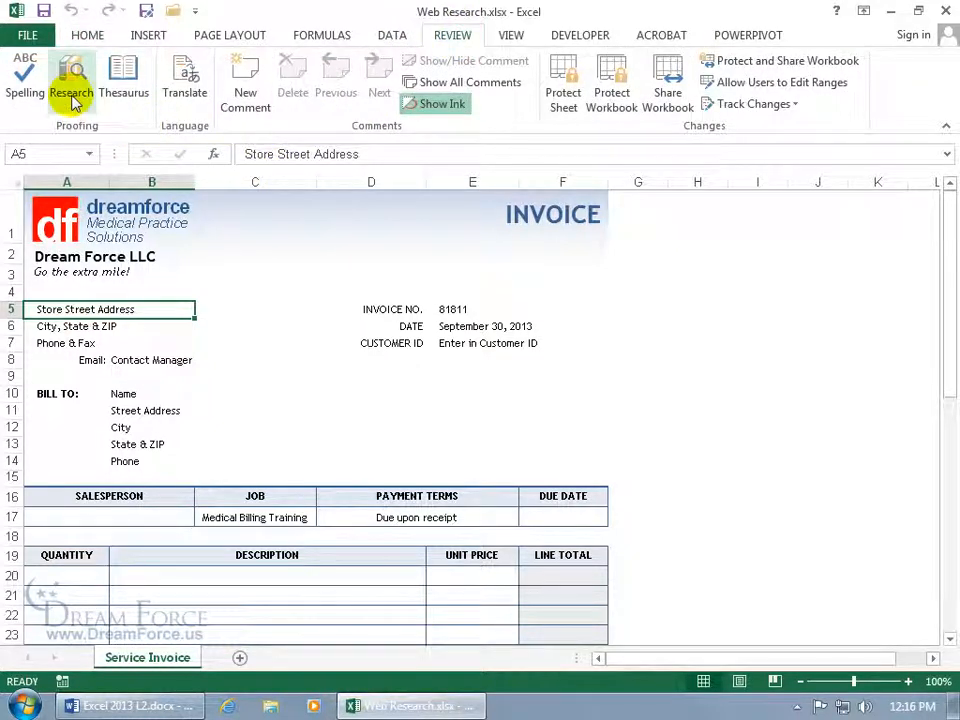
Open the Research pane on the Contact Manager entry in cell B8.
click(153, 359)
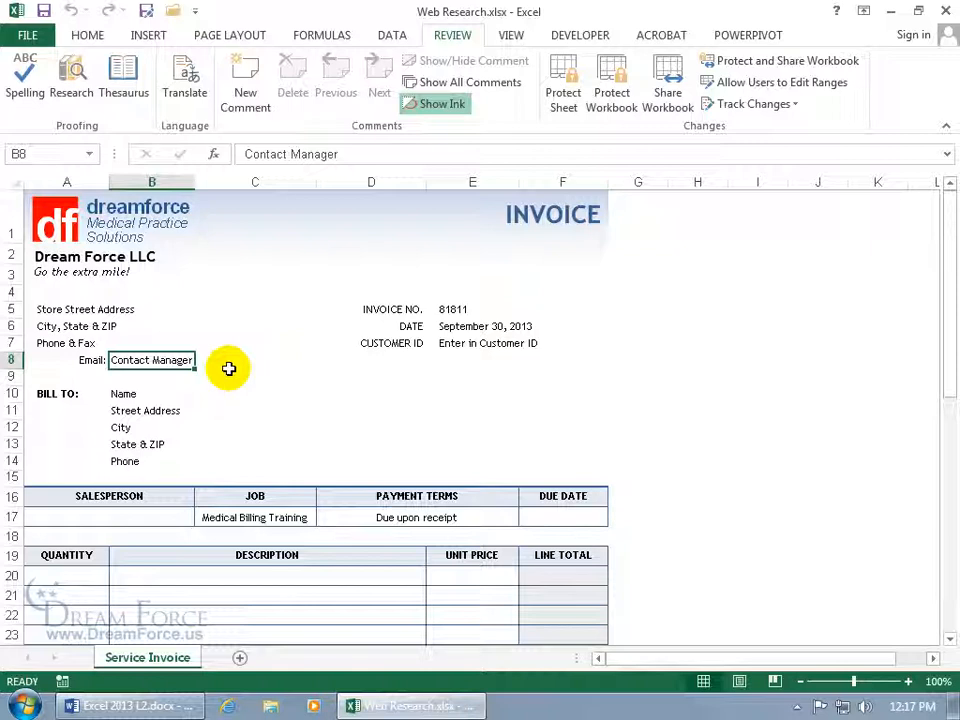
click(71, 85)
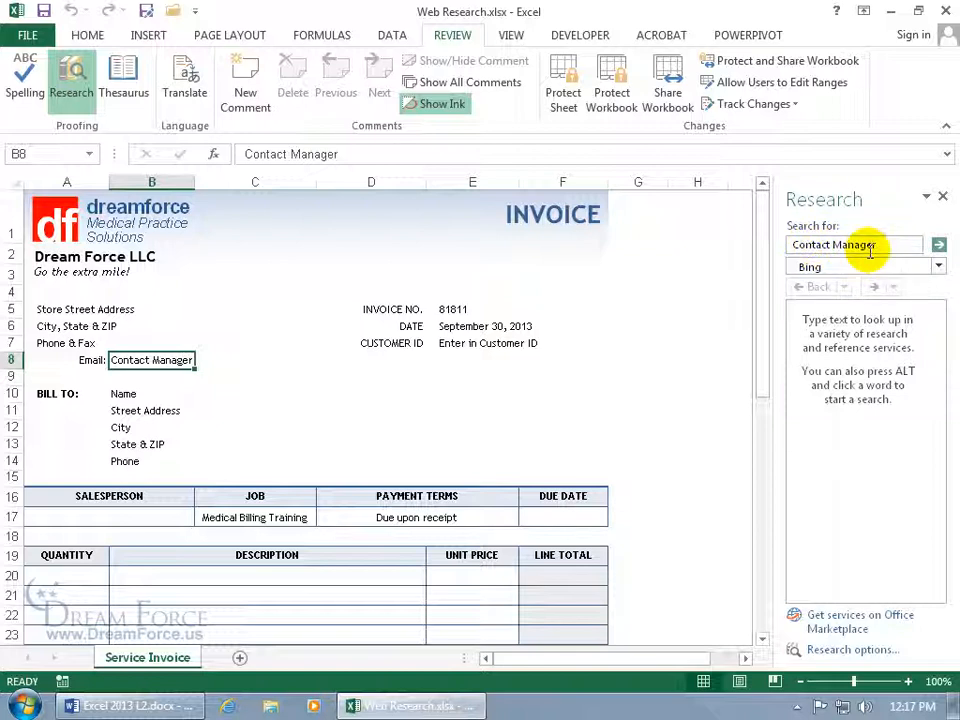
Narrow the search to 'Manager' and look it up in Encarta Dictionary: English.
double_click(816, 245)
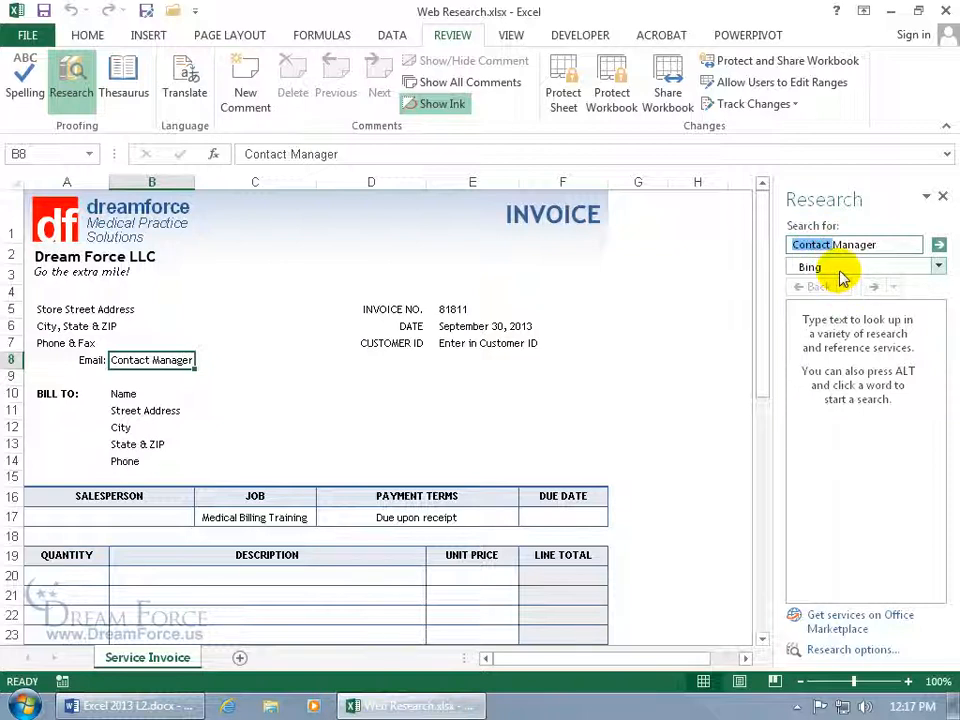
key(Delete)
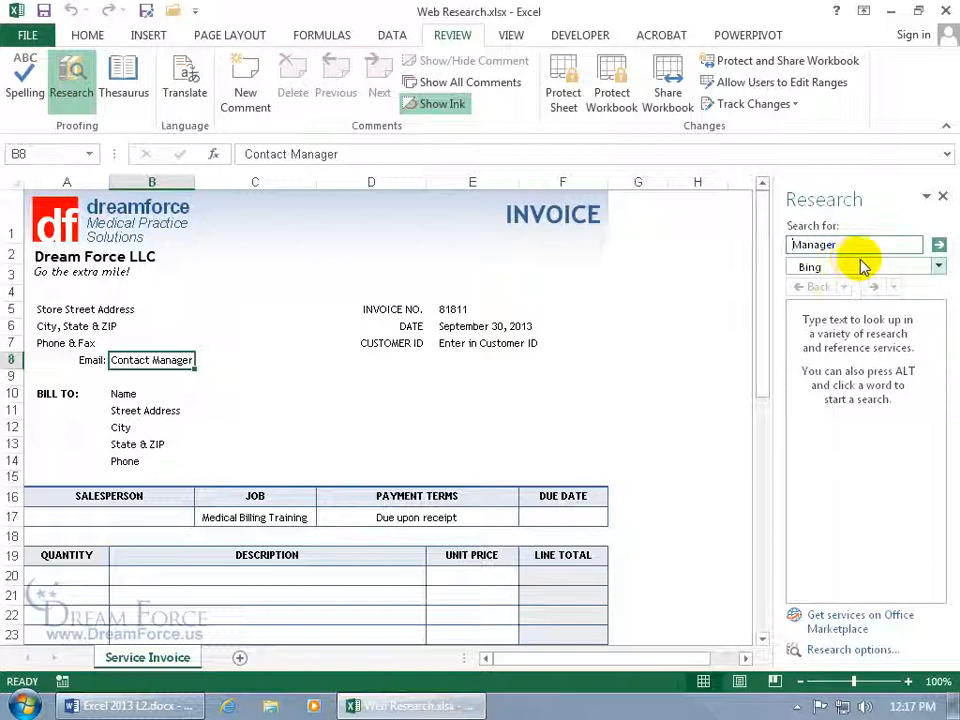
click(938, 267)
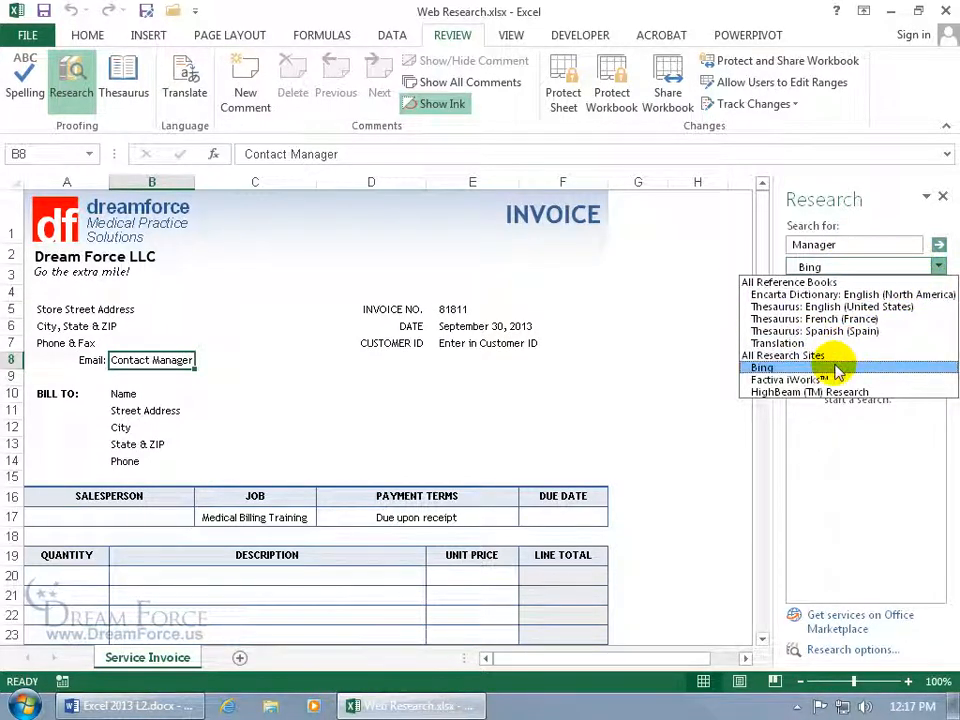
click(848, 296)
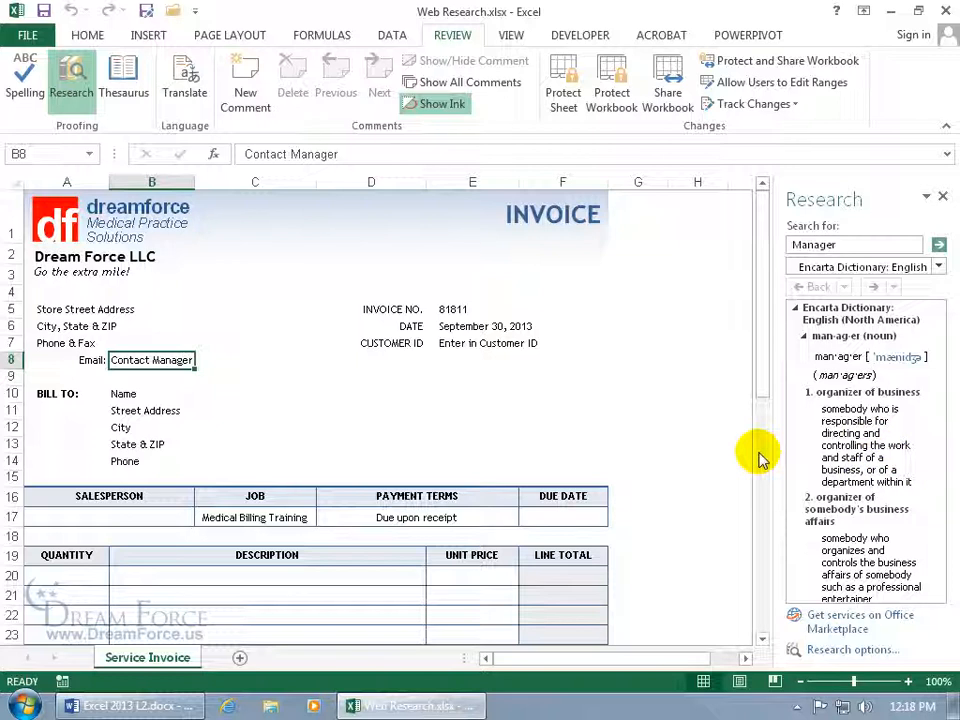
Switch to Thesaurus: English (United States) and insert the synonym Boss into B8.
click(937, 266)
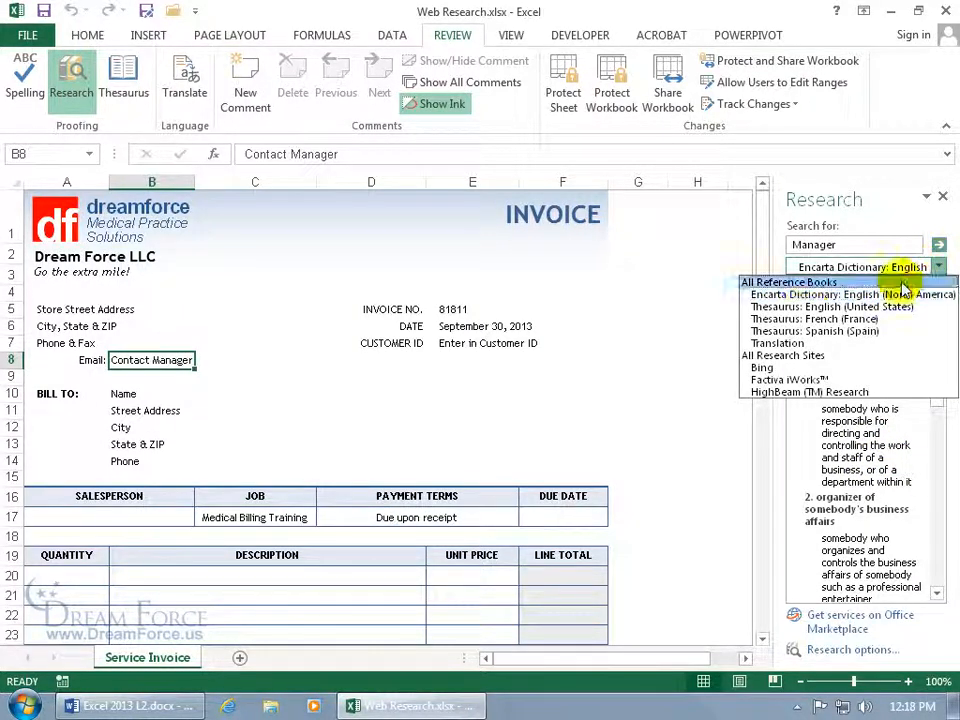
click(785, 306)
mouse_move(868, 364)
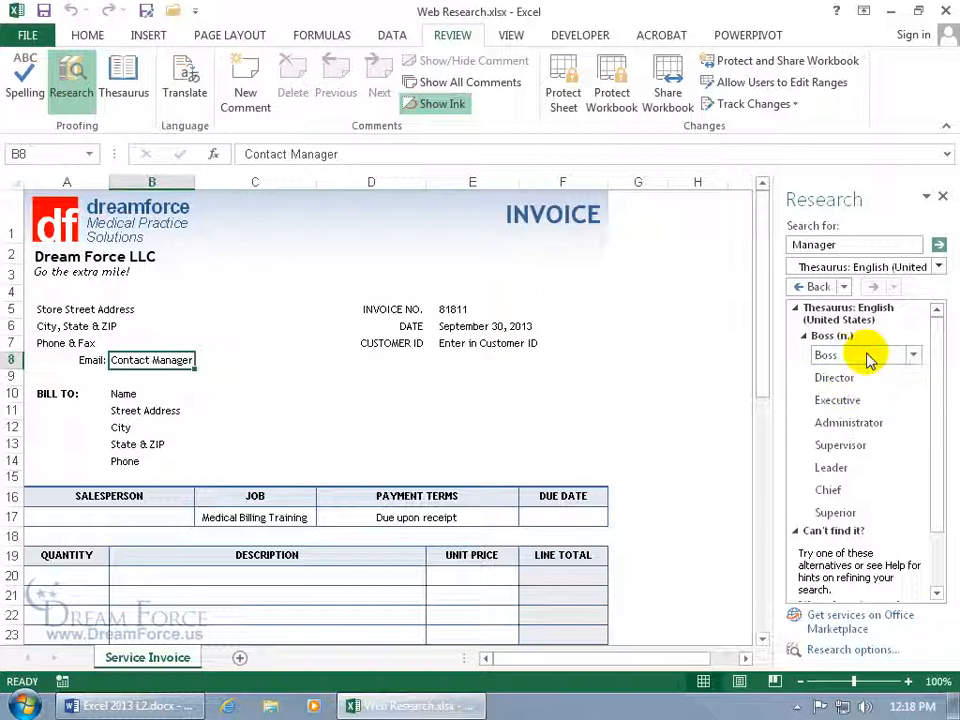
click(914, 357)
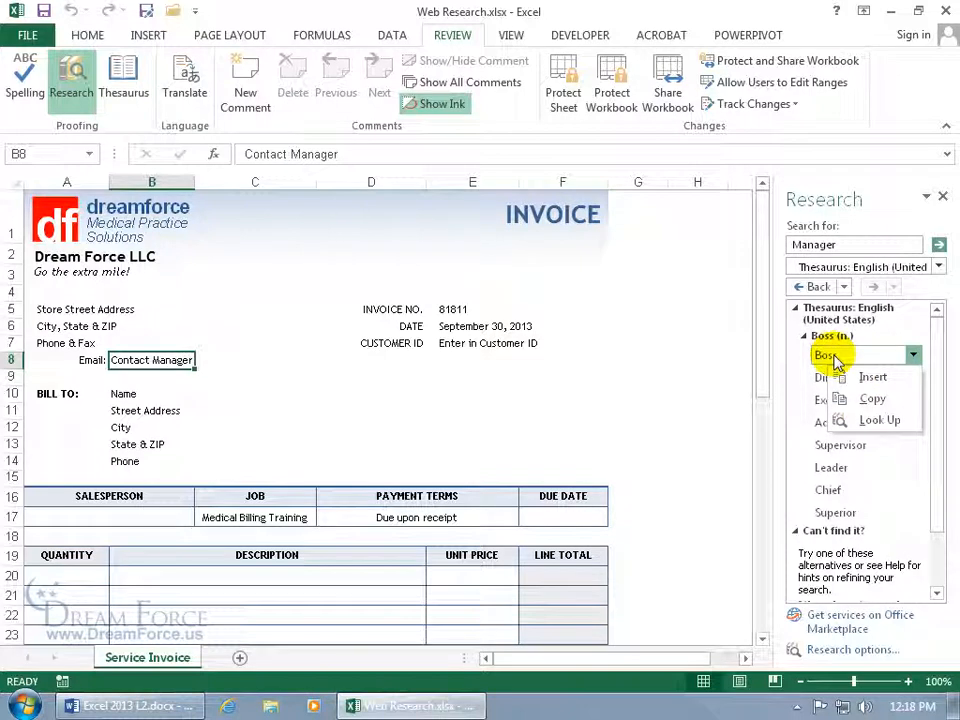
click(868, 377)
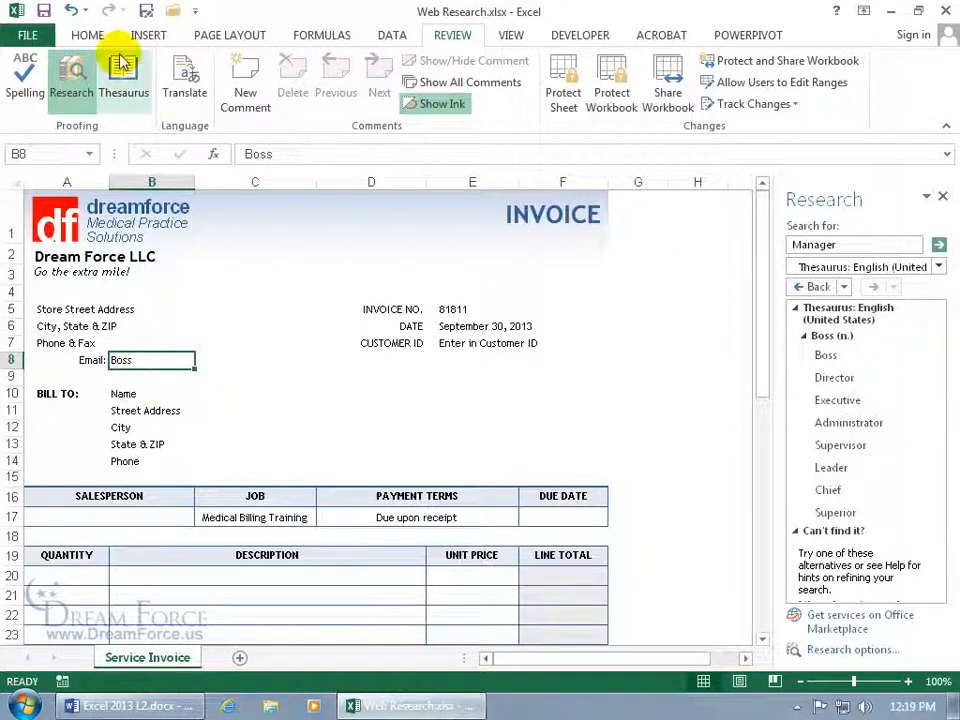
Undo the Boss insertion and copy the synonym Boss from the thesaurus.
click(71, 10)
click(870, 362)
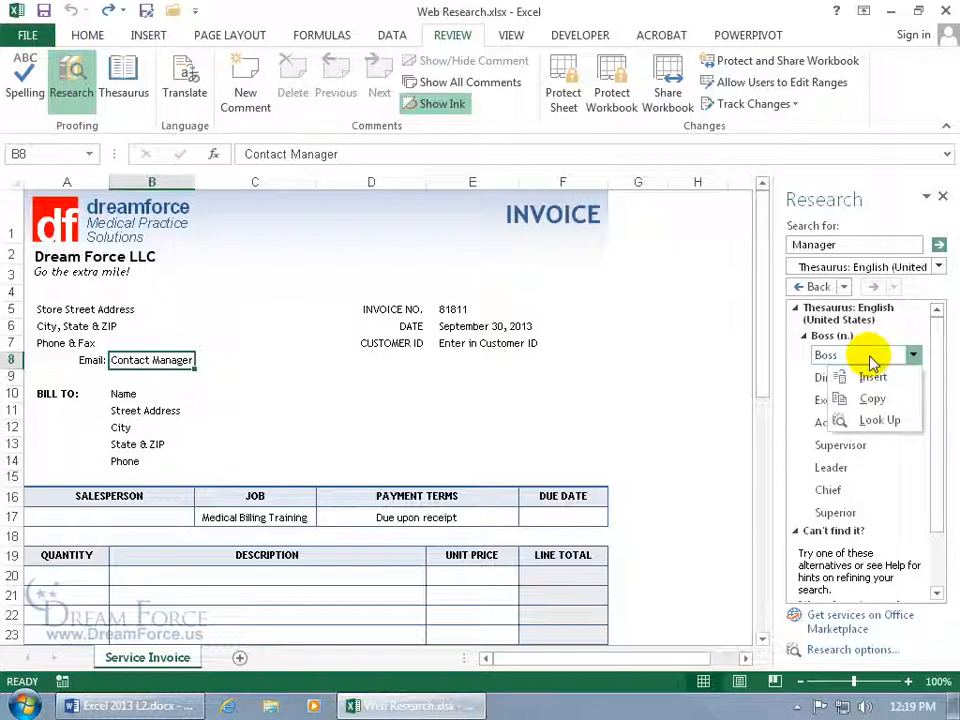
click(872, 398)
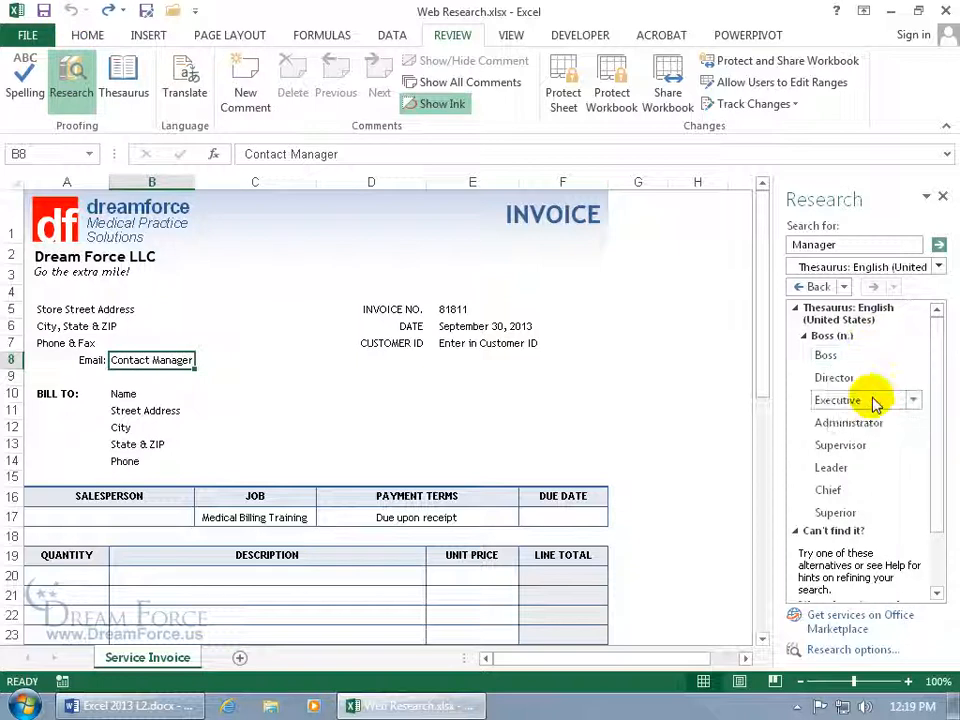
Paste Boss over 'Manager' in B8, then undo it to keep Contact Manager.
click(308, 154)
double_click(308, 154)
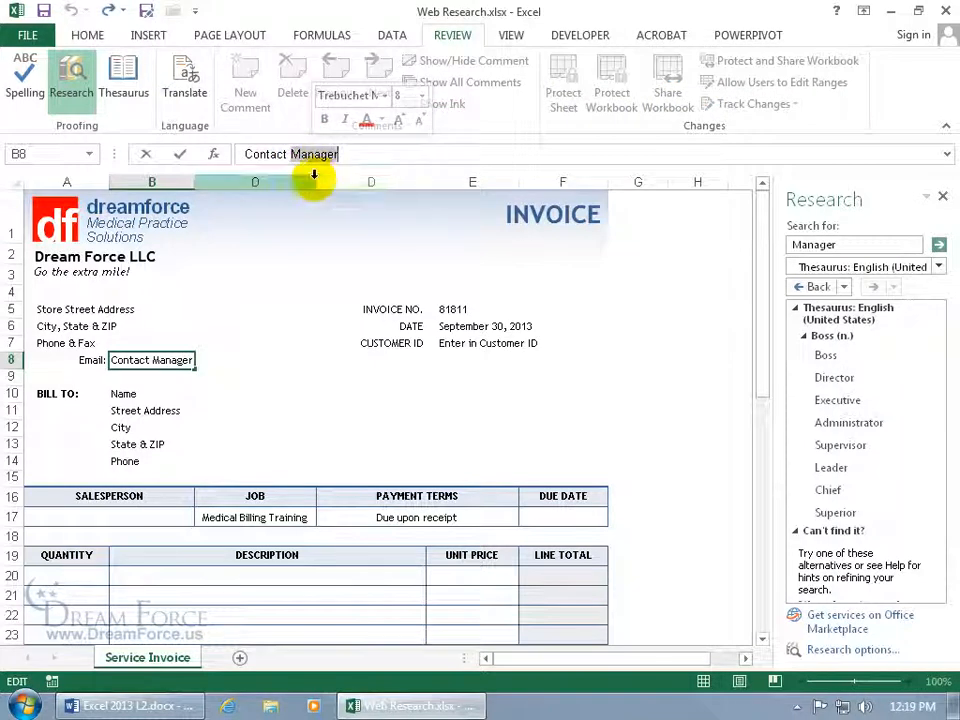
text(Boss)
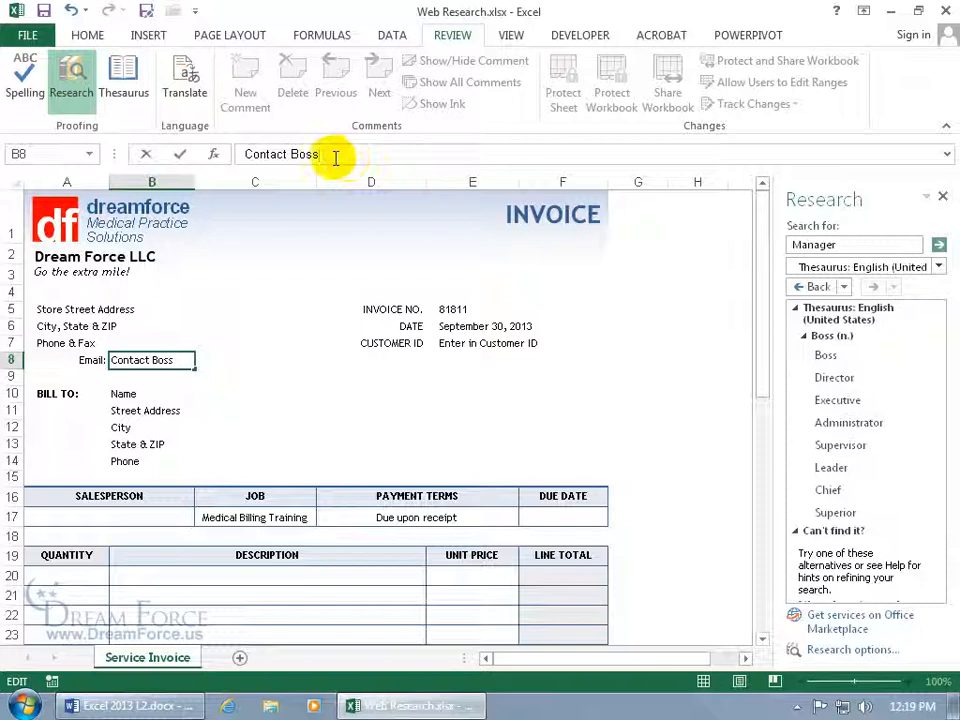
click(70, 10)
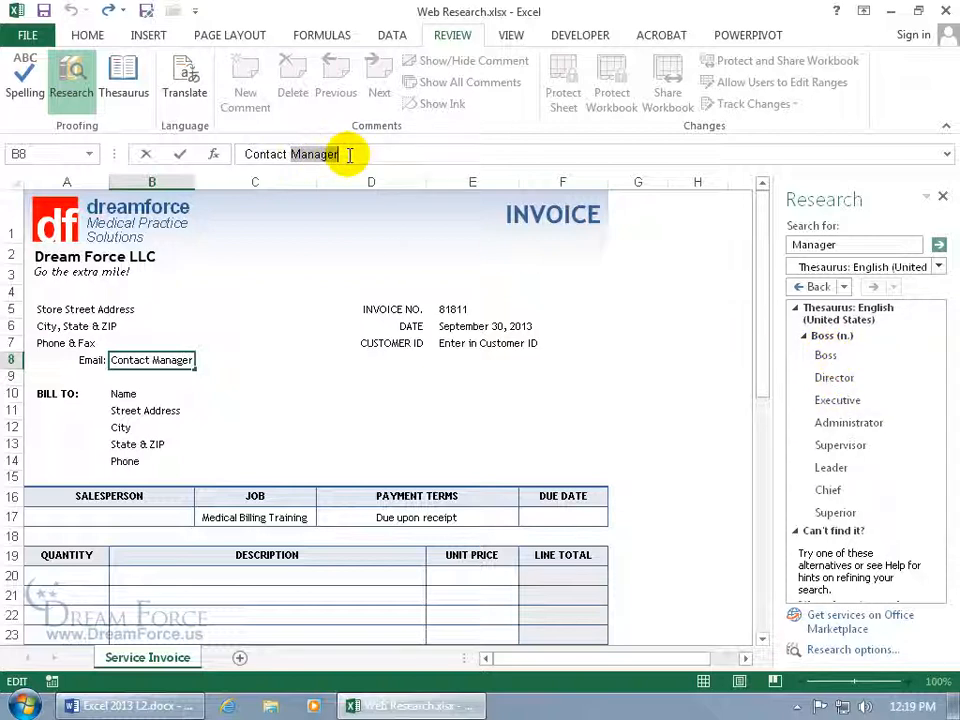
key(Escape)
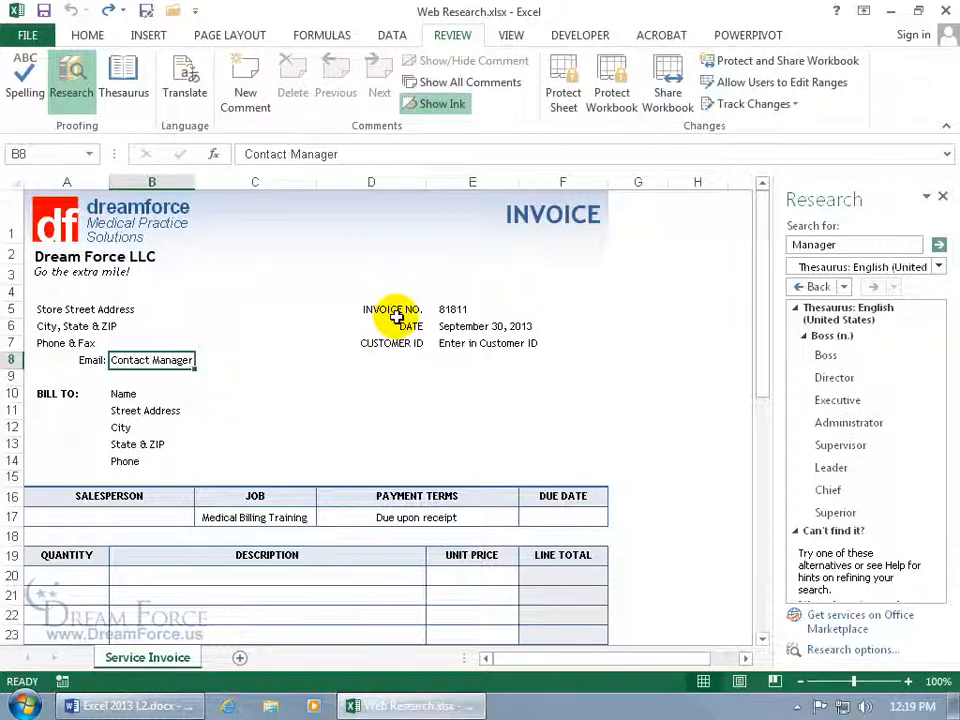
Browse thesaurus synonyms for Boss, then Chief, and view the options for Leading.
click(830, 357)
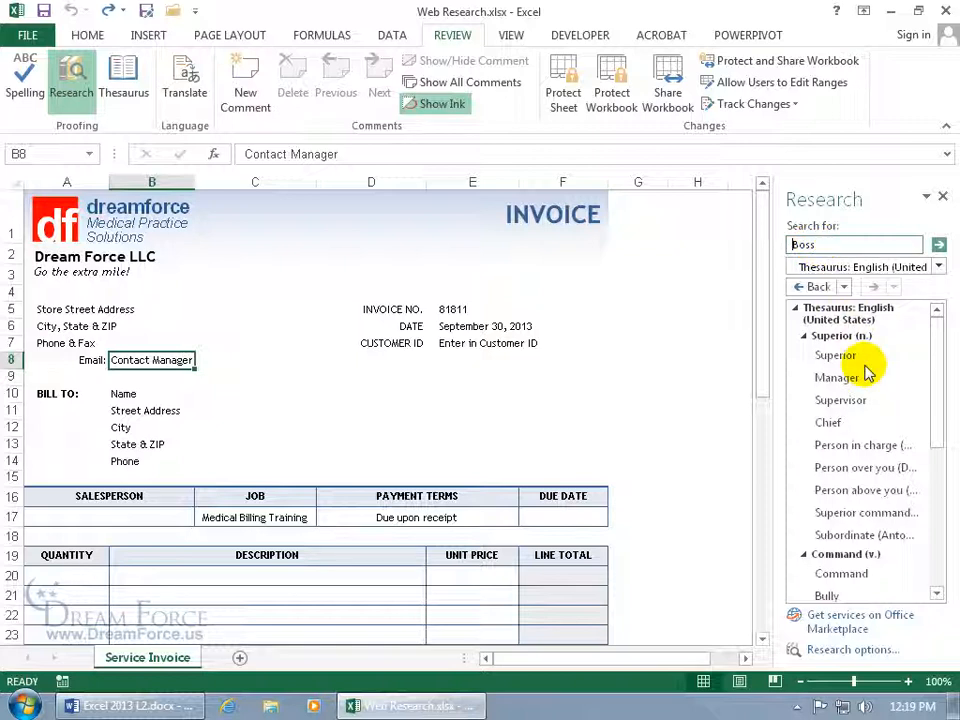
click(850, 428)
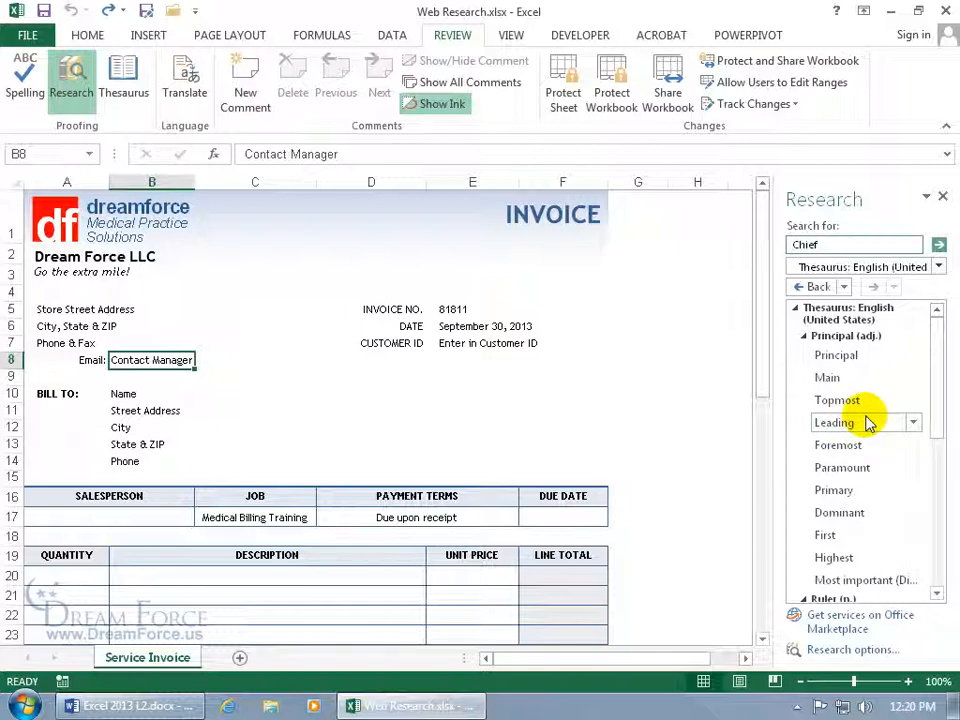
click(862, 422)
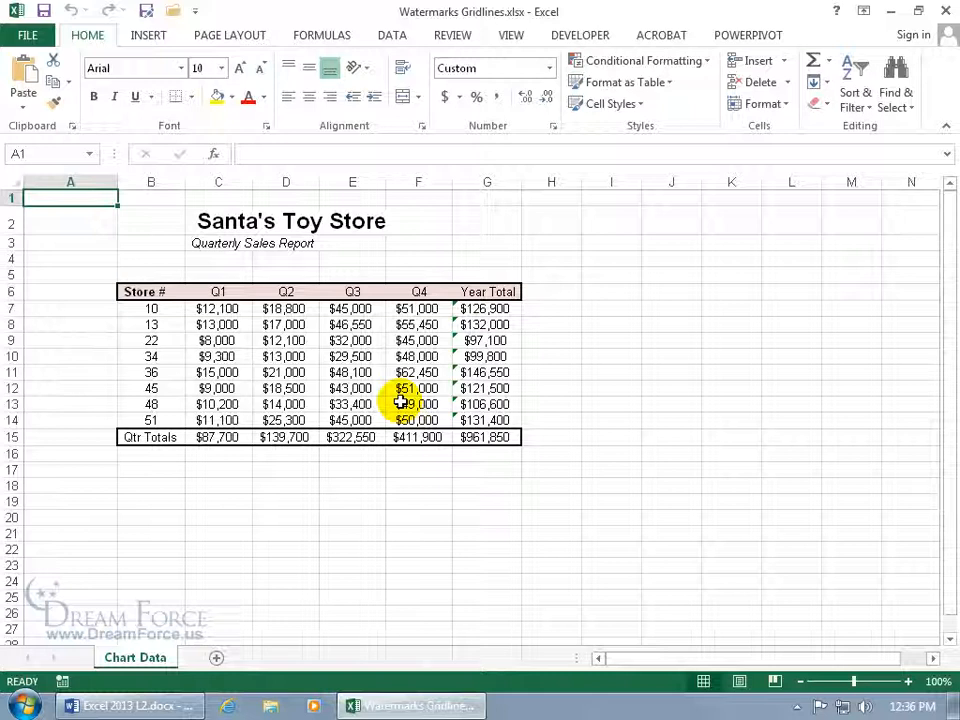
Select cell E12 (43000) and bring up the Page Layout options.
click(353, 388)
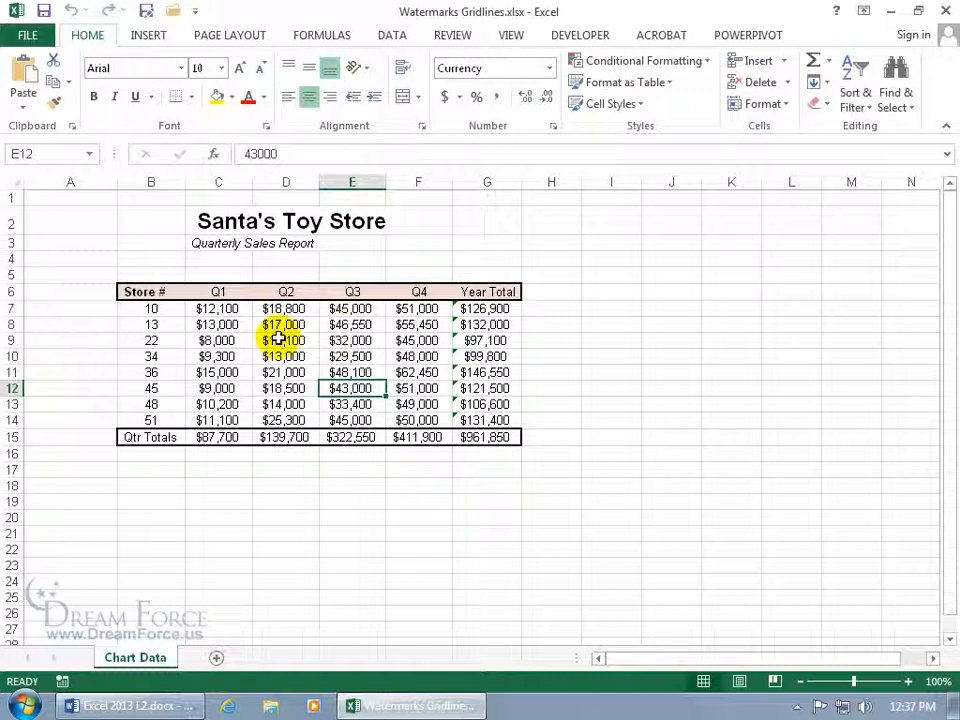
click(234, 37)
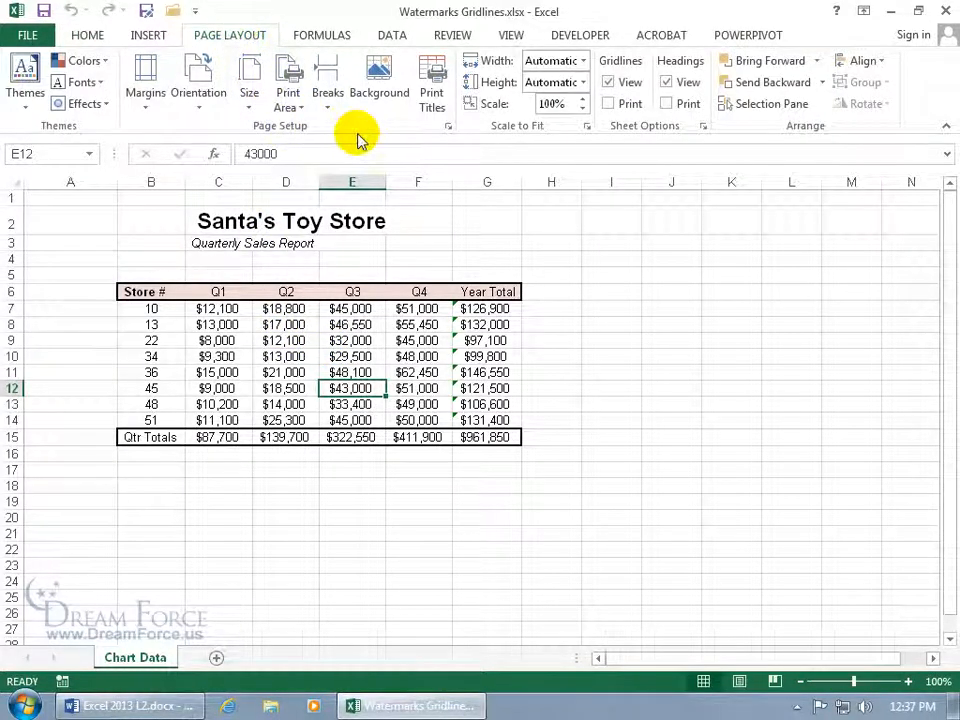
click(449, 129)
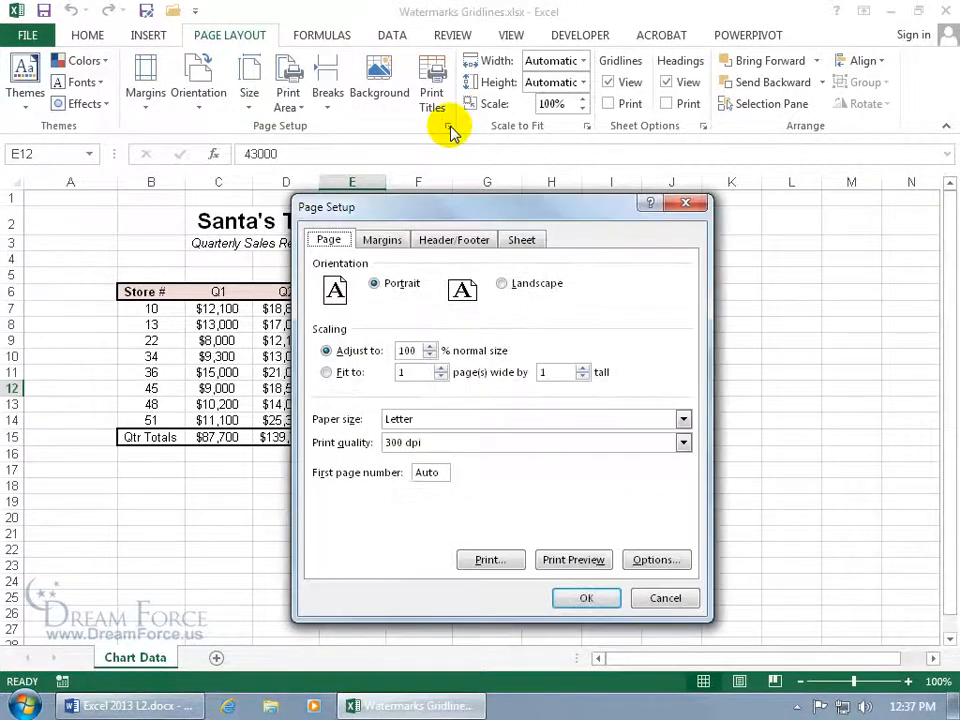
click(472, 242)
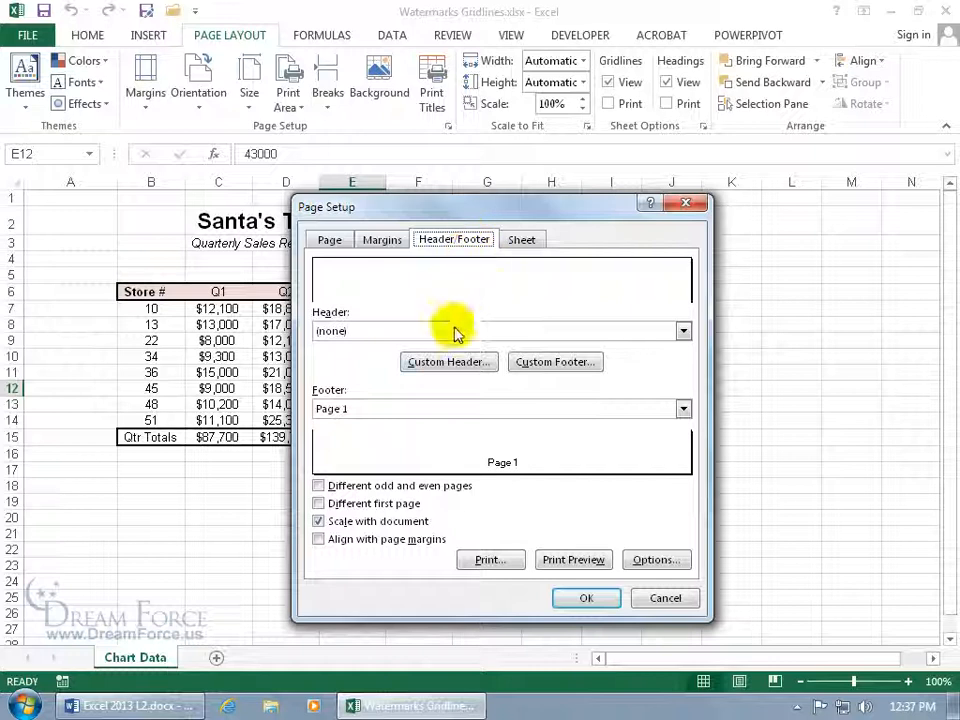
click(450, 366)
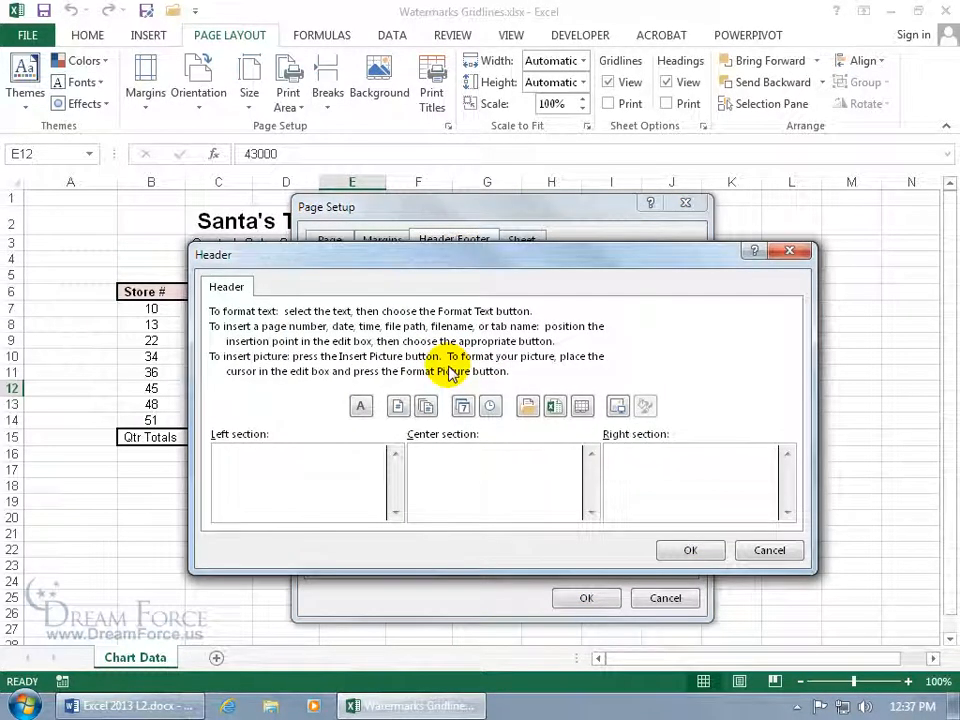
click(255, 458)
click(478, 446)
click(673, 448)
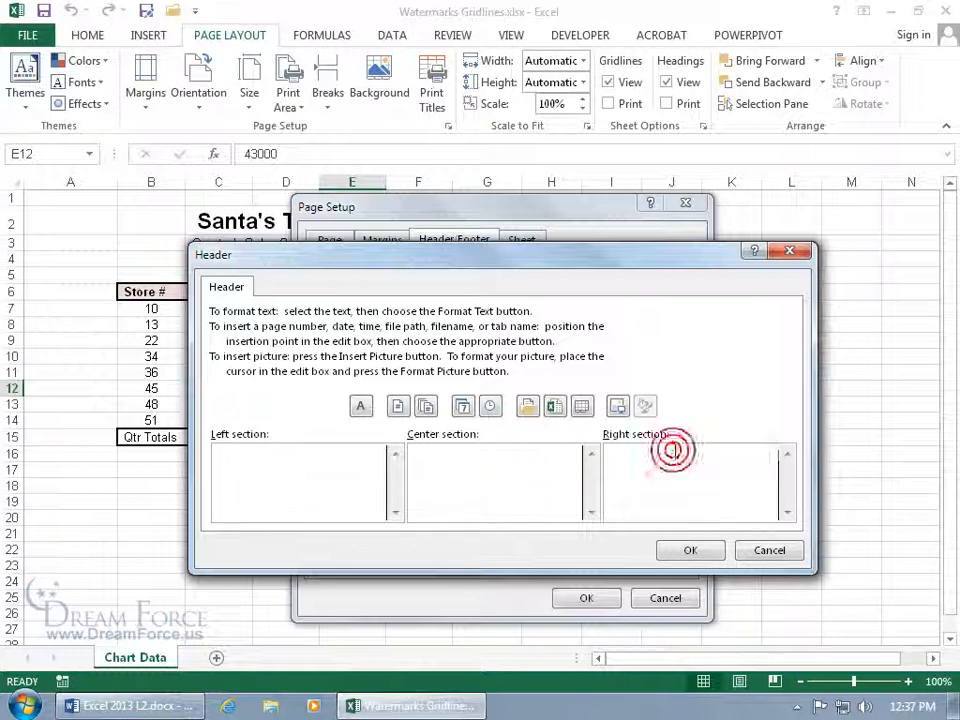
click(517, 455)
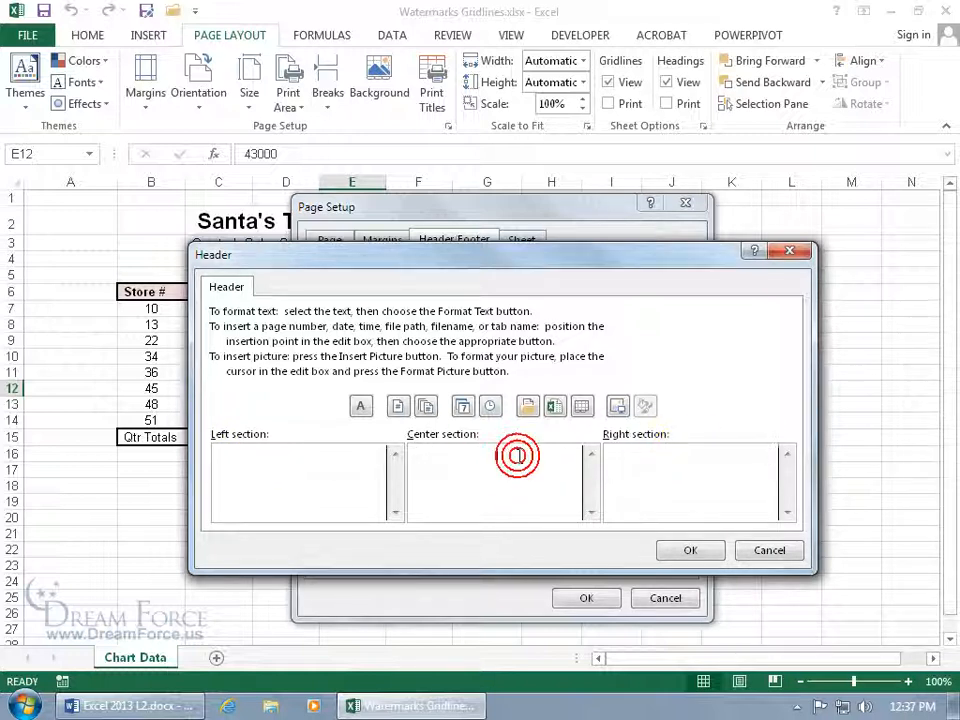
key(Return)
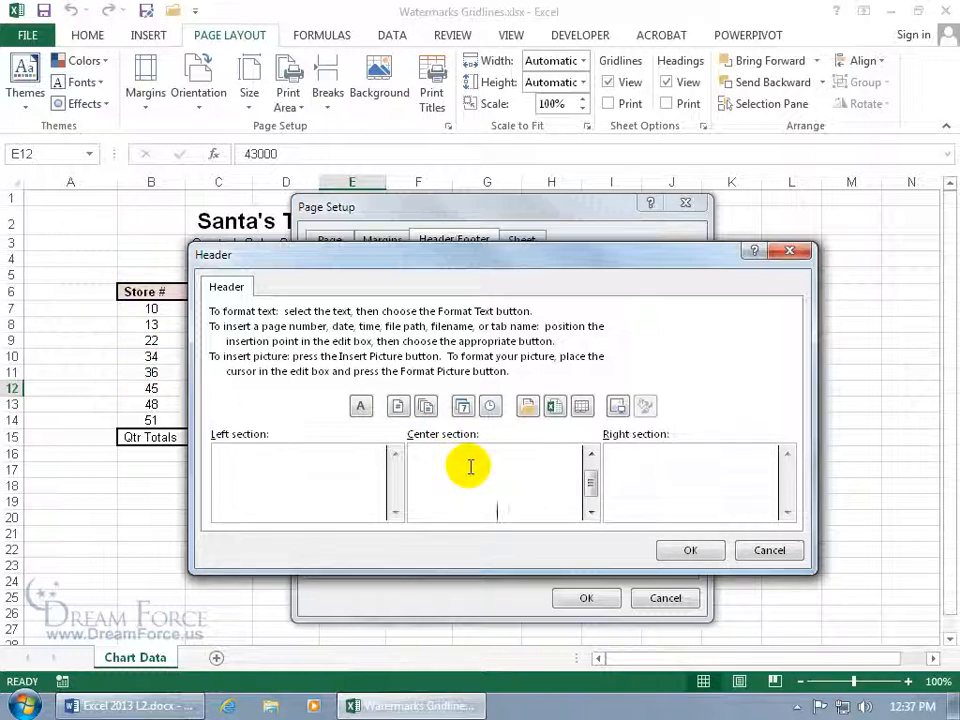
click(769, 550)
click(665, 598)
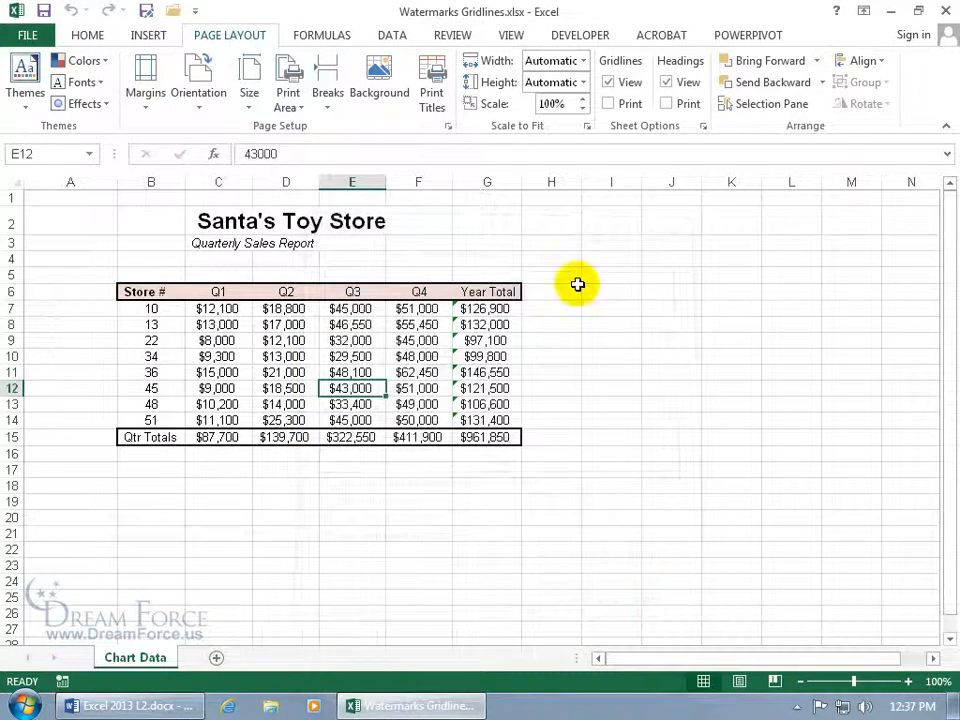
Enter the empty page header via Insert > Header & Footer, then return to the worksheet.
click(147, 35)
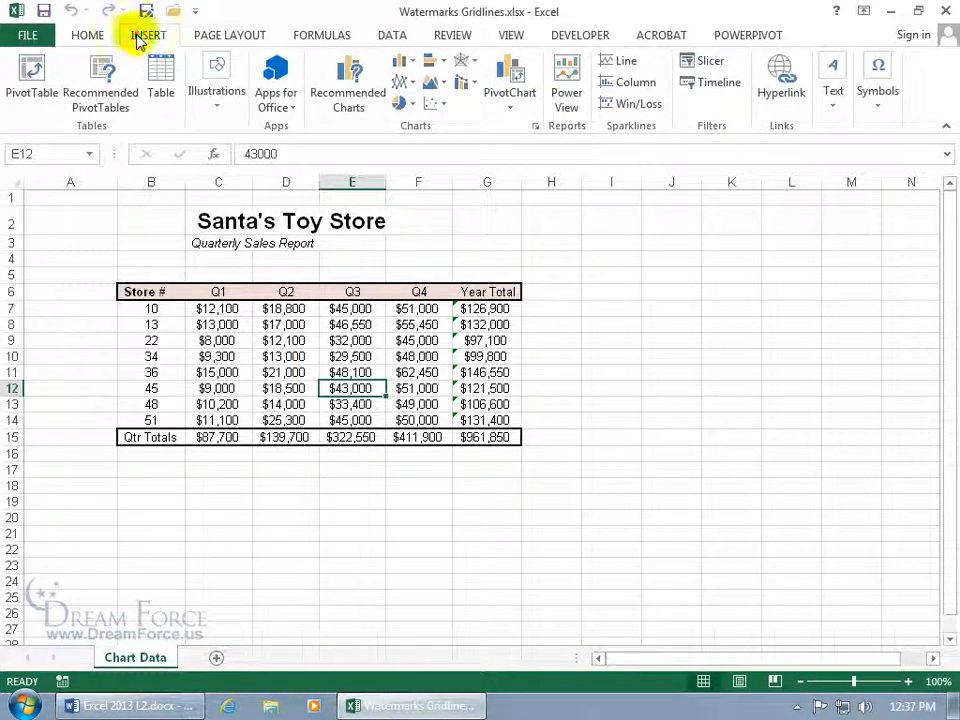
click(832, 92)
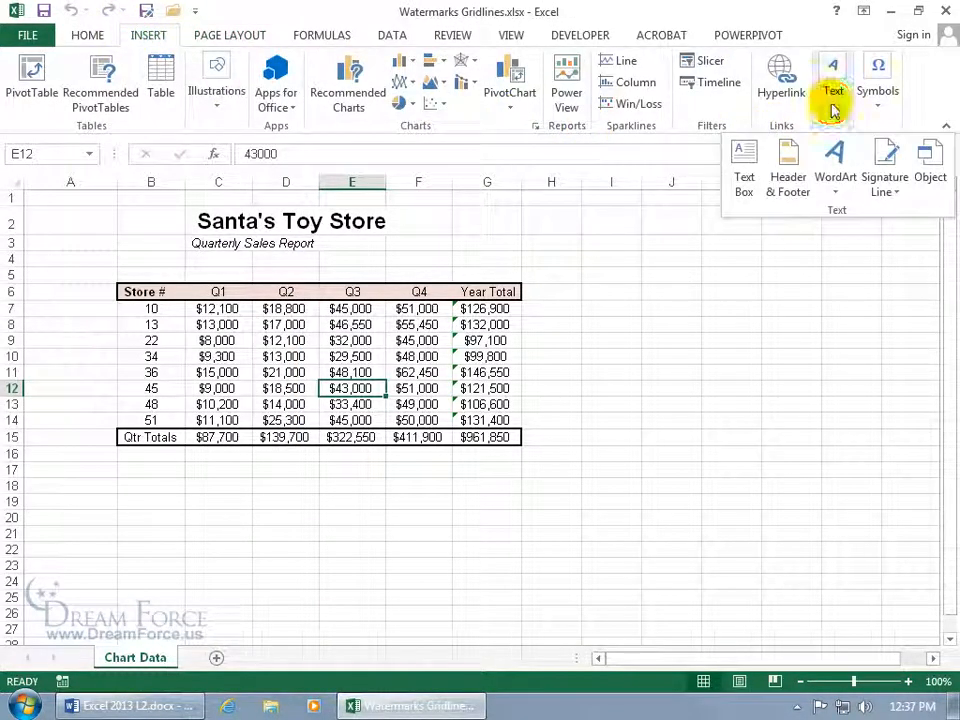
click(812, 150)
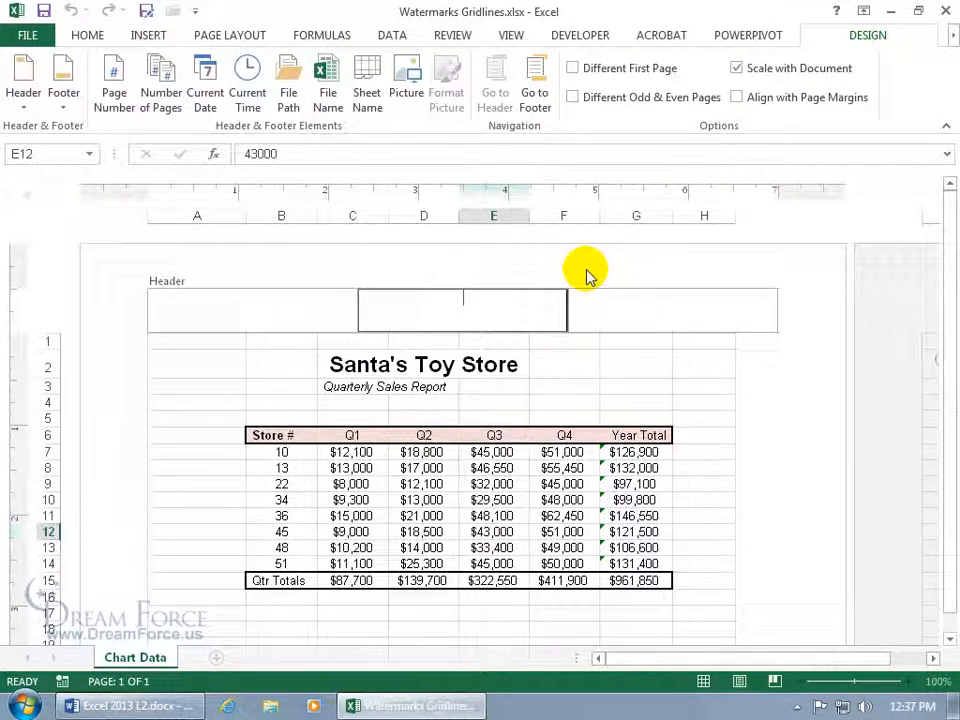
click(511, 33)
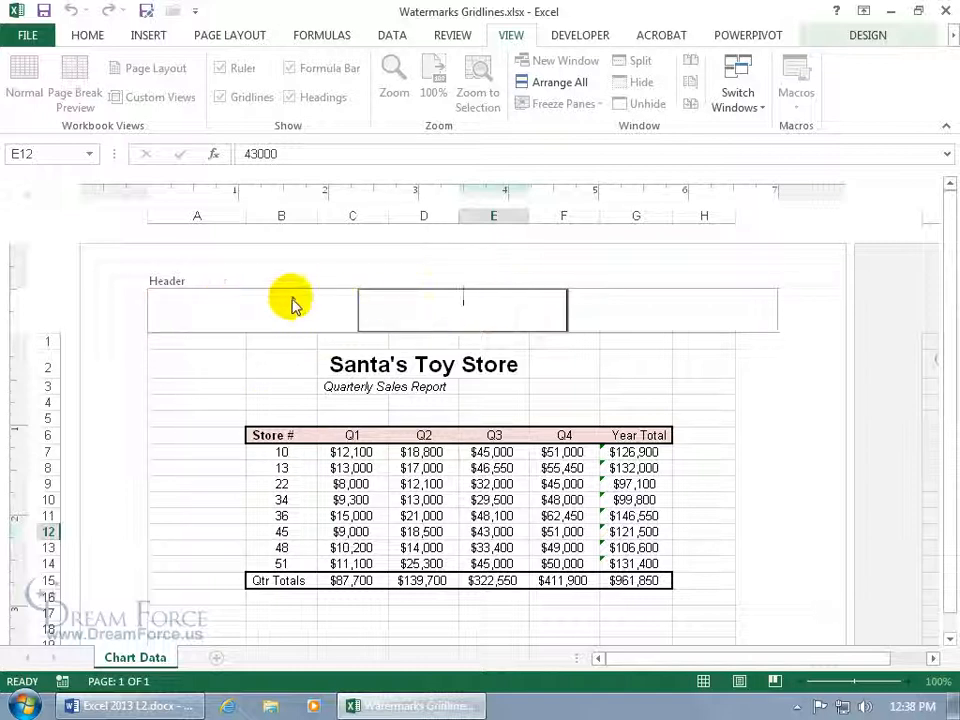
click(200, 400)
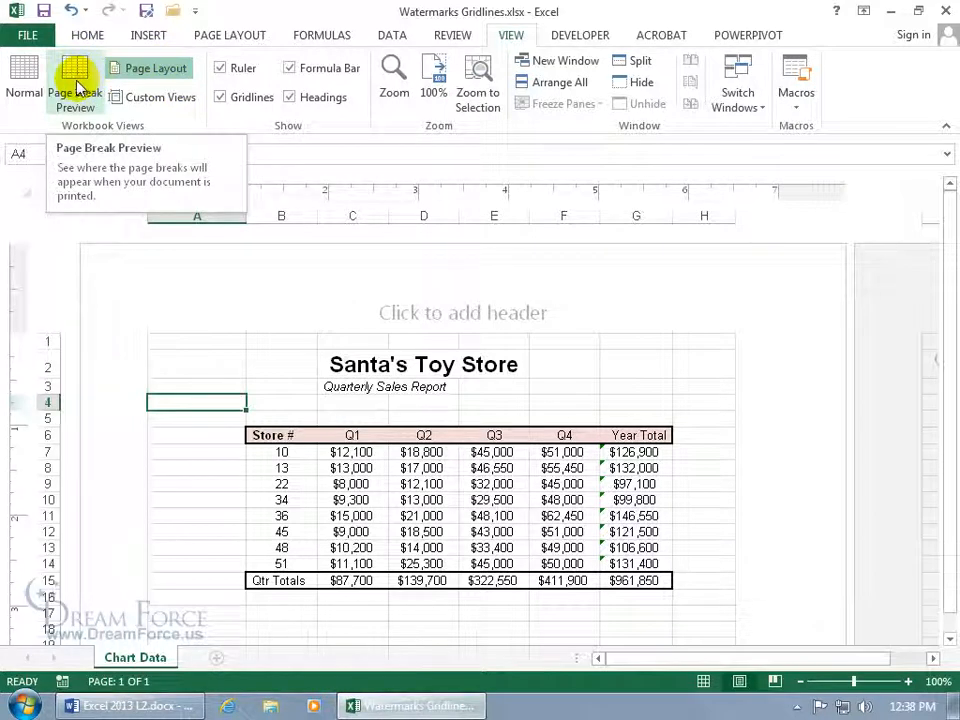
Select the centre header section and start a Header & Footer Tools Picture insert.
click(404, 310)
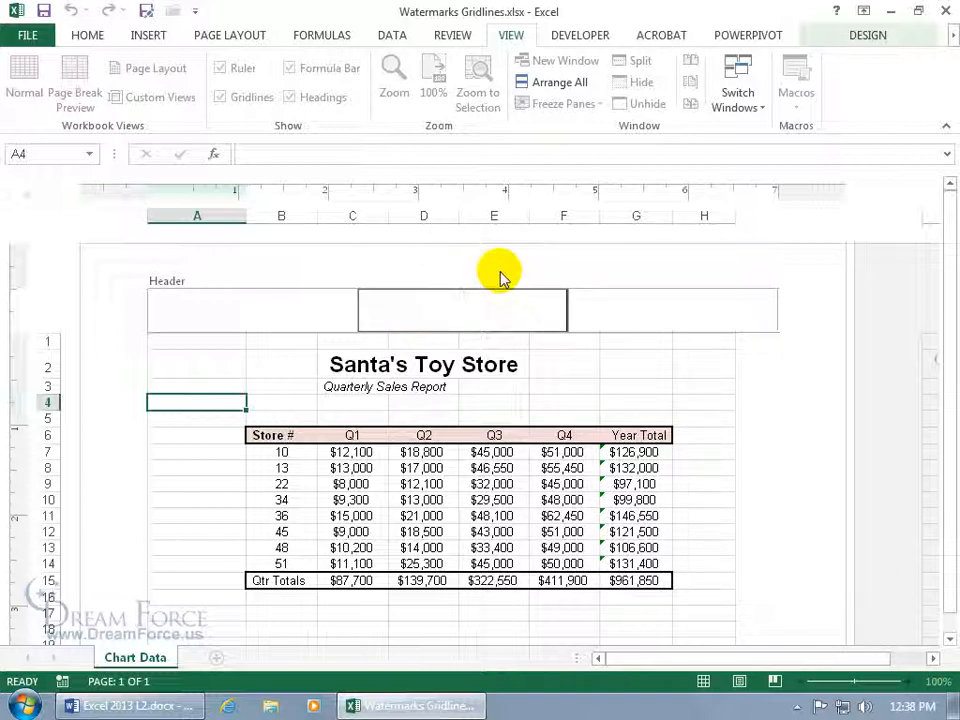
click(866, 38)
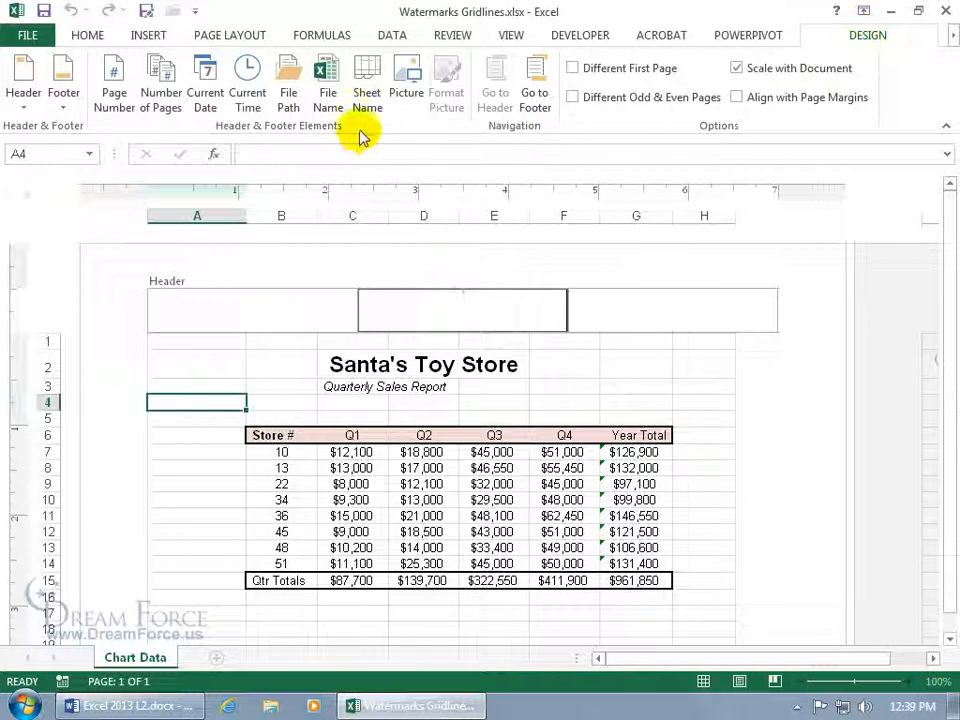
click(407, 80)
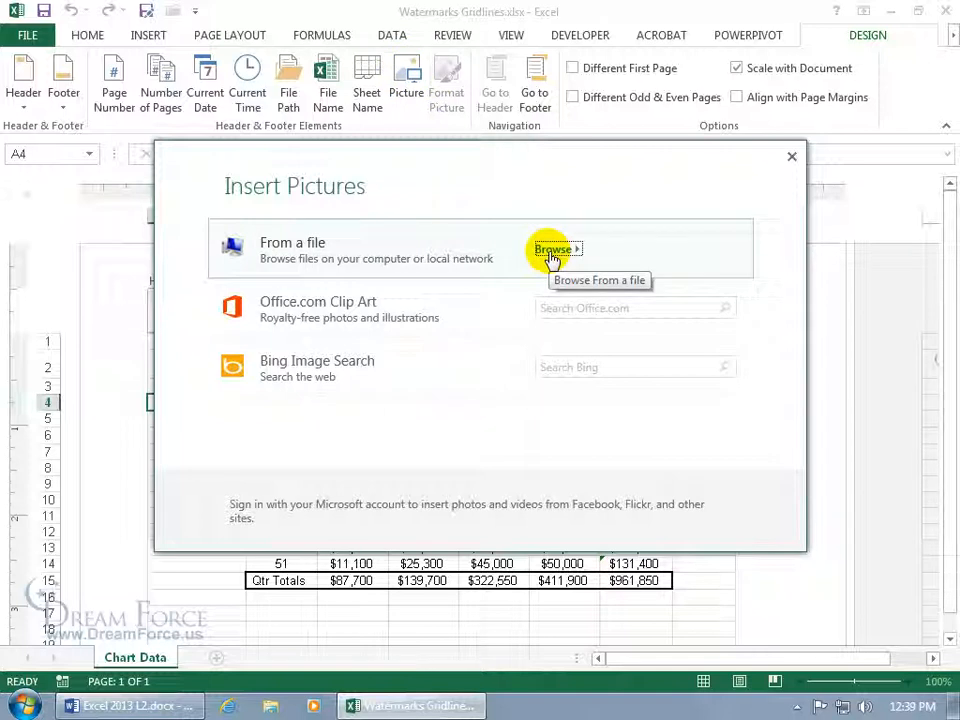
Search Office.com Clip Art for 'santa' and insert the Santa Claus hat image.
click(569, 307)
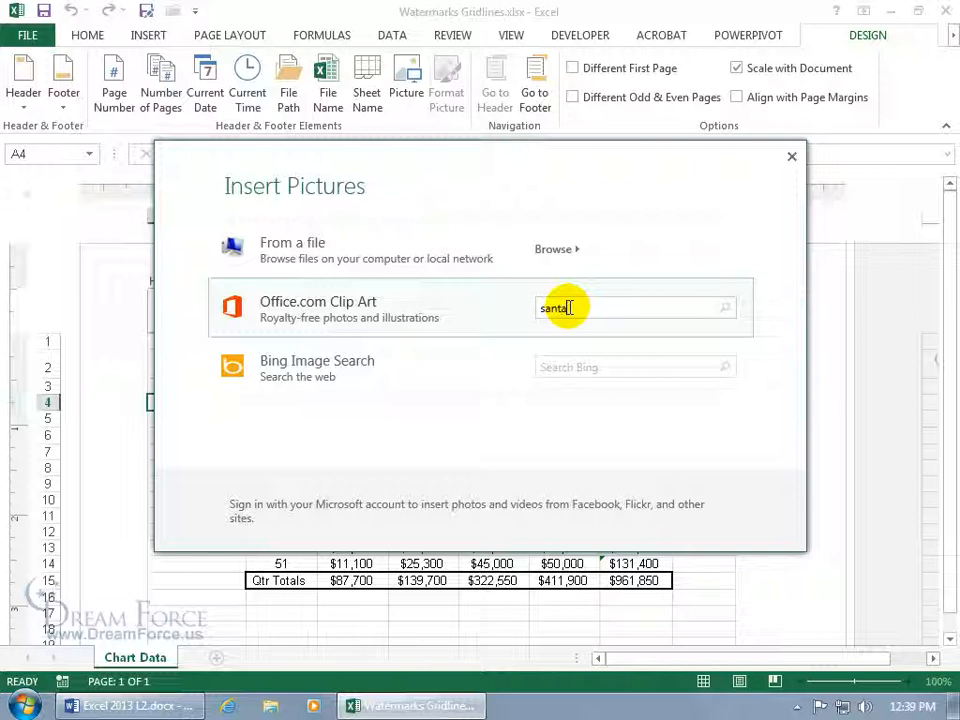
key(Return)
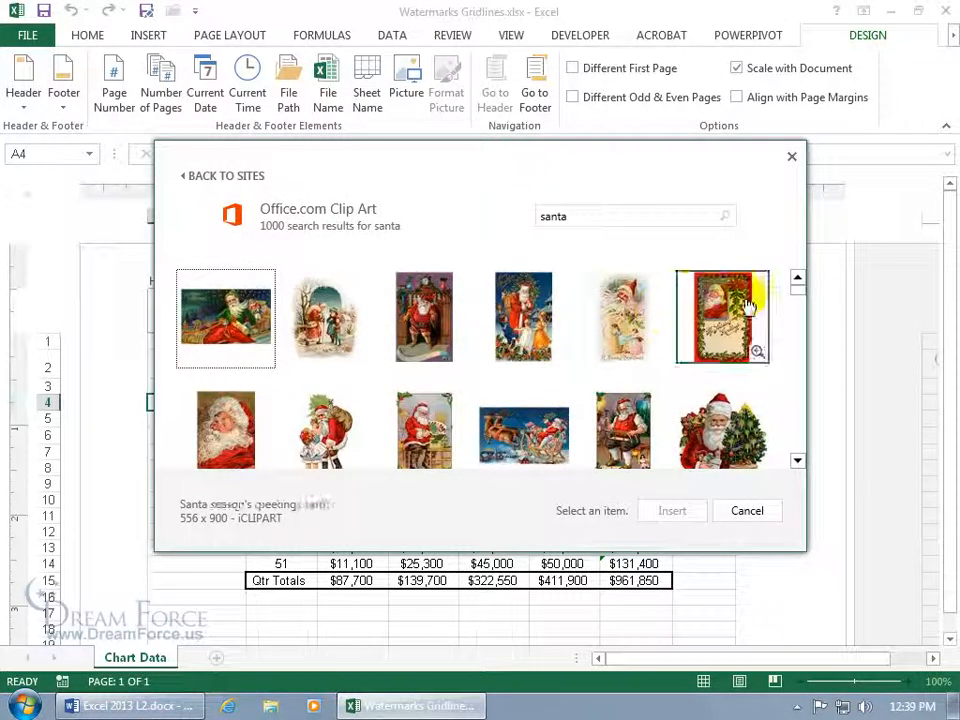
drag(796, 295, 790, 318)
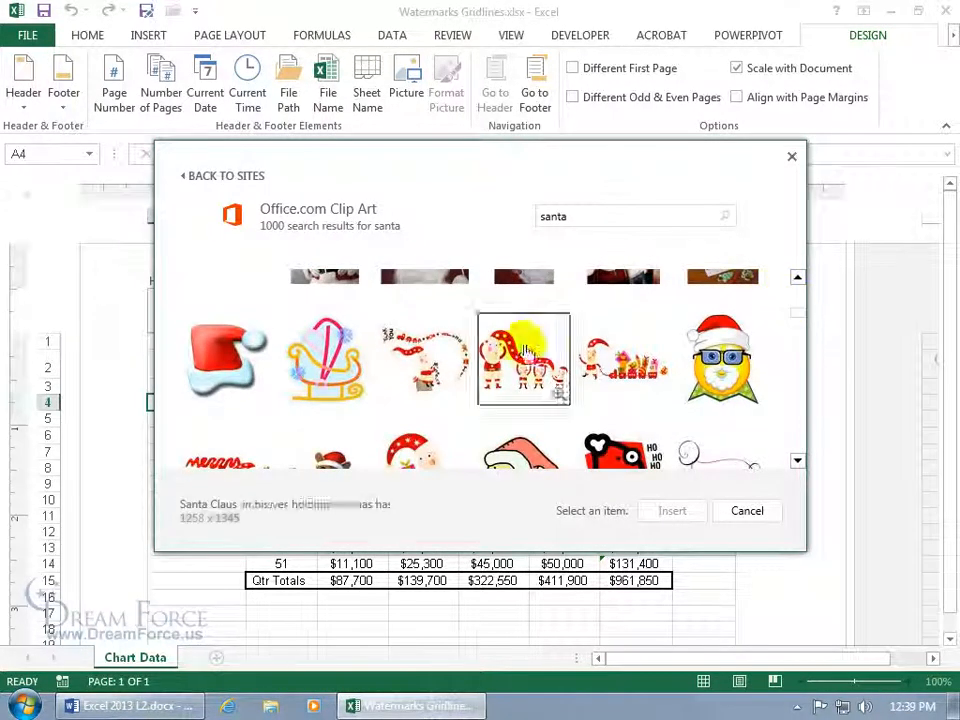
click(234, 360)
click(675, 511)
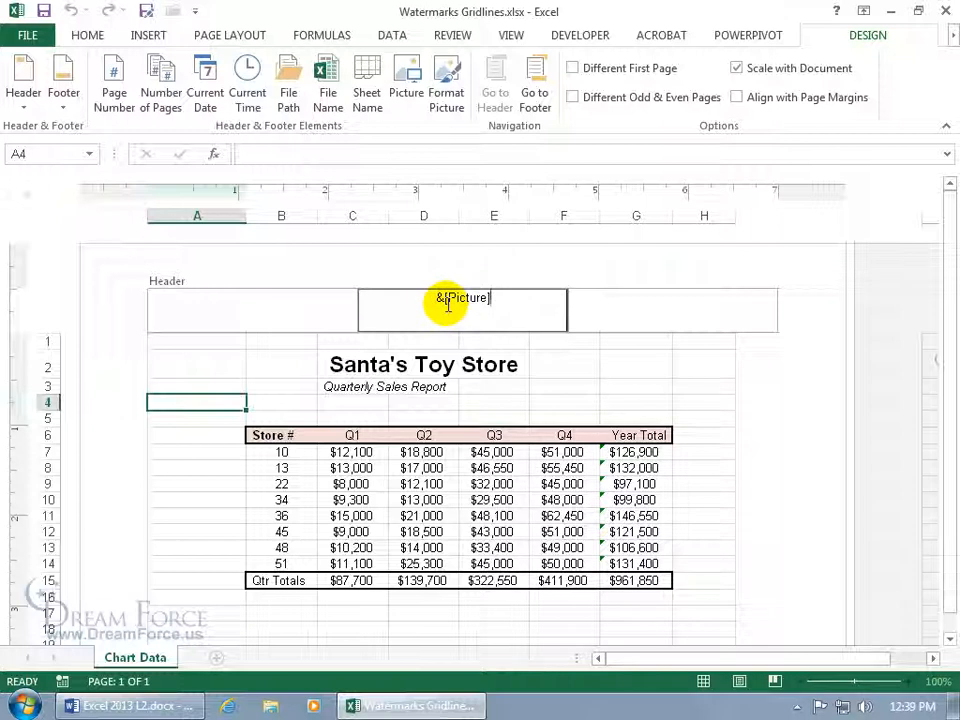
Add a blank line above &[Picture] in the centre header and check the hat's position.
click(559, 366)
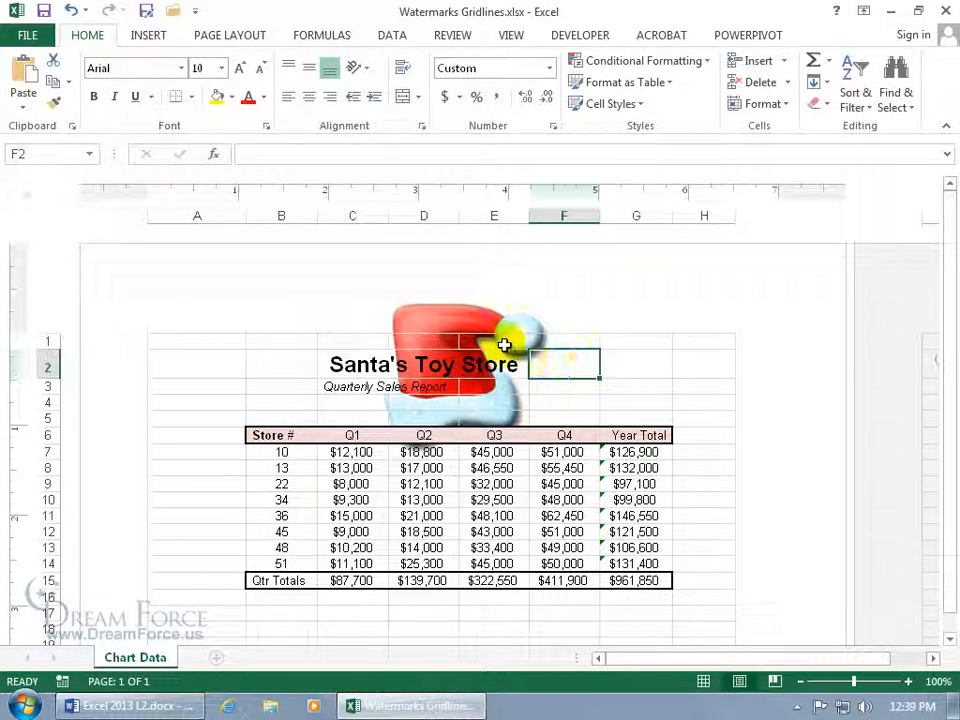
click(437, 298)
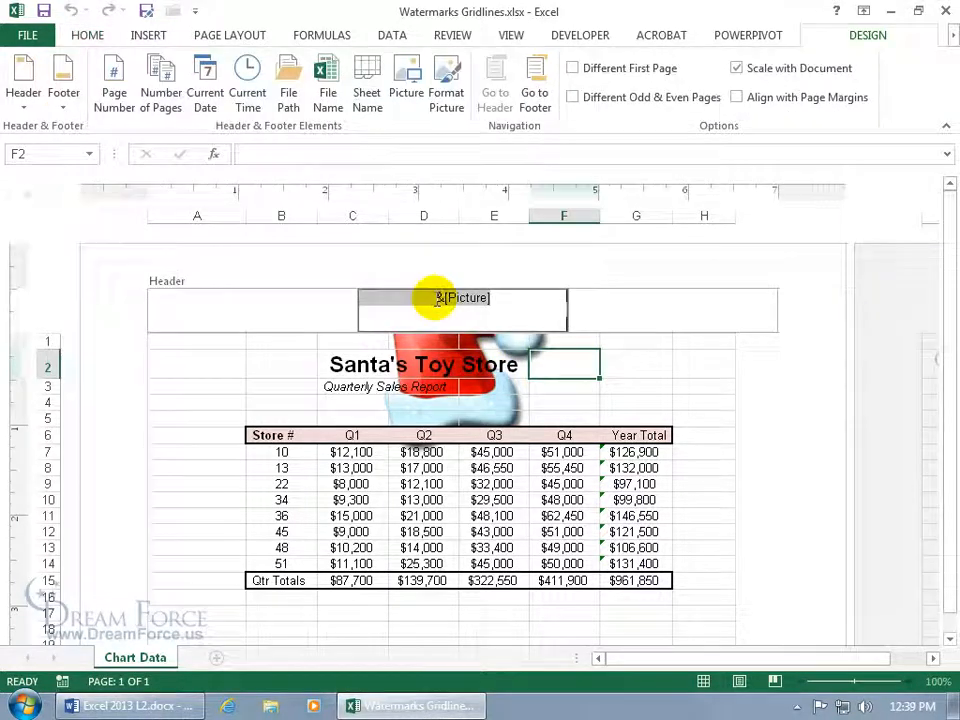
click(432, 298)
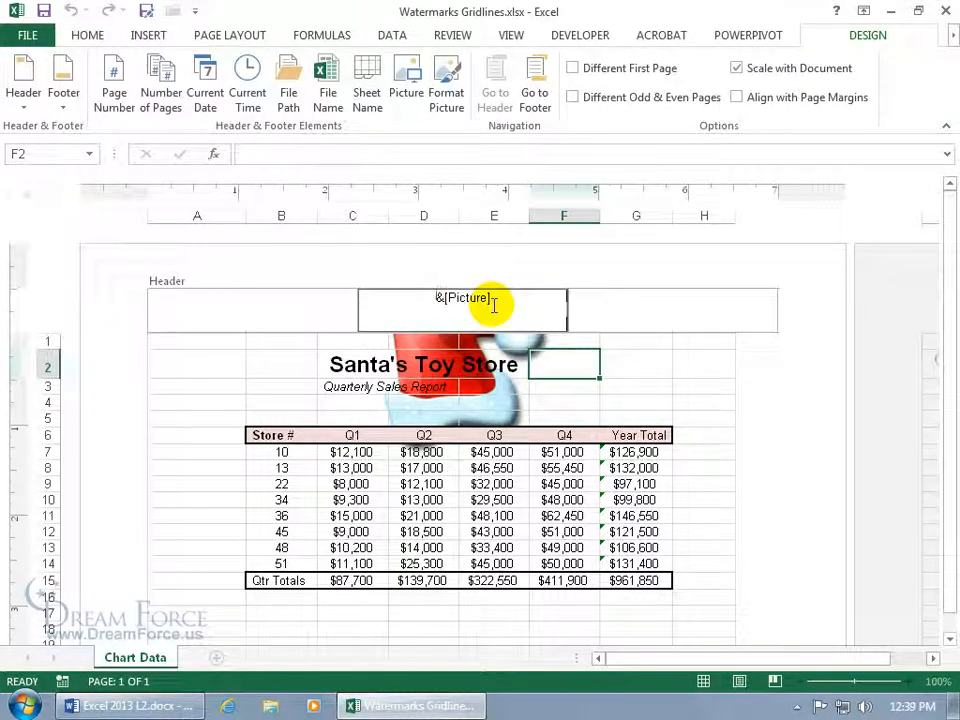
key(Return)
key(Return)
key(Return)
key(Return)
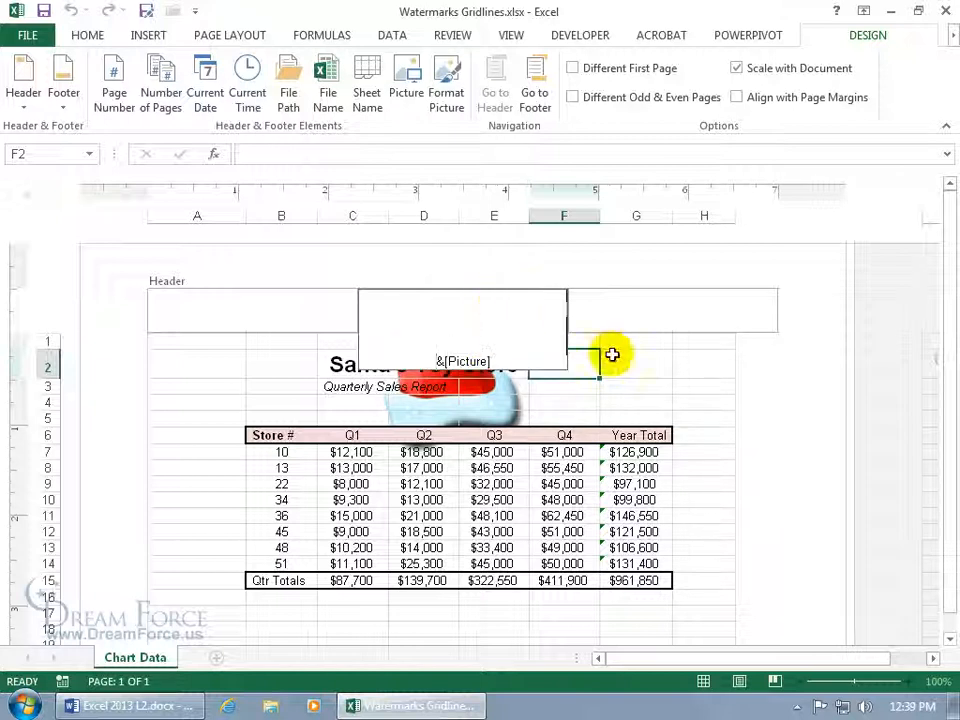
click(616, 360)
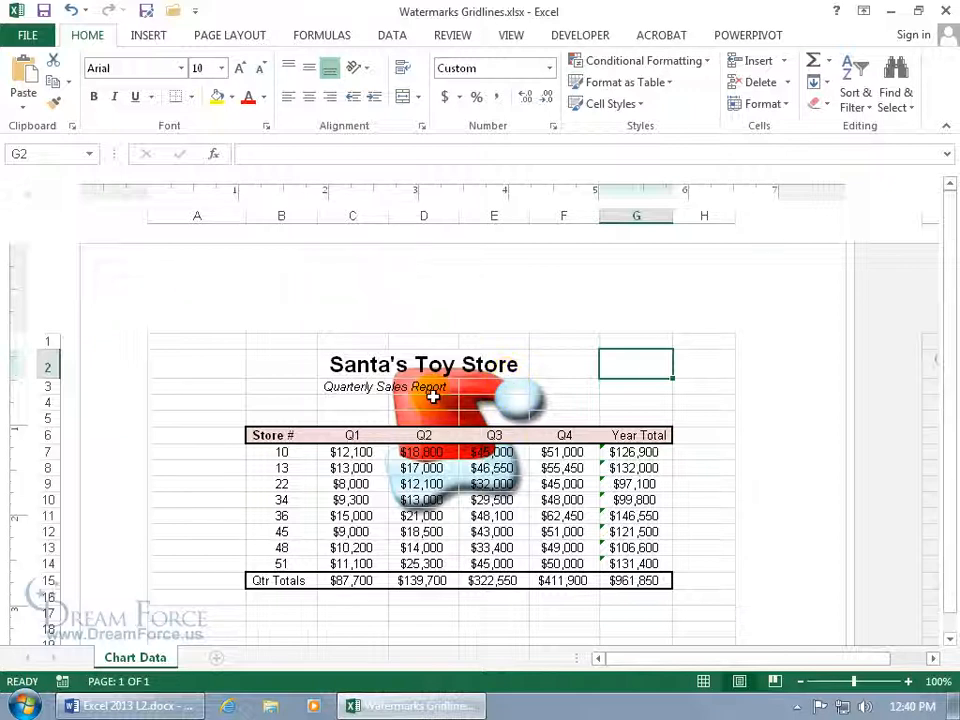
Add more blank lines above &[Picture] until the hat sits behind the sales table.
click(425, 319)
click(428, 319)
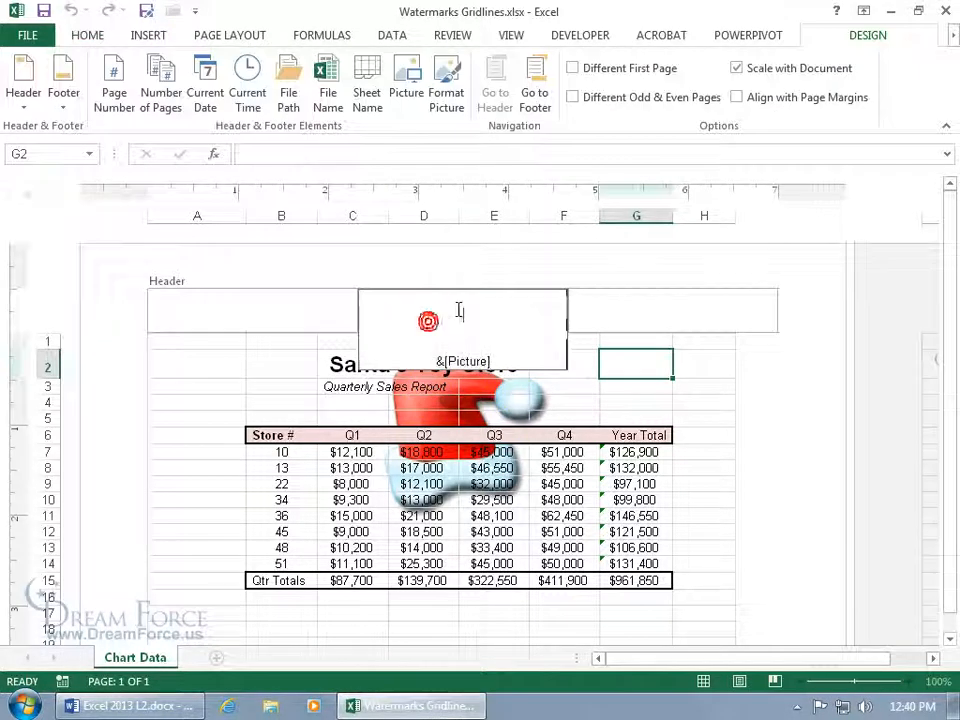
key(Return)
key(Return)
key(Return)
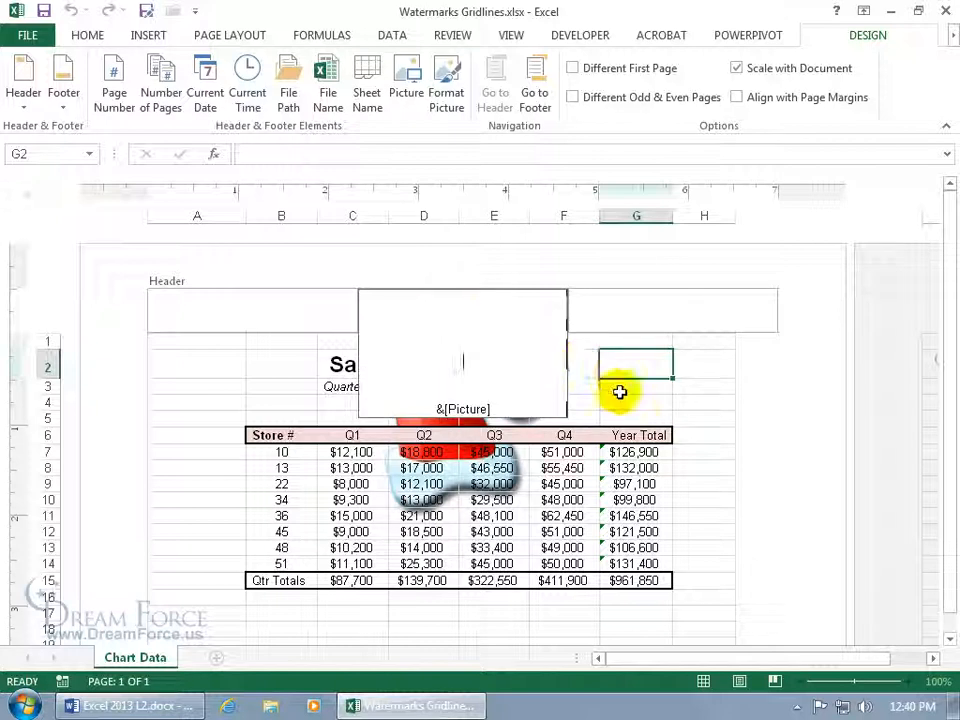
click(619, 392)
click(619, 392)
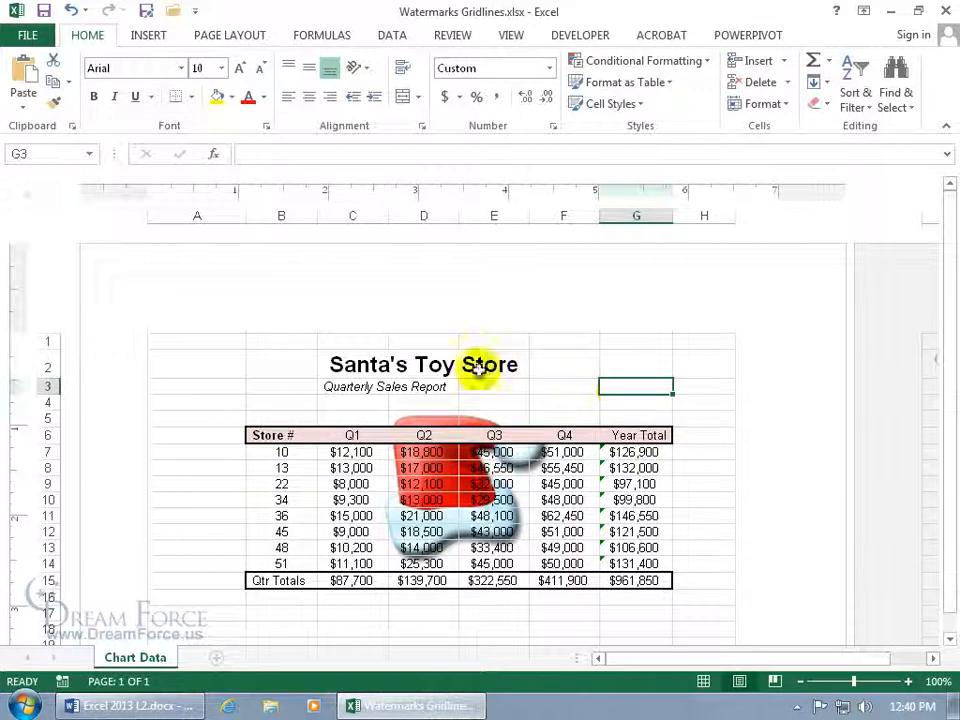
click(431, 312)
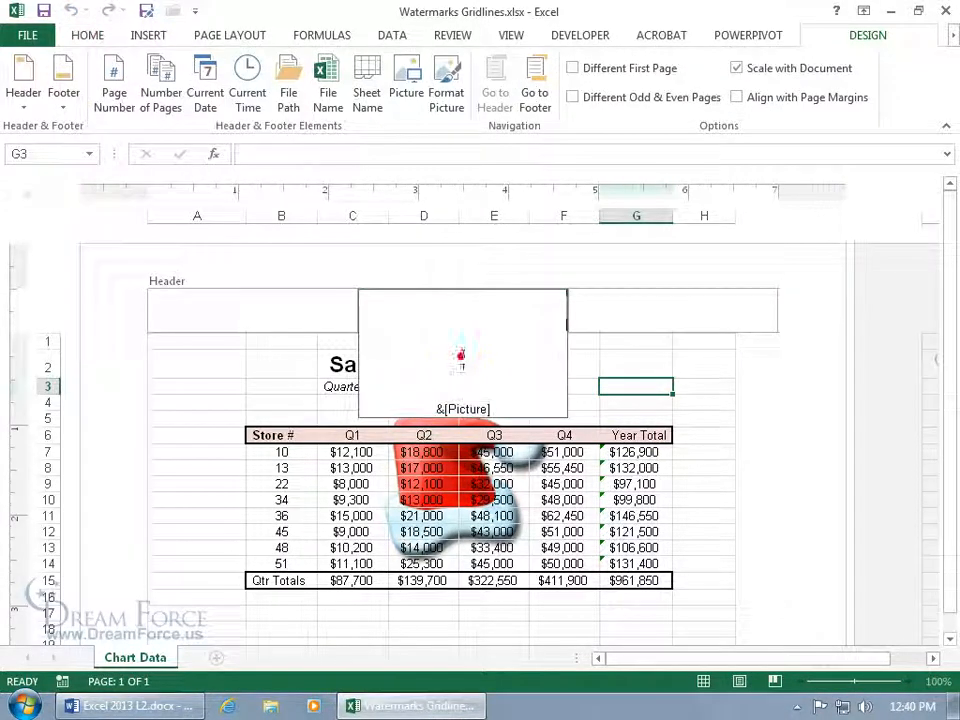
key(Return)
key(Return)
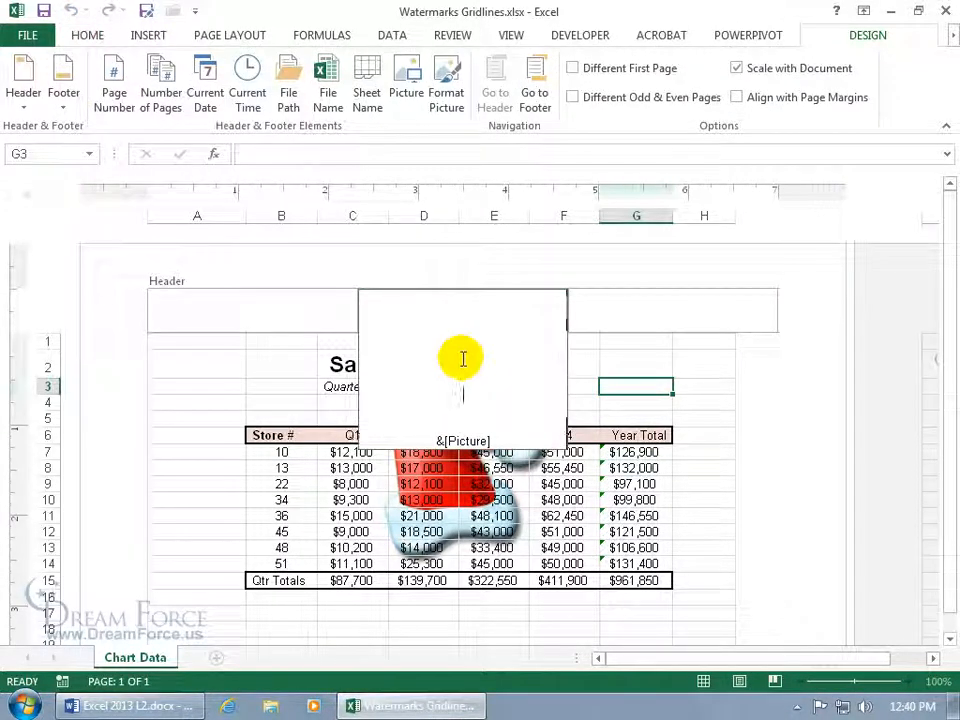
click(665, 371)
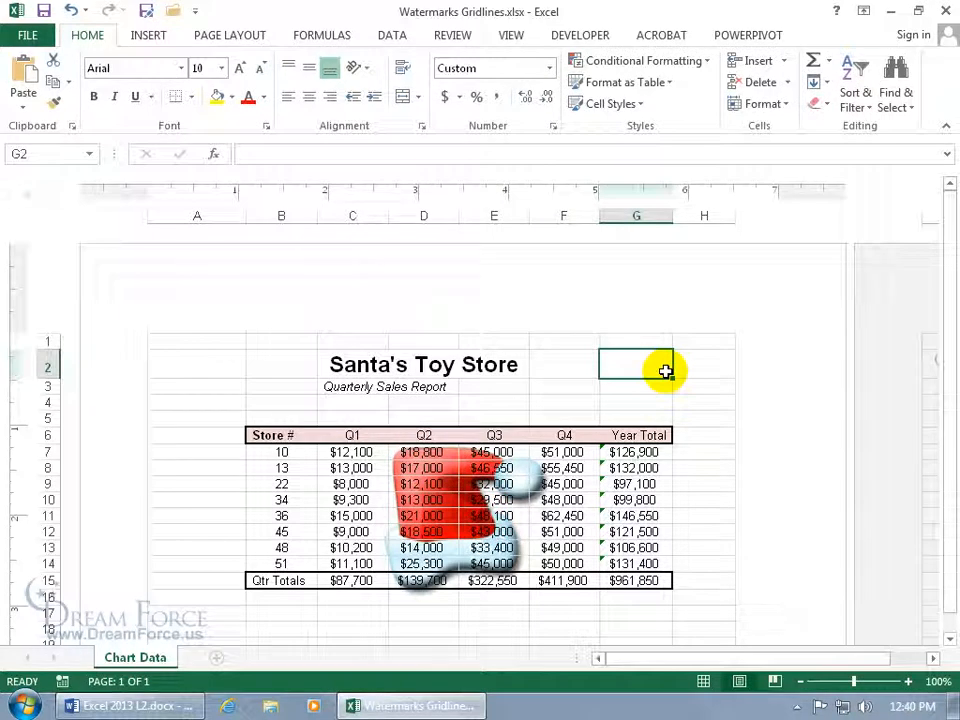
click(436, 314)
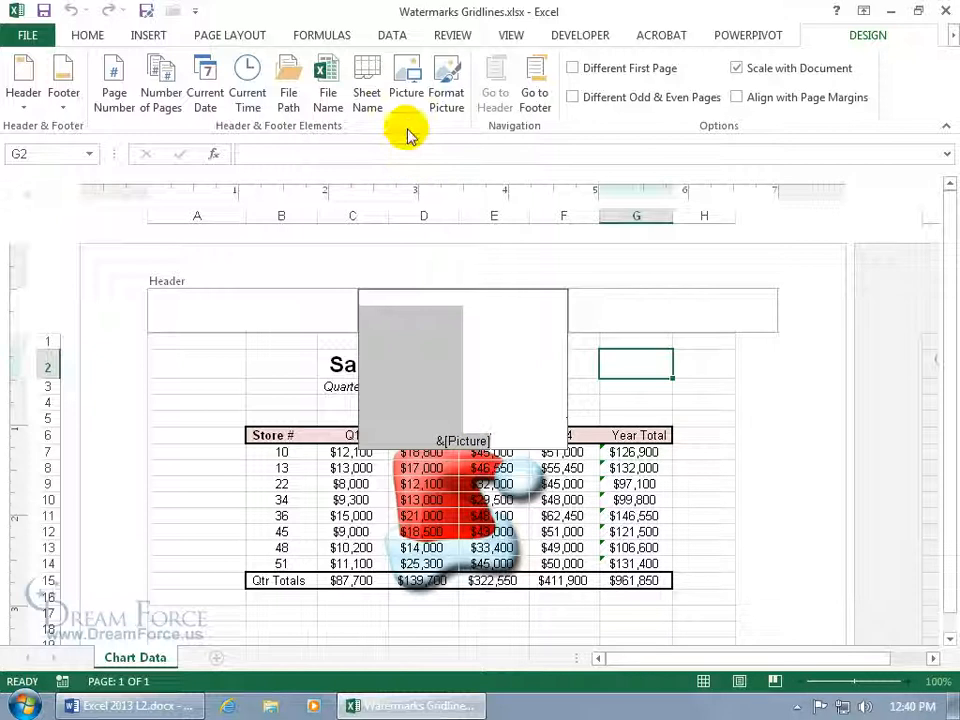
Set the header picture's colour to Washout in Format Picture.
click(445, 100)
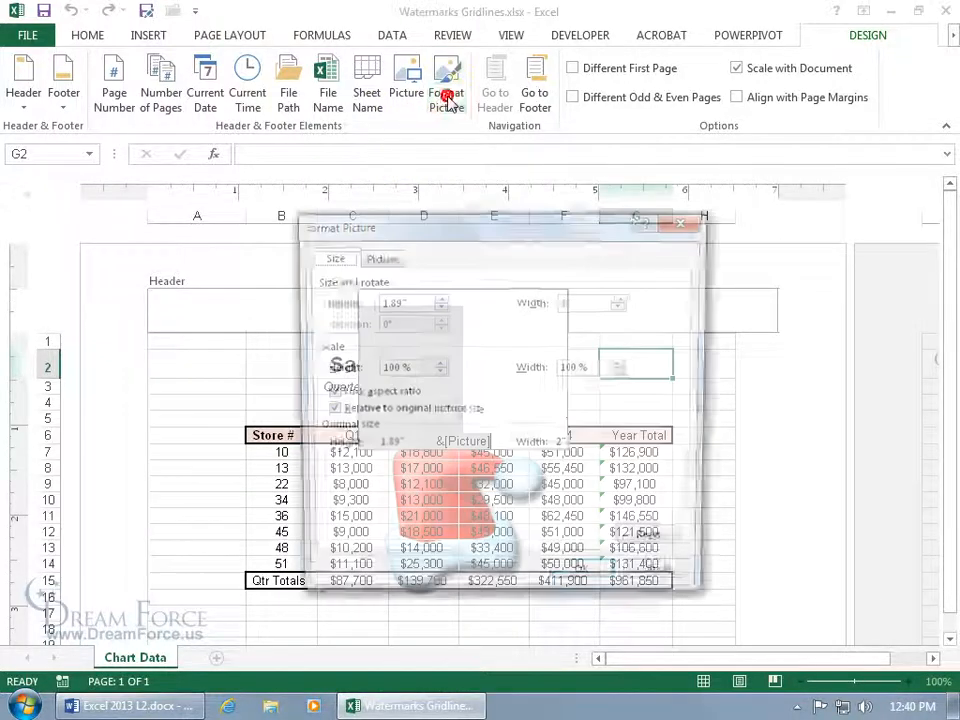
click(380, 257)
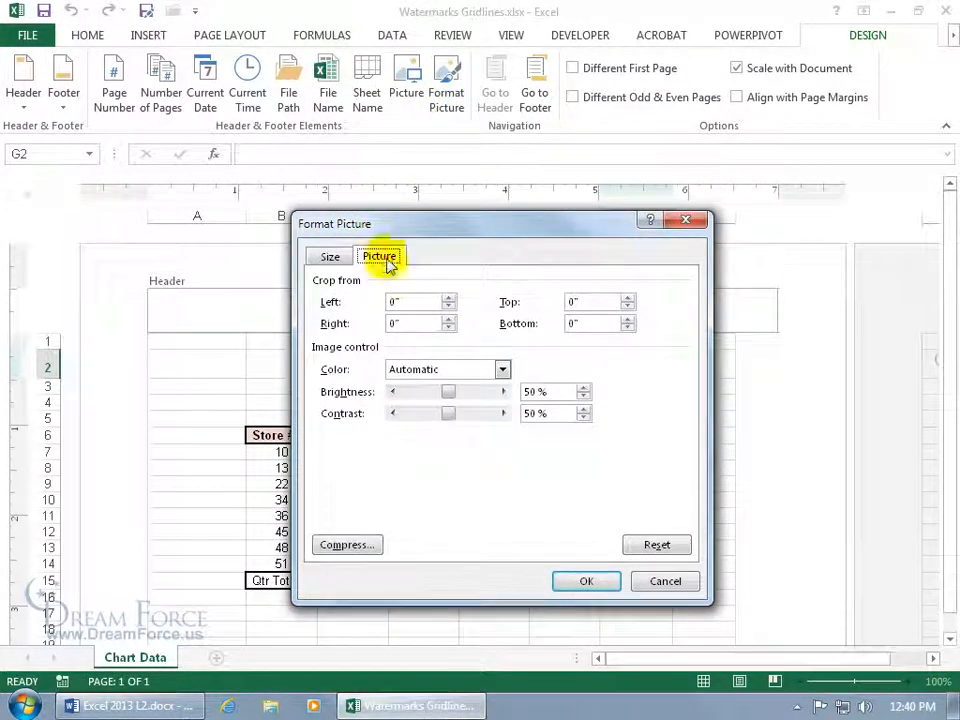
click(501, 370)
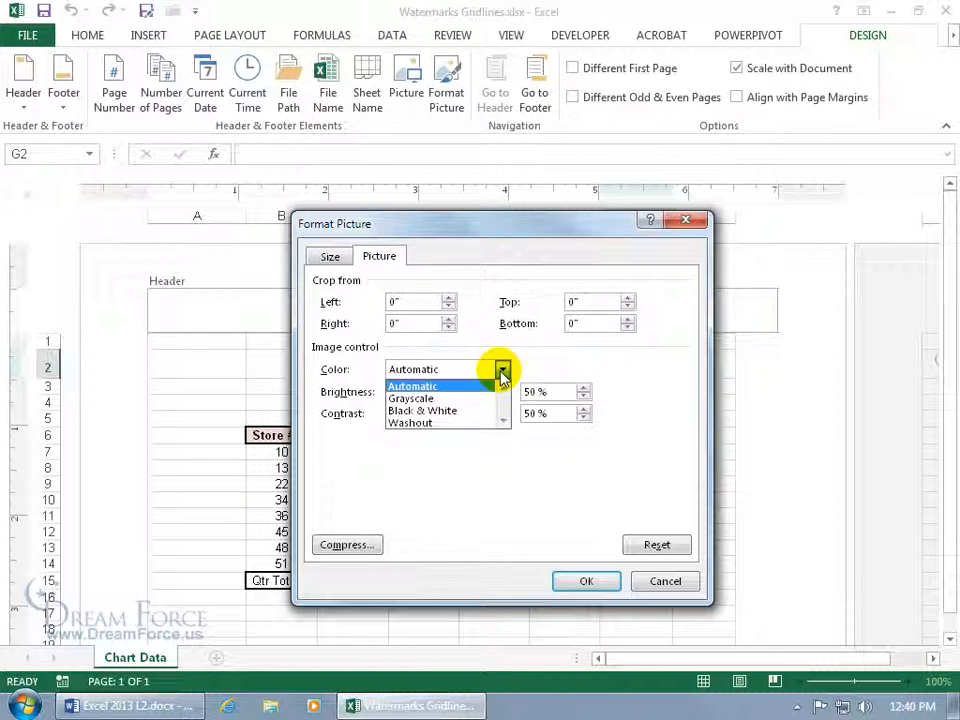
click(456, 422)
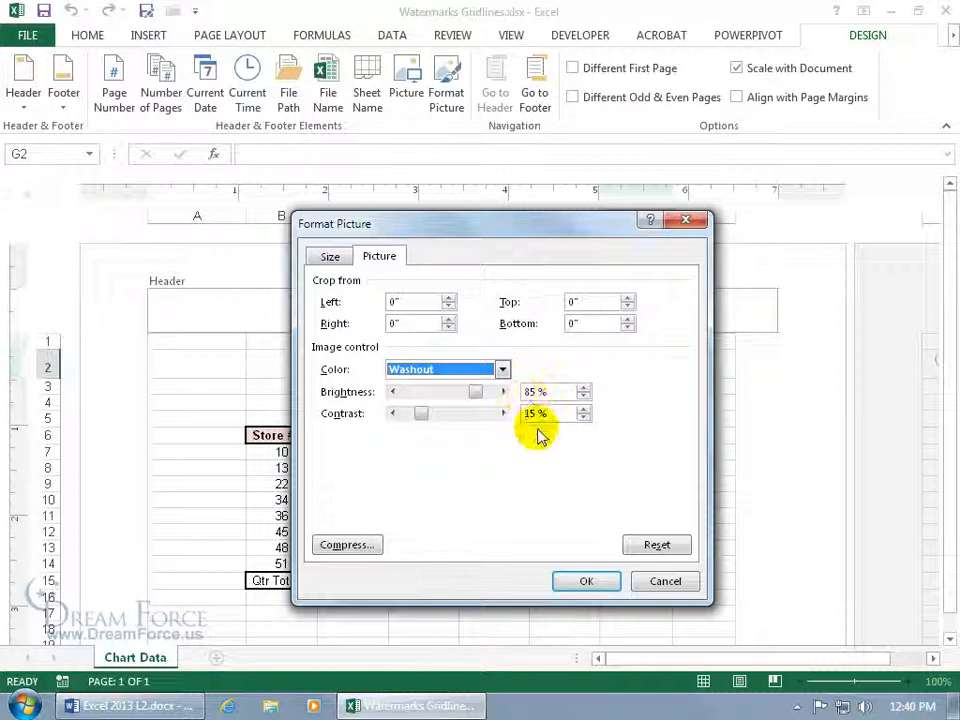
click(584, 581)
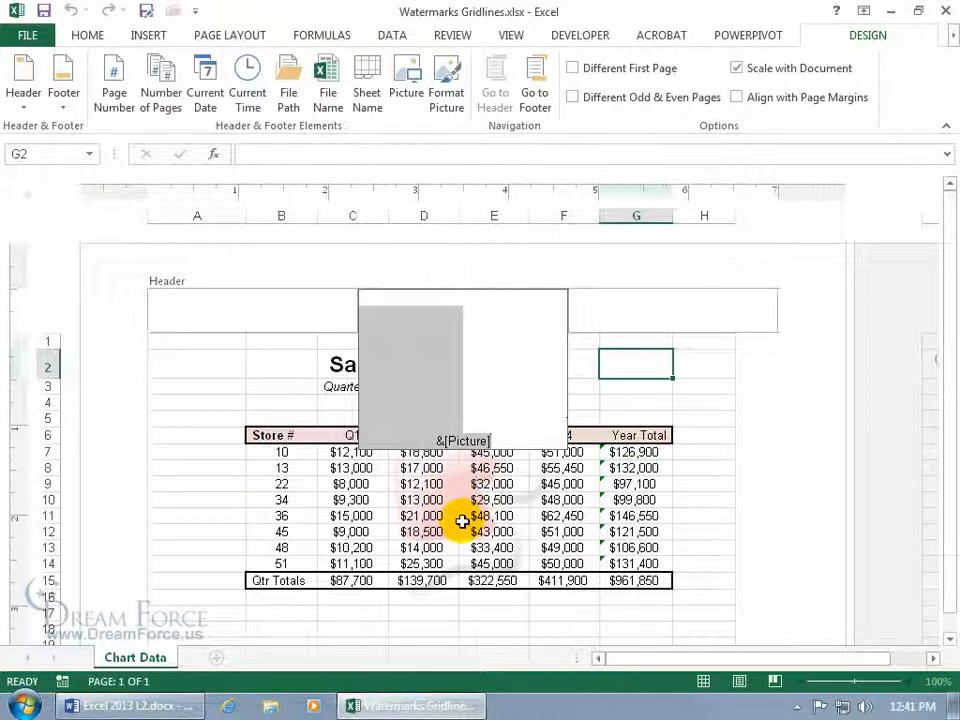
Recheck the picture's Washout colour settings without changes, then leave the header to view the watermark.
click(446, 88)
click(378, 257)
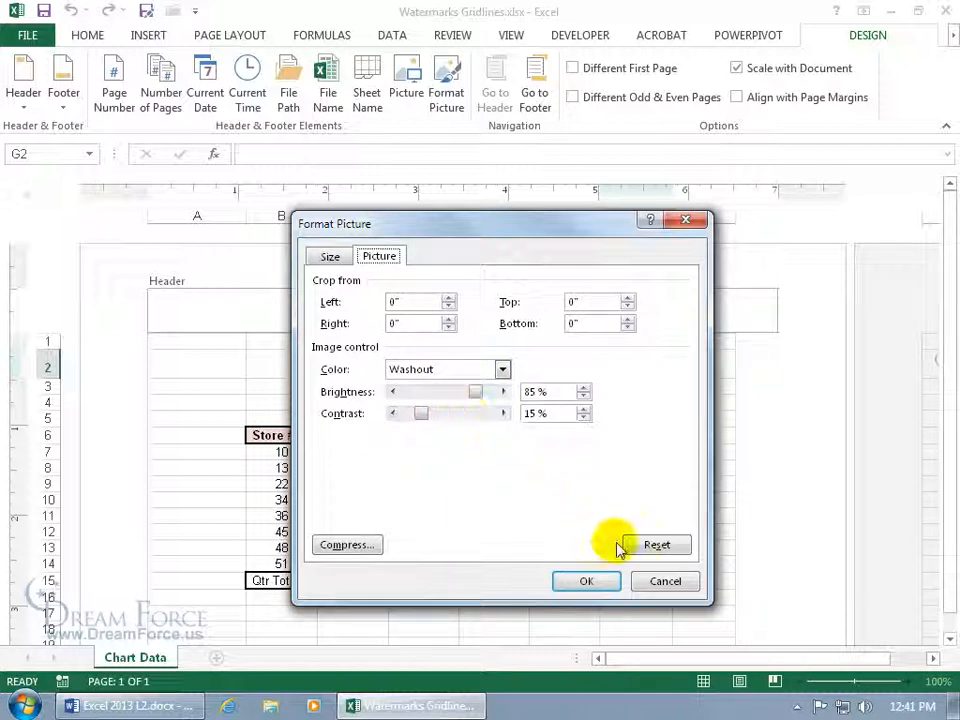
click(664, 583)
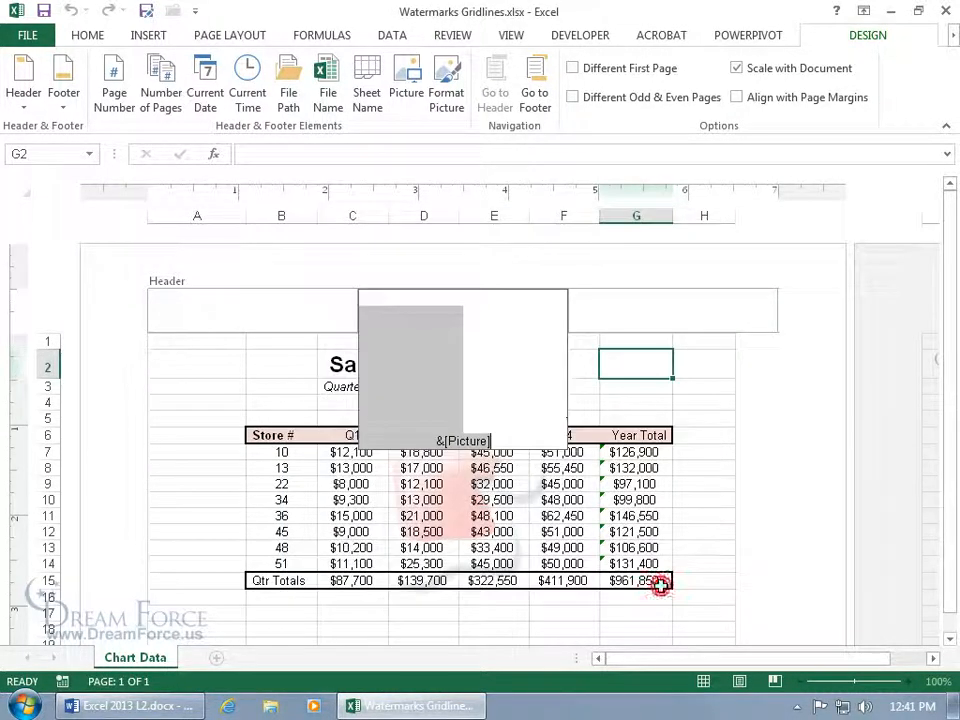
click(695, 522)
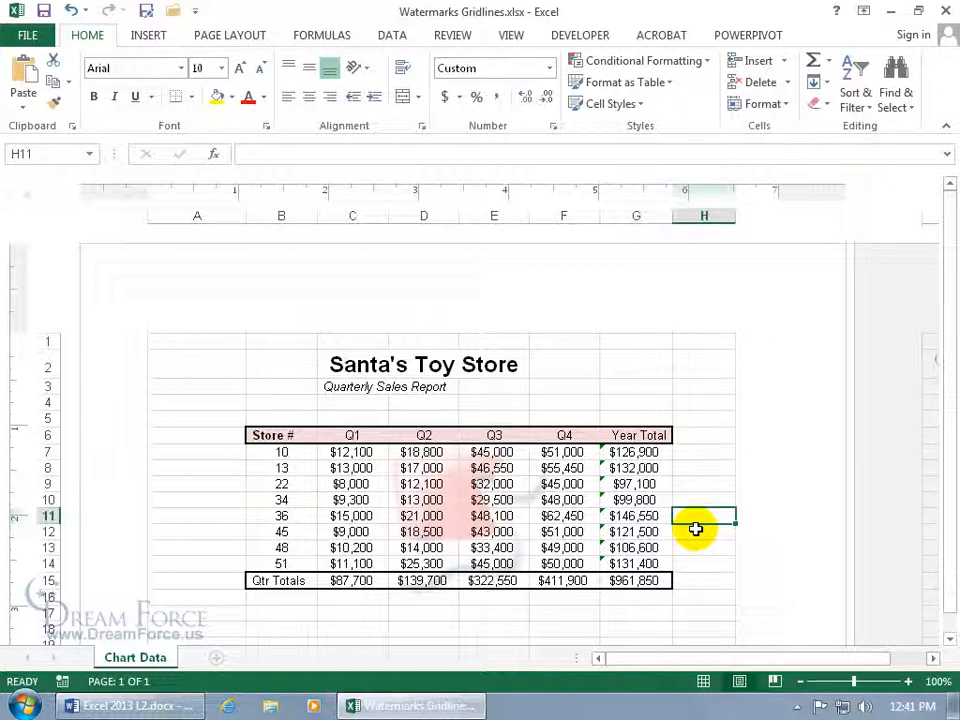
Finish editing the centre header, return the sheet to Normal view, and show the File Info page.
click(514, 38)
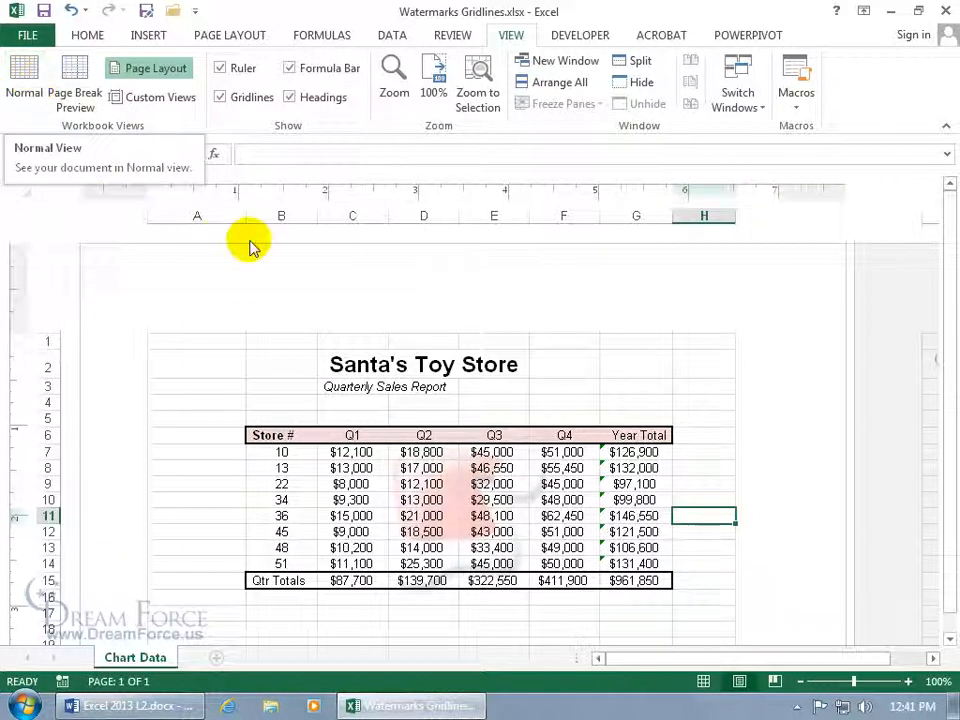
click(424, 303)
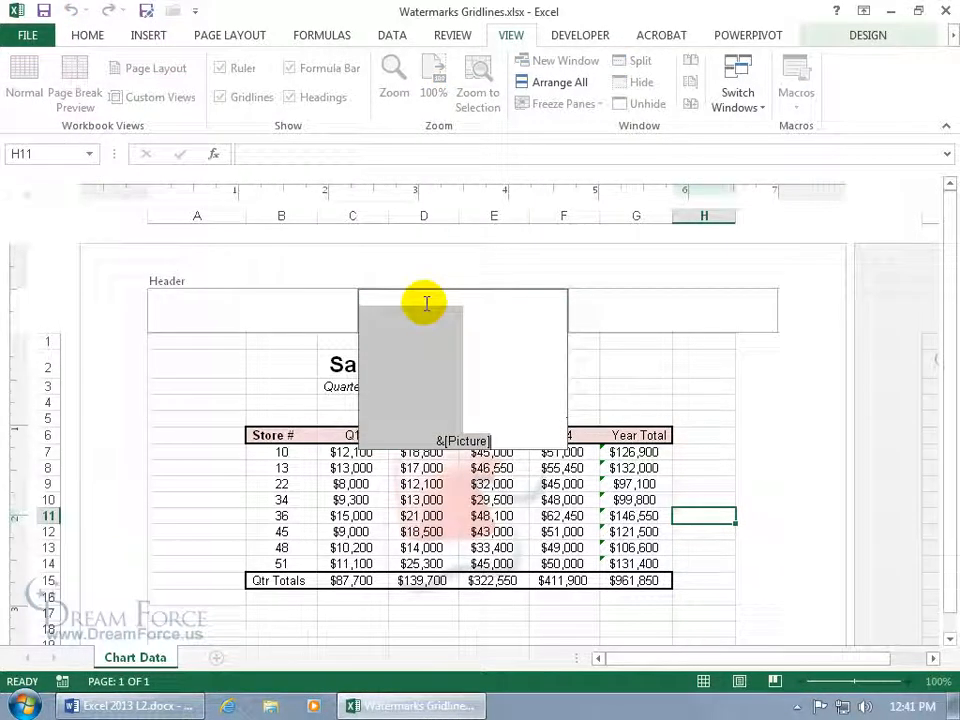
click(221, 388)
click(221, 388)
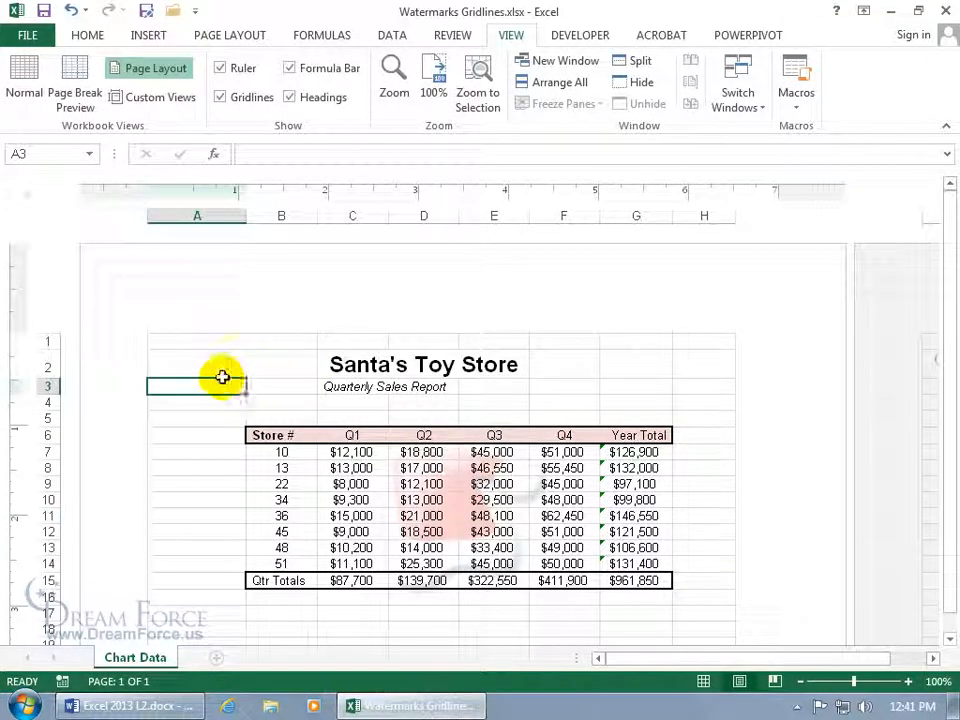
click(25, 92)
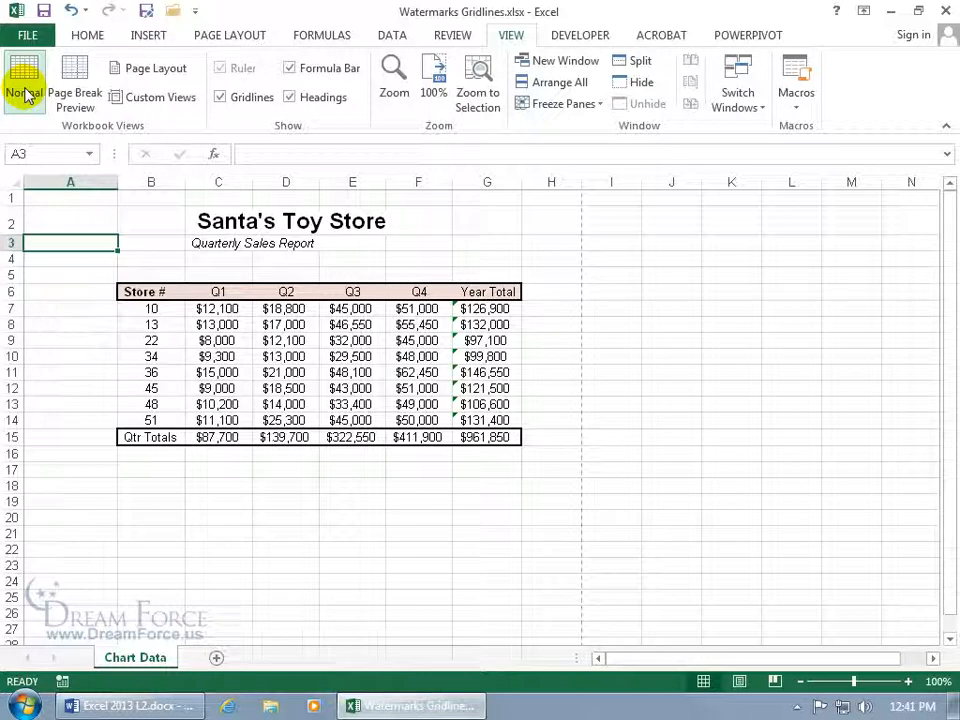
click(27, 34)
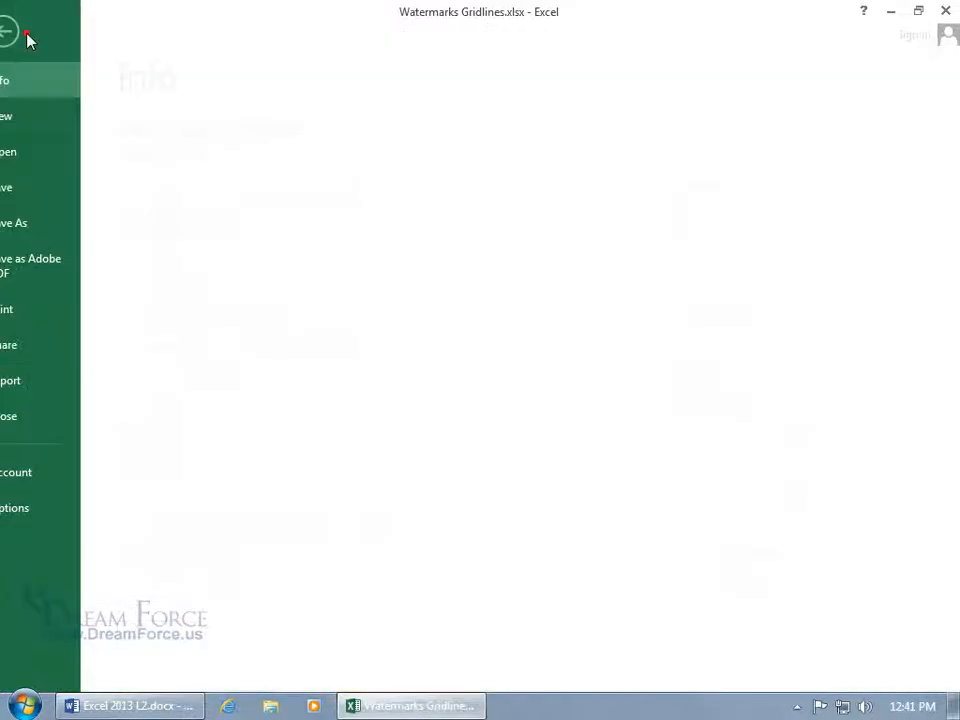
Preview the printout at actual size, then bring up Page Setup from the Print page.
click(64, 309)
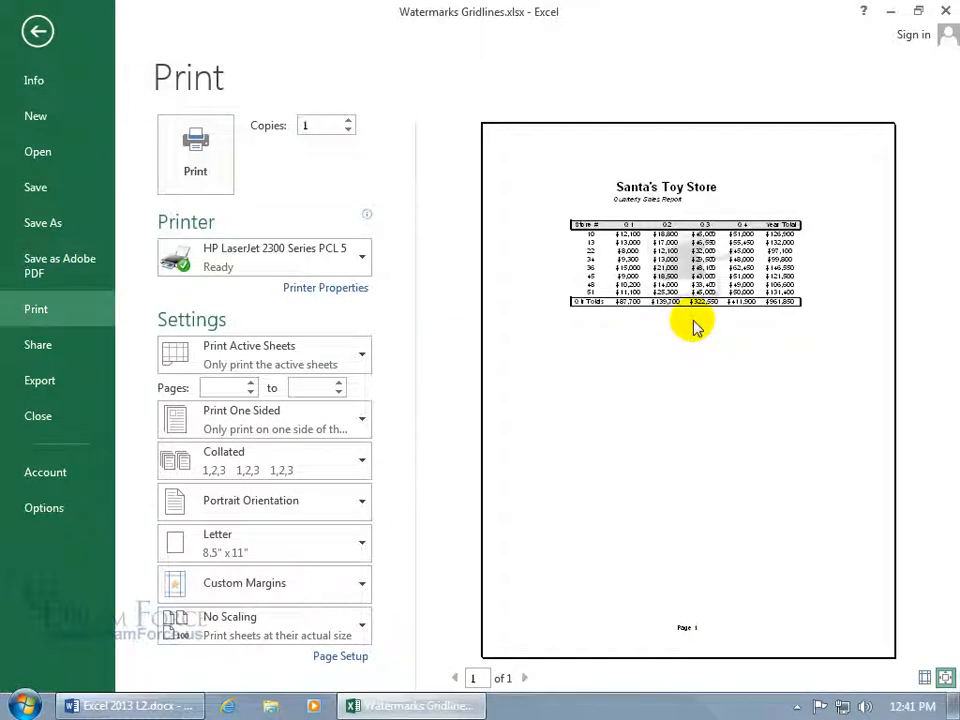
click(945, 679)
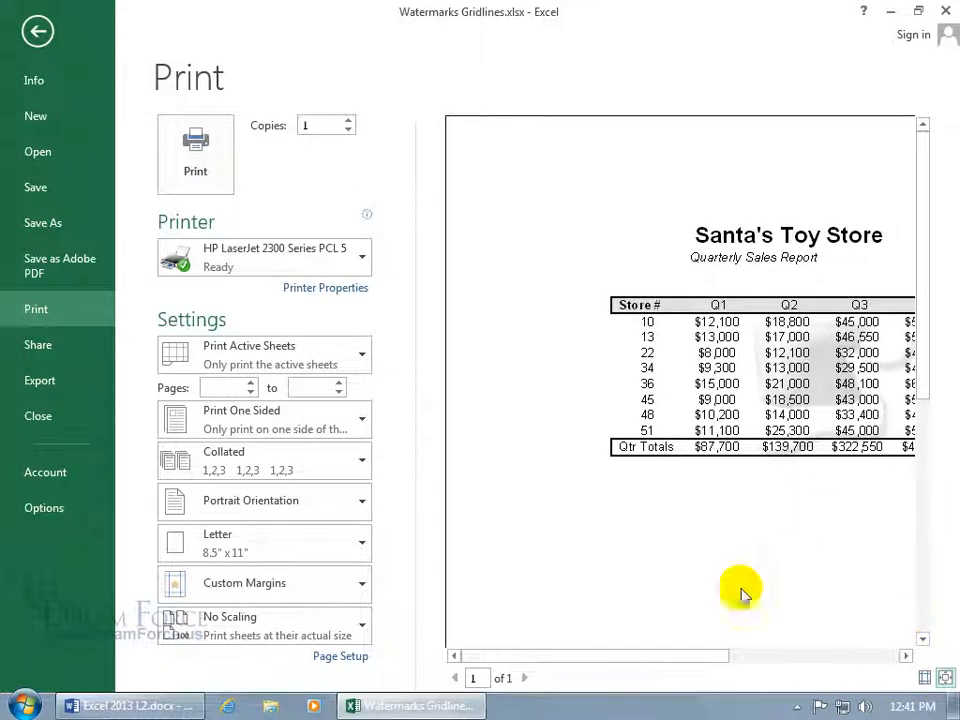
drag(707, 655, 793, 666)
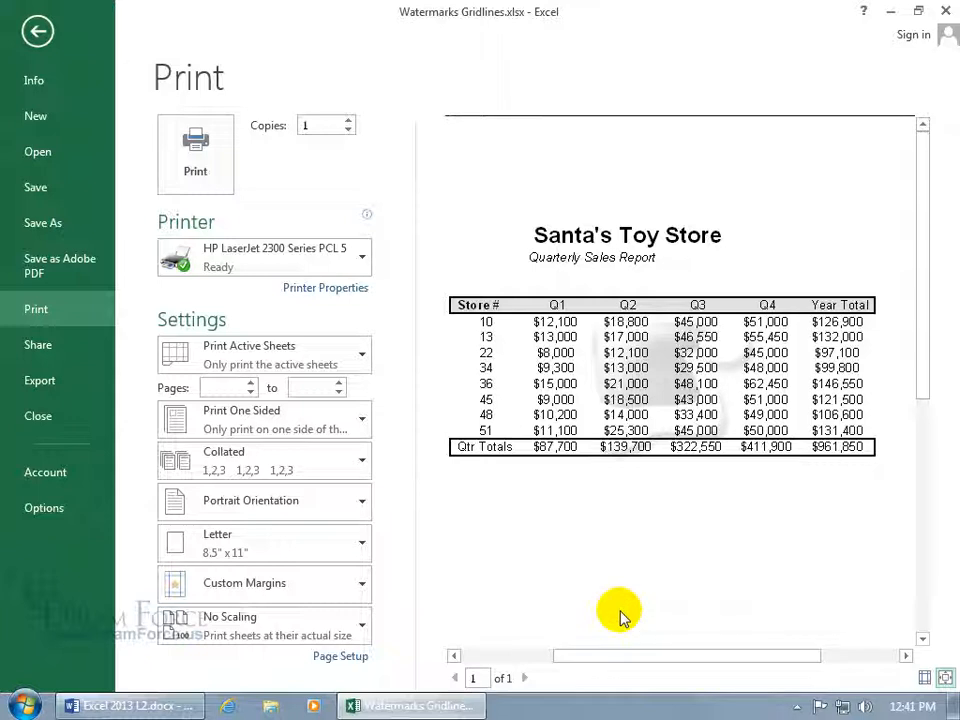
click(349, 659)
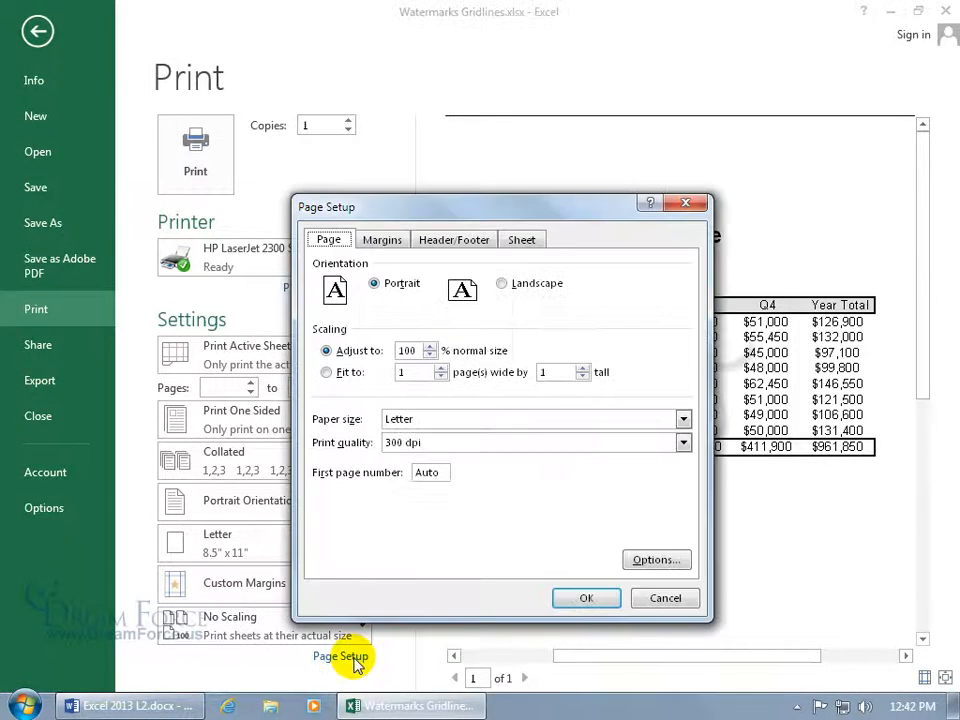
Replace the centre footer 'Page &[Page]' with '&[Page] of &[Pages]' and confirm Page Setup.
click(458, 240)
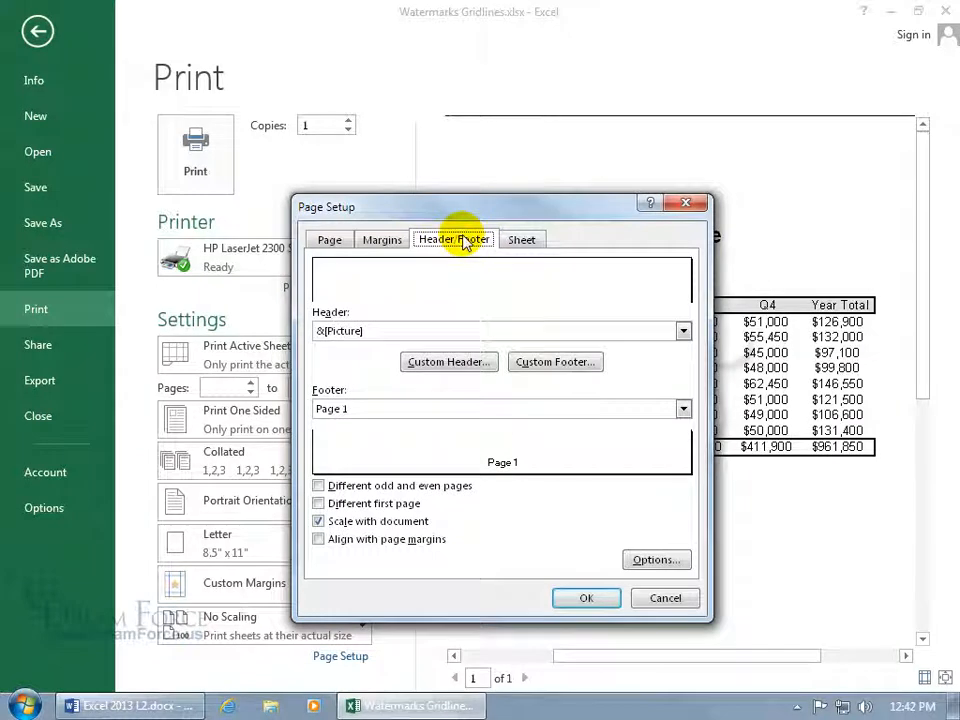
click(538, 368)
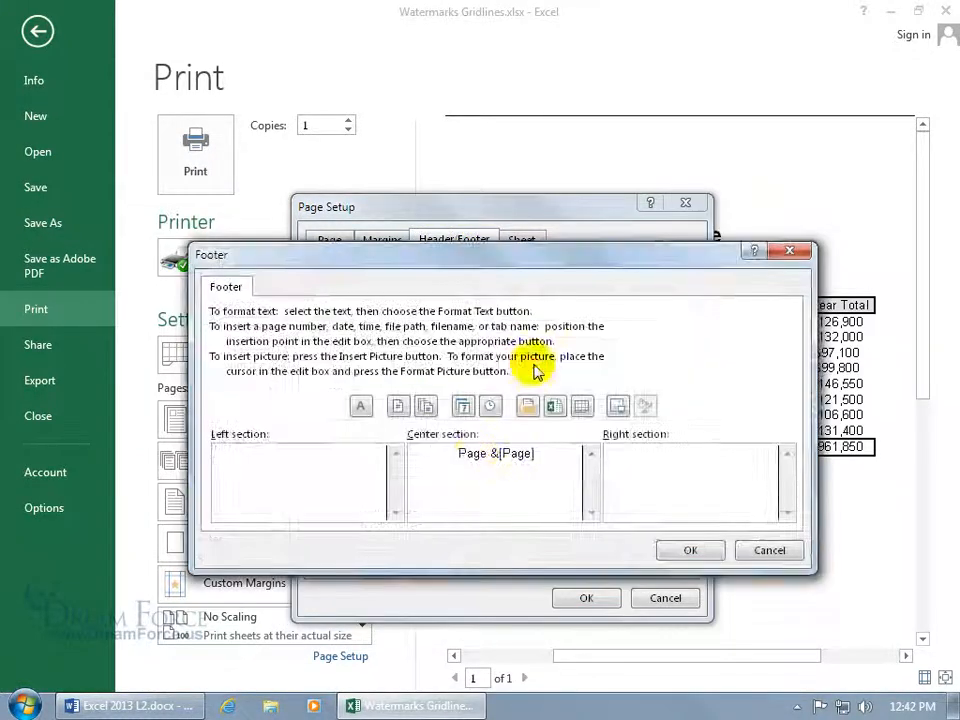
click(457, 456)
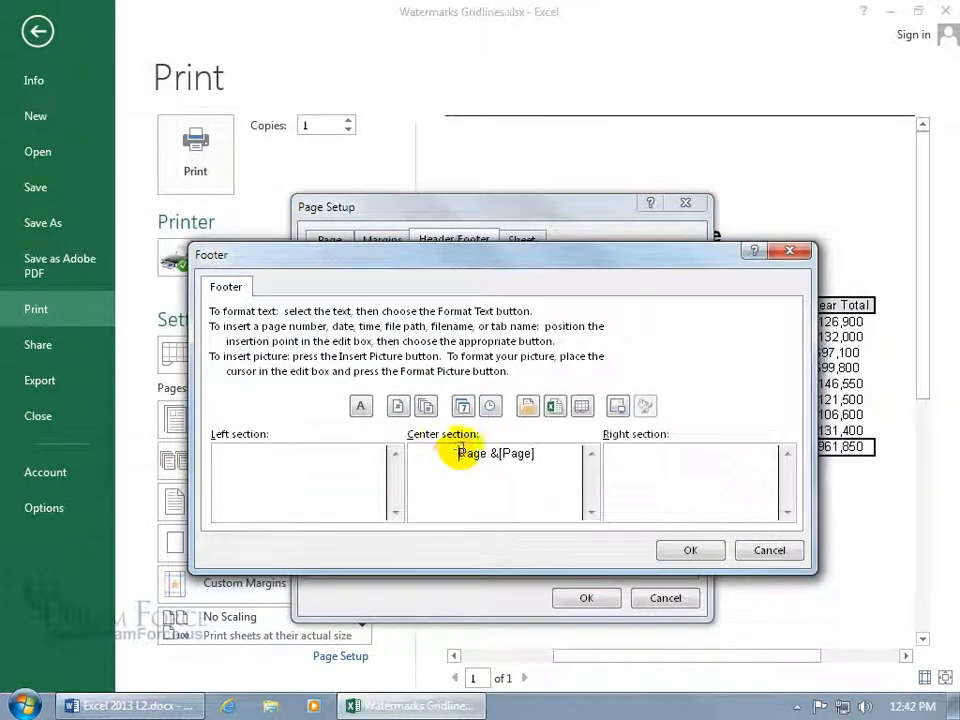
drag(457, 456, 544, 456)
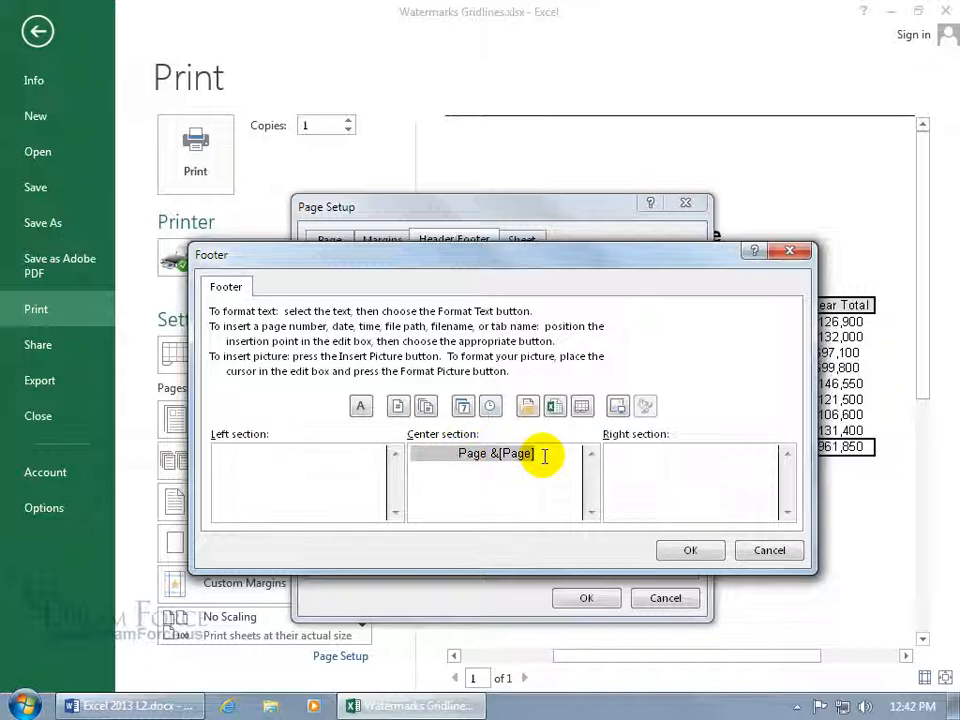
key(Delete)
click(397, 406)
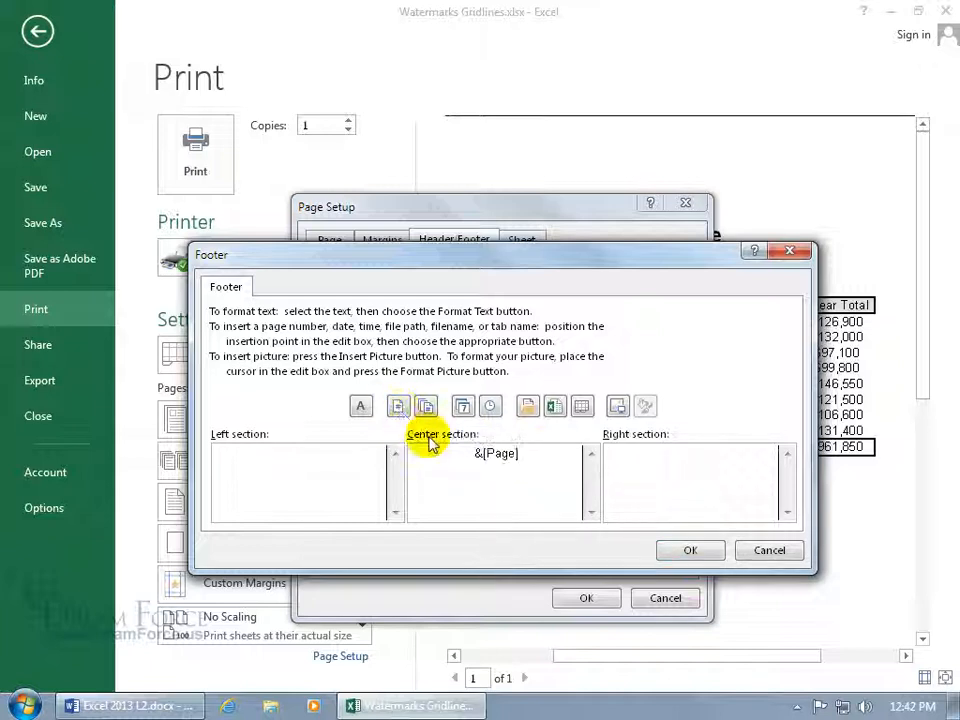
text(of)
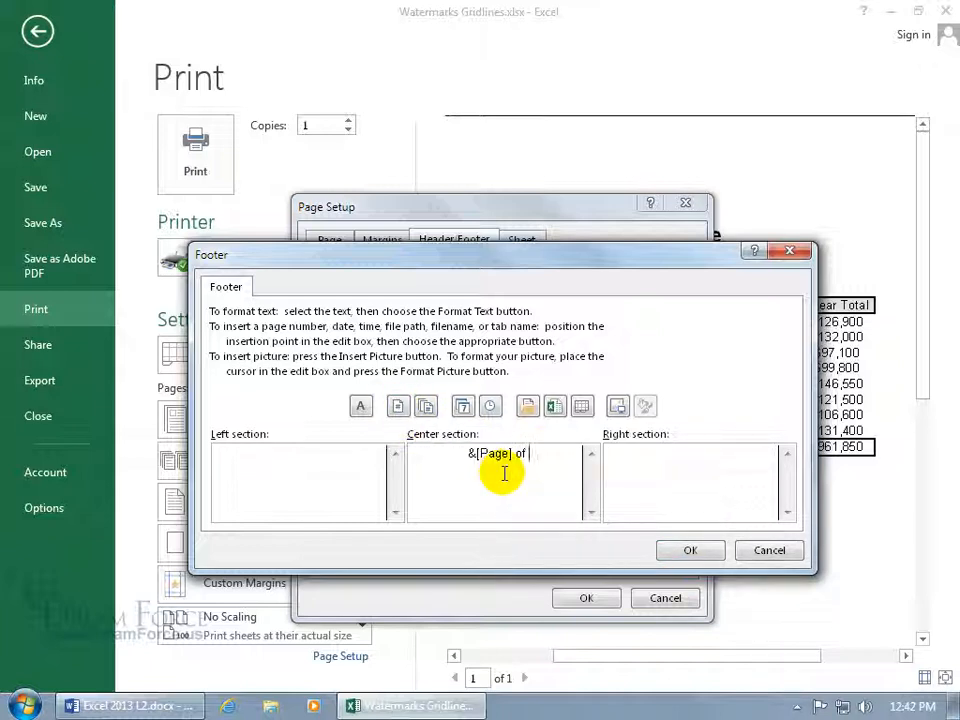
click(426, 406)
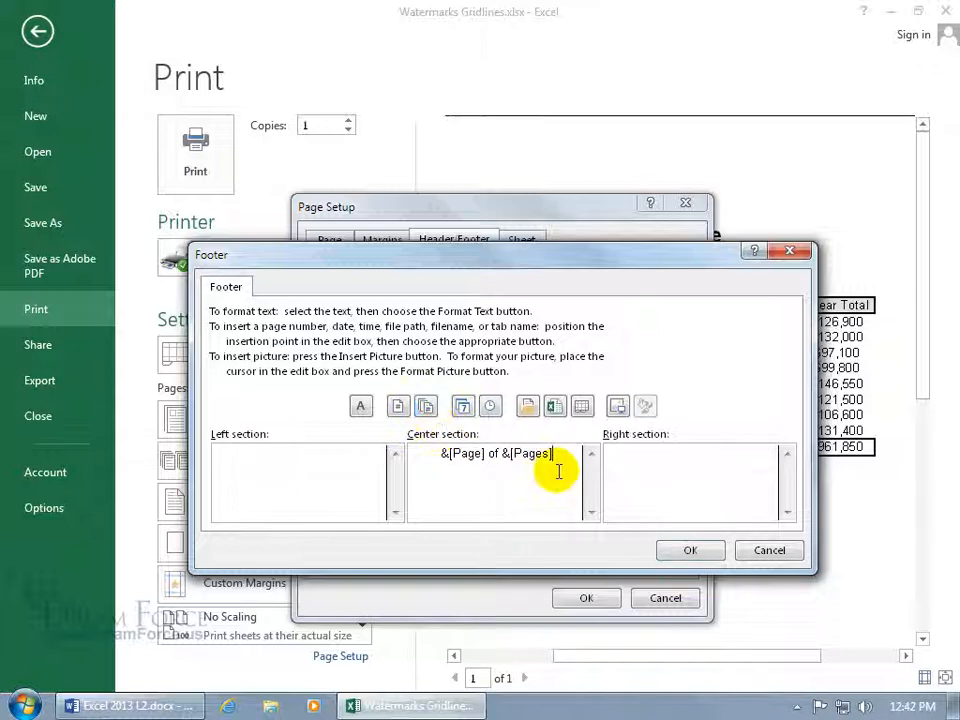
click(488, 475)
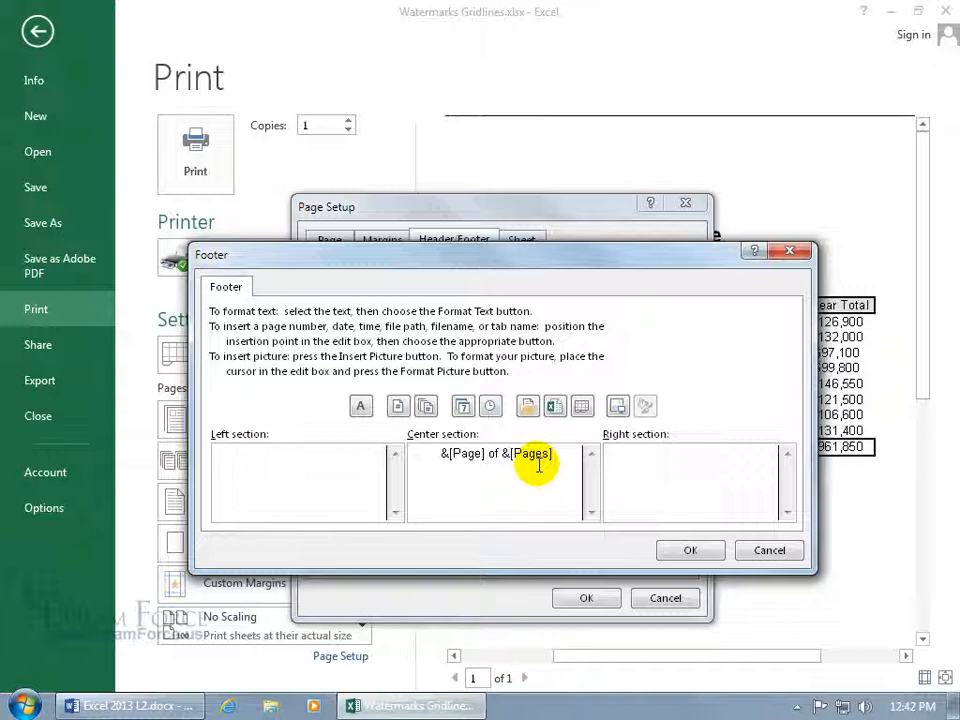
click(688, 550)
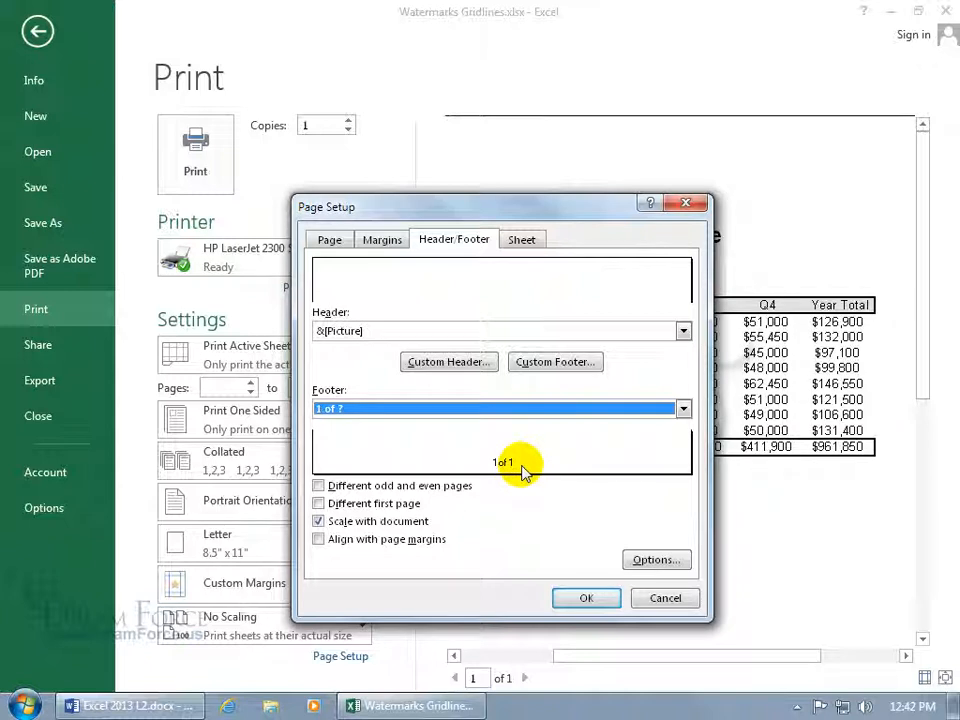
click(586, 598)
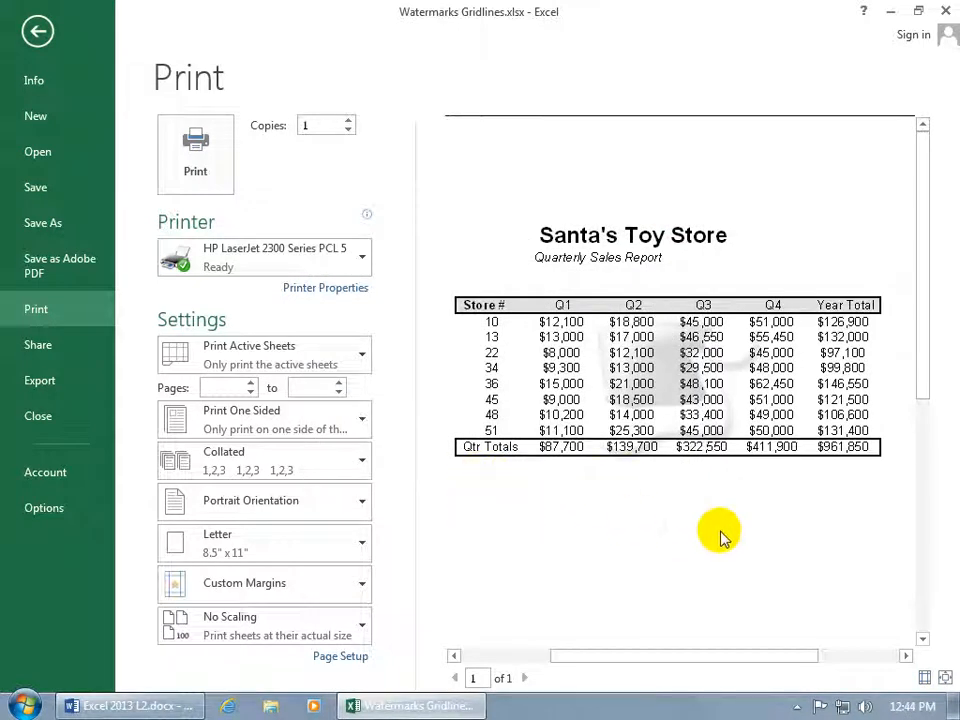
Return to the Chart Data sheet and enable Print for gridlines in Sheet Options.
click(37, 31)
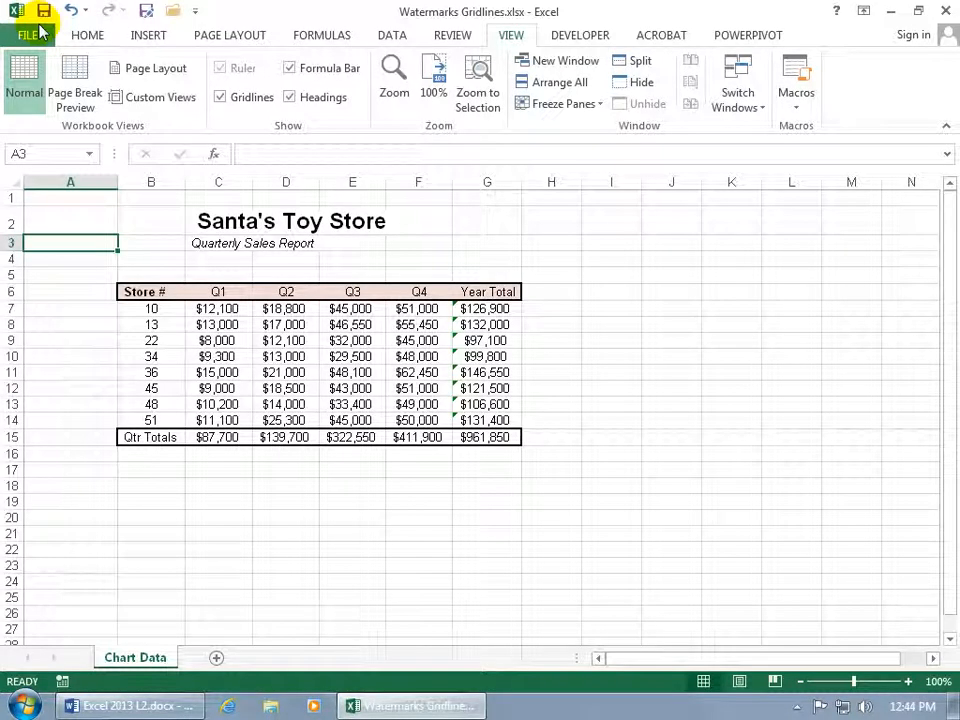
click(229, 37)
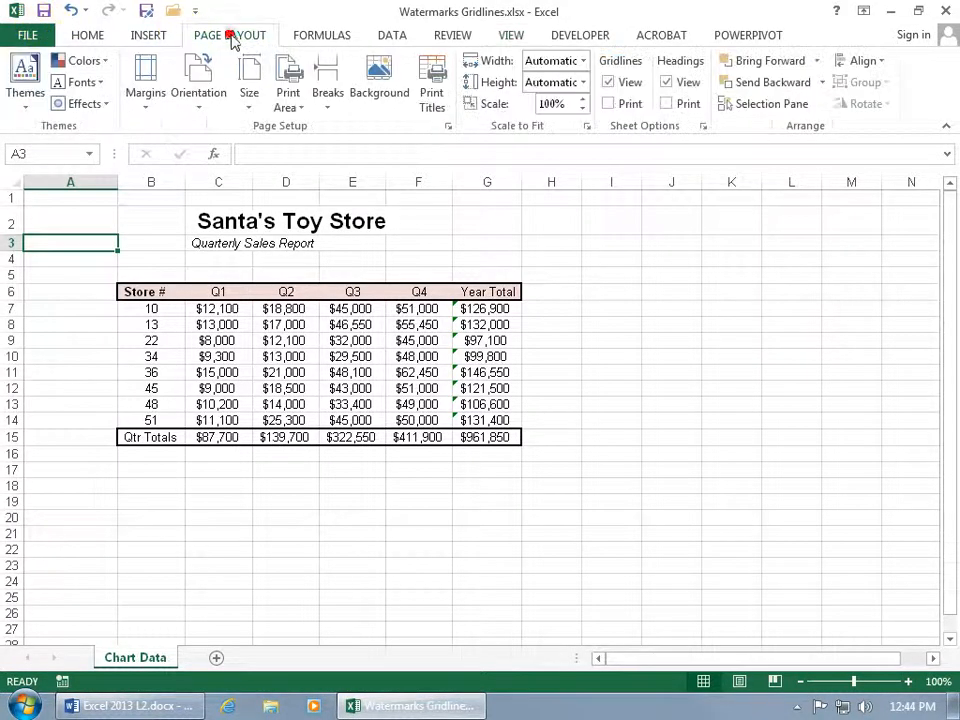
click(608, 104)
Preview the printout to confirm gridlines now appear on the page.
click(22, 35)
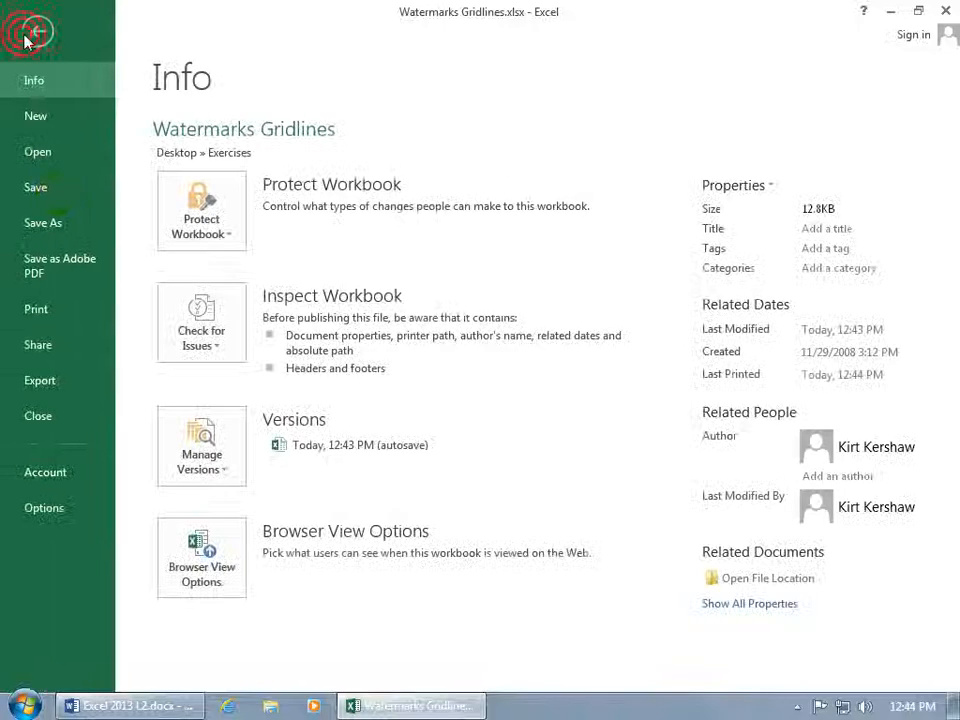
click(60, 313)
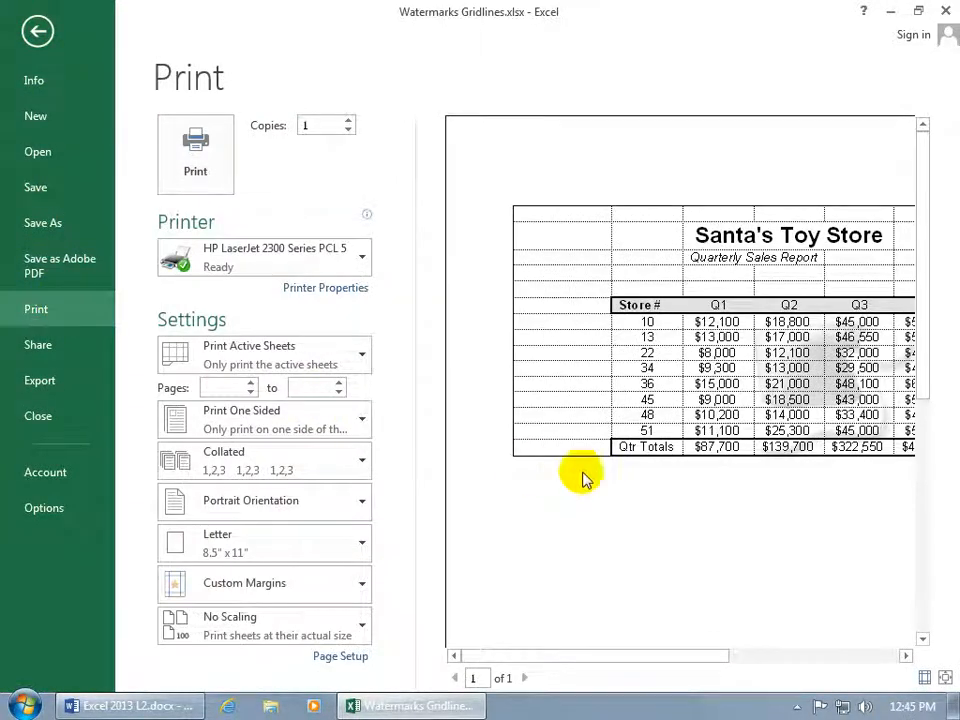
drag(636, 656, 736, 655)
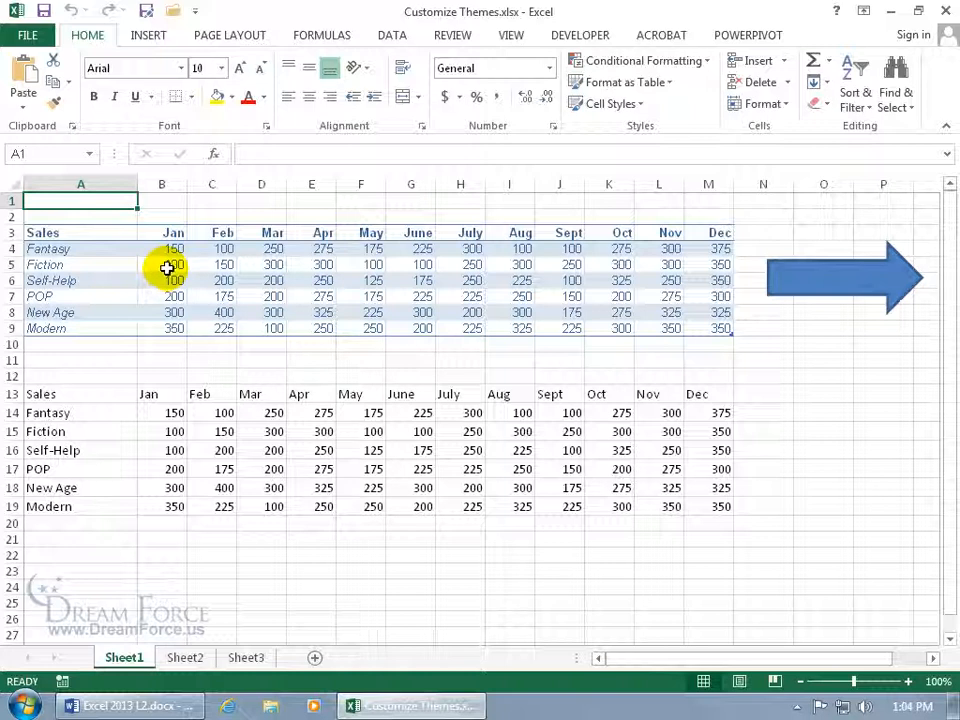
click(230, 36)
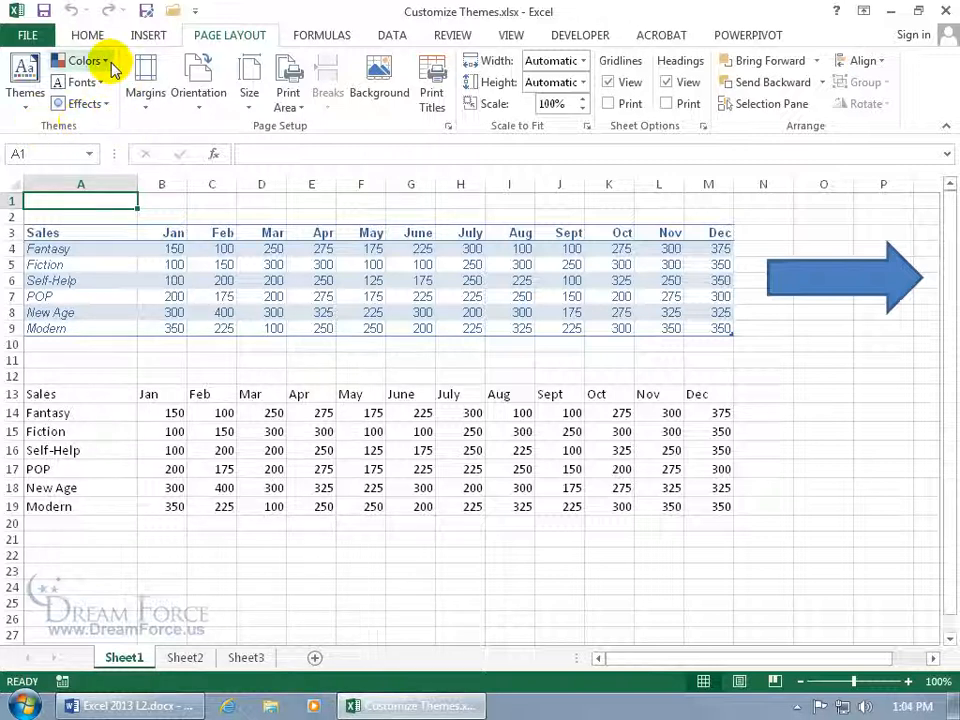
click(26, 108)
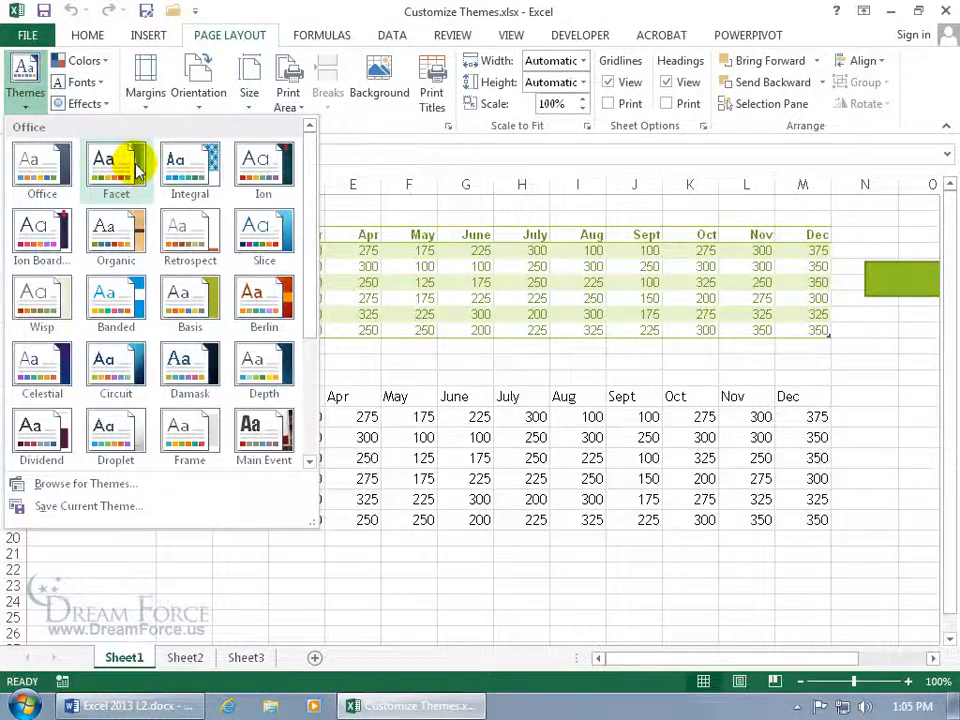
click(430, 166)
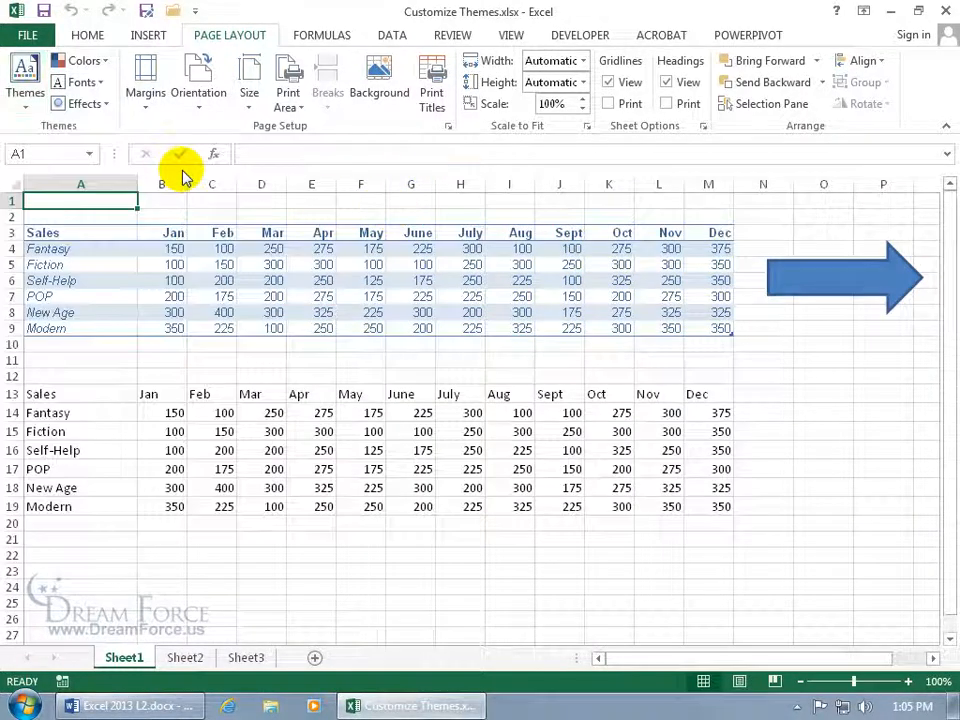
Choose Customize Colors from the theme Colors list to start a new colour set.
click(100, 61)
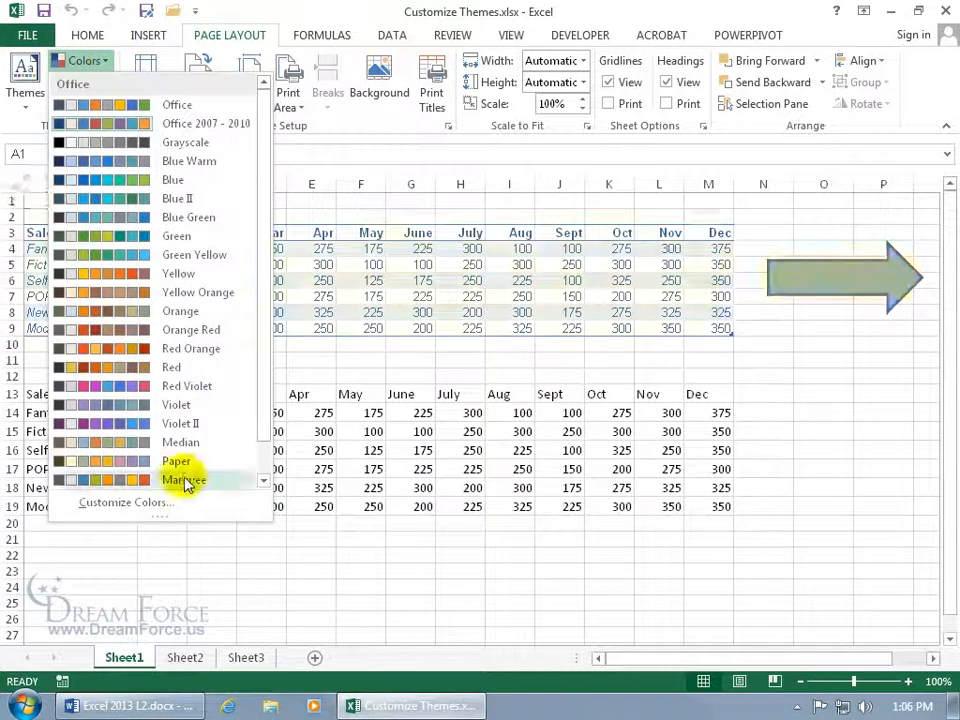
click(158, 506)
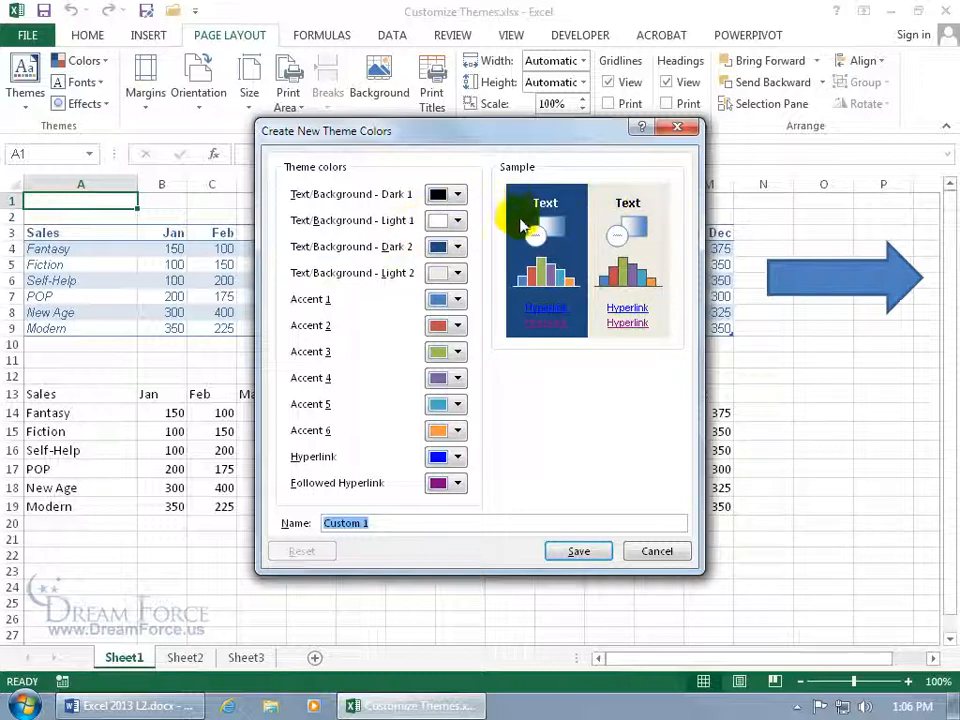
Set Text/Background Light 1 to magenta, Hyperlink to yellow and Followed Hyperlink to green.
click(458, 221)
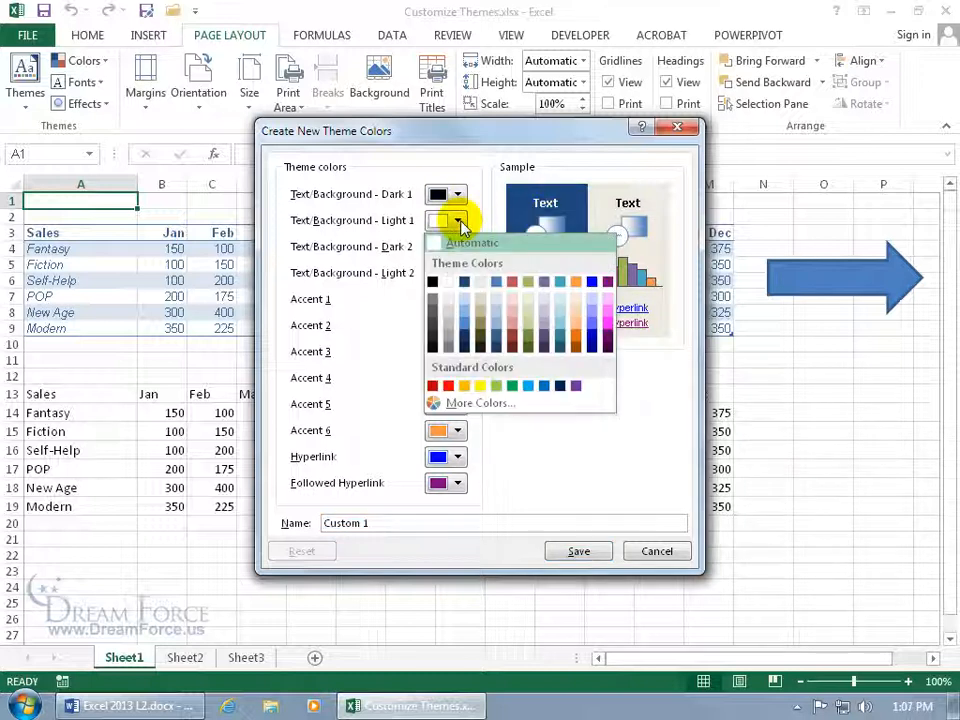
click(607, 313)
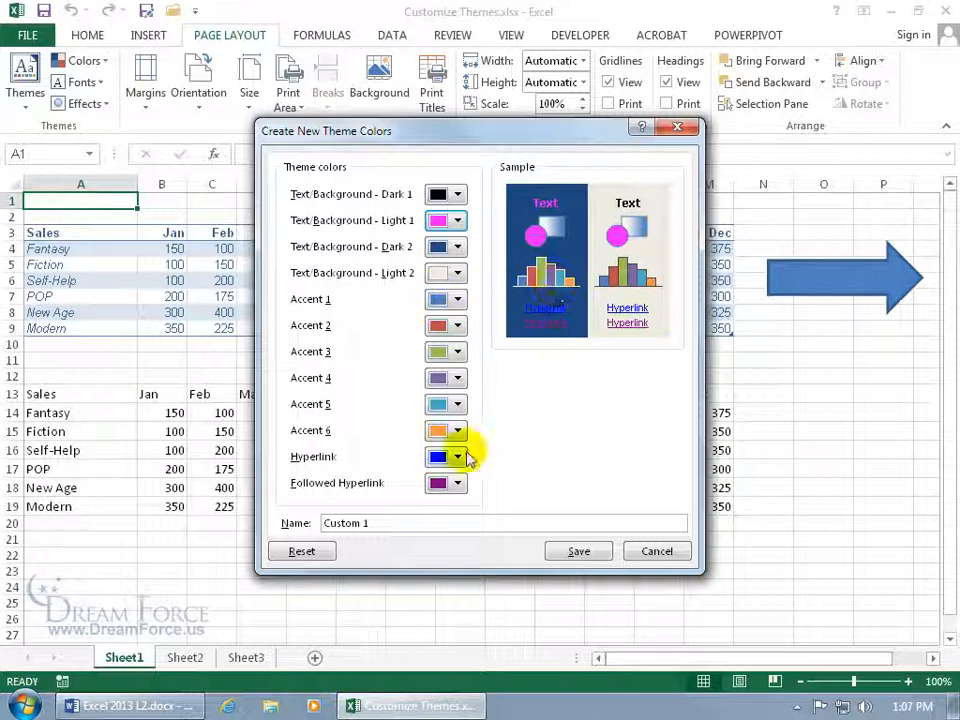
click(458, 457)
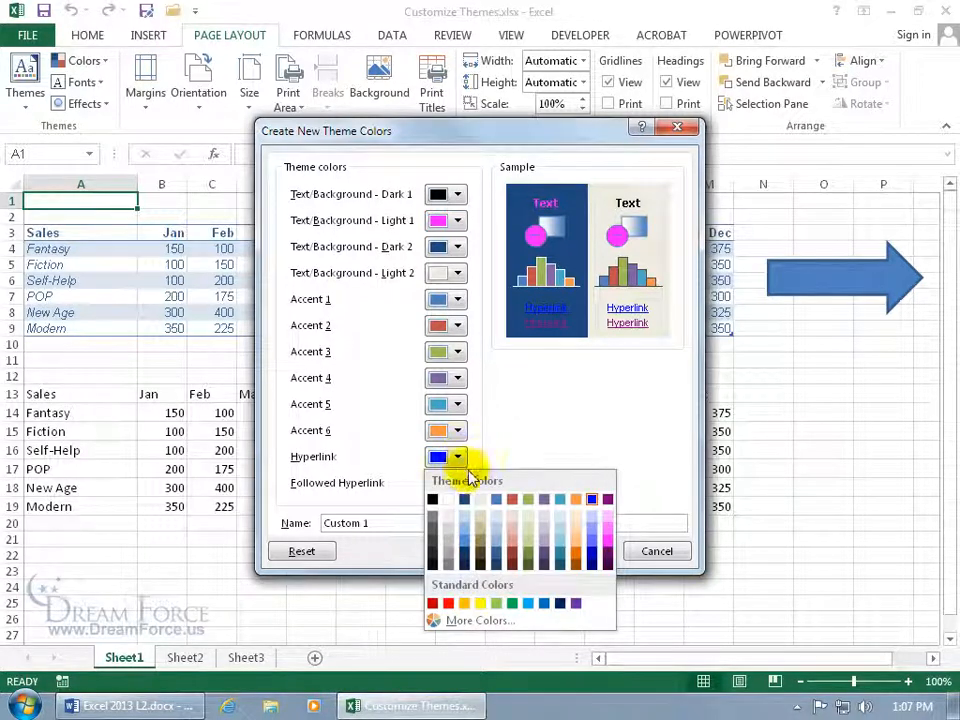
click(480, 603)
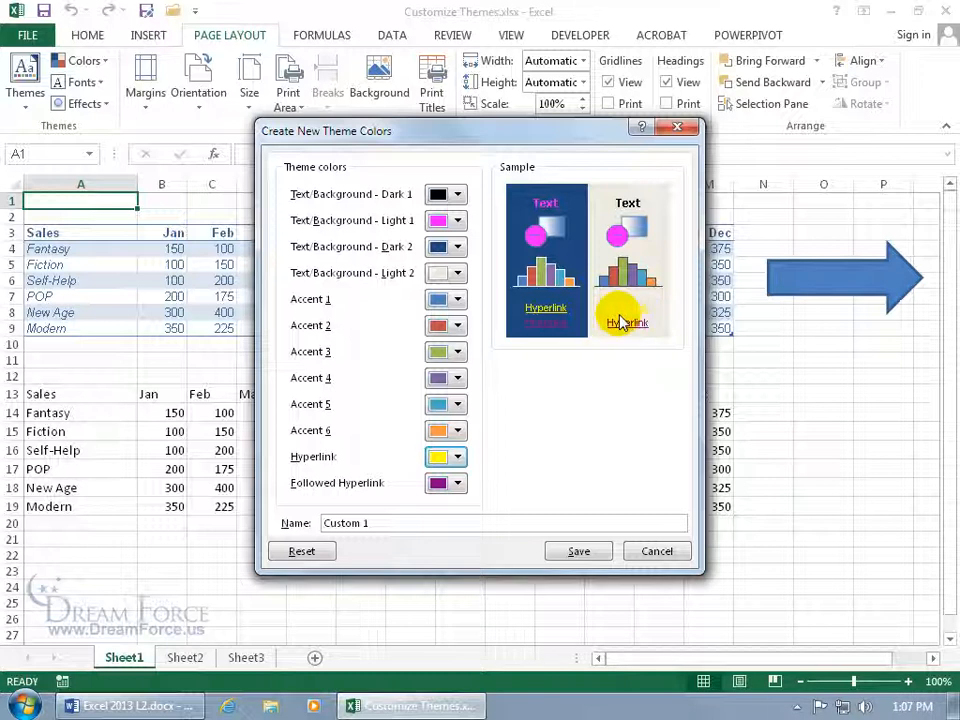
click(458, 485)
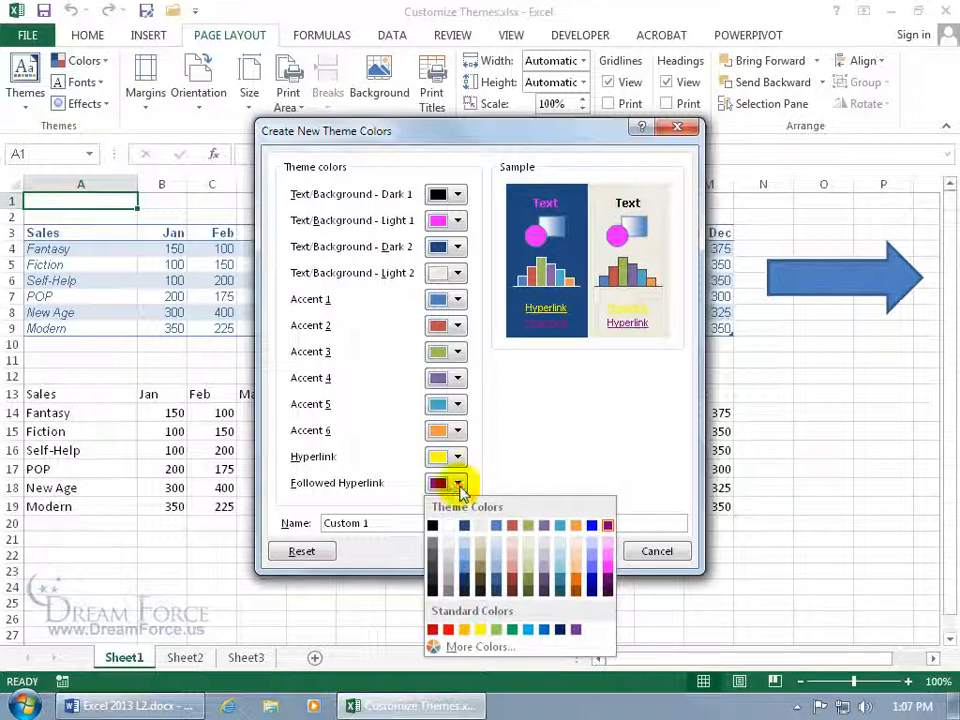
click(512, 630)
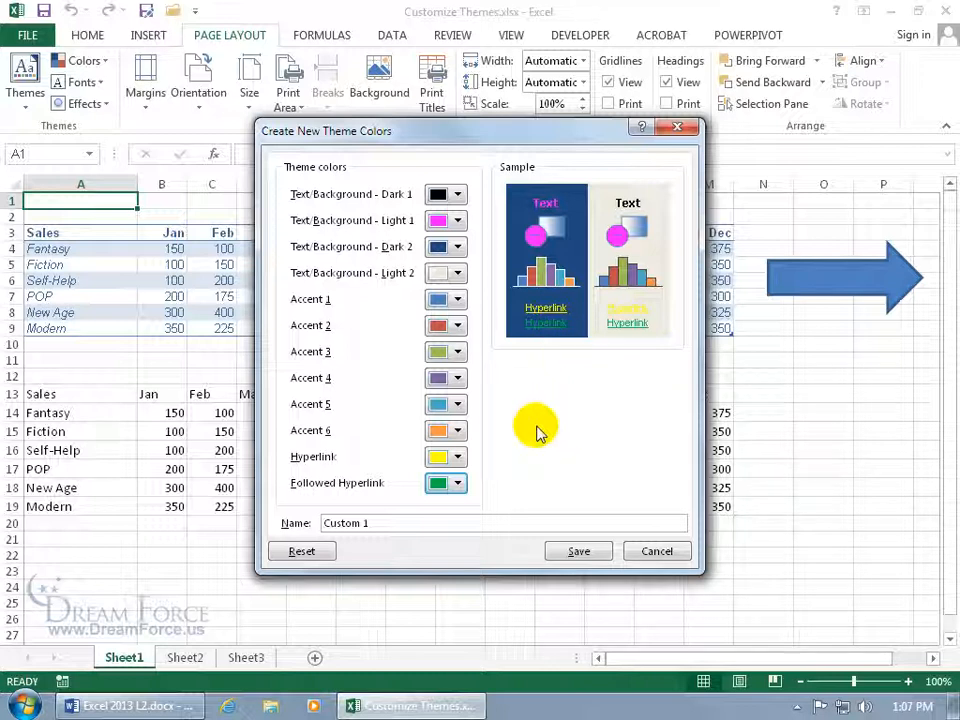
Rename the colour set from Custom 1 to 'Spiffy Colors' and save it.
drag(394, 524, 278, 525)
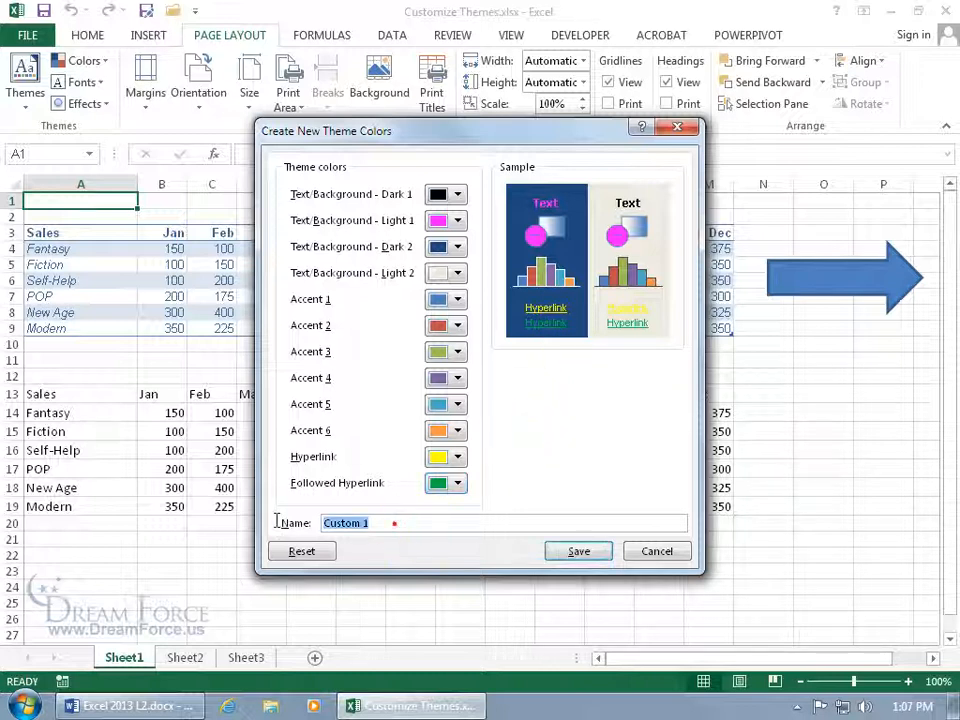
text(Sp)
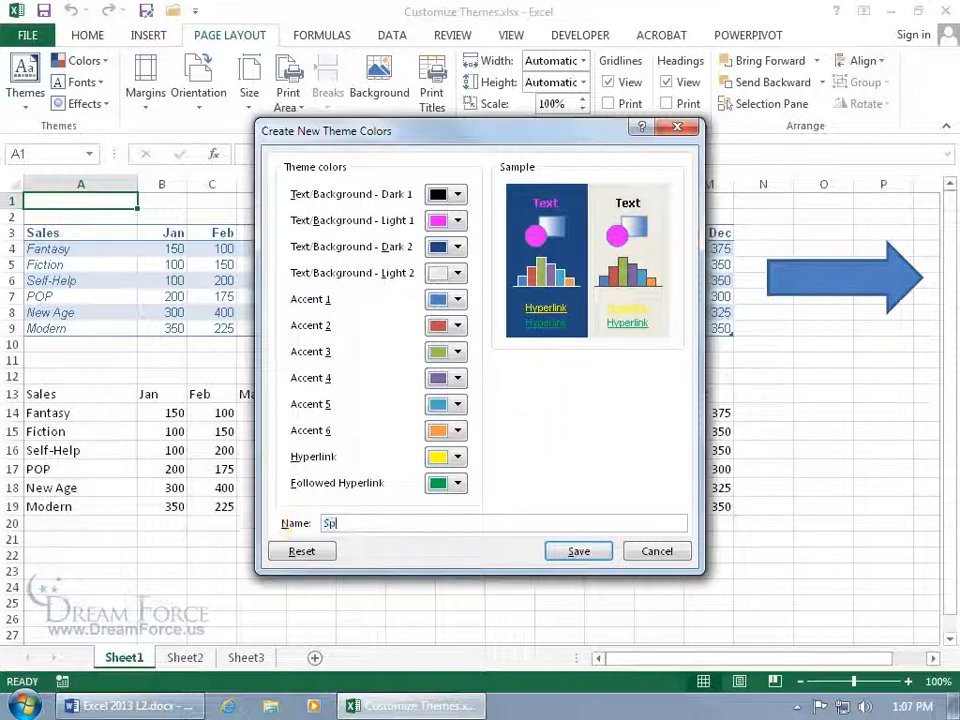
text(iffy Colors)
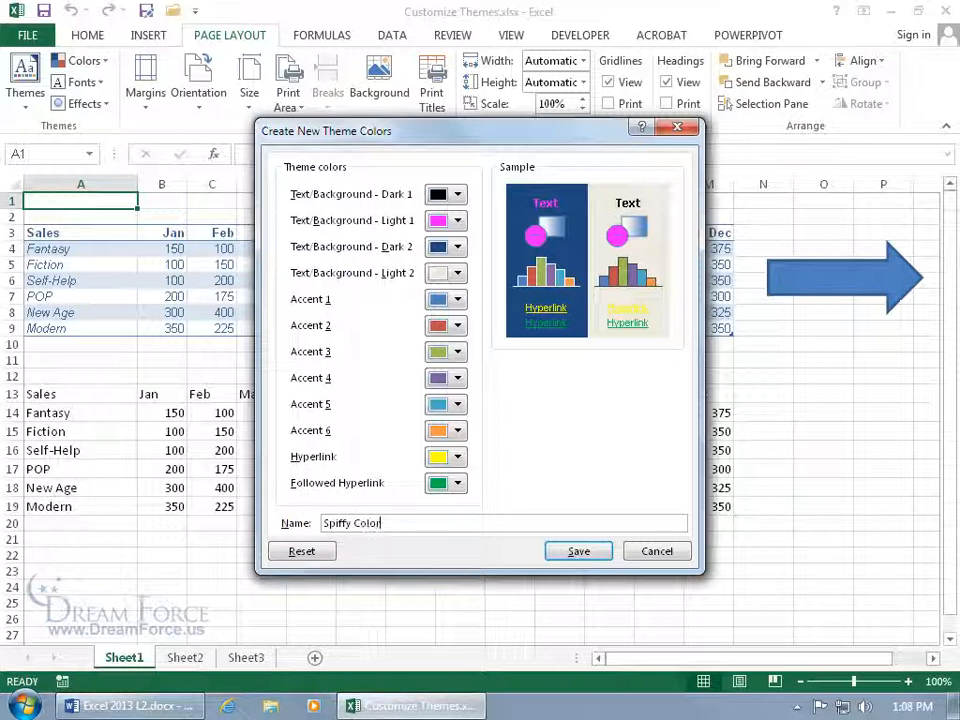
click(575, 554)
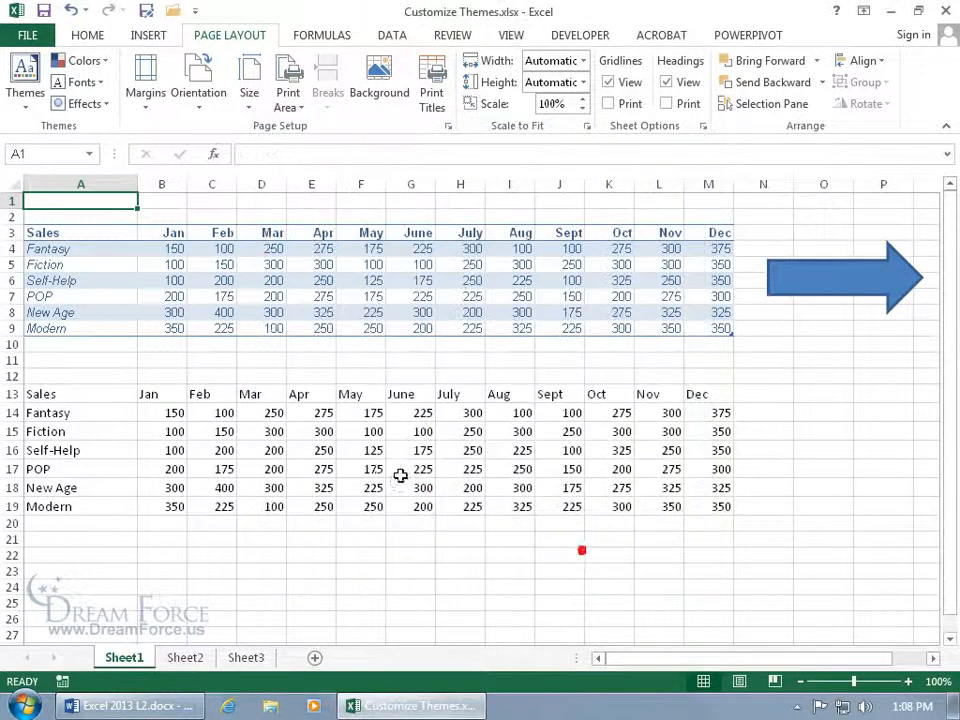
Apply the custom Spiffy Colors theme colours to the workbook and bring up the theme Fonts list.
click(100, 62)
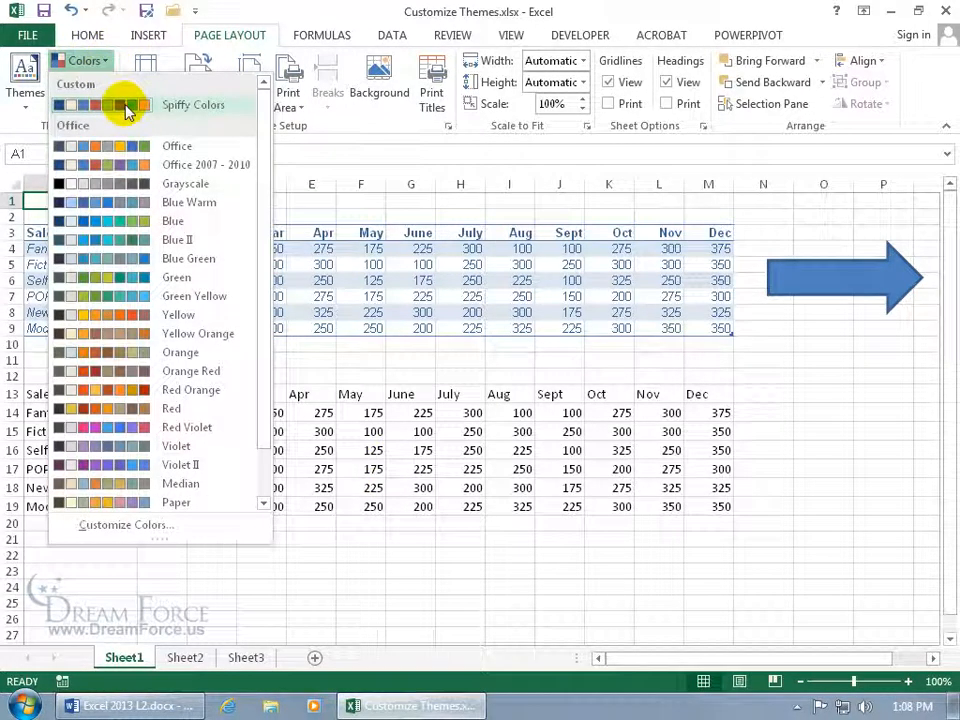
click(122, 104)
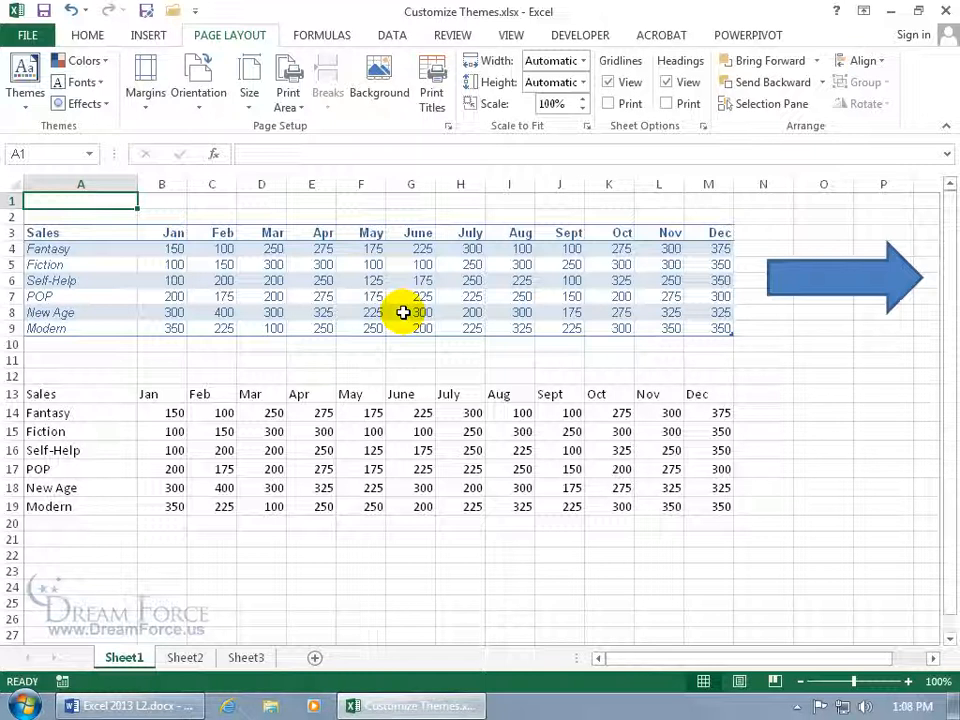
click(98, 84)
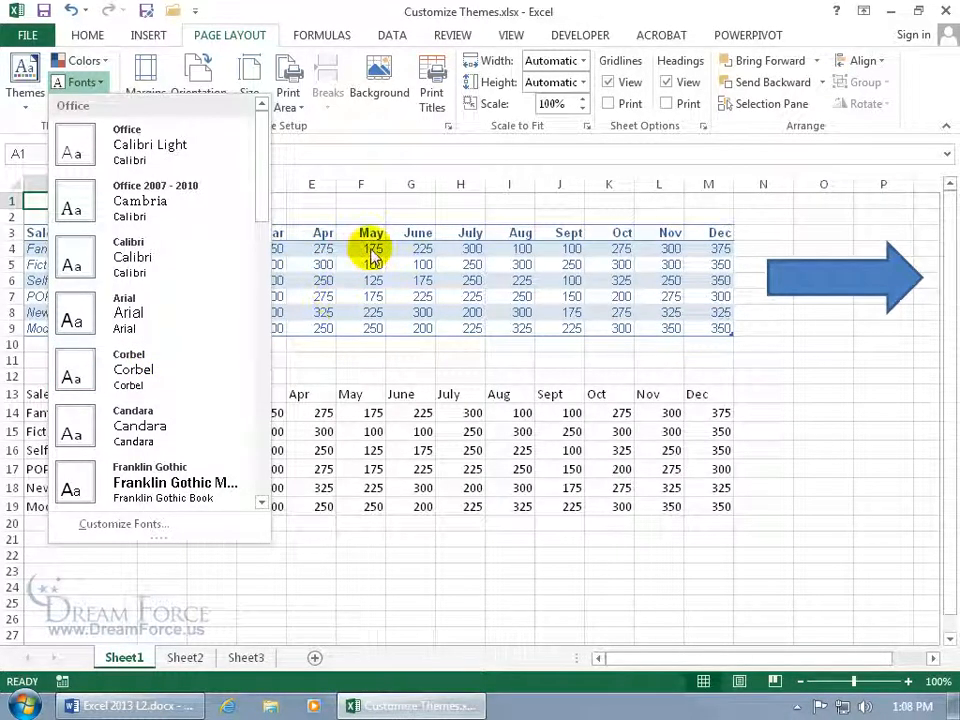
Close the theme fonts list and browse the Home font list without choosing a font.
click(322, 441)
click(314, 432)
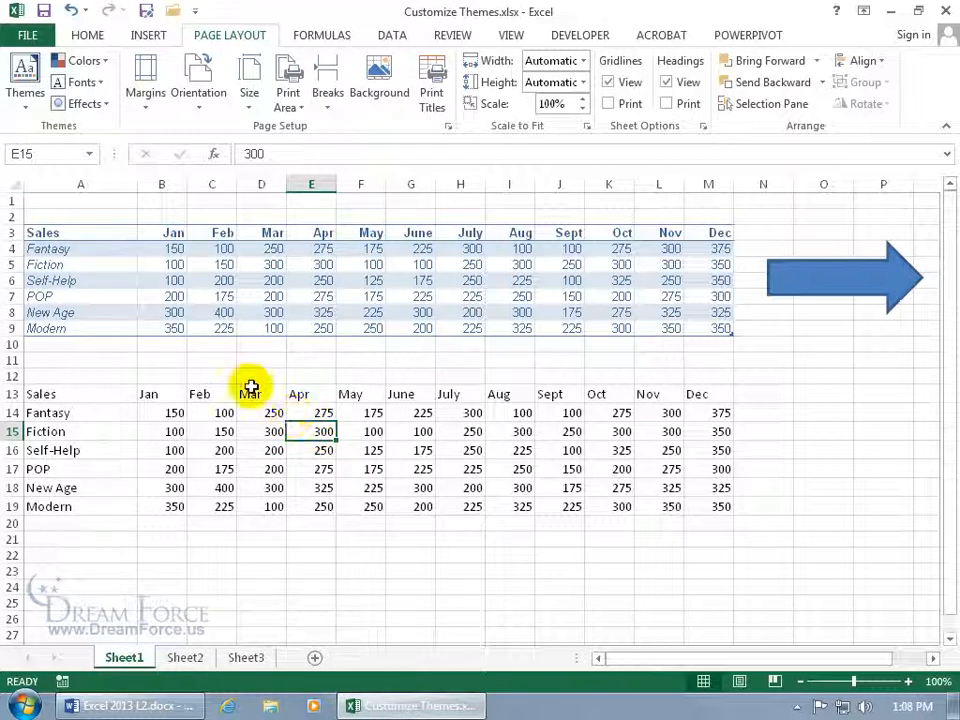
click(87, 35)
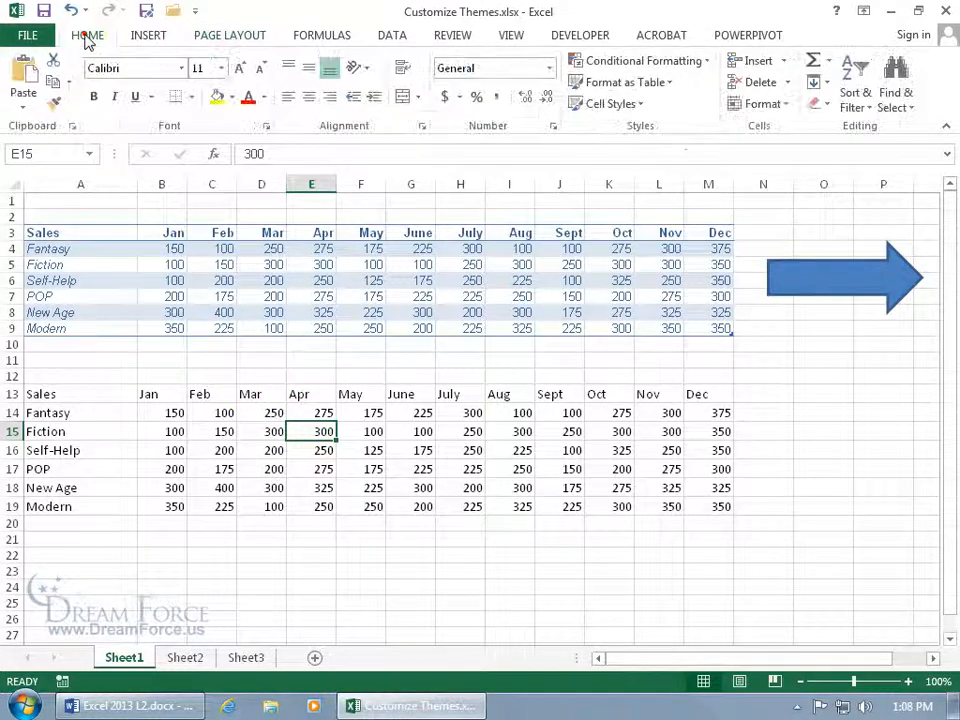
click(181, 68)
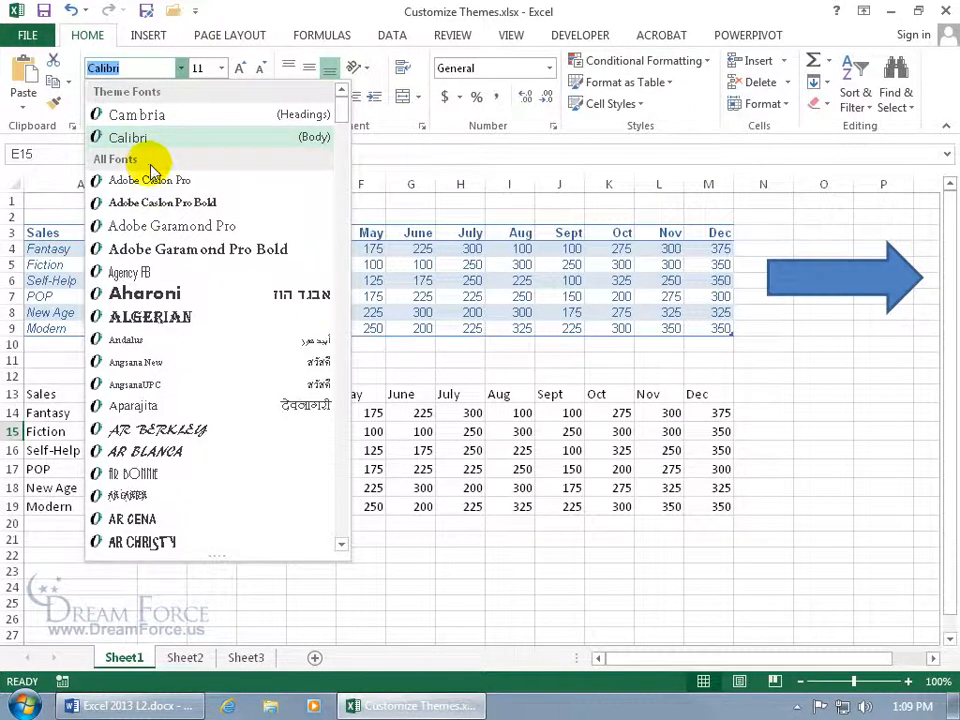
click(452, 401)
Set the month headers in row 13 (B13:M13) to Cambria.
drag(152, 395, 700, 390)
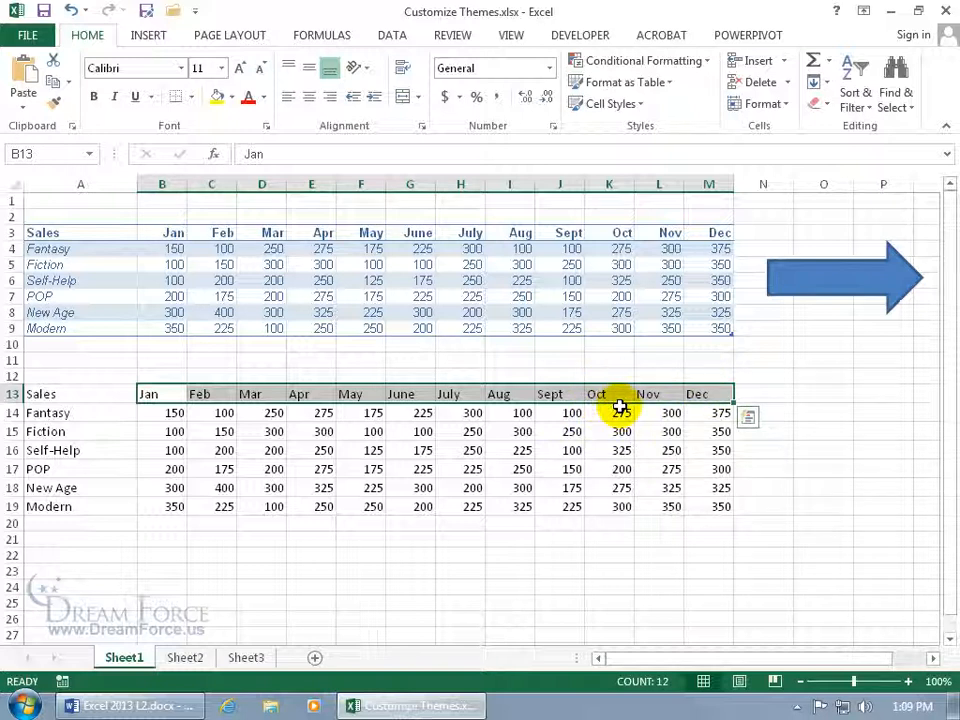
click(181, 68)
click(166, 120)
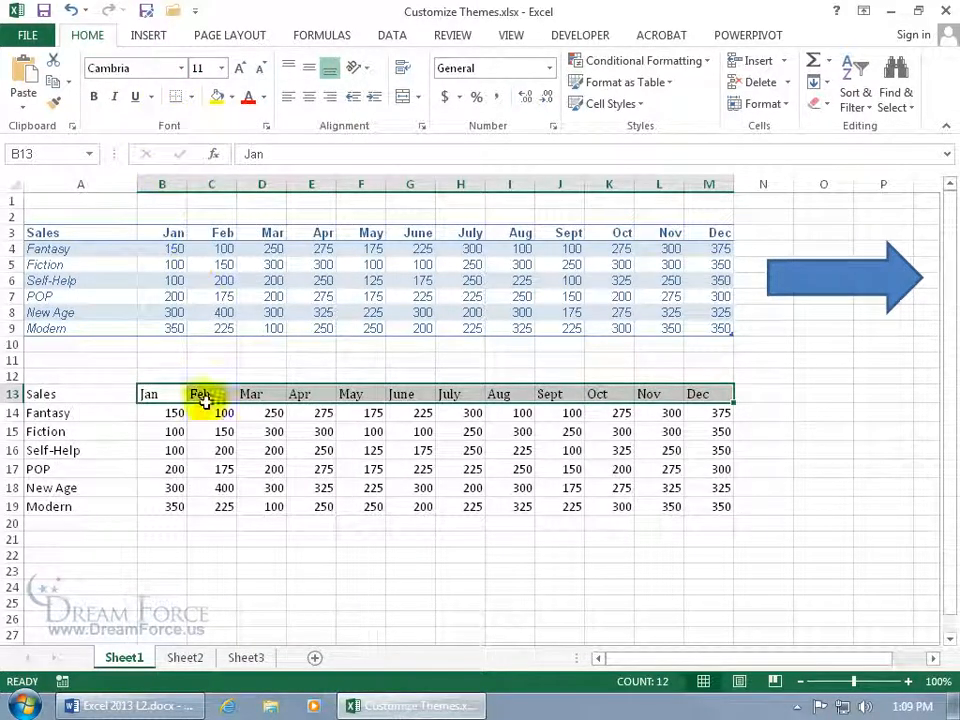
click(222, 432)
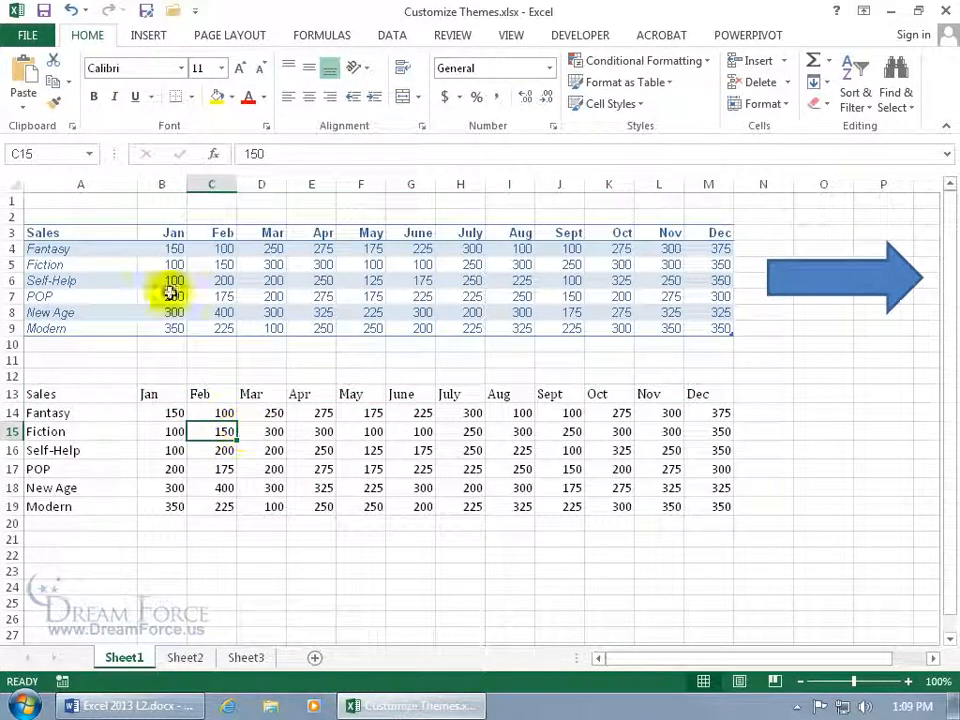
Look through the Page Layout theme Fonts list and close it without applying one.
click(230, 36)
click(80, 82)
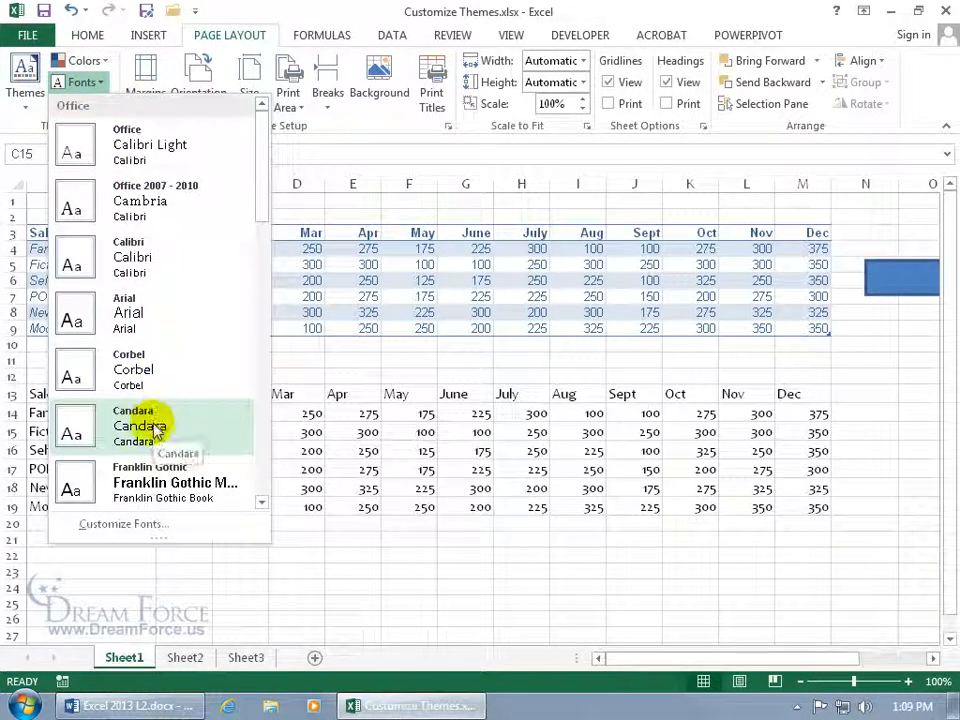
click(386, 310)
click(386, 311)
click(367, 262)
click(359, 264)
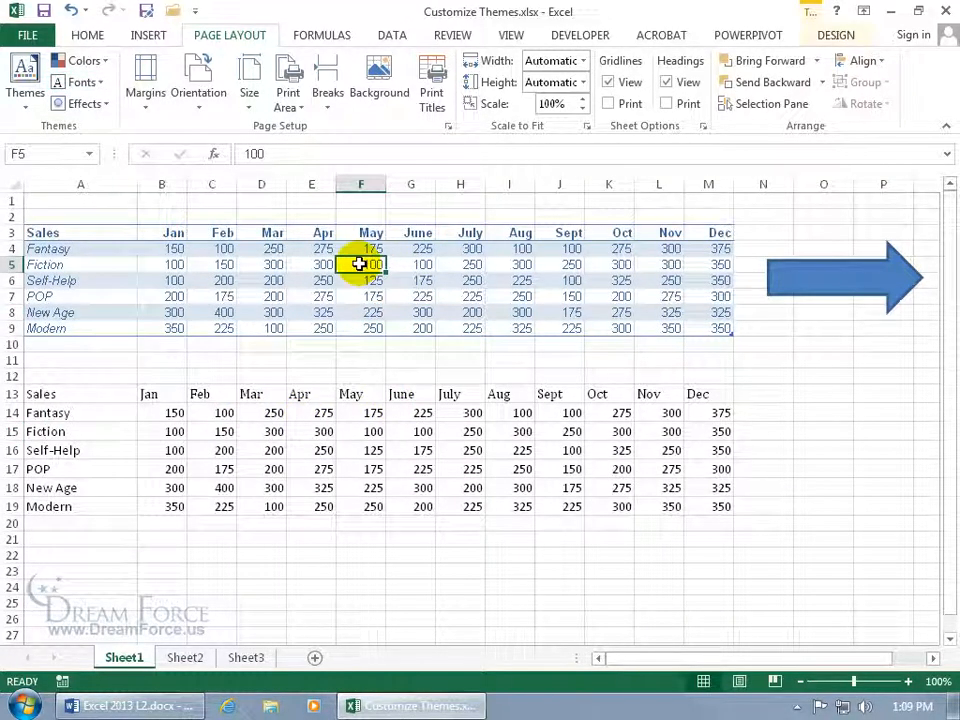
click(84, 33)
click(181, 68)
click(341, 90)
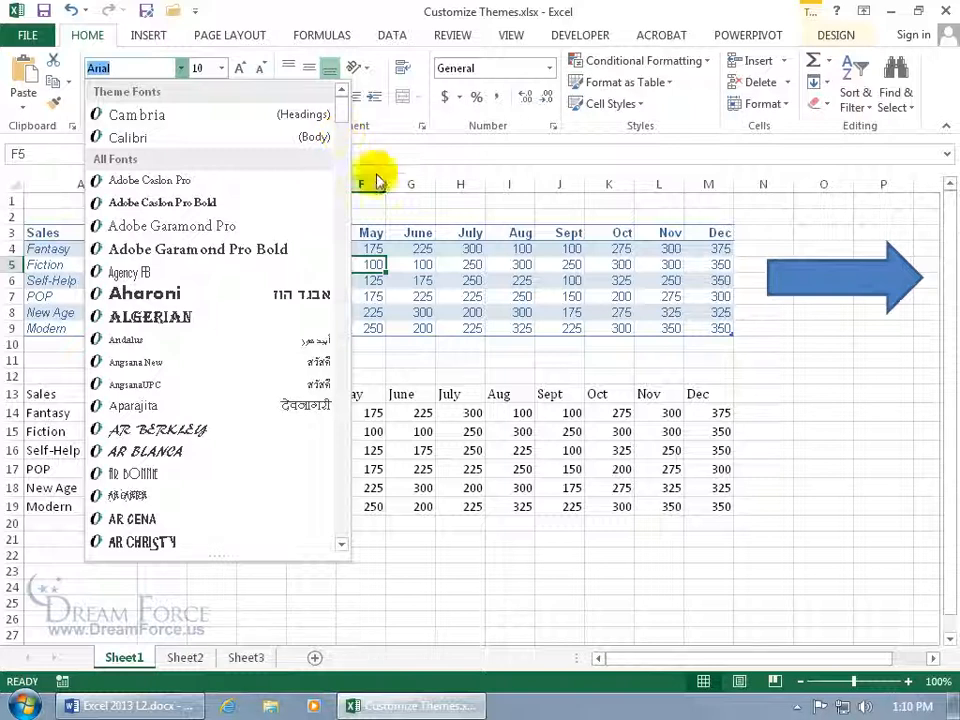
click(376, 248)
drag(154, 394, 724, 515)
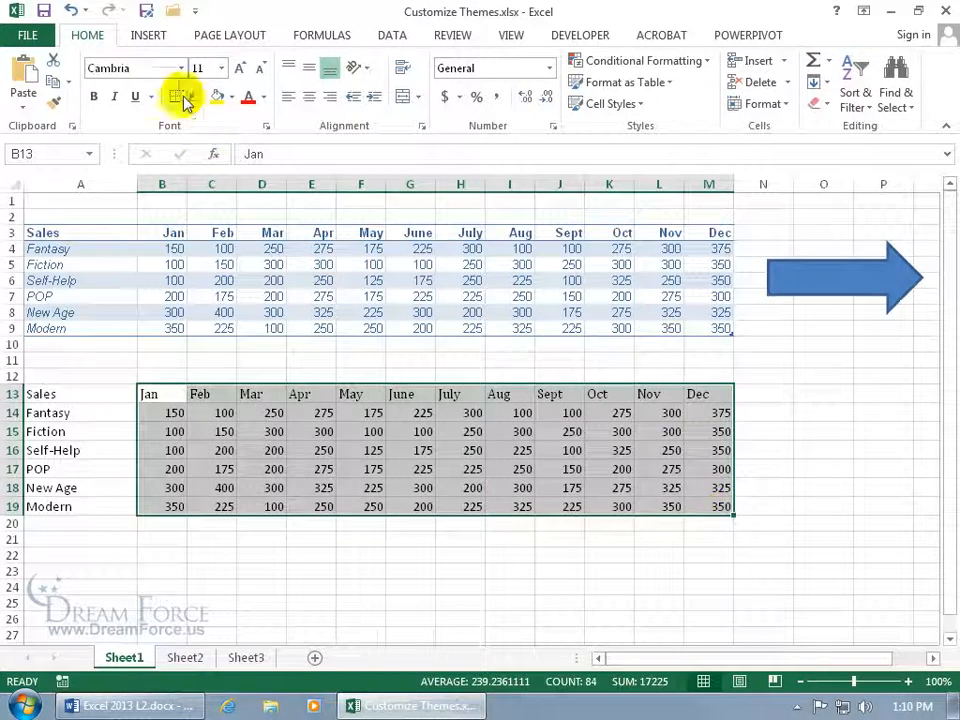
click(181, 68)
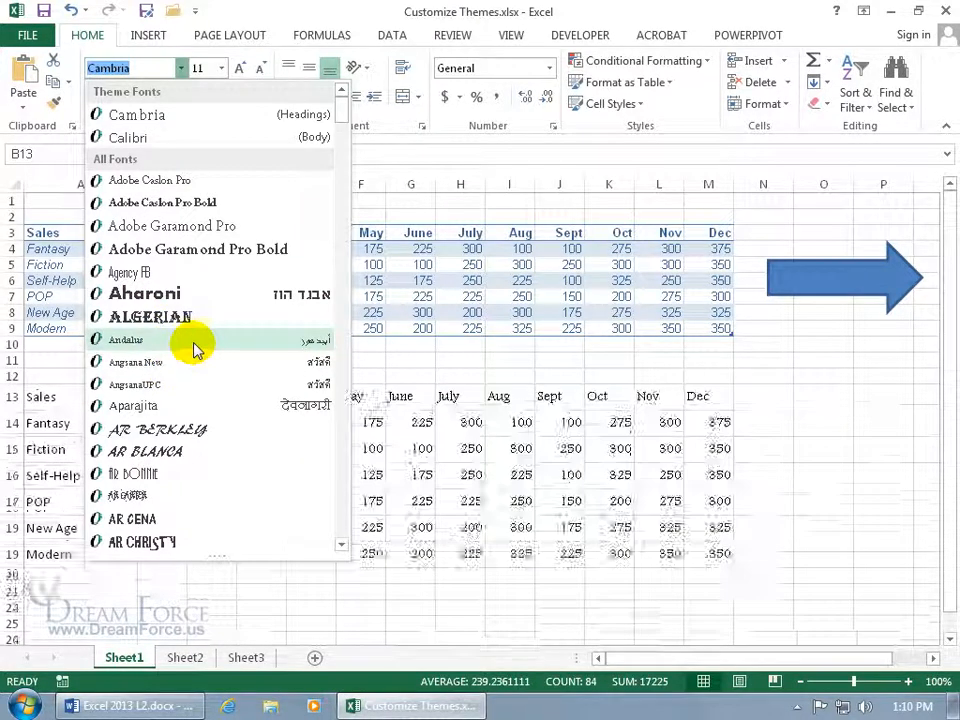
click(341, 118)
click(342, 124)
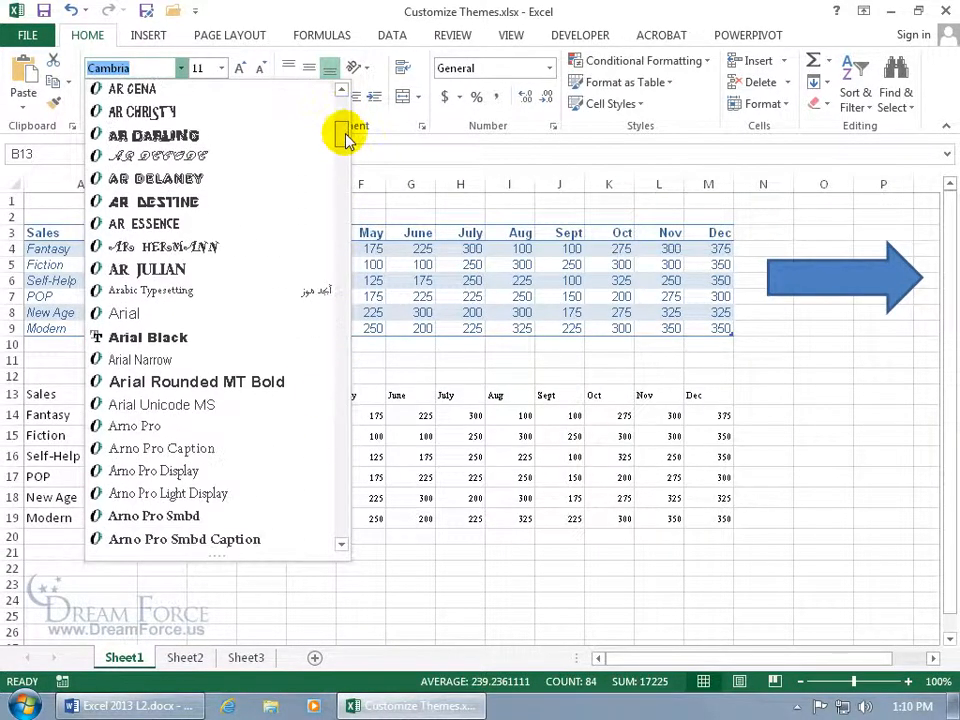
click(317, 316)
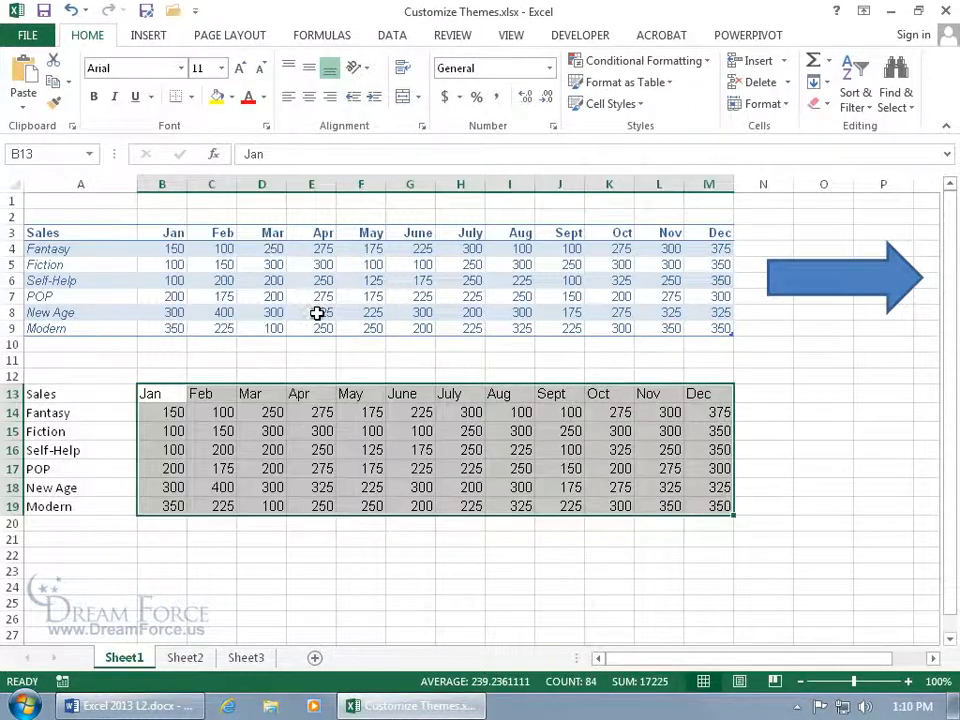
click(225, 42)
click(95, 85)
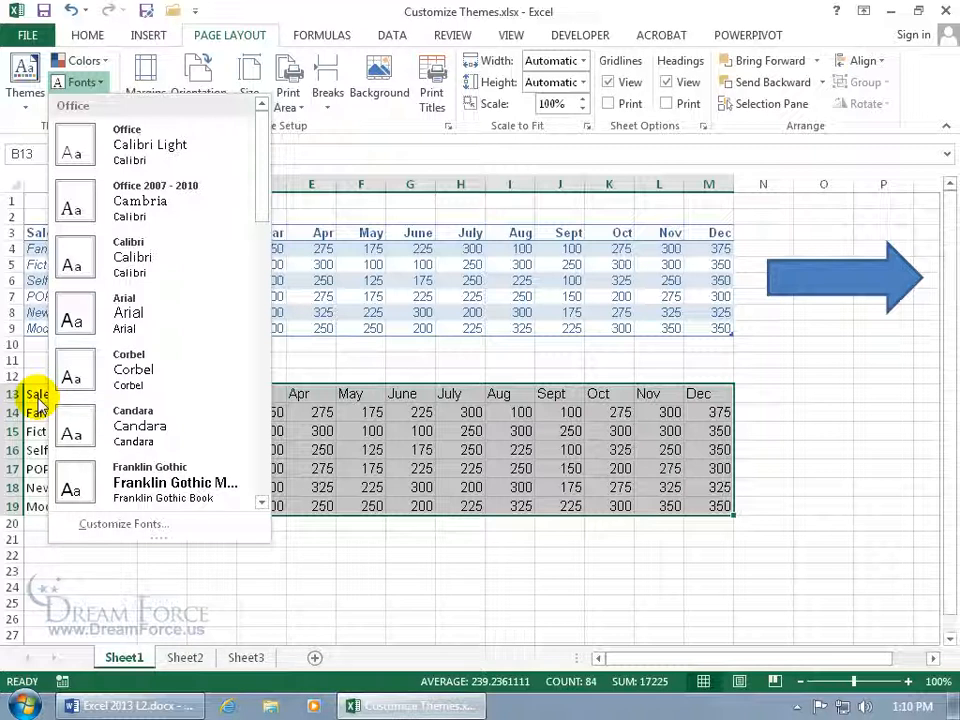
click(364, 424)
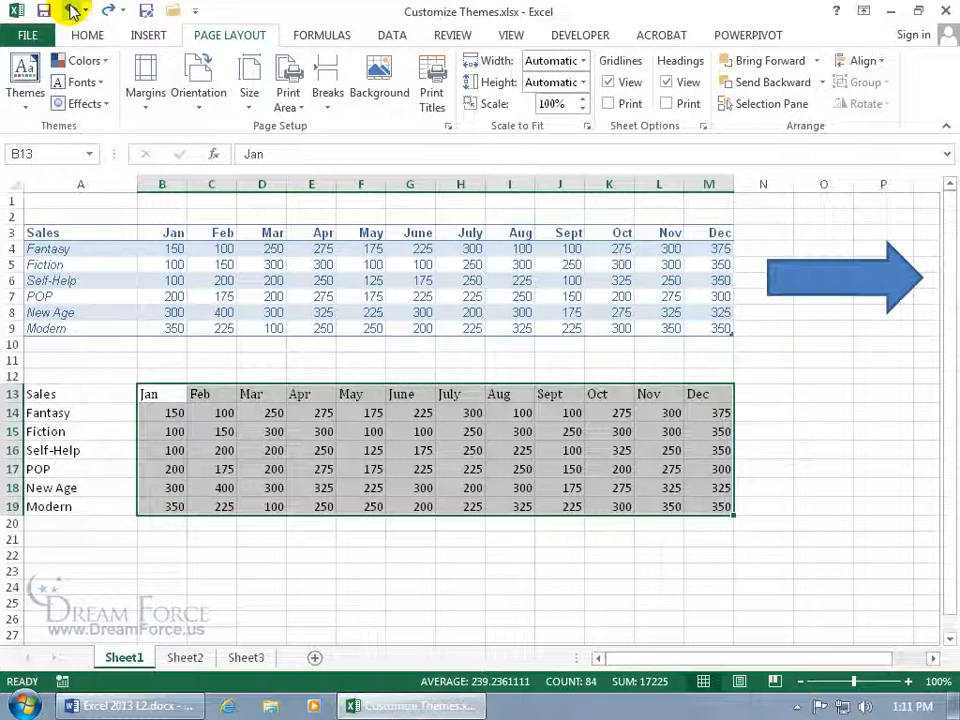
click(88, 35)
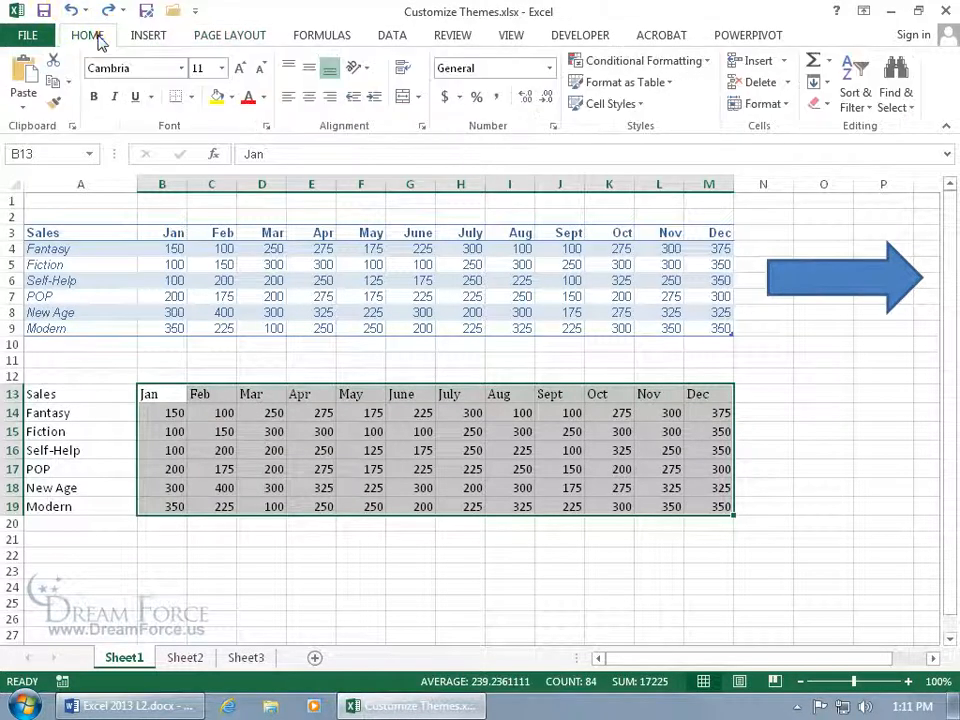
click(182, 68)
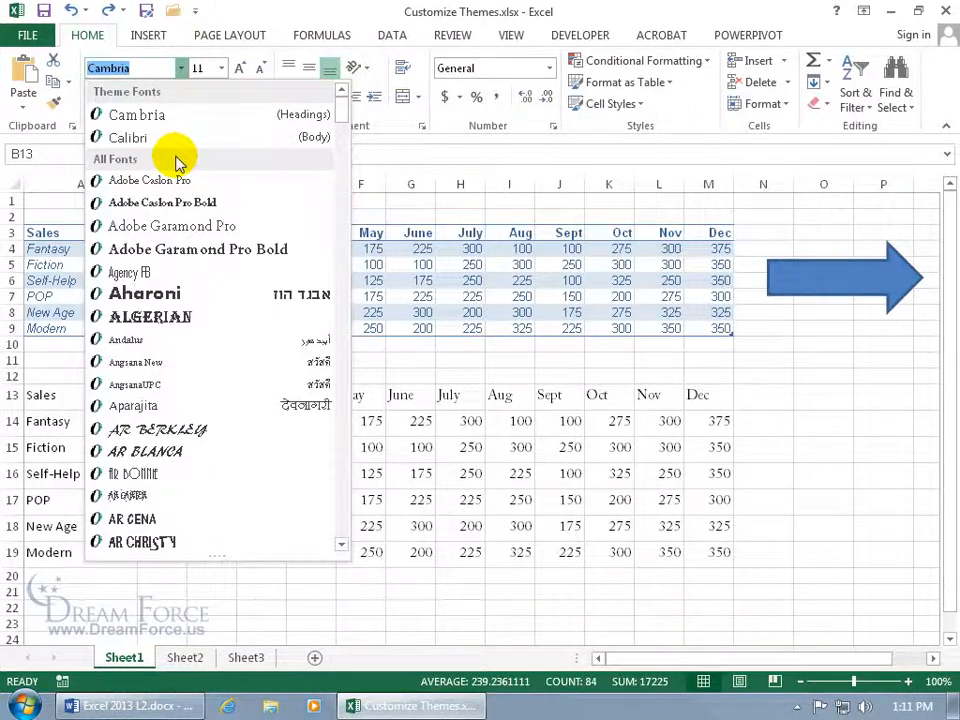
click(214, 36)
click(213, 38)
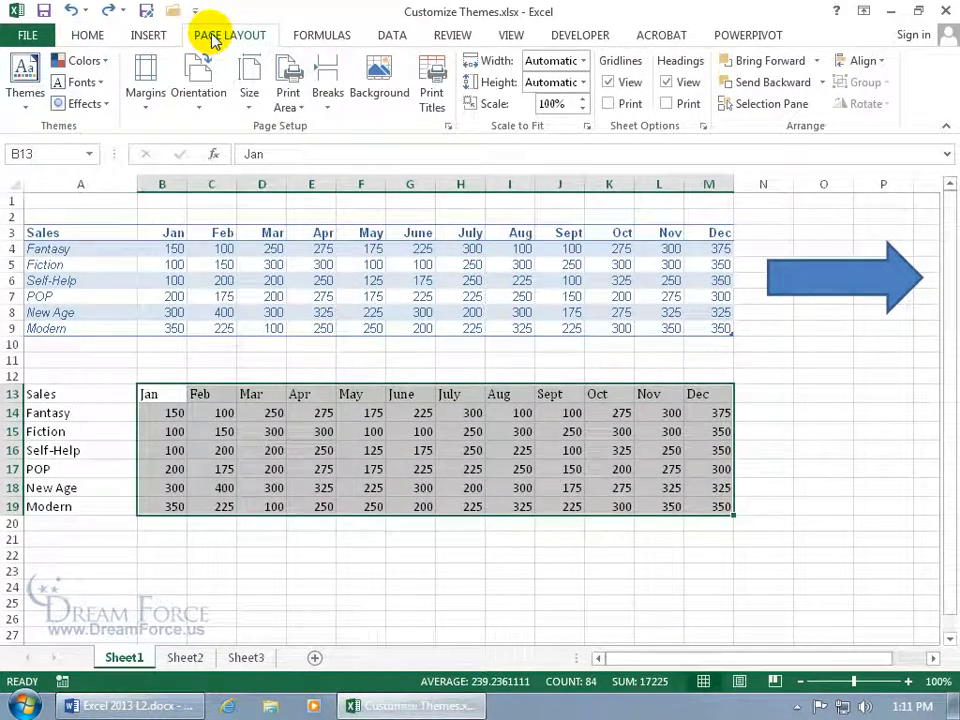
Scroll to the bottom of the theme Fonts gallery and choose Customize Fonts.
click(94, 84)
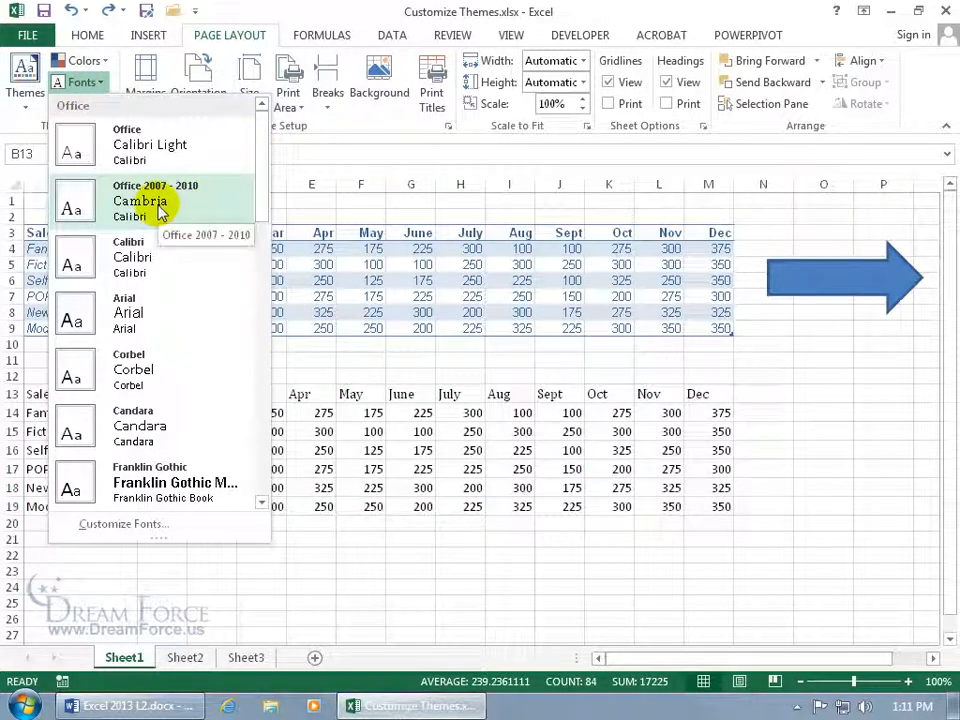
drag(257, 208, 258, 485)
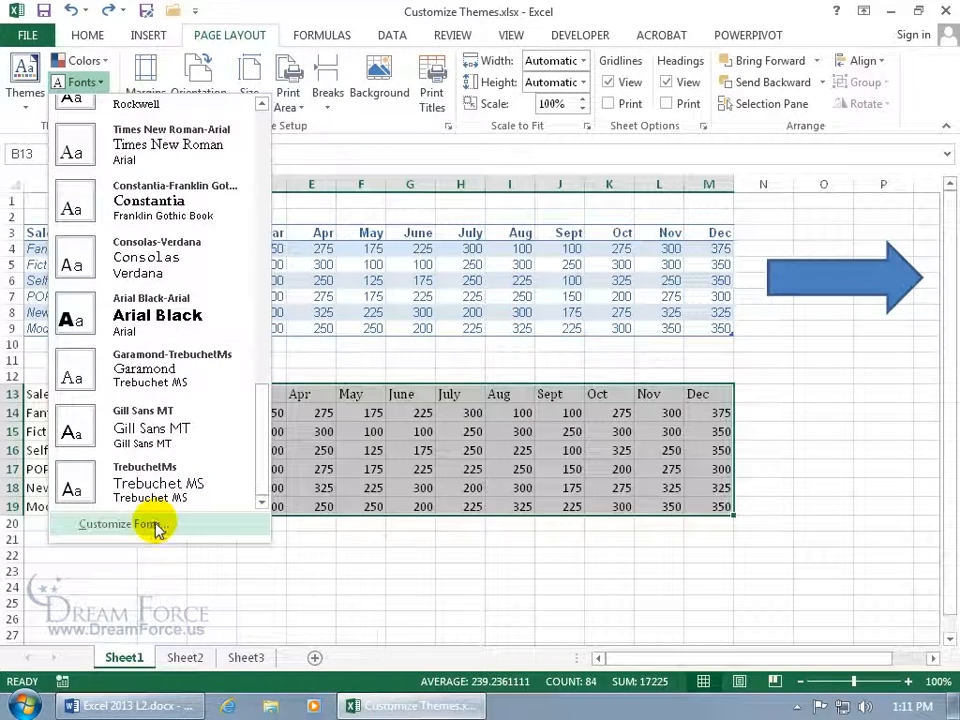
click(154, 526)
Pair Comic Sans MS headings with Calibri body text and save the set as 'Spiffy Fonts'.
click(341, 313)
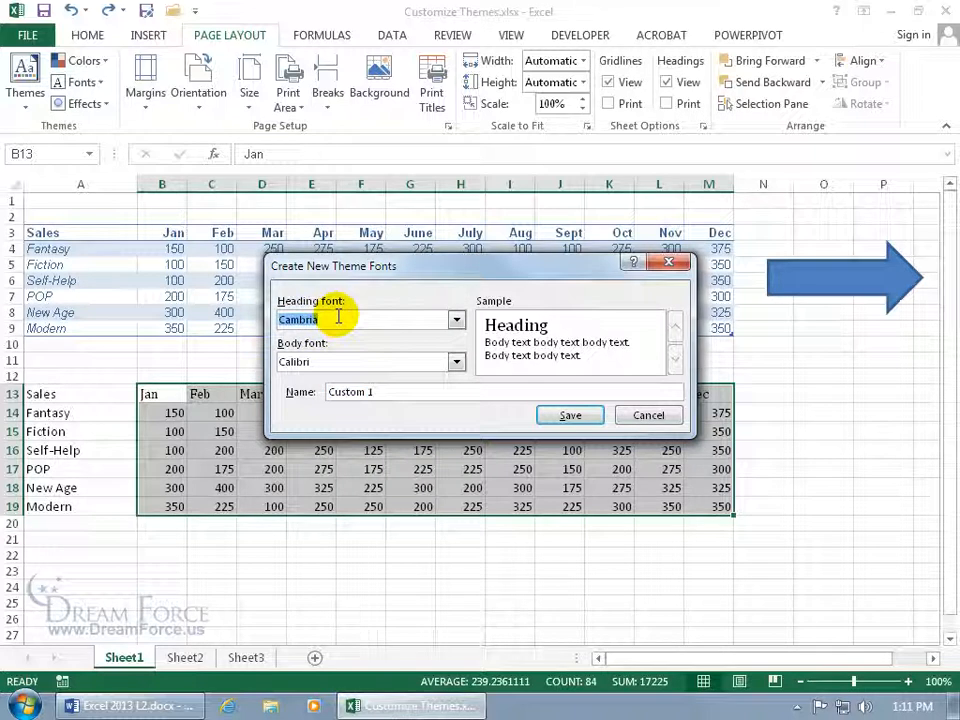
text(Comic Sans MS)
key(Tab)
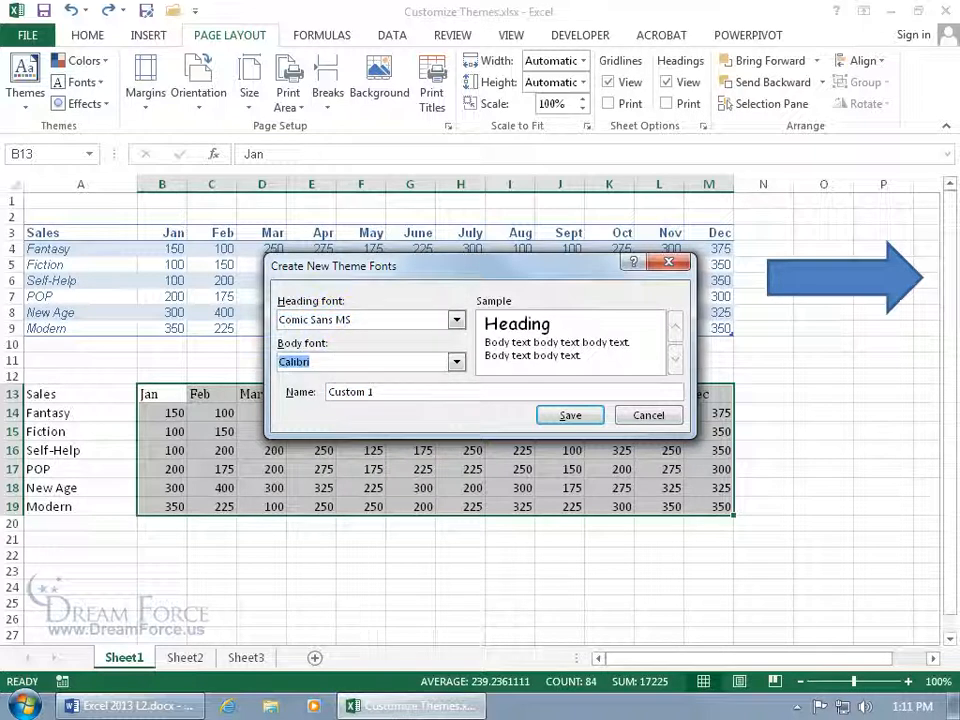
click(484, 396)
drag(369, 392, 336, 392)
text(Spiffy Fonts)
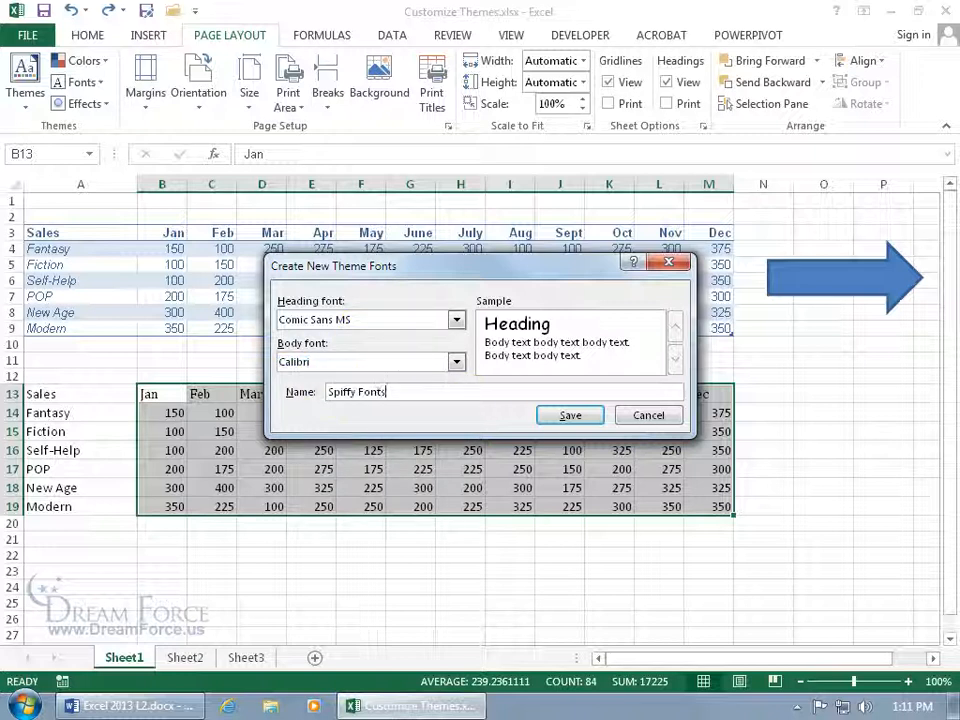
key(Return)
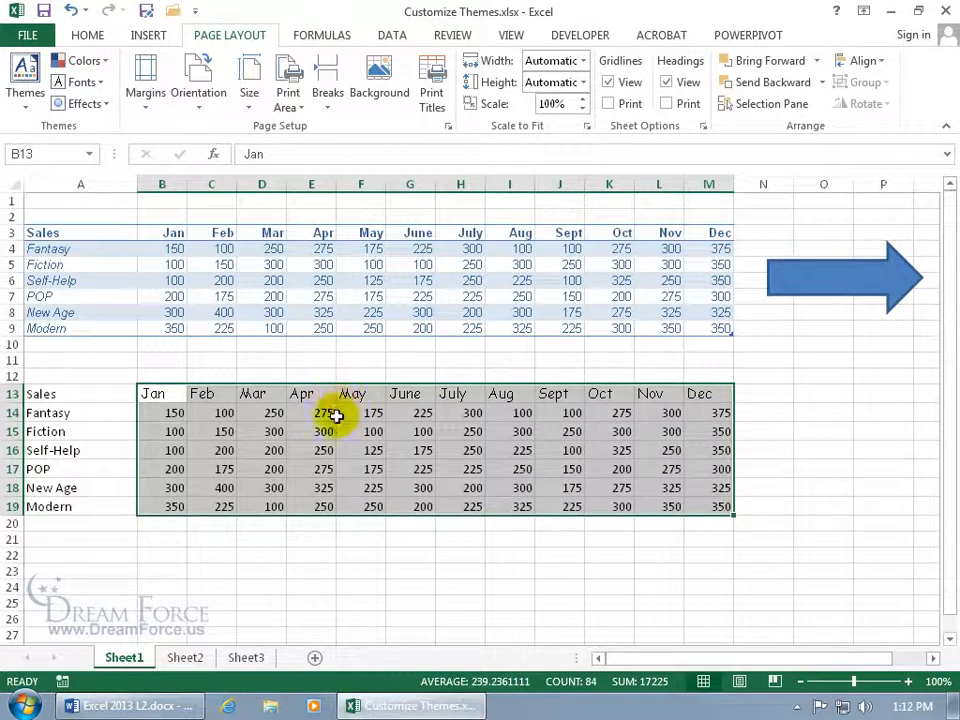
Deselect the table and check the Spiffy Fonts entry in the theme fonts list.
click(334, 411)
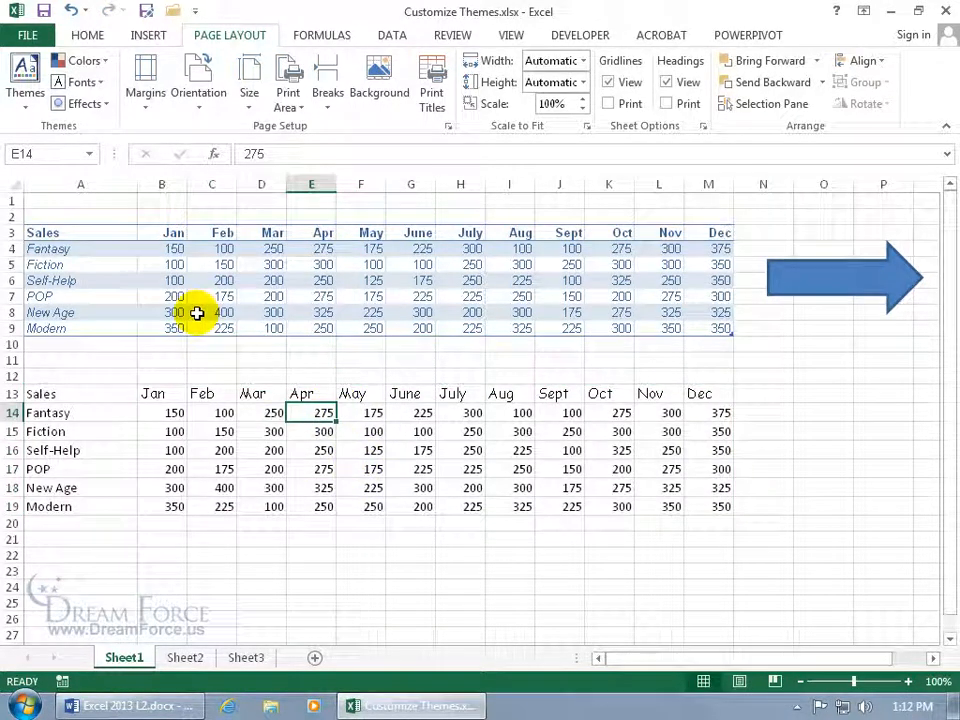
click(96, 83)
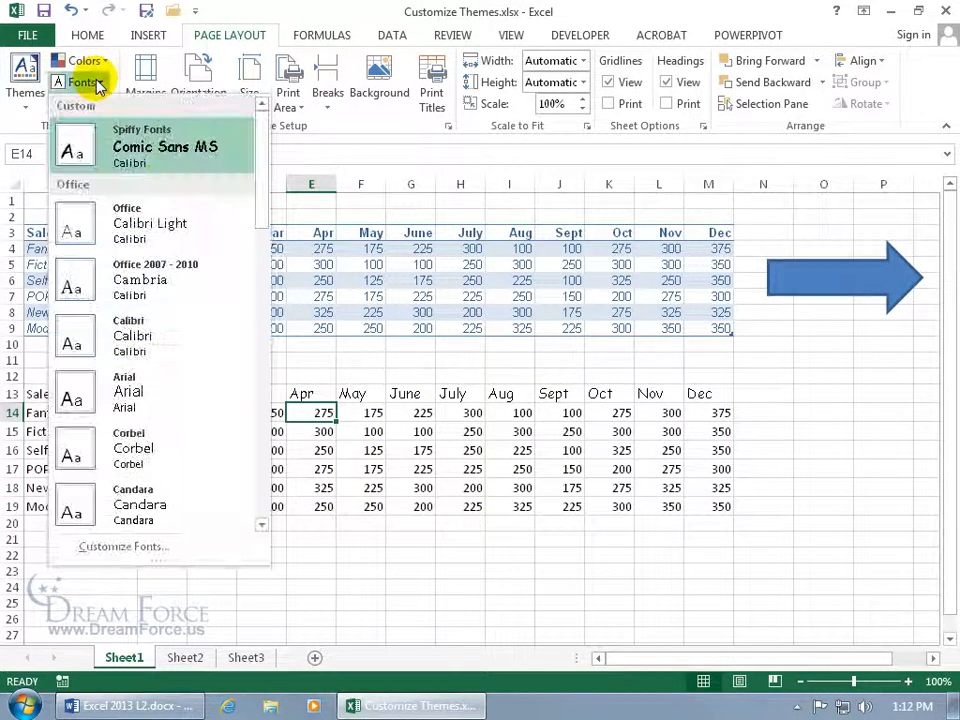
right_click(142, 147)
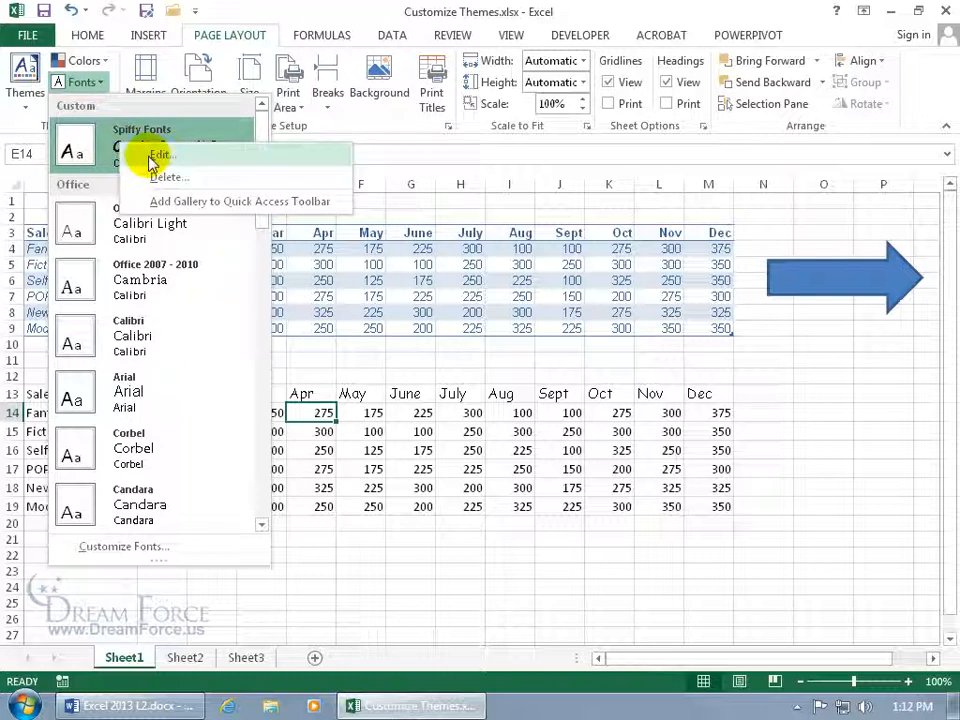
click(80, 62)
Check the Spiffy Colors entry in the theme colours list, then bring up the Effects gallery.
click(84, 63)
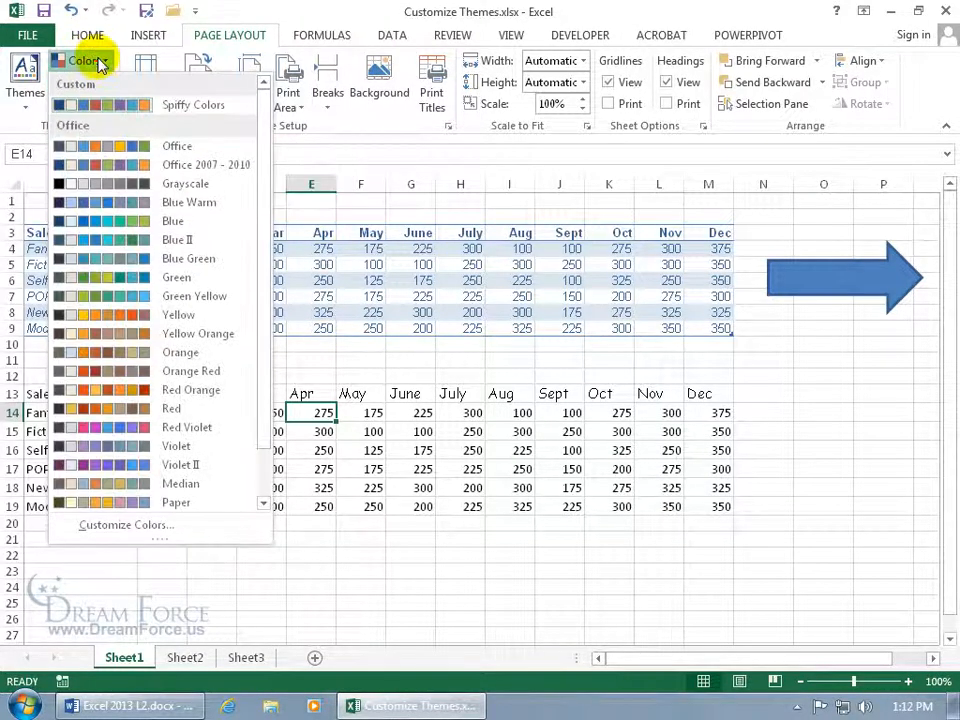
right_click(104, 104)
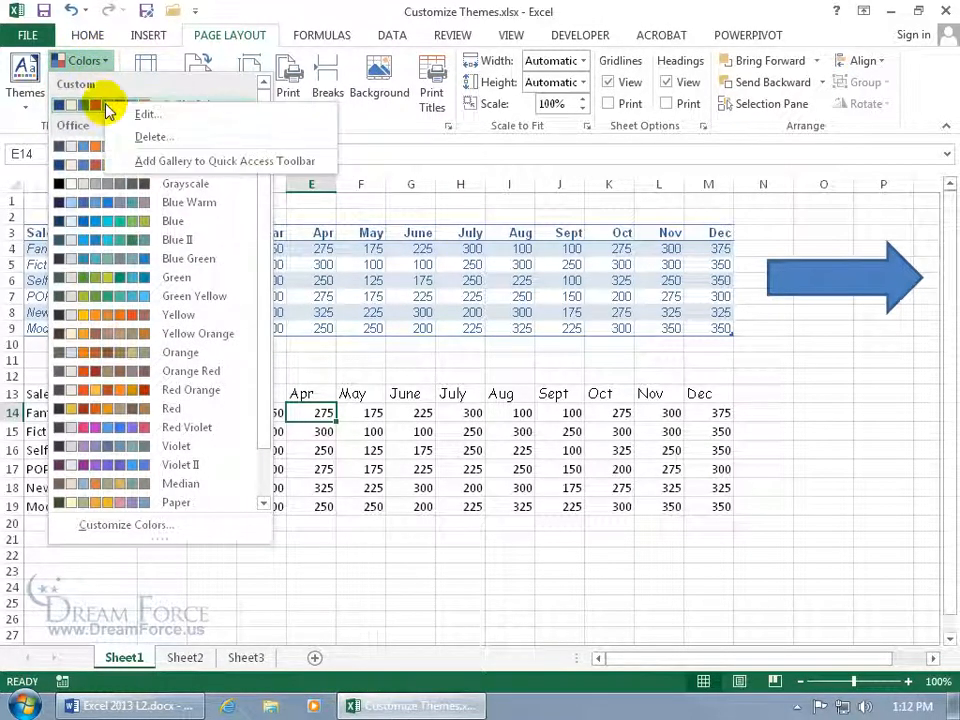
click(26, 122)
click(90, 104)
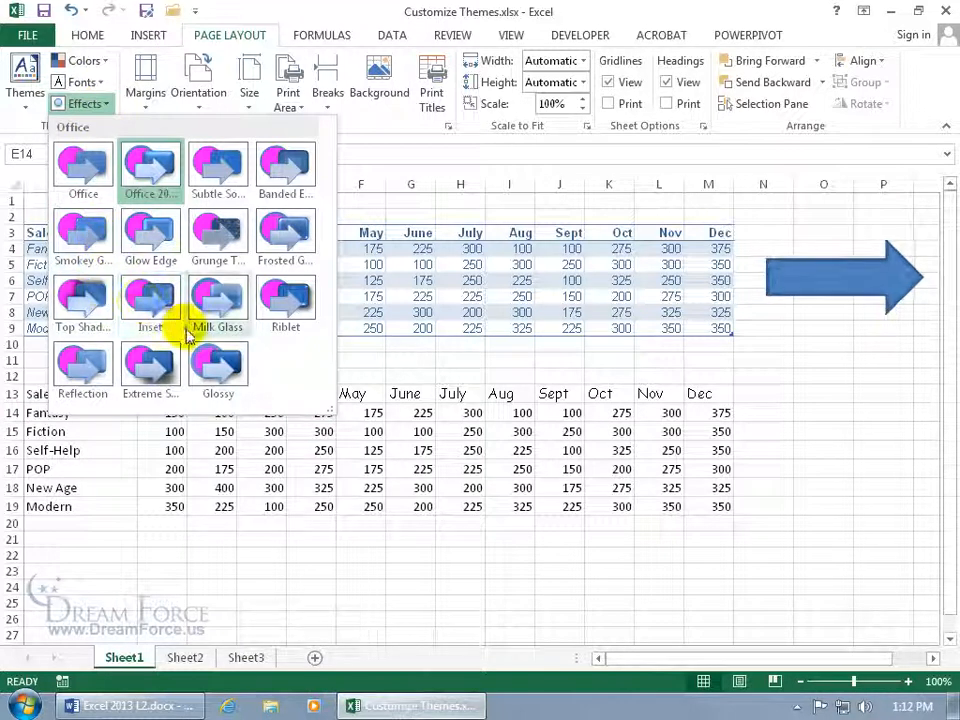
Apply the Subtle Solid theme effects to the workbook.
click(379, 429)
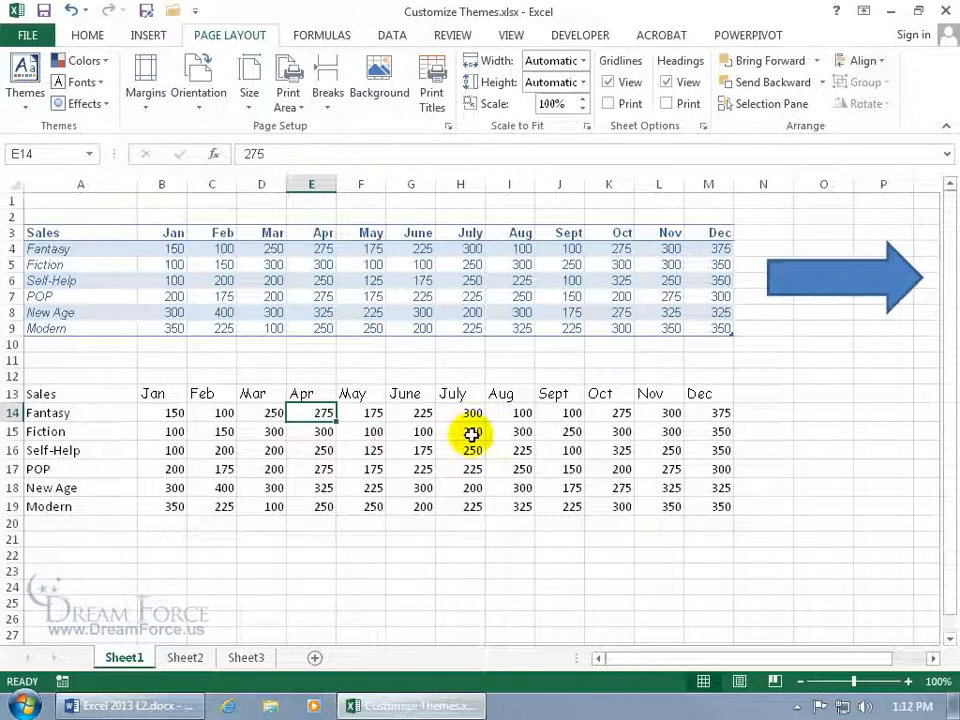
click(95, 105)
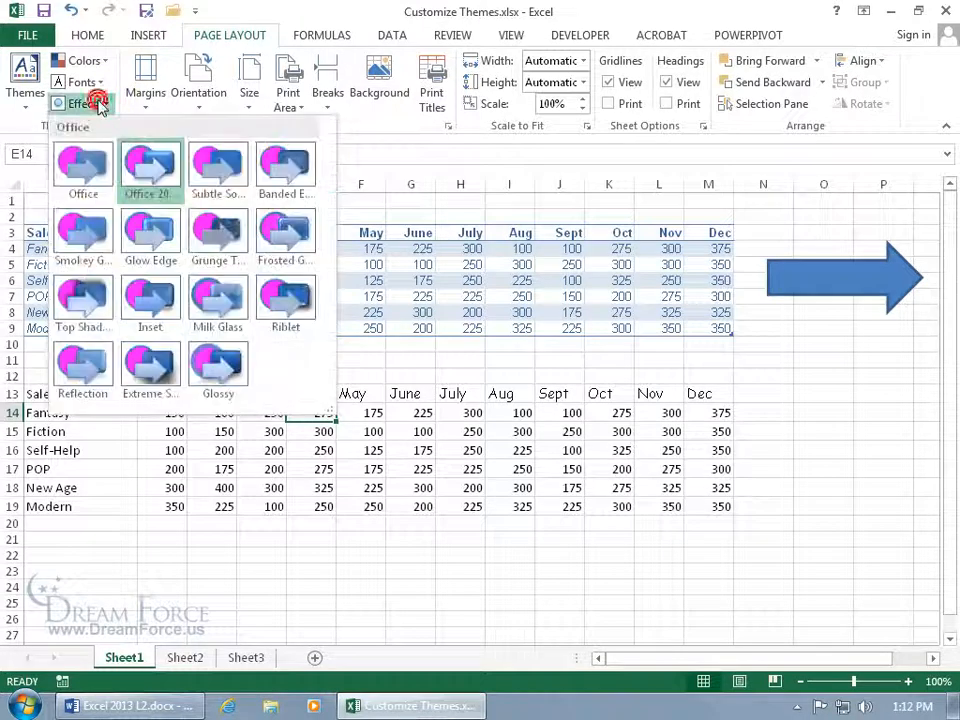
click(220, 170)
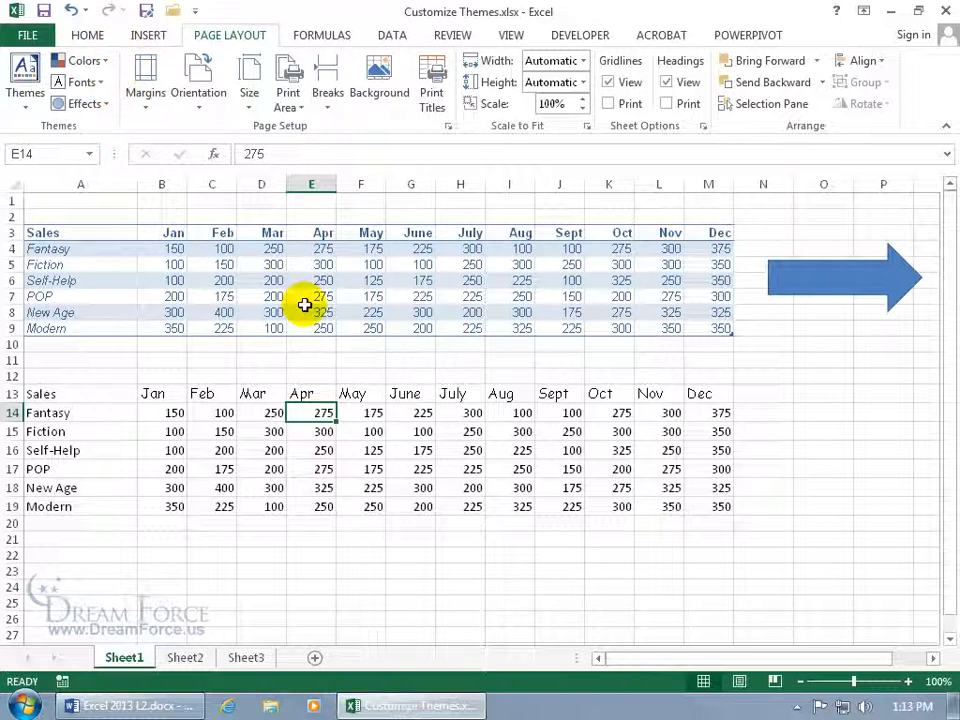
click(25, 90)
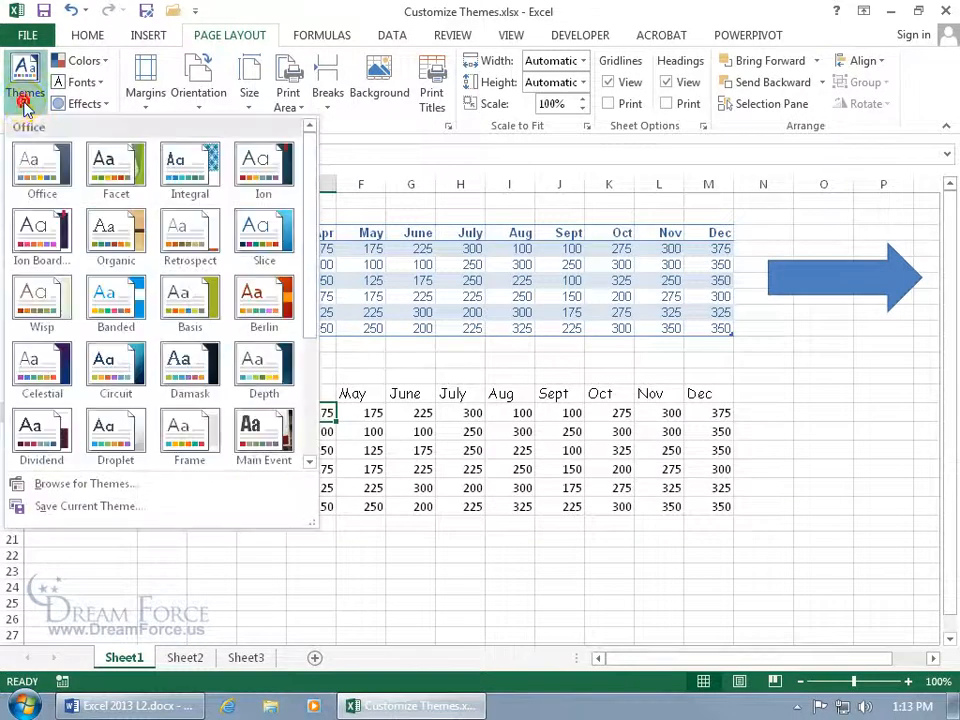
Save the current theme as 'Spiffy Theme Template' in the Document Themes folder.
click(79, 508)
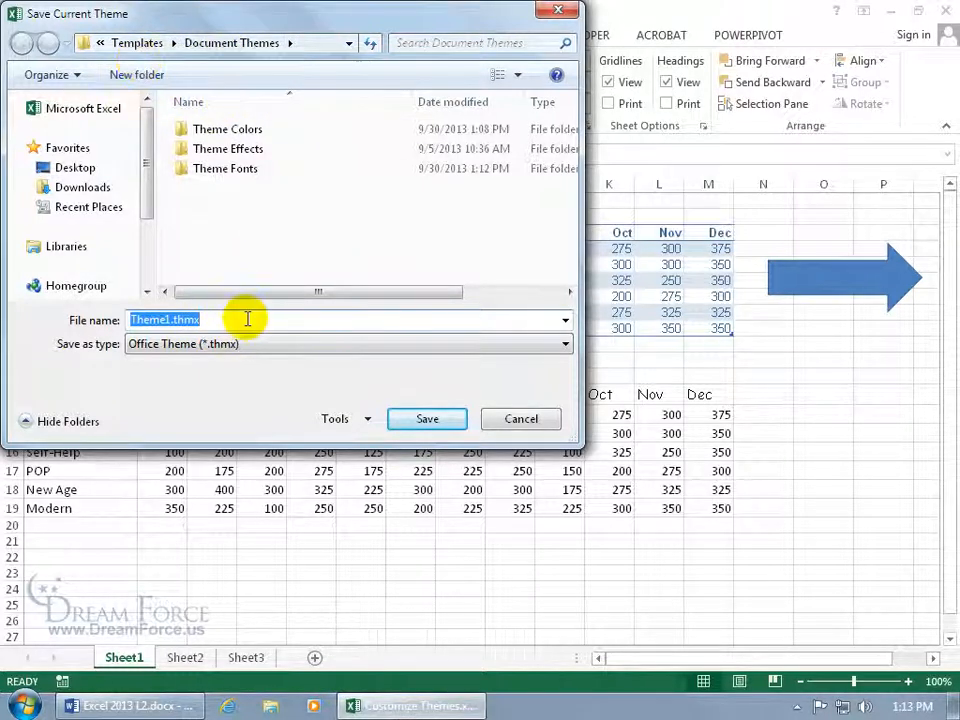
text(Spiffy Theme Template)
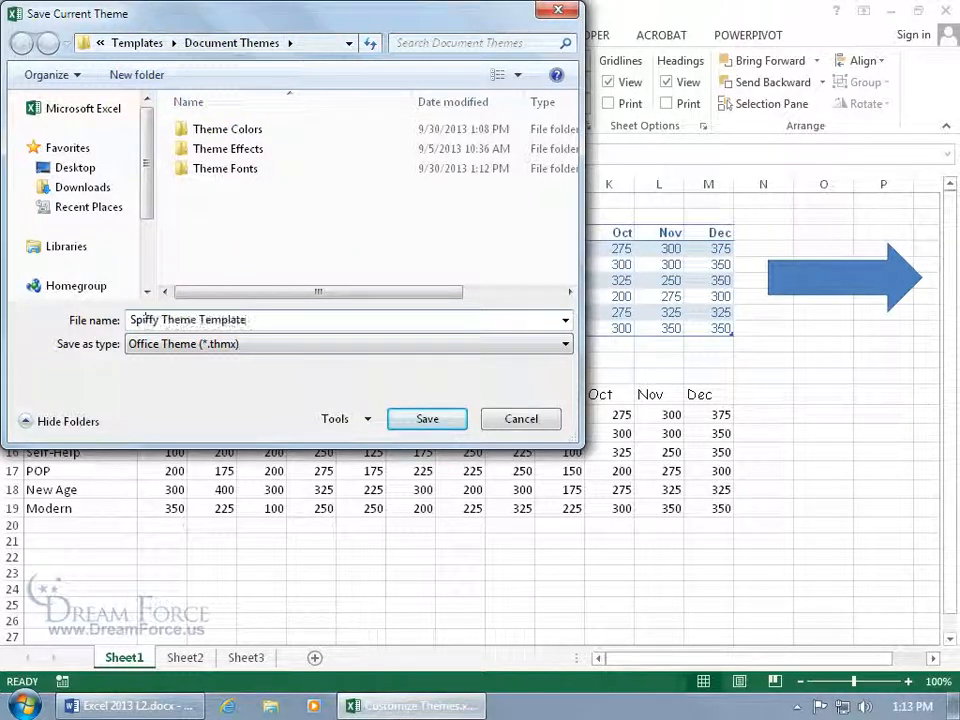
key(Return)
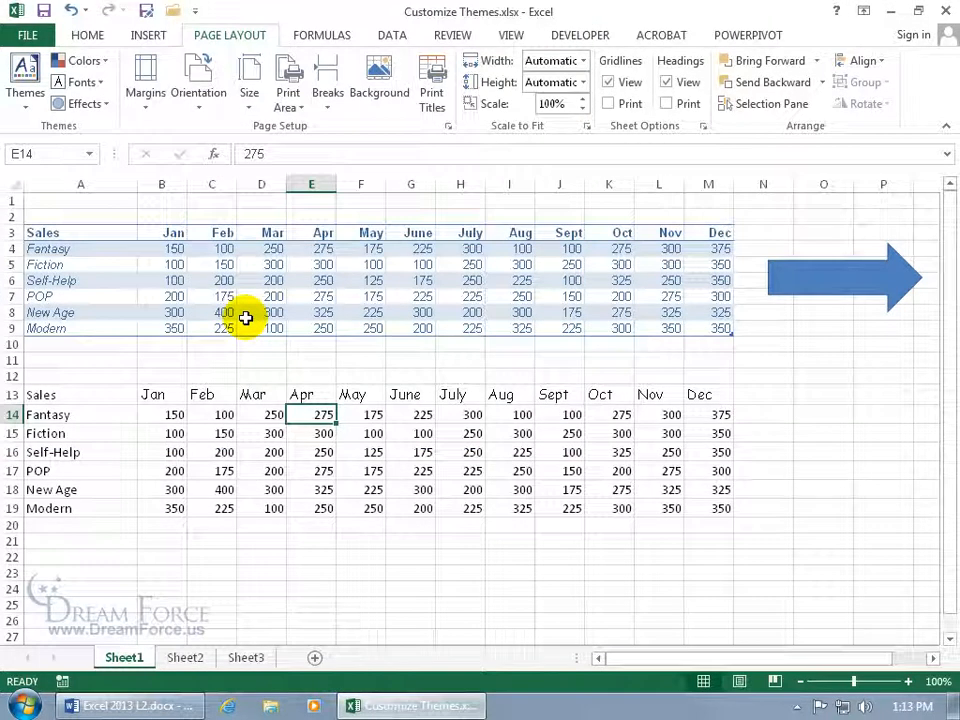
Save the current theme again, replacing the existing Spiffy Theme Template.thmx file.
click(25, 90)
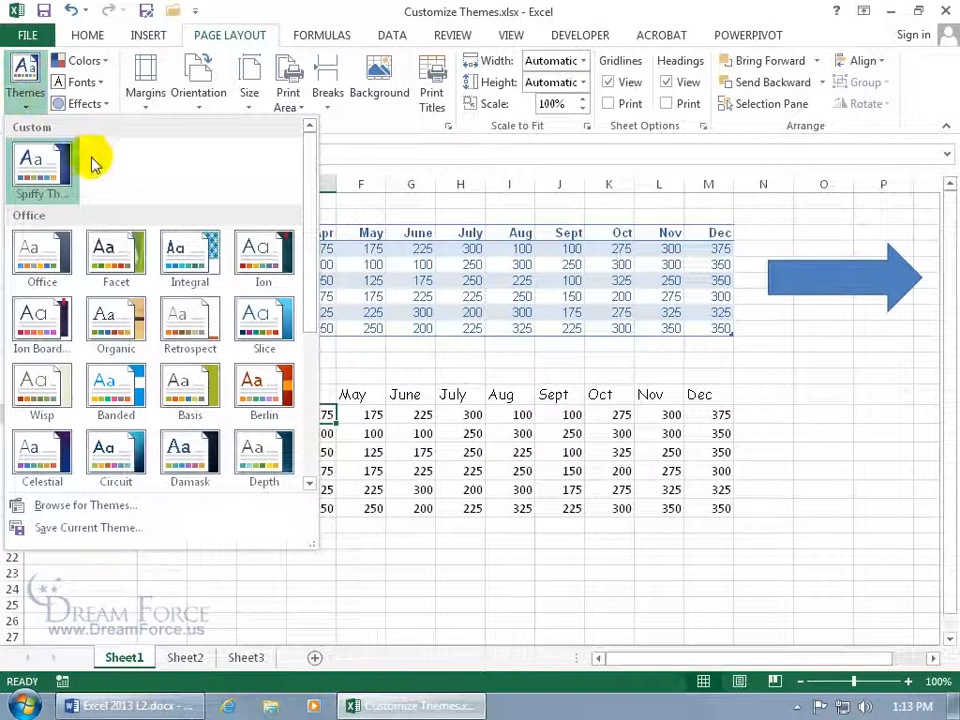
right_click(46, 166)
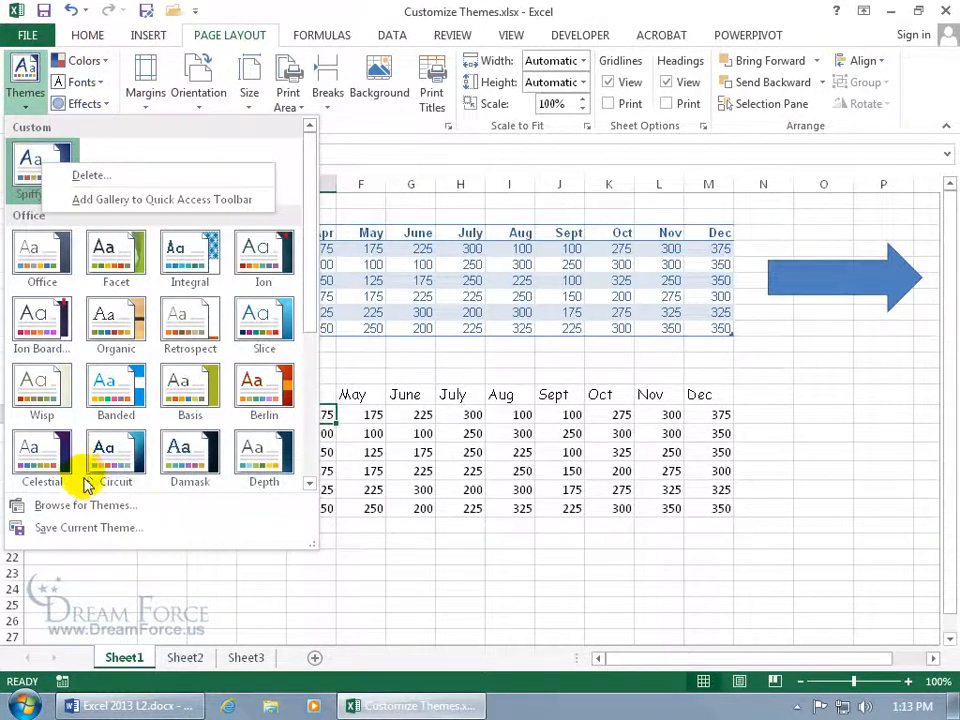
click(88, 528)
click(90, 528)
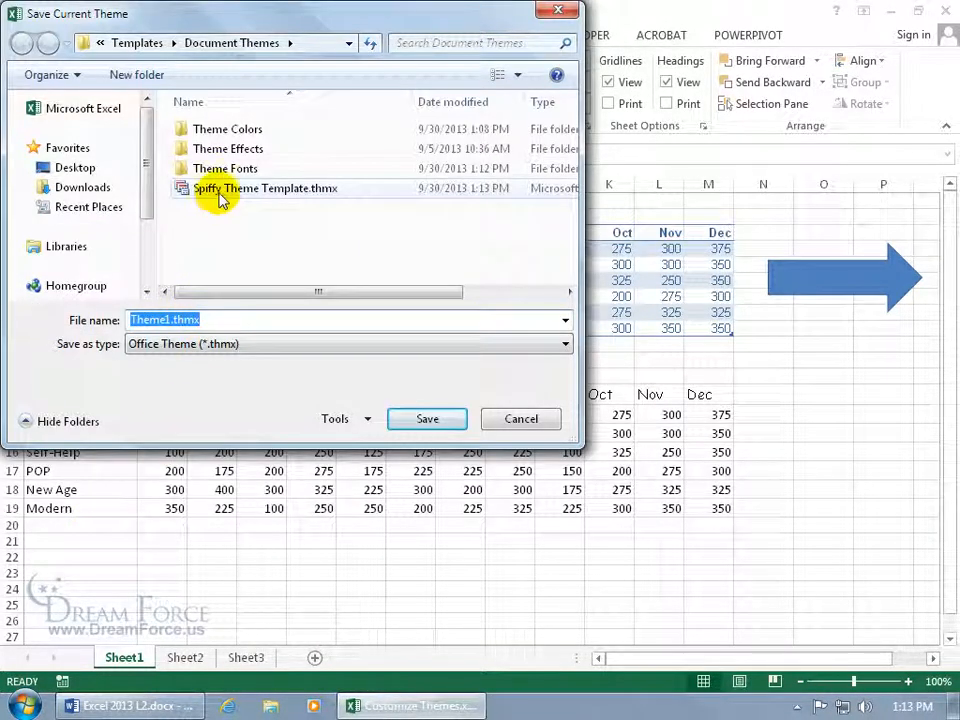
click(270, 200)
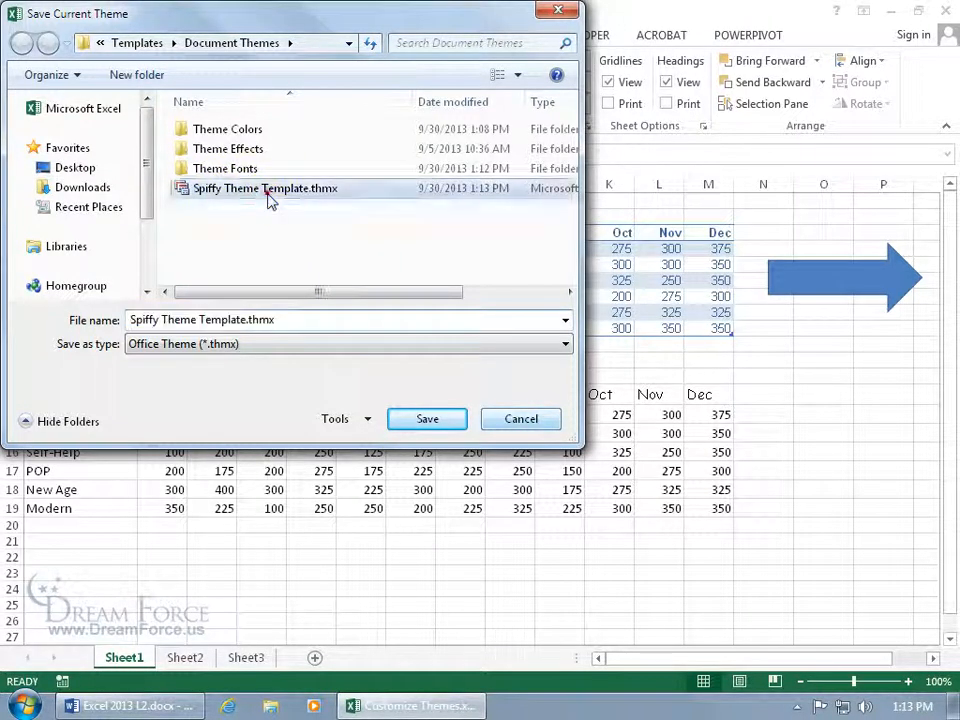
double_click(250, 197)
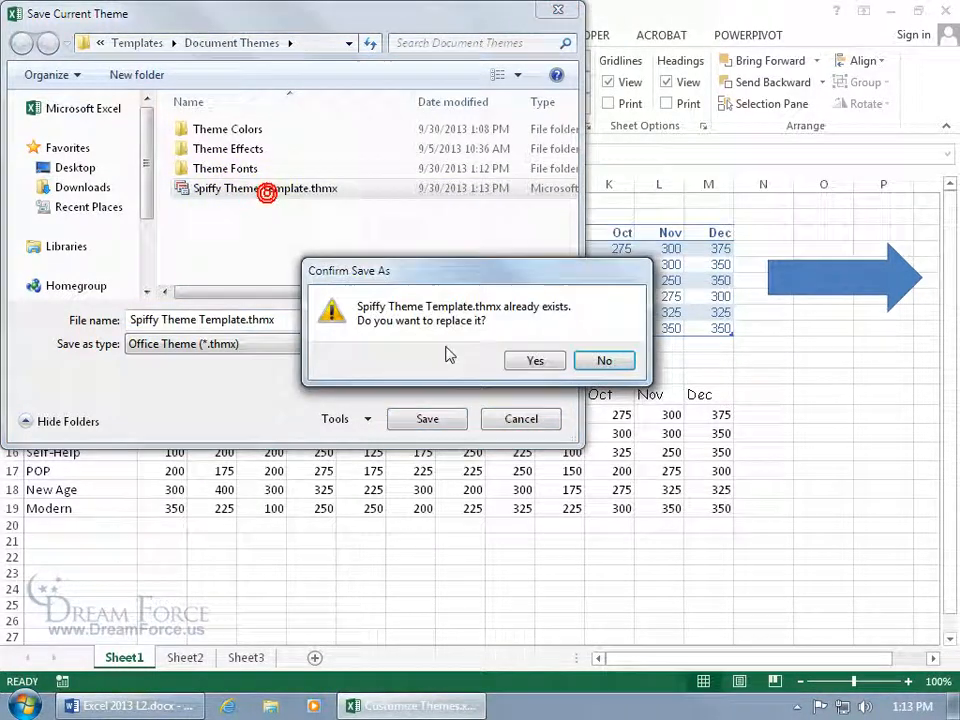
click(535, 362)
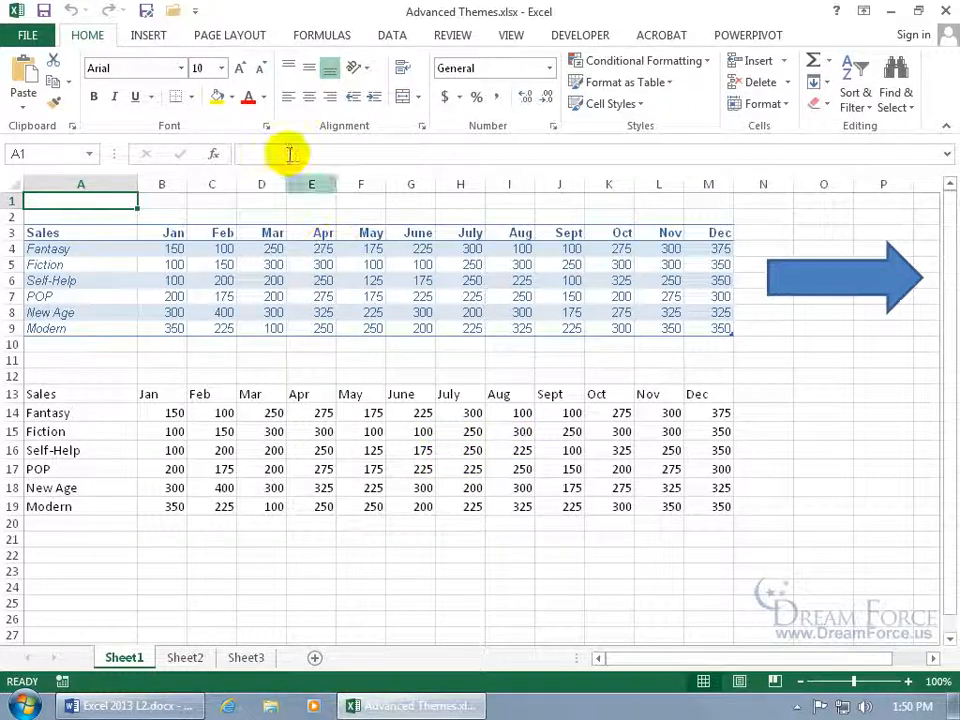
Scroll the Page Layout theme Fonts list to confirm Spiffy Fonts is available.
click(232, 38)
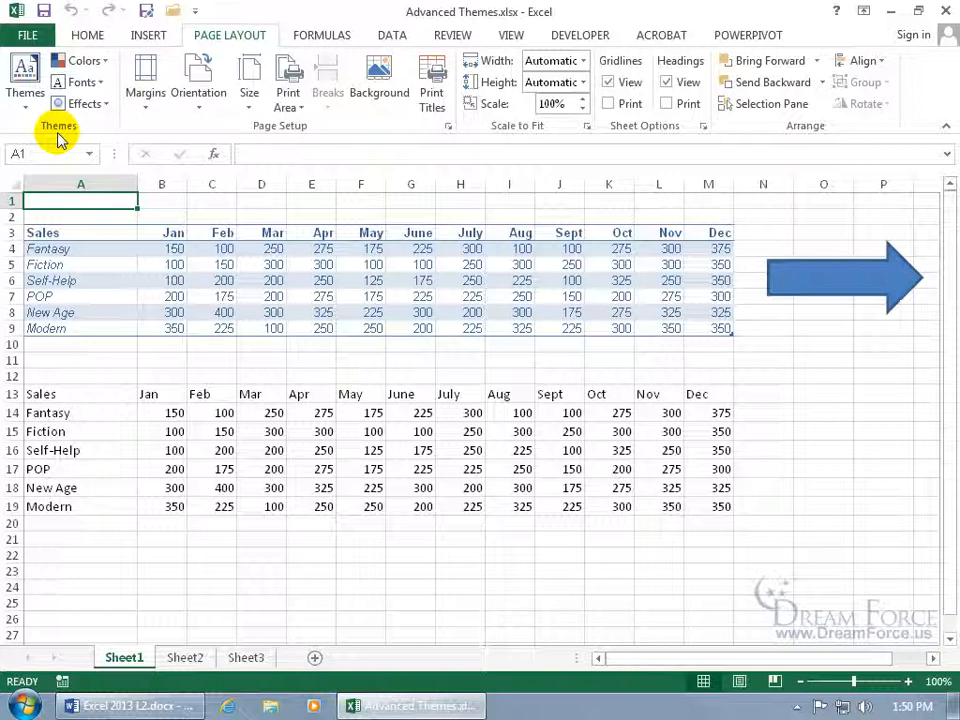
click(100, 82)
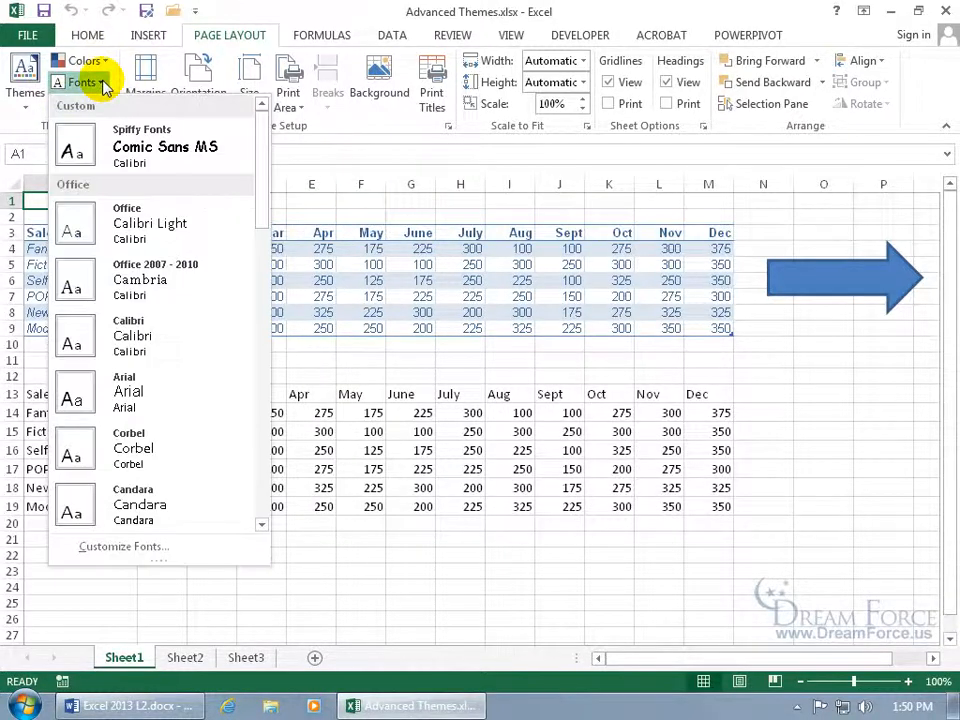
drag(263, 182, 262, 308)
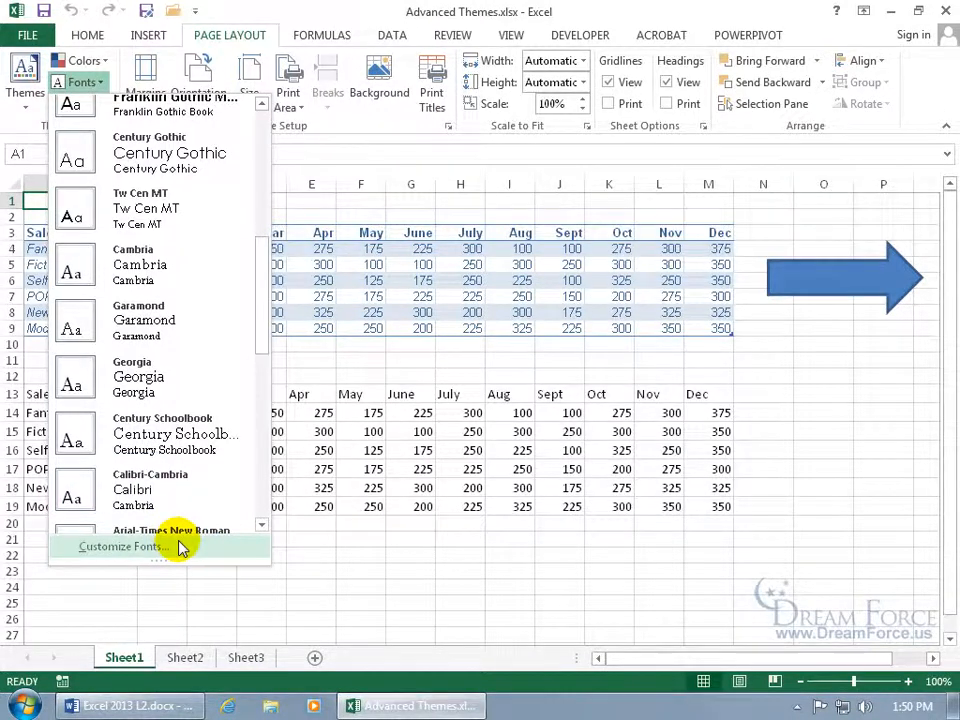
click(404, 429)
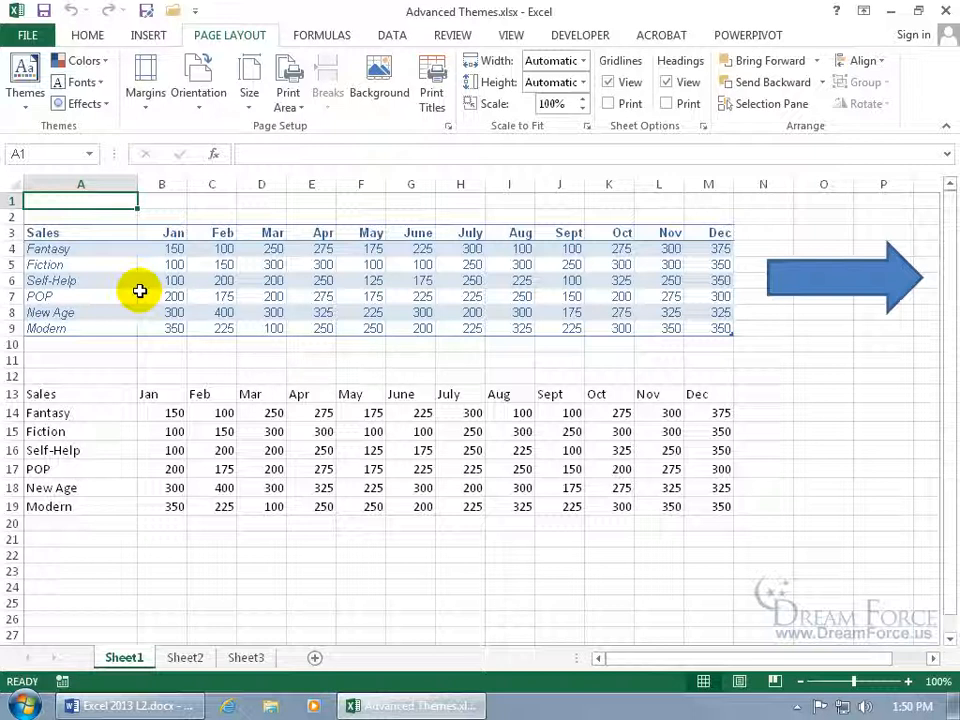
click(32, 35)
click(40, 508)
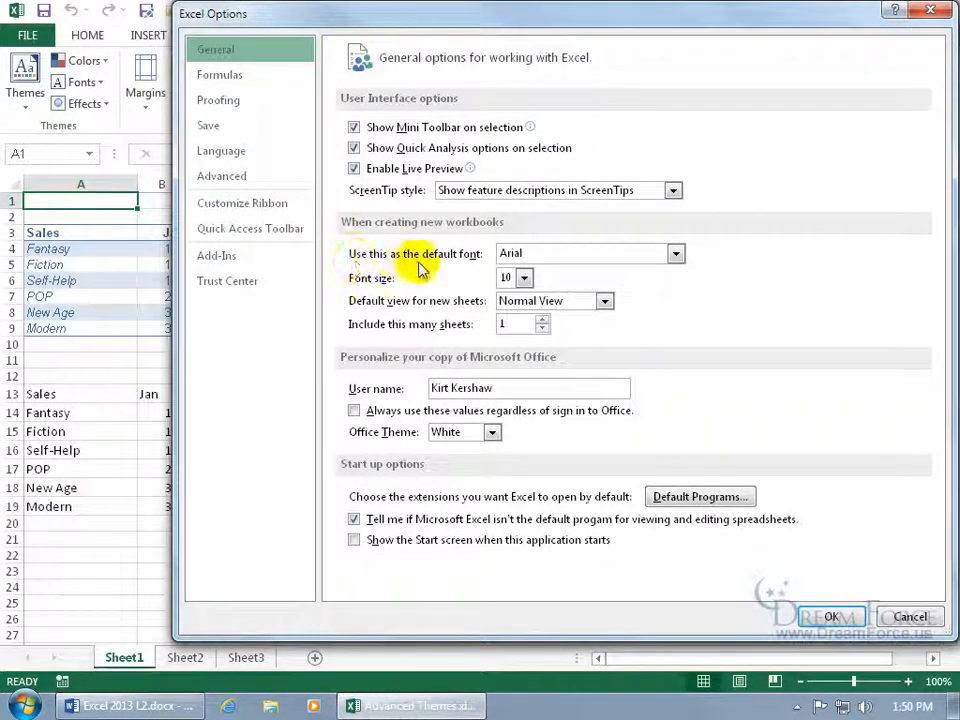
click(676, 253)
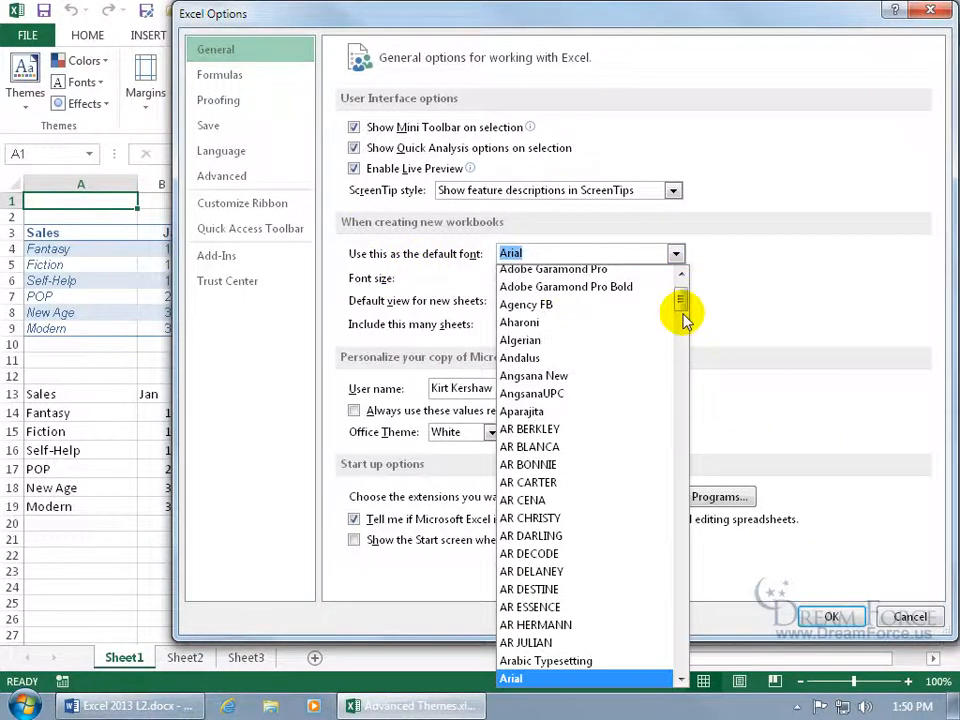
scroll(682, 305, up, 2)
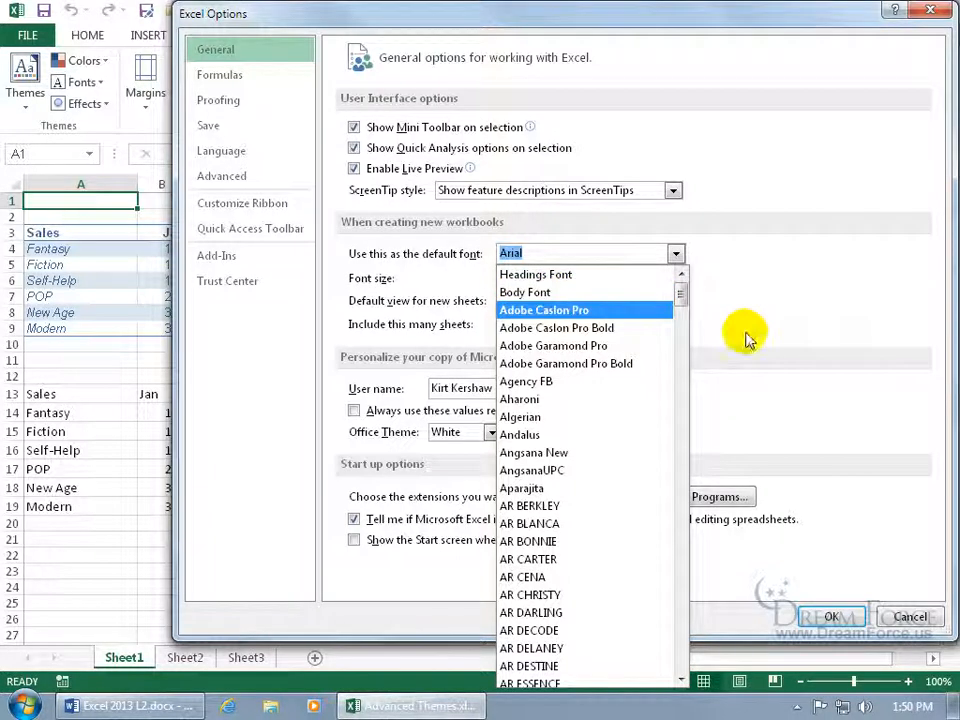
click(901, 612)
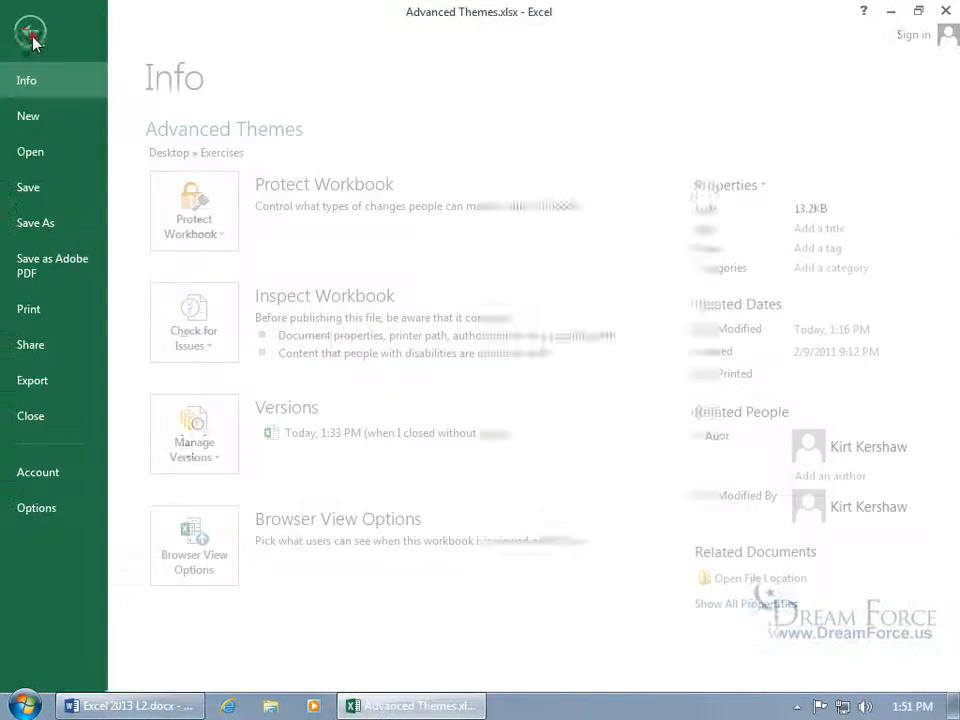
Create a new blank workbook, Book2, from the File menu.
click(38, 34)
click(50, 120)
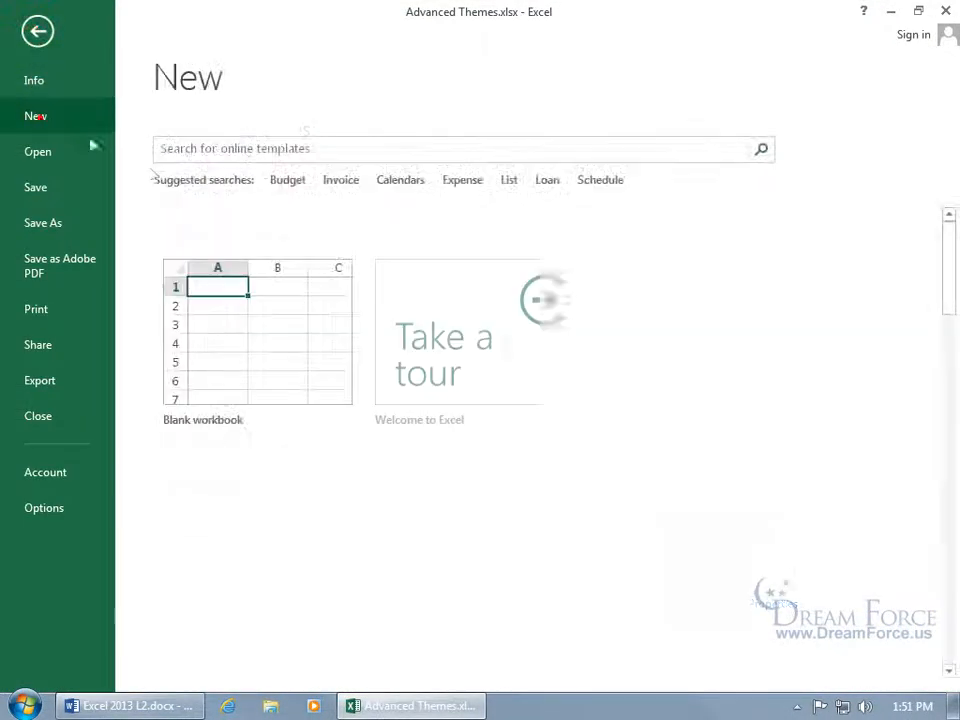
click(264, 330)
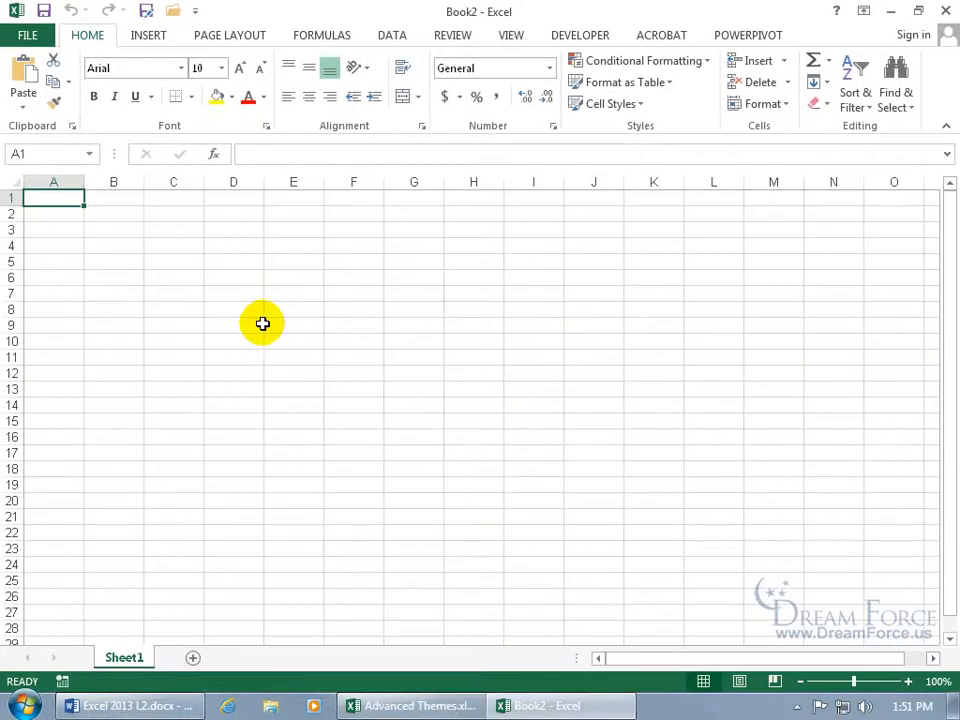
Browse Book2's Font list without changing the font, then close Book2.
click(180, 68)
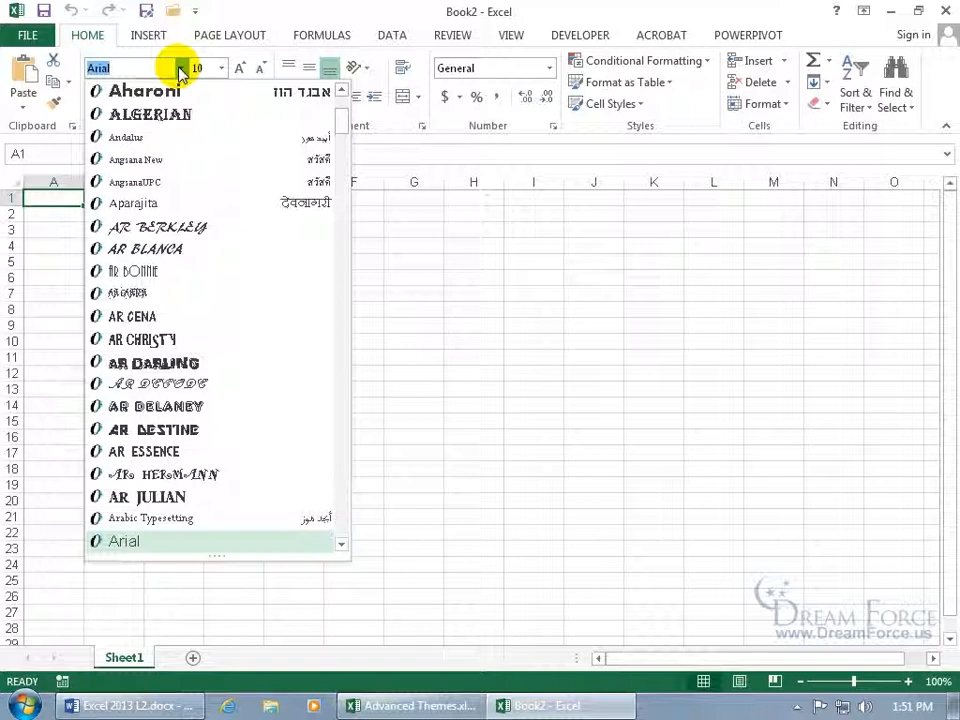
drag(338, 120, 330, 104)
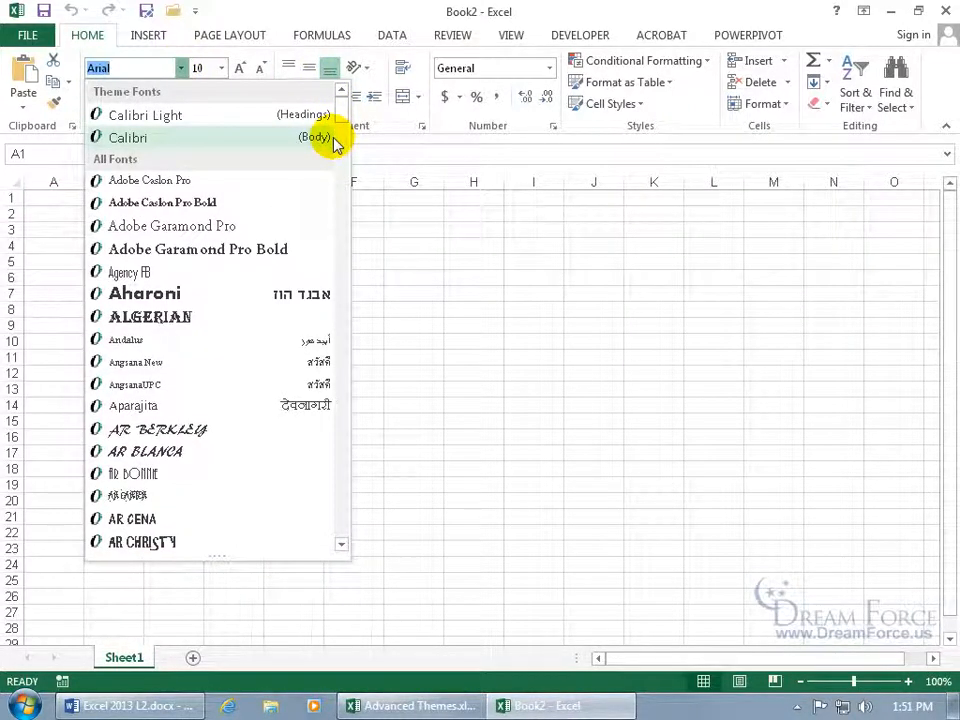
click(416, 229)
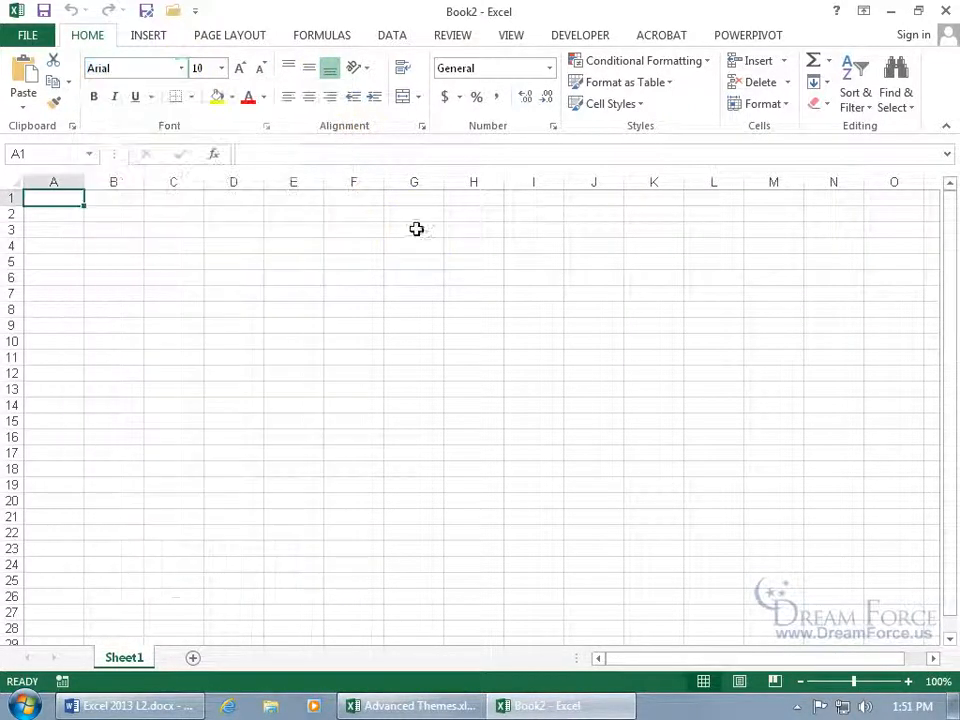
click(943, 10)
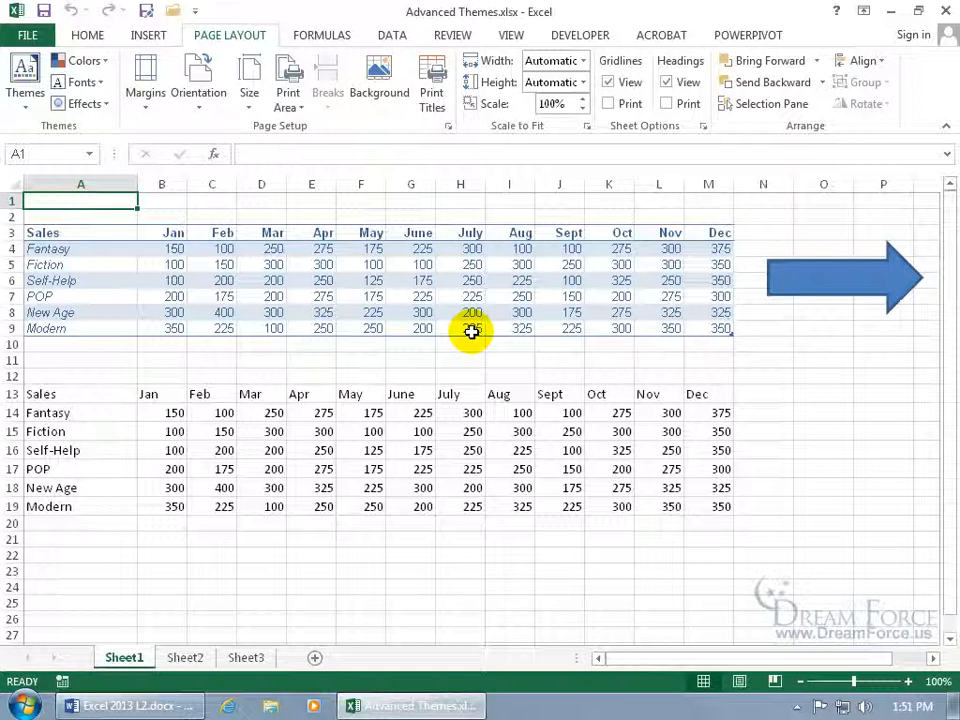
click(312, 278)
click(312, 277)
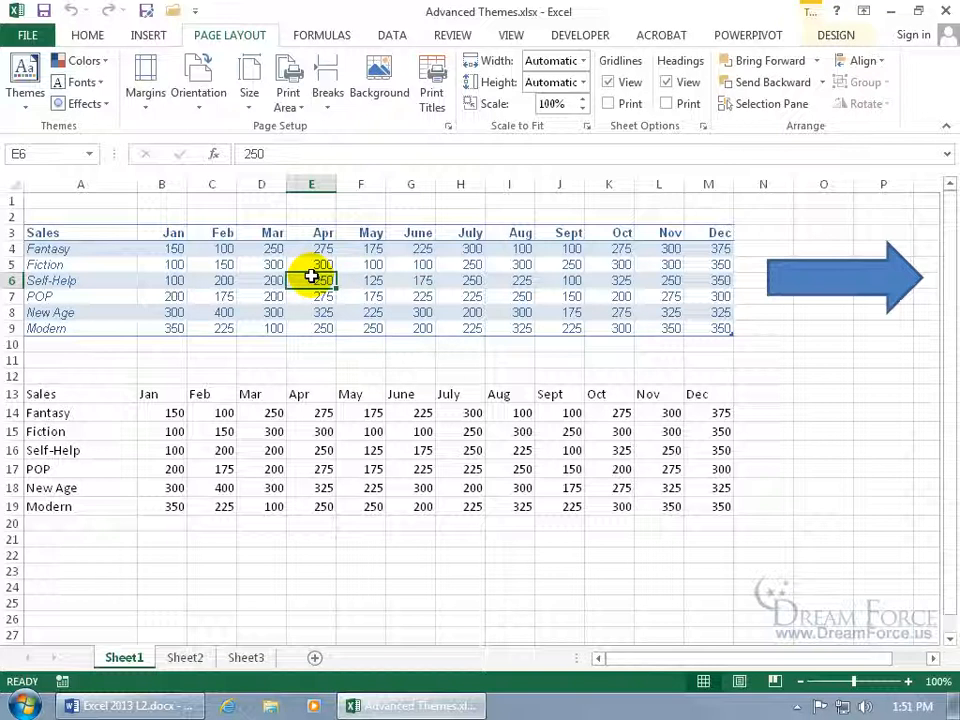
click(86, 34)
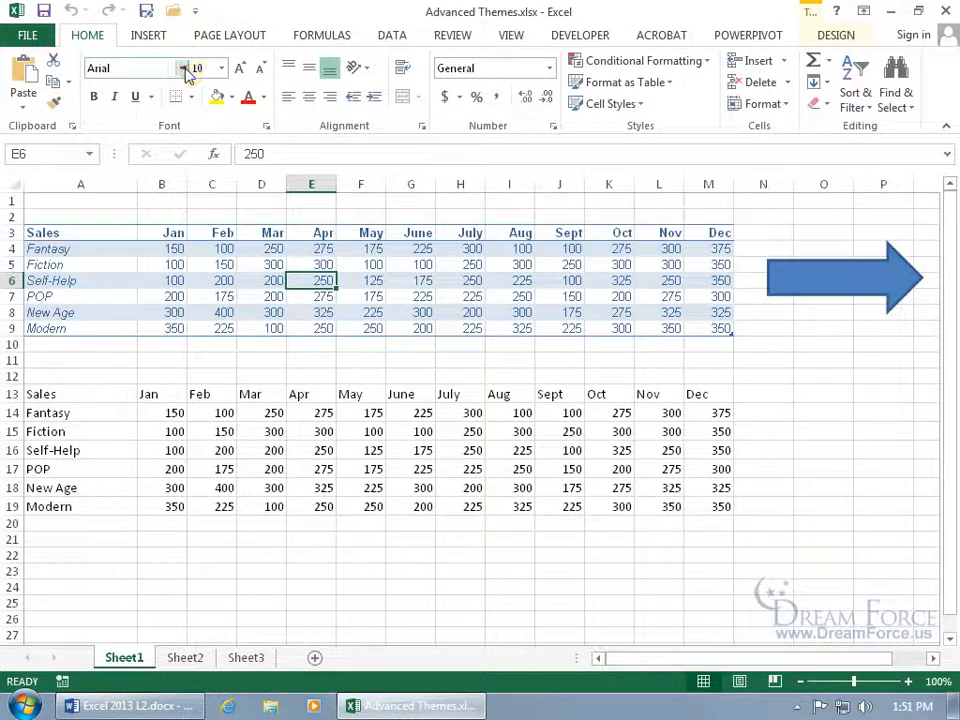
click(182, 68)
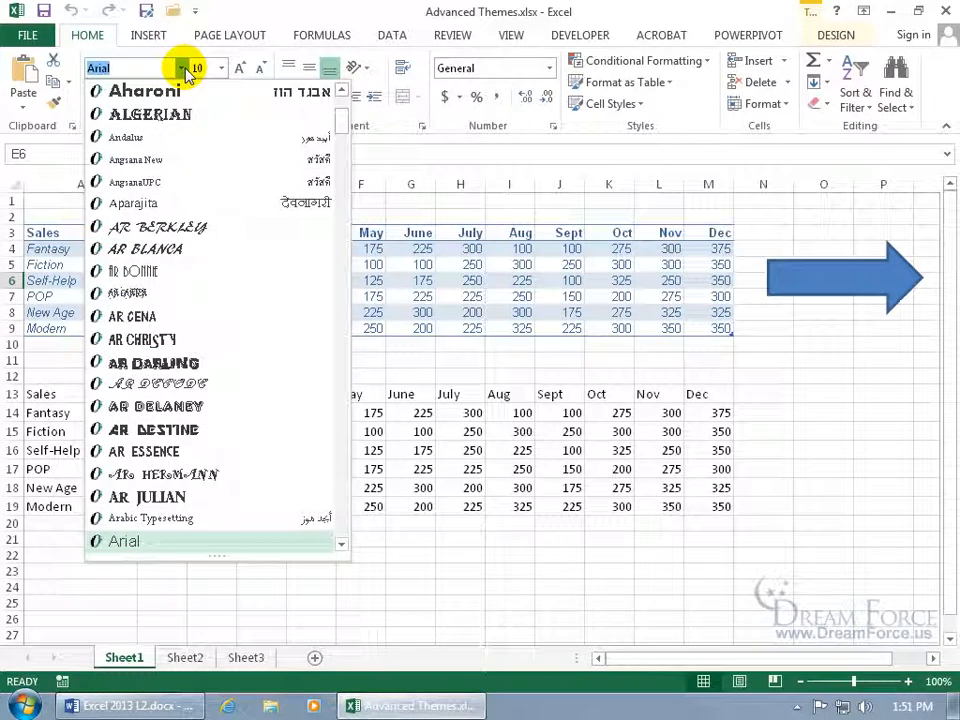
drag(341, 121, 341, 106)
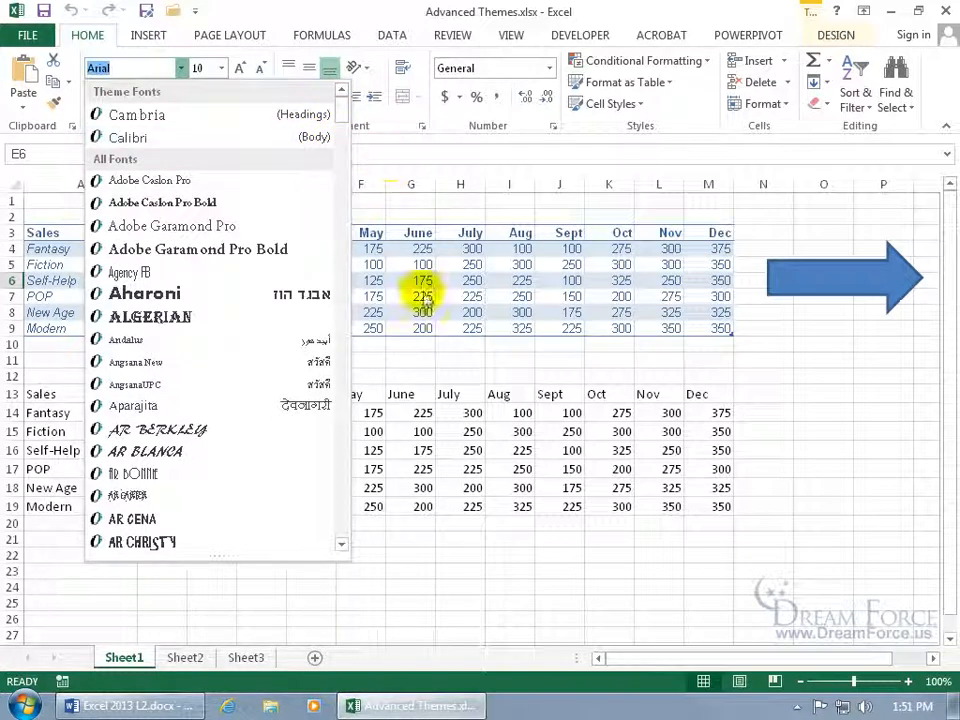
click(413, 250)
click(358, 450)
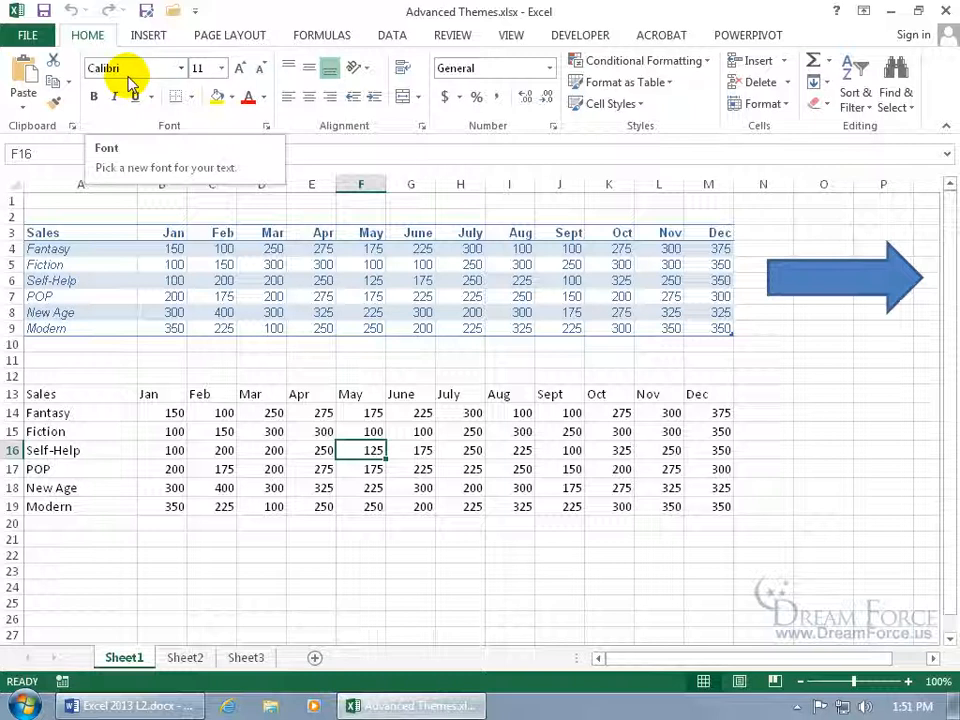
click(181, 68)
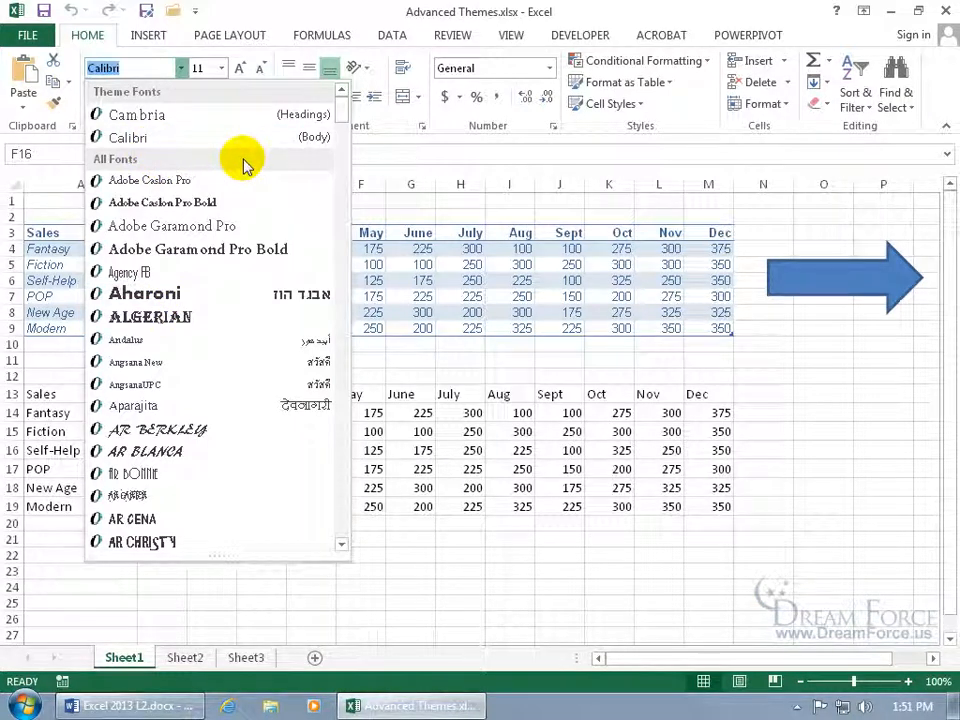
click(456, 189)
click(182, 68)
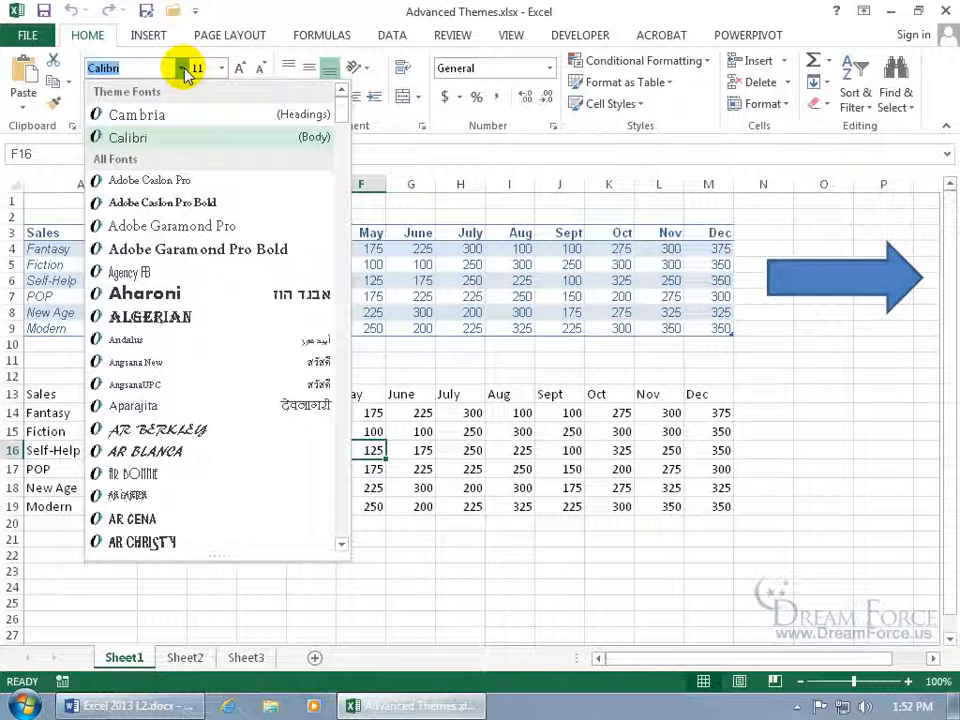
click(232, 37)
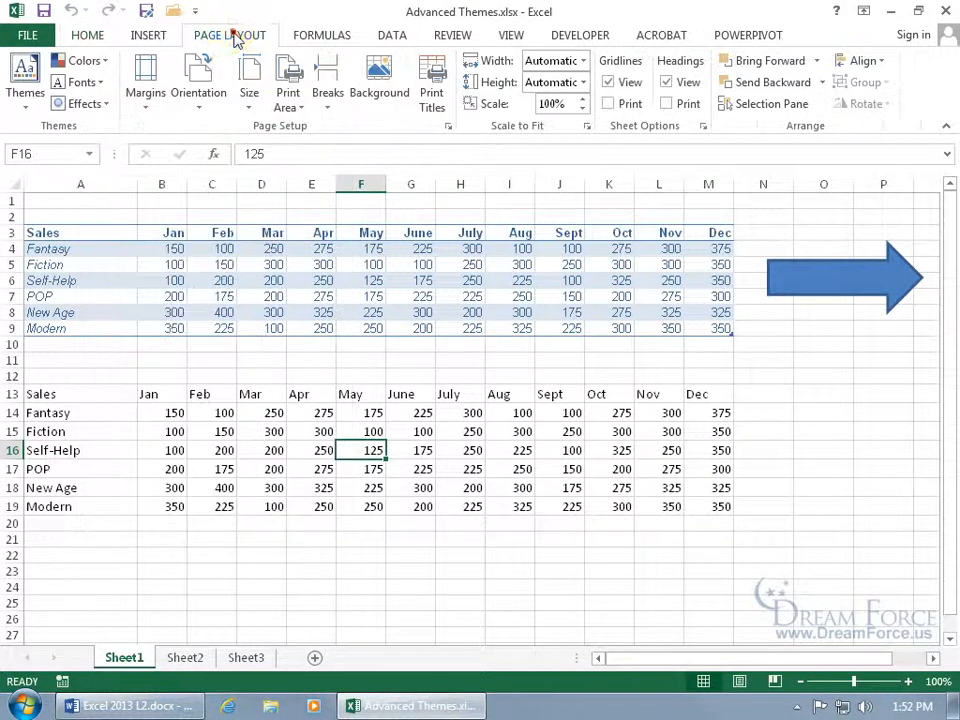
Apply the Candara theme fonts, then select the lower sales table and A3:M9 on Home.
click(100, 83)
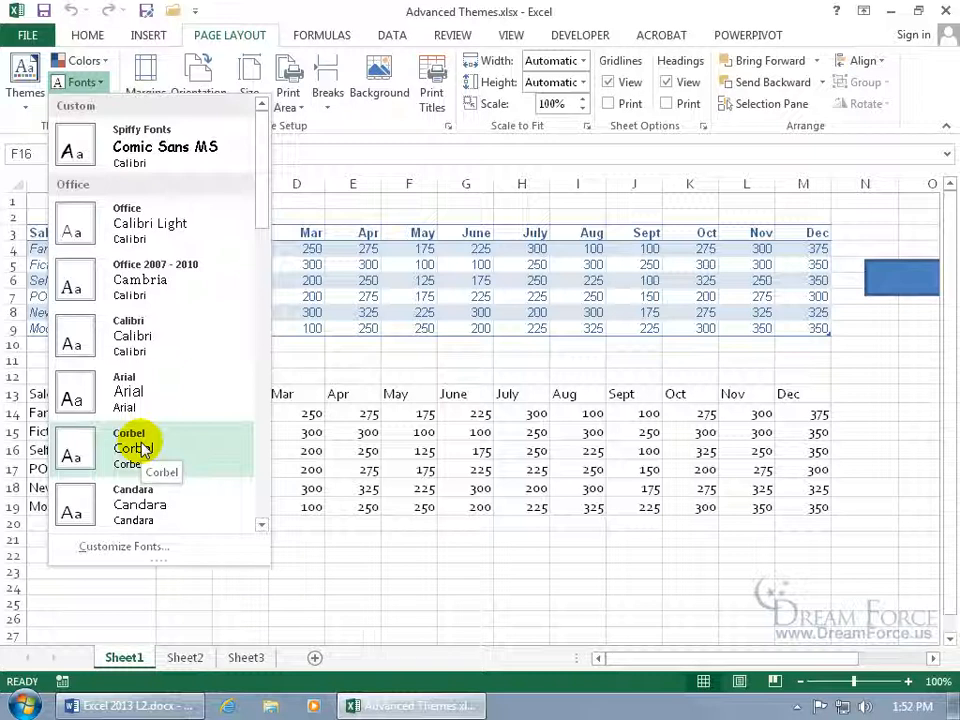
click(150, 508)
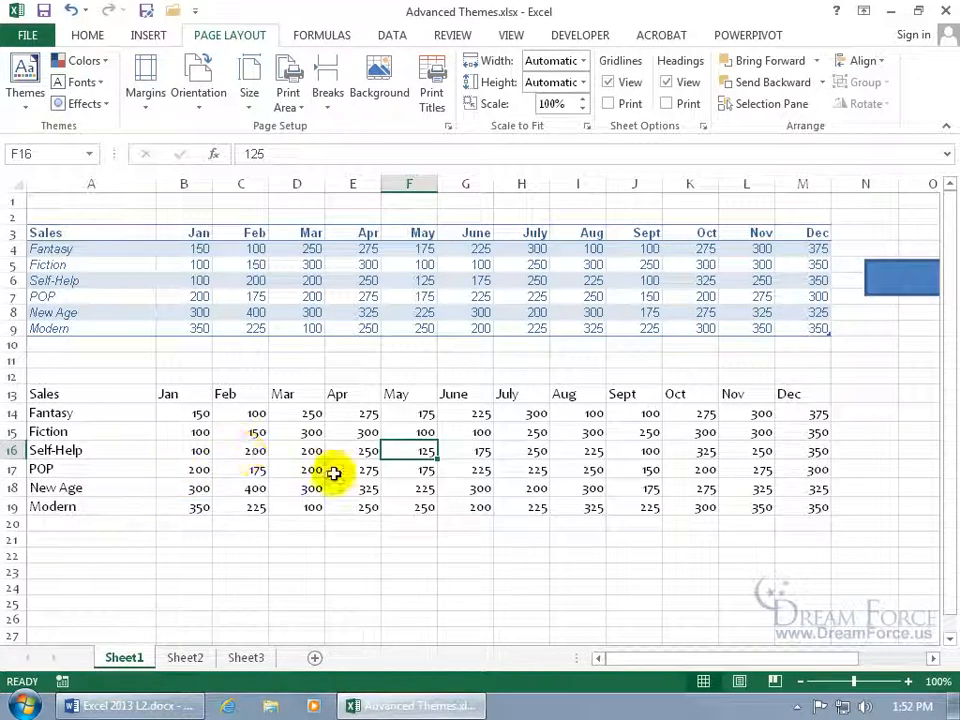
click(86, 34)
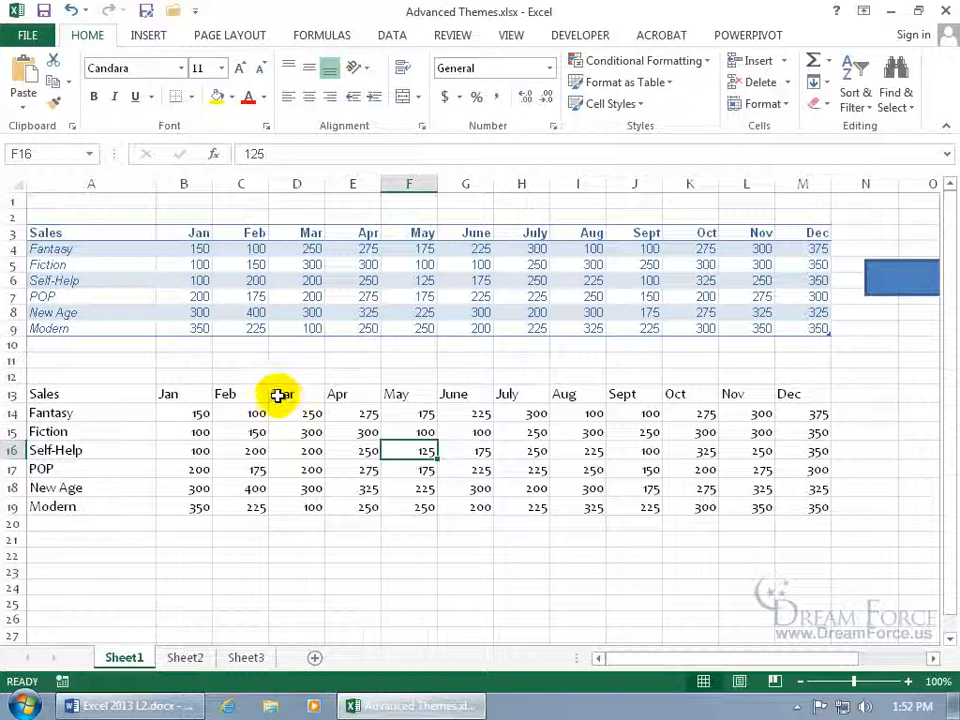
drag(111, 396, 797, 508)
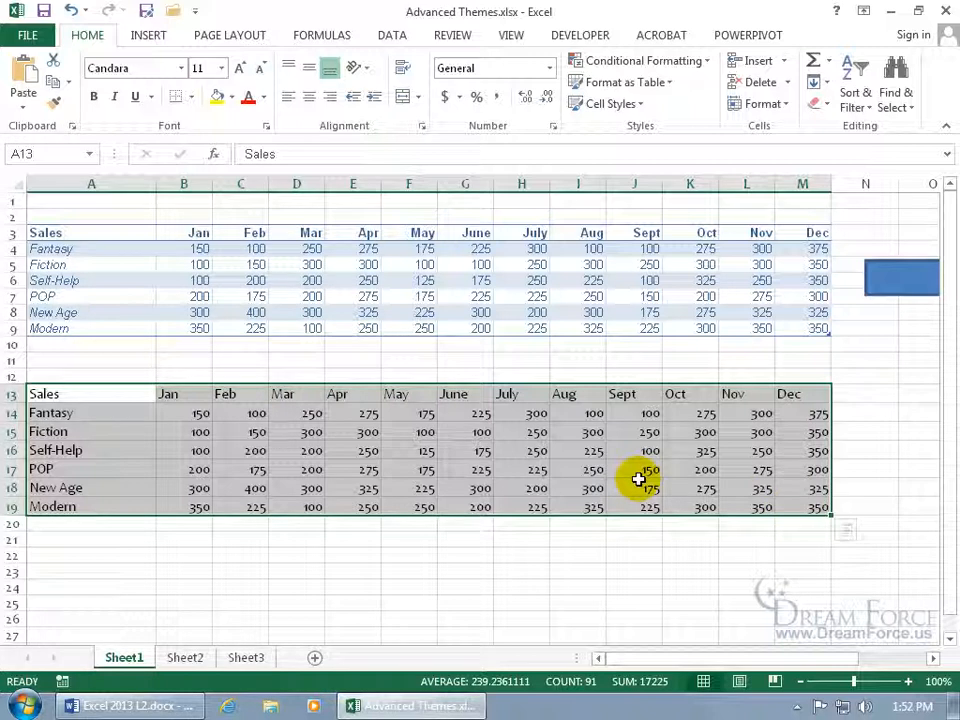
drag(88, 232, 795, 325)
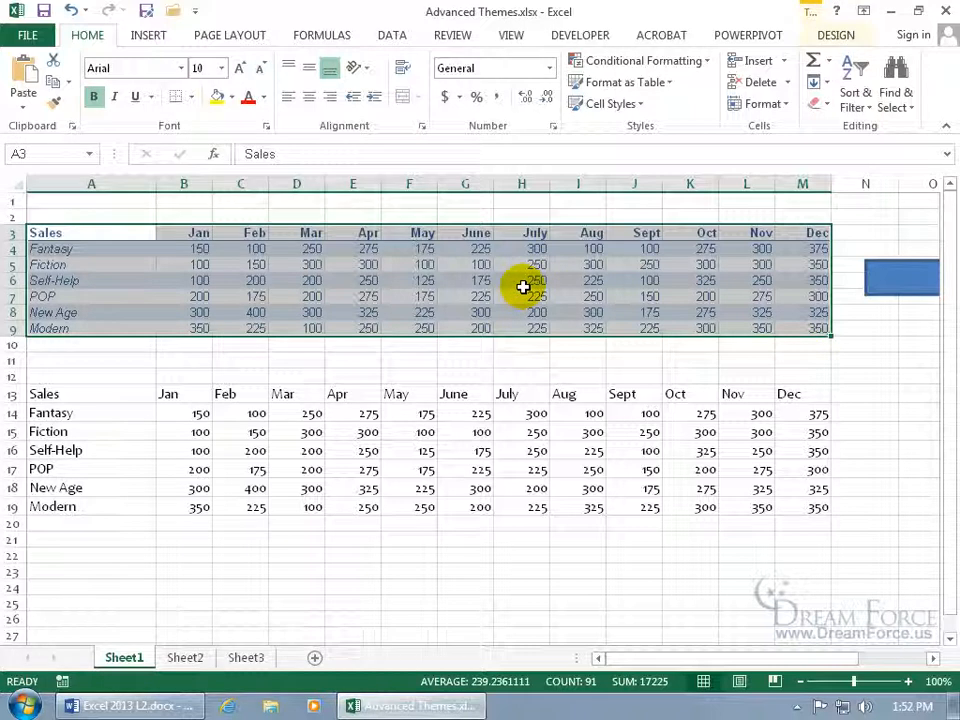
Try Candara (Body) on A3:M9, compare theme fonts, then undo back to Arial.
click(181, 68)
drag(340, 120, 340, 93)
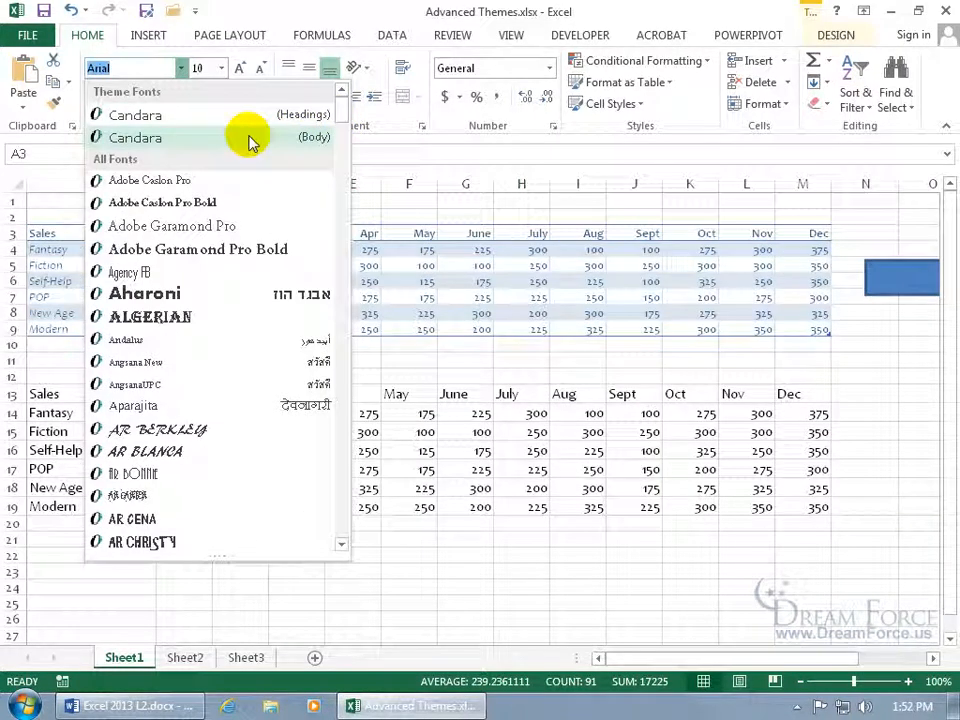
click(182, 140)
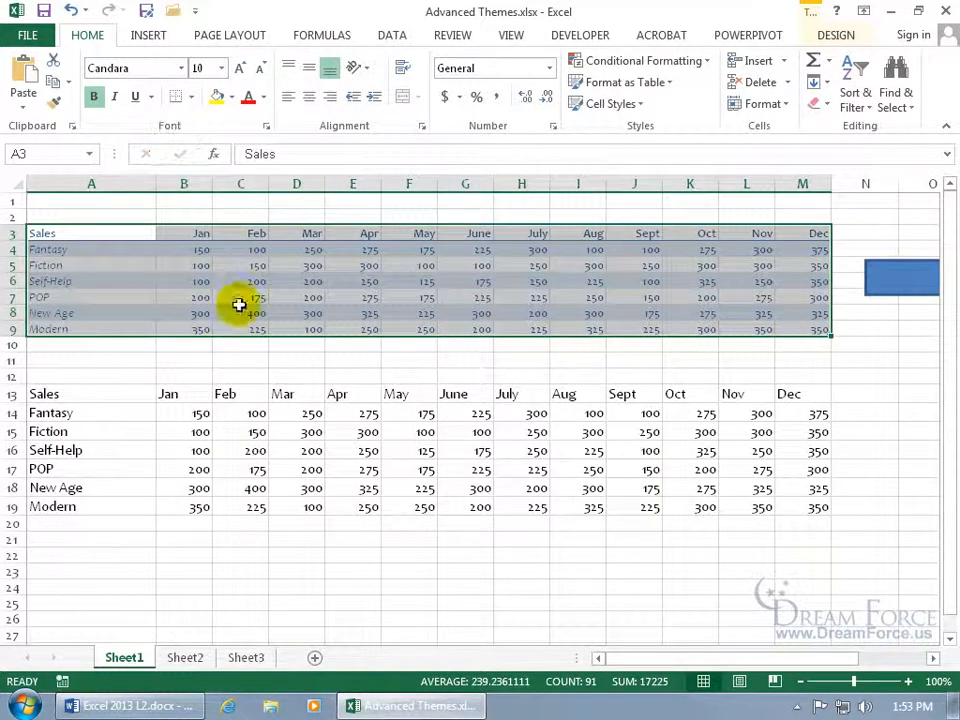
click(283, 385)
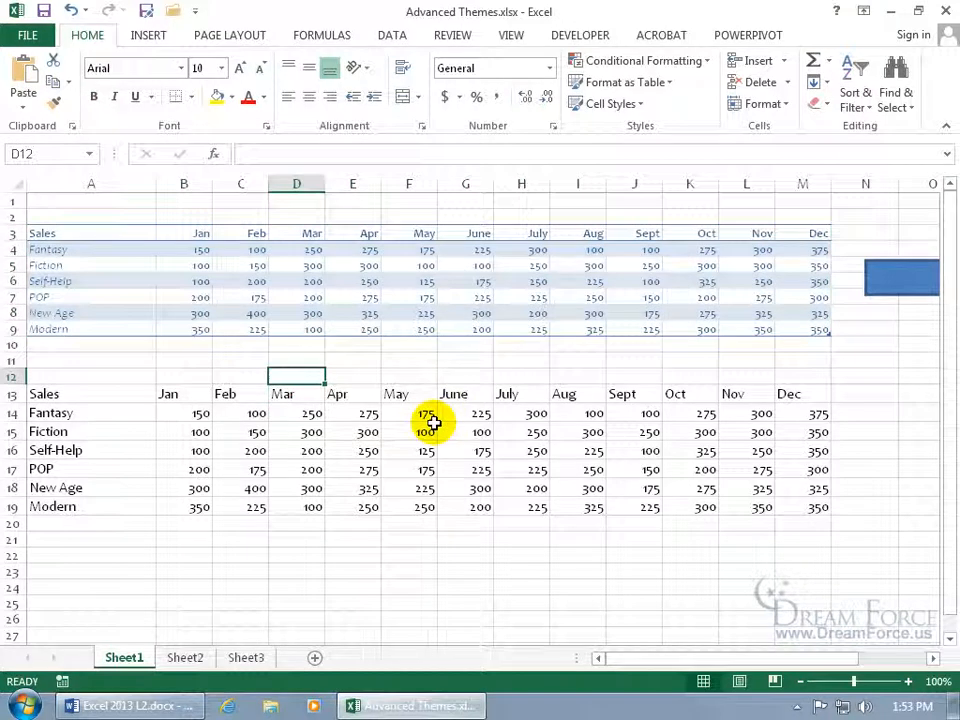
click(232, 36)
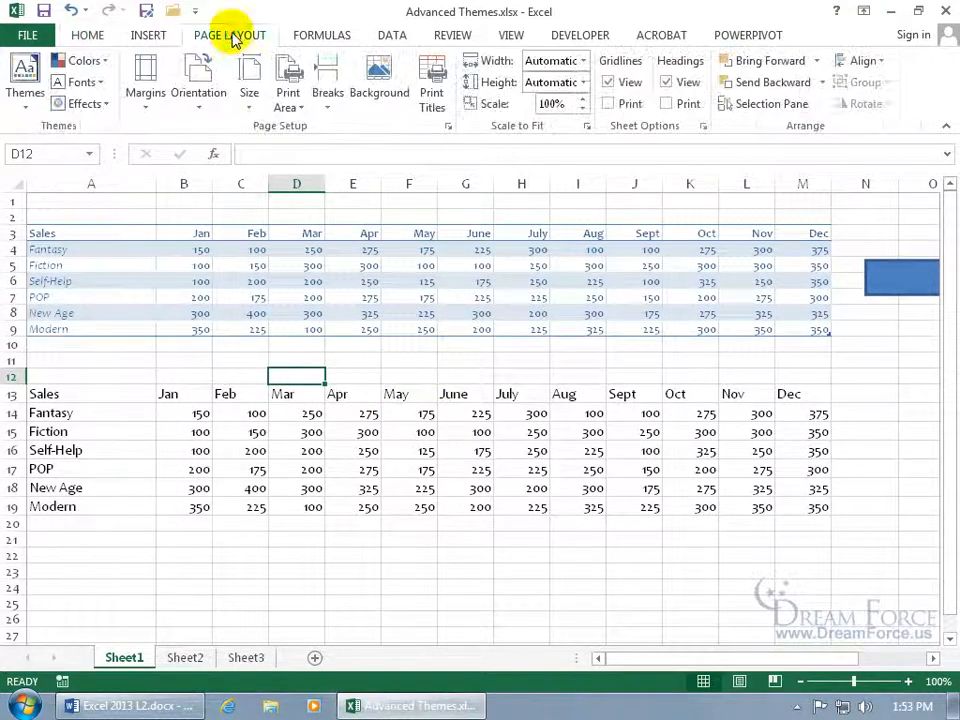
click(80, 82)
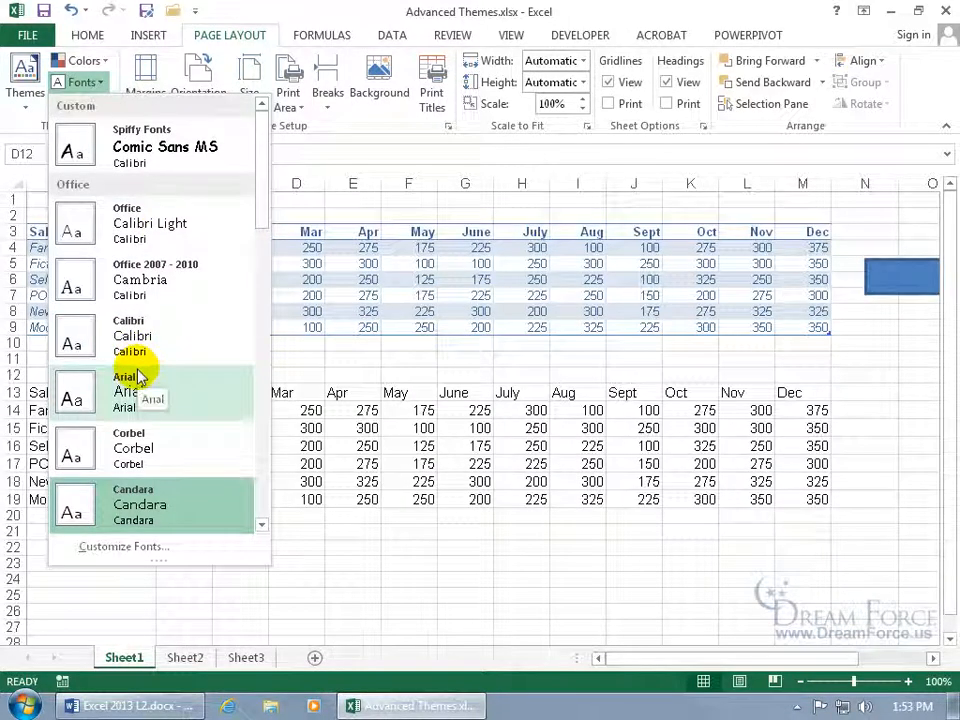
click(396, 317)
click(71, 12)
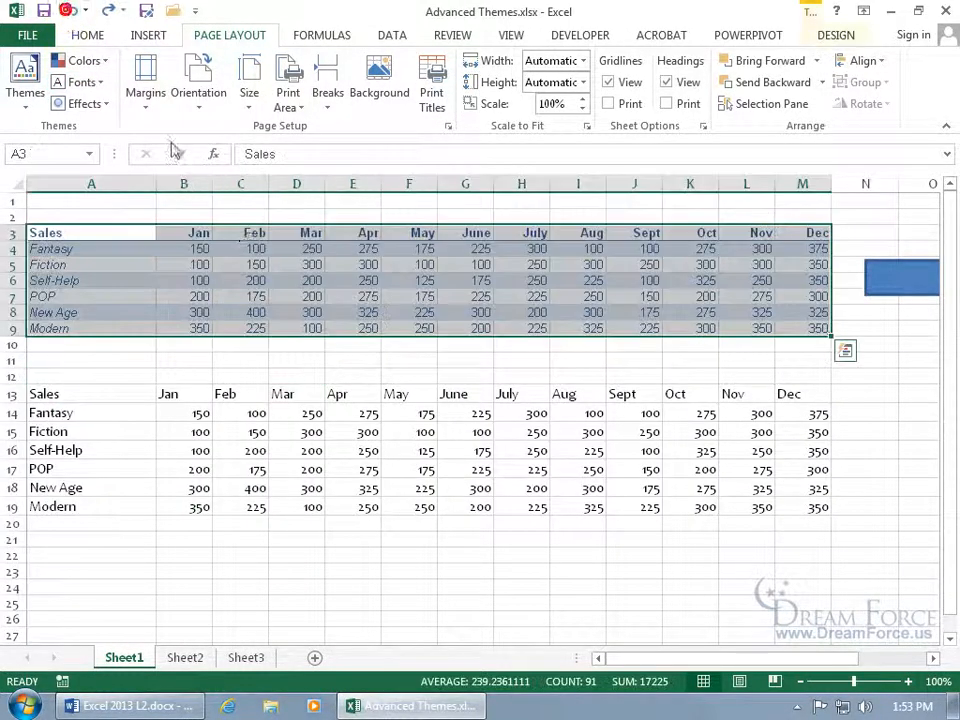
click(289, 267)
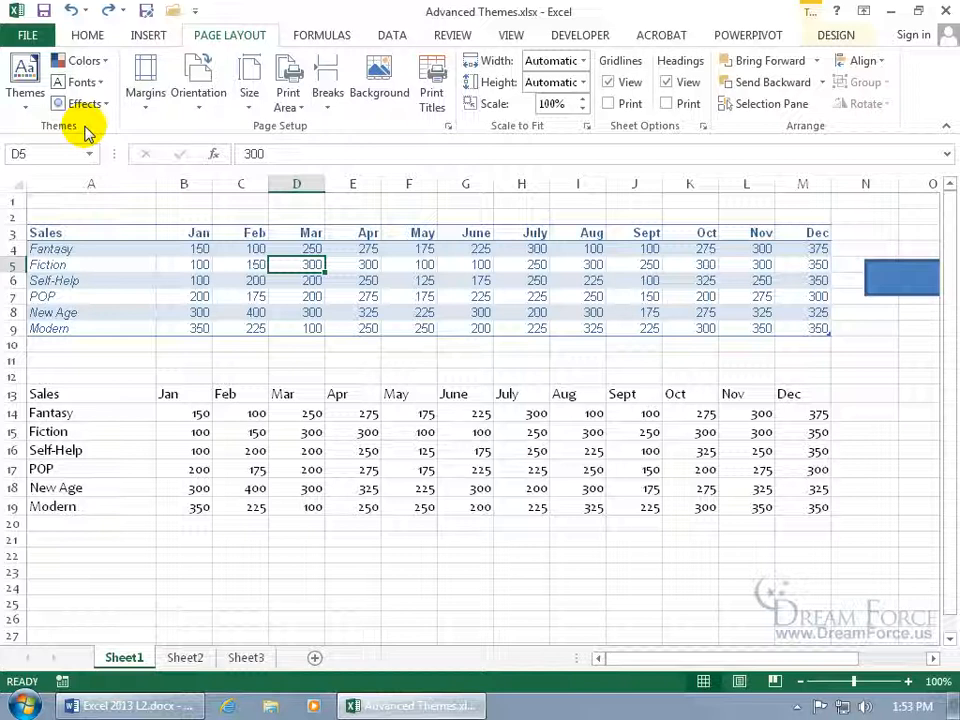
Select the lower table, leave its font unchanged, and switch to Sheet2.
drag(124, 376, 812, 508)
click(96, 32)
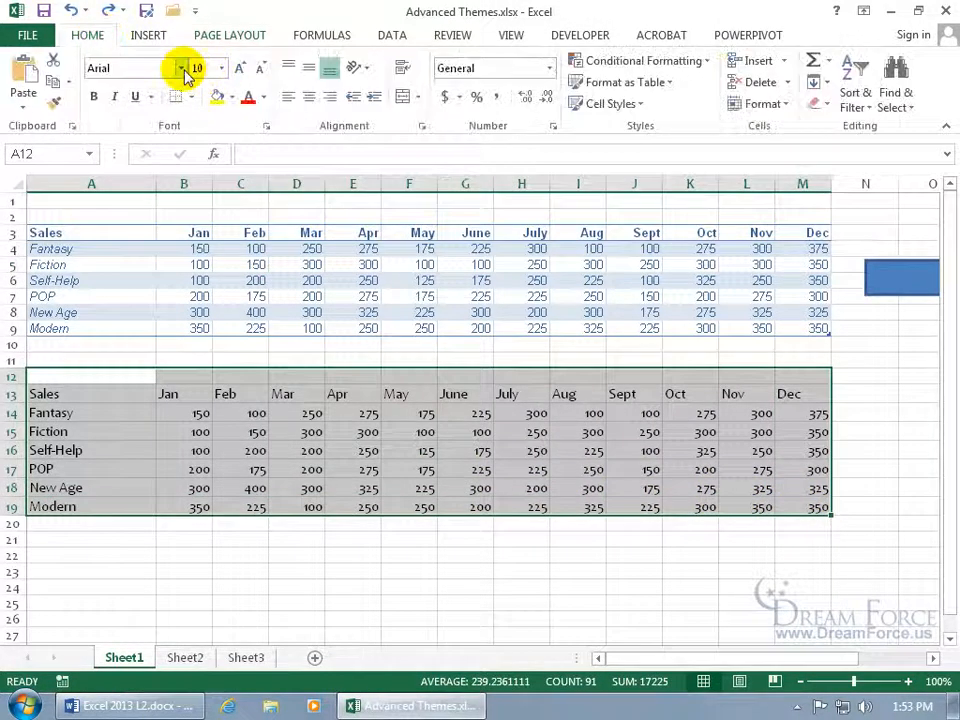
click(181, 68)
click(342, 93)
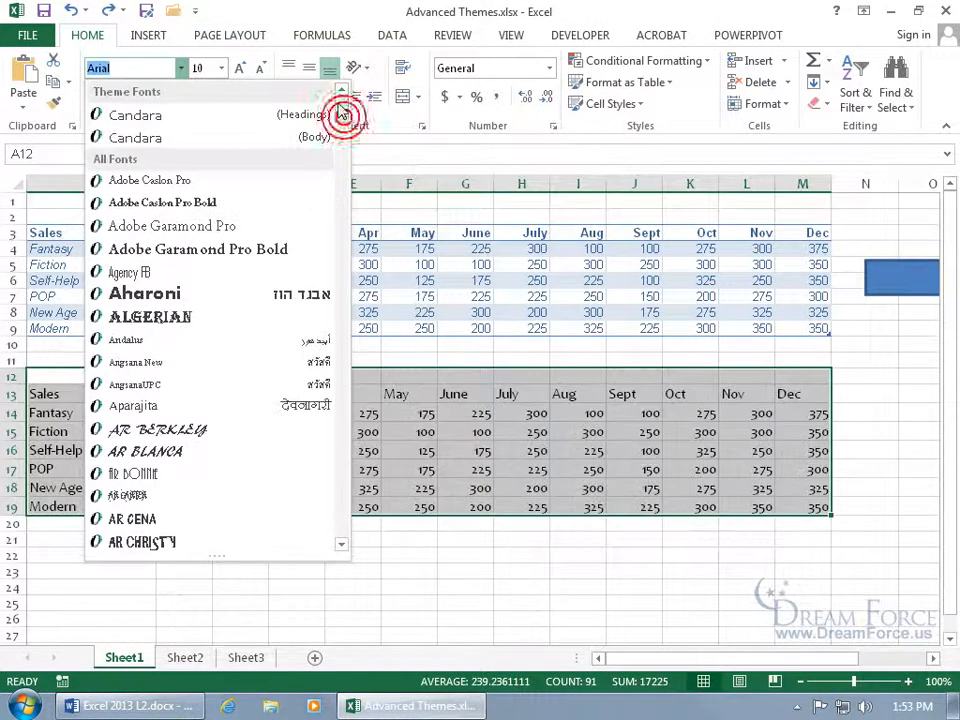
click(467, 621)
click(200, 658)
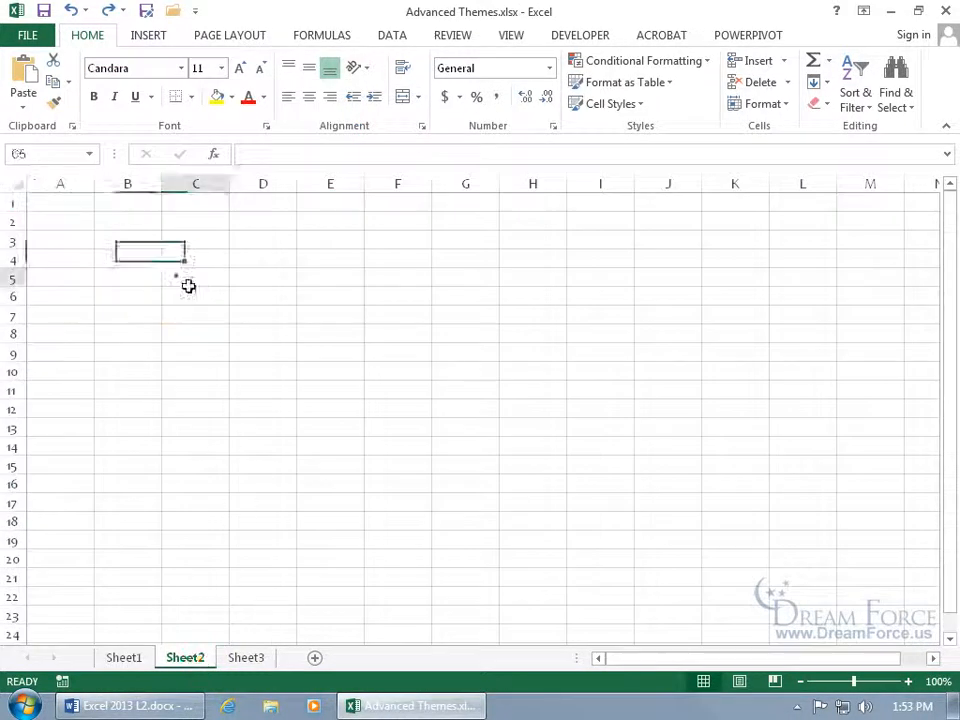
Review Sheet2 and the blank Sheet3, then select the upper sales table on Sheet1.
drag(176, 274, 660, 476)
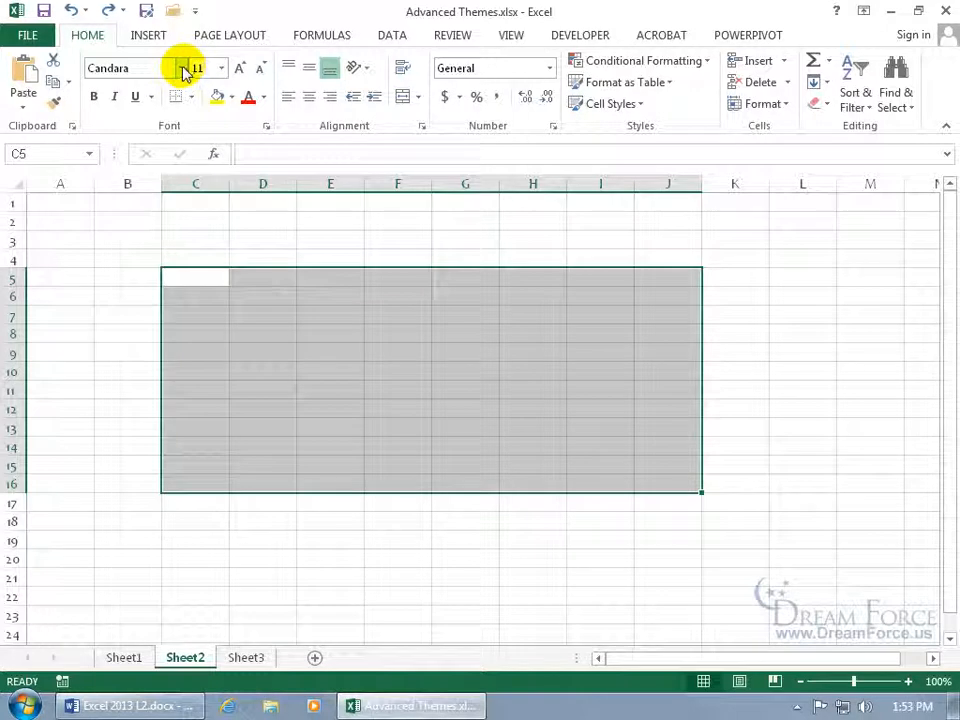
click(246, 657)
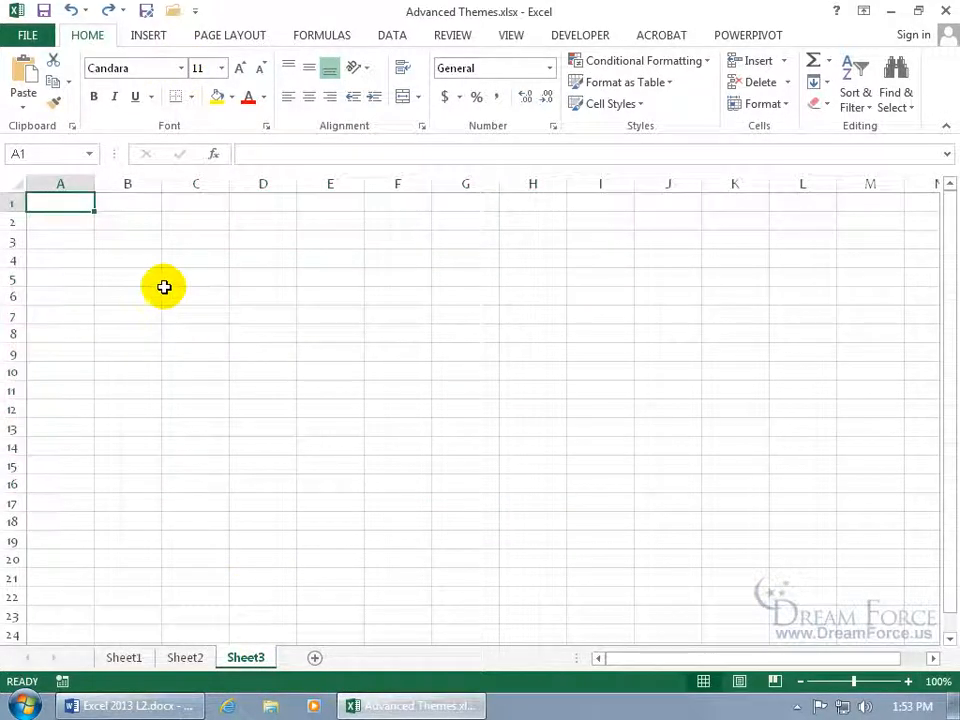
click(124, 657)
drag(120, 235, 805, 329)
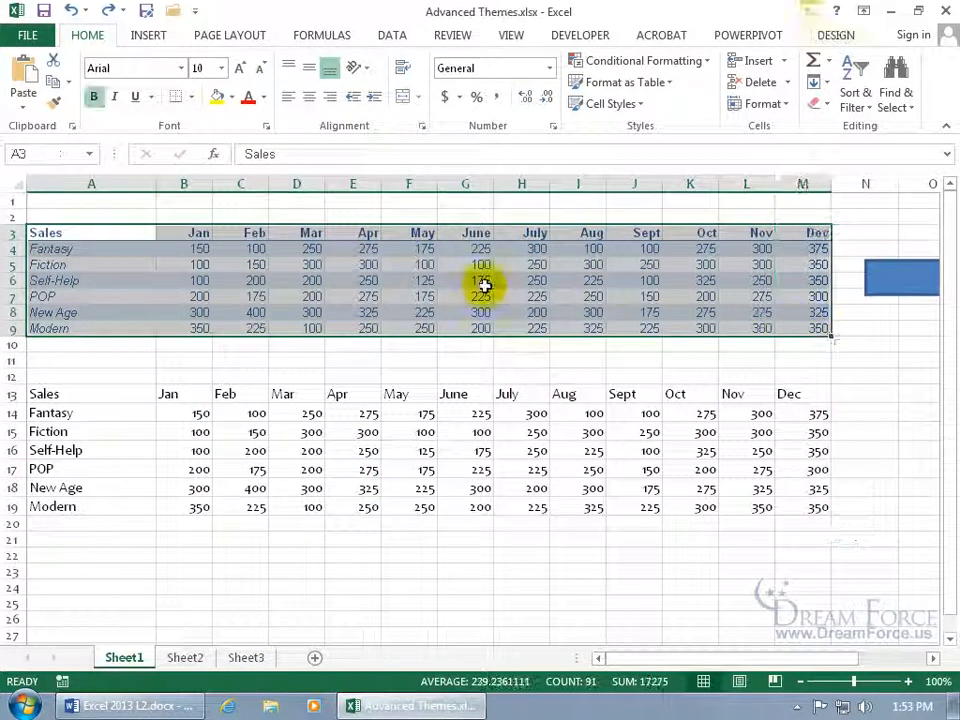
click(408, 298)
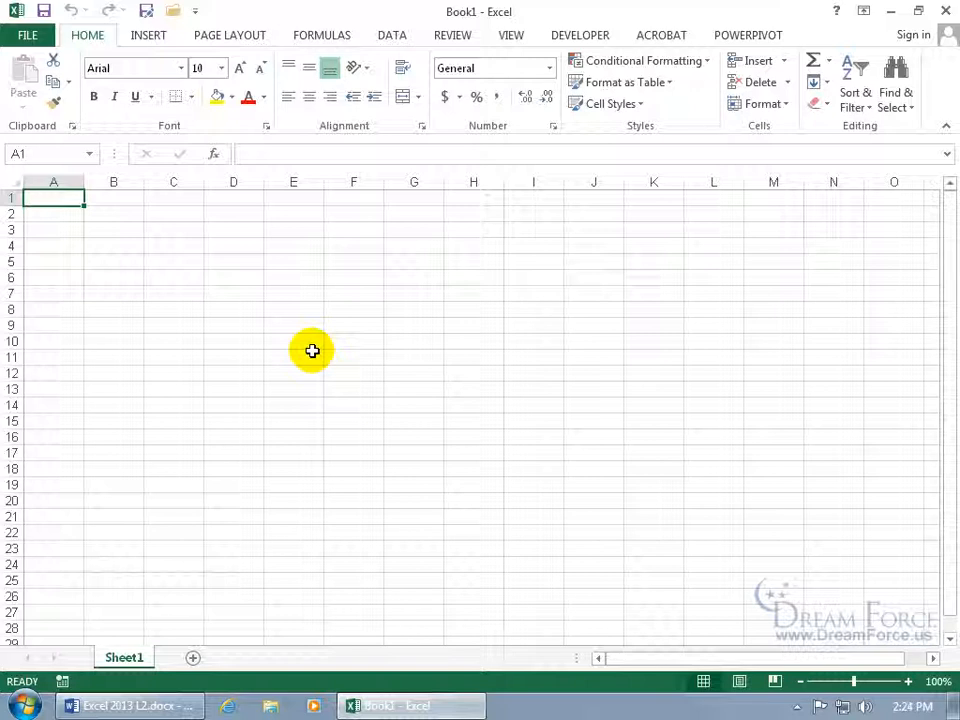
Pin the Invoice with finance charge template to the New templates list.
click(27, 35)
click(33, 112)
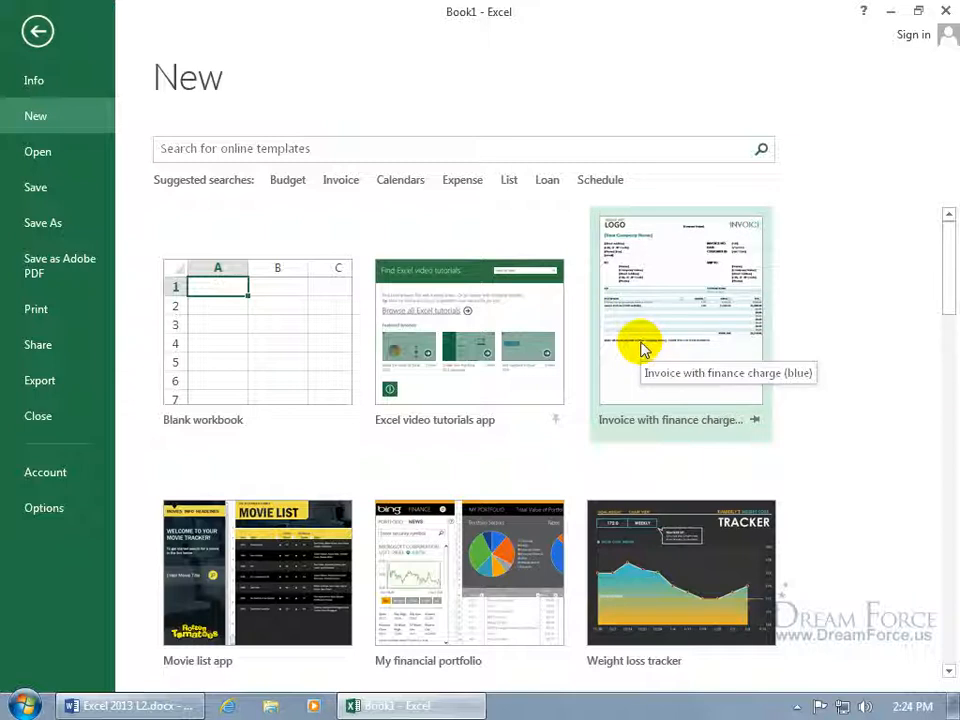
drag(945, 300, 936, 259)
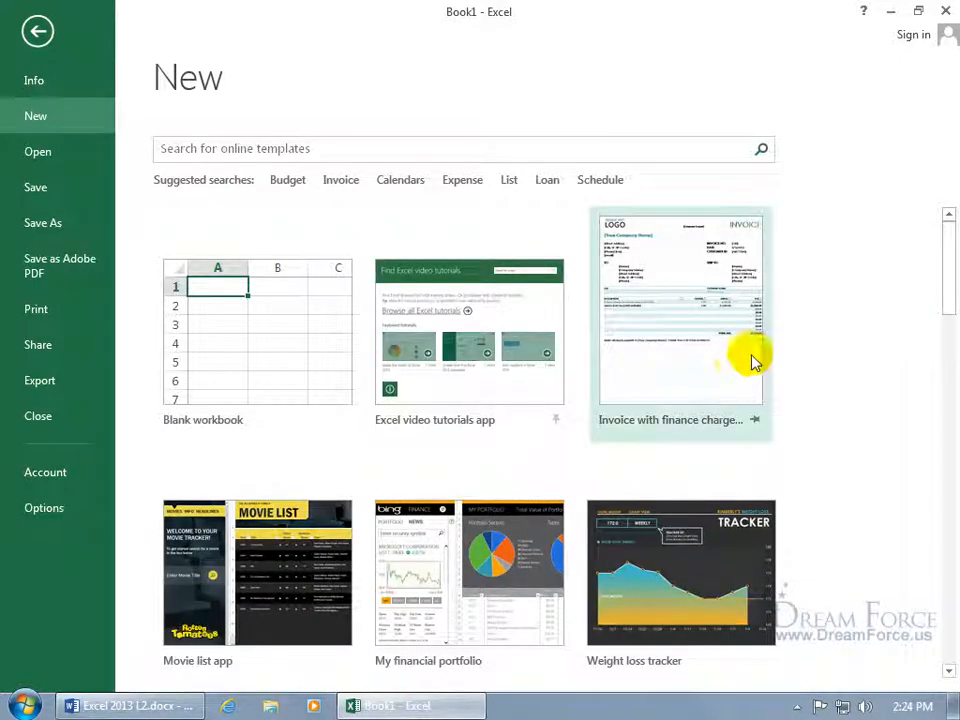
click(755, 421)
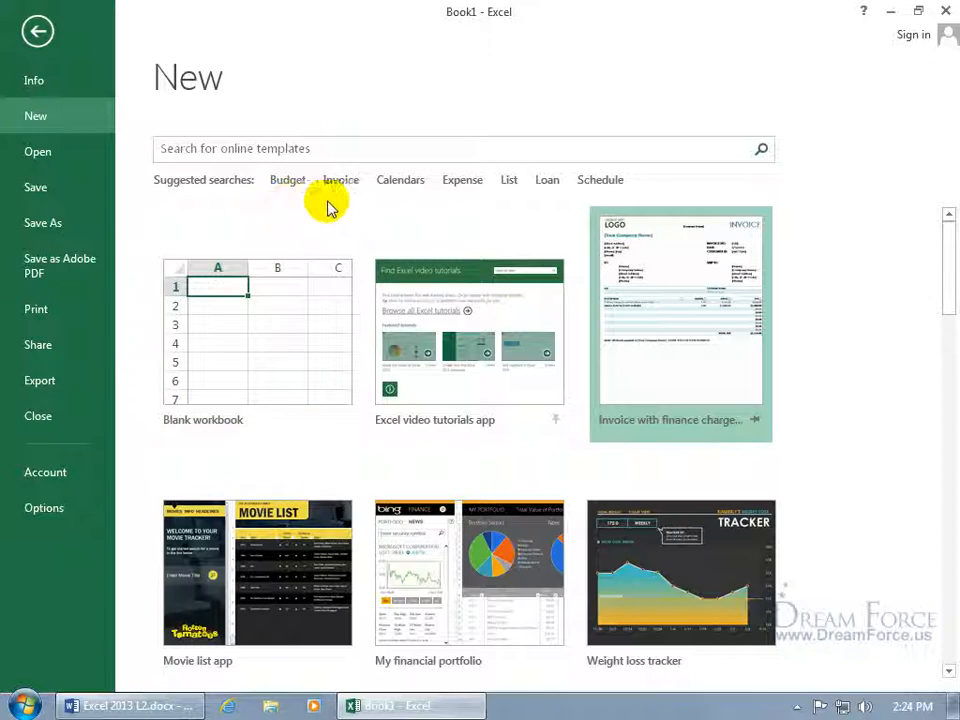
Create a workbook from the Personal 'Any year calendar (with floral border)' template.
click(405, 184)
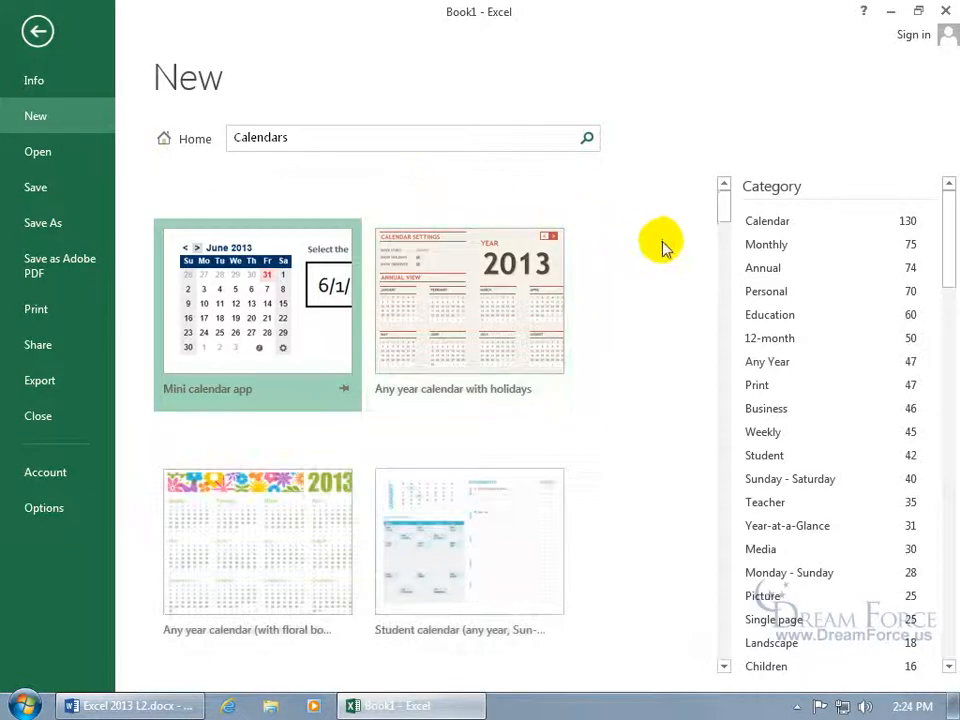
drag(724, 210, 726, 318)
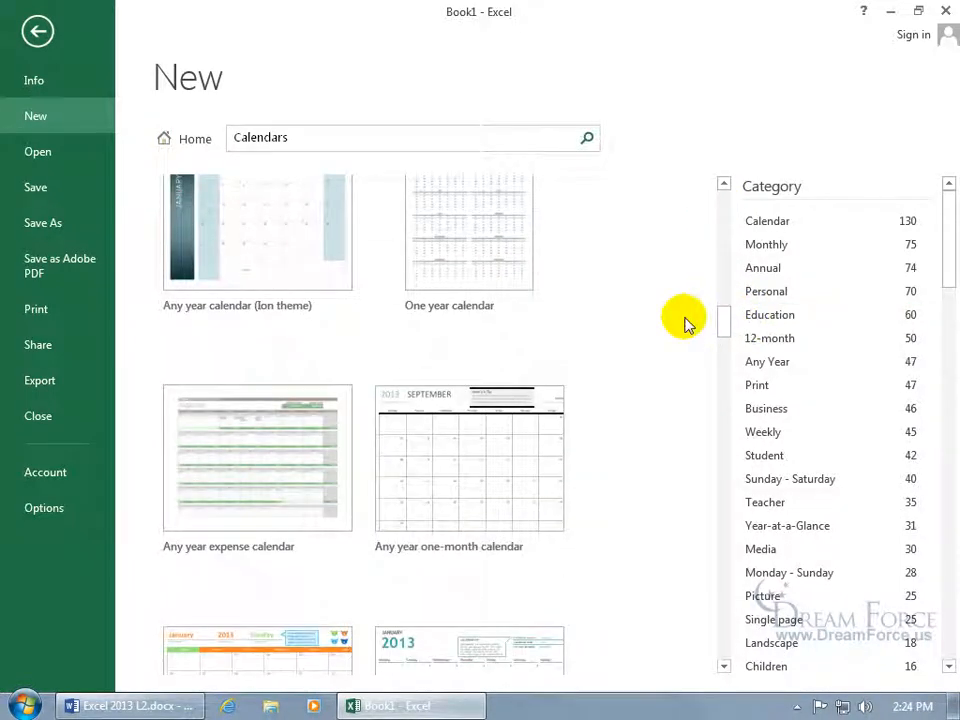
click(783, 291)
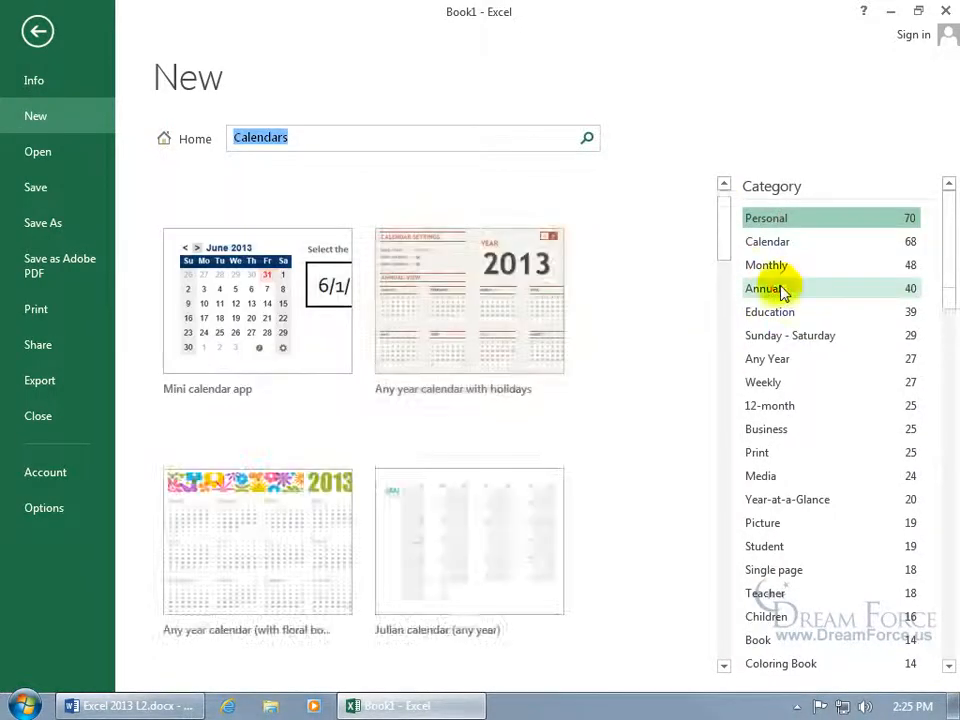
click(310, 503)
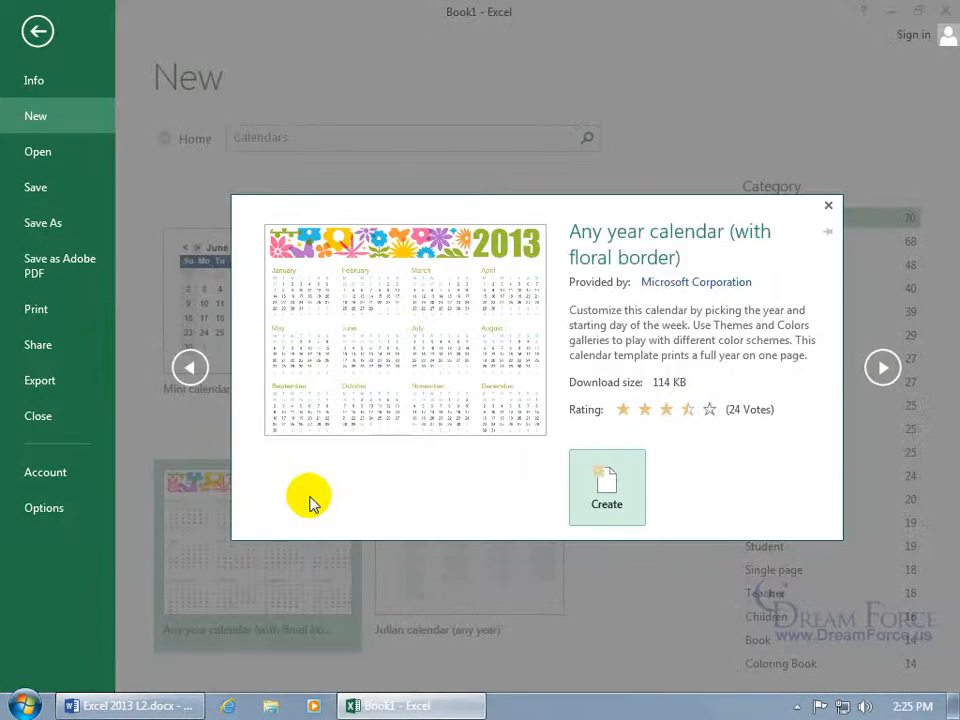
click(608, 490)
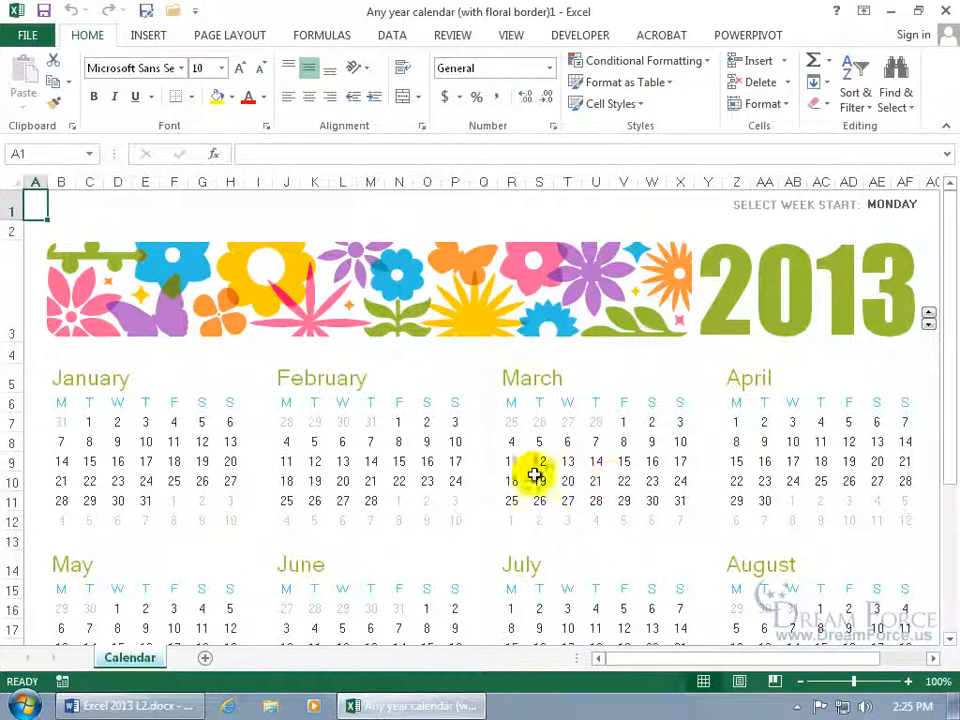
click(430, 442)
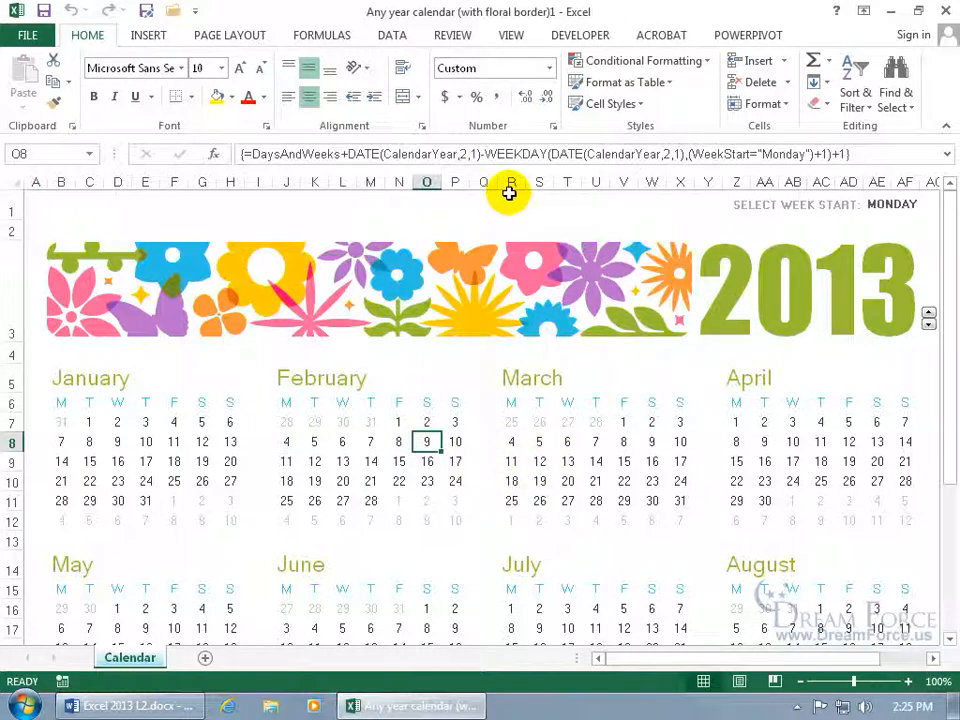
click(24, 35)
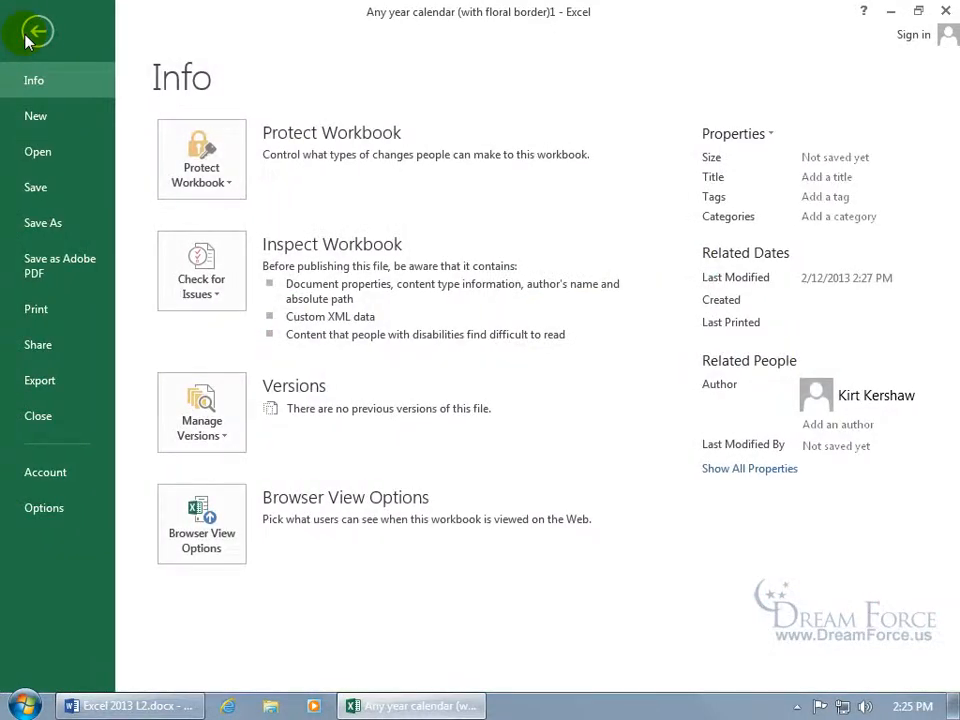
Search online templates for 'invoices' and create a Service invoice (Blue Gradient design) workbook.
click(33, 117)
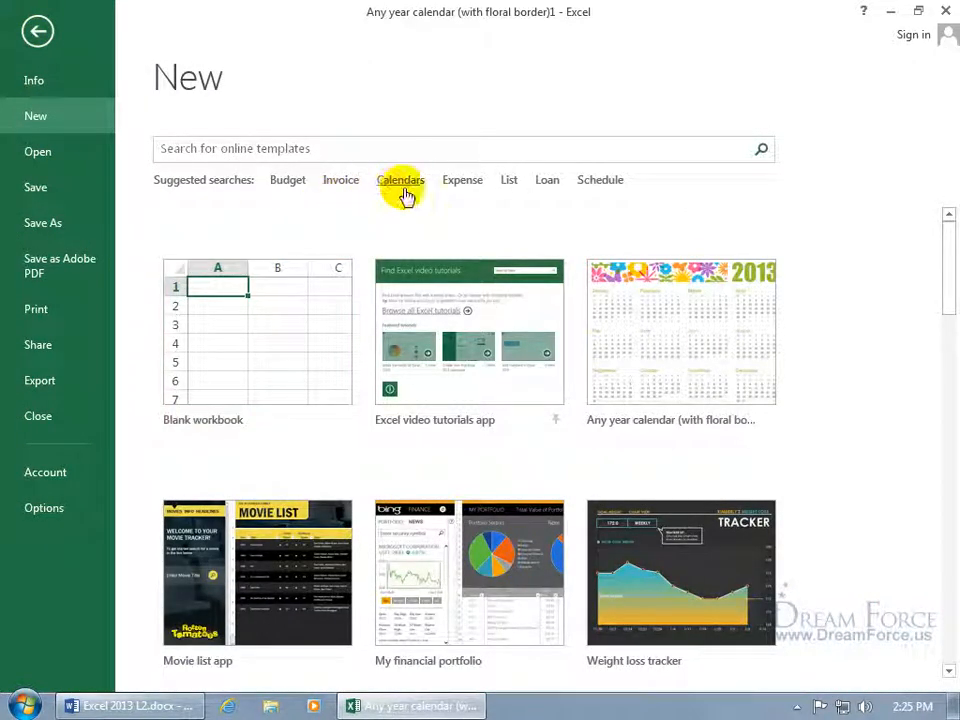
click(313, 150)
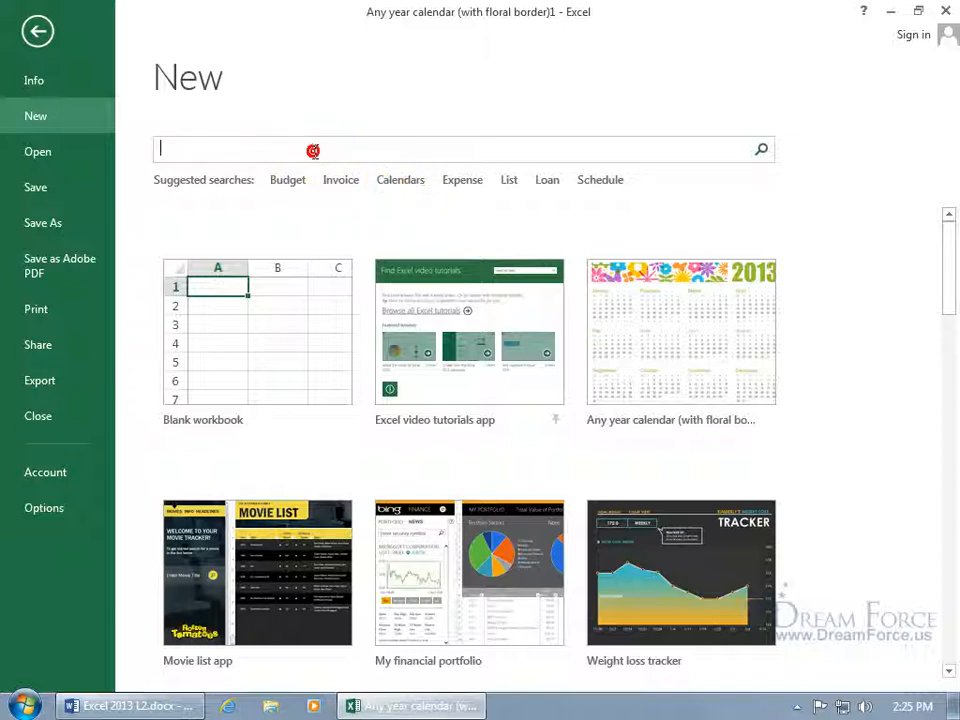
text(invoices)
key(Return)
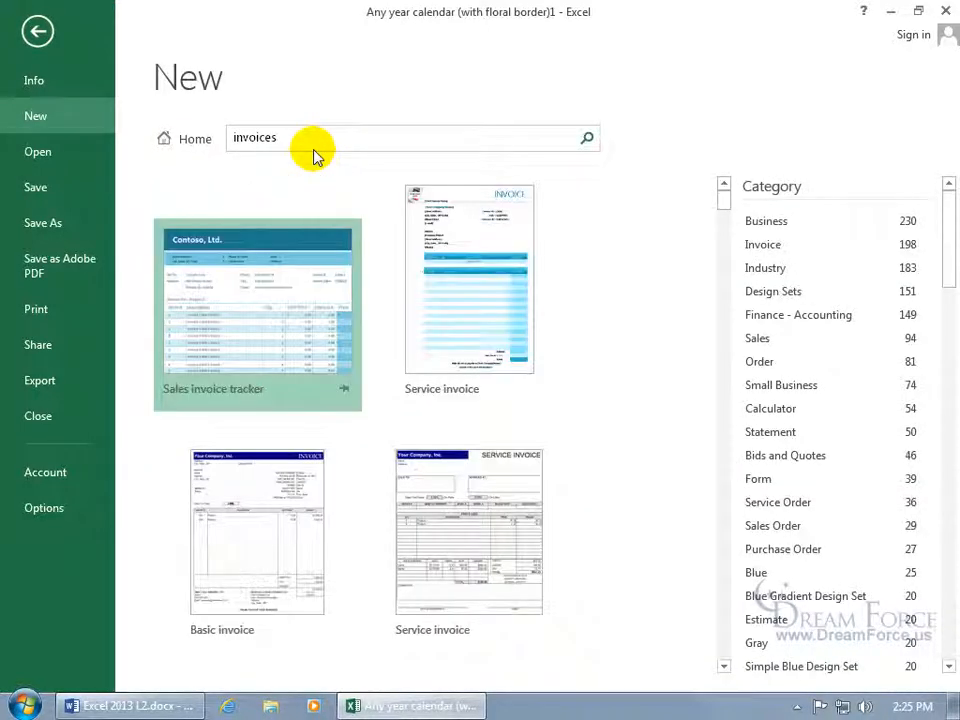
drag(728, 205, 733, 279)
click(466, 272)
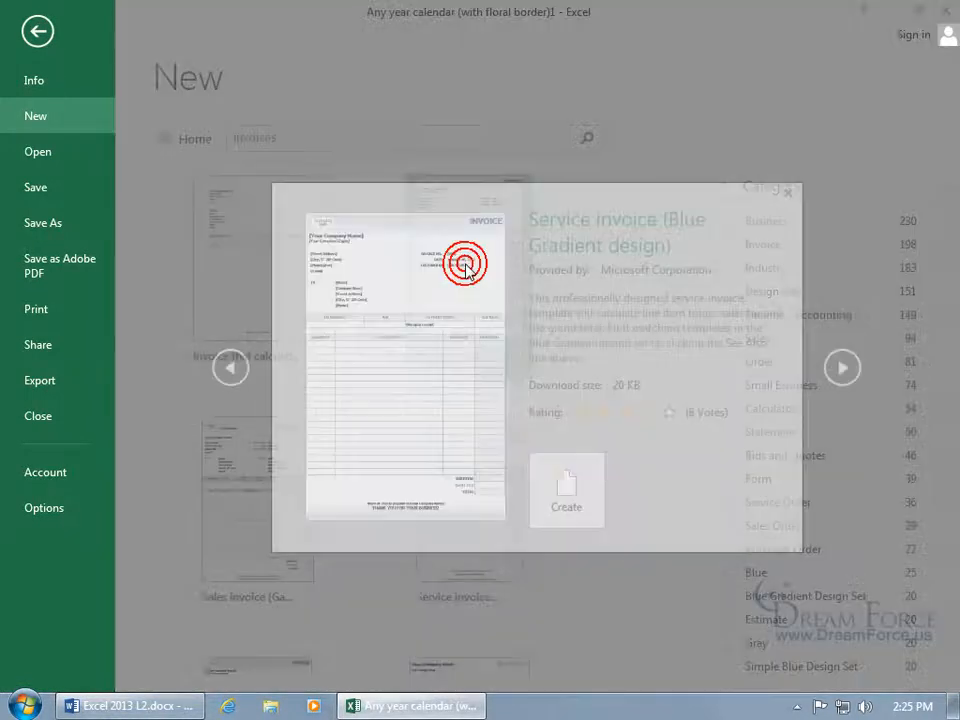
click(583, 462)
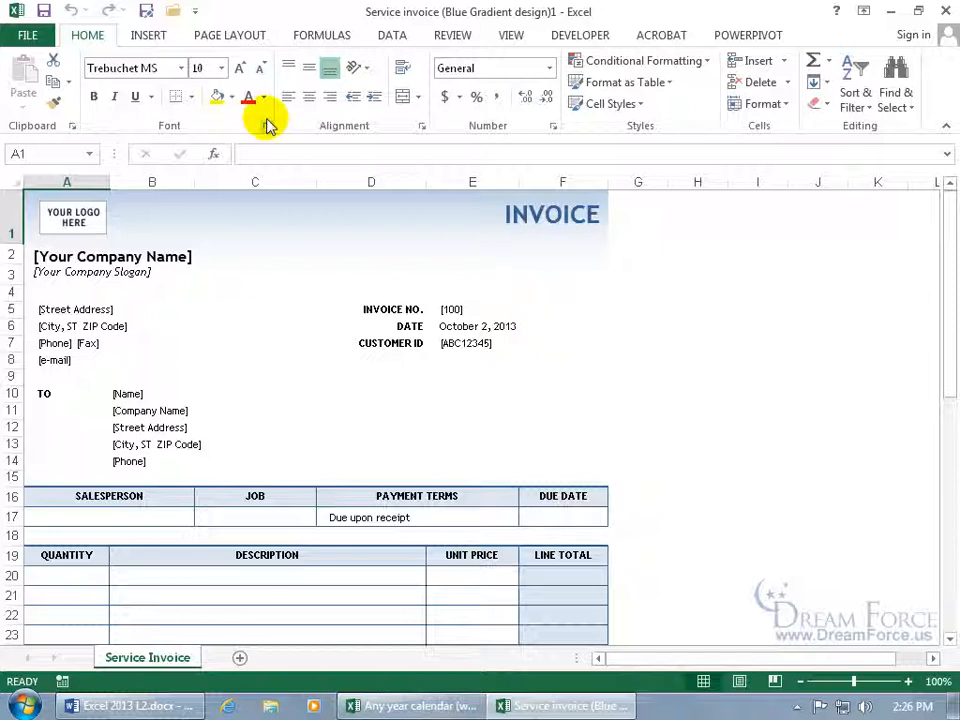
Apply the Facet theme from Page Layout, turning the invoice's blue header green.
click(234, 37)
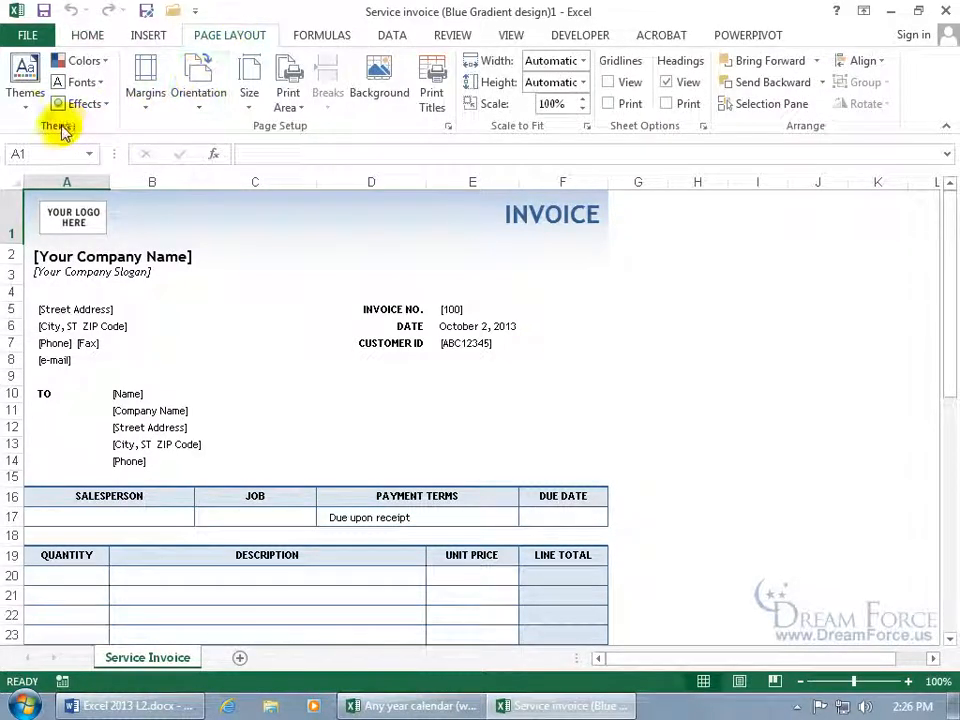
click(22, 88)
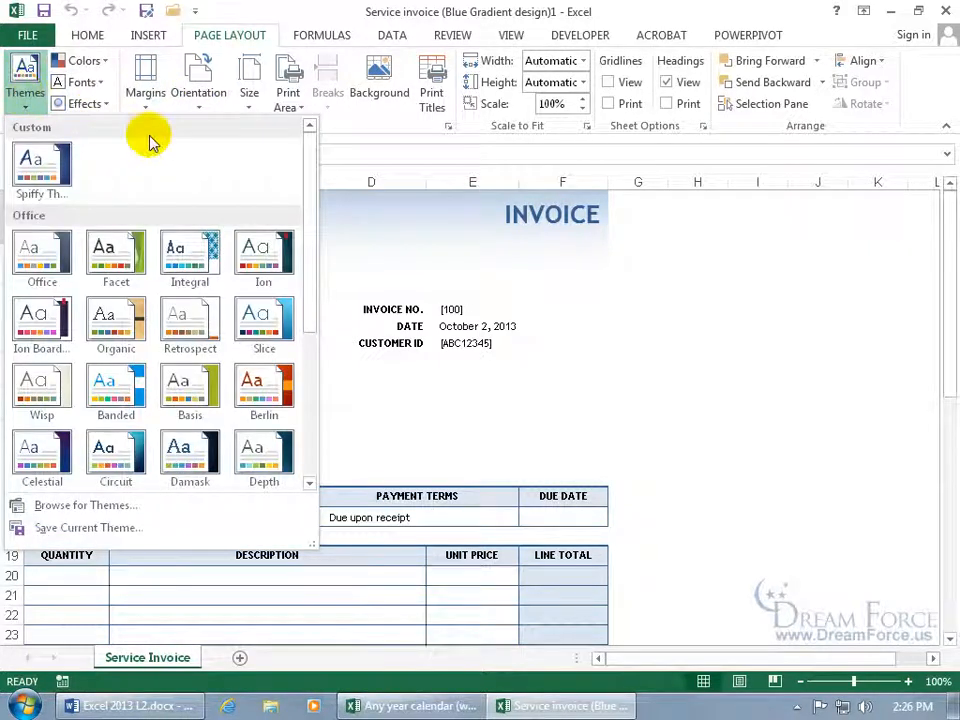
click(130, 262)
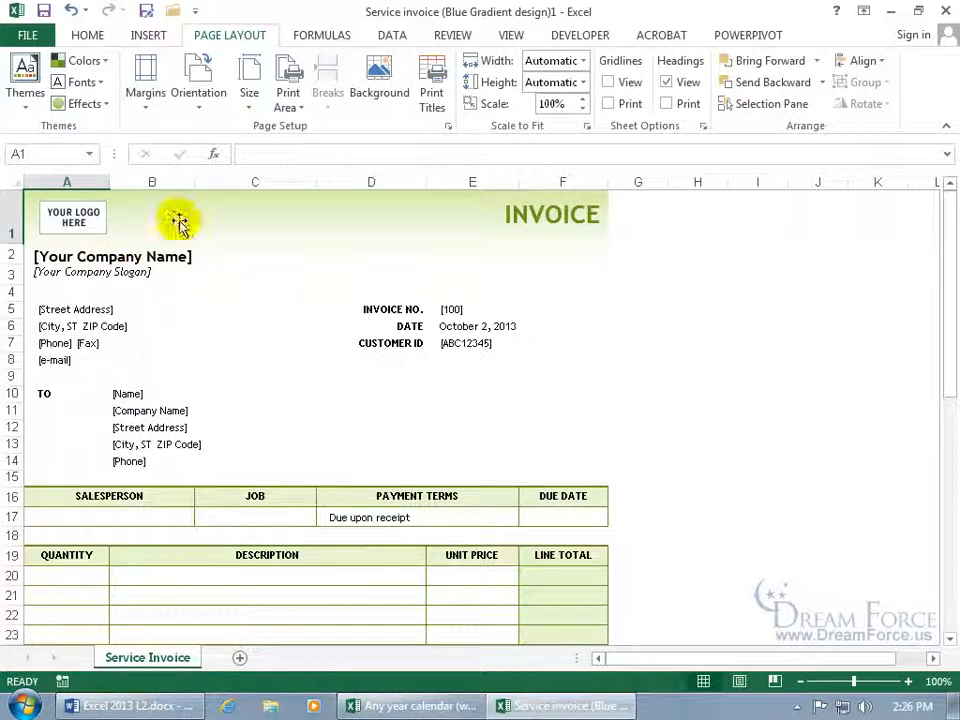
click(82, 82)
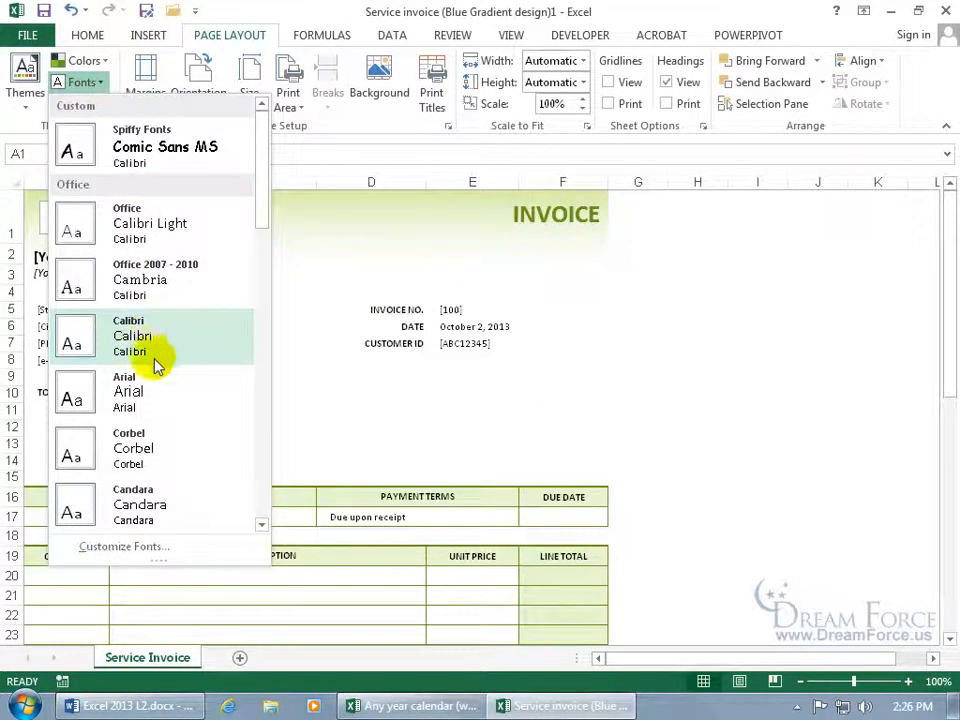
Leave theme fonts unchanged, select the address block A5:B8, and bring up Save As.
click(431, 375)
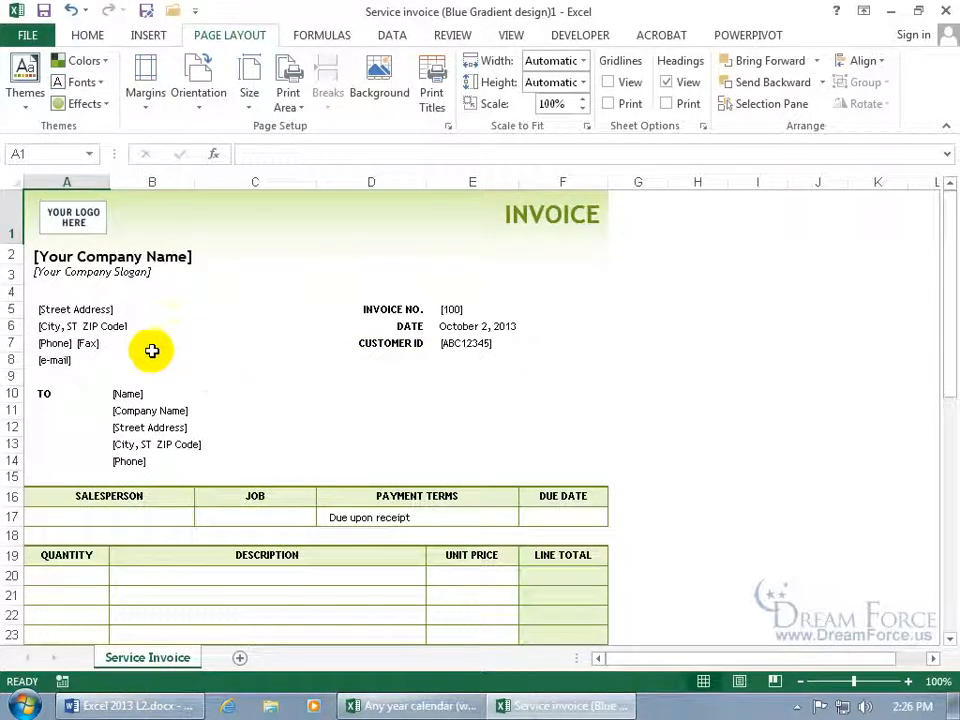
click(101, 309)
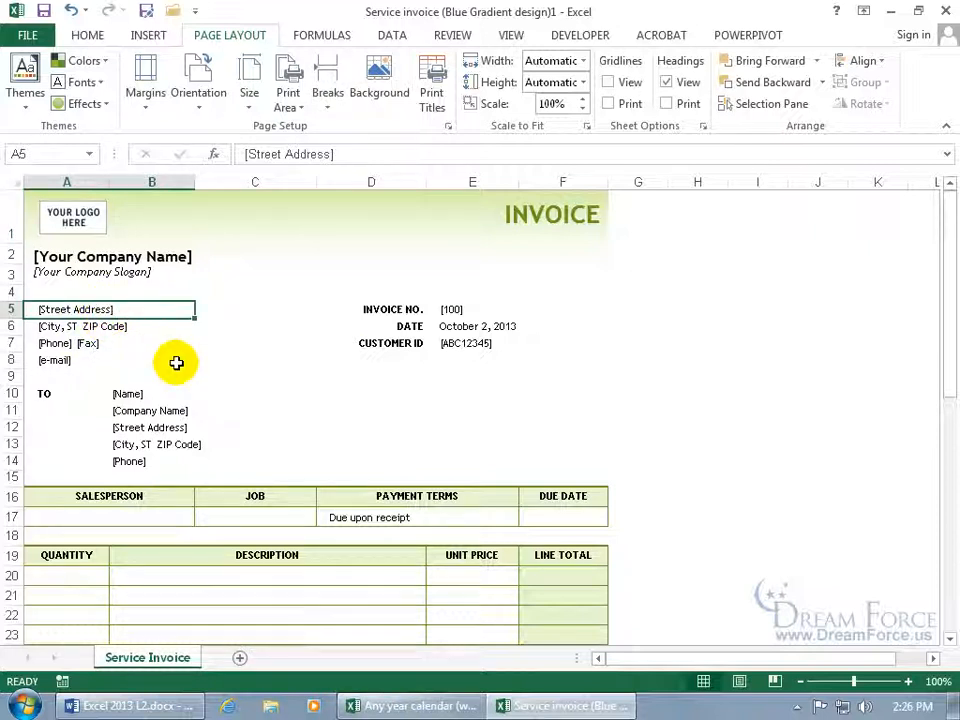
click(133, 331)
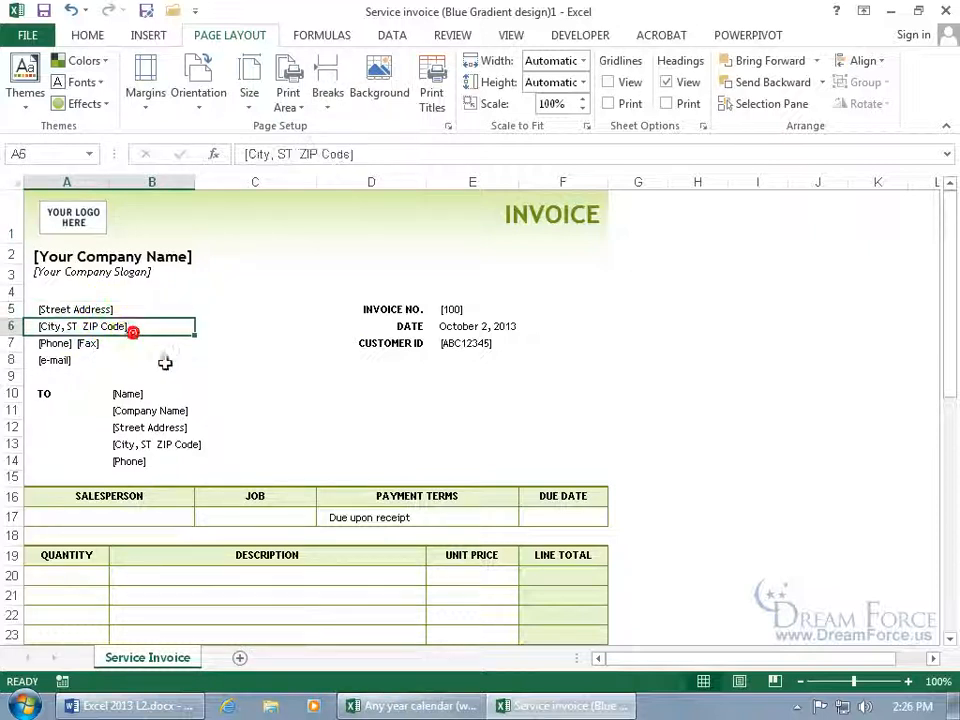
drag(62, 309, 72, 359)
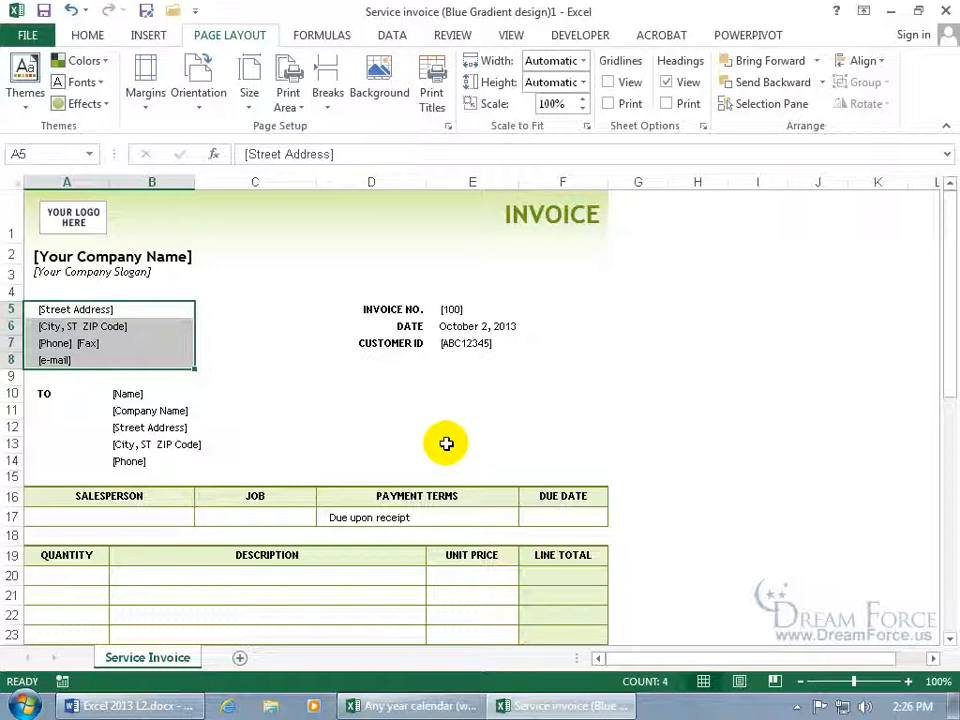
click(45, 12)
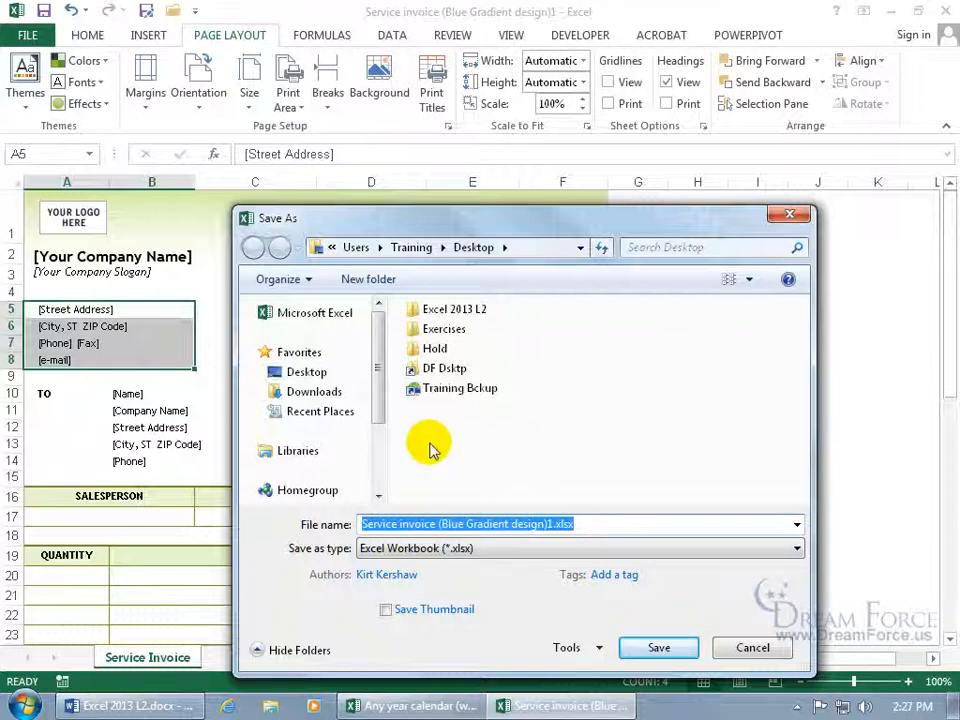
Point the Save As dialog at the Desktop, then cancel without saving.
click(310, 371)
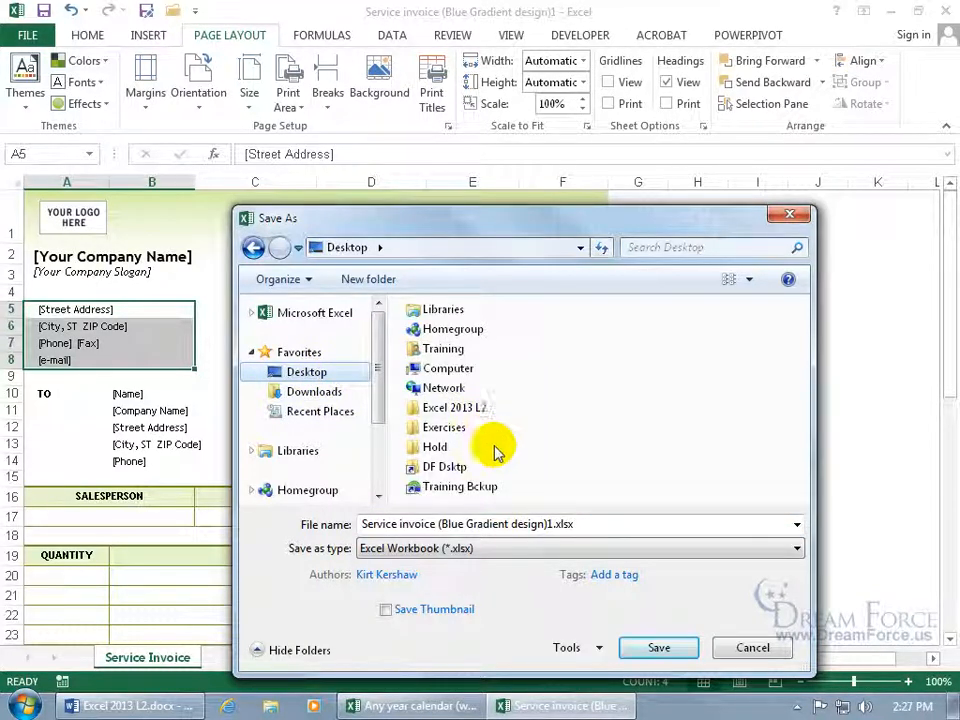
click(750, 645)
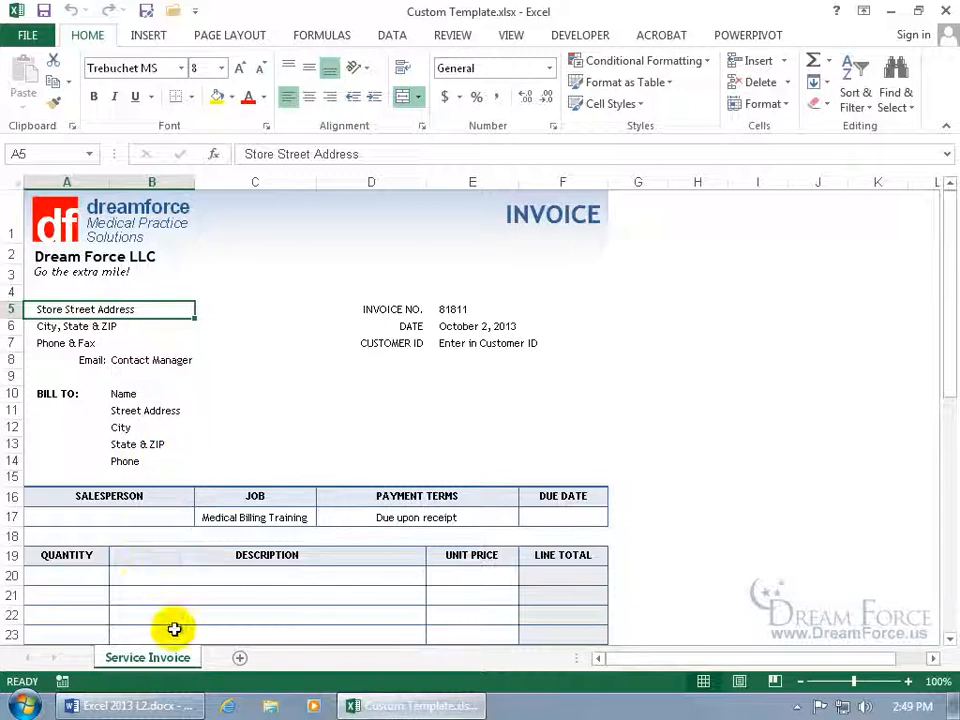
Delete invoice number 81811 from cell E5 of the Dream Force invoice.
scroll(174, 628, down, 5)
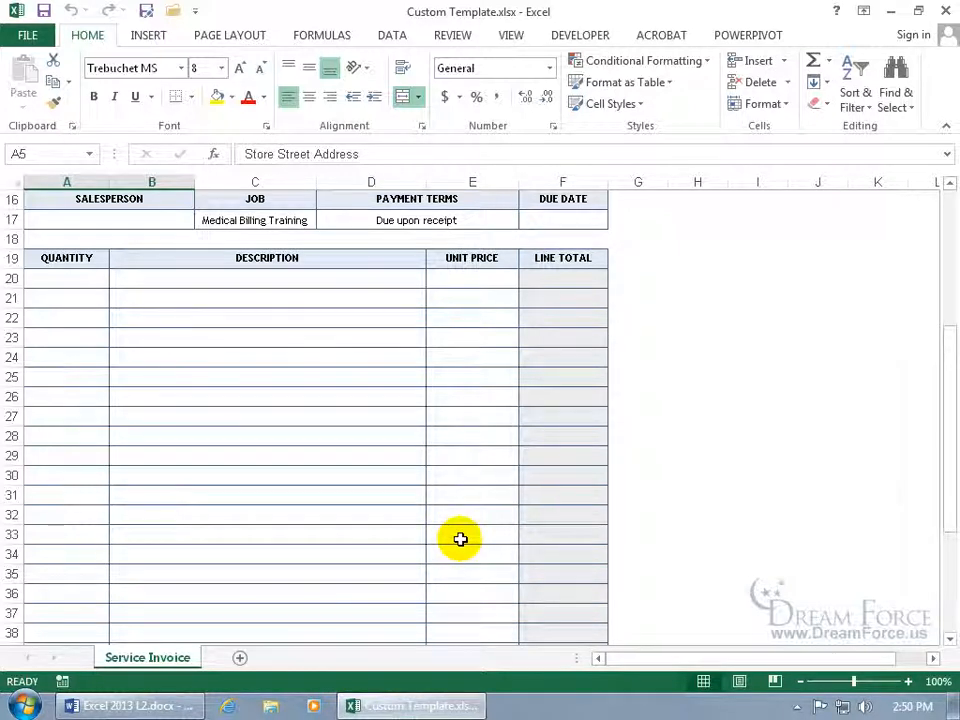
drag(945, 465, 949, 321)
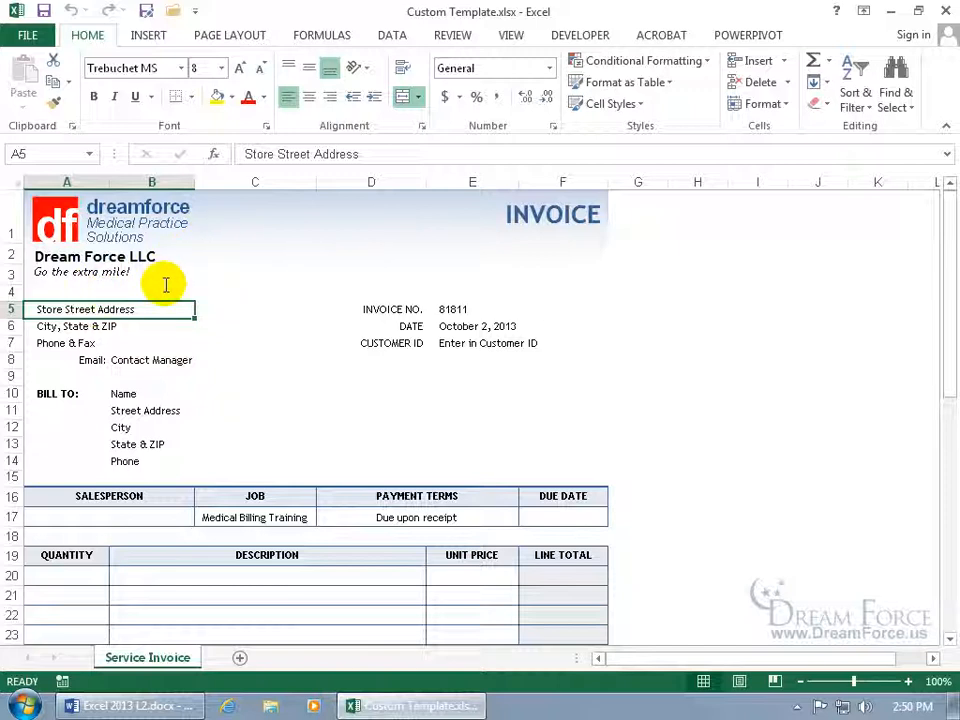
click(438, 311)
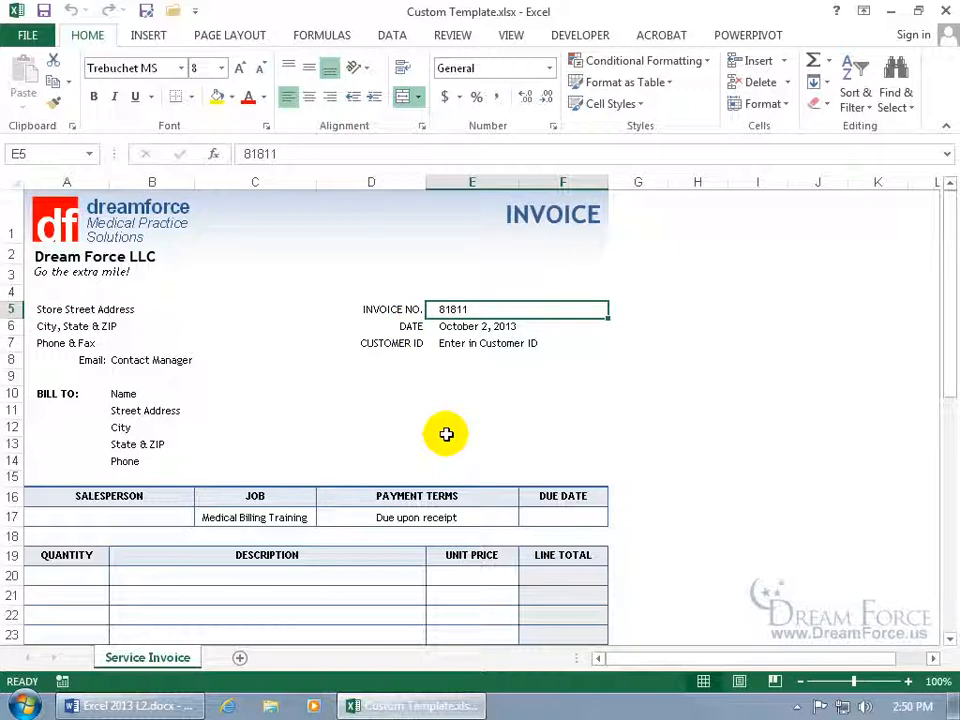
key(Delete)
click(340, 393)
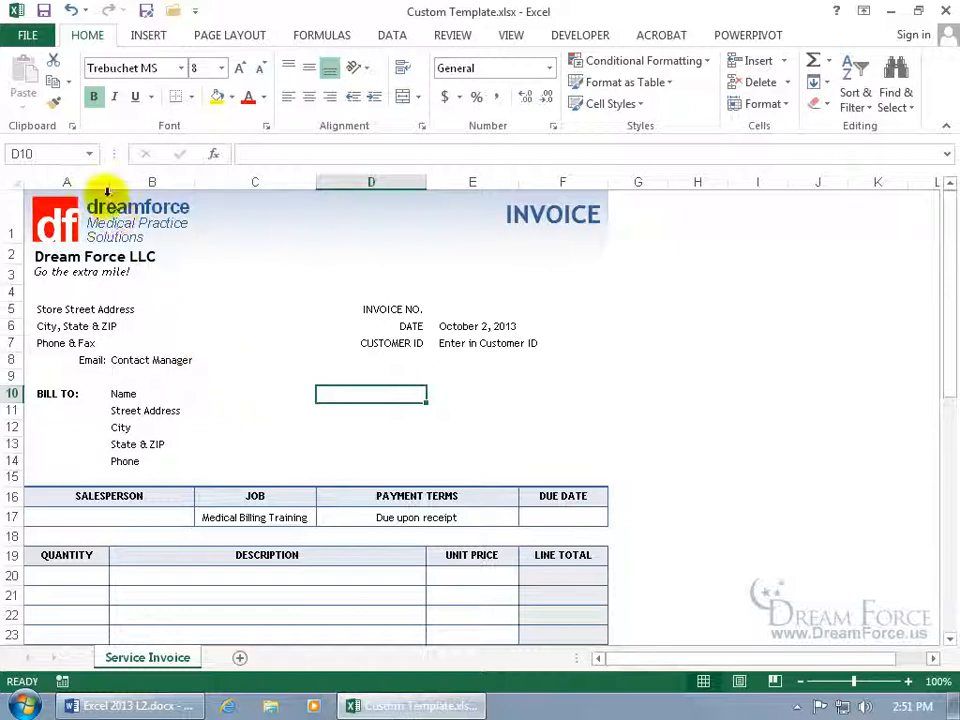
Open Save As and view the file formats, then cancel back to the invoice.
click(27, 35)
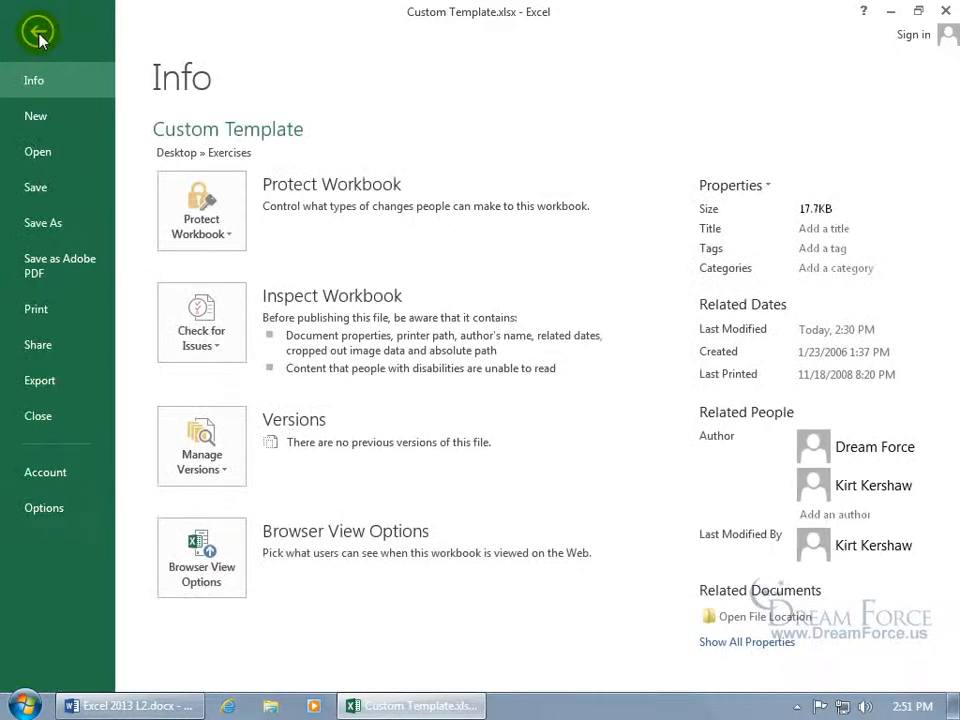
click(42, 224)
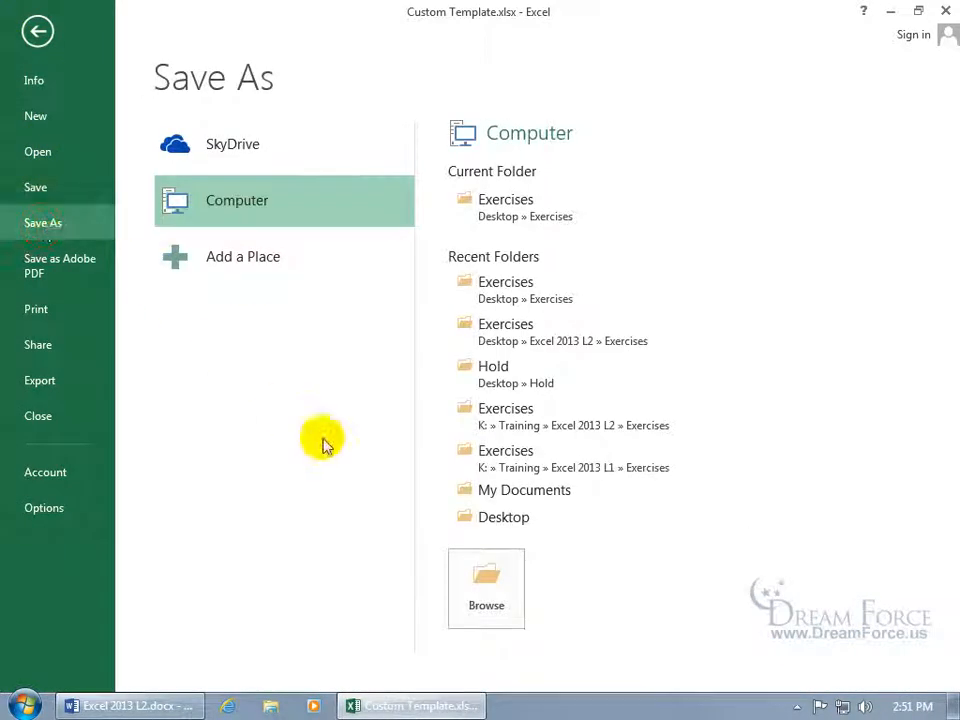
click(490, 590)
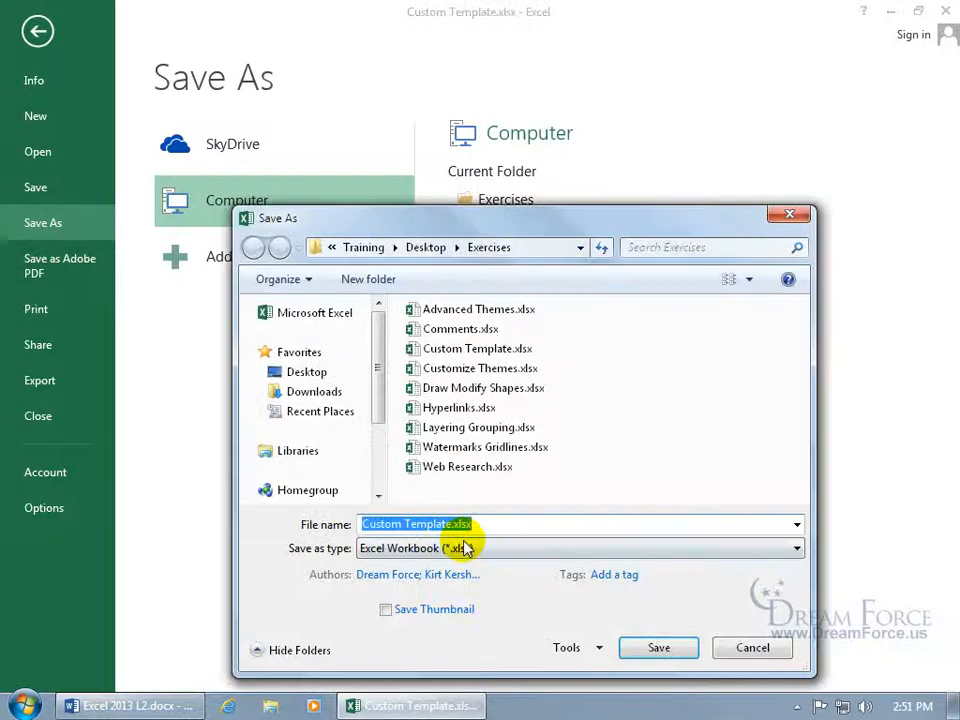
click(441, 549)
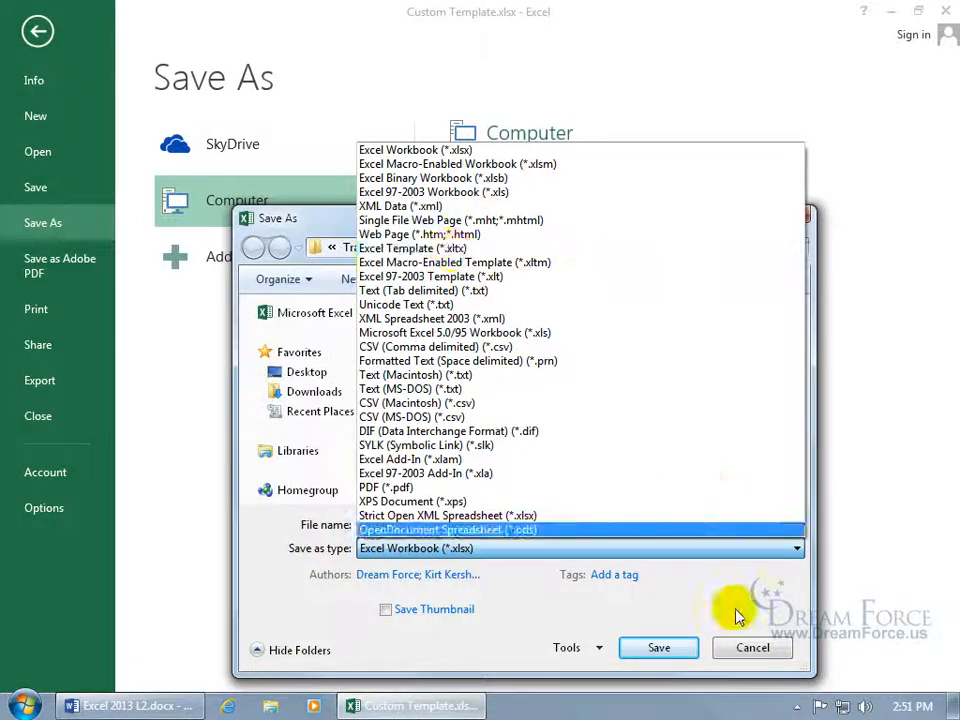
click(755, 651)
click(755, 651)
click(36, 31)
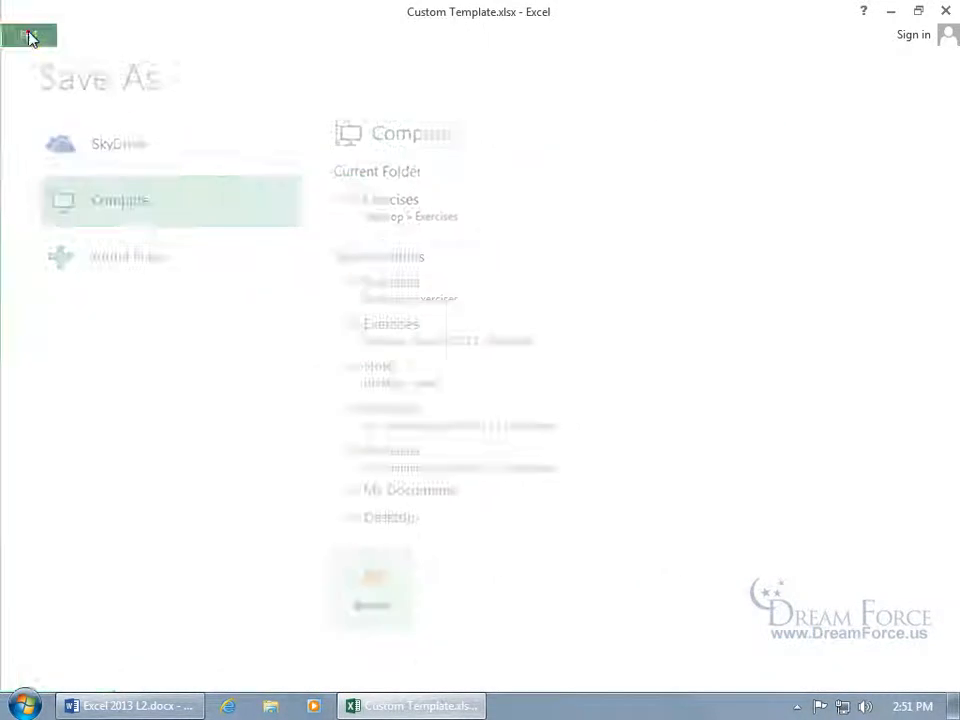
Save the invoice as Excel Template 'My Spiffy Invoice' (.xltx) and close Excel.
click(146, 12)
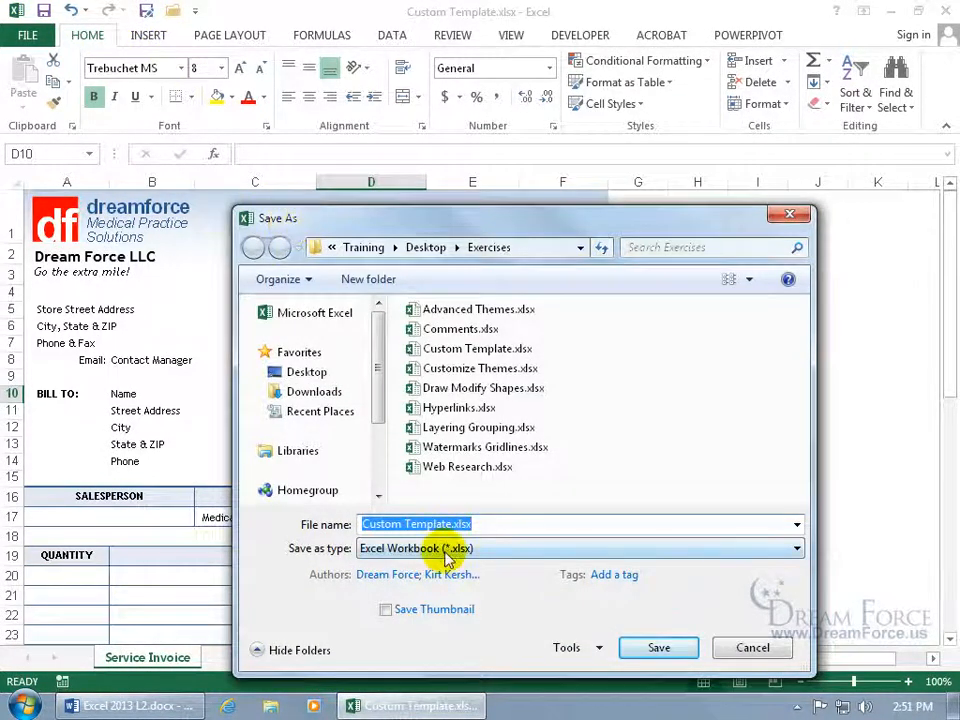
click(415, 549)
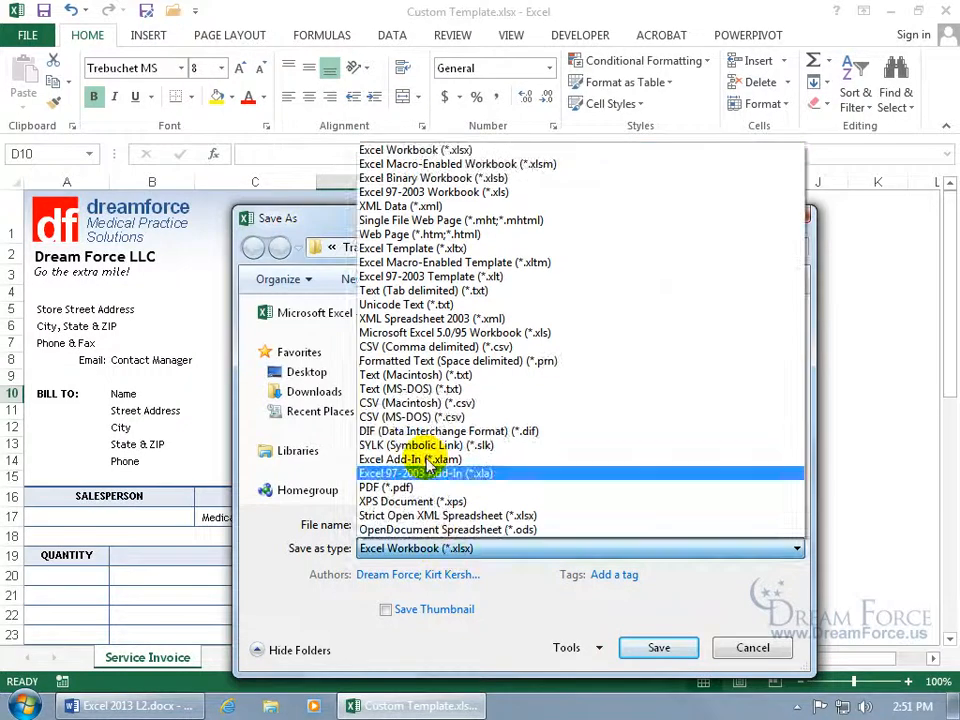
click(405, 248)
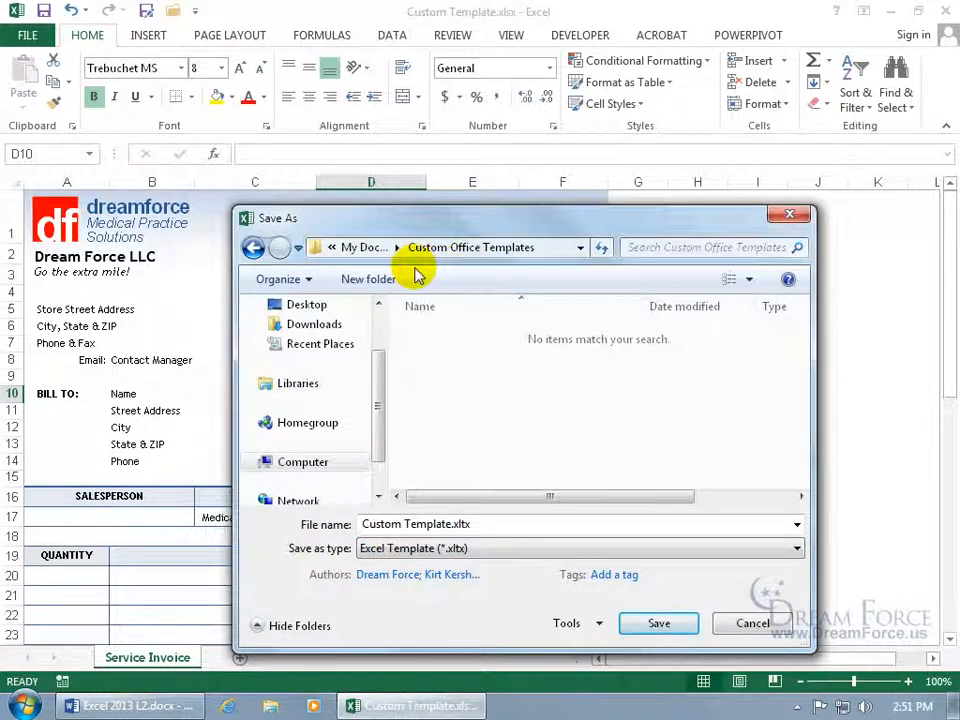
click(466, 523)
text(My Spiffy Invoice)
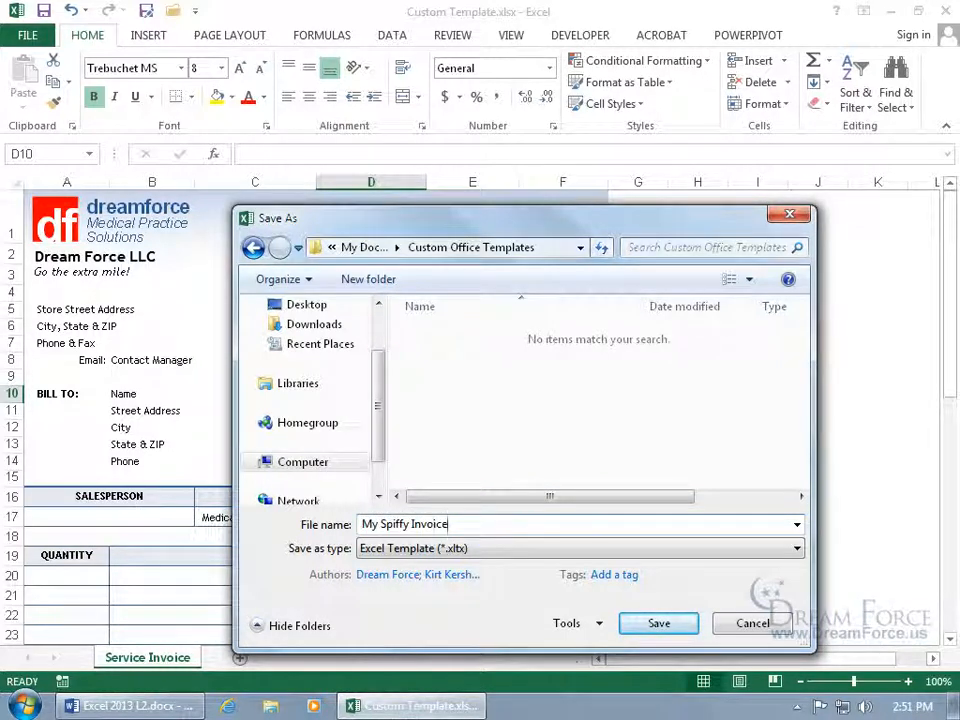
key(Return)
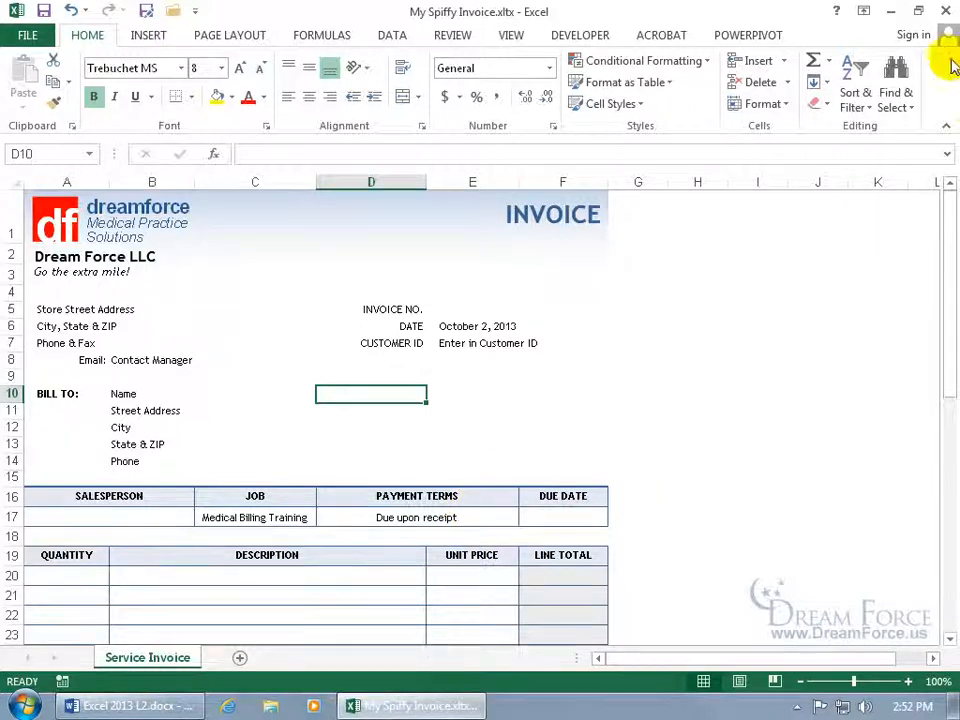
click(944, 11)
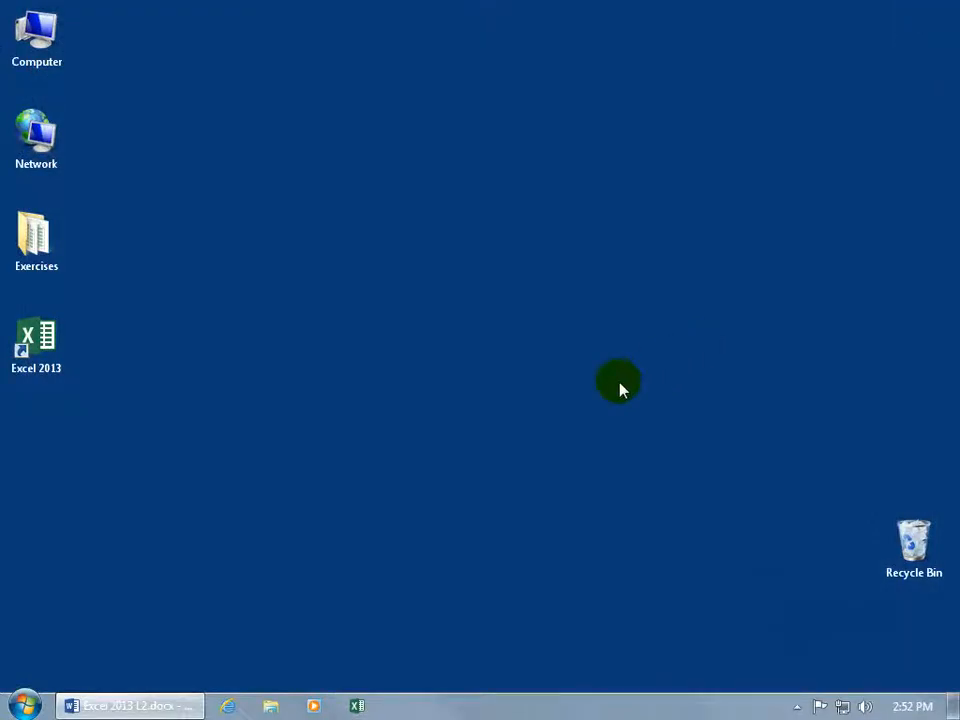
Relaunch Excel 2013 and show the Personal templates on the New page.
double_click(38, 337)
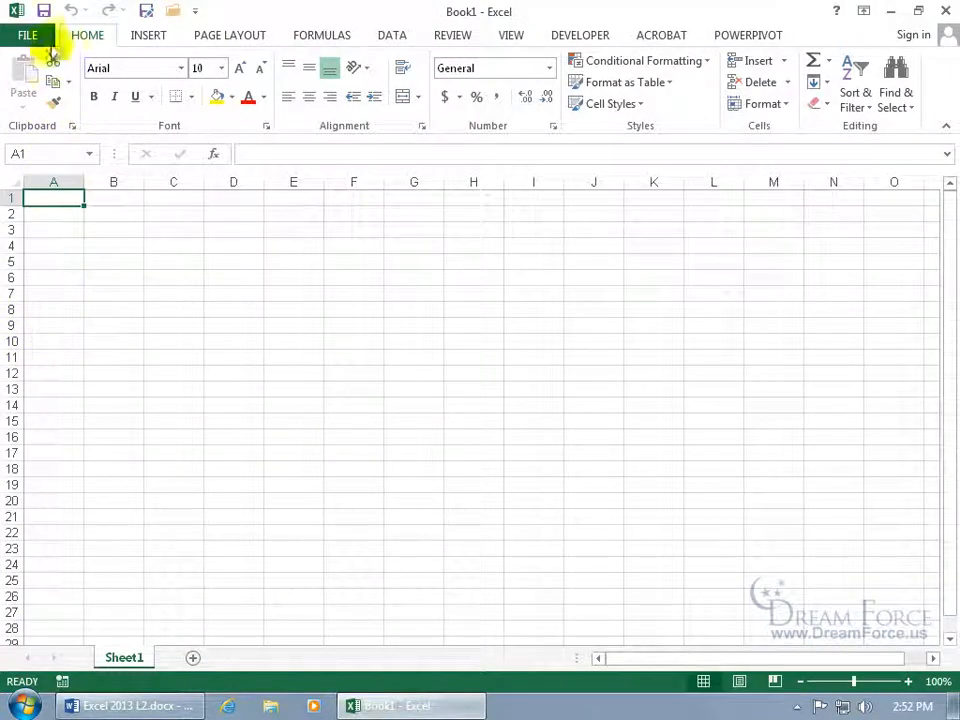
click(44, 37)
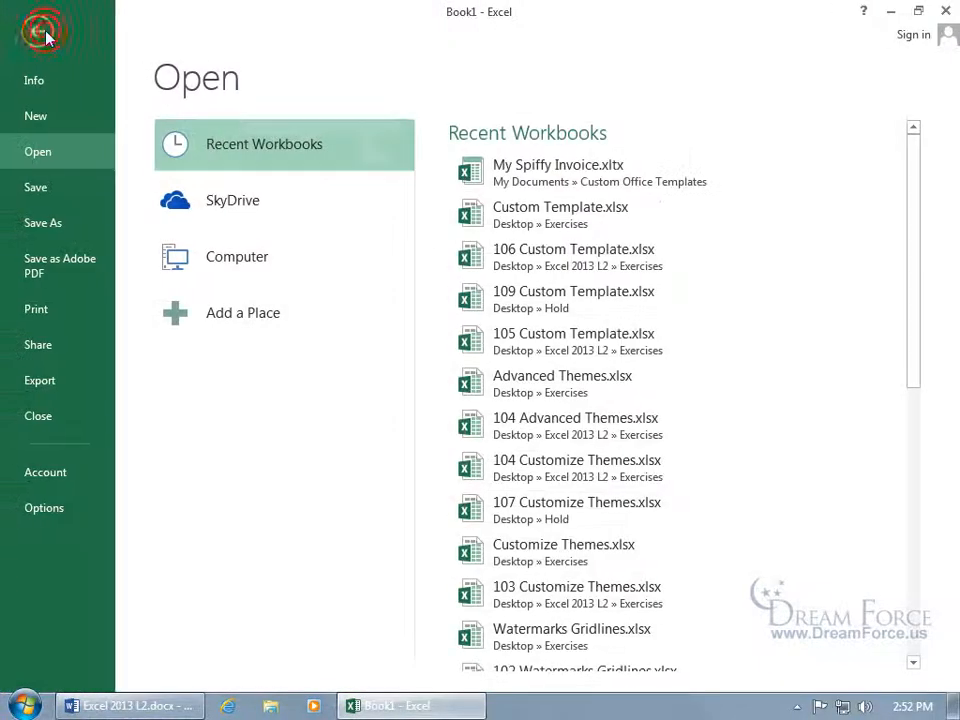
click(35, 117)
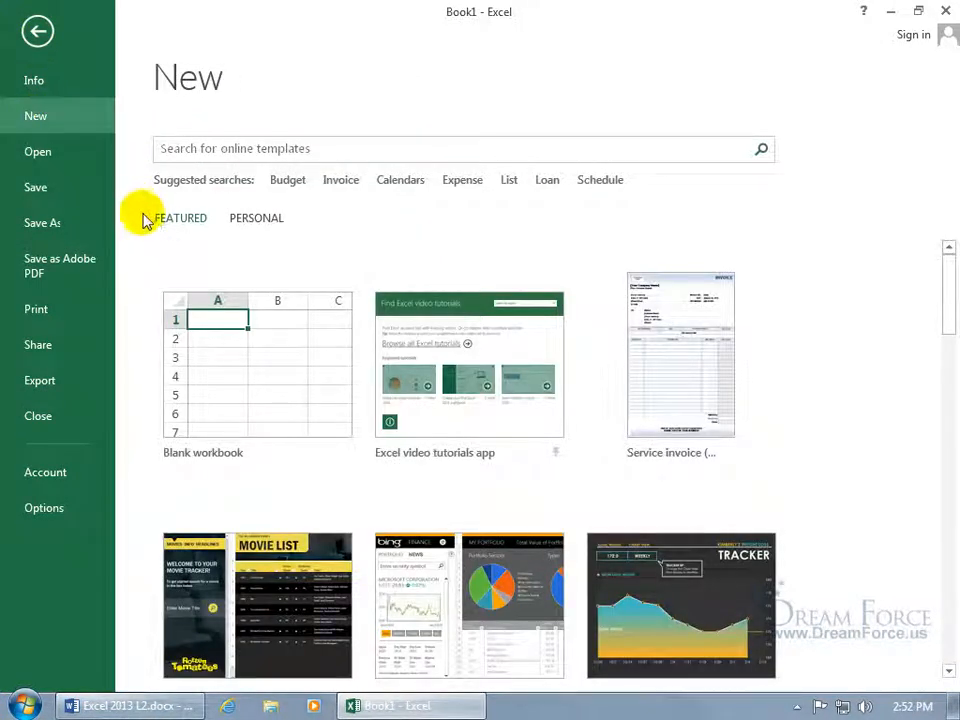
click(251, 221)
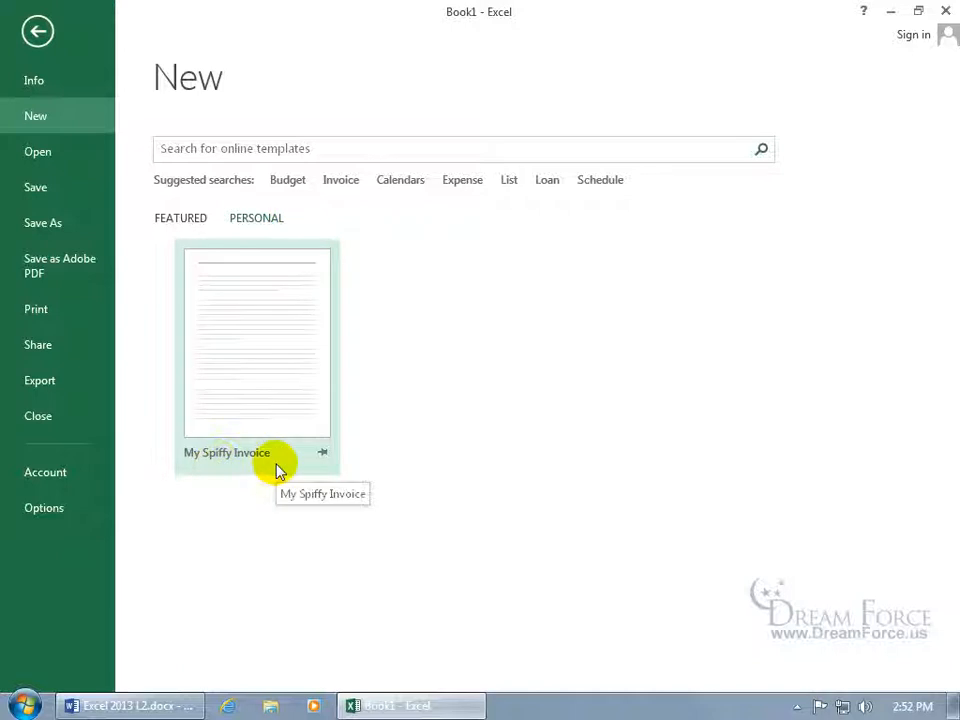
Create a workbook from My Spiffy Invoice, check fields B10–B13, and bring up Save As.
click(260, 345)
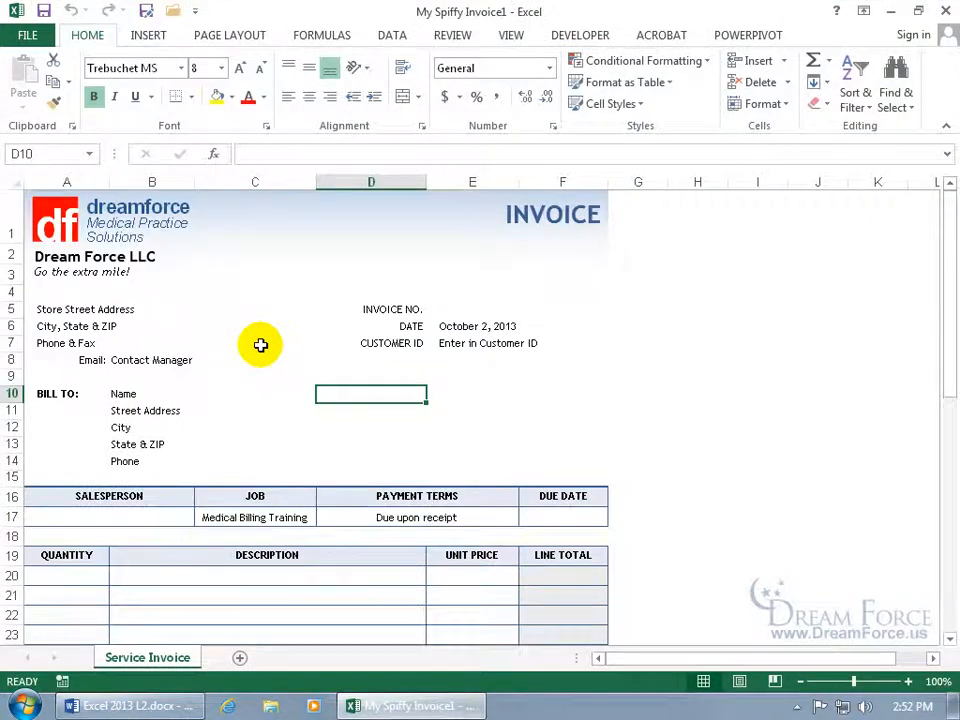
click(167, 394)
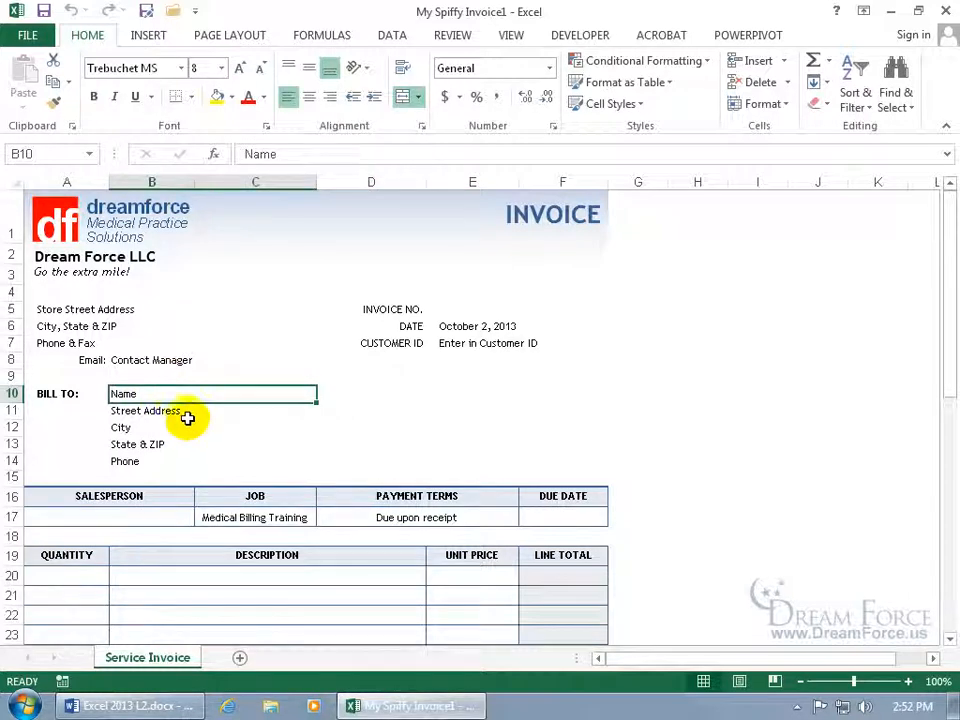
click(174, 429)
click(171, 448)
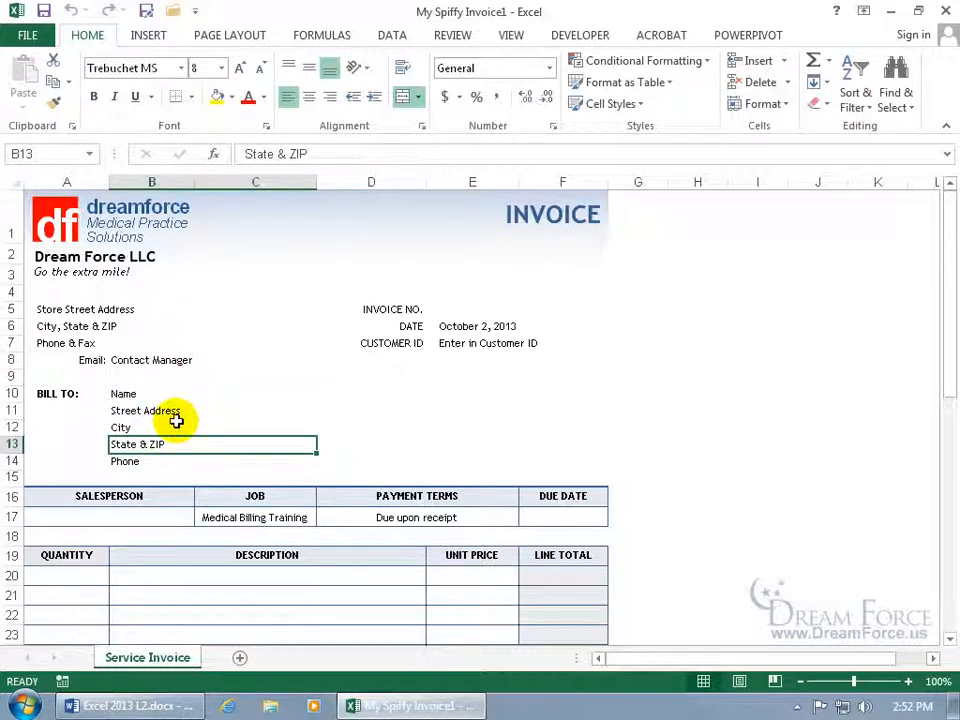
scroll(246, 577, down, 3)
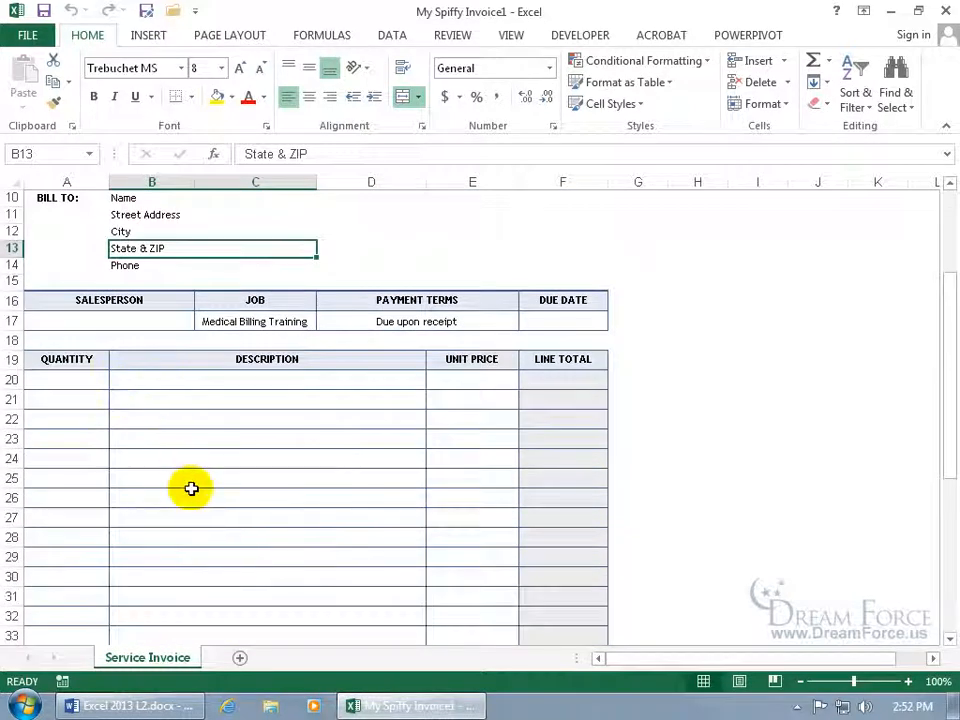
scroll(950, 240, up, 3)
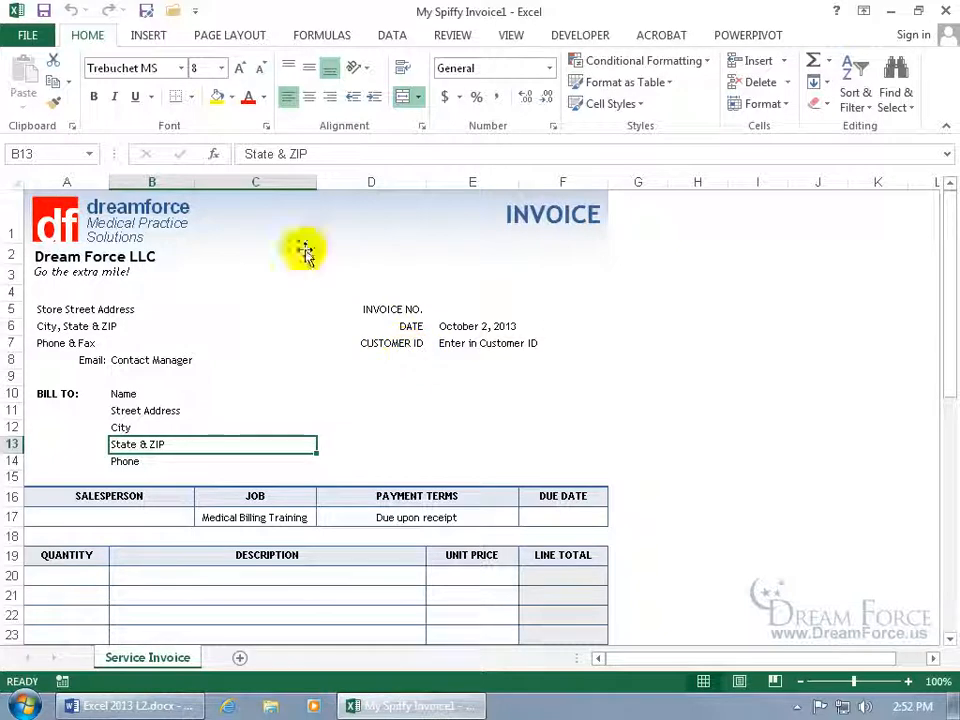
click(44, 11)
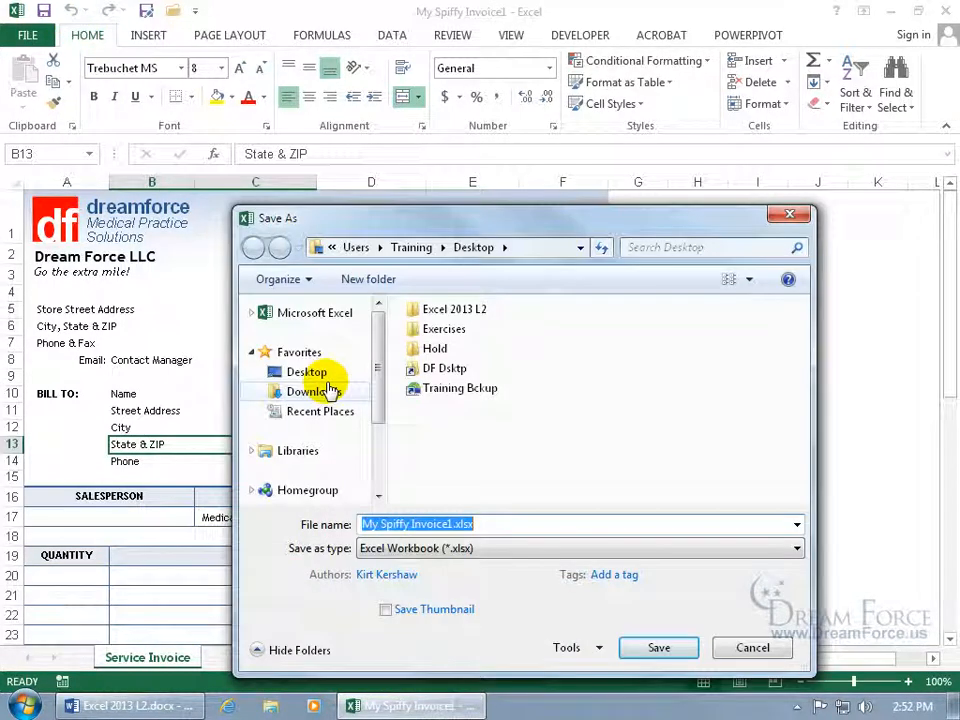
Switch the save type to Excel Template (*.xltx), then cancel and reopen Save As in Custom Office Templates.
click(455, 552)
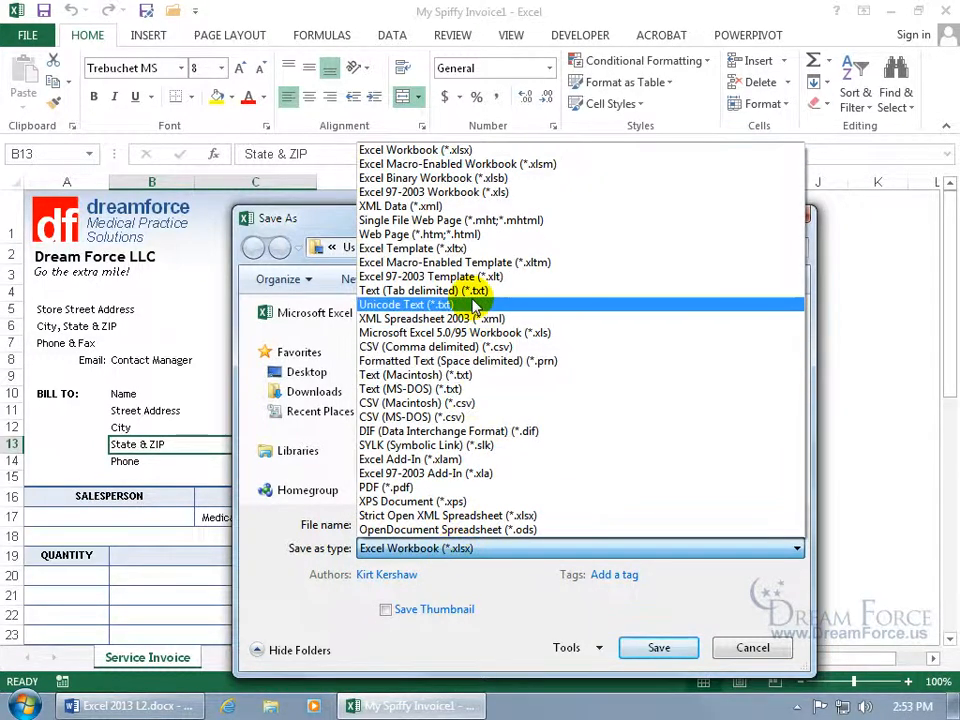
click(464, 250)
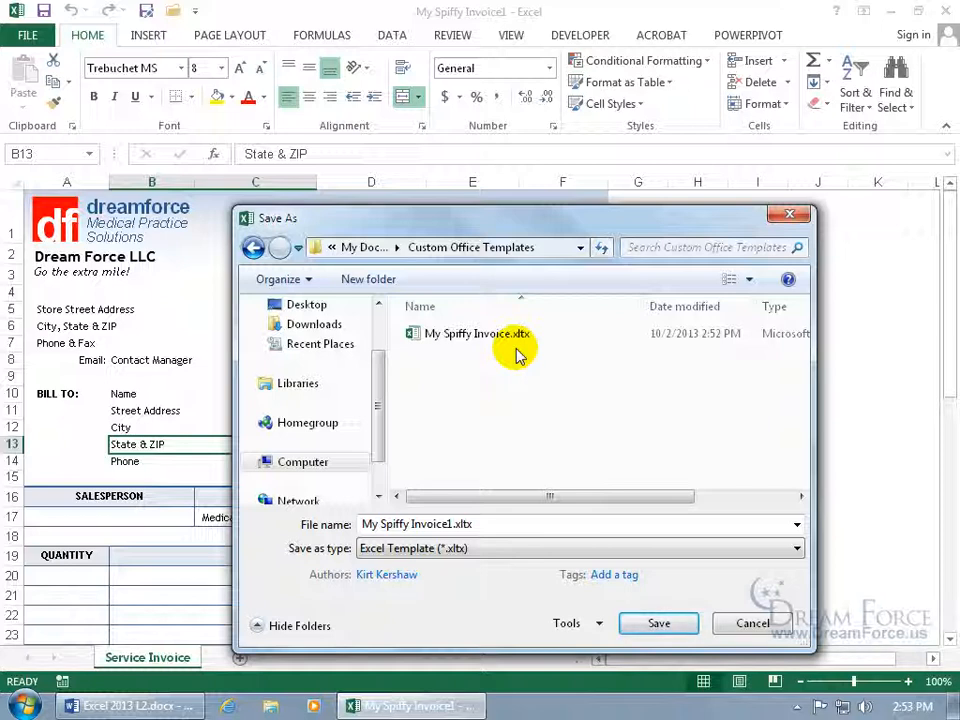
click(748, 624)
click(44, 11)
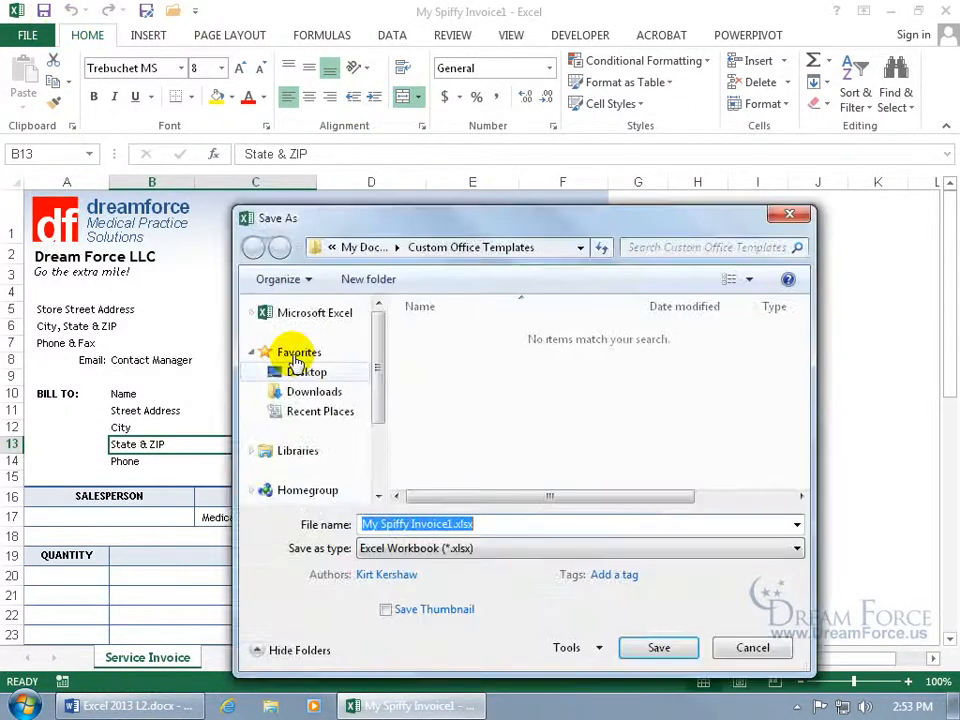
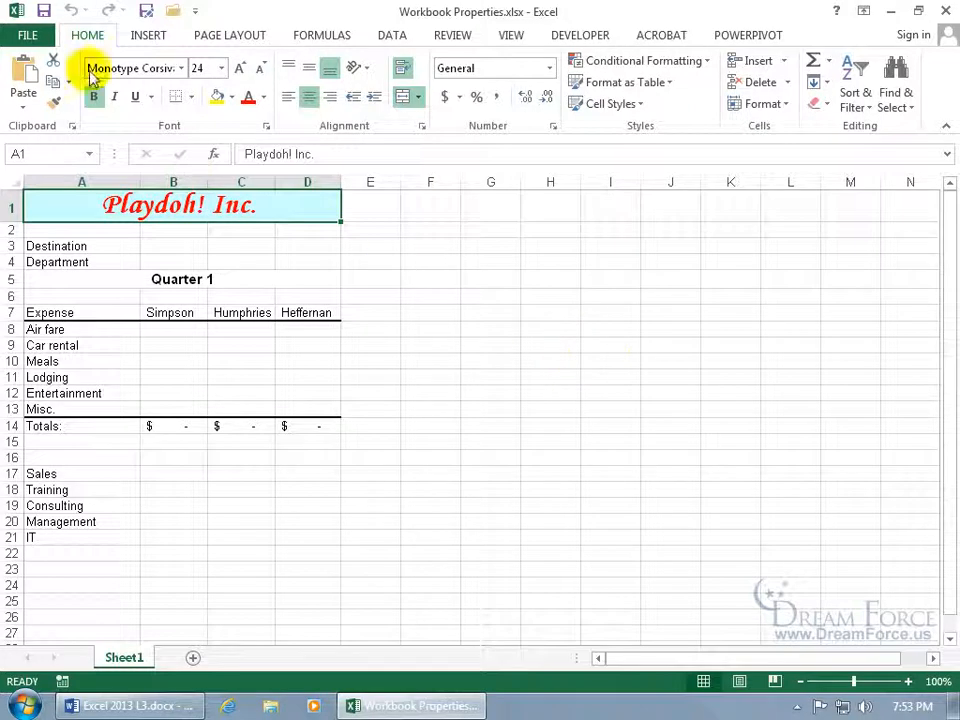
Look over the Title and Tags fields on the Info page, then return to the worksheet.
click(26, 34)
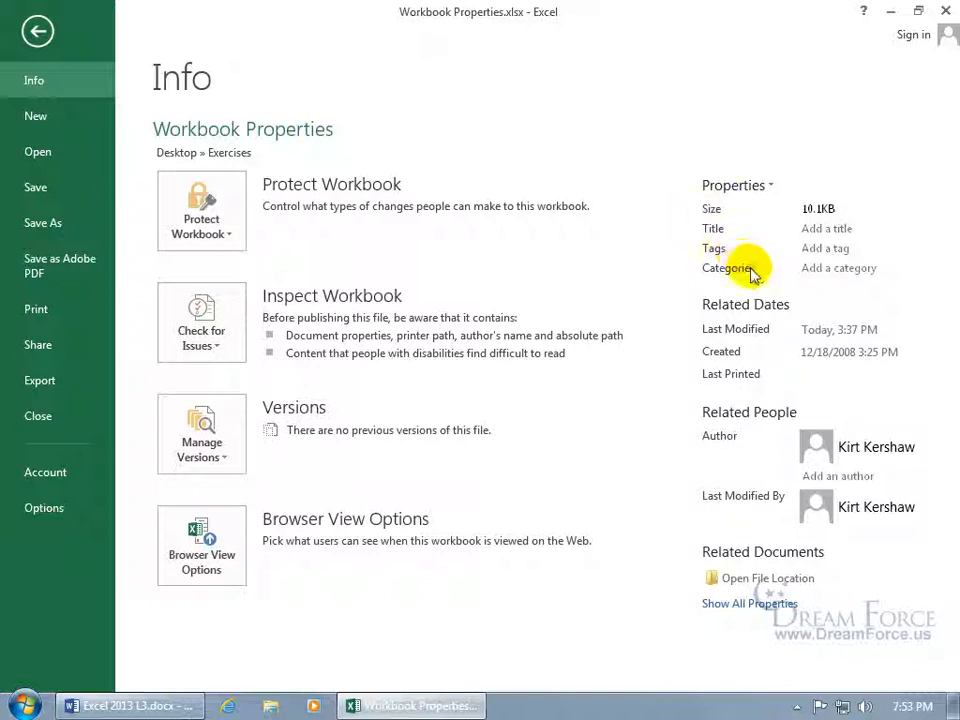
click(816, 228)
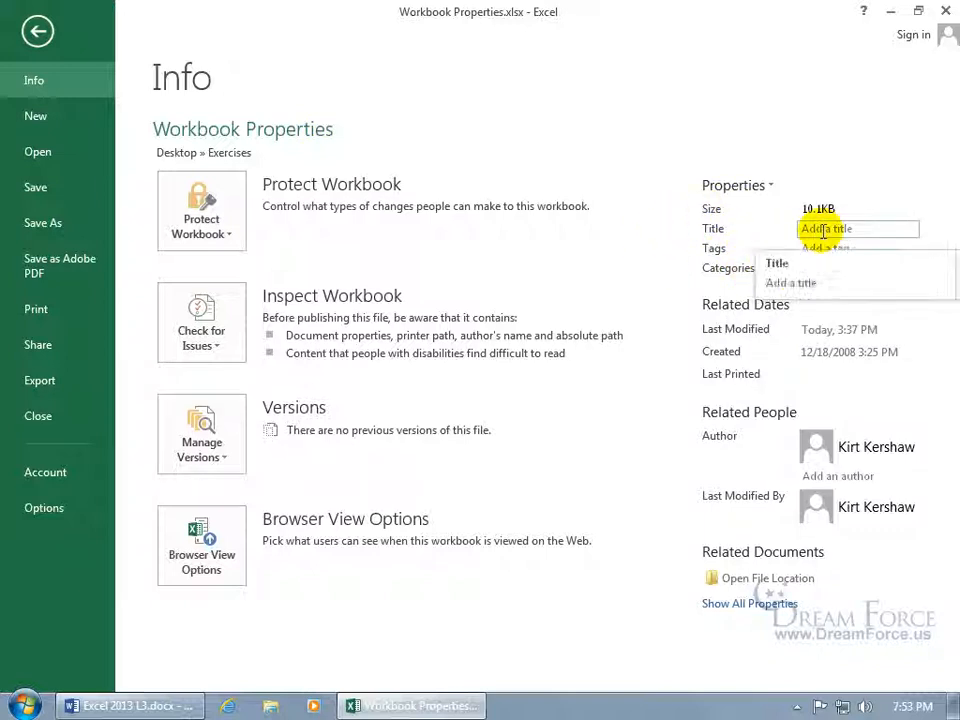
click(824, 249)
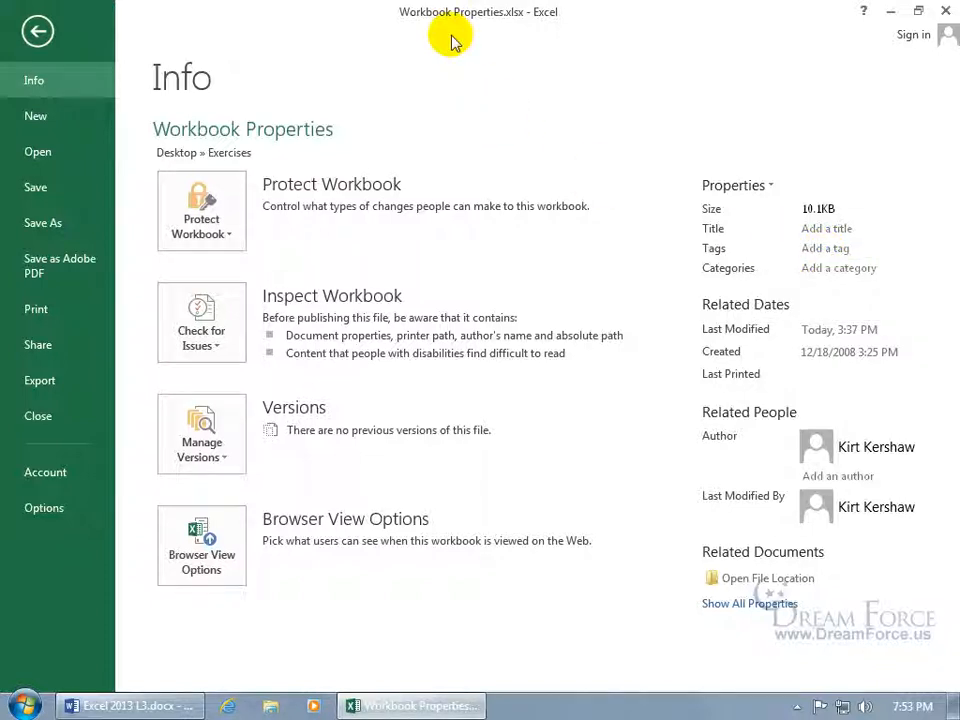
click(40, 30)
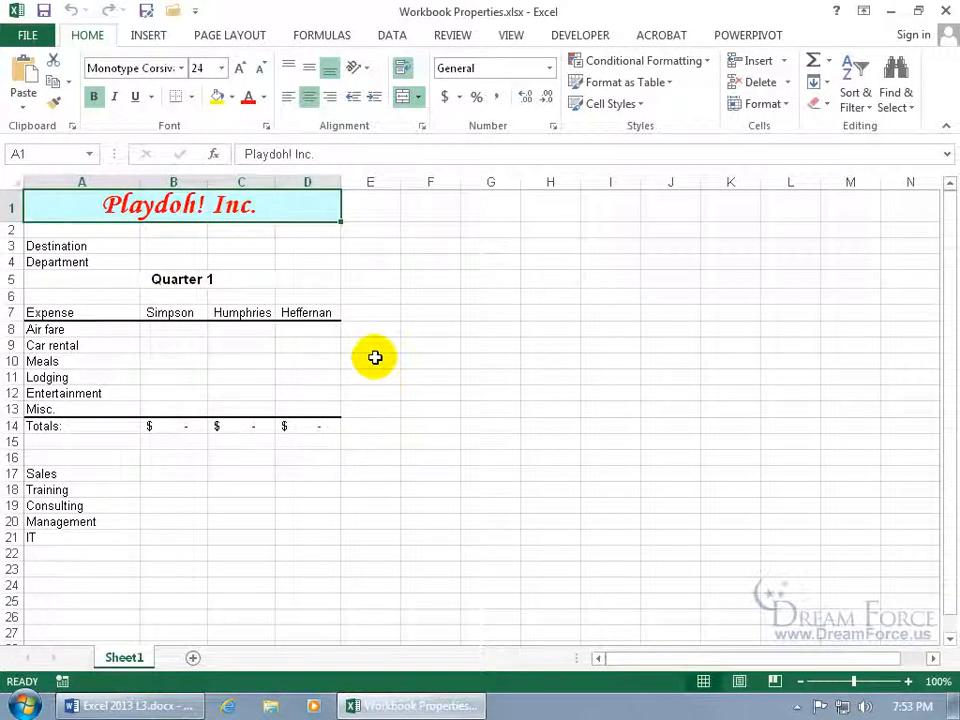
Enter the tags 'gibberflue, bison' and check the author's context menu.
click(34, 36)
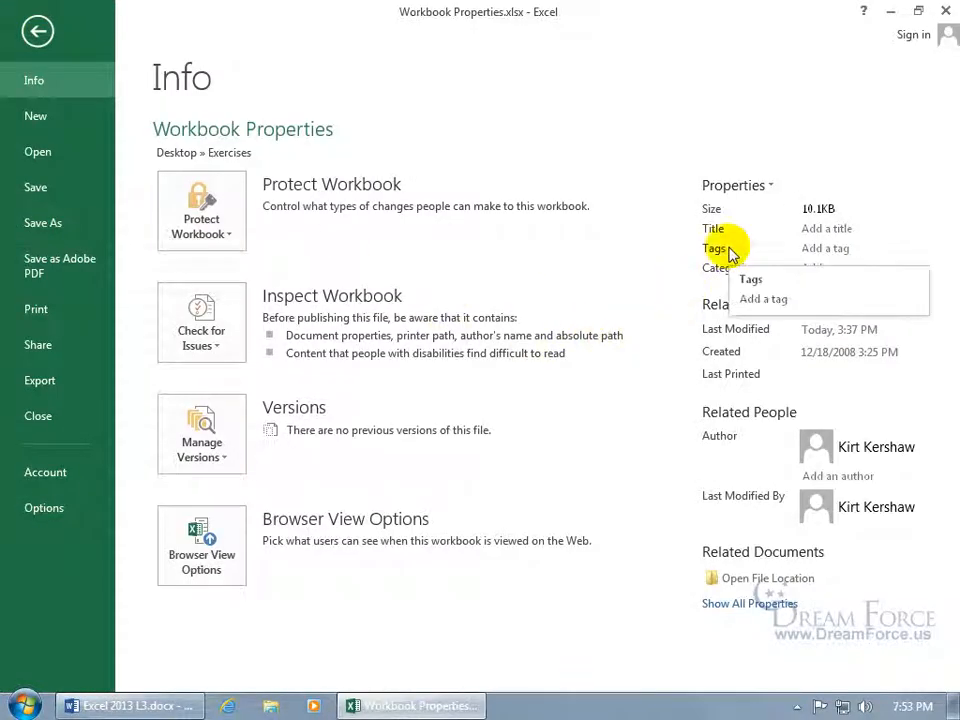
click(820, 250)
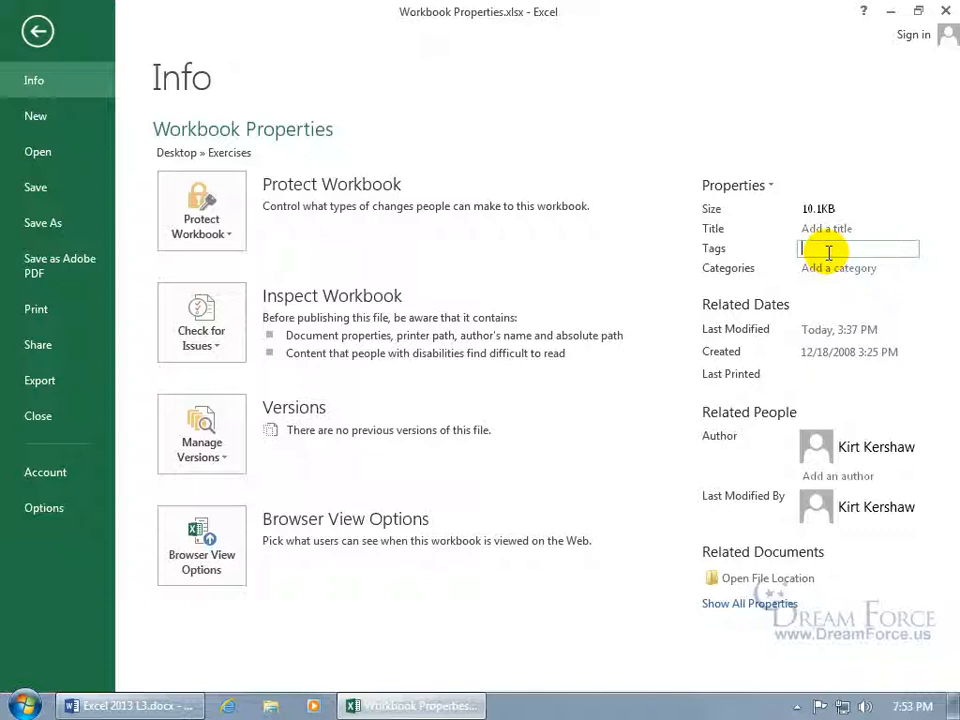
text(gibberflue, bison)
key(ctrl+a)
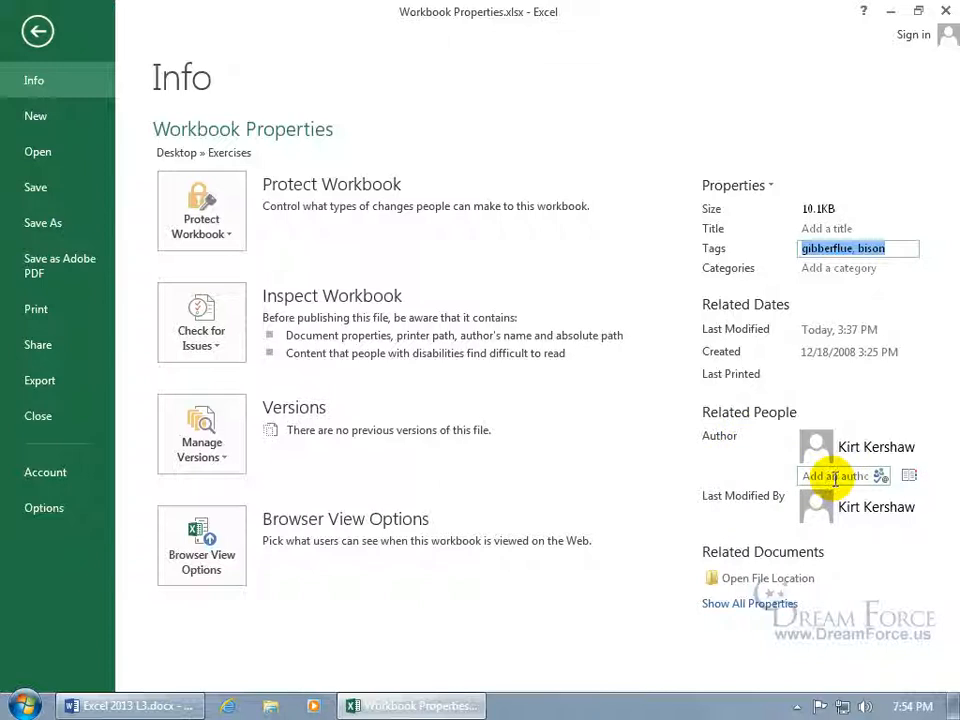
right_click(864, 452)
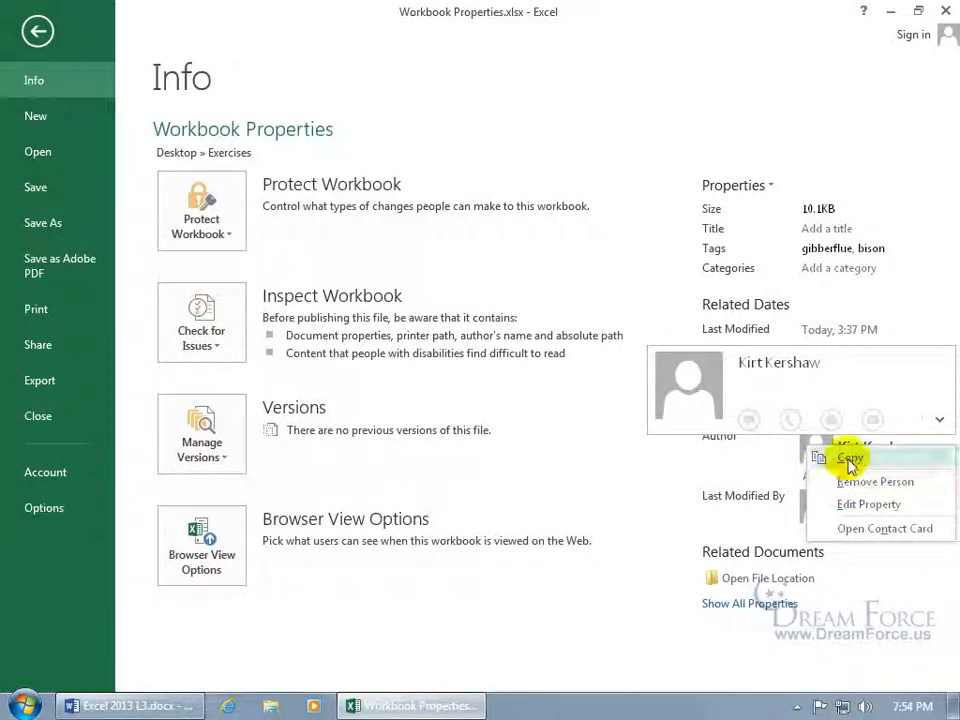
click(674, 484)
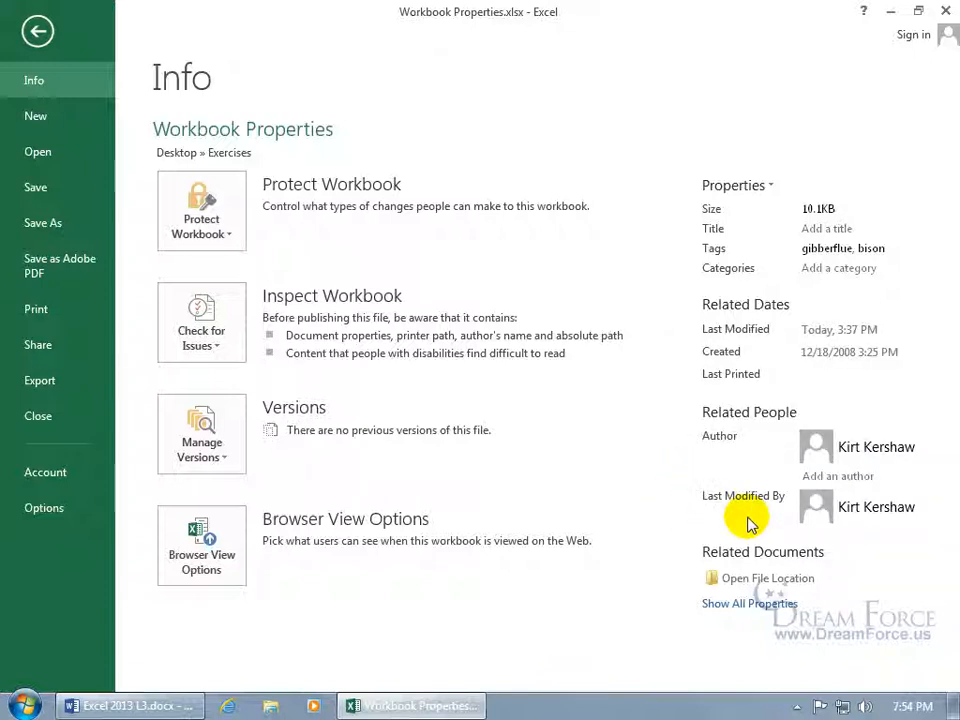
Show all properties, including Company Dream Force LLC, and open the Properties dropdown.
click(748, 605)
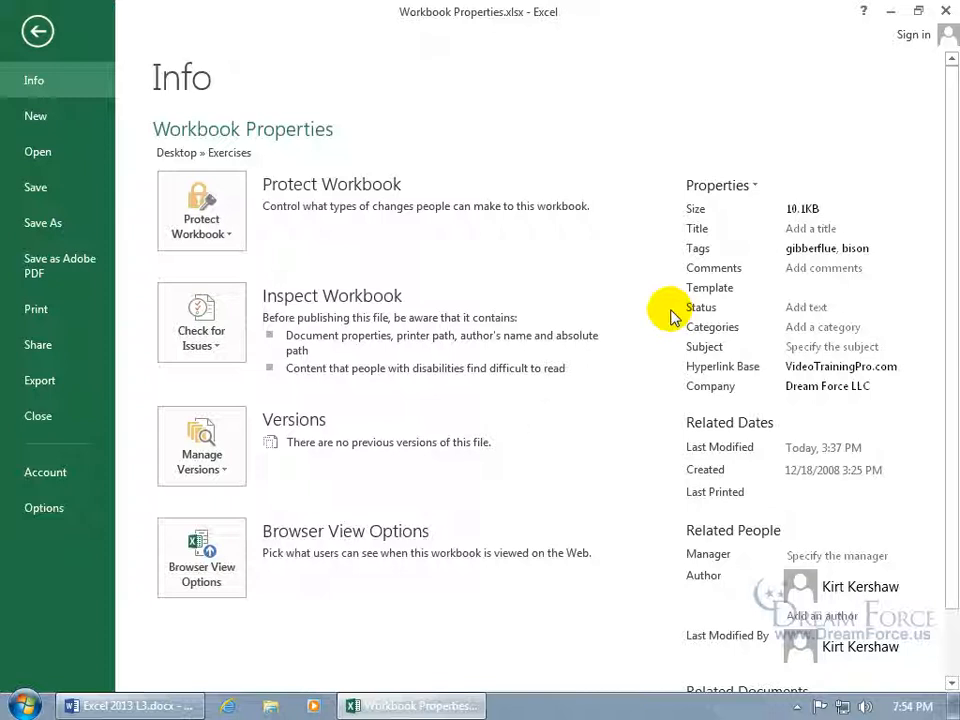
click(740, 186)
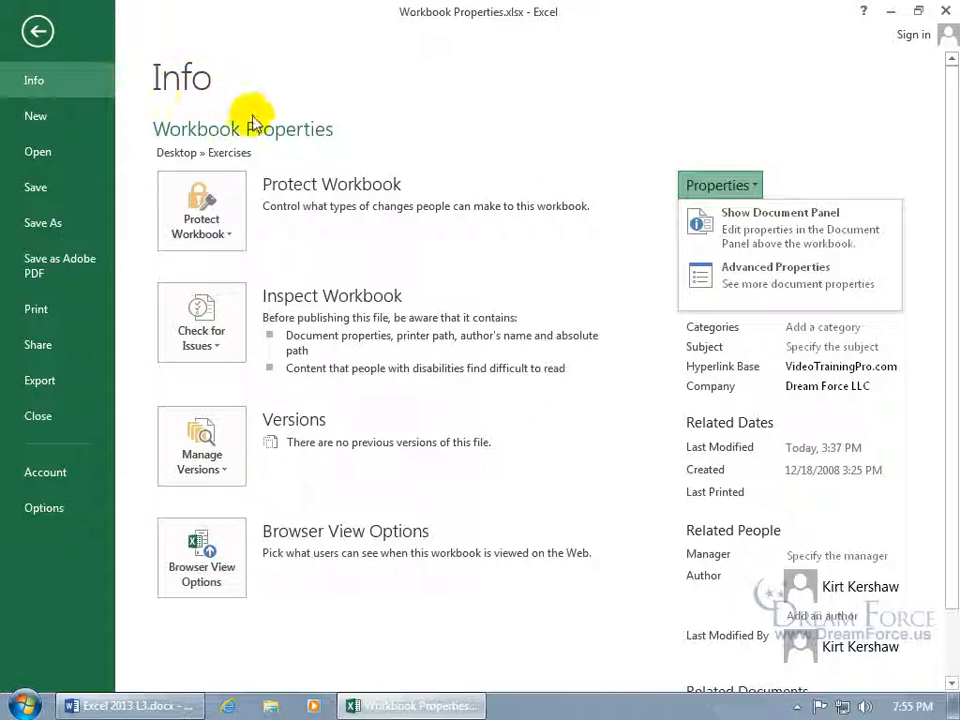
click(760, 236)
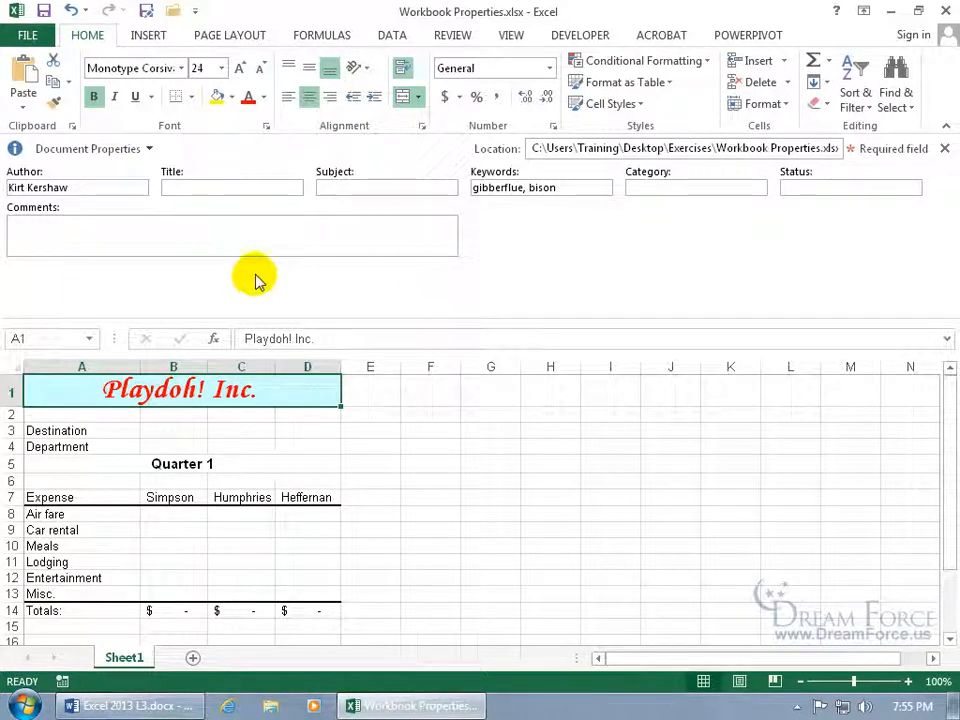
click(150, 149)
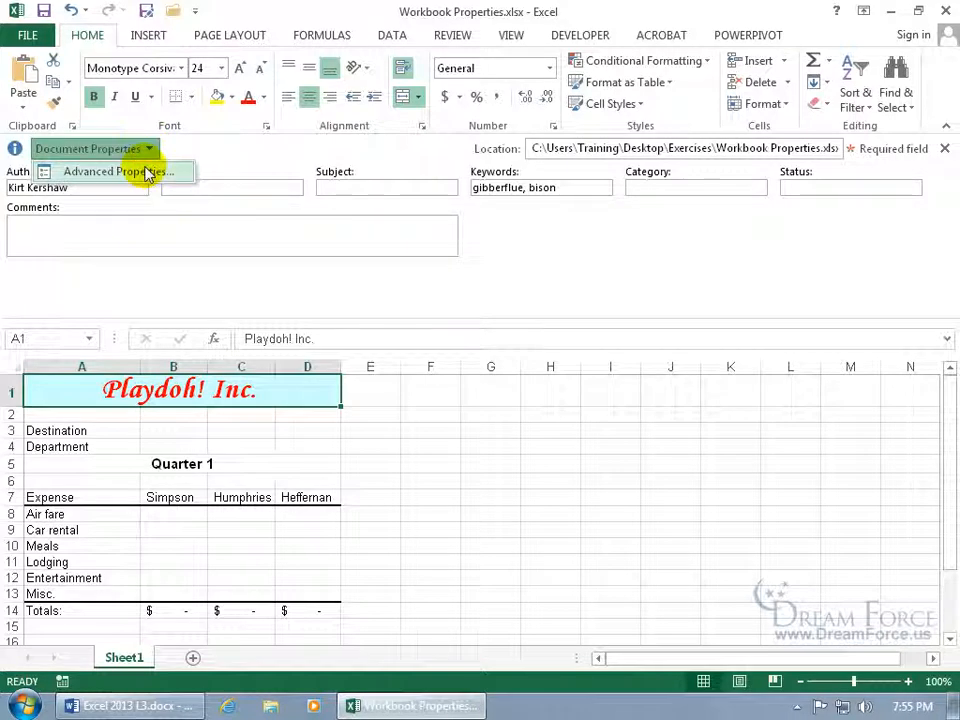
click(148, 173)
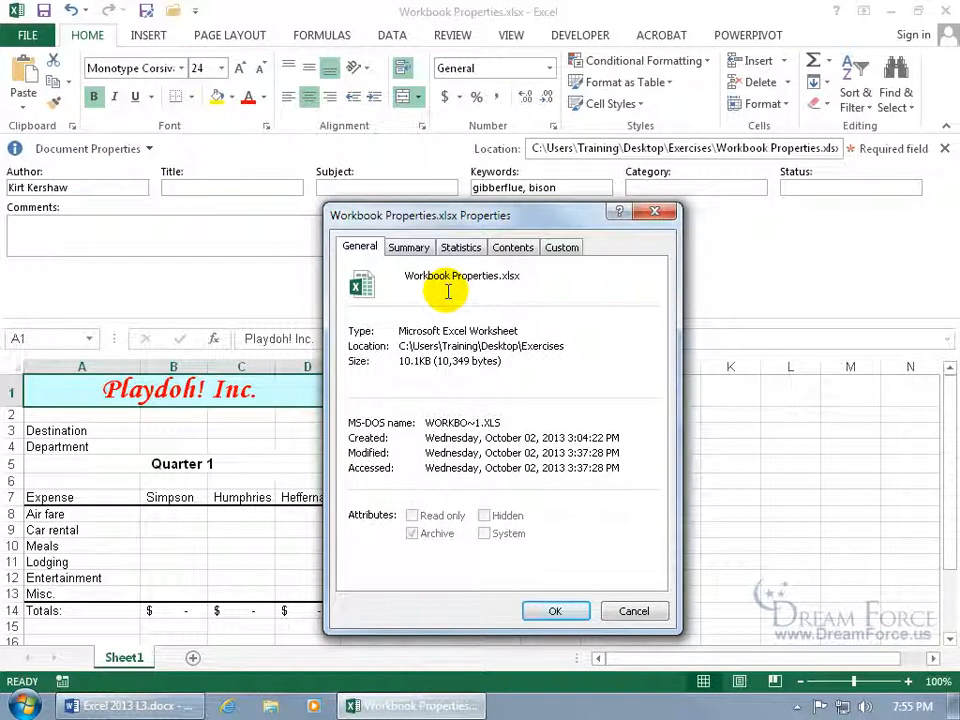
click(656, 211)
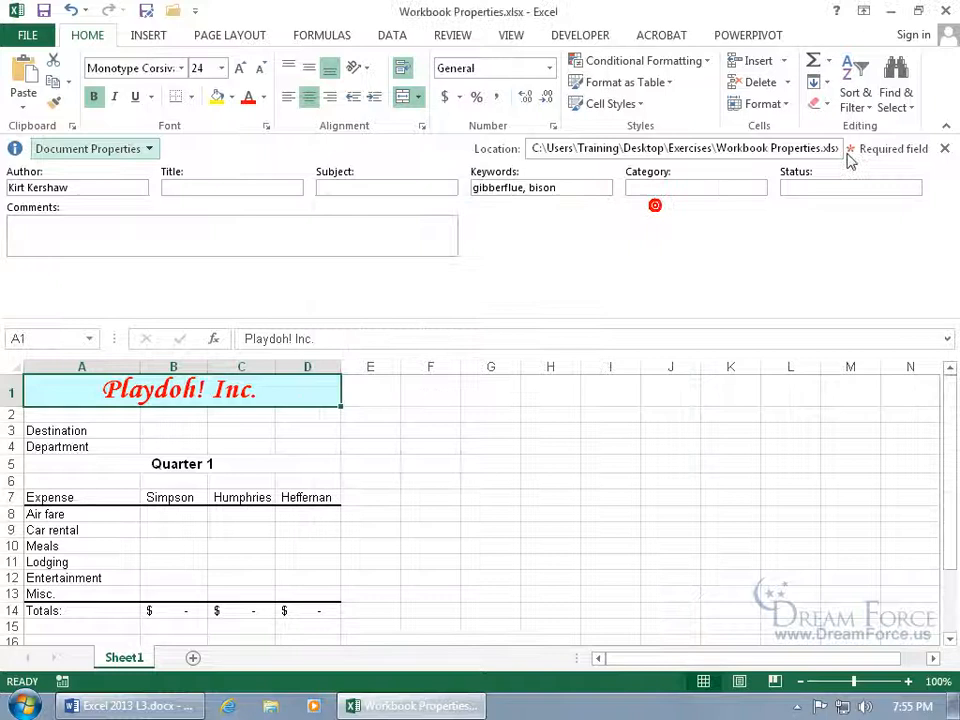
click(945, 149)
click(30, 40)
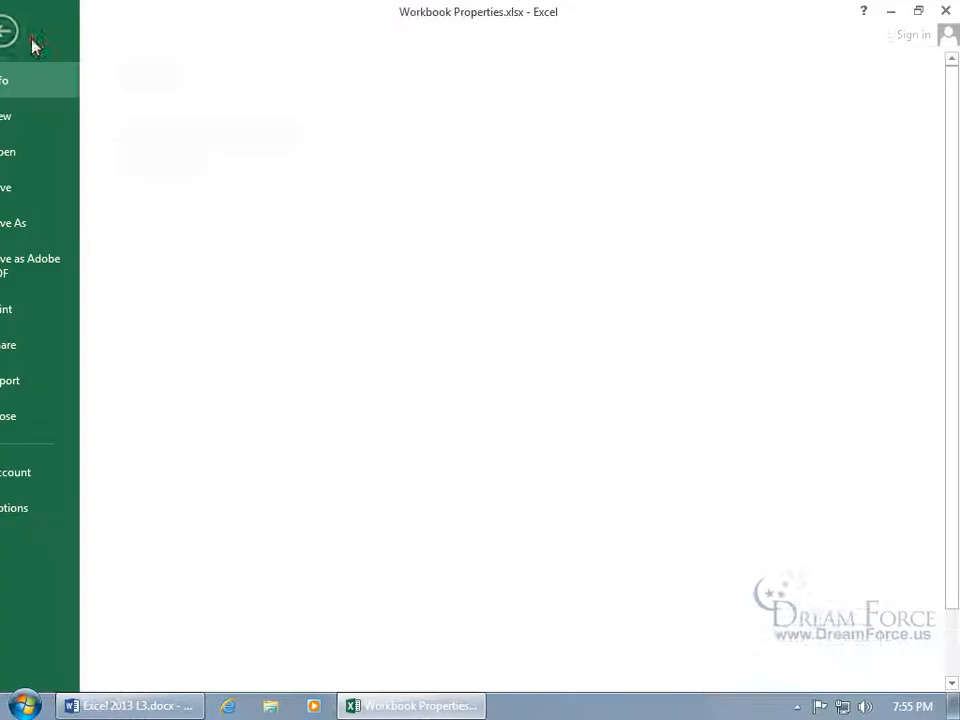
click(706, 185)
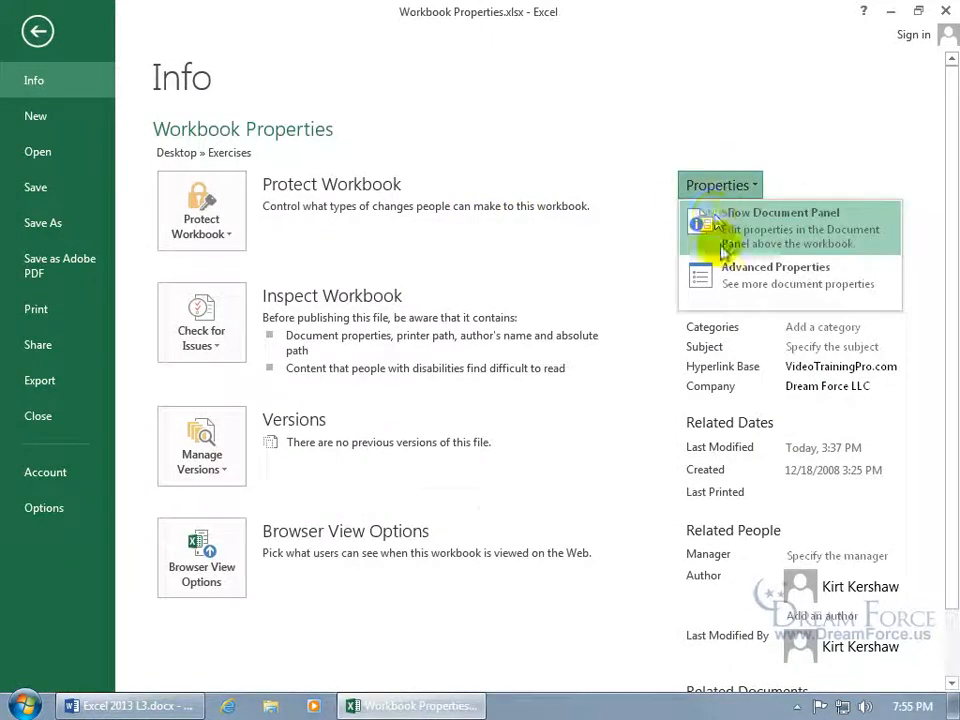
click(728, 270)
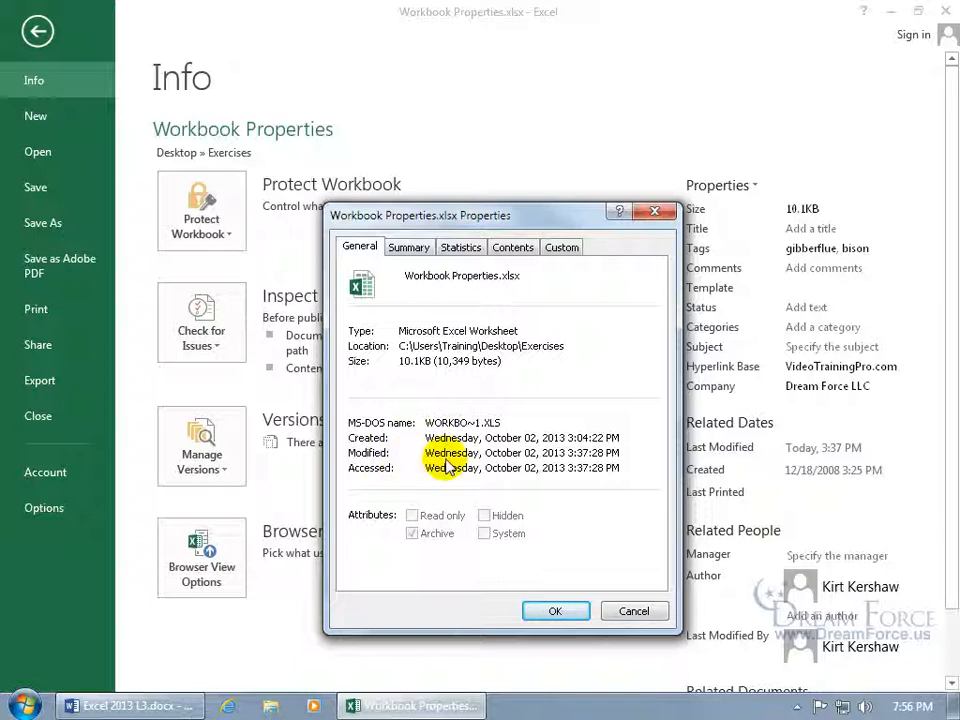
click(409, 246)
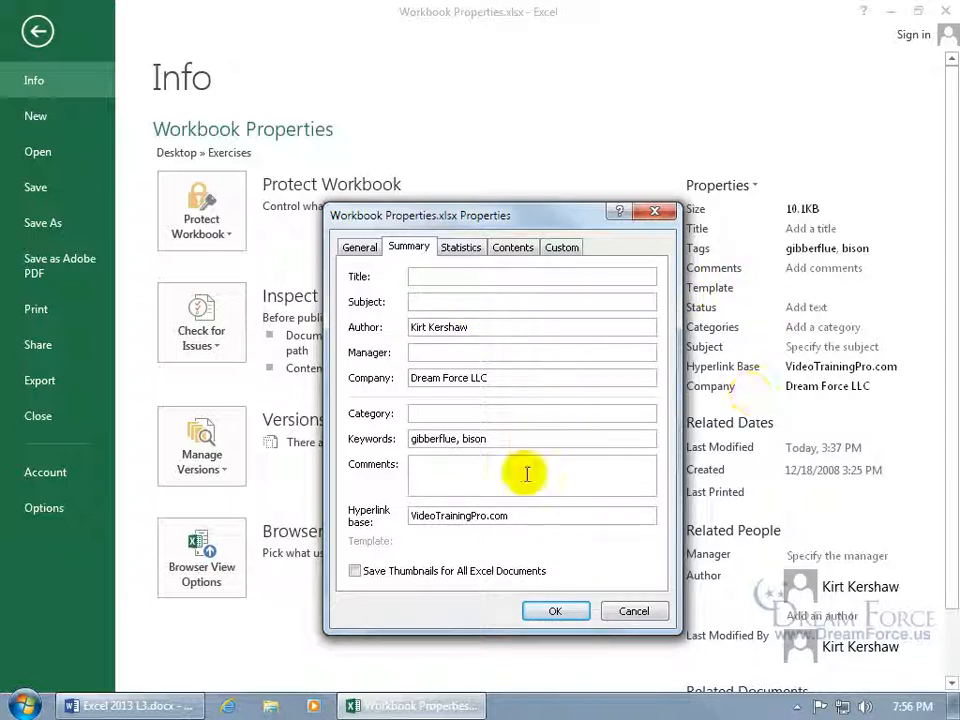
click(463, 249)
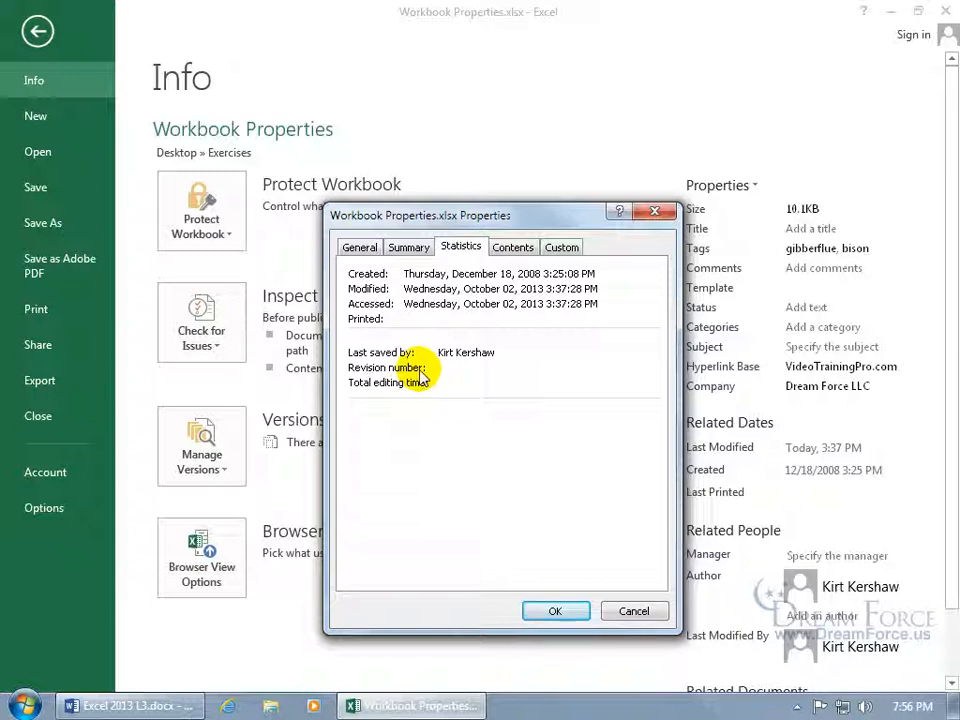
click(653, 212)
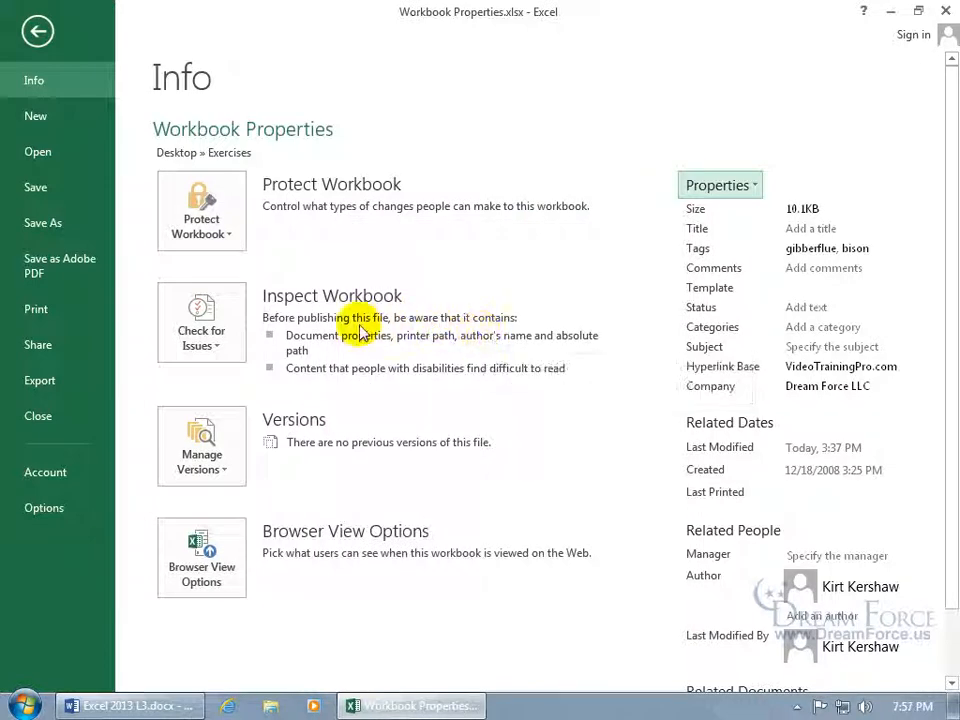
Save the workbook, run Inspect Document, and close the inspector without removing anything.
click(205, 336)
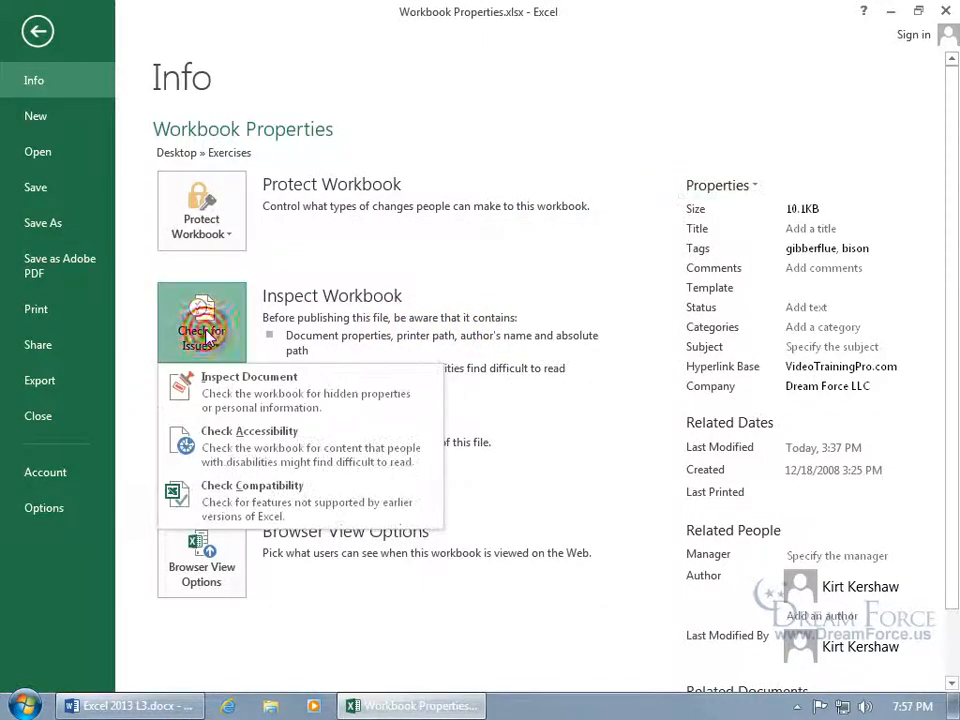
click(252, 402)
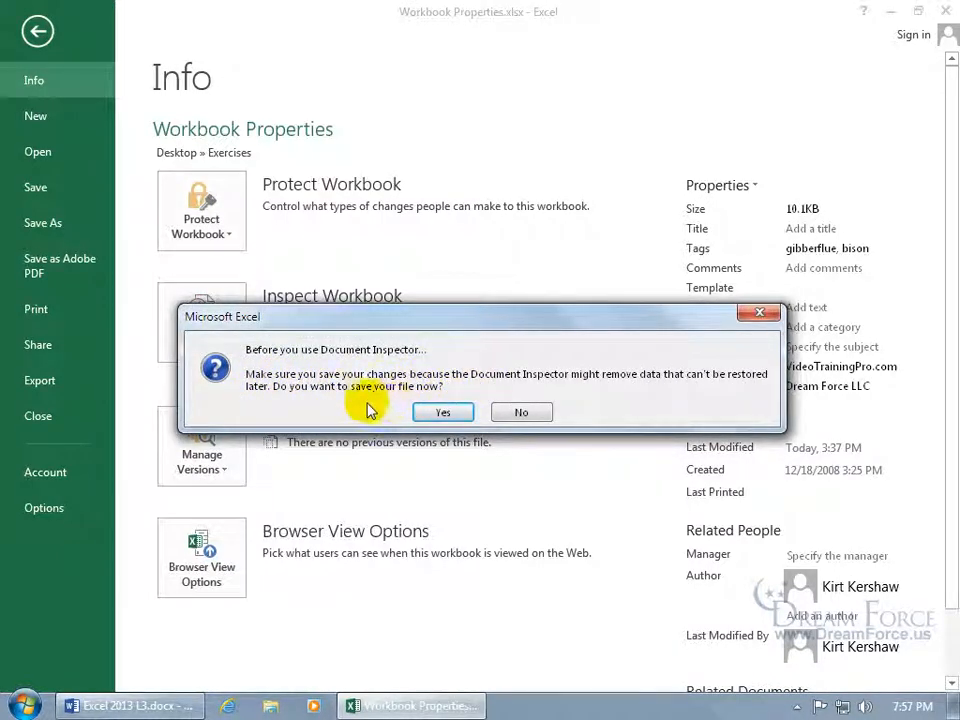
click(443, 414)
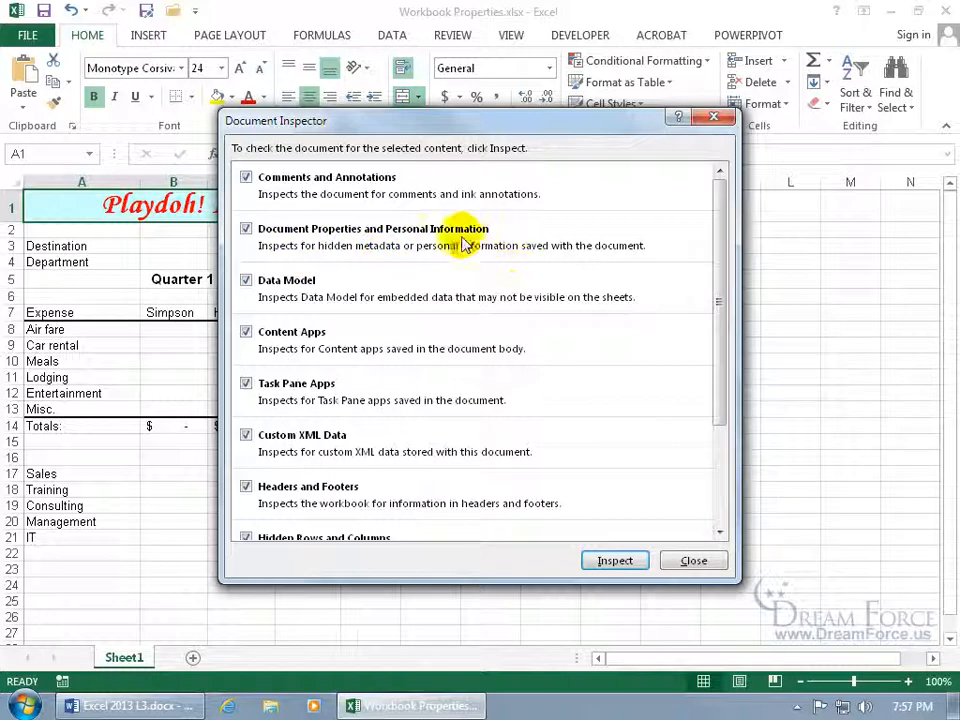
click(613, 561)
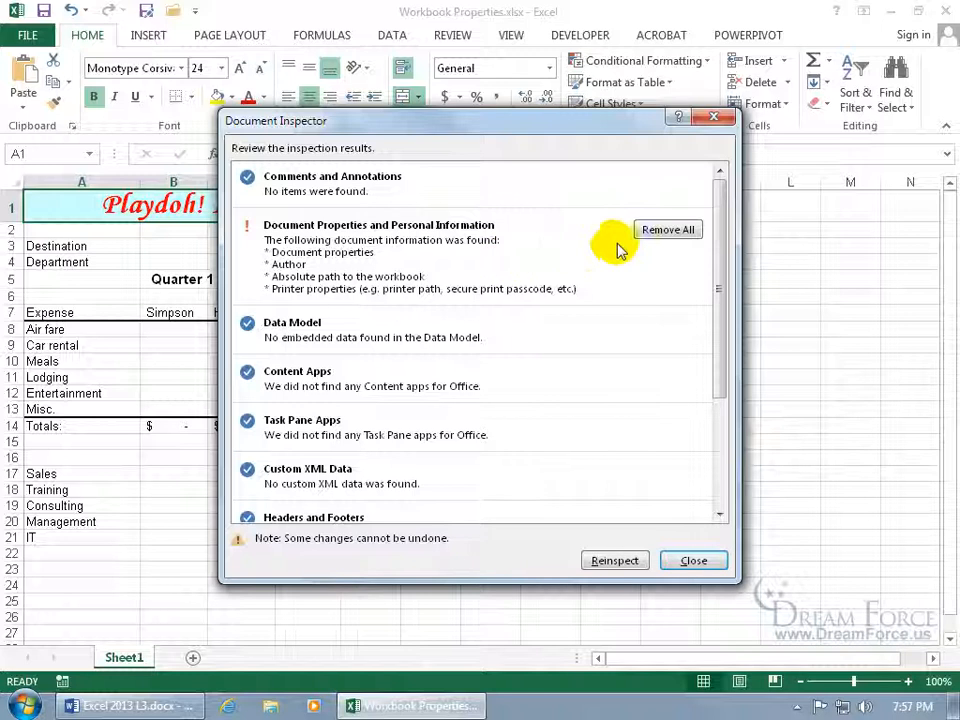
click(689, 561)
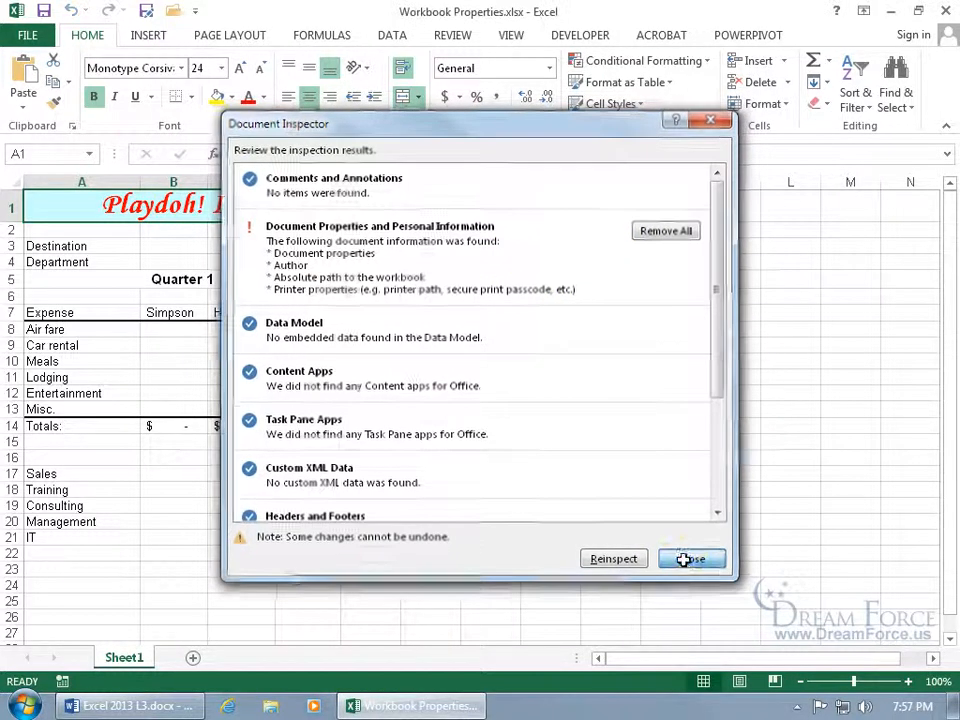
click(28, 36)
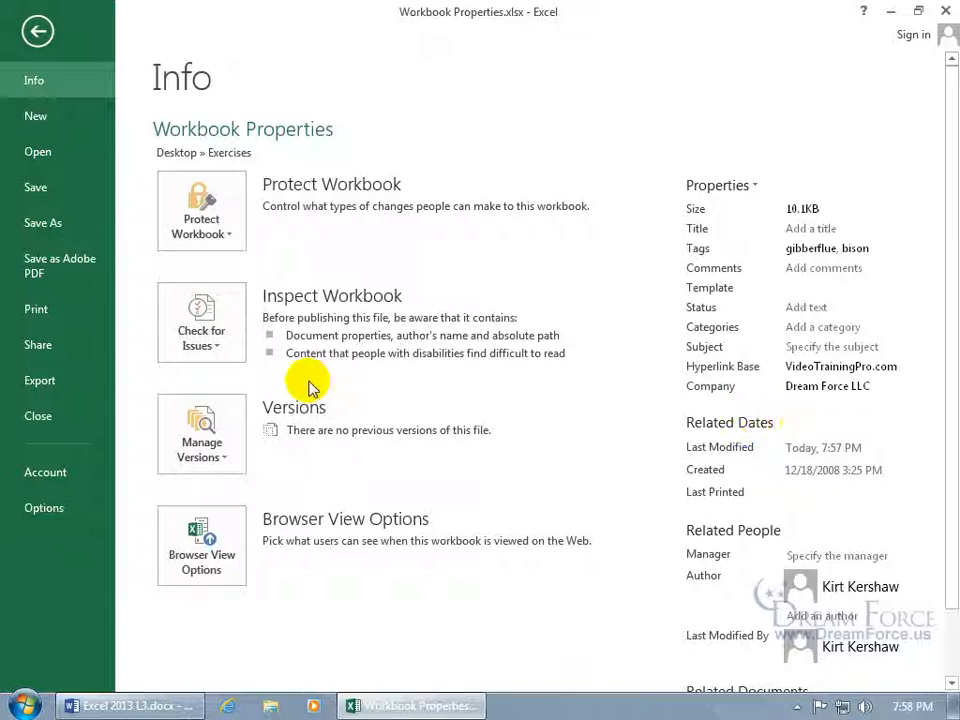
Review the Trust Center Privacy Options in Excel Options, then close both dialogs unchanged.
click(46, 510)
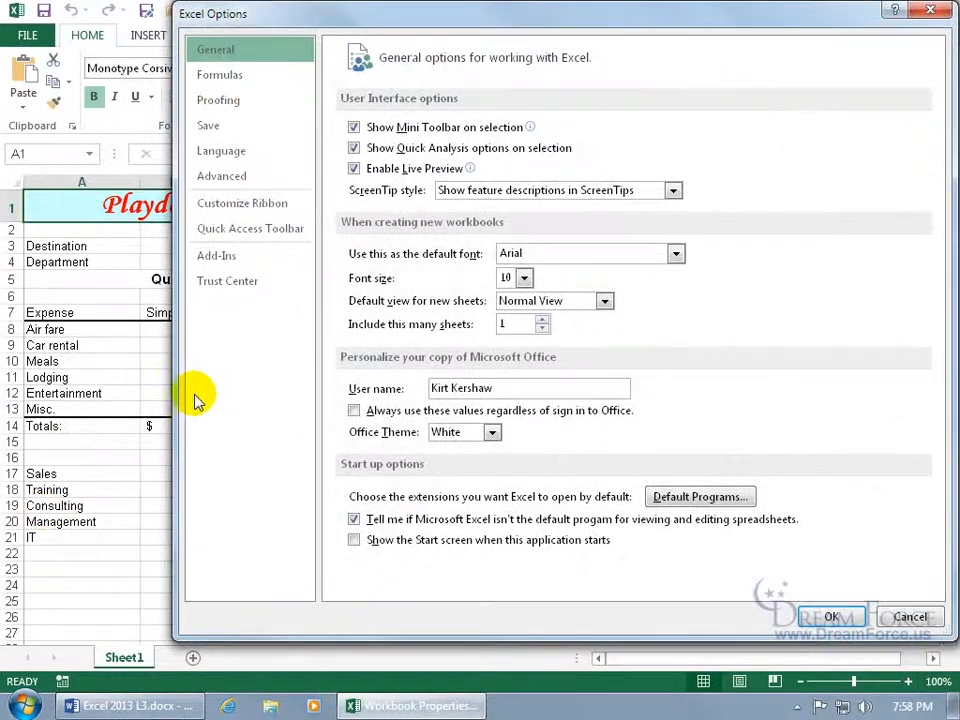
click(249, 294)
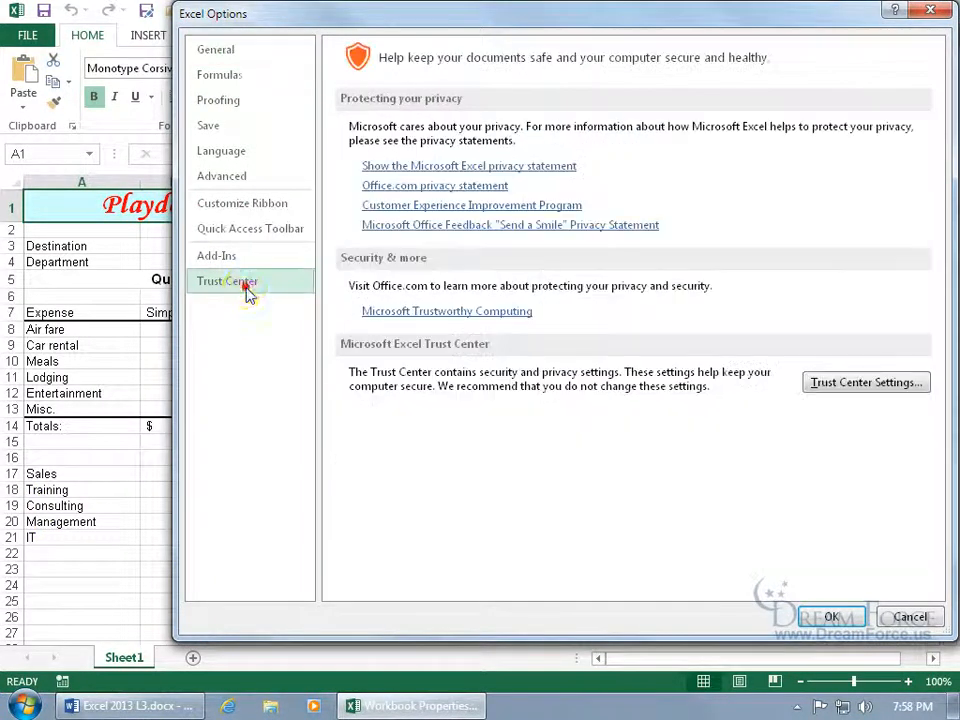
click(852, 389)
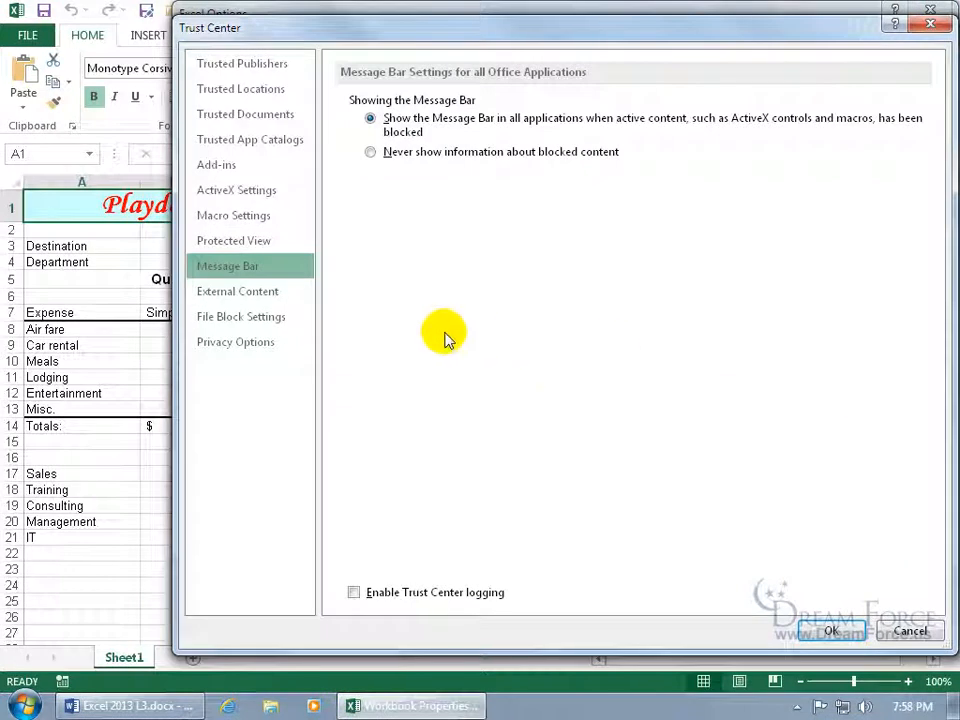
click(250, 354)
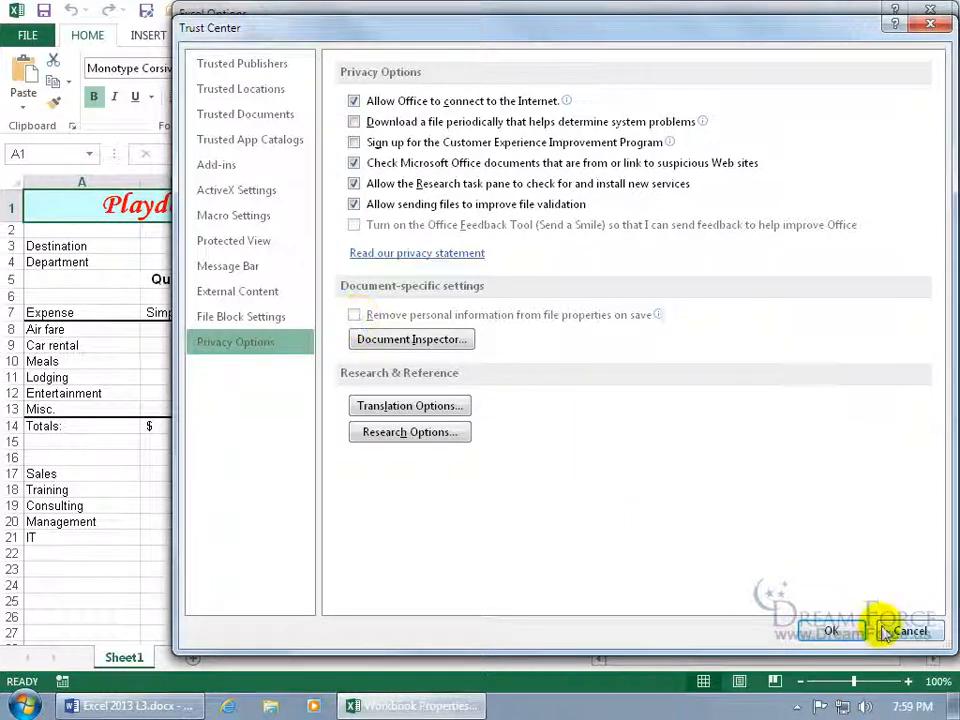
click(830, 631)
click(896, 614)
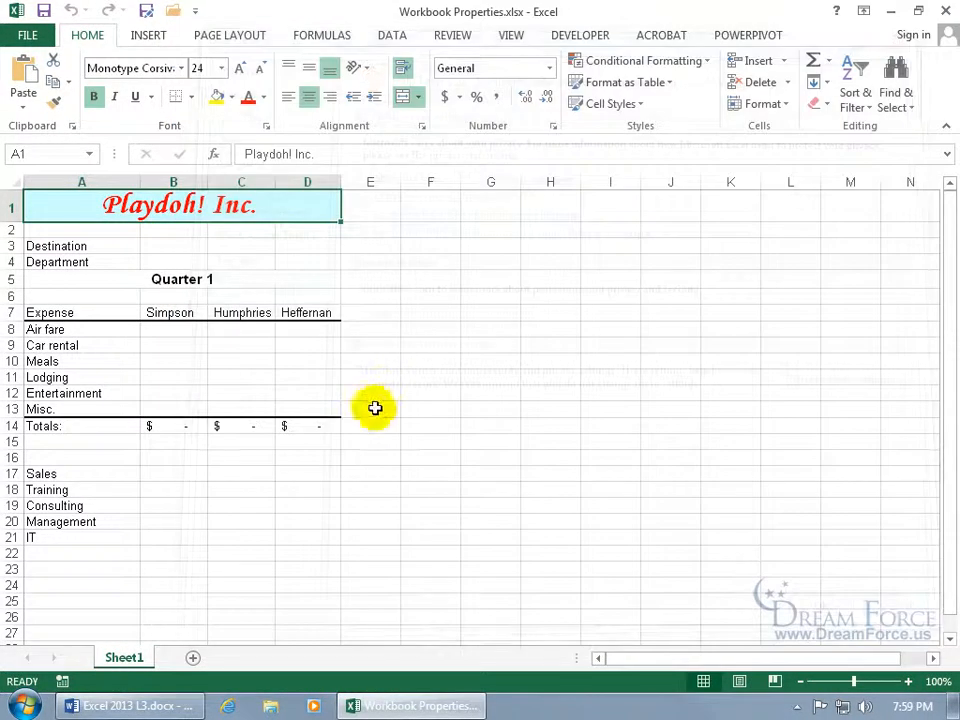
Open the workbook's Advanced Properties from File > Info.
click(33, 38)
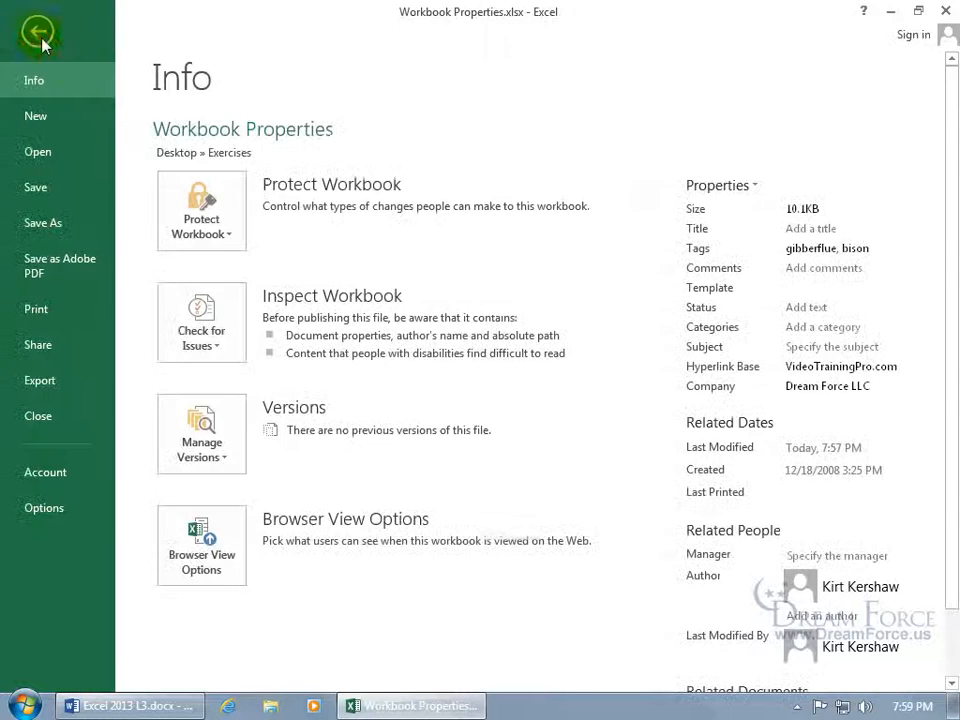
click(718, 186)
click(724, 266)
click(515, 250)
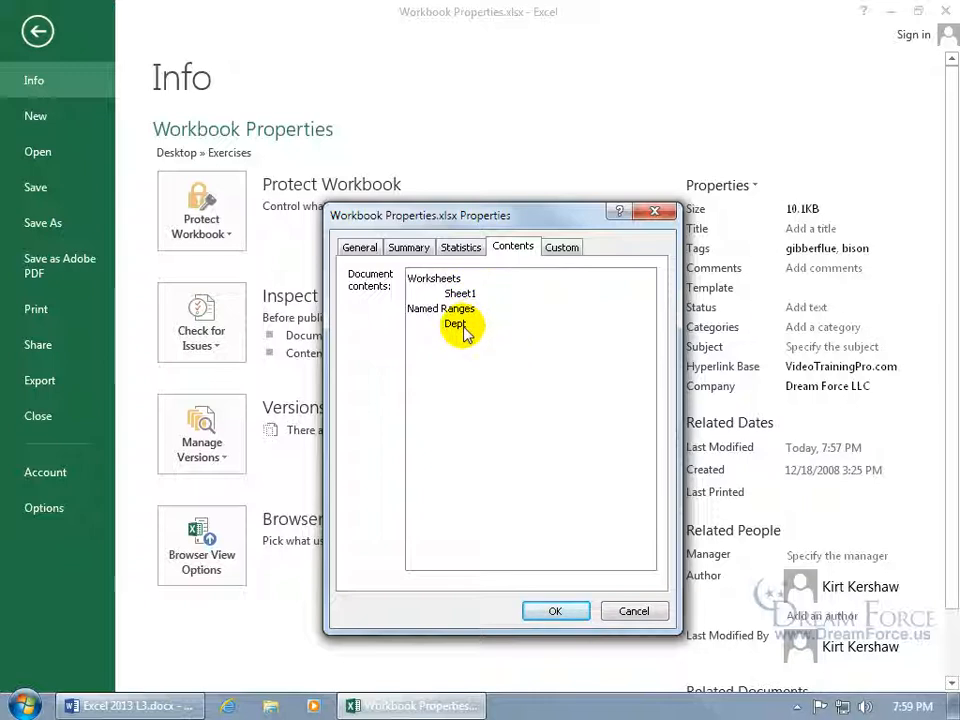
Add a Text custom property 'Checked by' holding the reviewer's name.
click(563, 248)
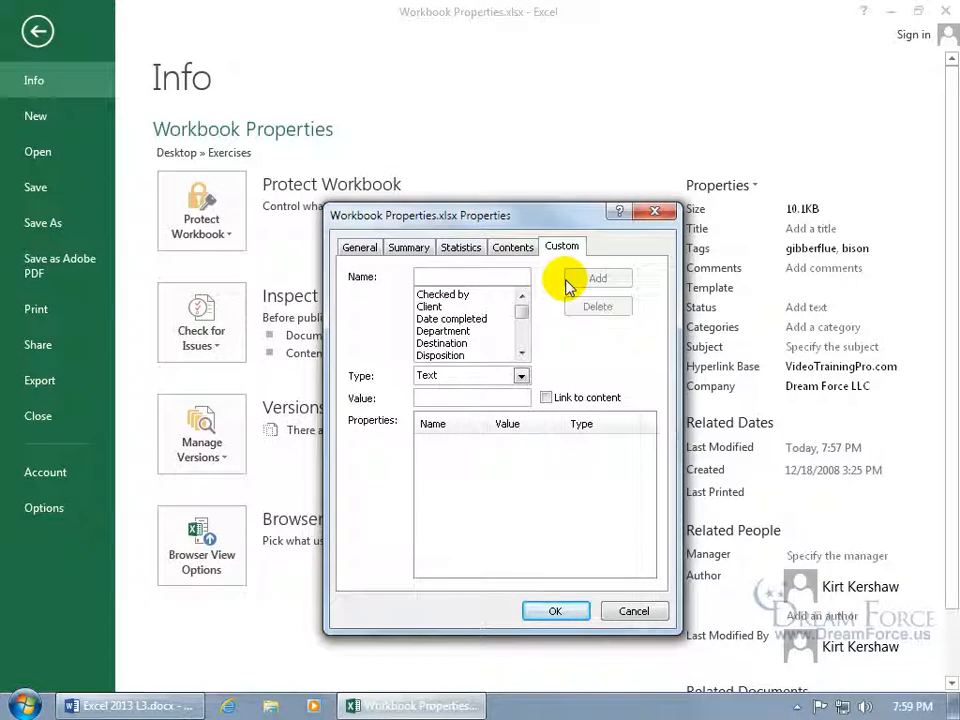
click(467, 300)
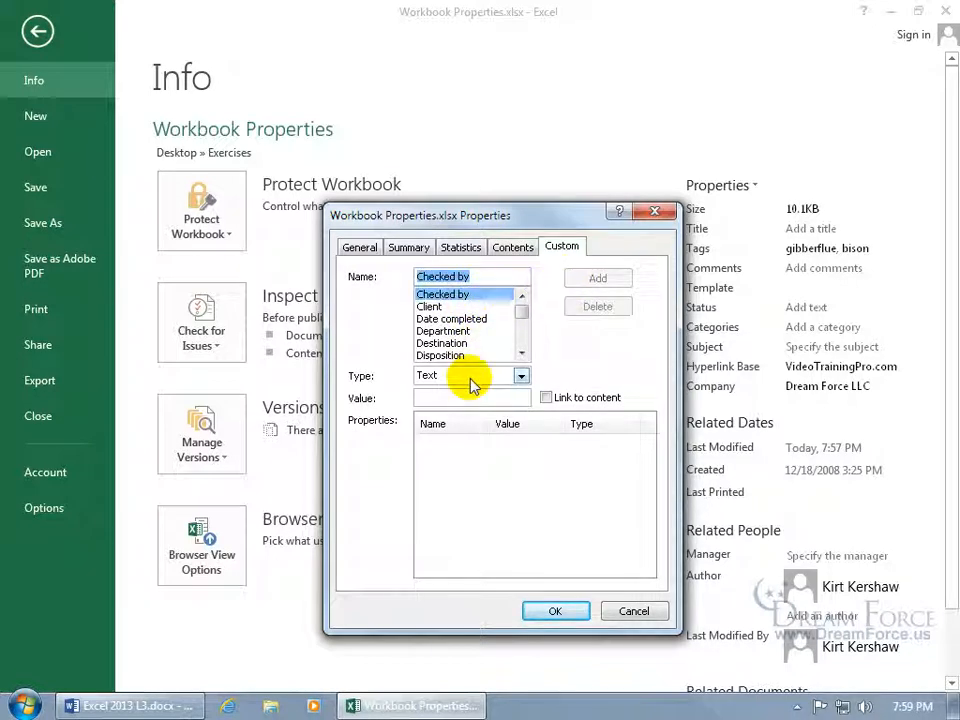
click(517, 378)
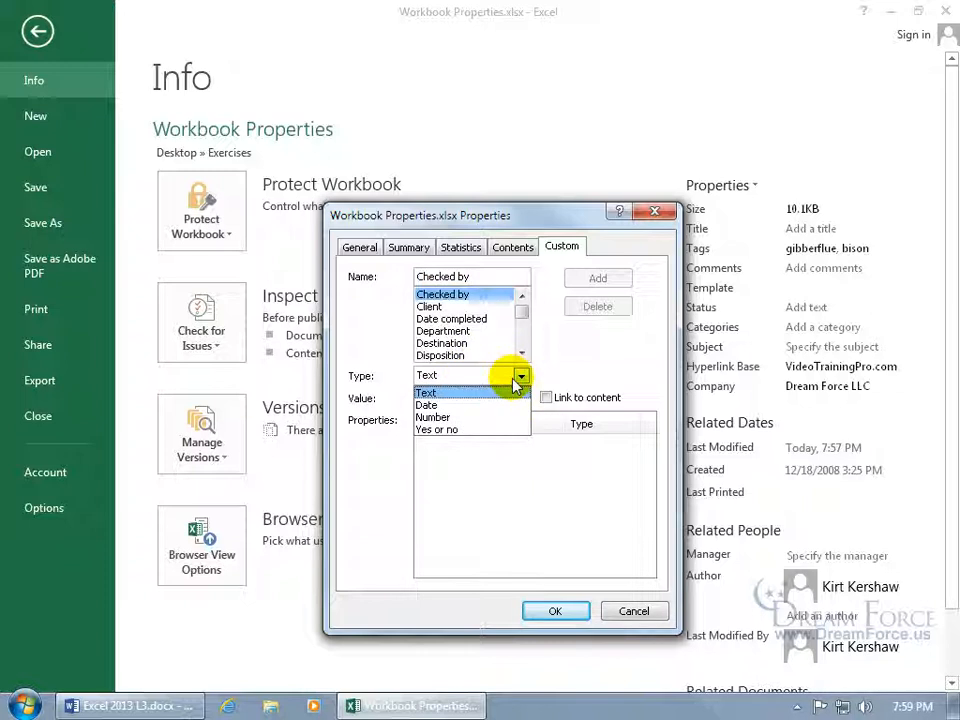
click(565, 374)
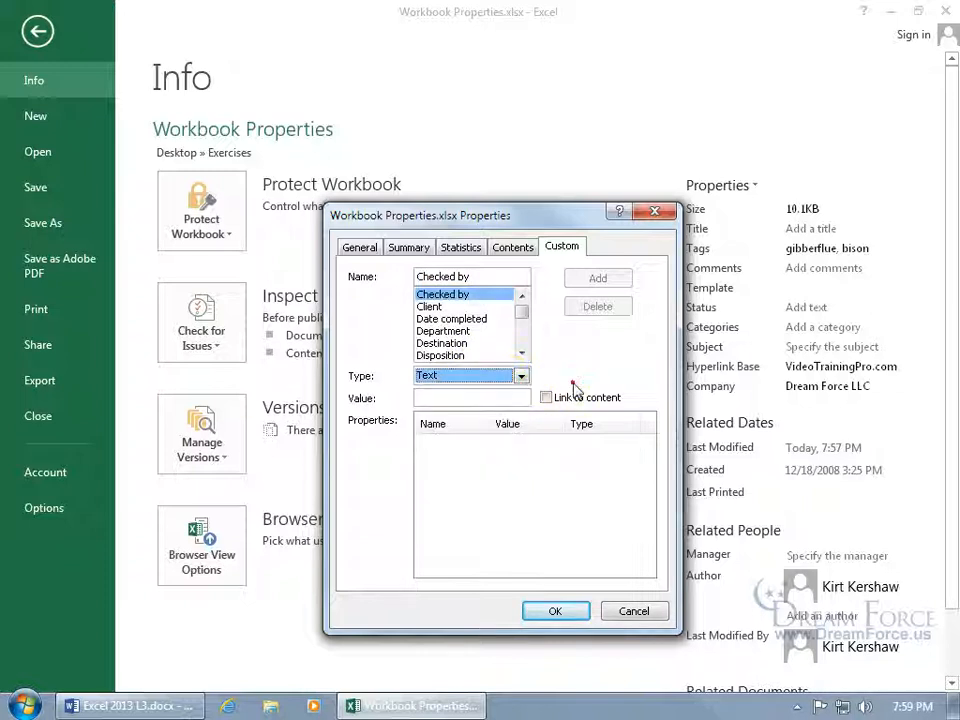
click(488, 395)
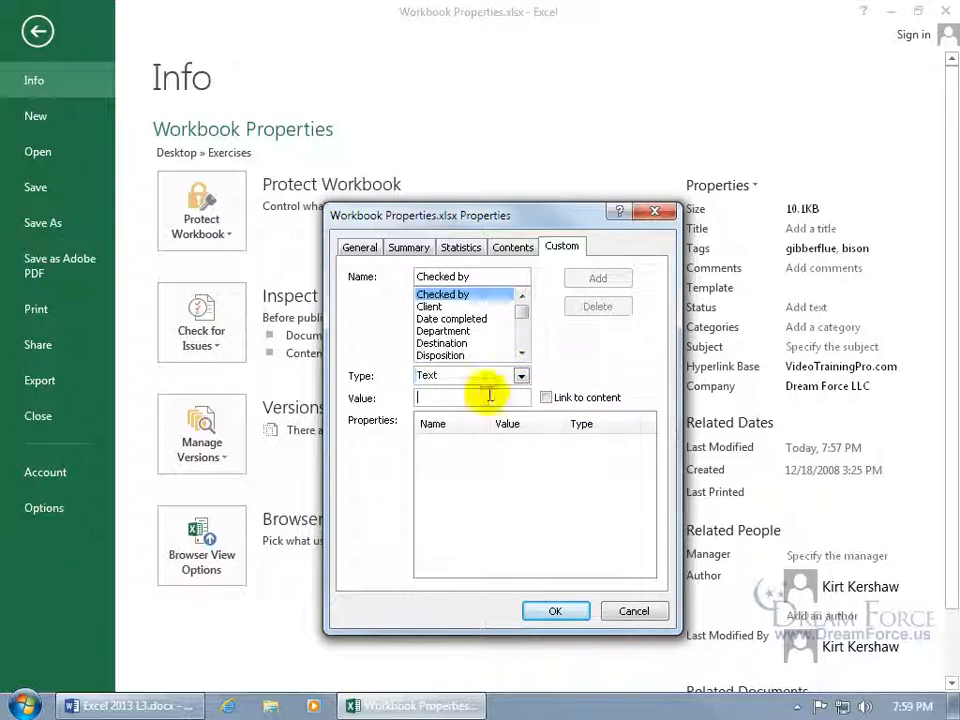
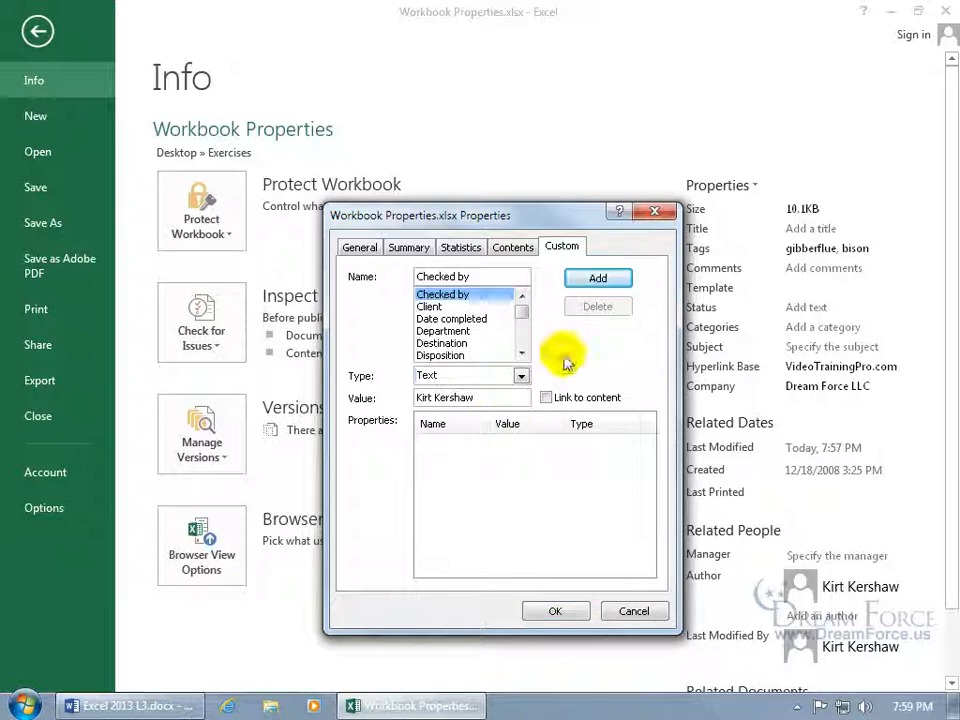
click(595, 279)
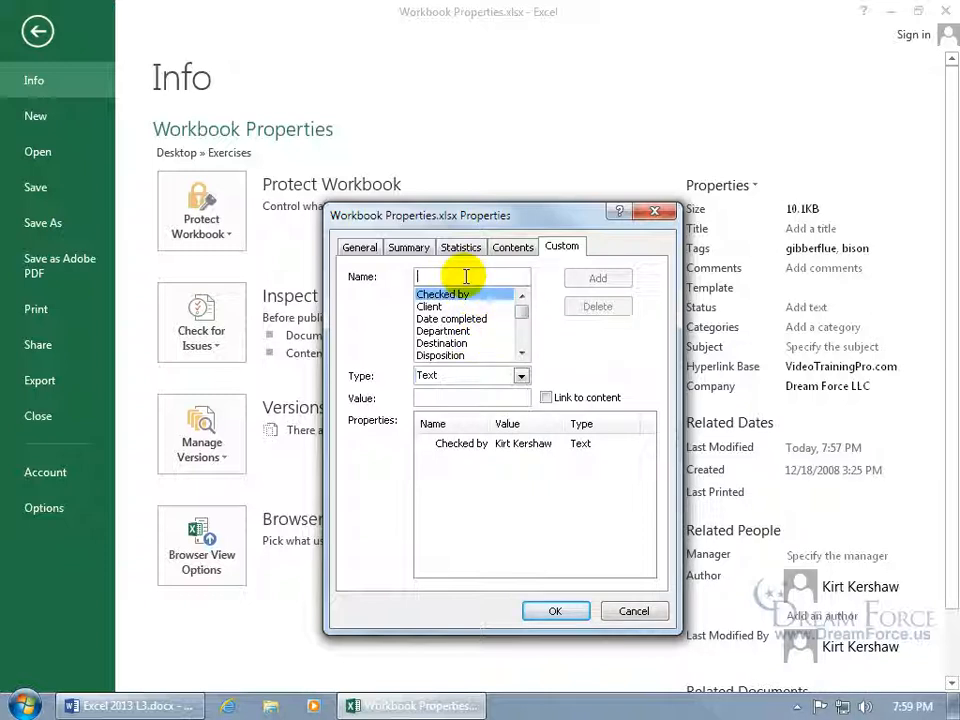
Add a Yes or no 'looked over yet' review property set to No and tick Link to content.
text(Bob looked over yet)
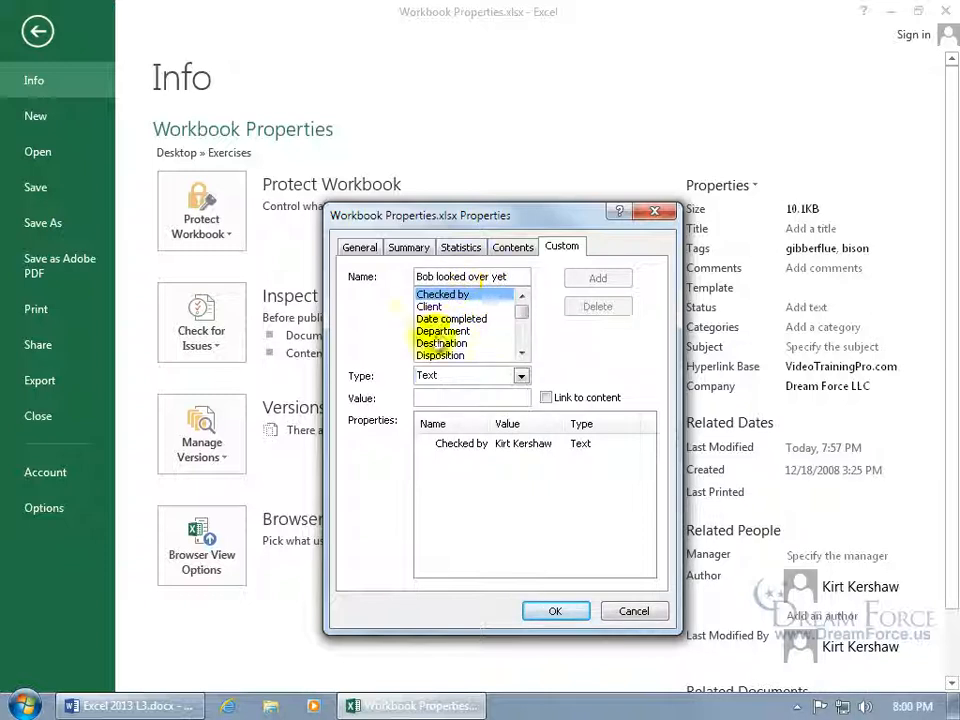
click(521, 375)
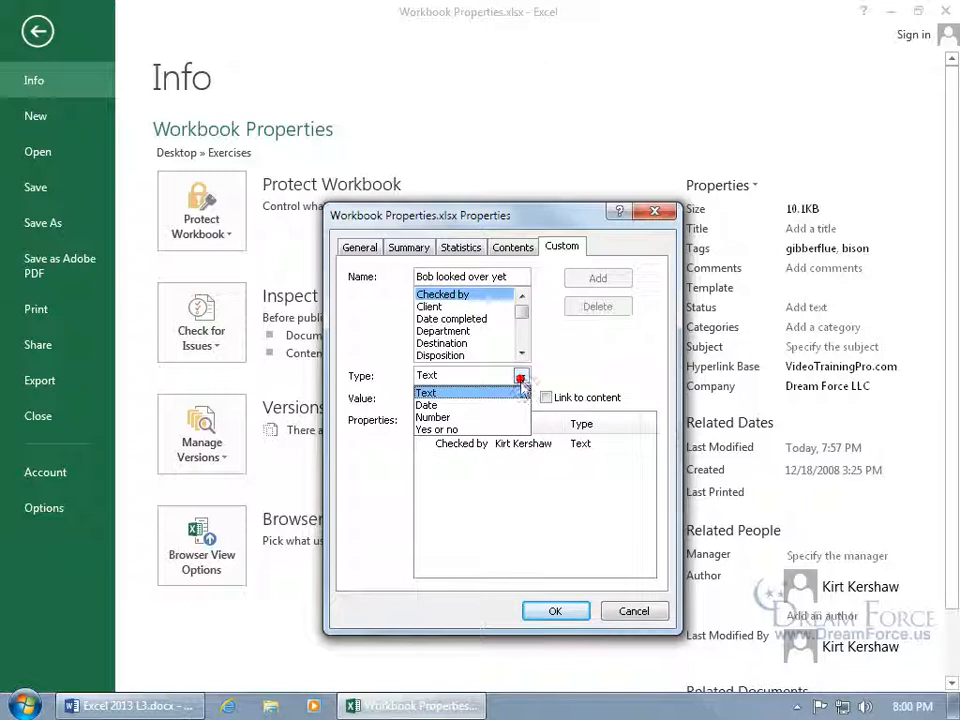
click(508, 429)
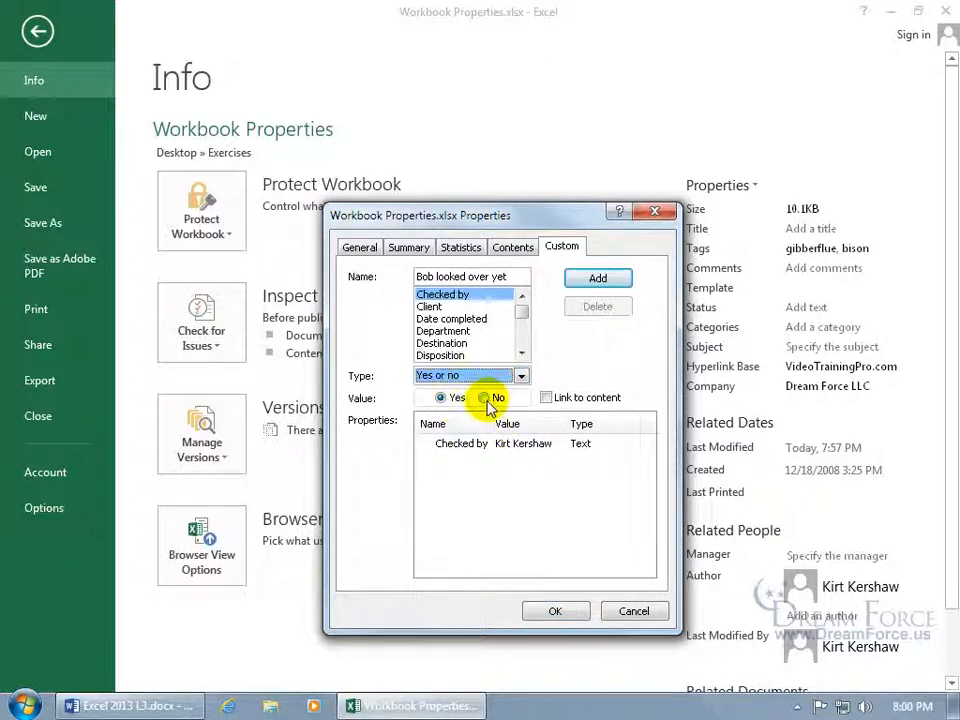
click(485, 398)
click(612, 279)
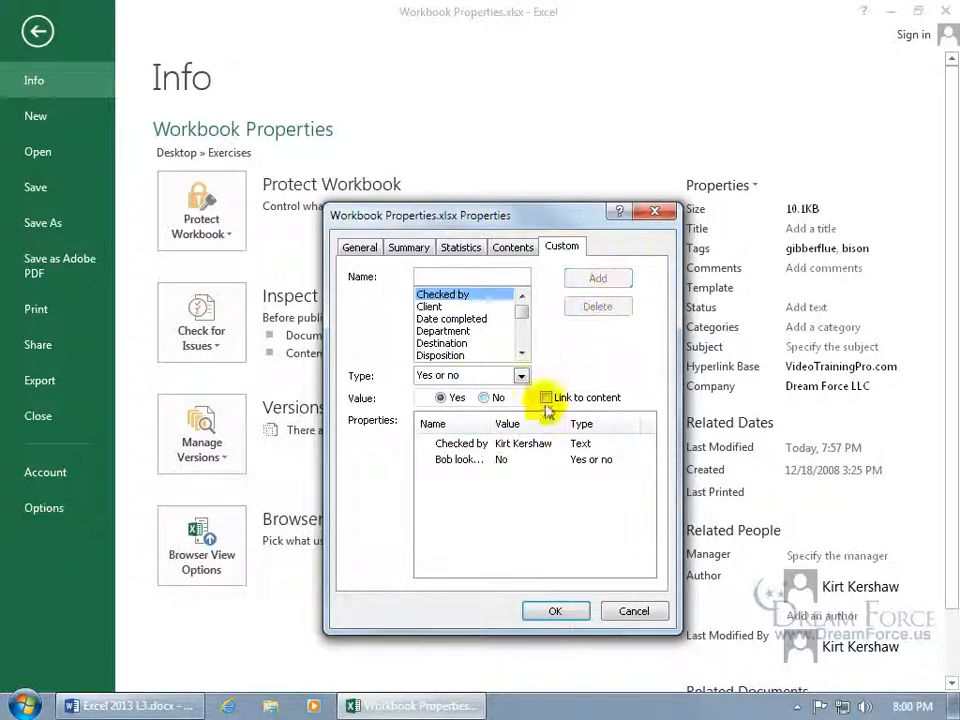
click(478, 463)
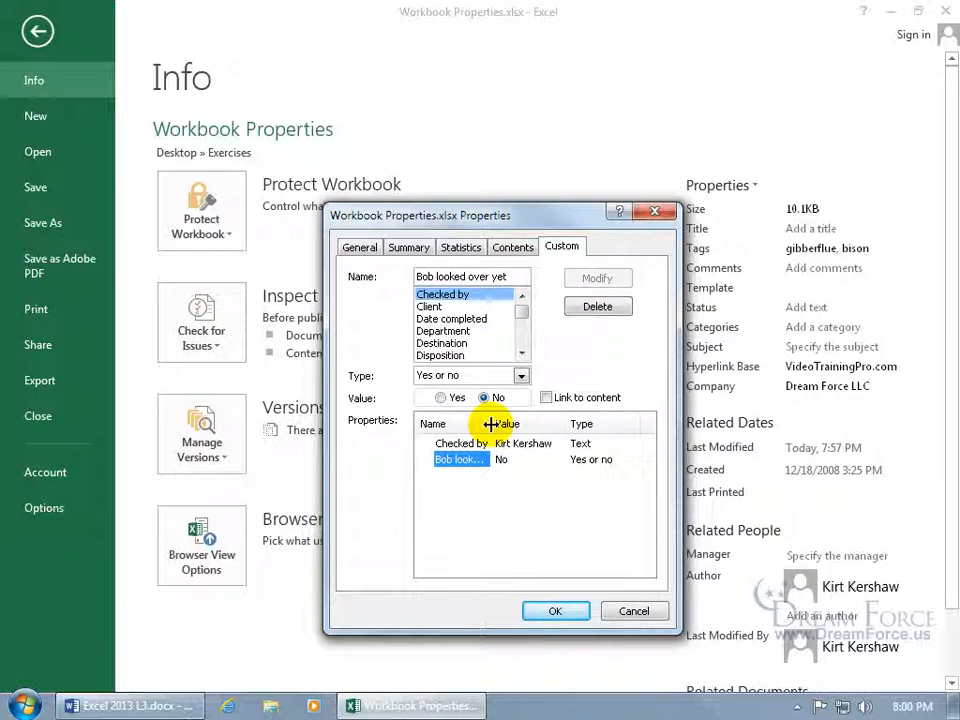
mouse_move(490, 424)
mouse_down()
mouse_move(567, 424)
mouse_move(496, 424)
mouse_up()
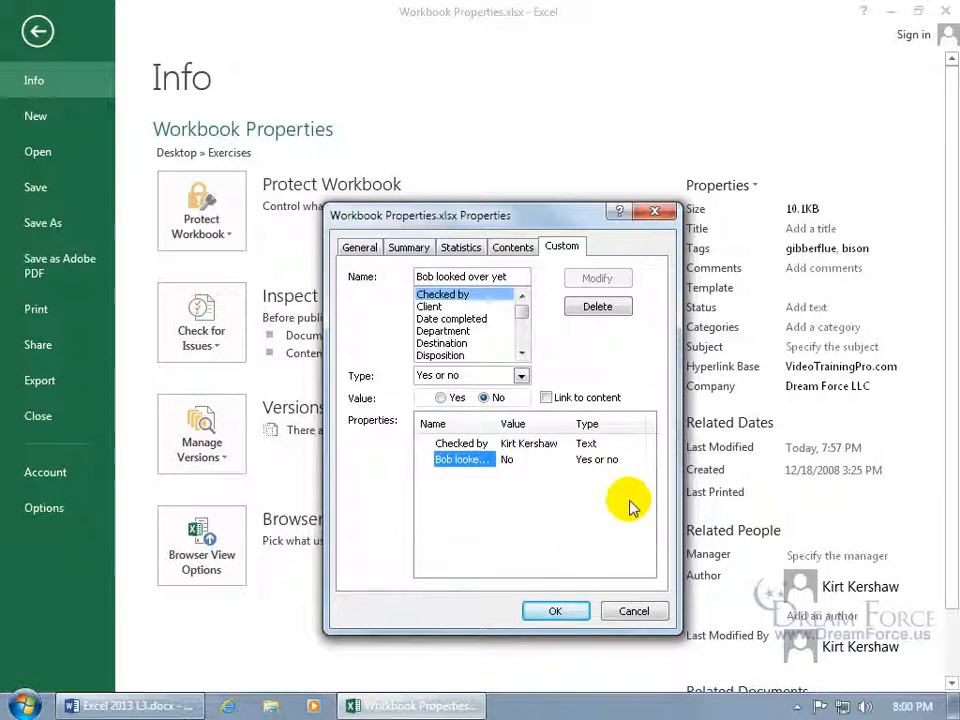
click(546, 397)
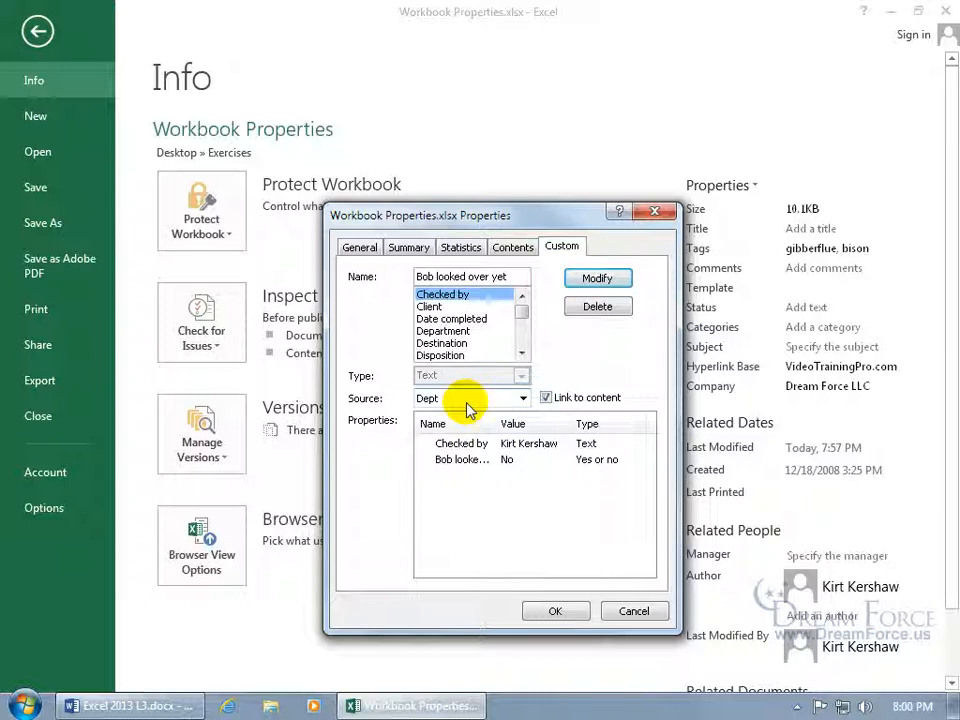
Rename and add a custom property linked to the Dept range showing Sales, then go back to the sheet.
drag(514, 276, 376, 276)
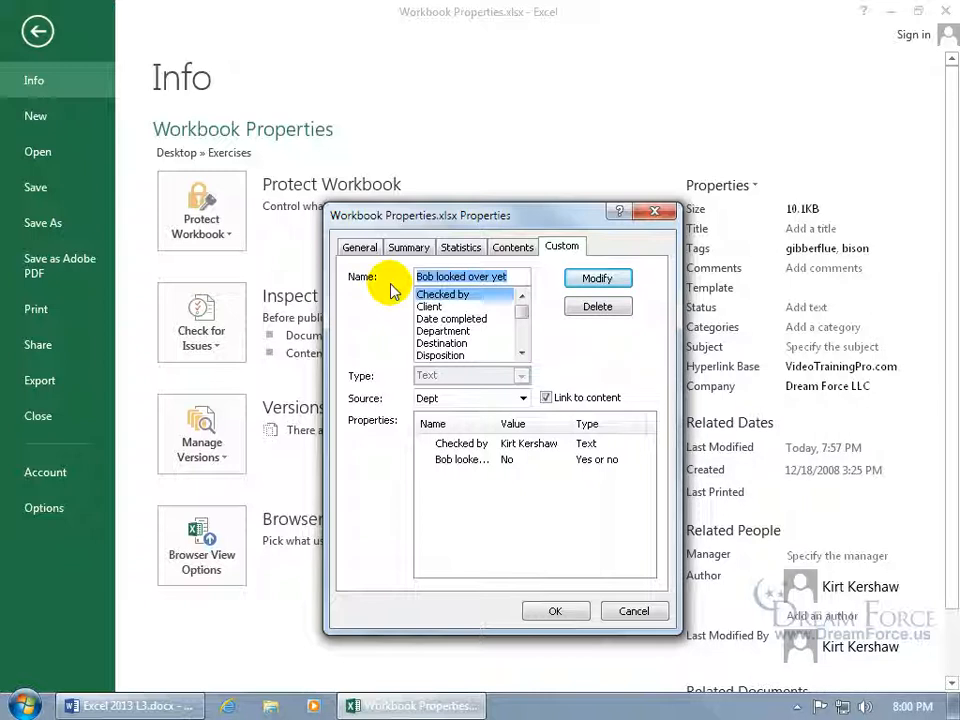
text(Suzie,)
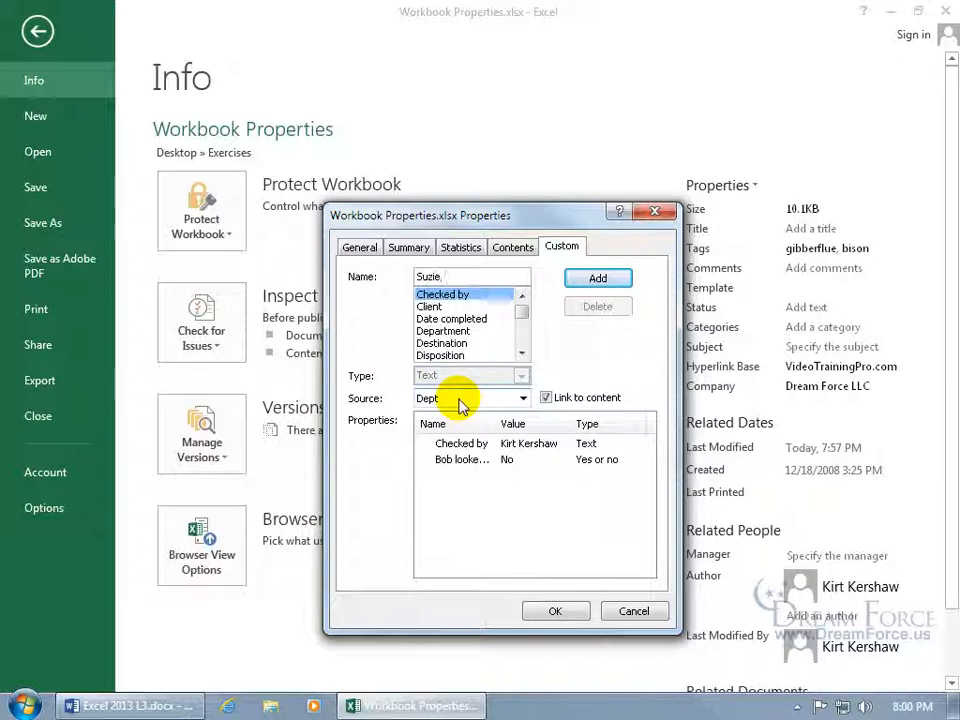
click(605, 279)
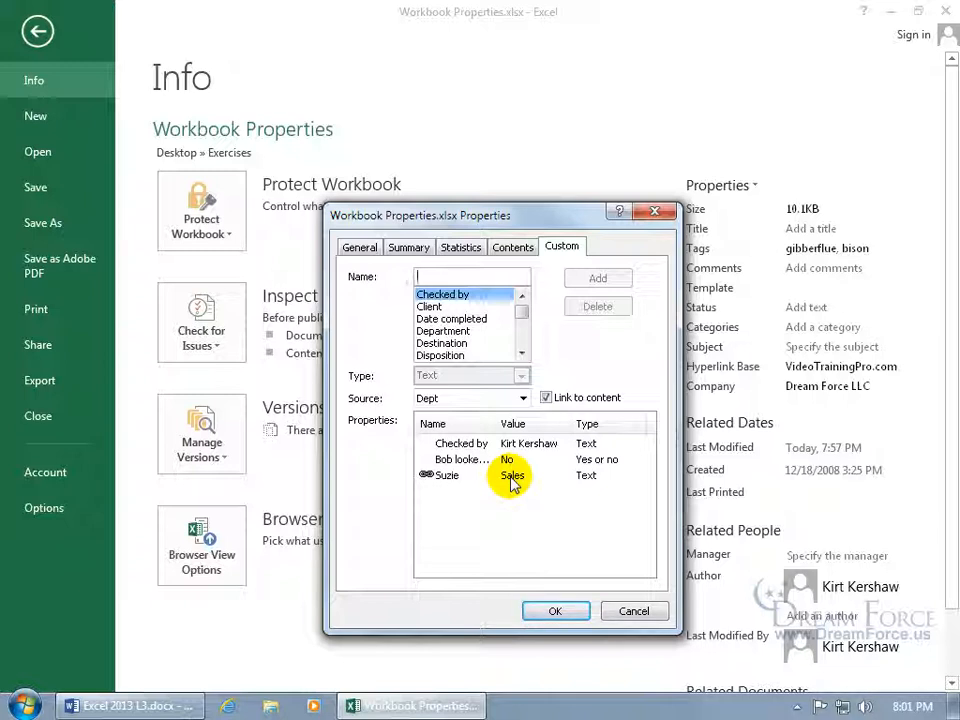
click(556, 611)
click(38, 34)
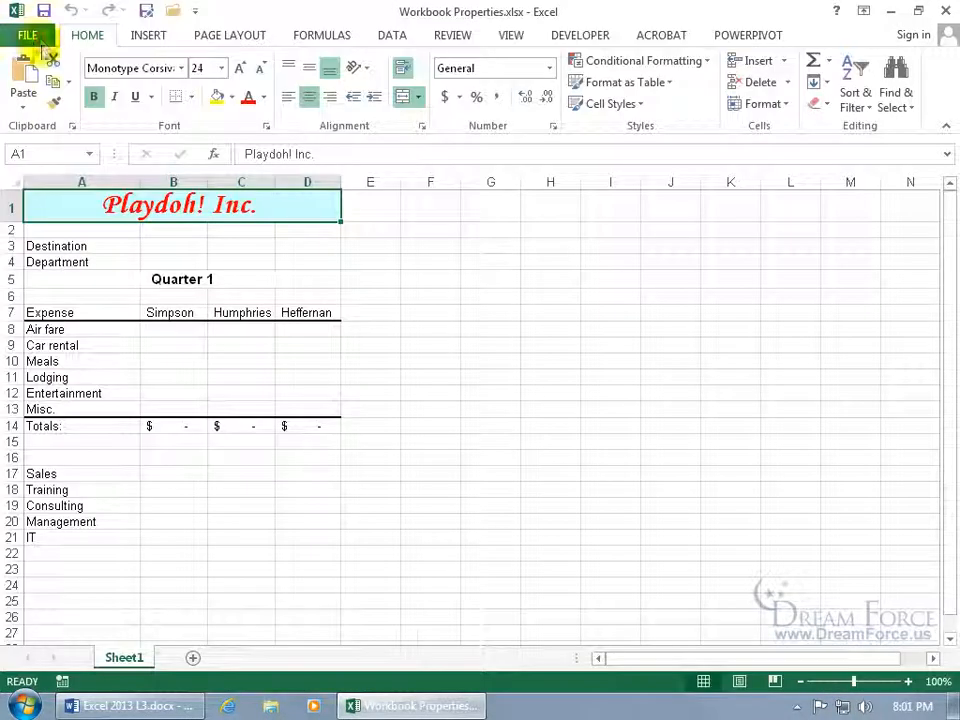
Select the Dept range (A17:A21) and open Advanced Properties from File > Info.
click(87, 157)
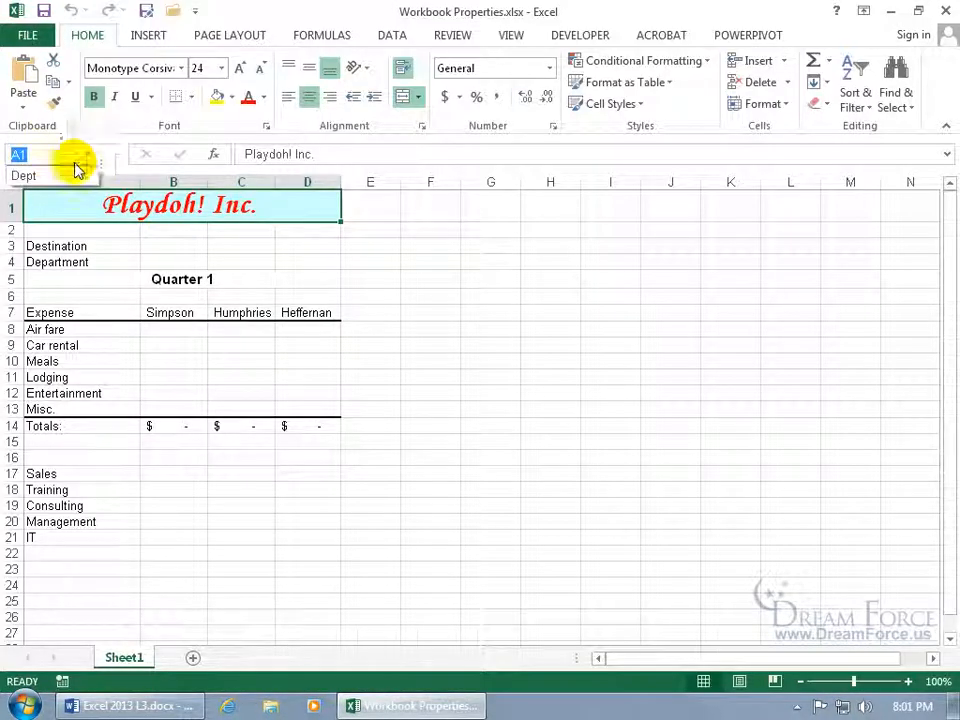
click(57, 178)
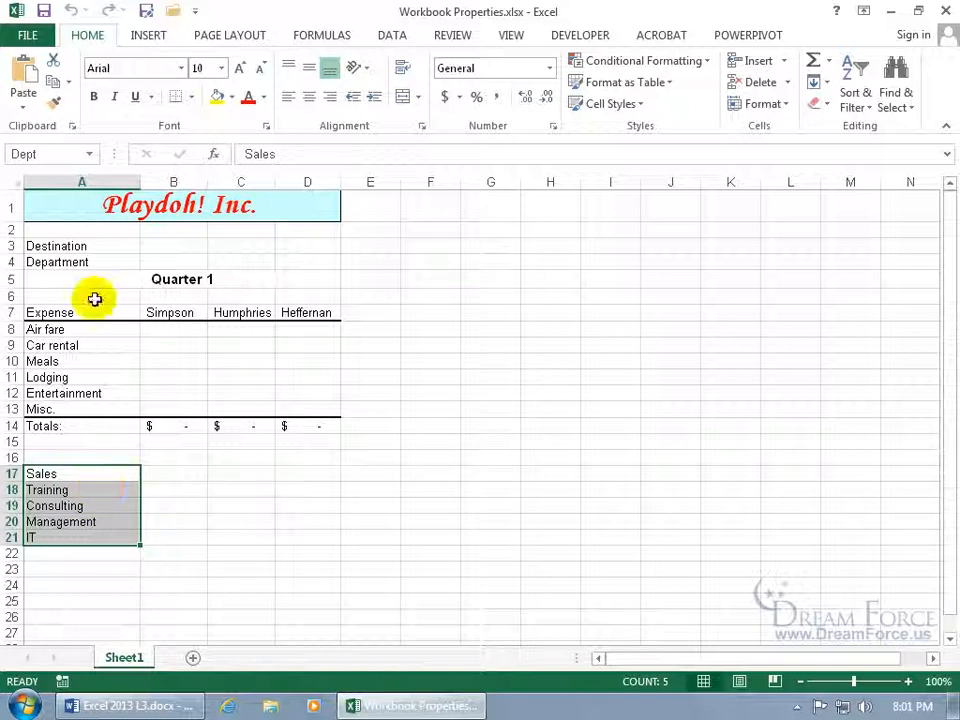
click(30, 38)
click(735, 185)
click(745, 272)
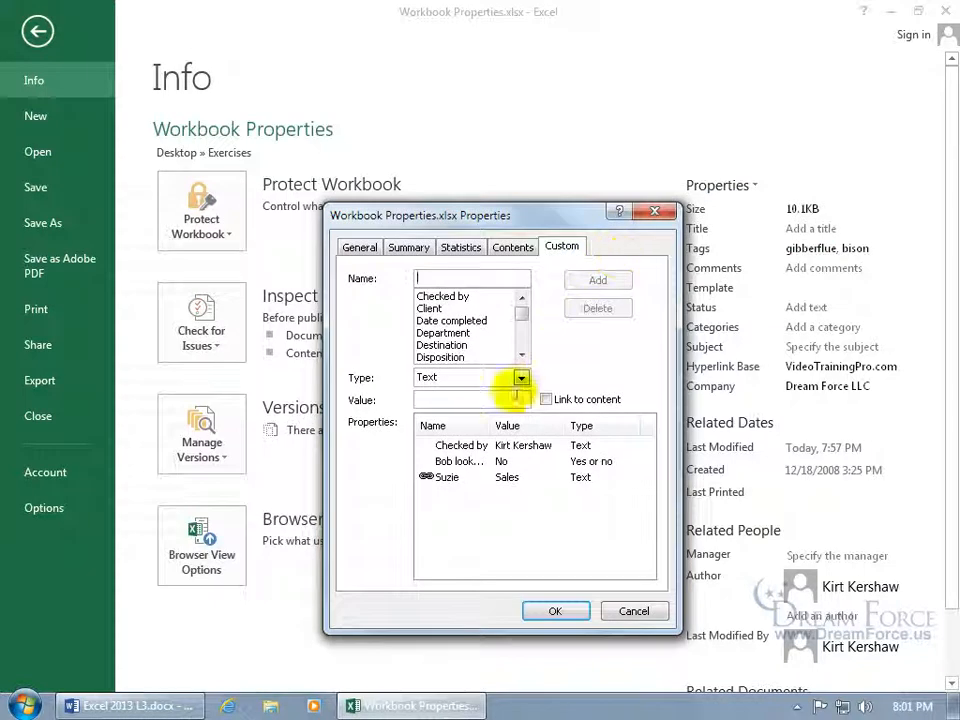
Delete the Dept-linked custom property, return to the worksheet, and close Excel.
click(447, 477)
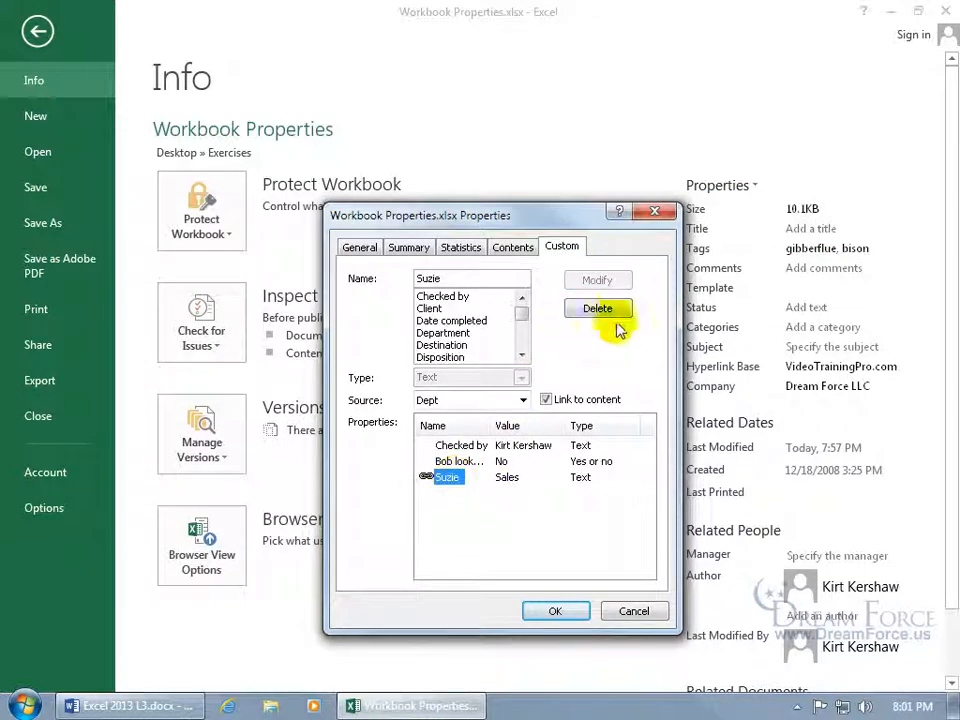
click(614, 310)
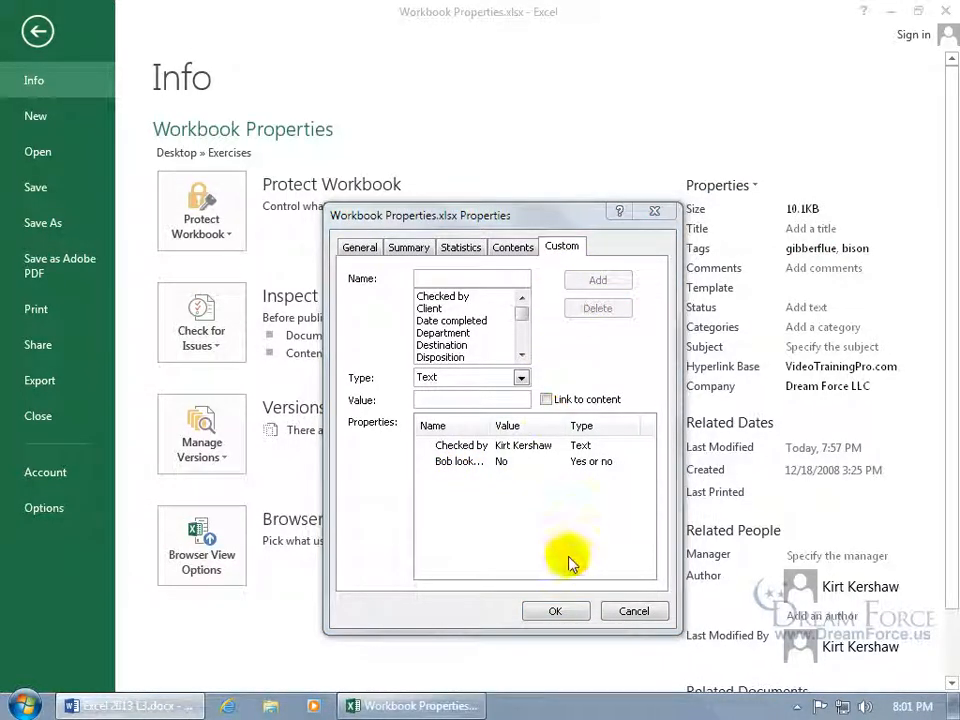
click(559, 612)
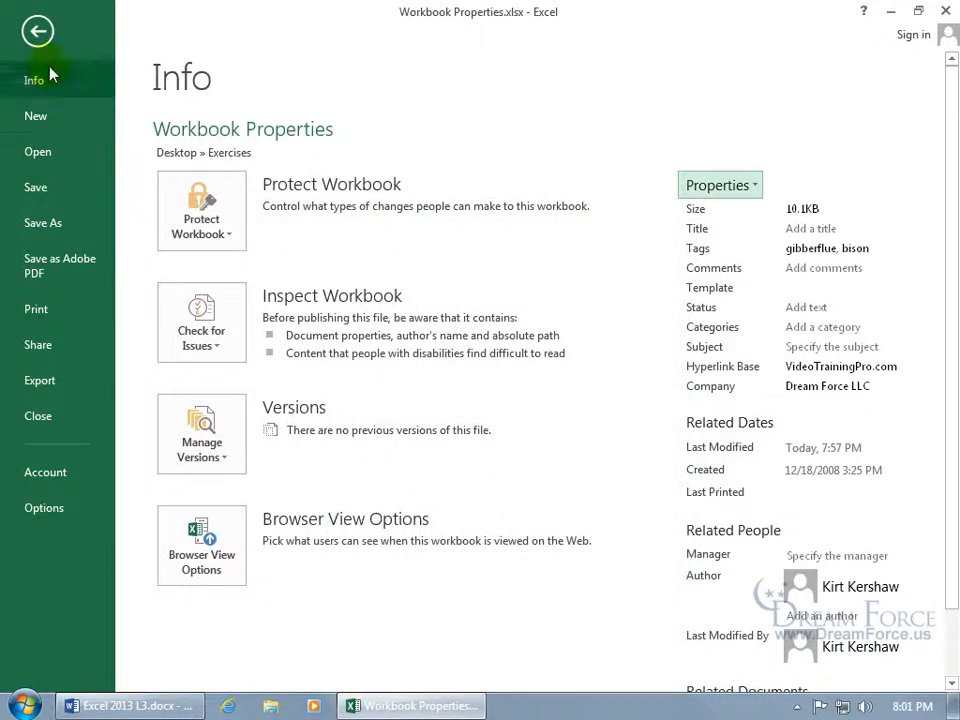
click(37, 31)
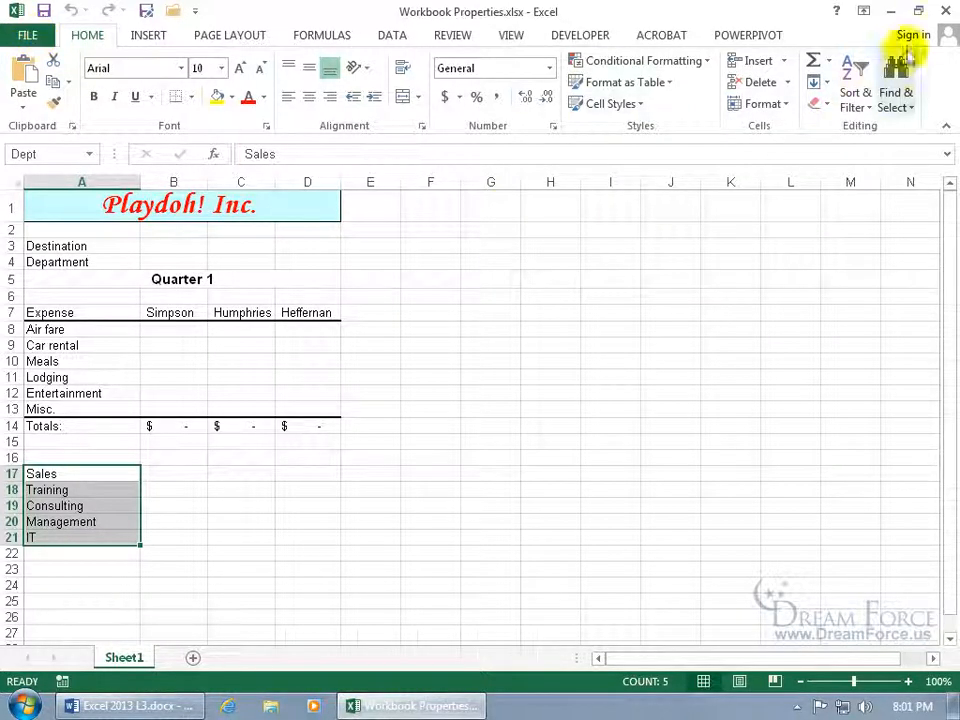
click(944, 12)
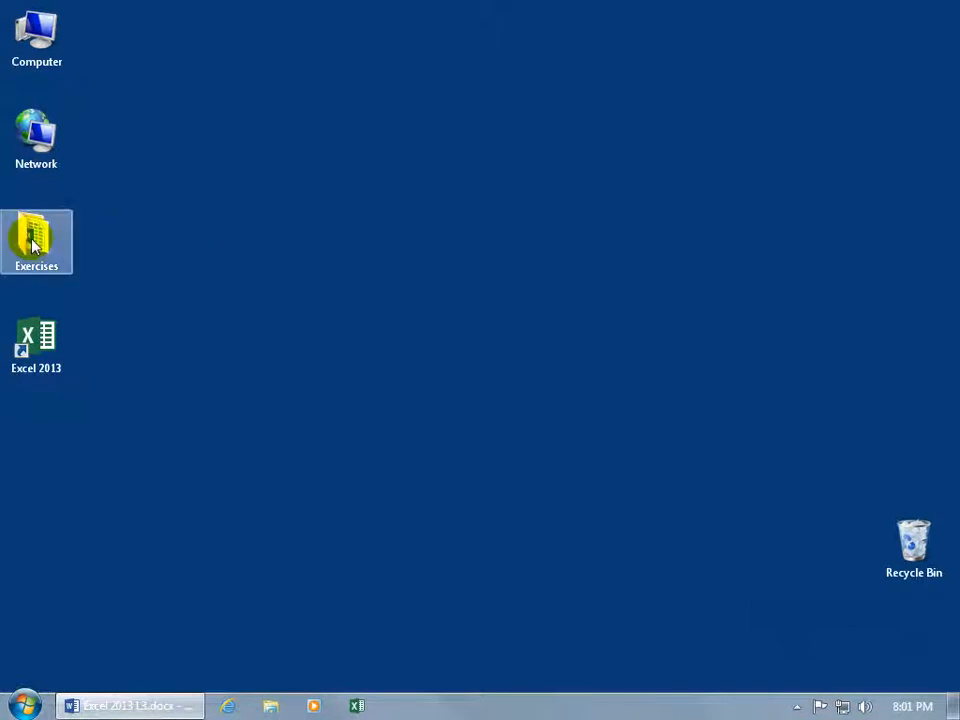
In Exercises, check Workbook Properties.xlsx's Details tab showing tags gibberflue, bison, then cancel.
double_click(33, 245)
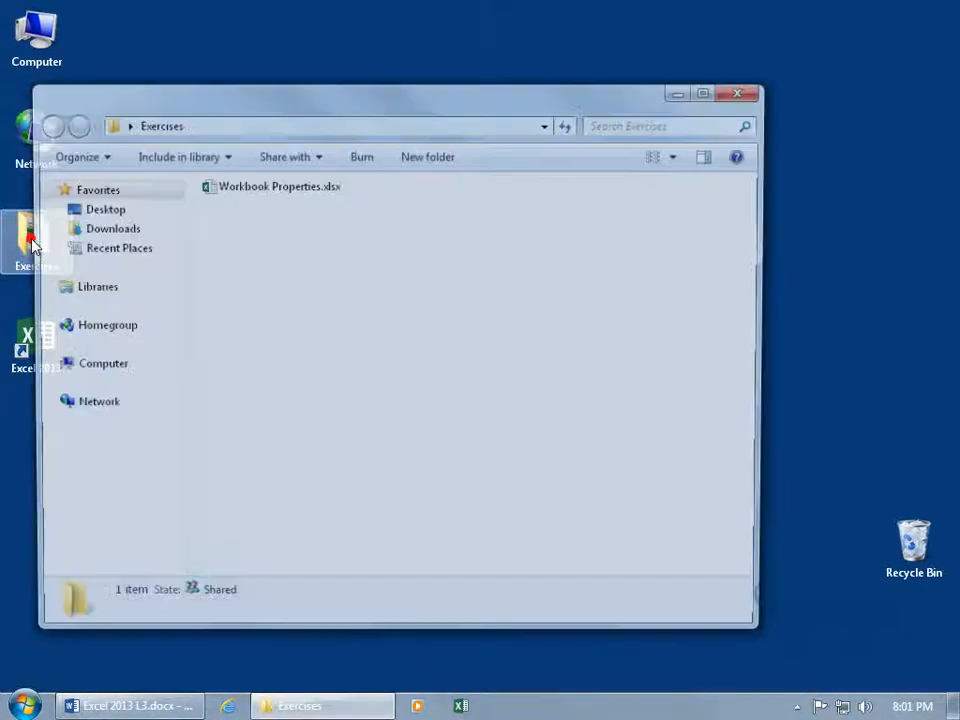
right_click(281, 190)
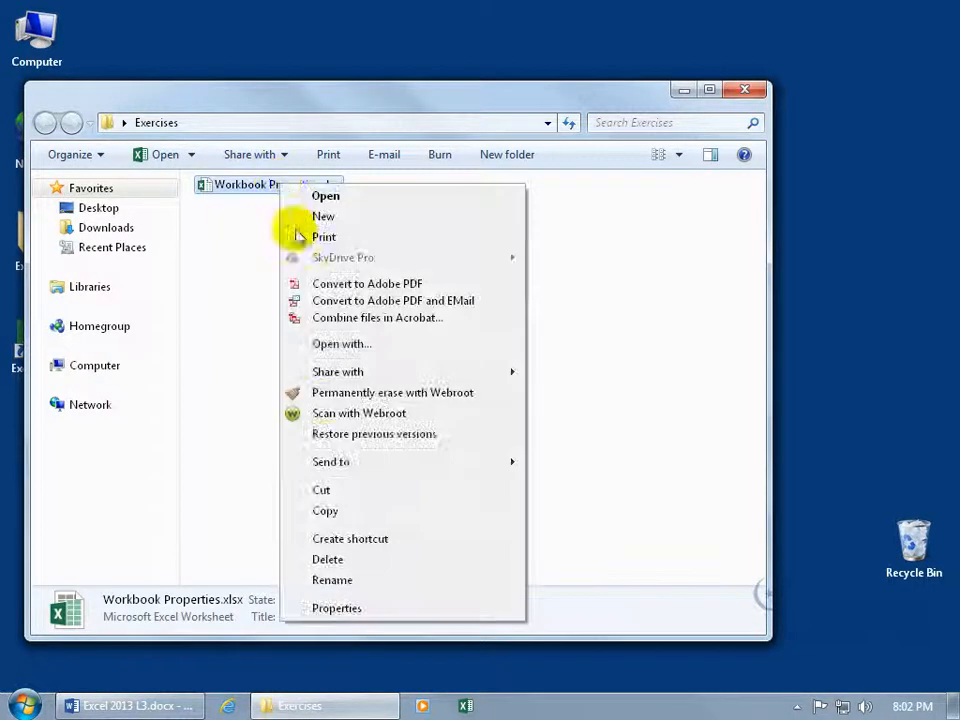
click(373, 609)
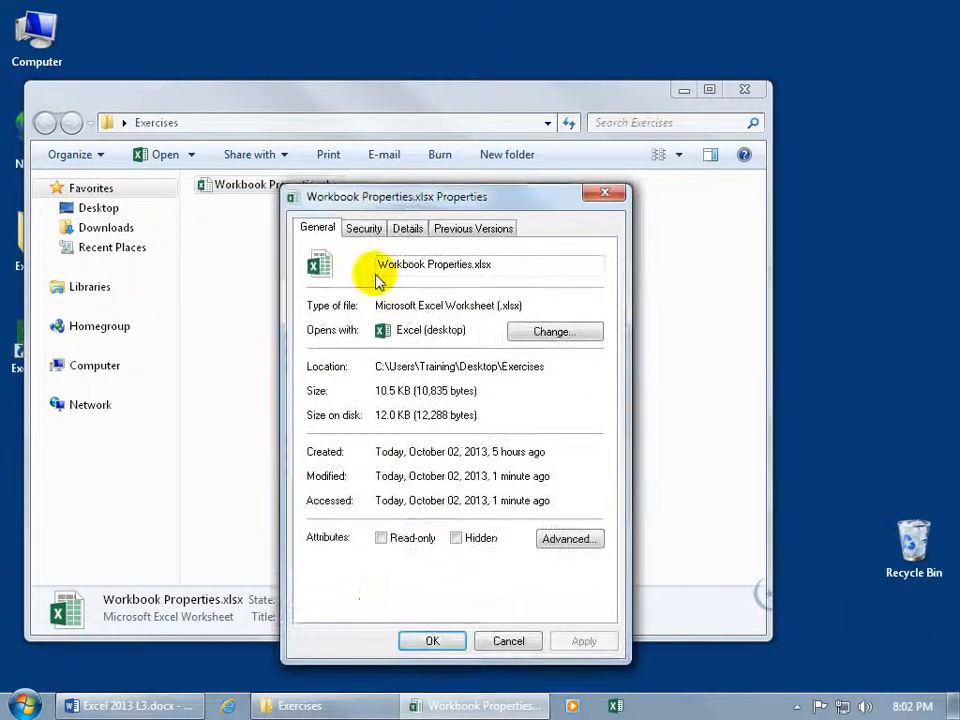
click(407, 229)
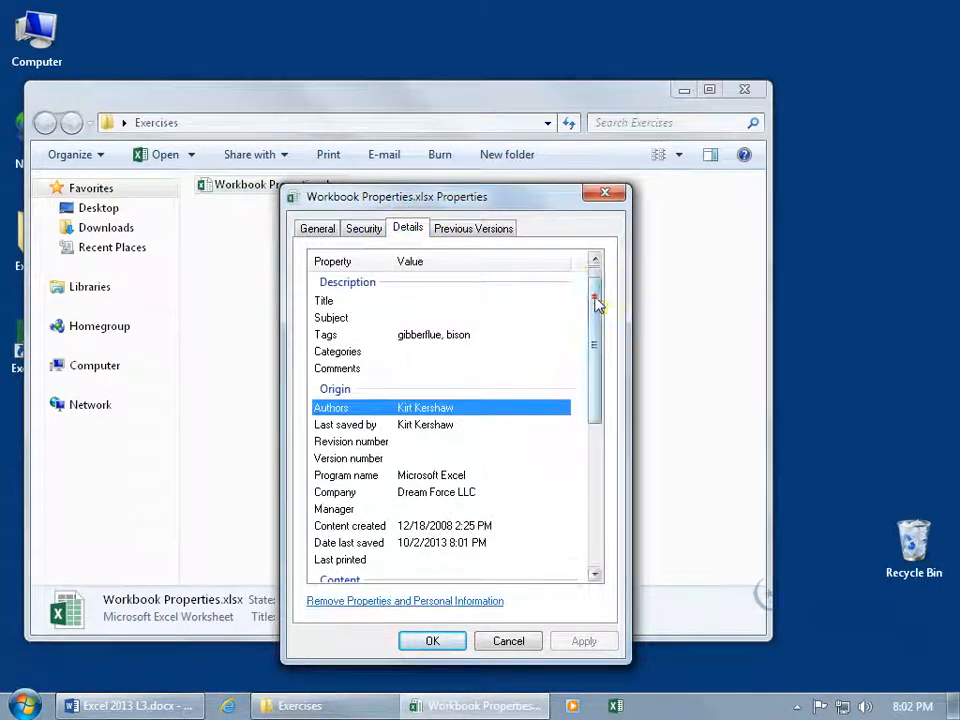
drag(596, 304, 597, 314)
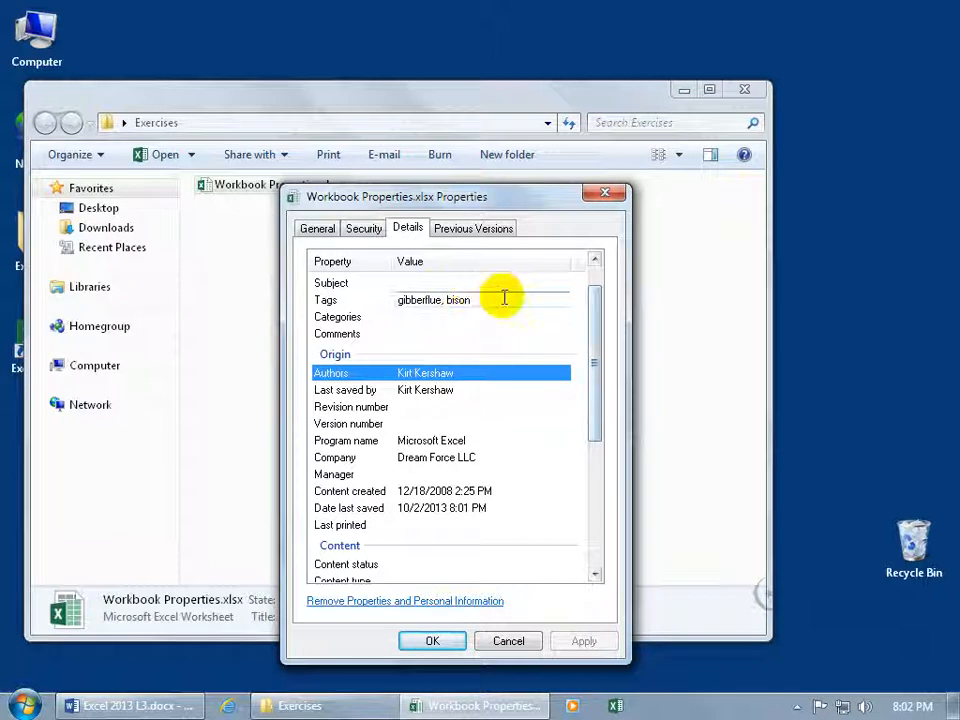
mouse_move(598, 343)
mouse_down()
mouse_move(606, 446)
mouse_move(602, 330)
mouse_up()
click(527, 334)
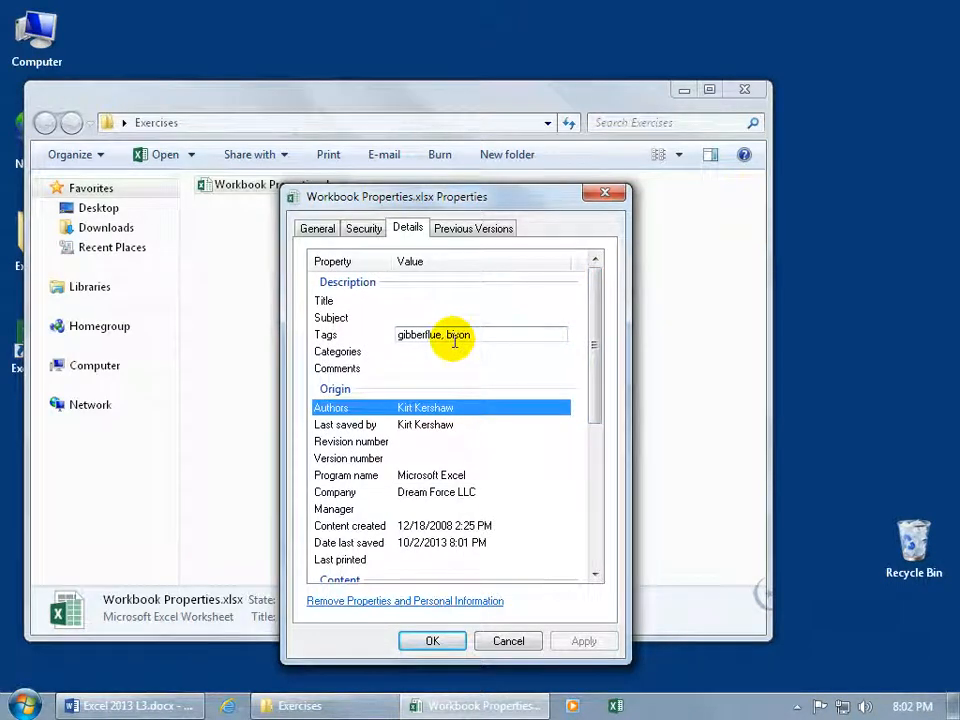
click(528, 642)
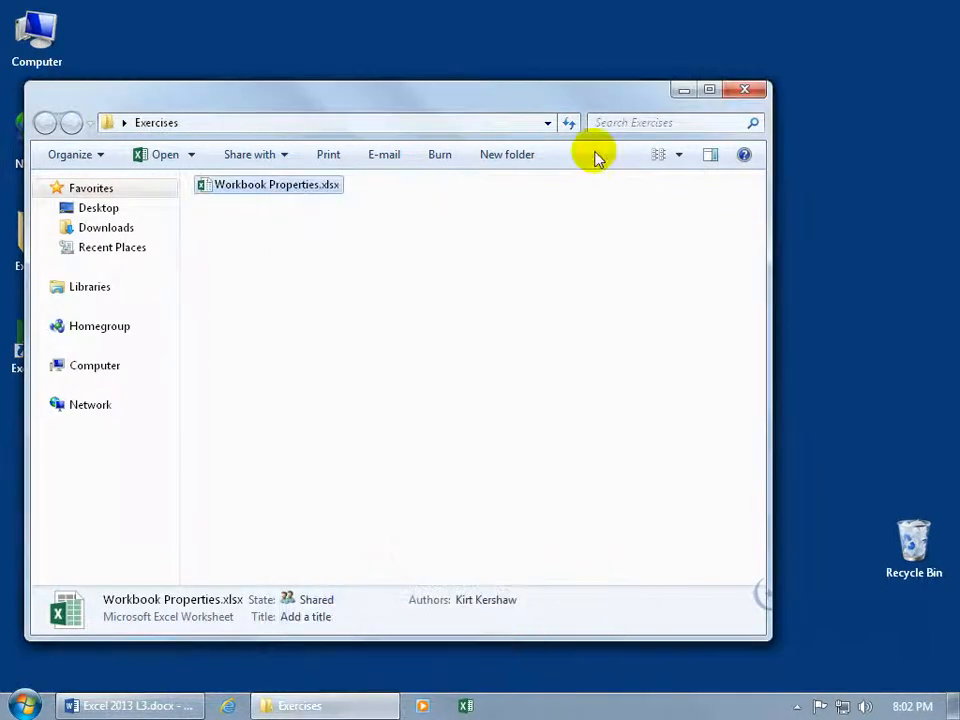
Search the Exercises folder for gibberflue via the search box suggestion.
click(628, 123)
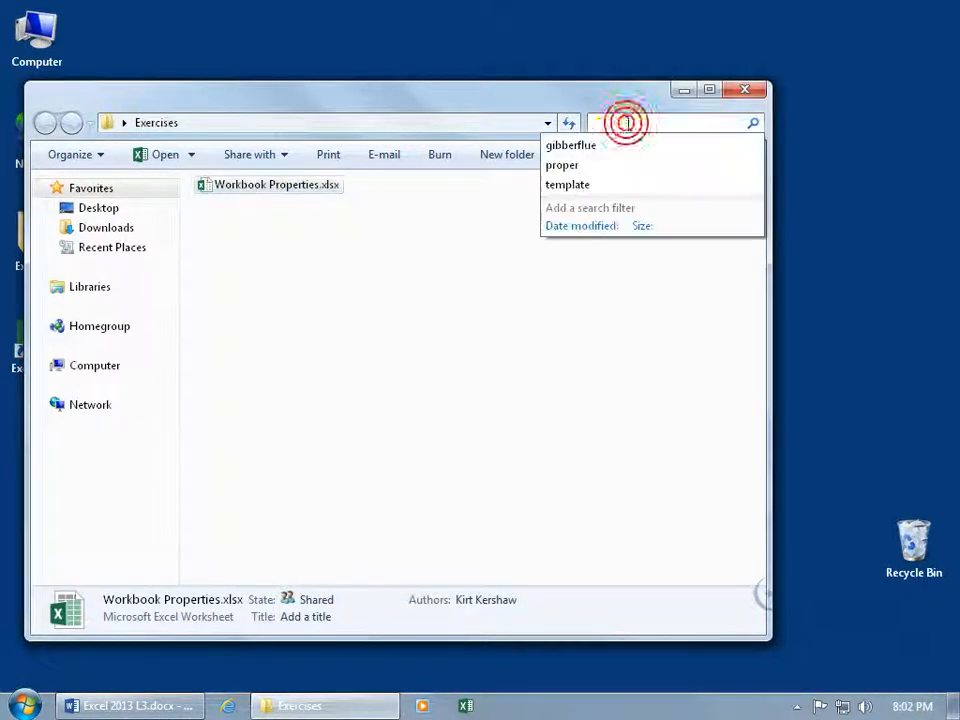
click(572, 146)
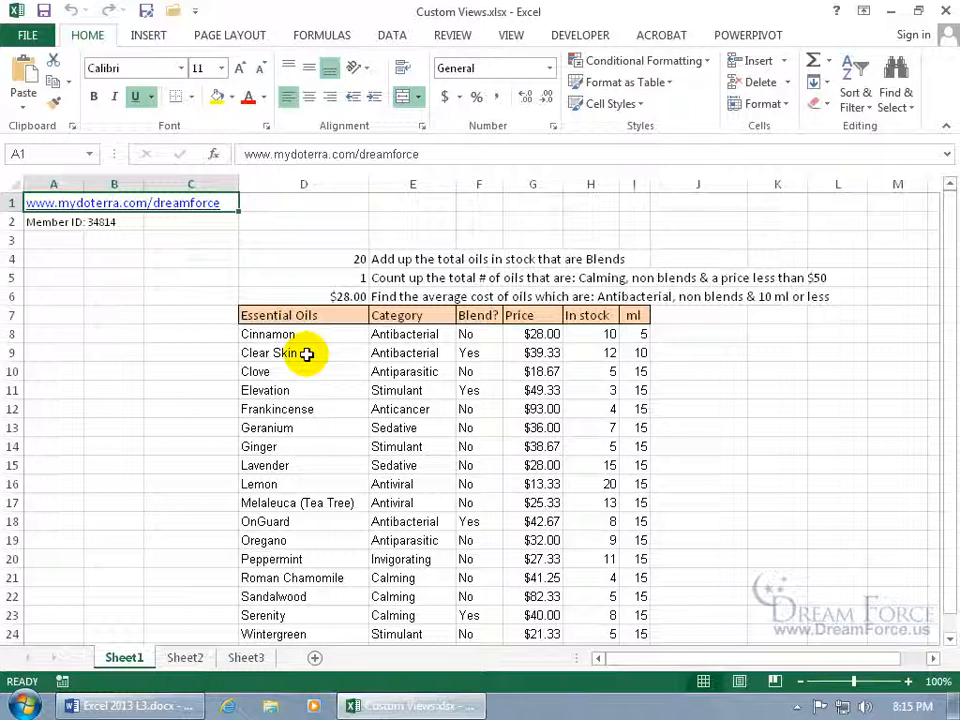
Turn on Filter for the Essential Oils table D7:I25.
drag(300, 317, 639, 606)
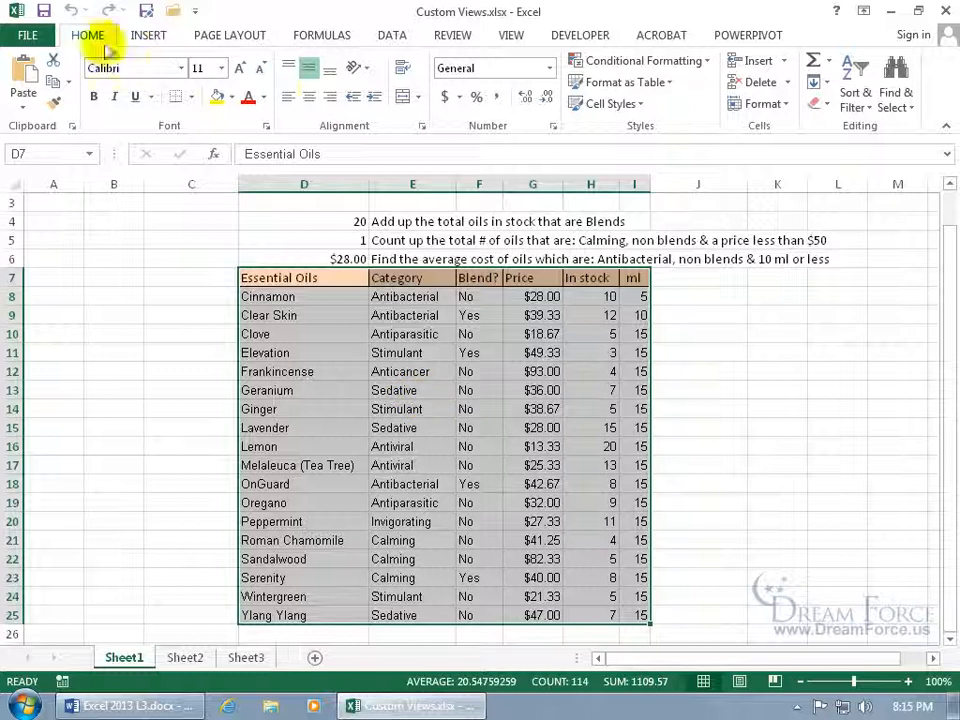
click(874, 108)
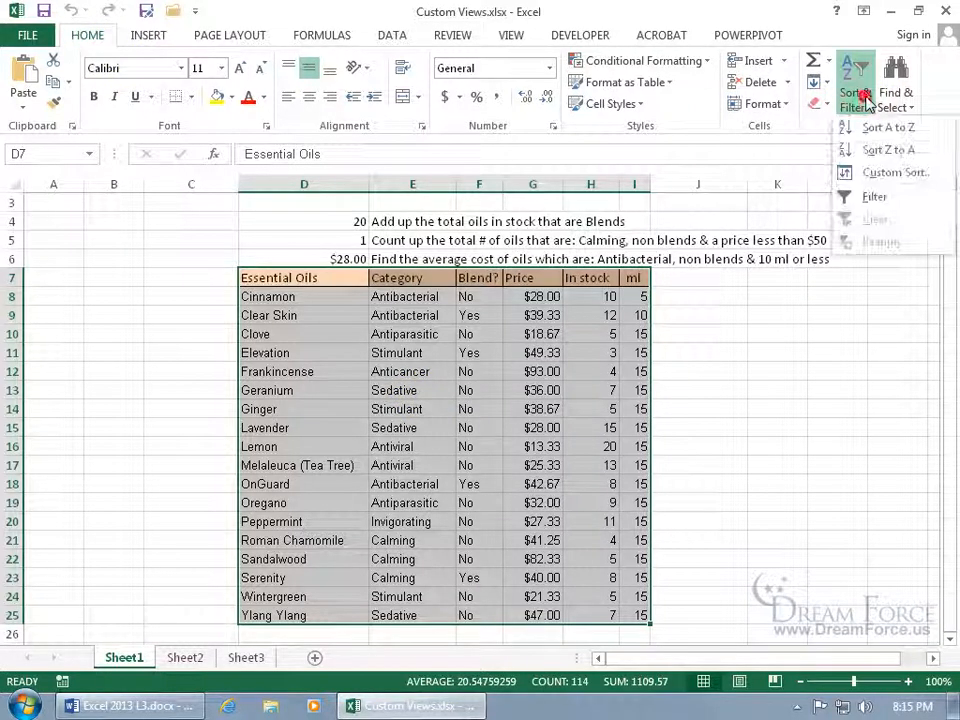
click(872, 195)
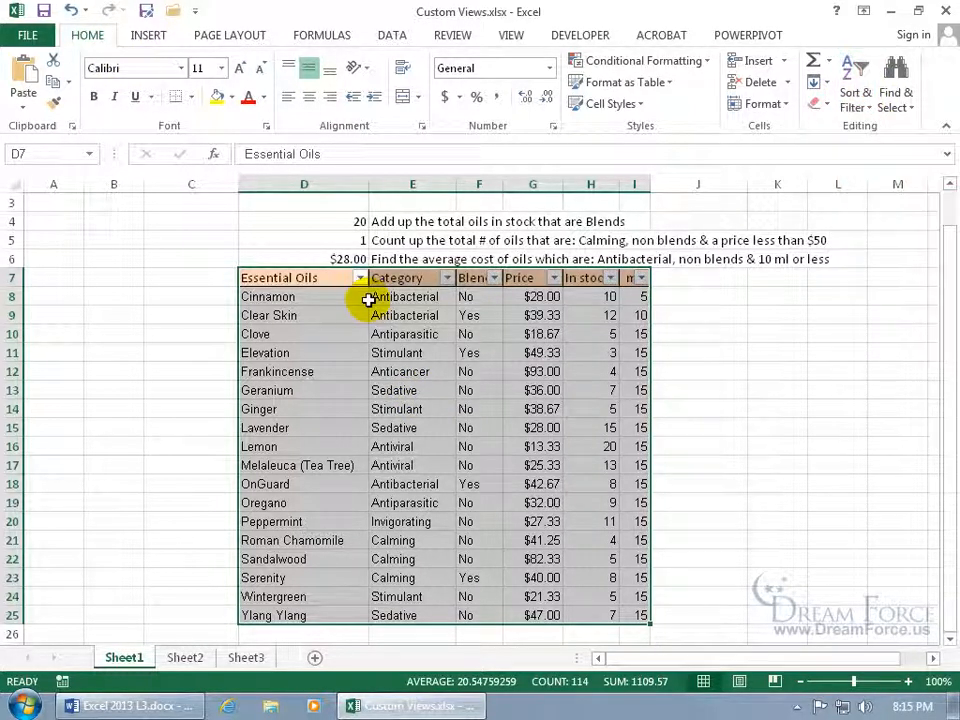
Filter the Category column to show only Antibacterial and Anticancer.
click(446, 278)
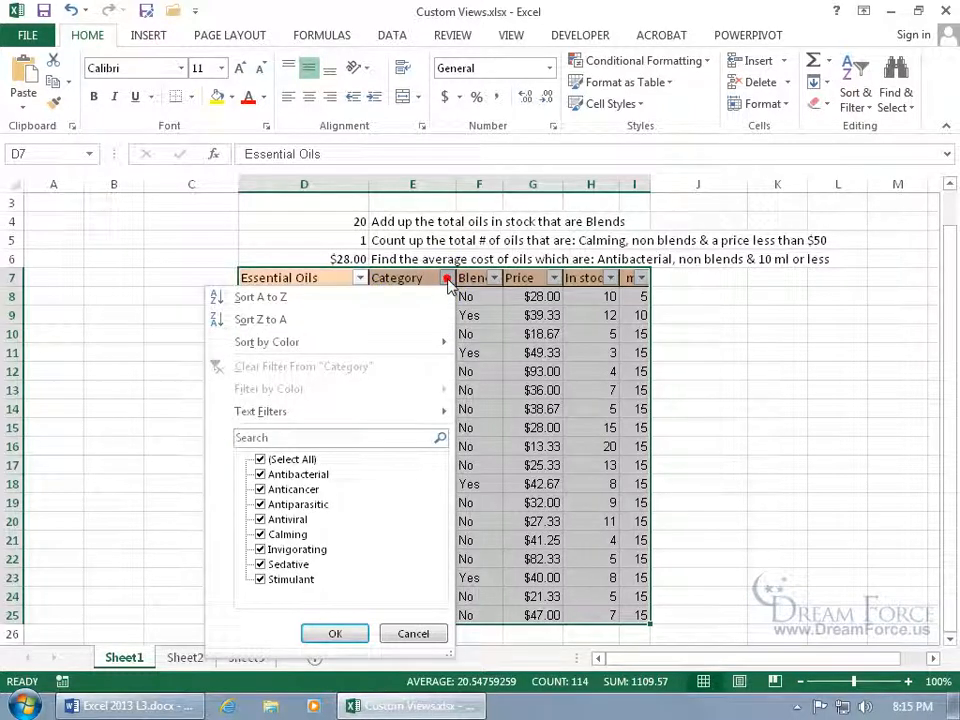
click(260, 459)
click(260, 474)
click(260, 489)
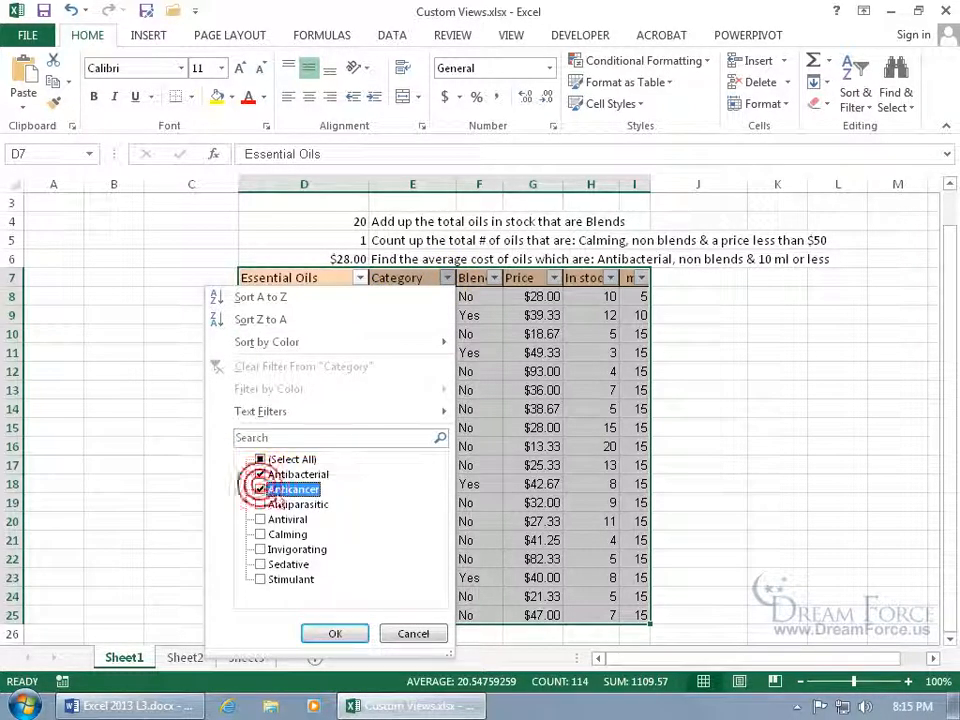
click(335, 633)
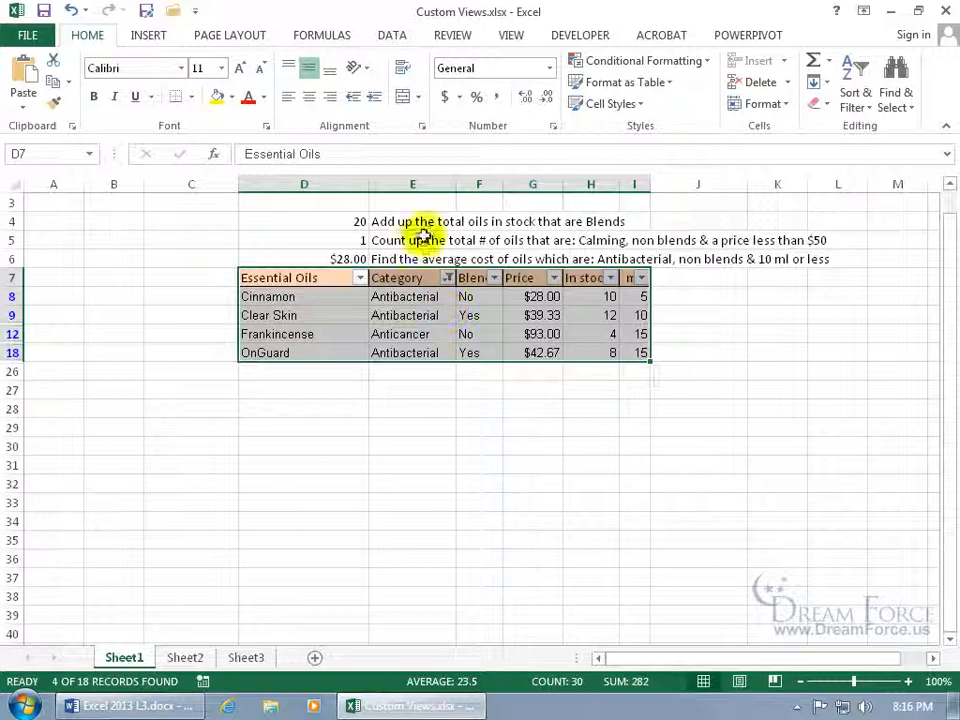
Add a custom view named 'Antibacterial and cancer' capturing the four filtered oil rows.
click(513, 36)
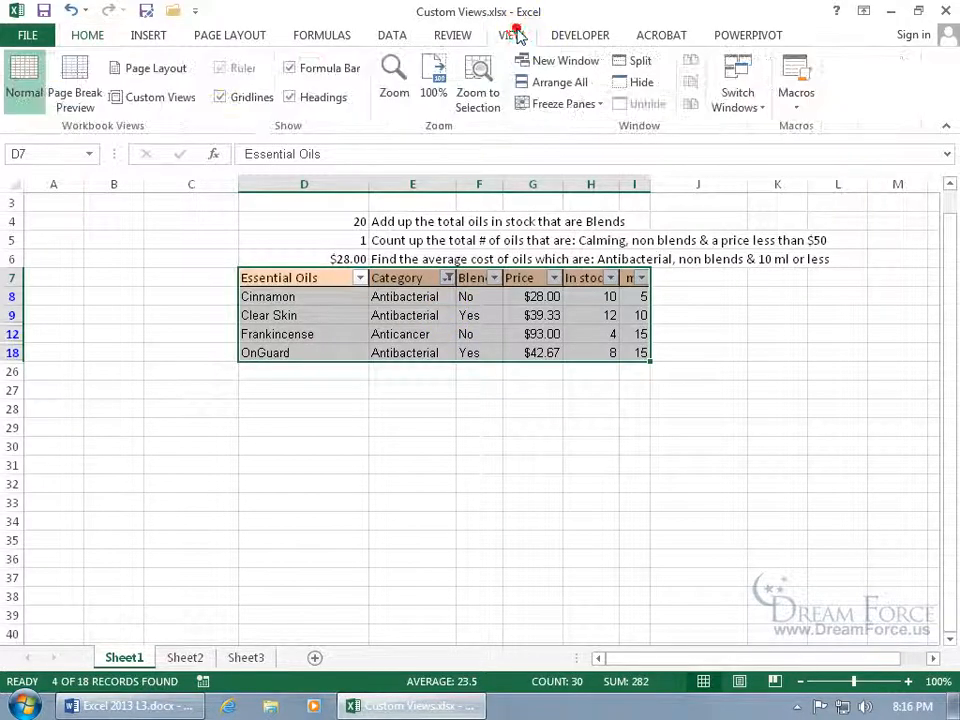
click(165, 100)
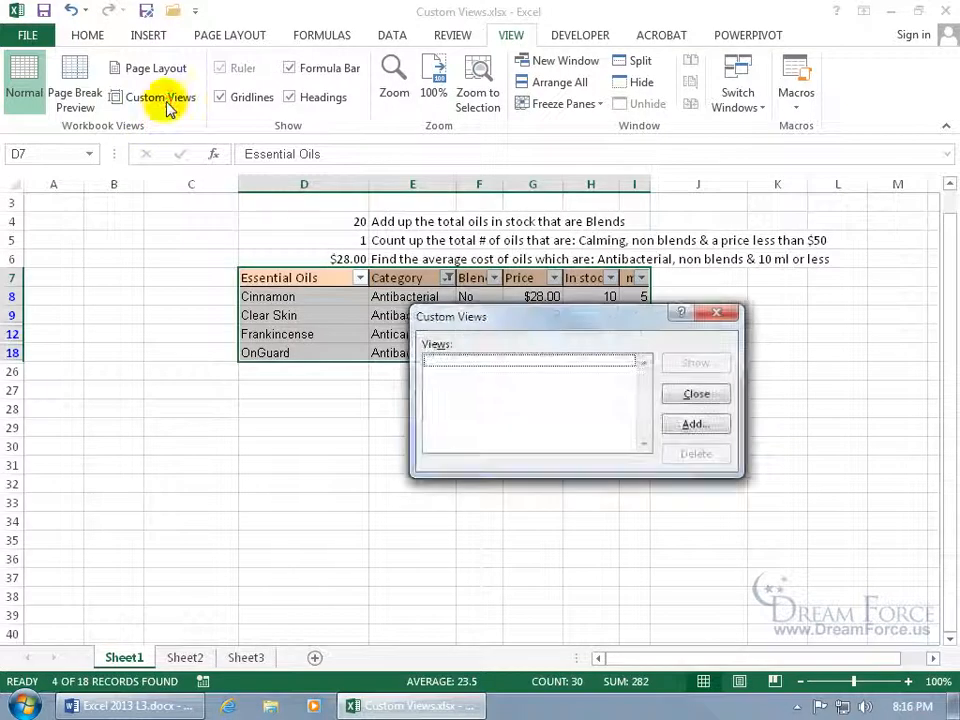
click(688, 421)
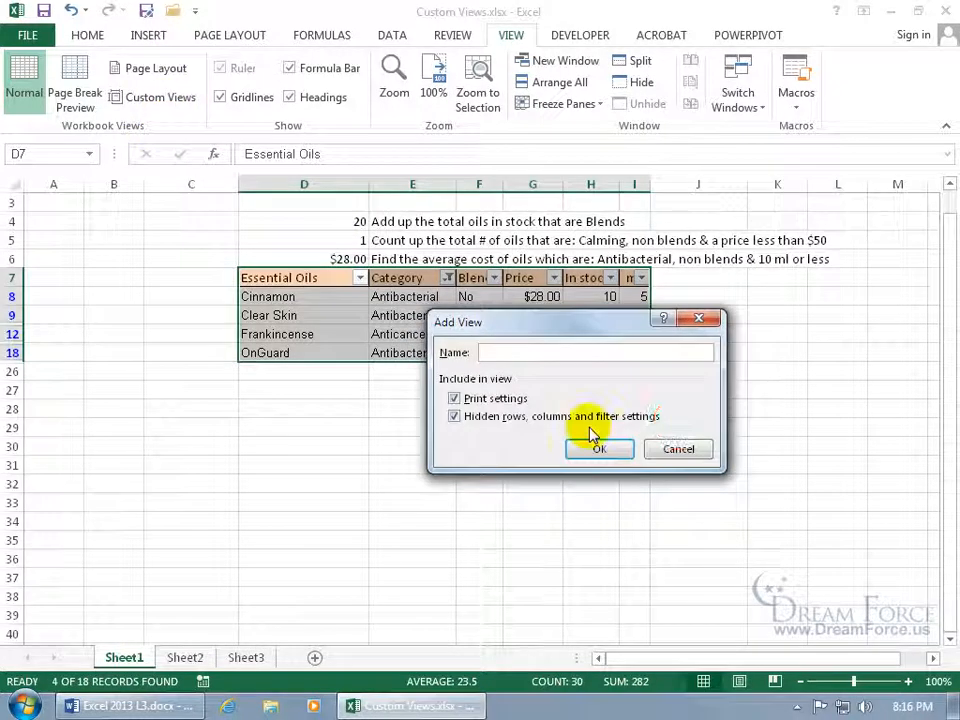
text(Antibacterial and cancer)
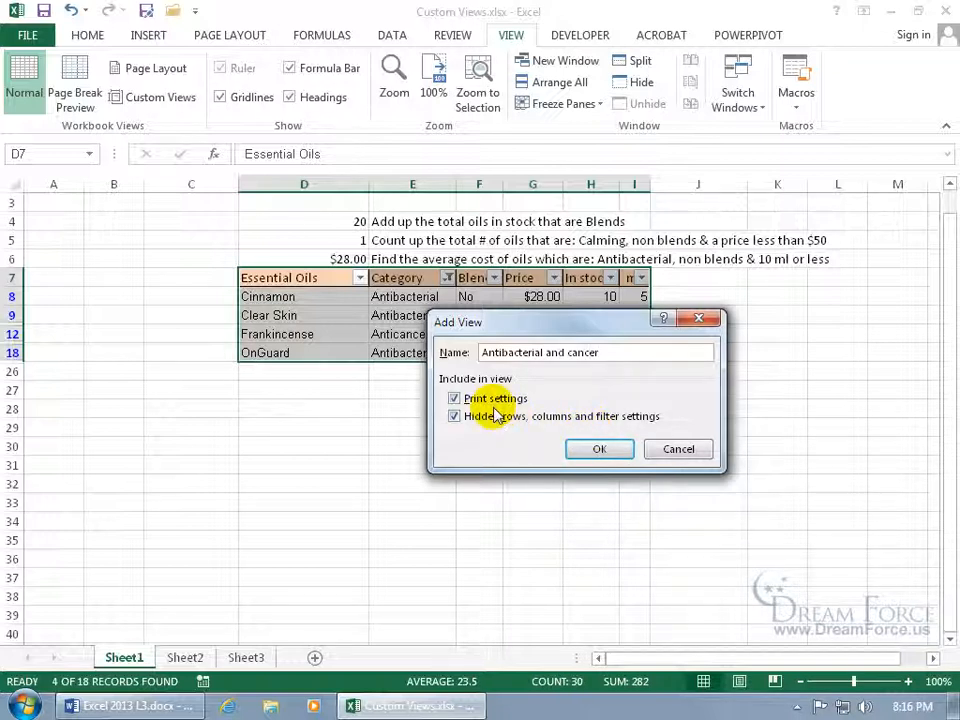
click(606, 448)
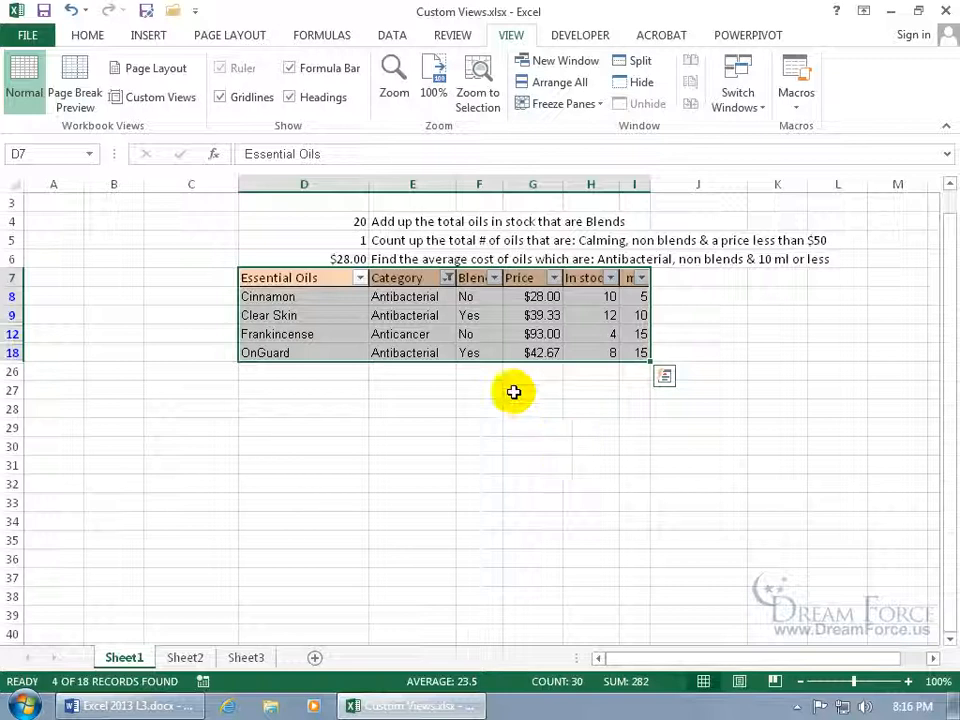
Set the Category filter back to Select All so all 18 oils show.
click(447, 278)
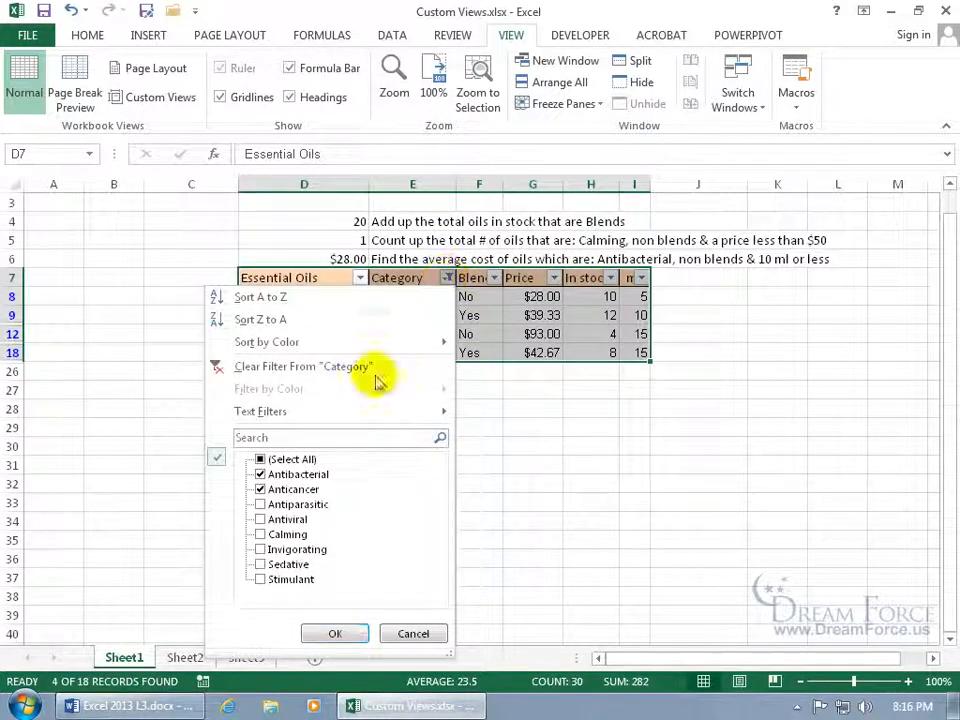
click(262, 459)
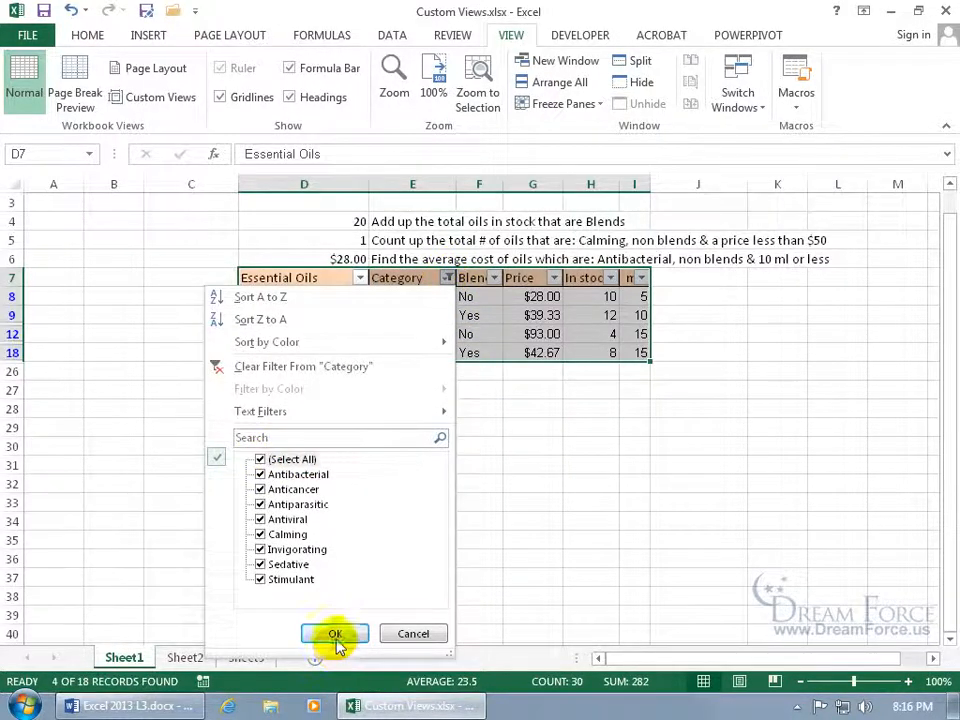
click(334, 632)
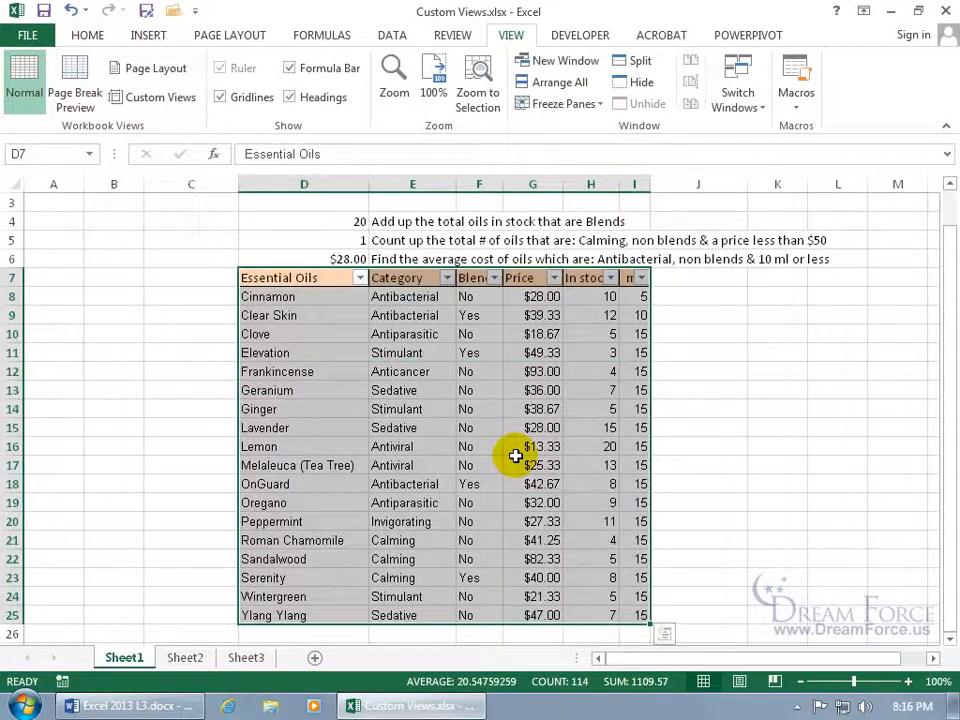
click(444, 402)
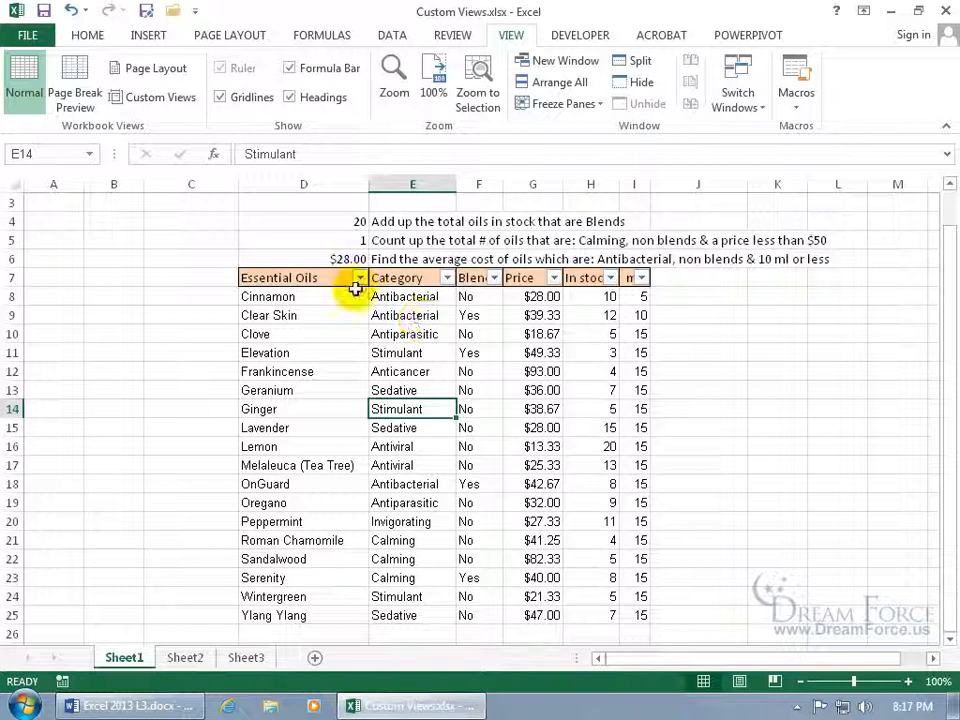
Show the 'Antibacterial and cancer' custom view to restore the four filtered rows.
click(178, 104)
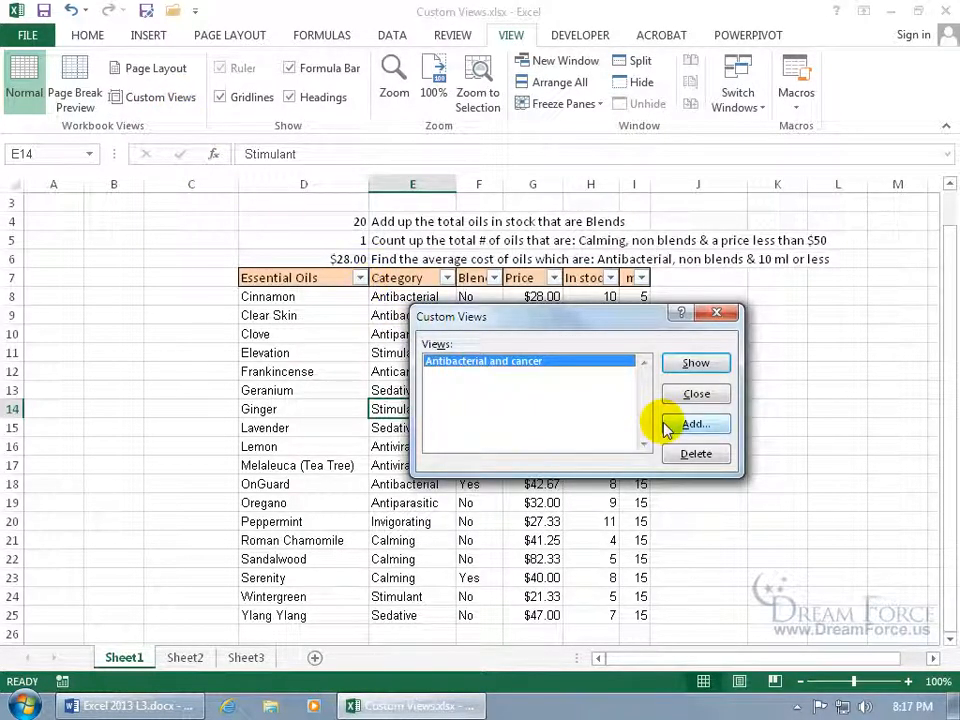
click(686, 365)
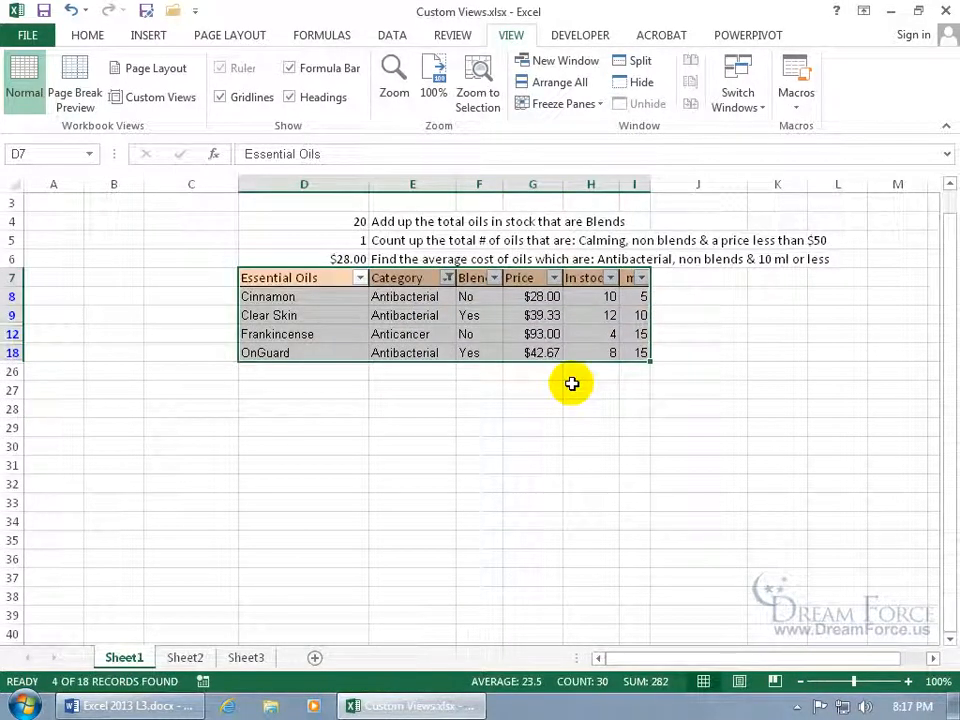
click(447, 279)
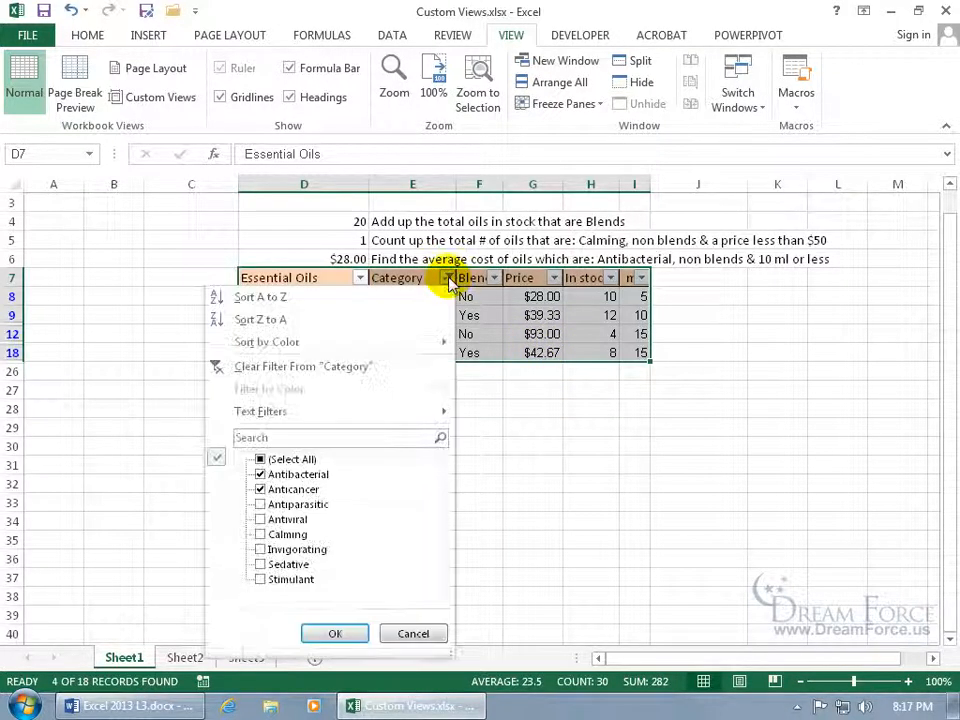
Reset the Category filter to Select All so all 18 oils appear.
click(260, 459)
click(340, 632)
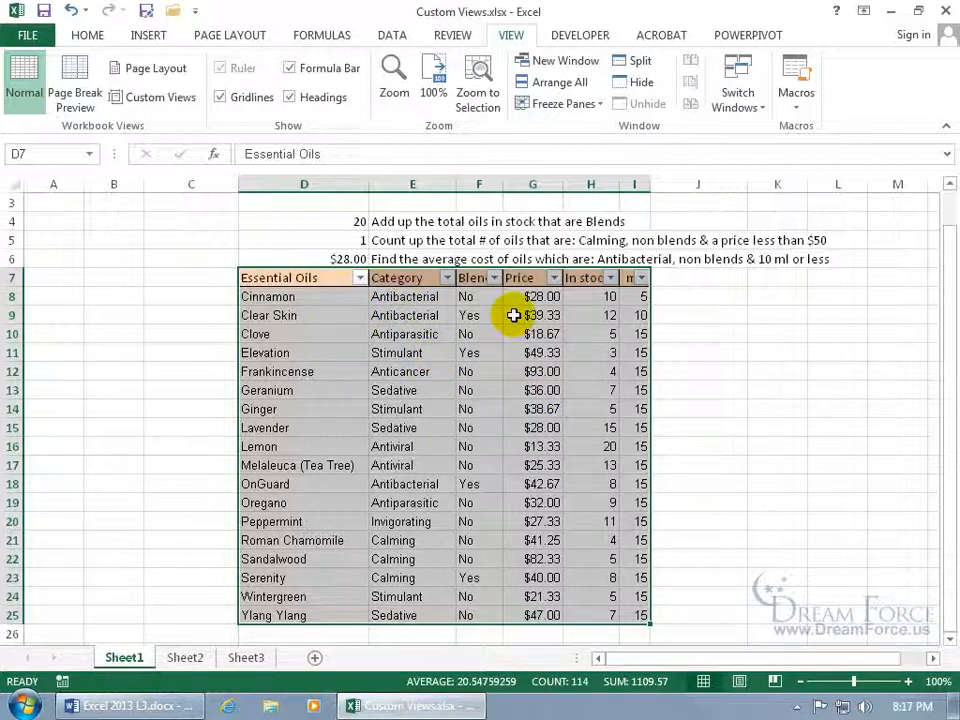
click(404, 330)
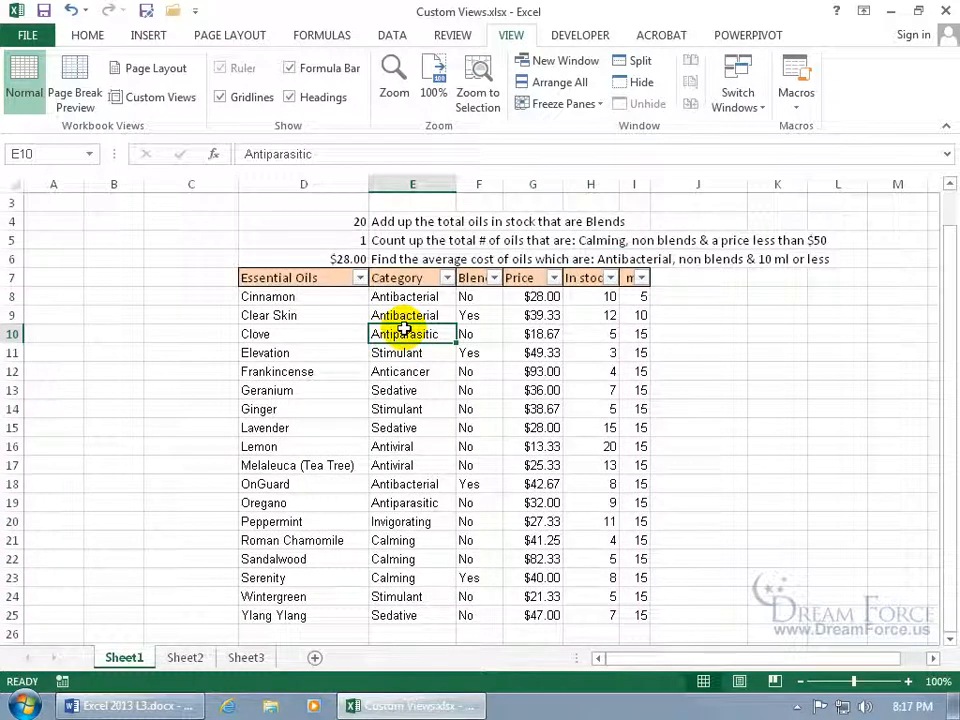
Save the unfiltered layout as a new custom view named 'Original'.
click(172, 98)
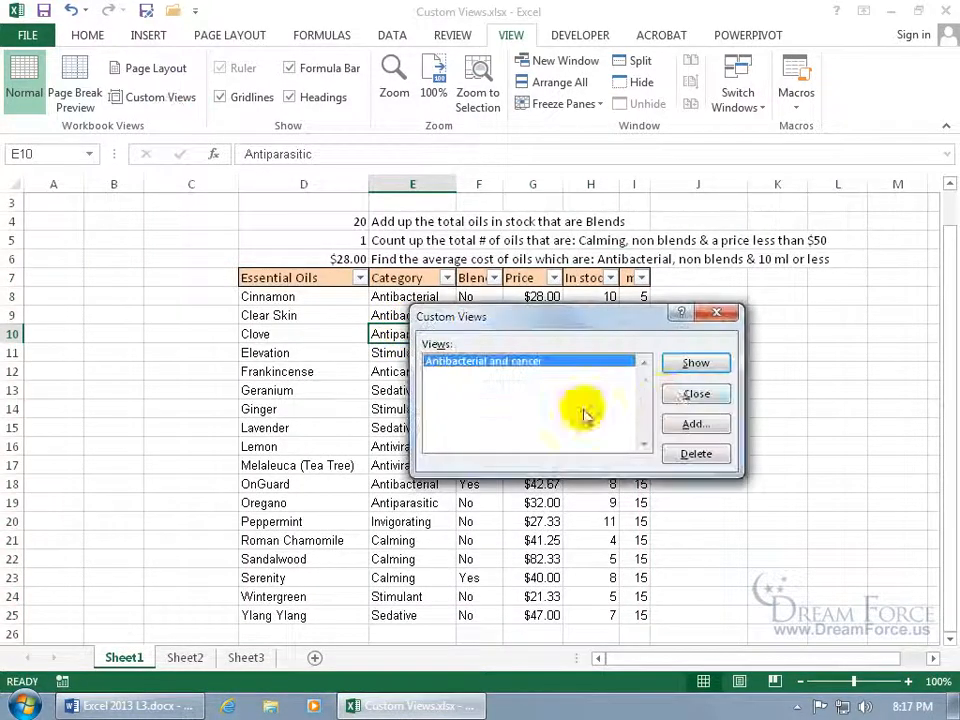
click(700, 424)
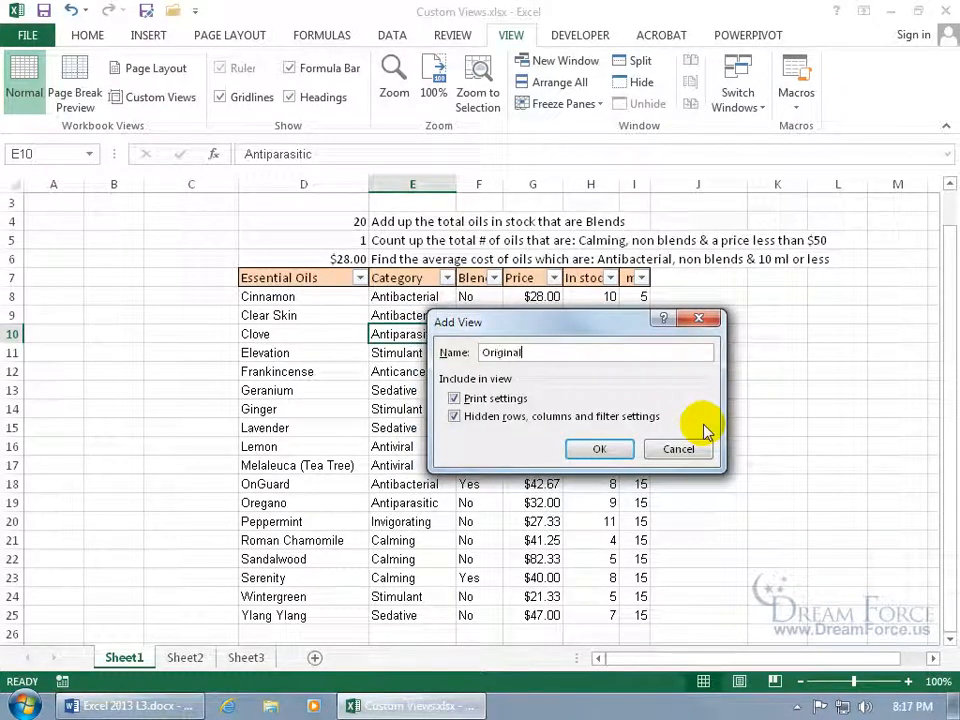
key(Return)
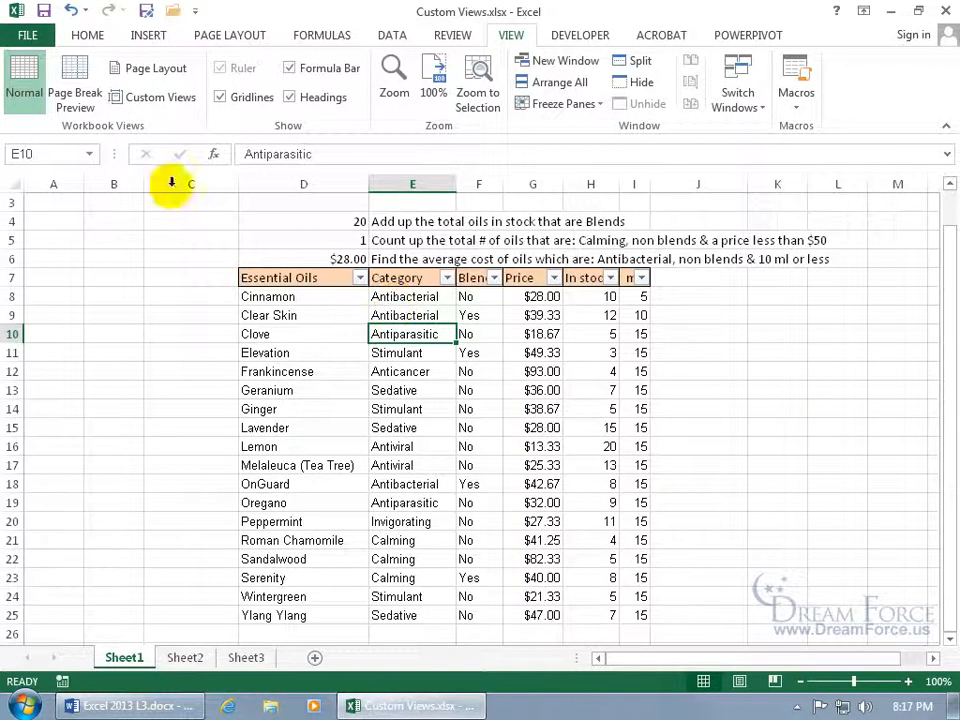
click(84, 33)
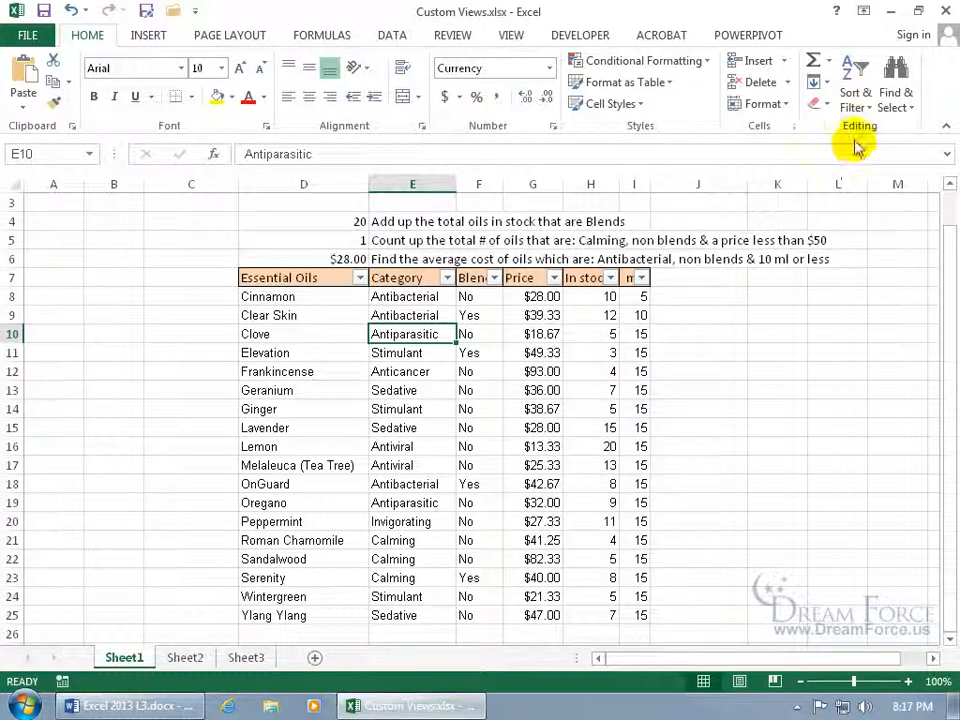
Remove the table filter, hide columns H:I (In stock, ml), and select rows D8:G10.
click(857, 84)
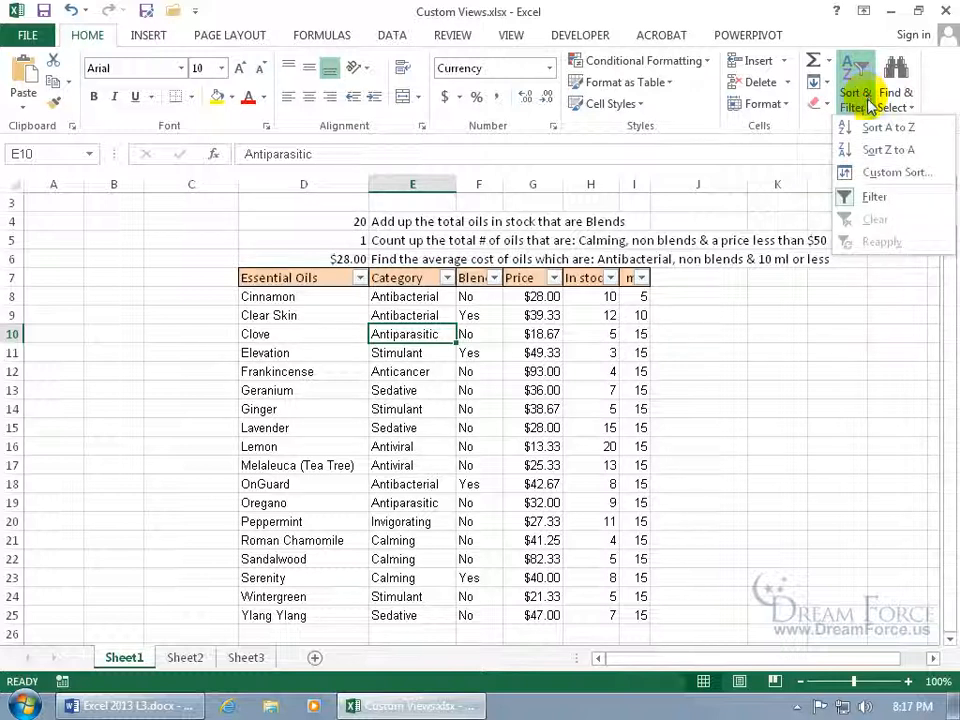
click(866, 197)
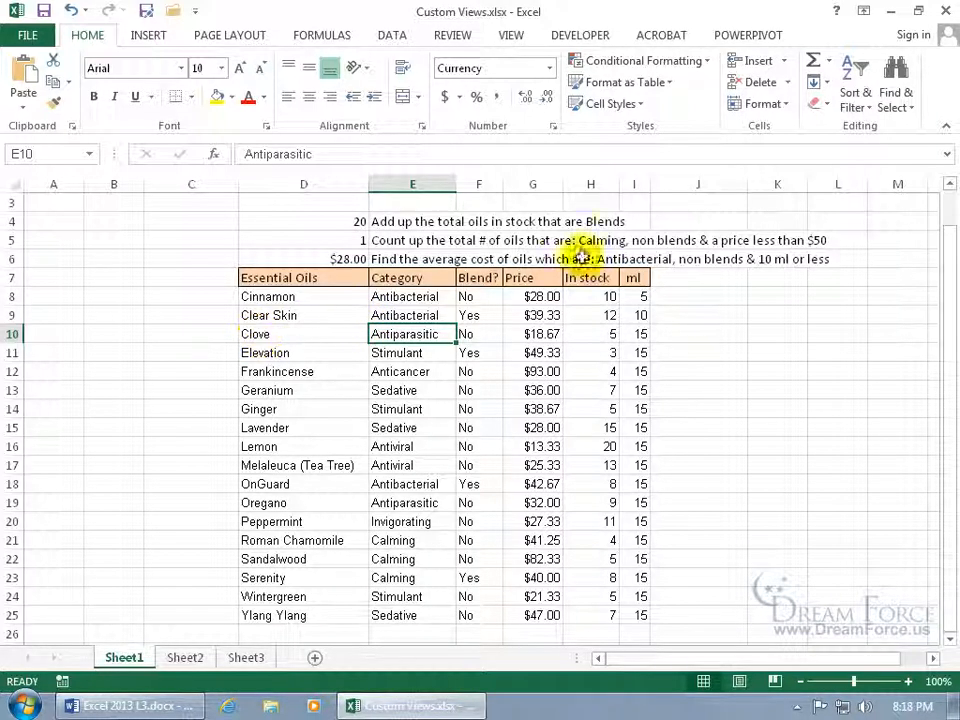
click(590, 182)
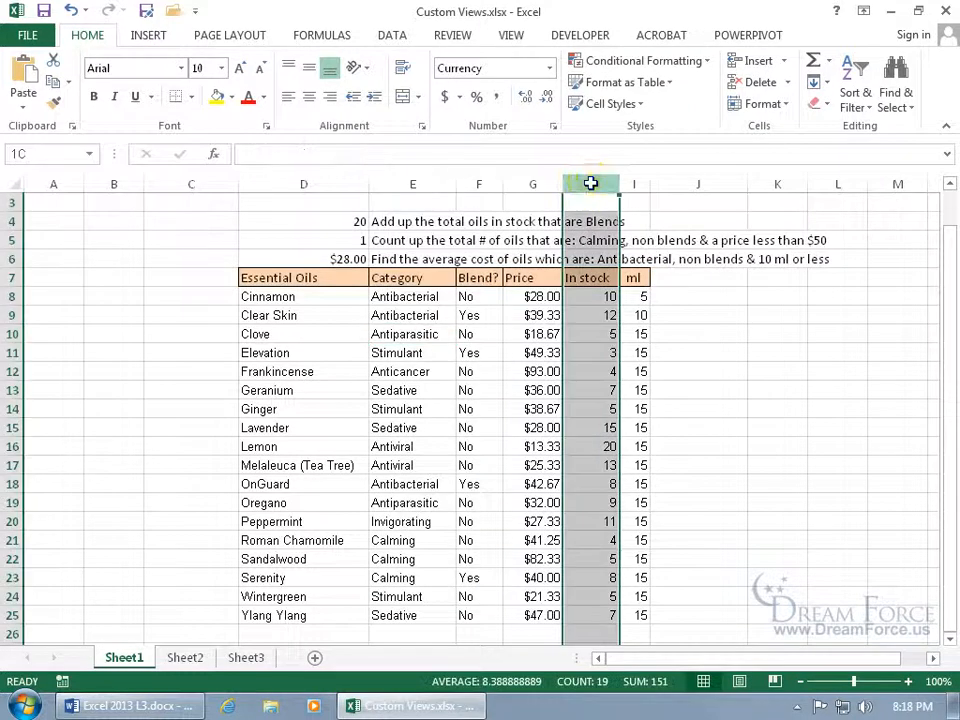
drag(590, 183, 628, 182)
right_click(632, 186)
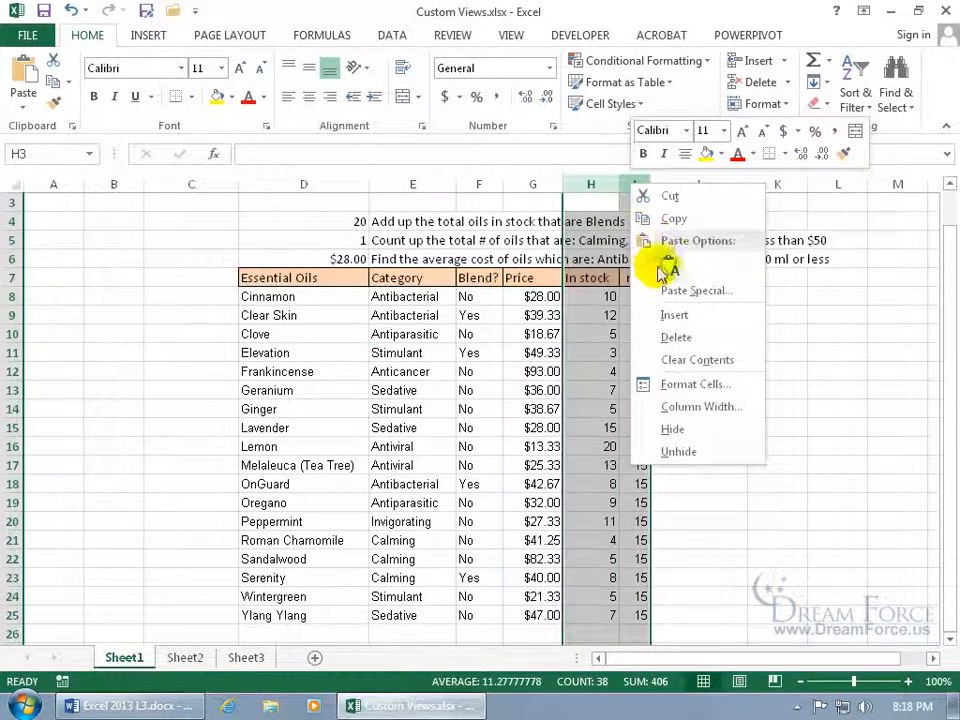
click(672, 430)
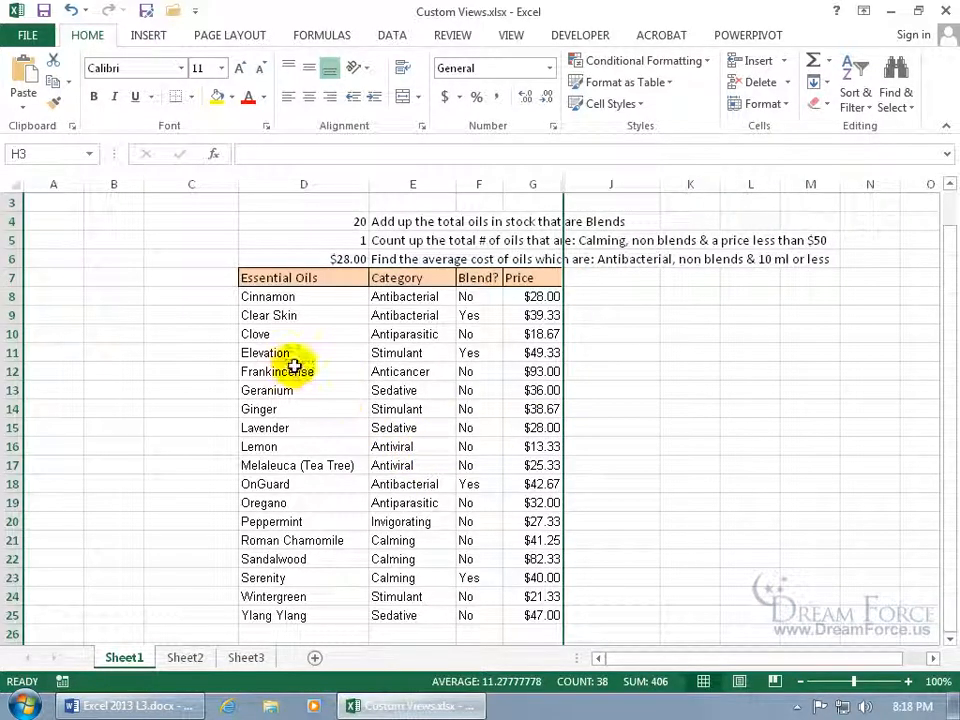
drag(268, 296, 521, 330)
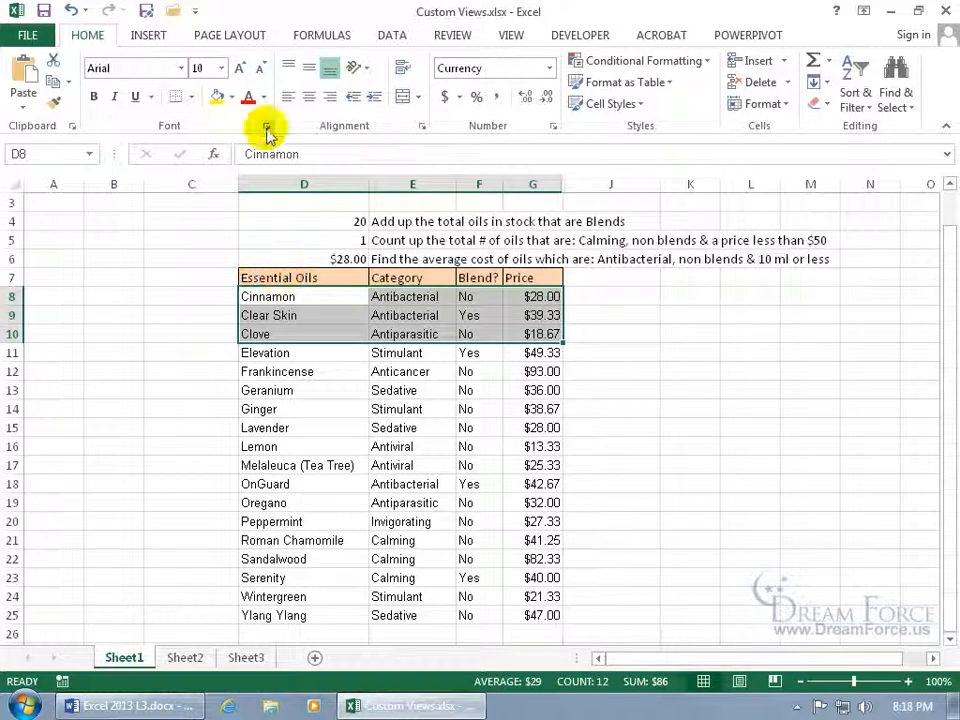
Set the print area to the selected Cinnamon, Clear Skin and Clove rows.
click(249, 33)
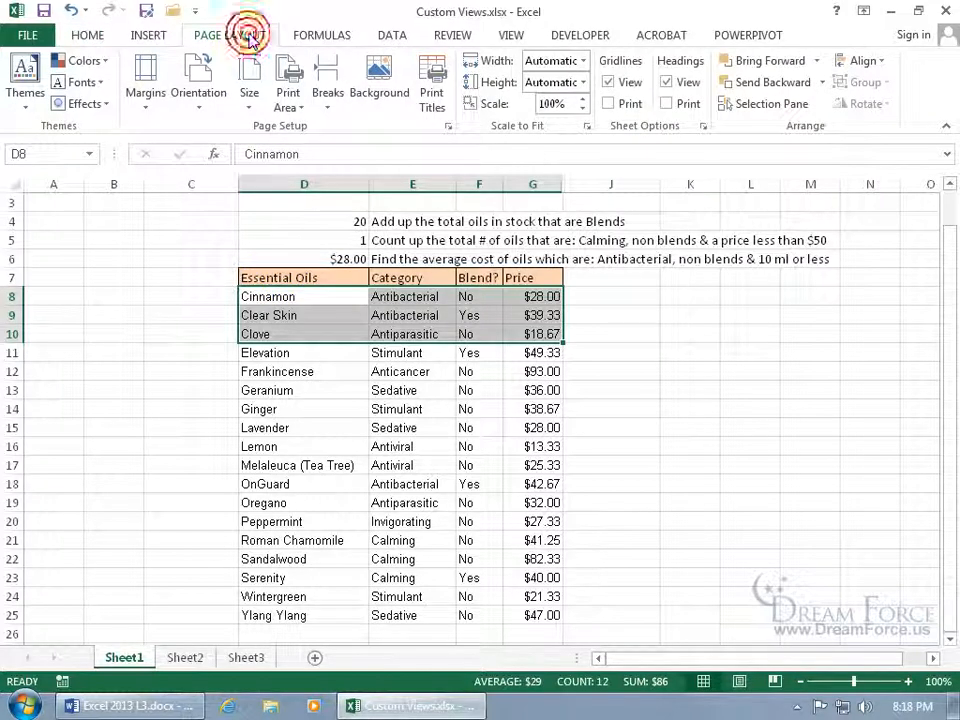
click(300, 105)
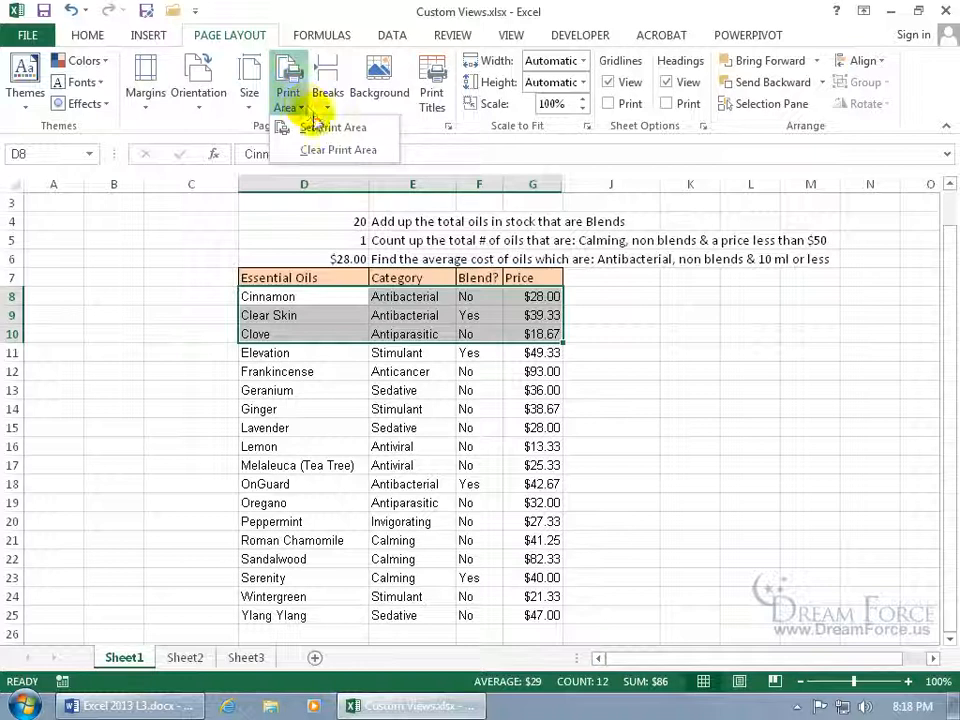
click(322, 127)
click(444, 391)
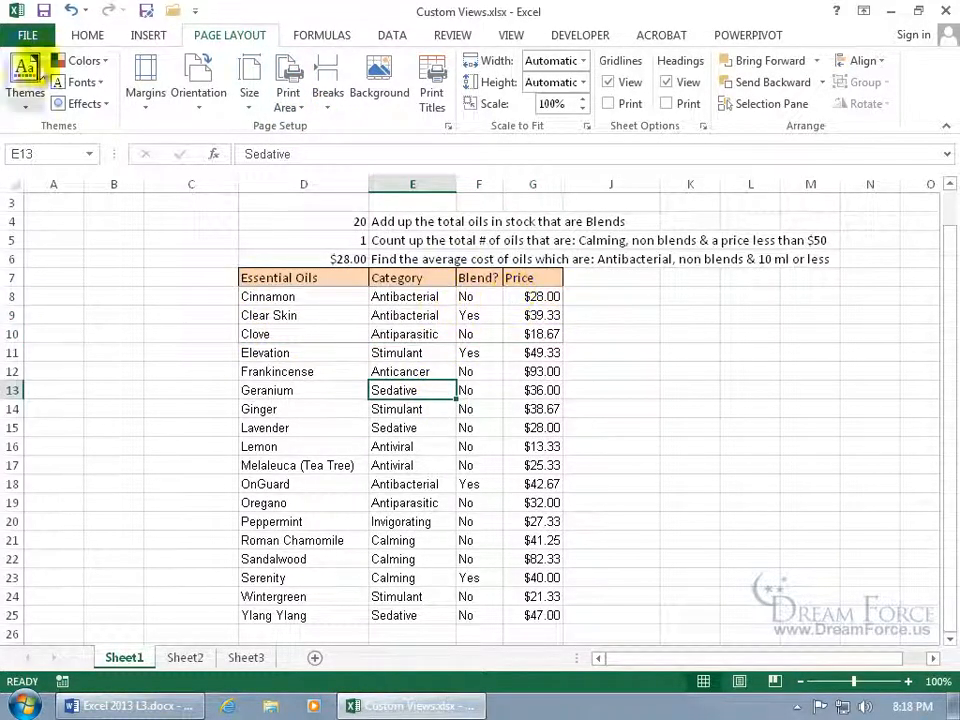
Check the print area in print preview with Zoom to Page, then return to the sheet.
click(28, 35)
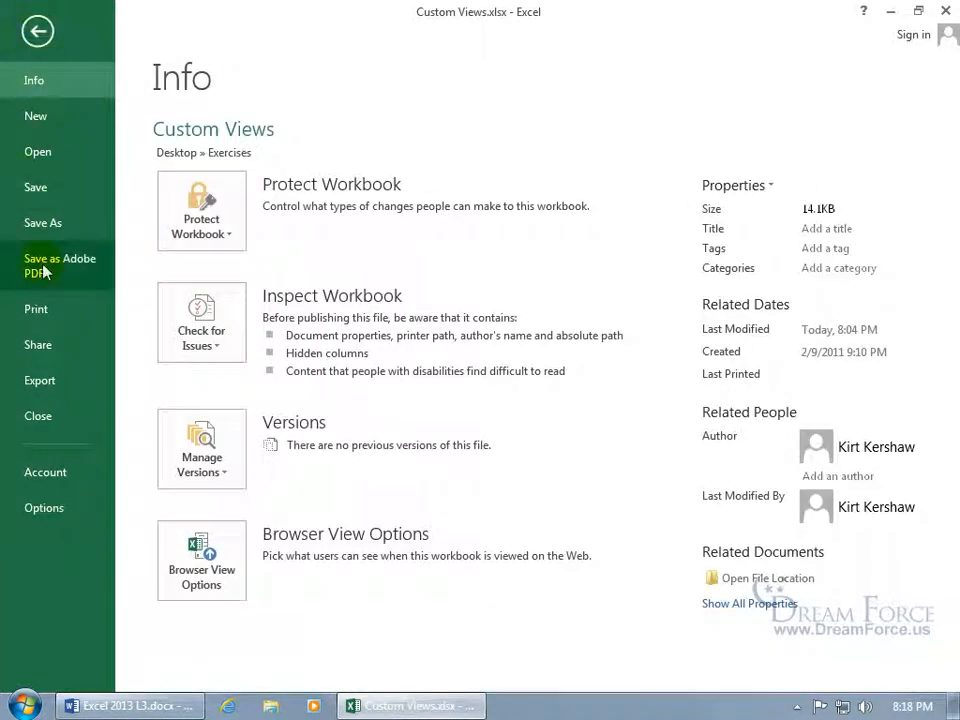
click(40, 312)
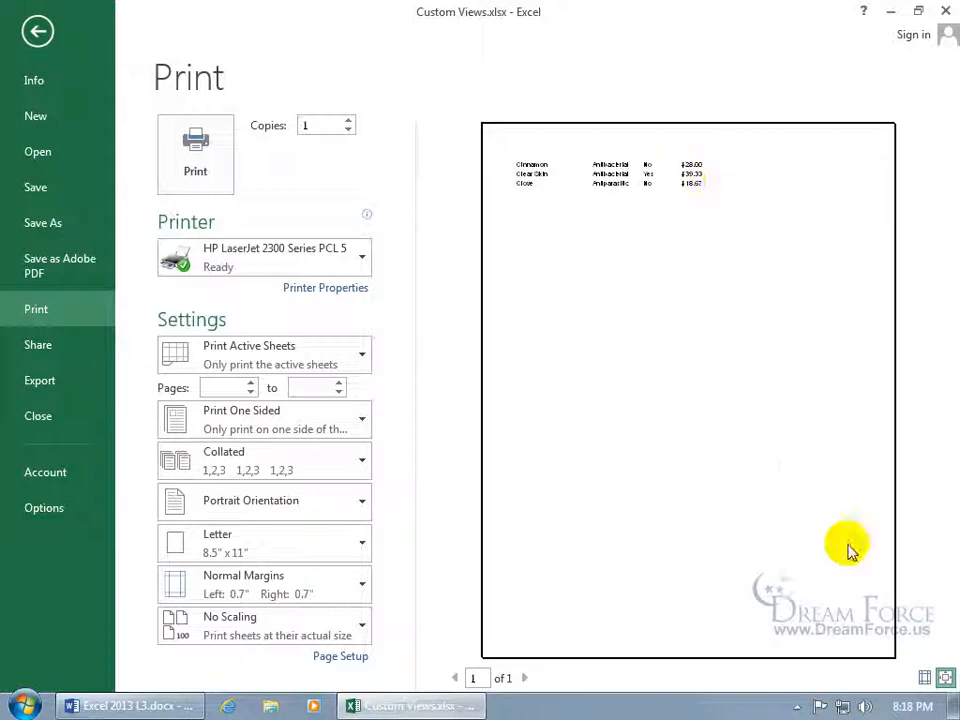
click(945, 678)
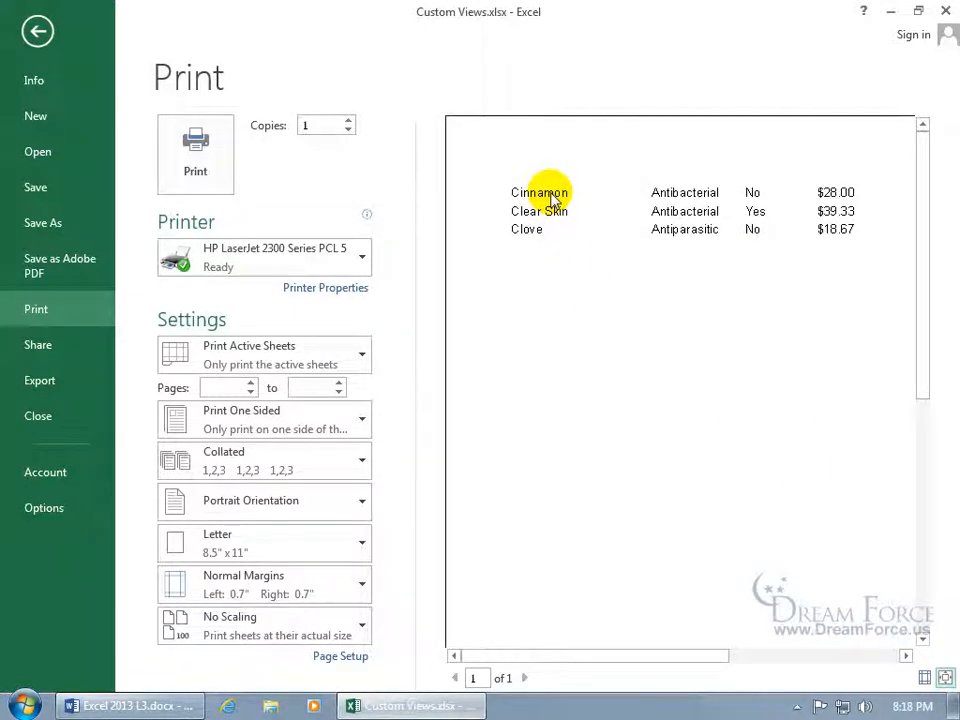
click(37, 31)
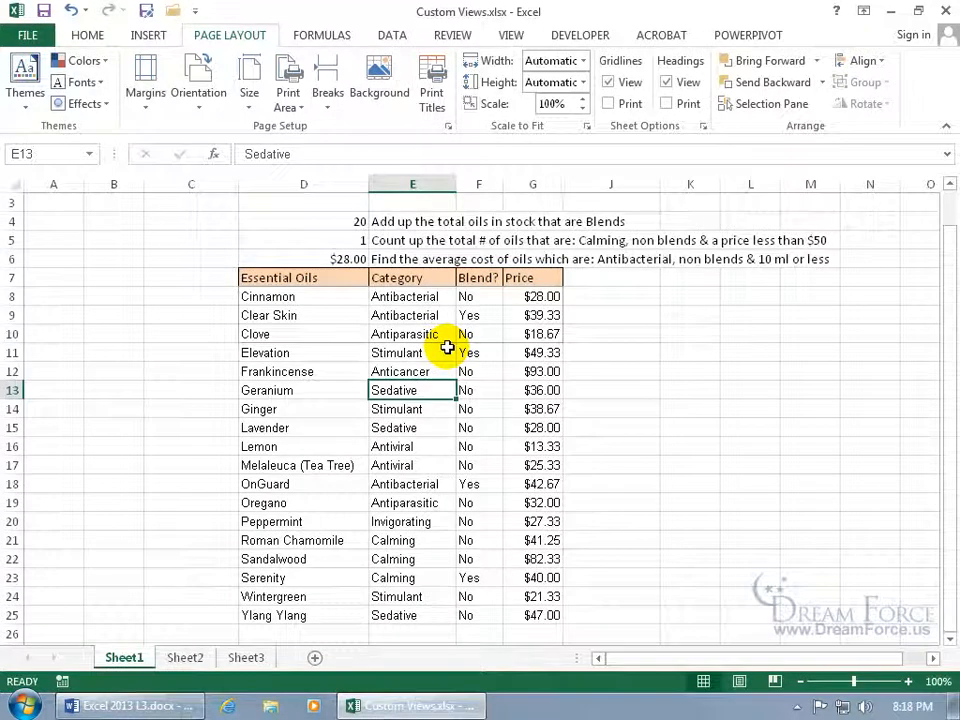
Add a custom view named 'Print range of "C" oils with 2 hidden columns'.
click(511, 36)
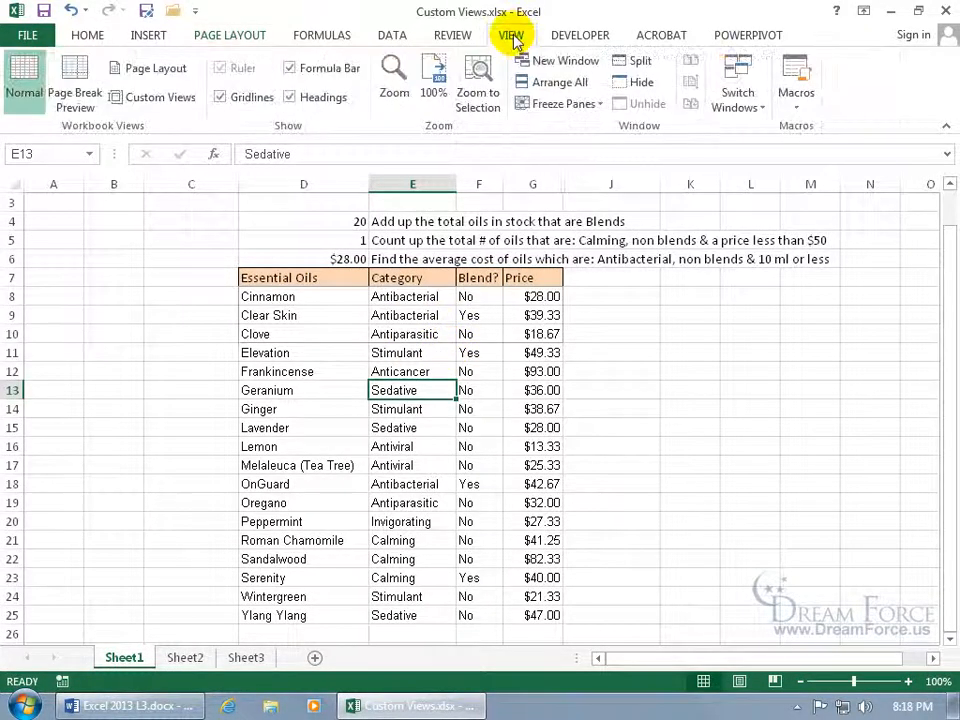
click(155, 97)
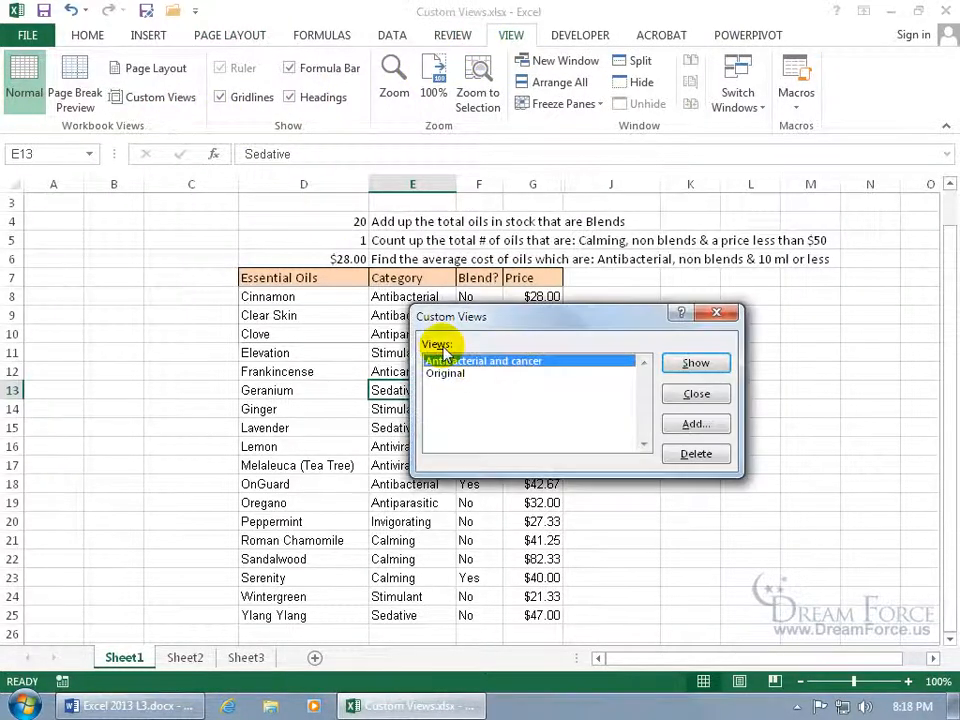
click(698, 424)
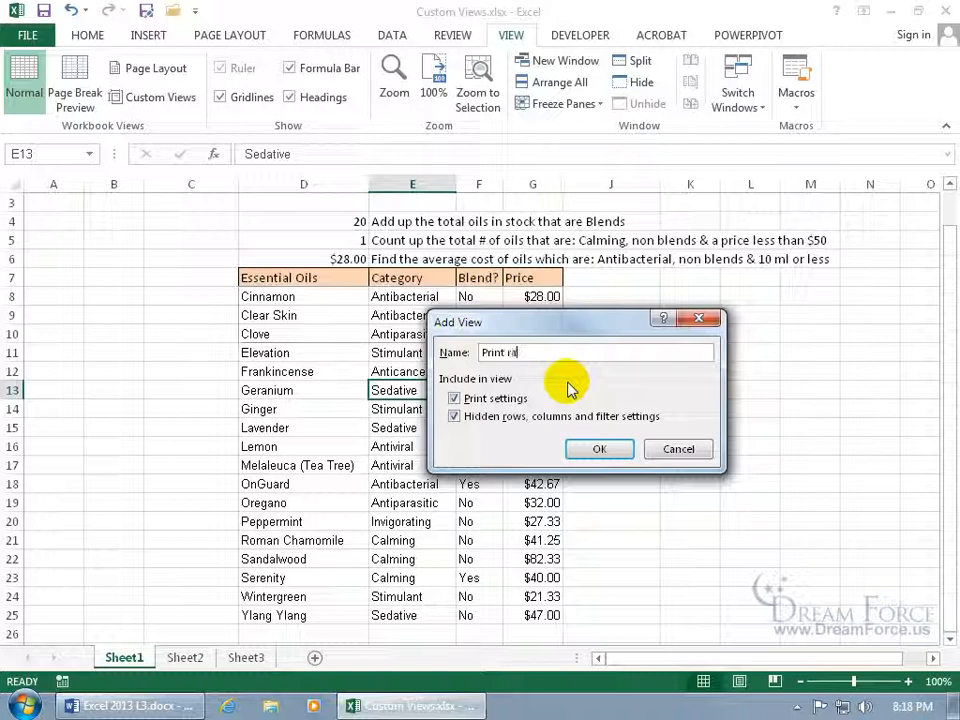
text(Print range of "C" oils with 2 hidden columns)
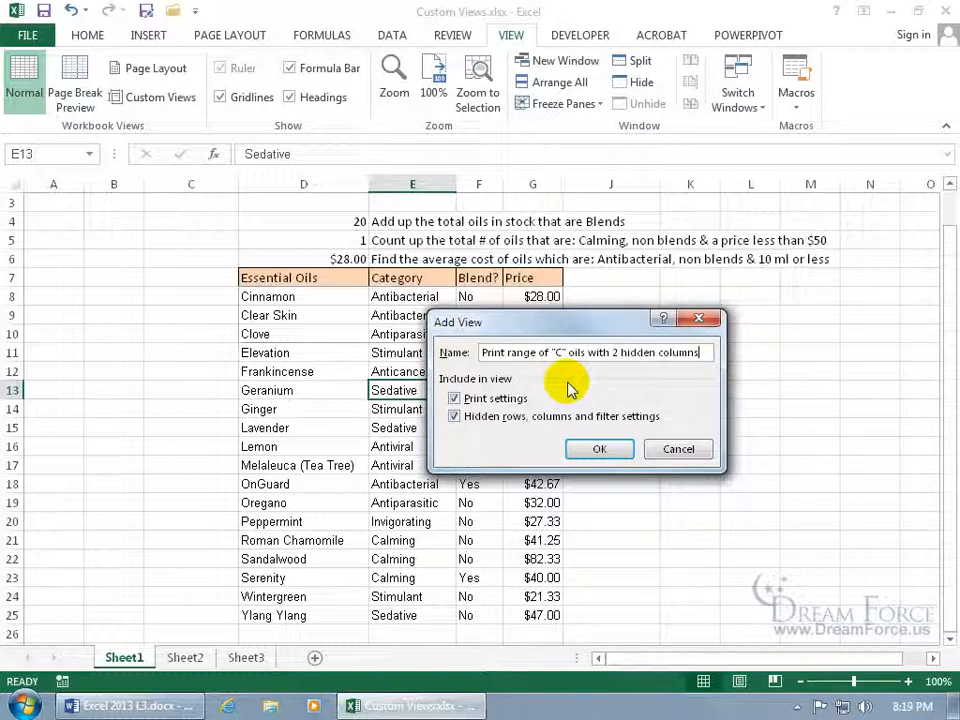
click(598, 449)
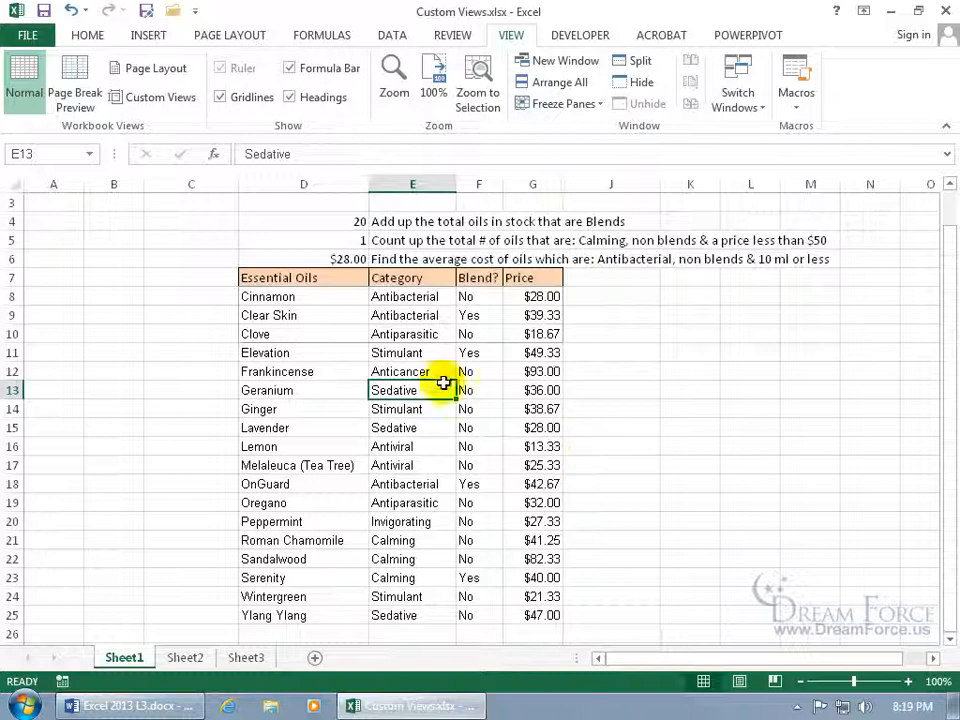
Reopen Custom Views, select Original, and close the dialog without applying it.
click(155, 97)
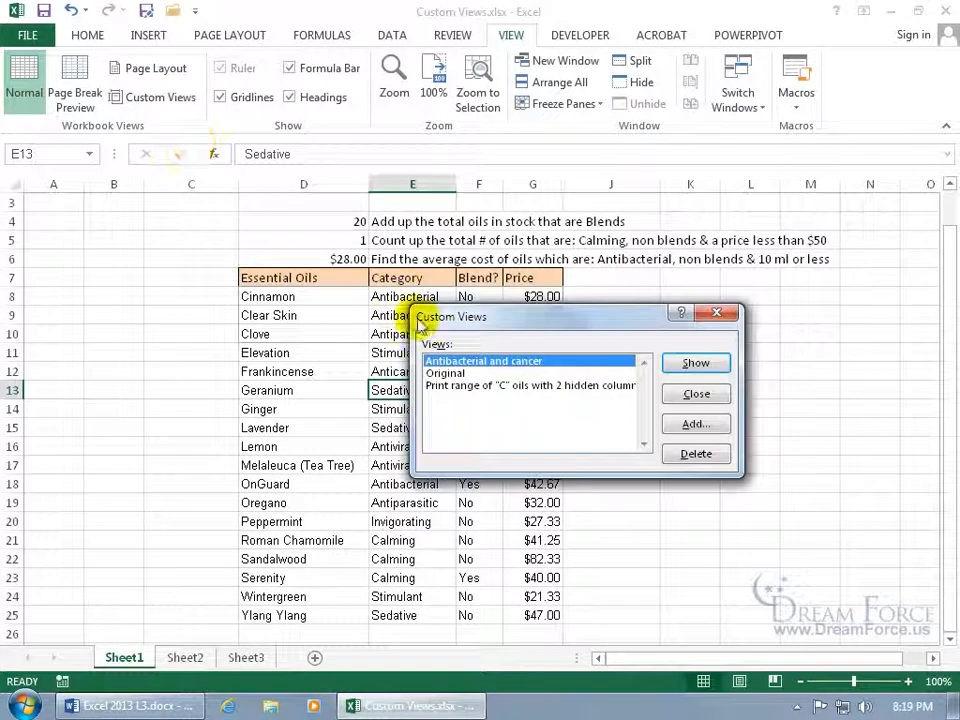
click(457, 374)
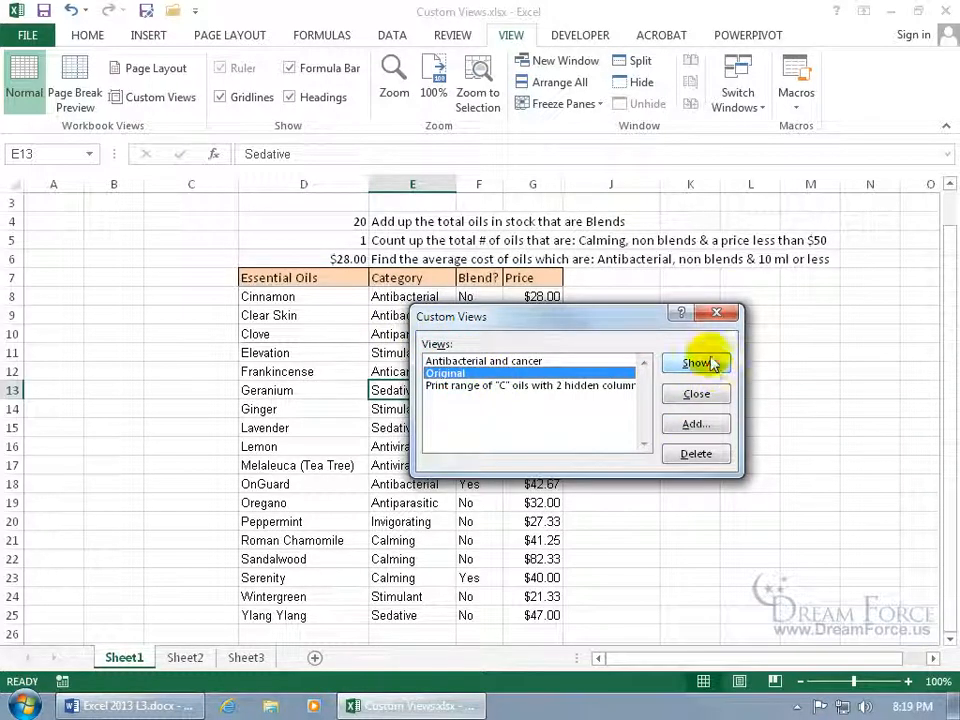
click(716, 313)
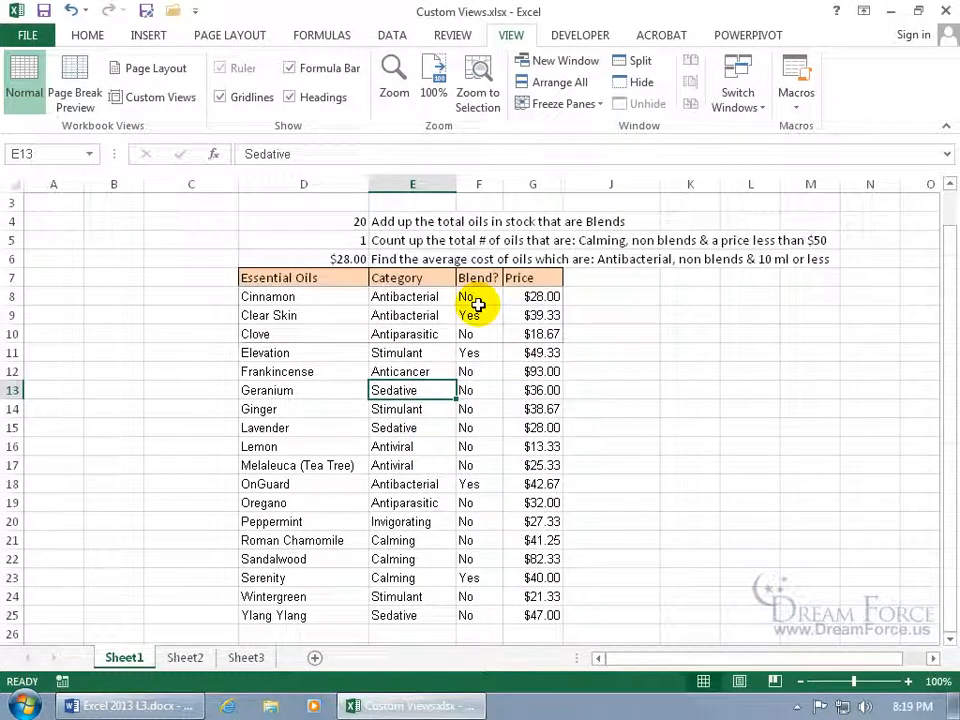
Add the Custom Views command from All Commands to the Quick Access Toolbar and confirm.
right_click(108, 12)
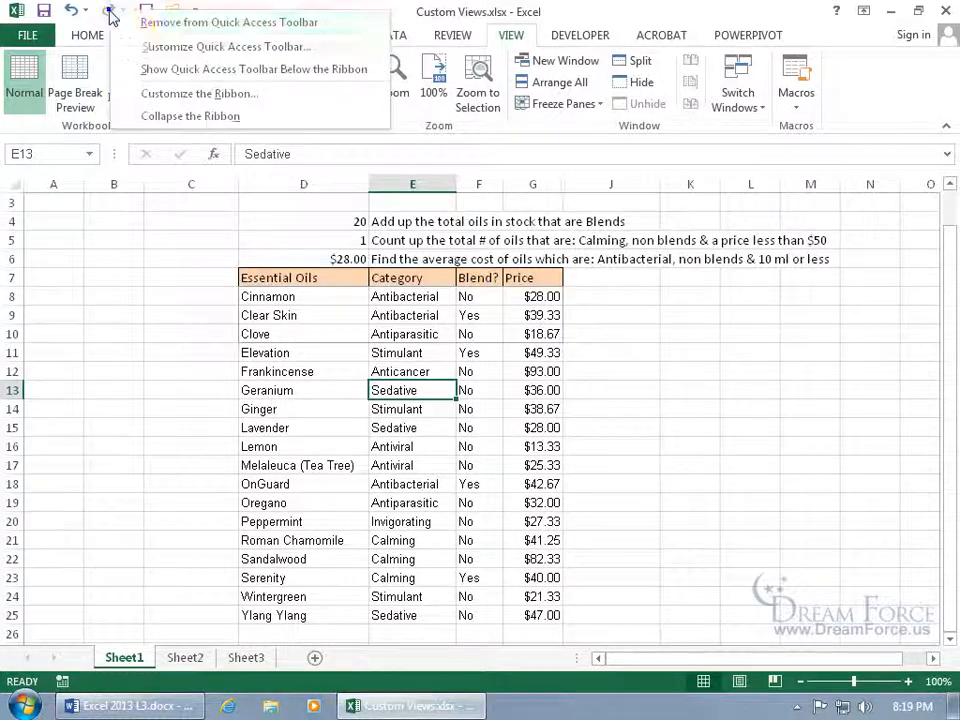
click(146, 47)
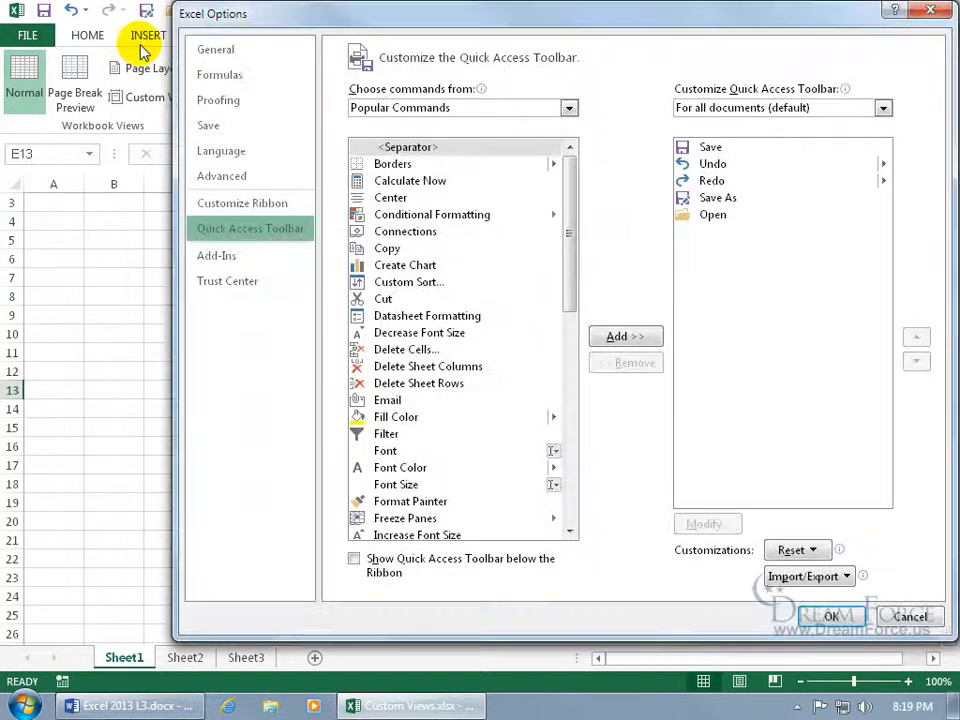
click(473, 110)
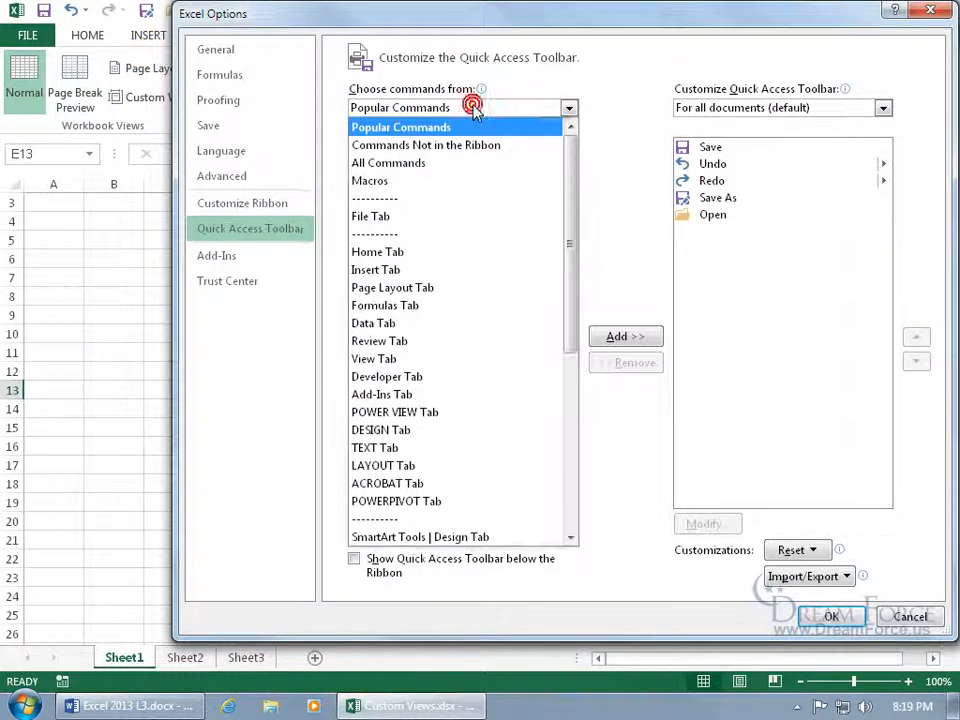
click(440, 161)
drag(569, 162, 569, 246)
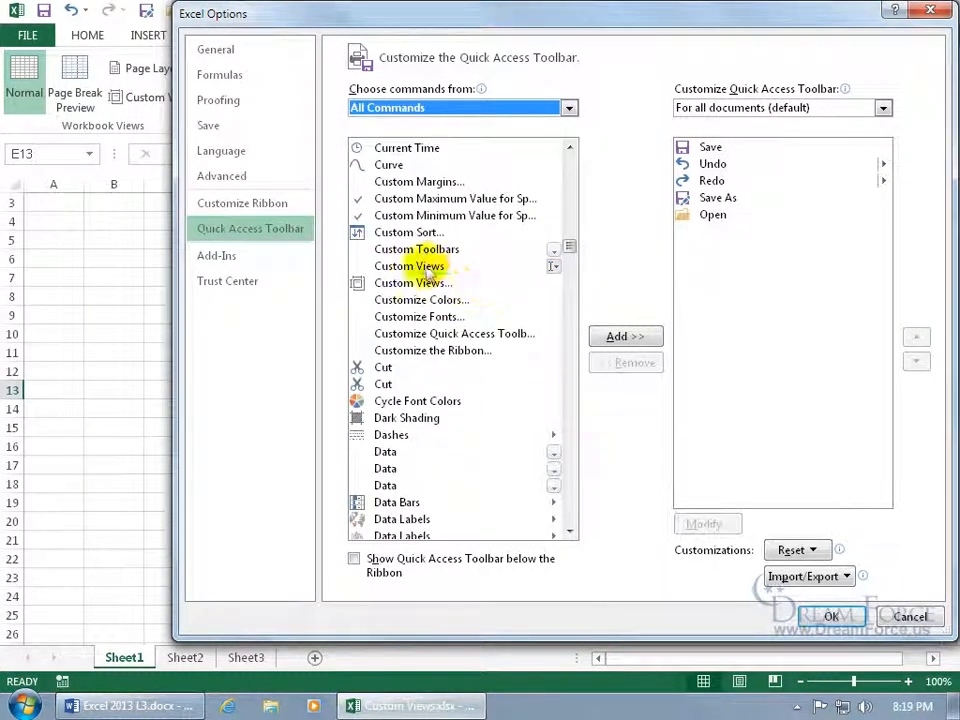
click(420, 266)
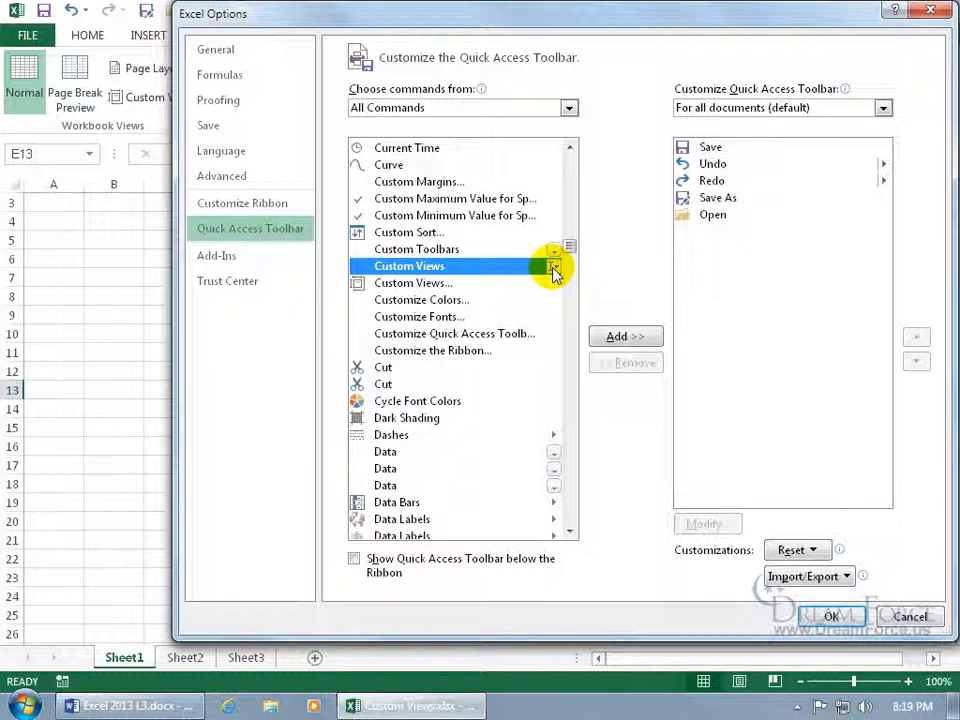
click(450, 284)
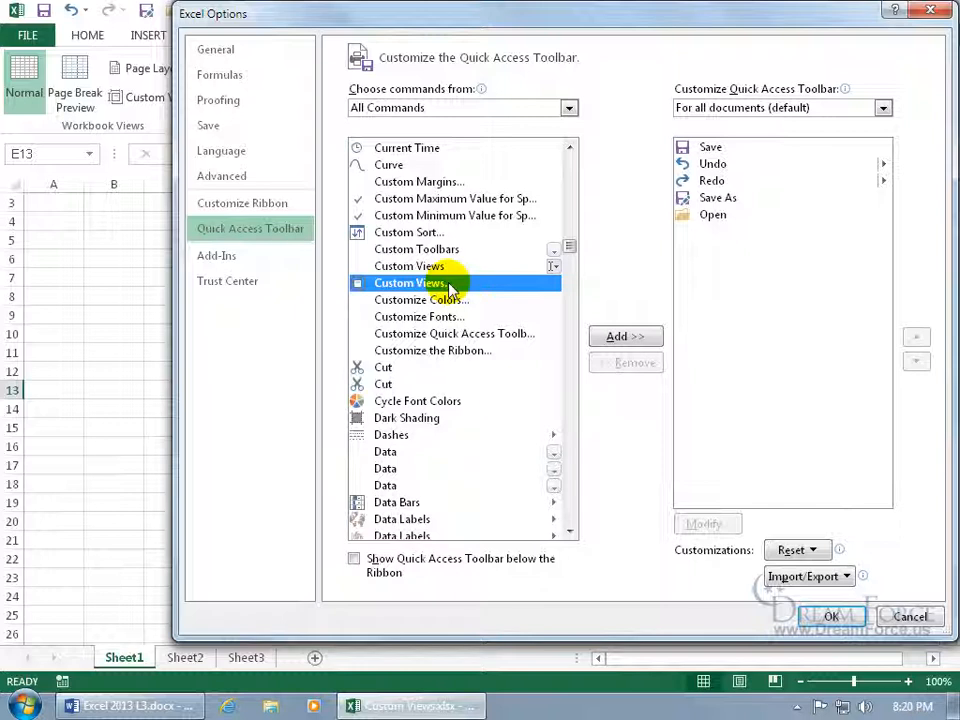
click(548, 267)
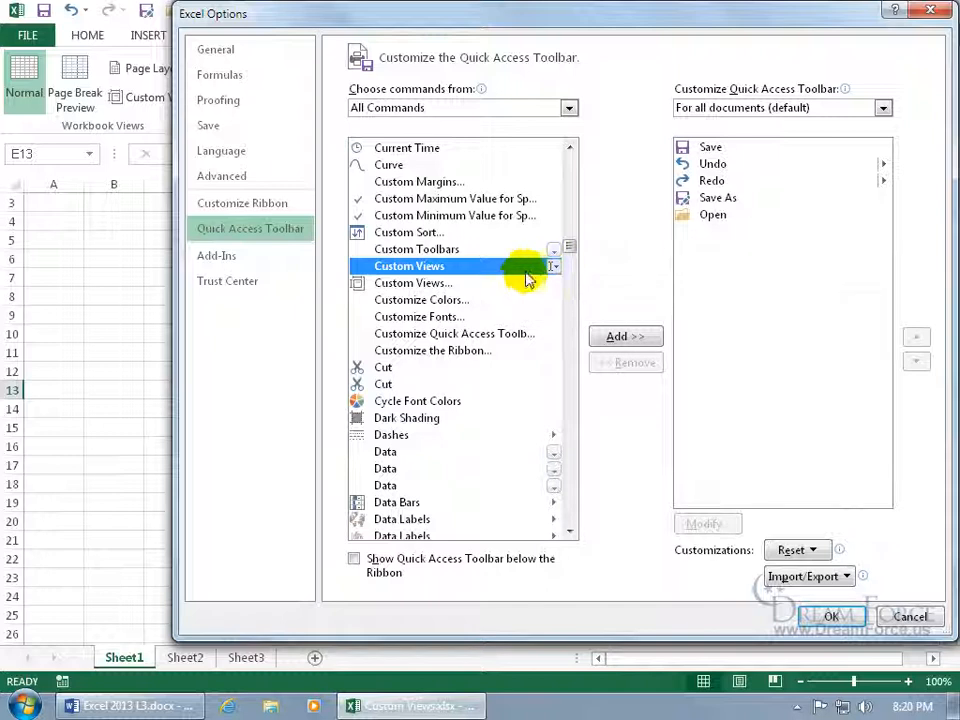
double_click(530, 266)
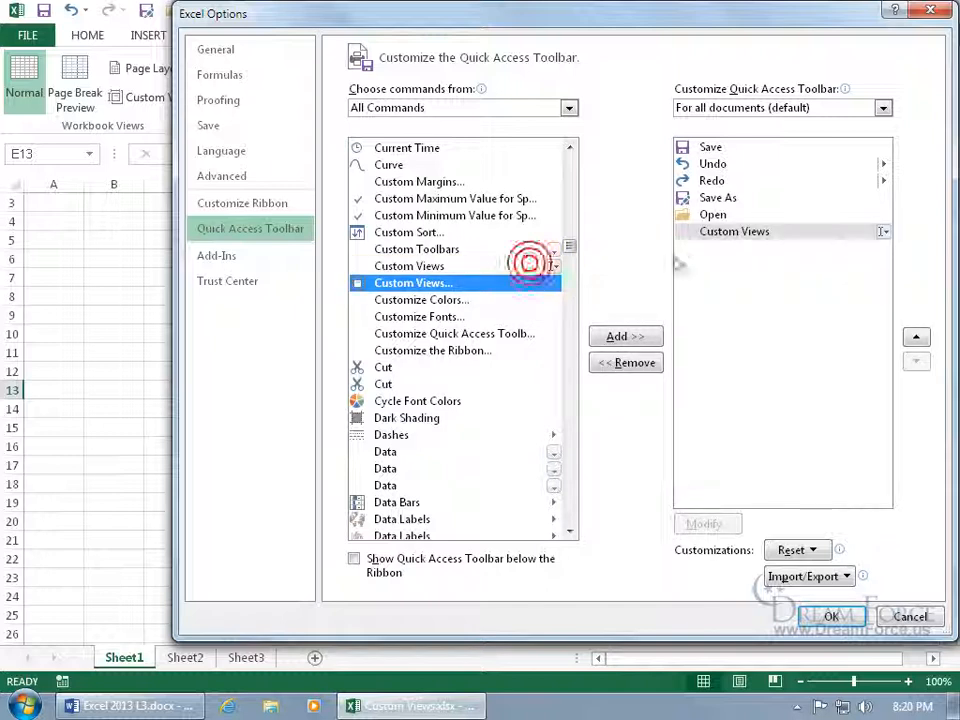
click(833, 614)
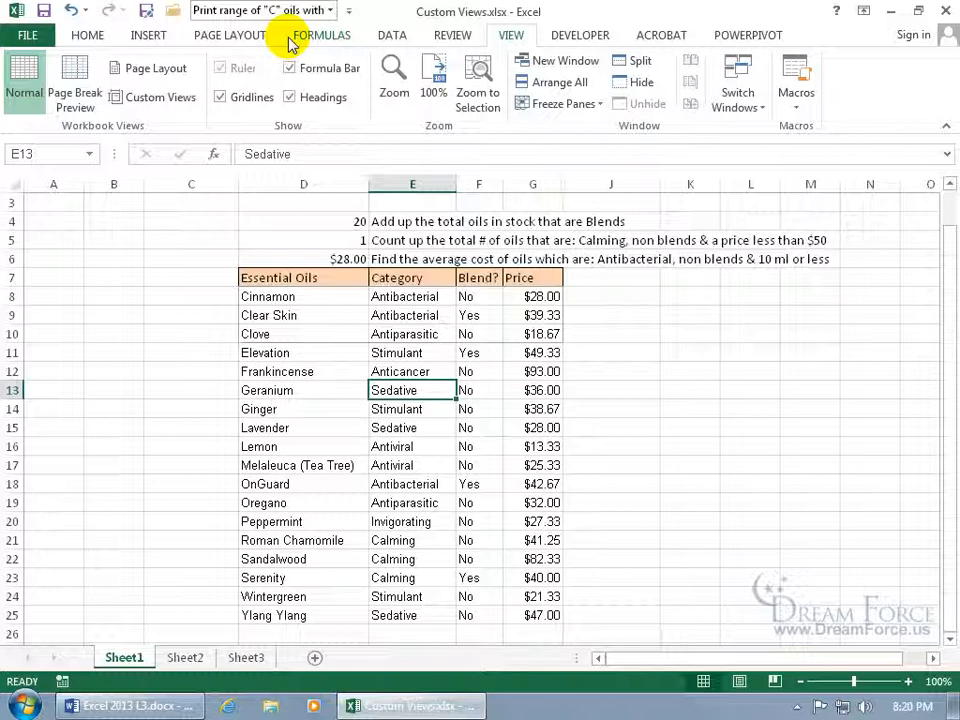
From the Quick Access Custom Views list, apply Original, then Antibacterial and cancer.
click(330, 10)
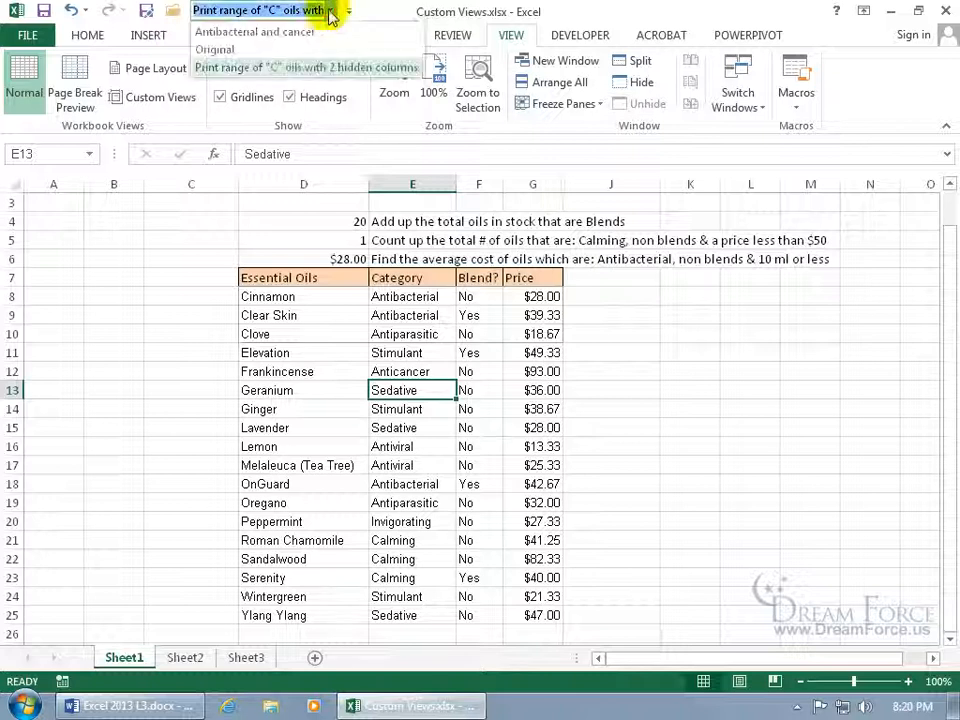
click(287, 50)
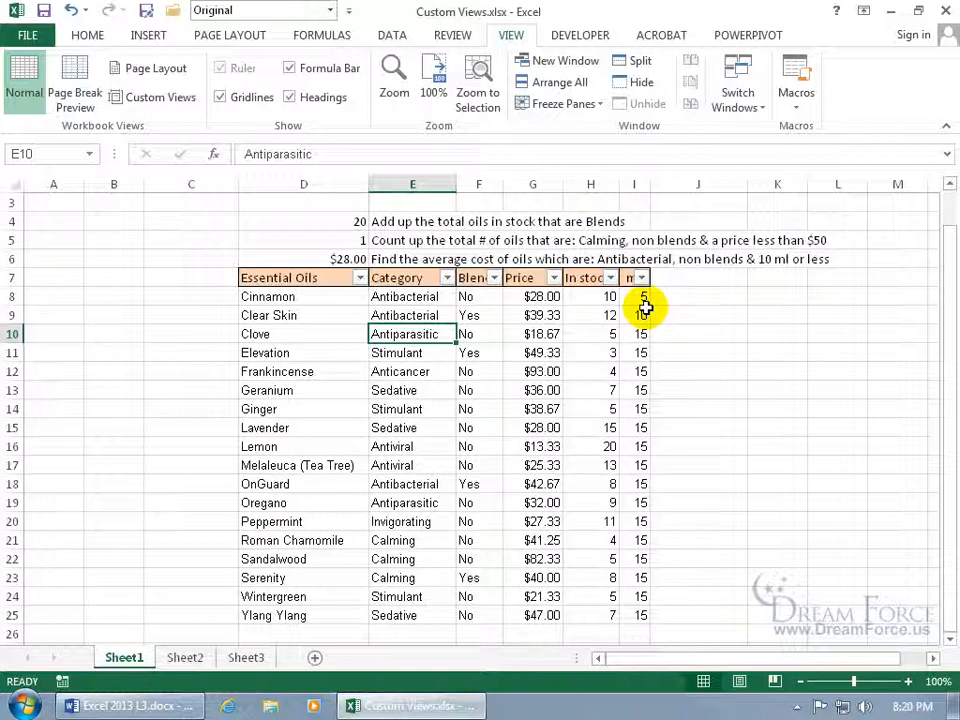
click(255, 12)
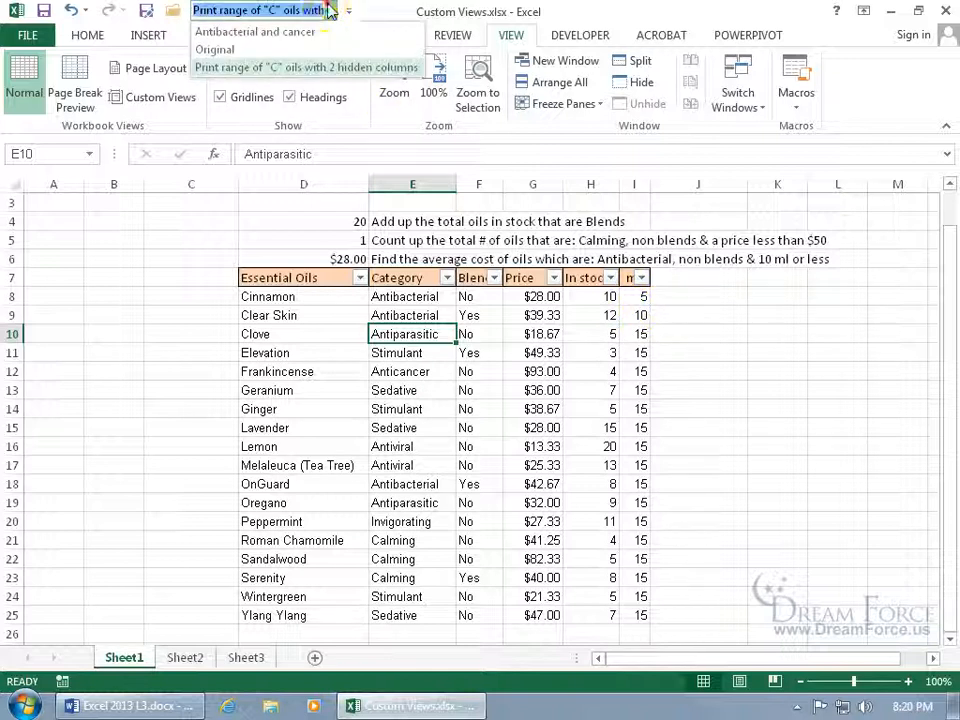
click(260, 32)
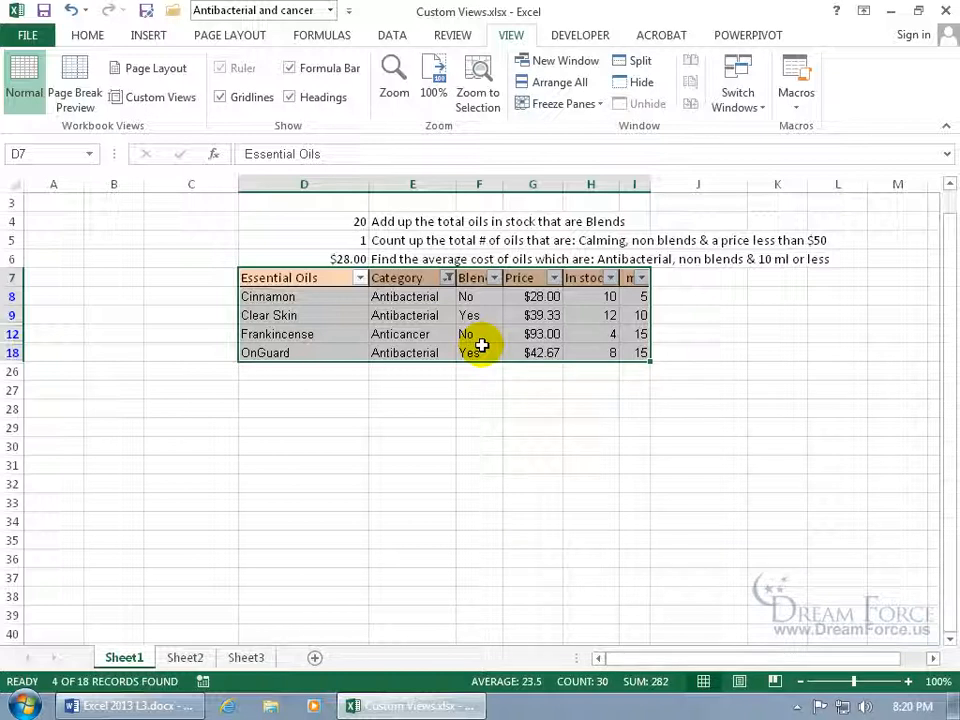
Delete the 'Antibacterial and cancer' view, then switch the sheet back to Original.
click(160, 98)
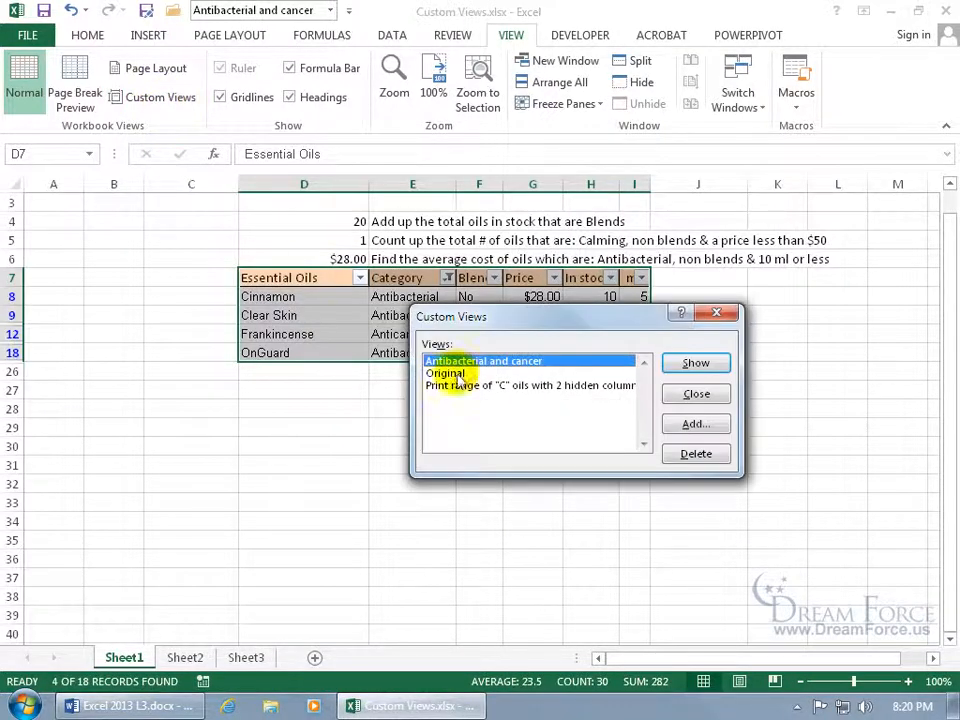
click(686, 458)
click(452, 405)
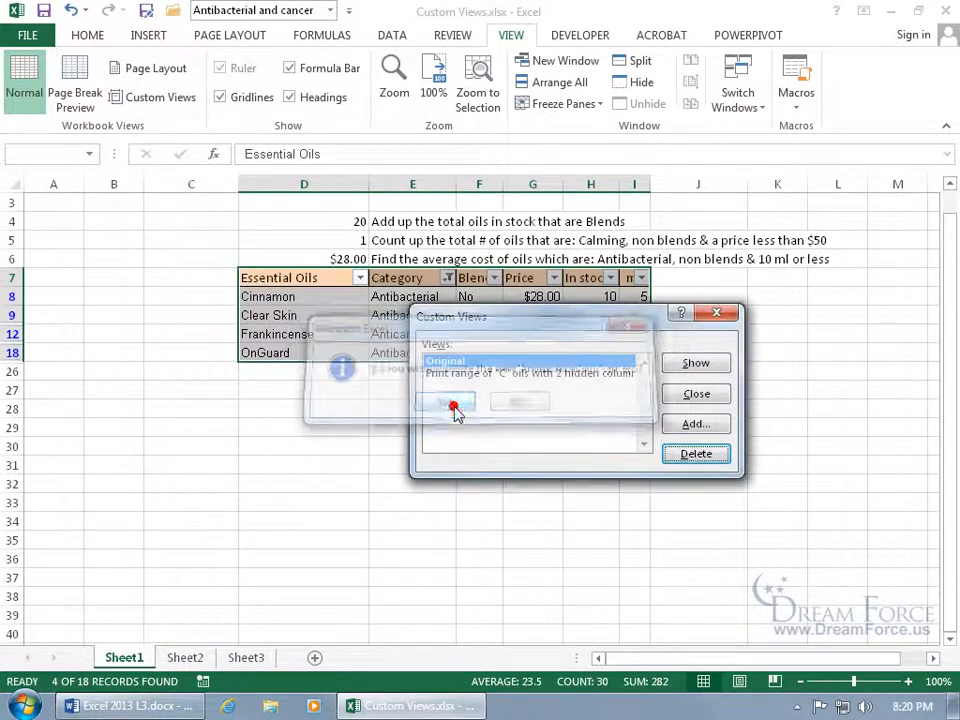
click(696, 393)
click(330, 10)
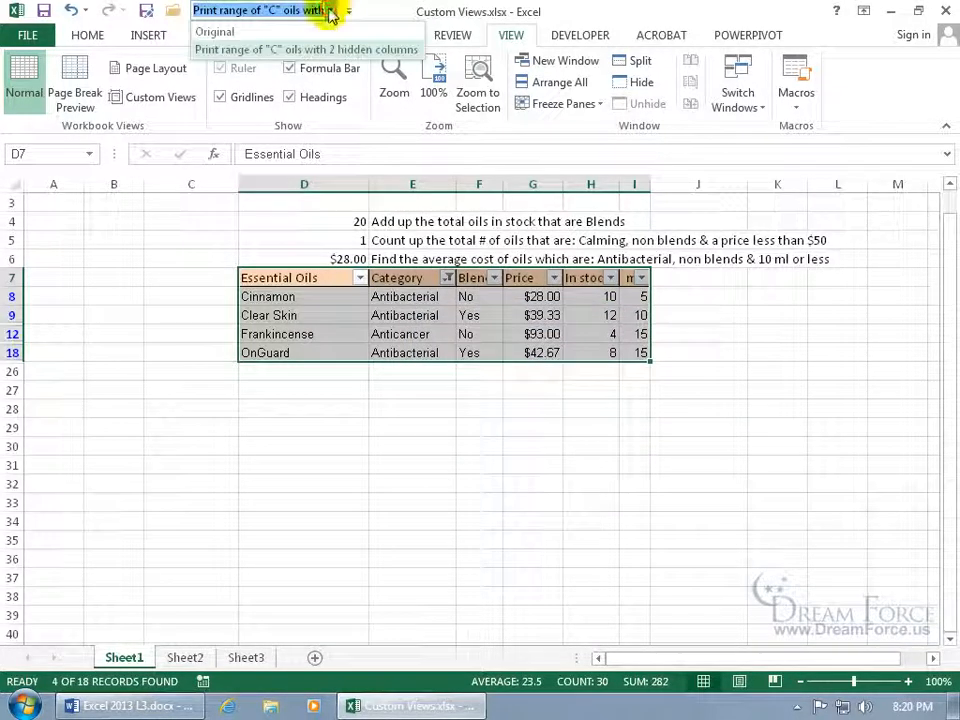
click(311, 31)
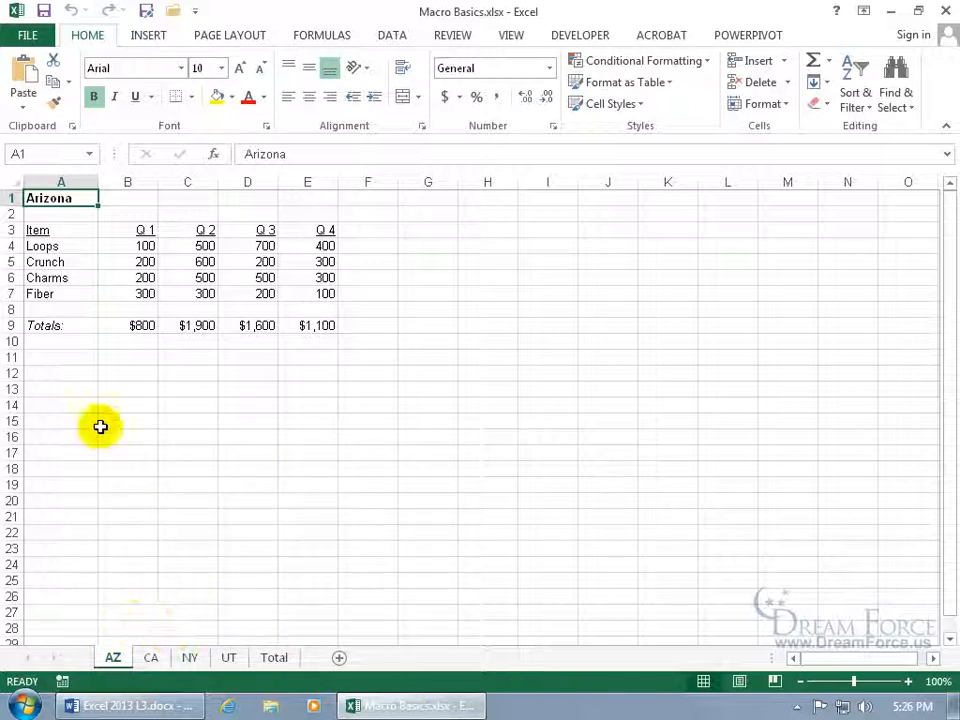
View the CA sheet in Macro Basics.xlsx, then go back to the AZ sheet.
click(152, 657)
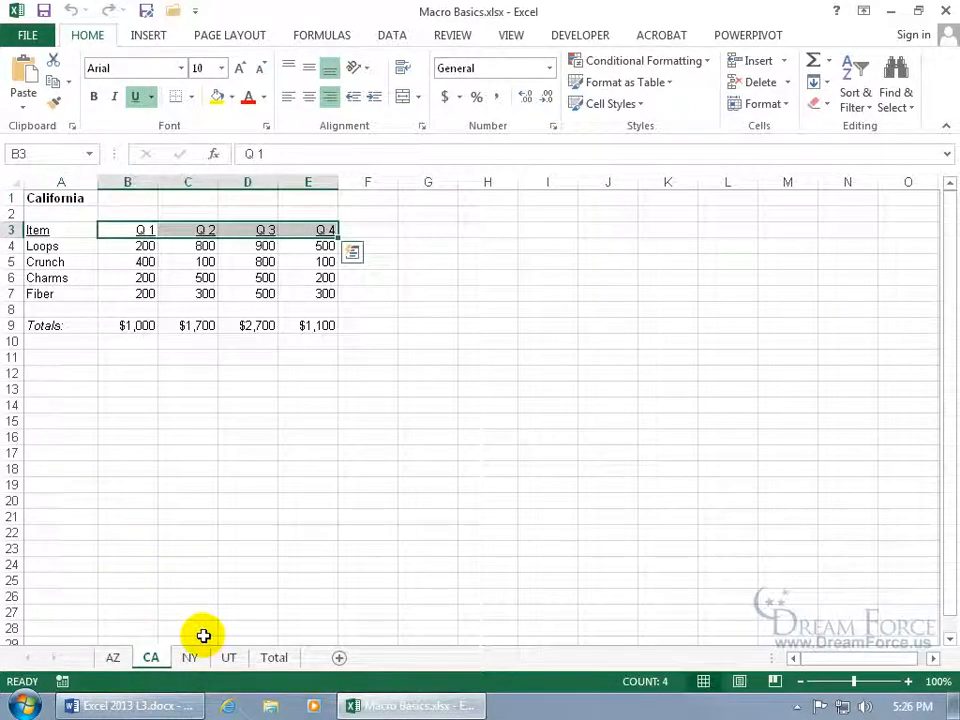
click(118, 657)
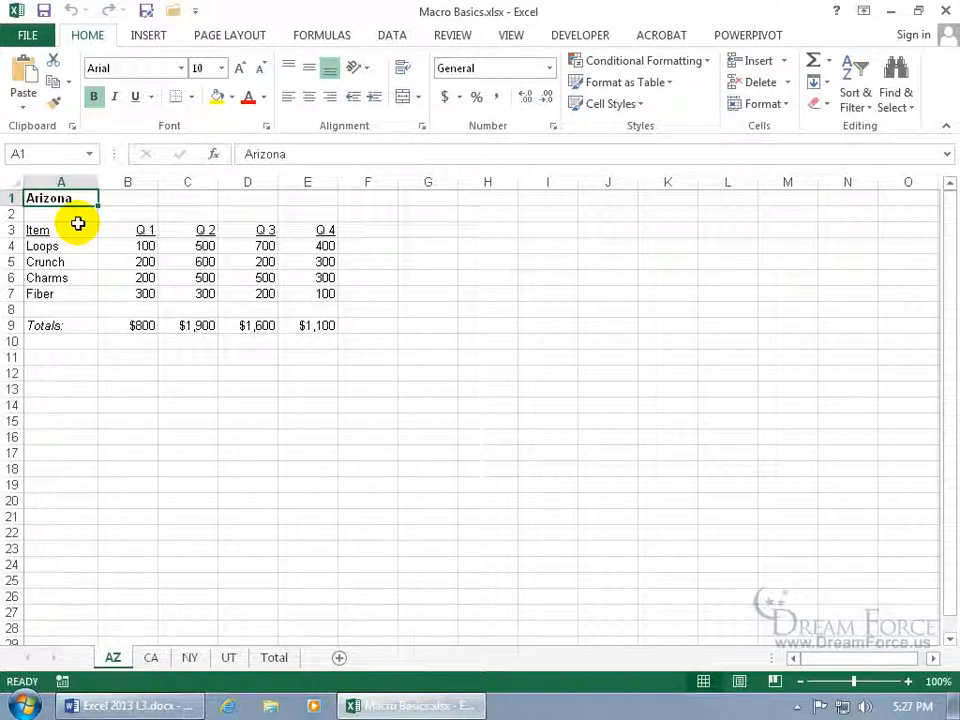
Open the Macros list on the View ribbon, then switch to the Developer ribbon.
click(511, 37)
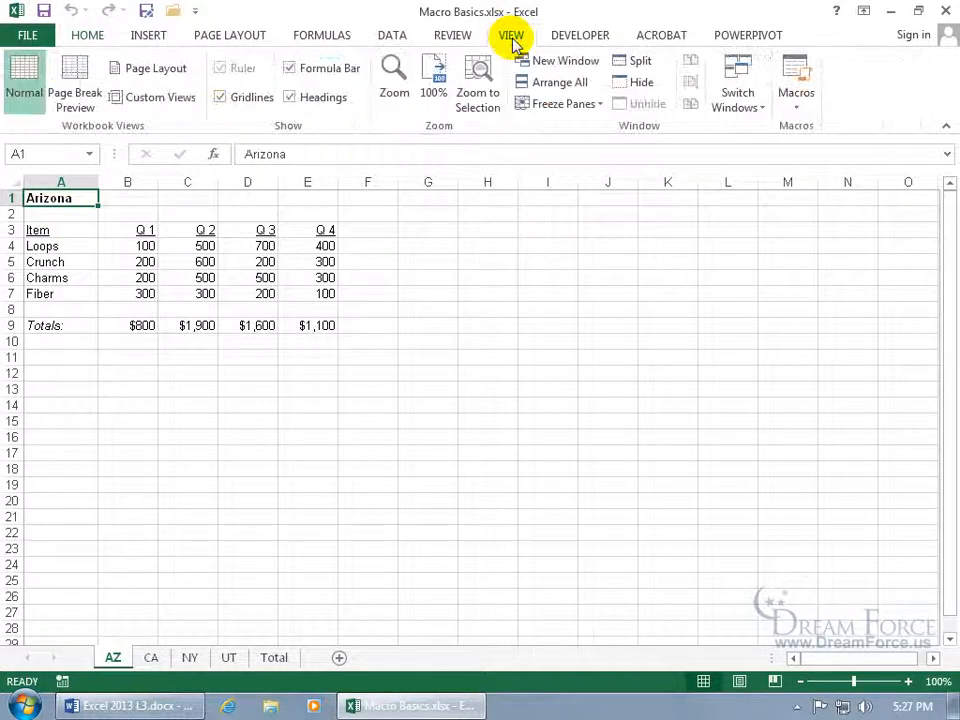
click(798, 106)
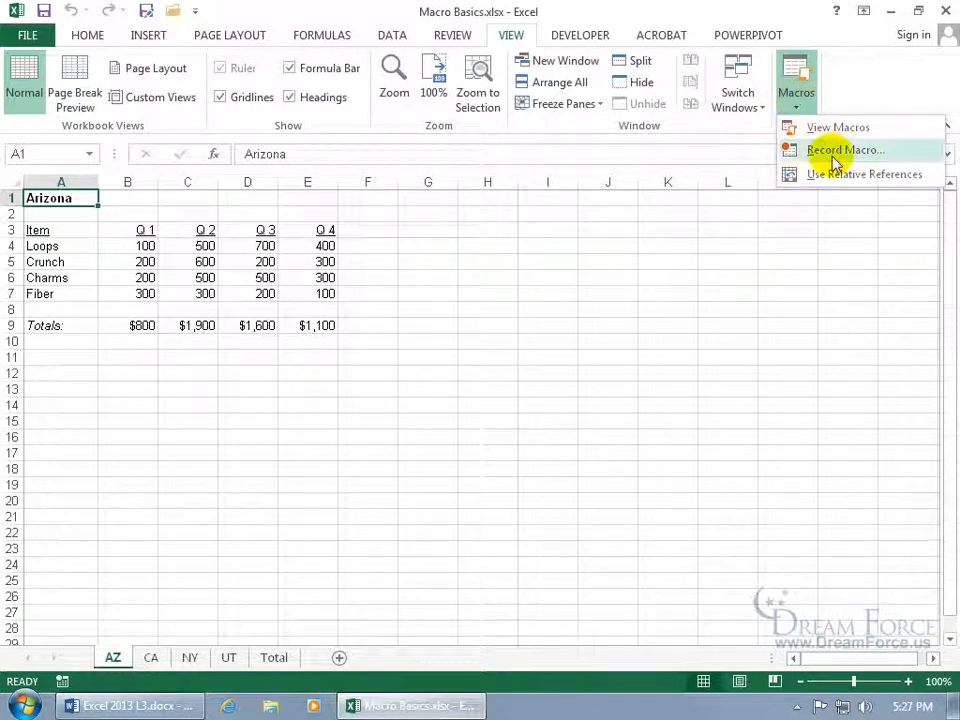
click(588, 38)
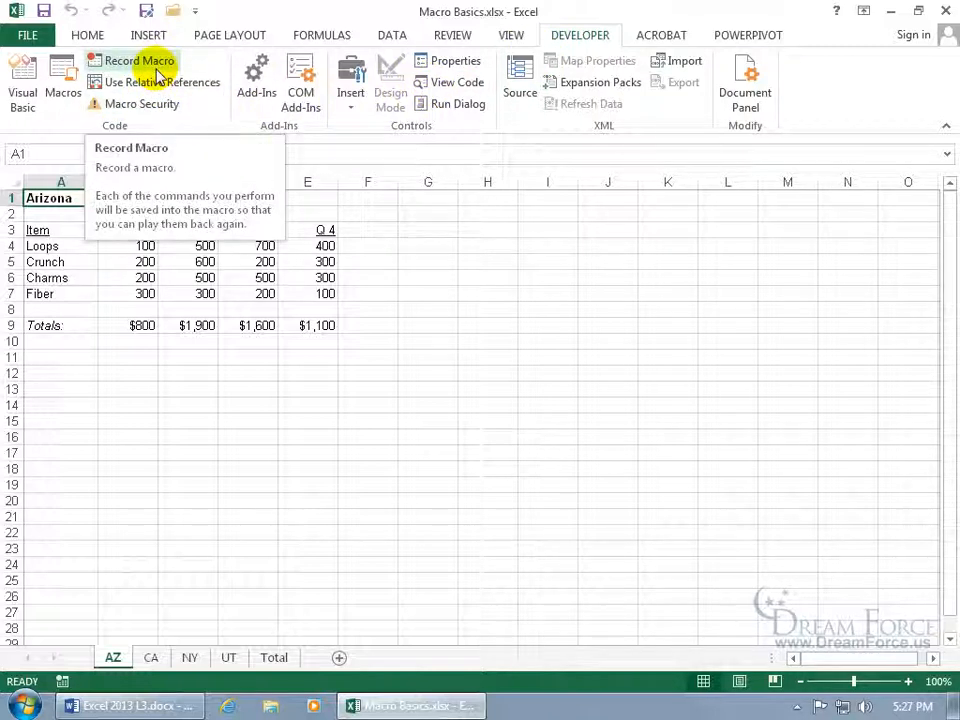
Confirm Developer is enabled in Customize the Ribbon, then cancel without changes.
right_click(208, 64)
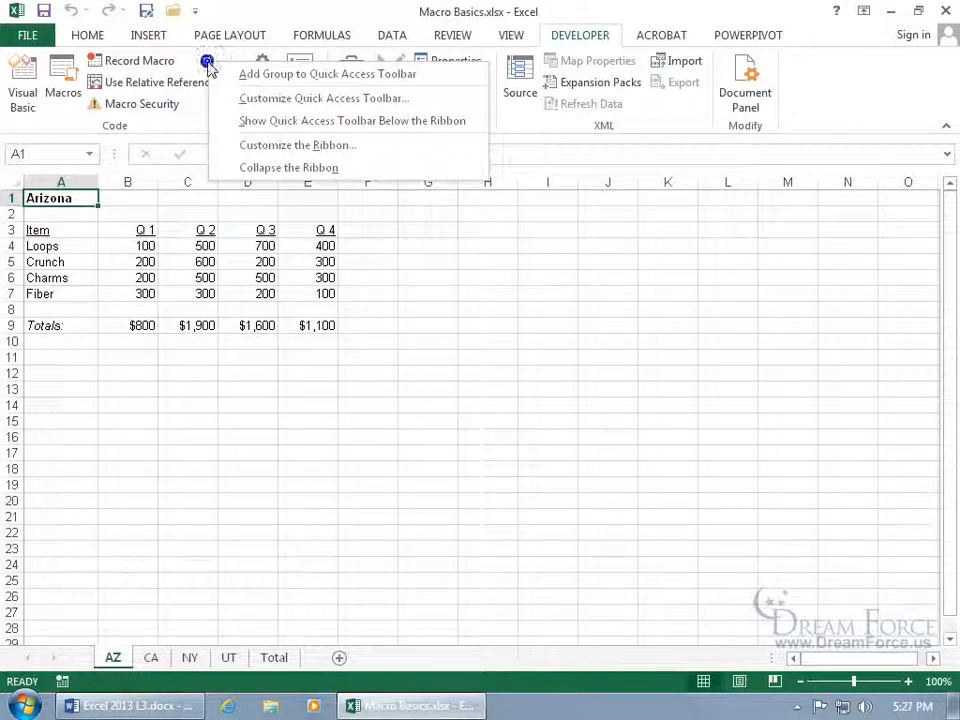
click(255, 146)
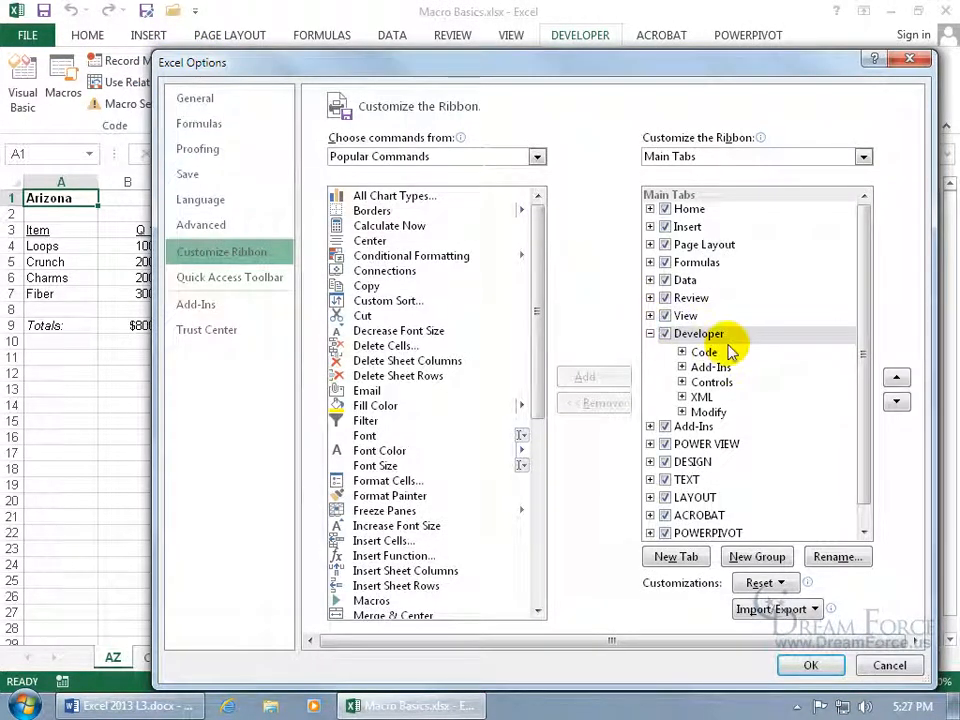
click(878, 655)
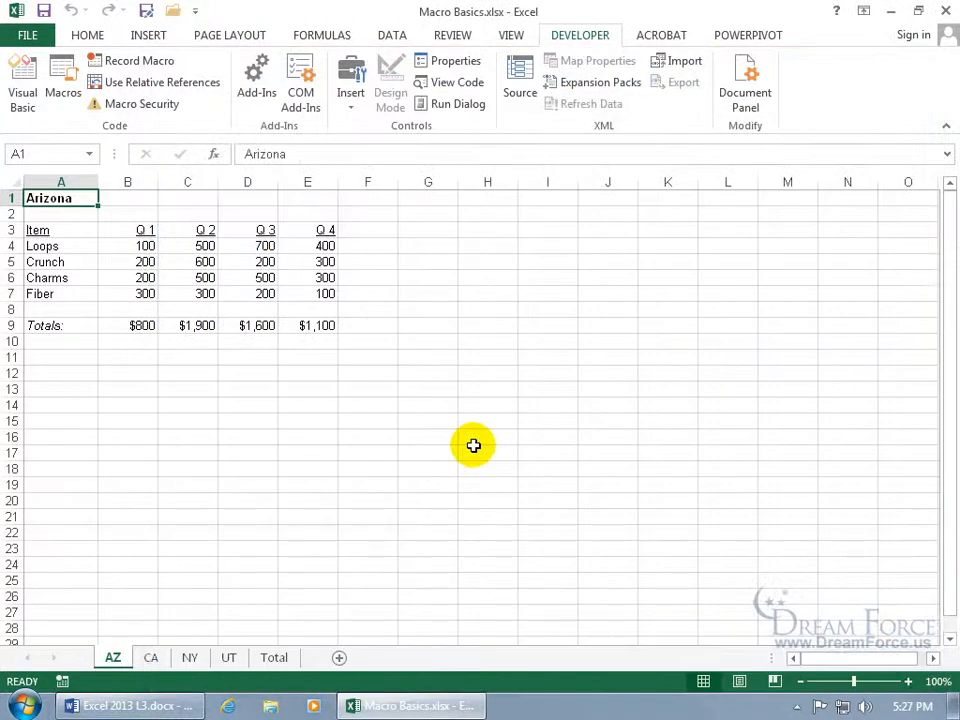
Check the status bar options, then start a new macro from the status bar's Macro Recording button.
right_click(85, 683)
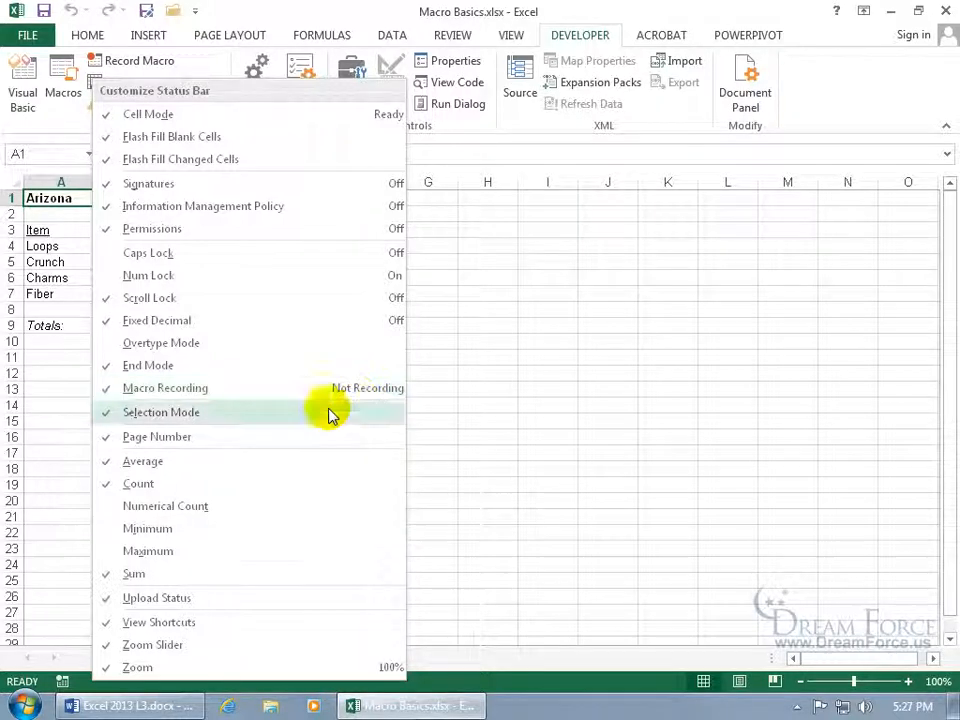
click(82, 687)
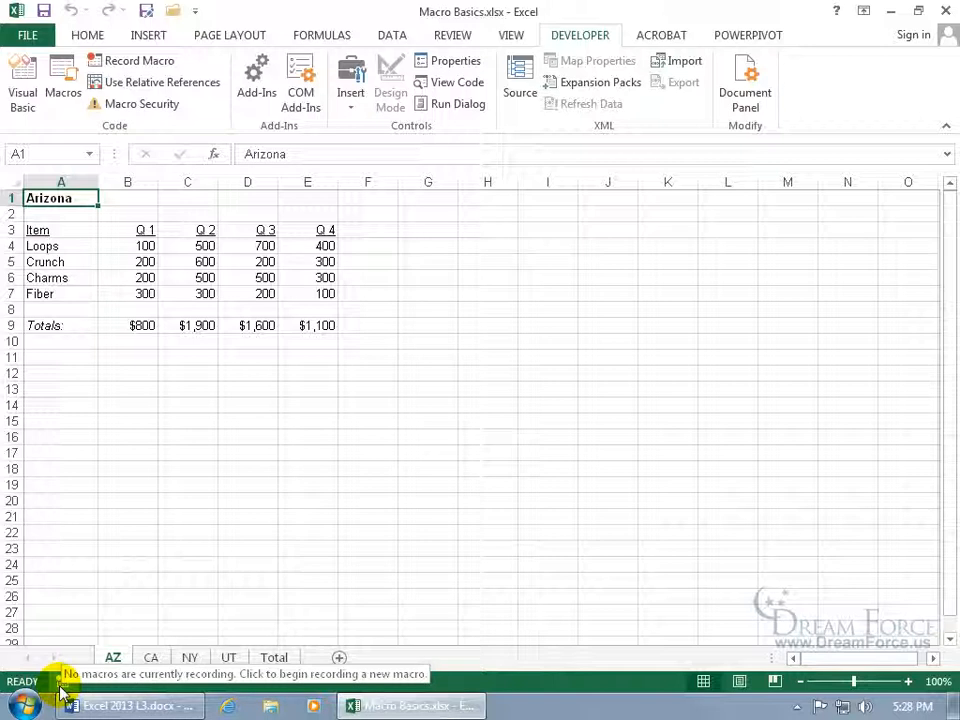
click(60, 684)
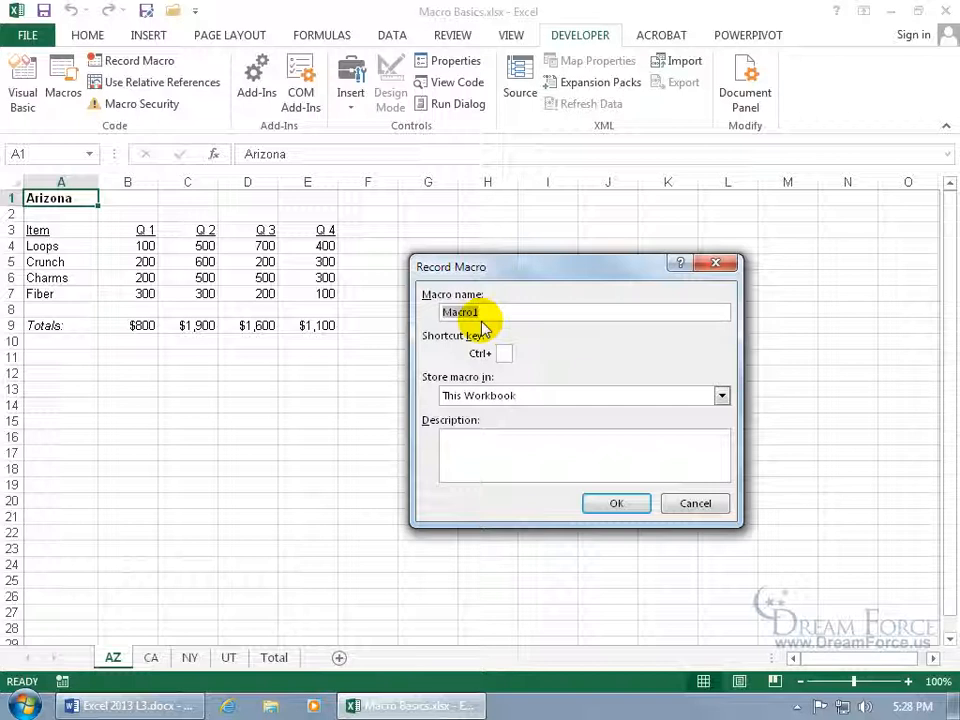
Name the macro Format_Titles and give it the uppercase M shortcut (Ctrl+Shift+M).
text(Format_Titles)
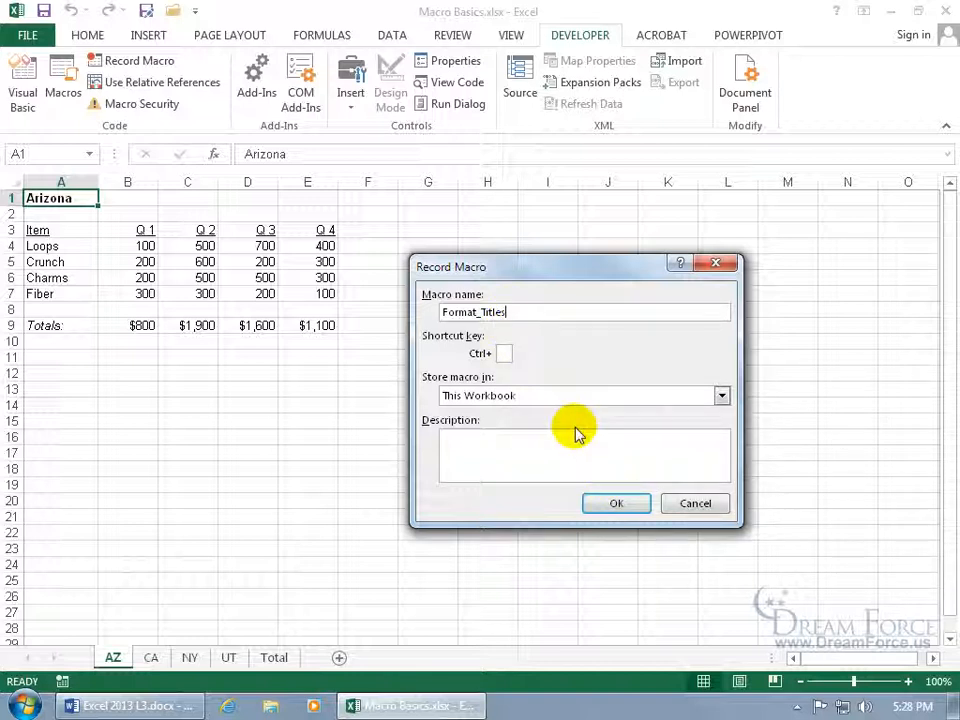
click(480, 313)
key(BackSpace)
text(_)
click(505, 352)
text(m)
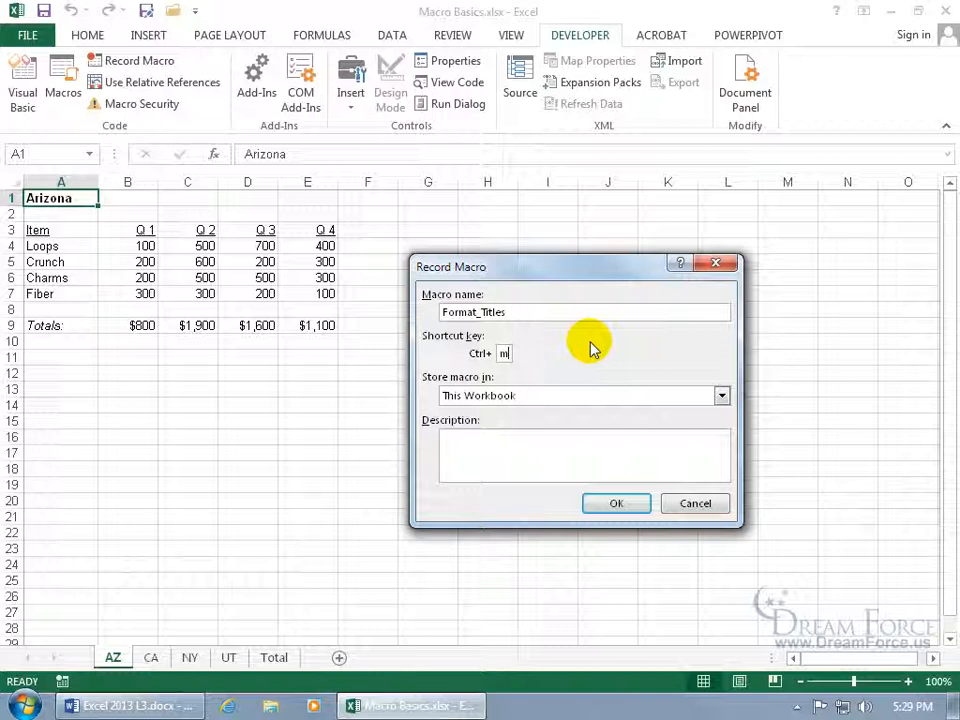
key(BackSpace)
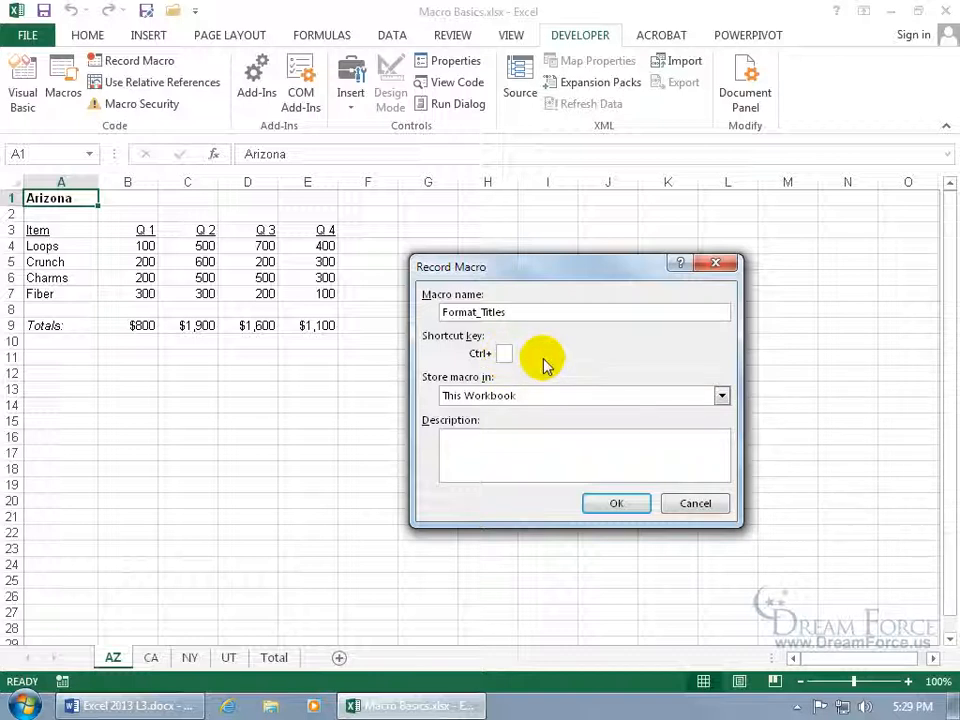
text(M)
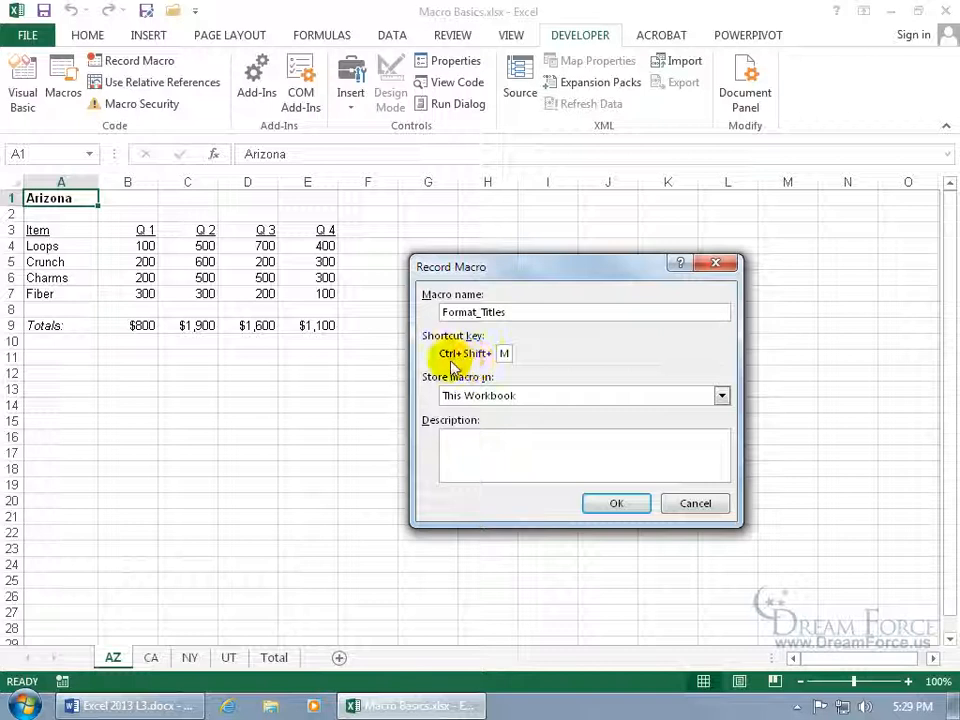
Keep the macro in This Workbook, describe it as 'Applying formats to titles of worksheets.' and start recording.
click(533, 398)
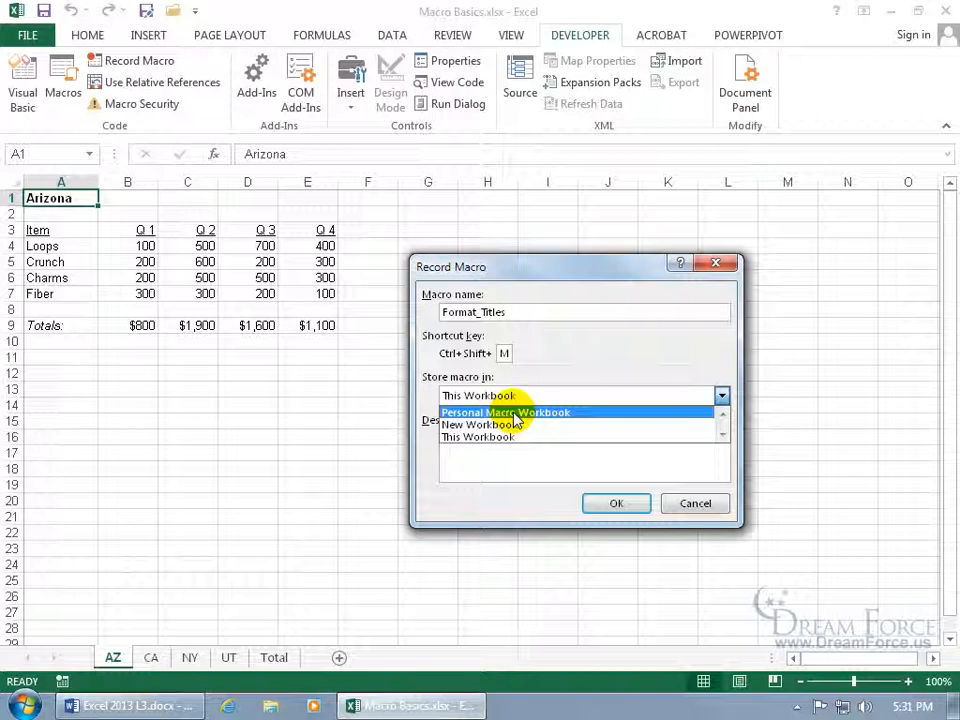
click(507, 437)
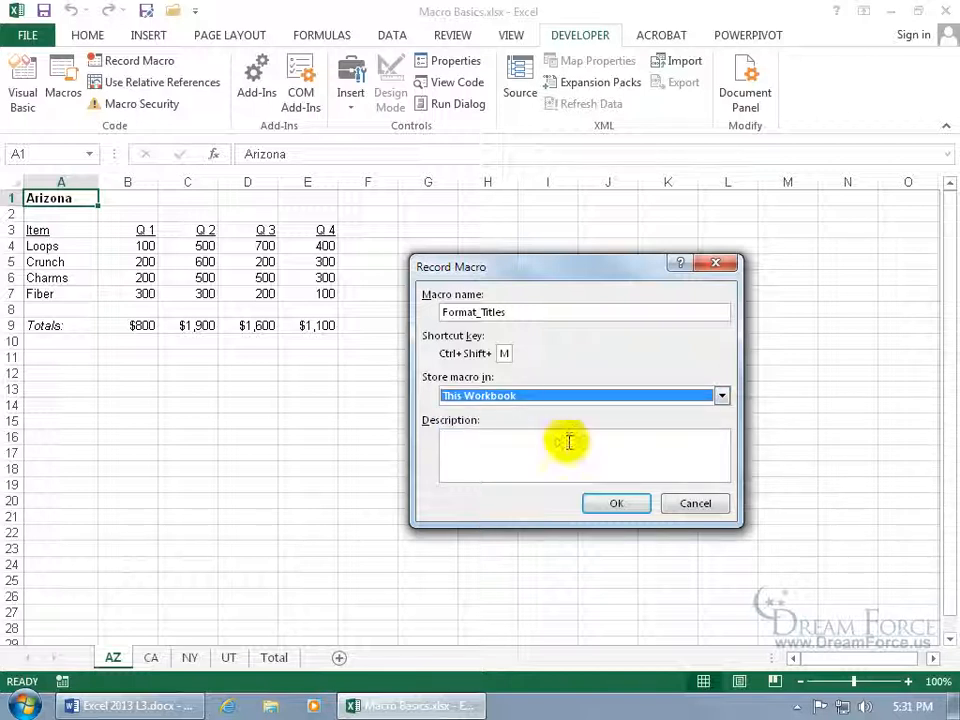
click(530, 440)
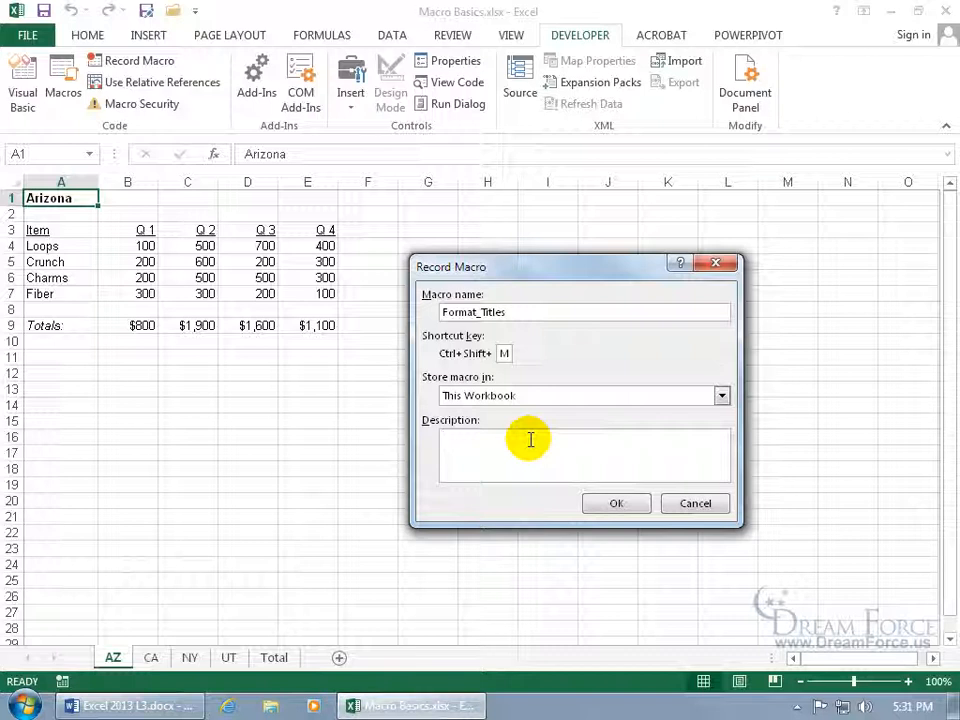
text(Applying formats to titles of worksheets.)
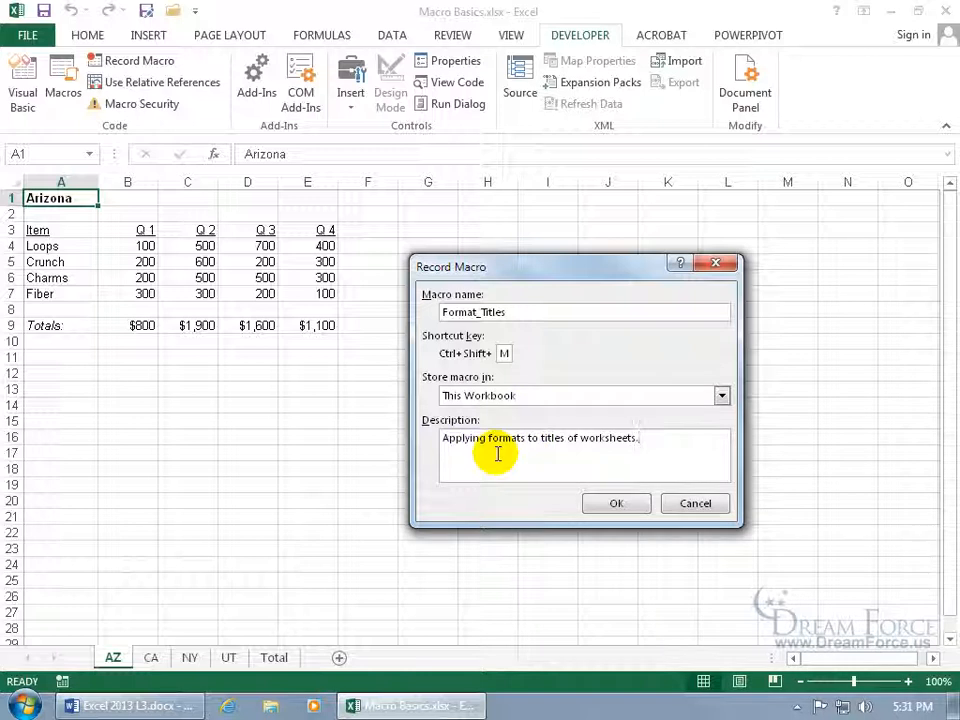
click(602, 505)
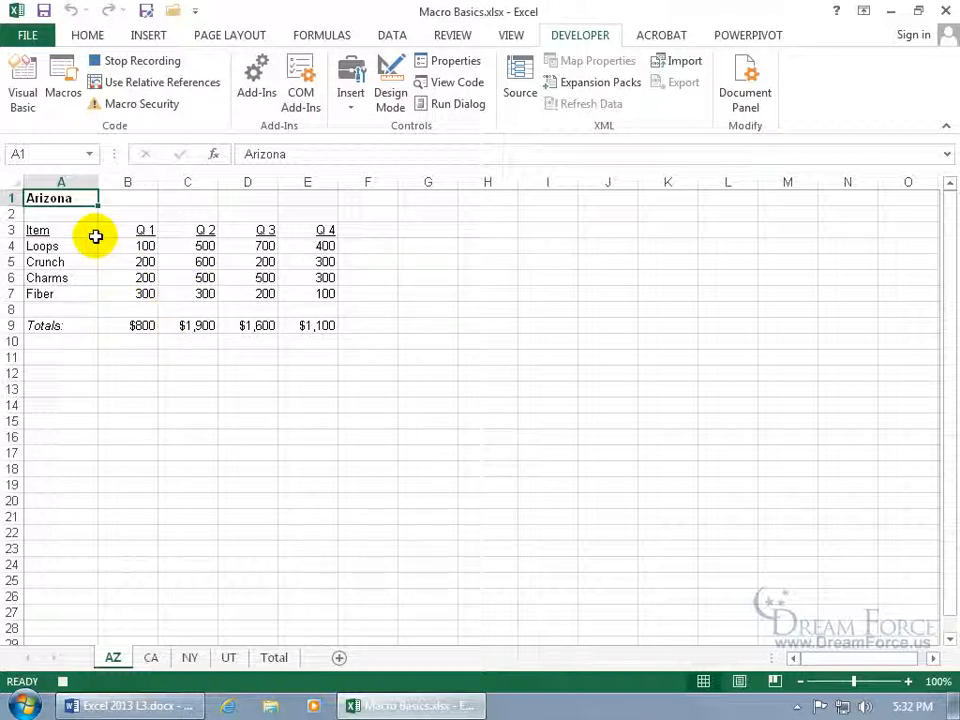
Format the Arizona title red, size 20, in the Monotype Corsiva font.
click(88, 36)
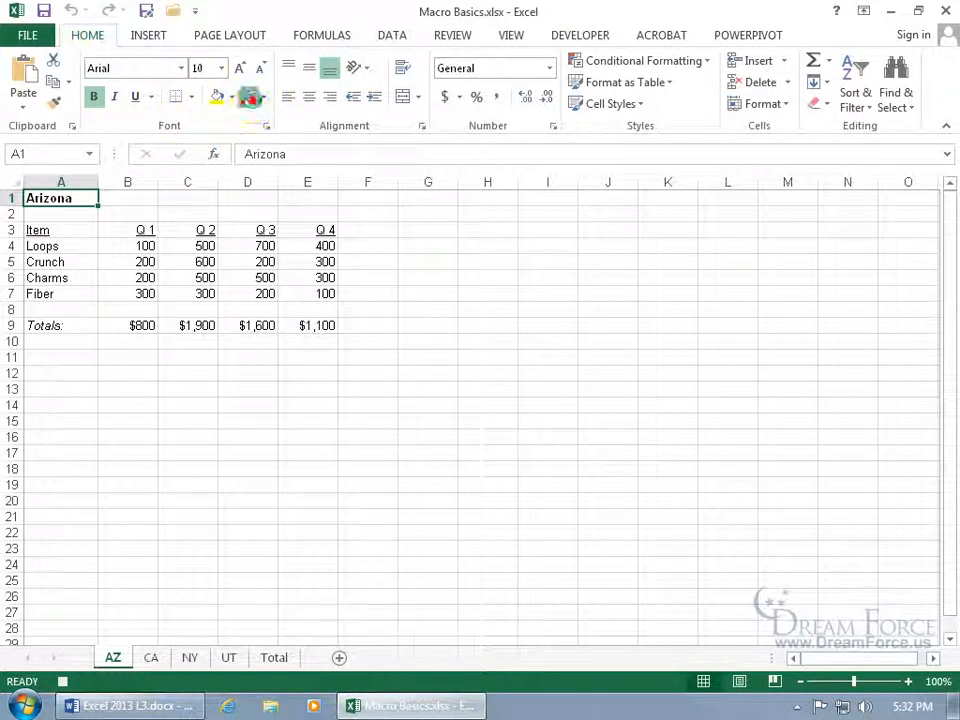
click(251, 103)
click(221, 68)
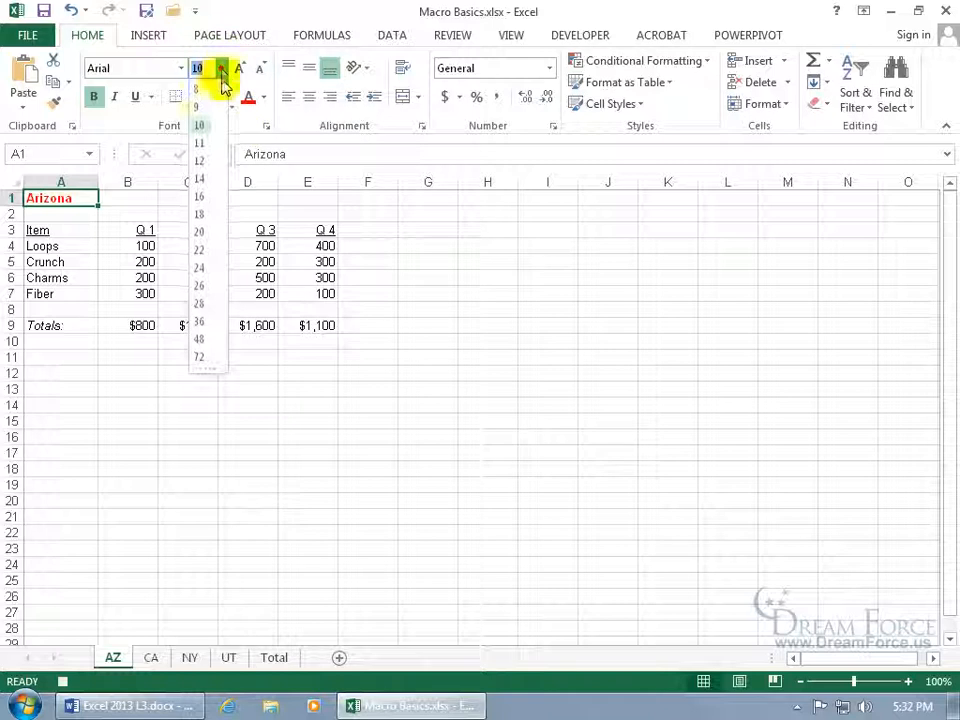
click(203, 230)
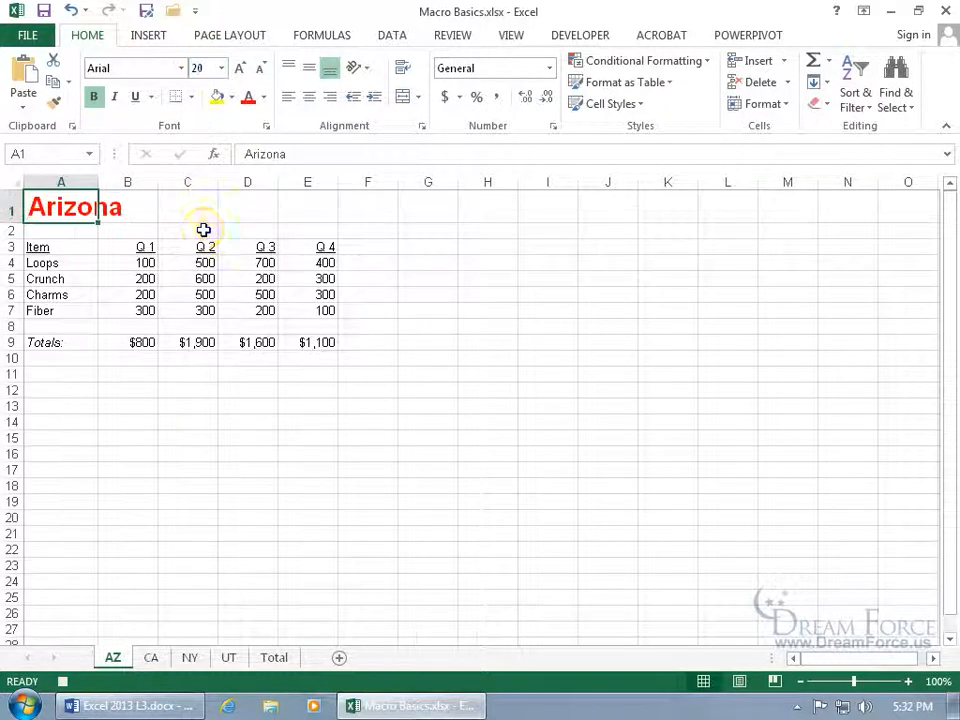
click(145, 68)
text(Monotype Corsiv)
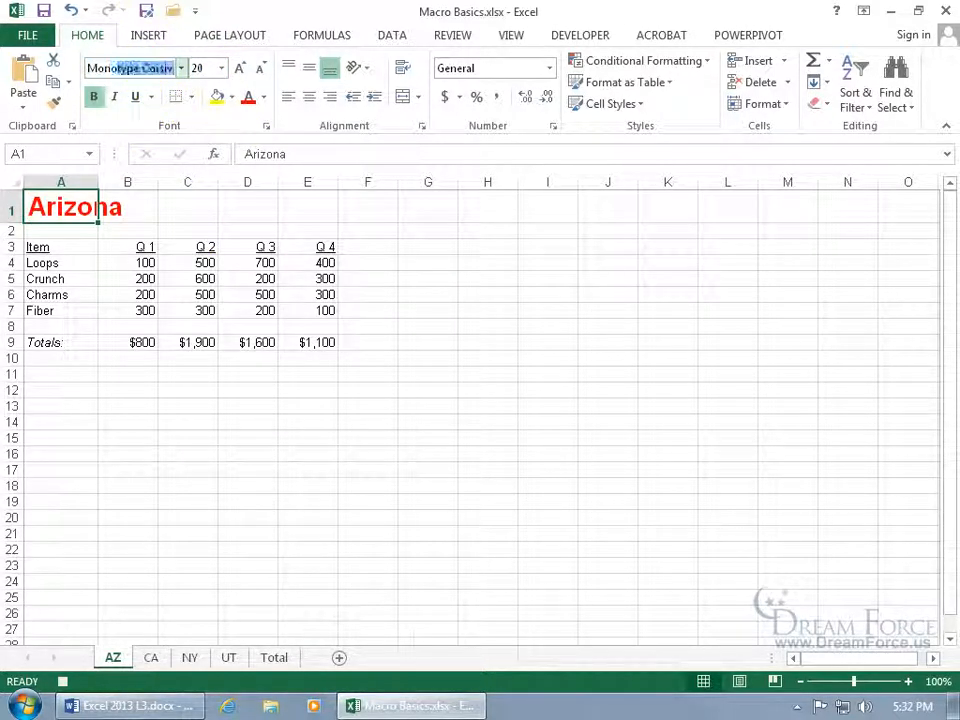
key(Return)
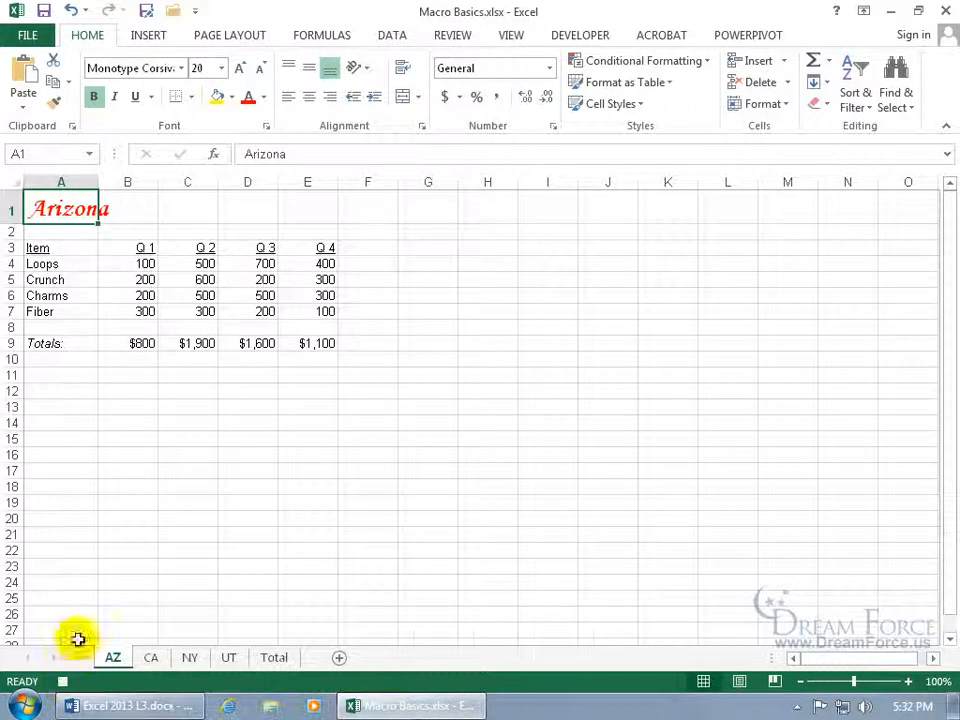
Stop the Format_Titles recording from the Developer tab.
click(594, 36)
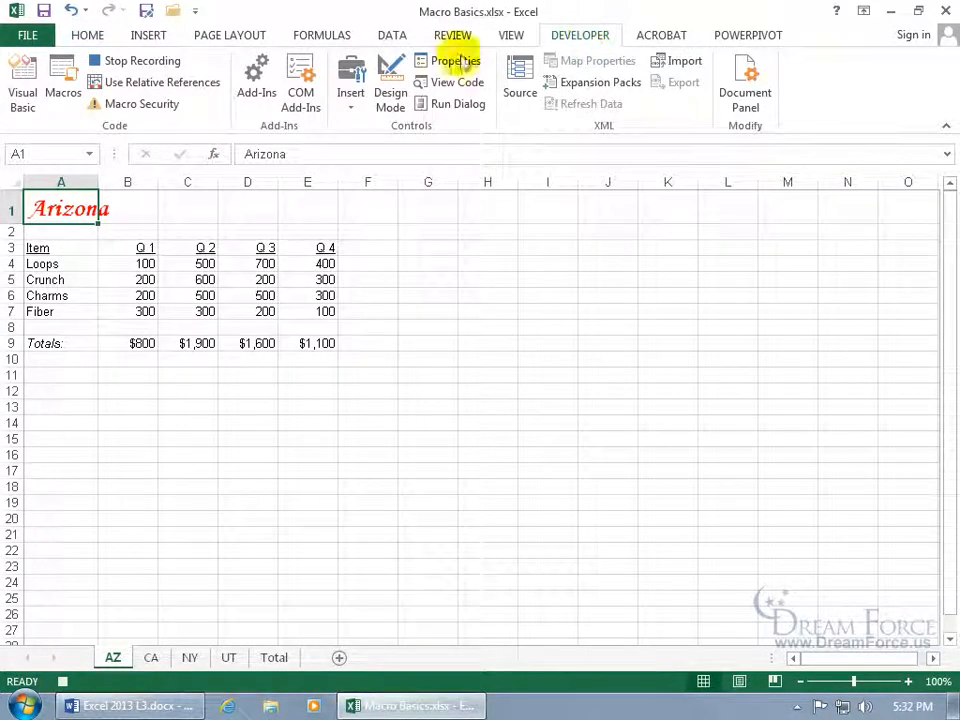
click(108, 63)
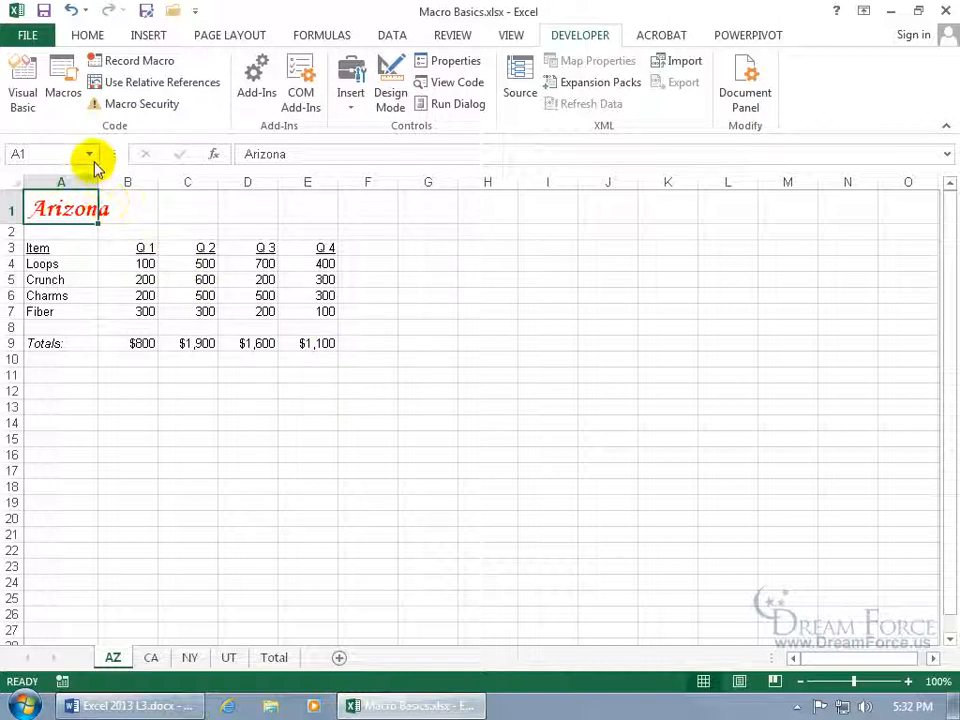
click(62, 88)
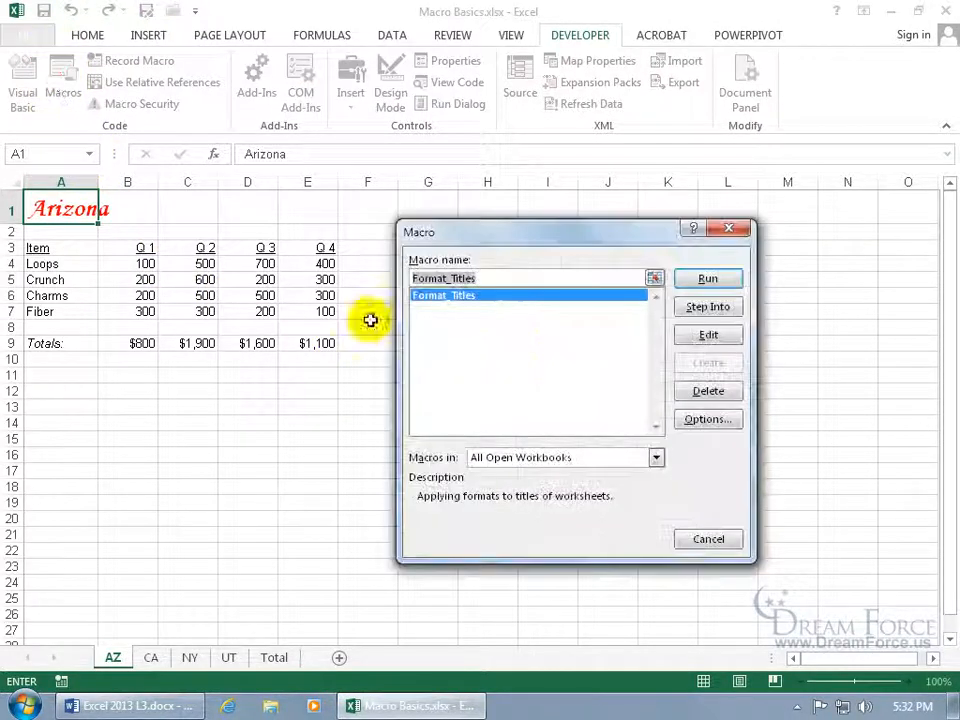
click(729, 232)
click(513, 32)
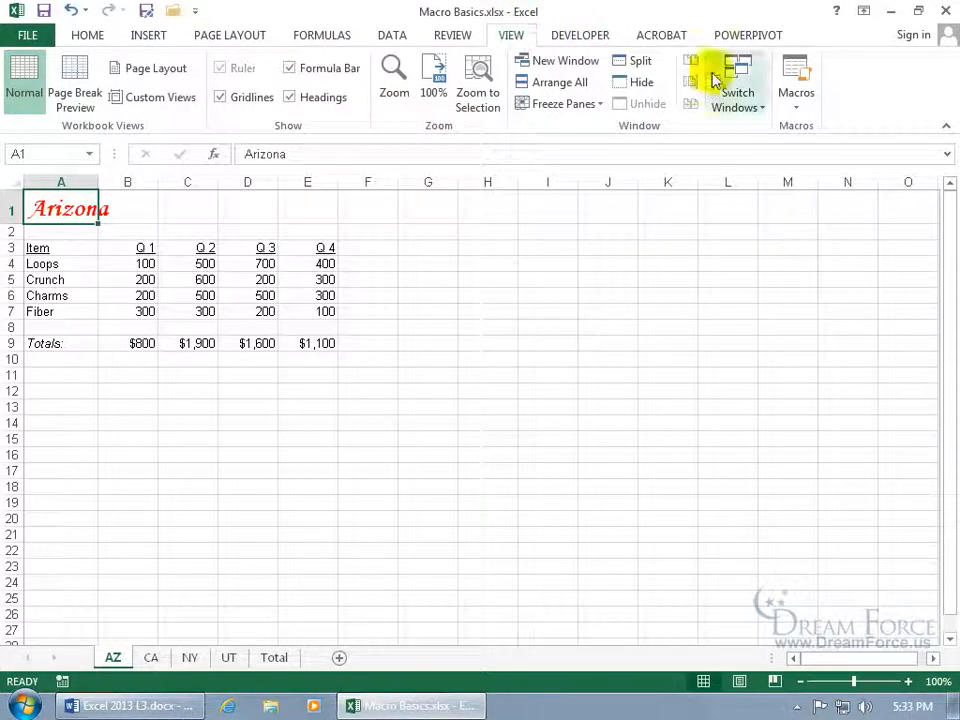
click(796, 75)
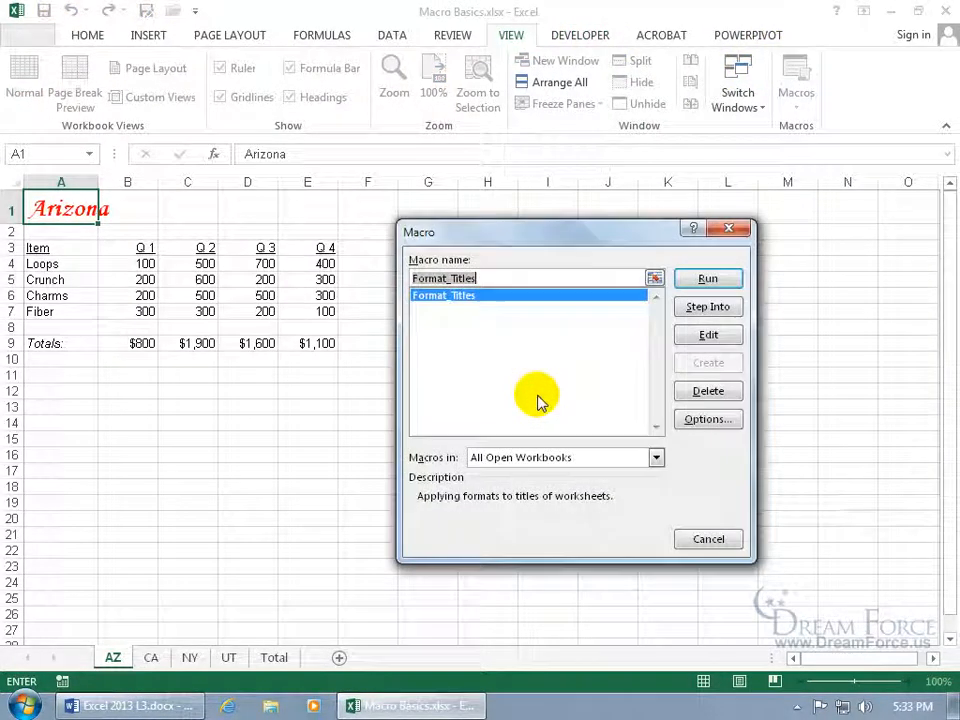
click(729, 540)
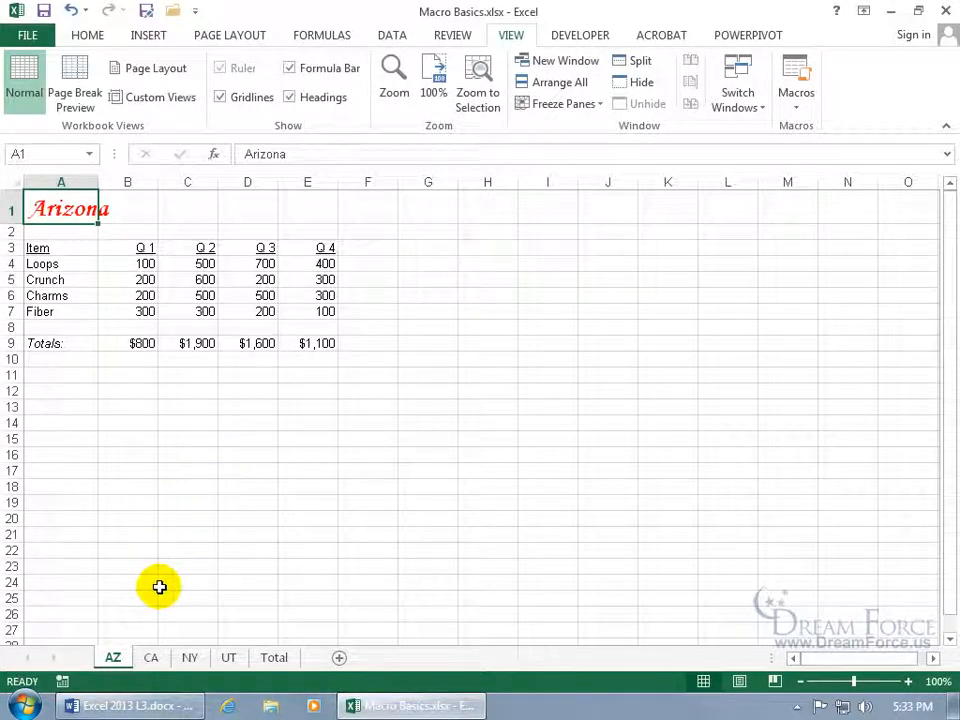
click(153, 656)
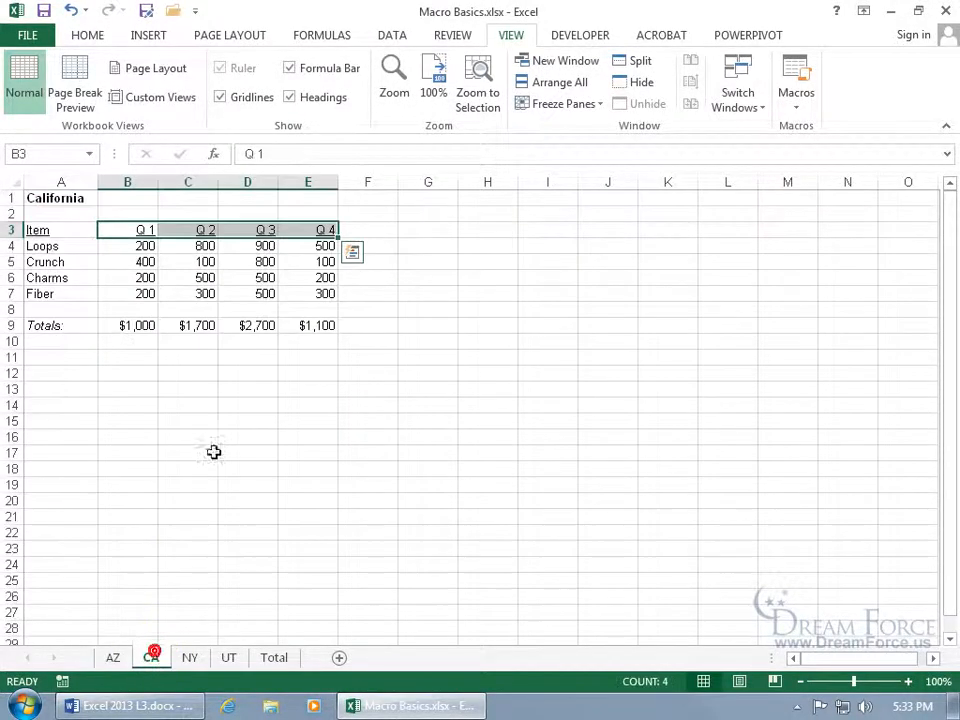
Select the California title in A1 and run Format_Titles with its keyboard shortcut.
click(77, 198)
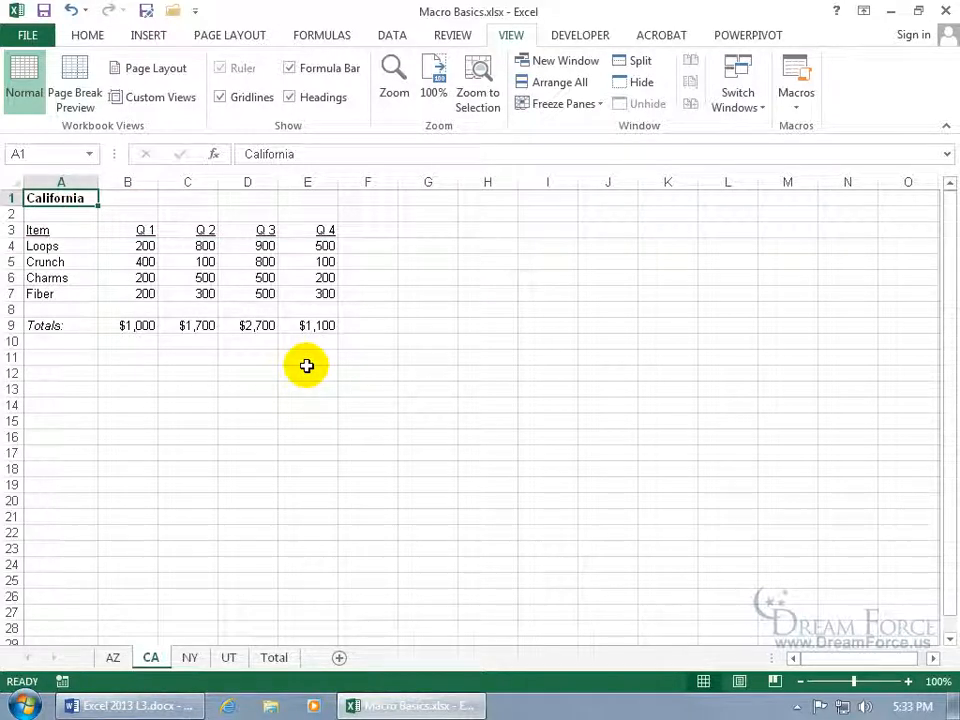
key(ctrl+shift+f)
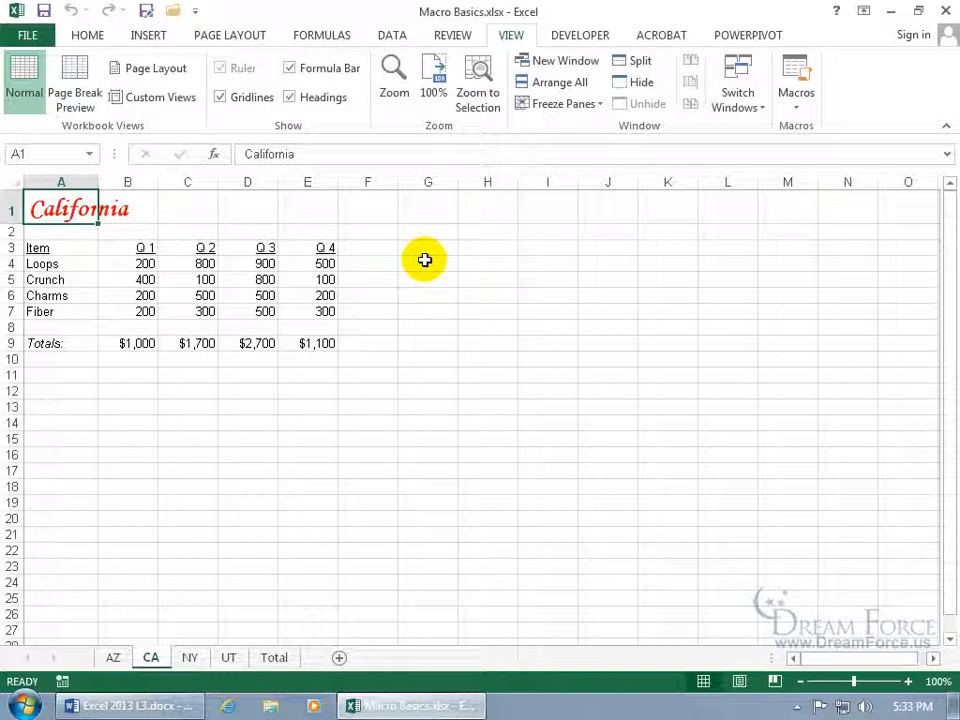
Add the Format_Titles macro to the Quick Access Toolbar through Customize Quick Access Toolbar.
right_click(129, 14)
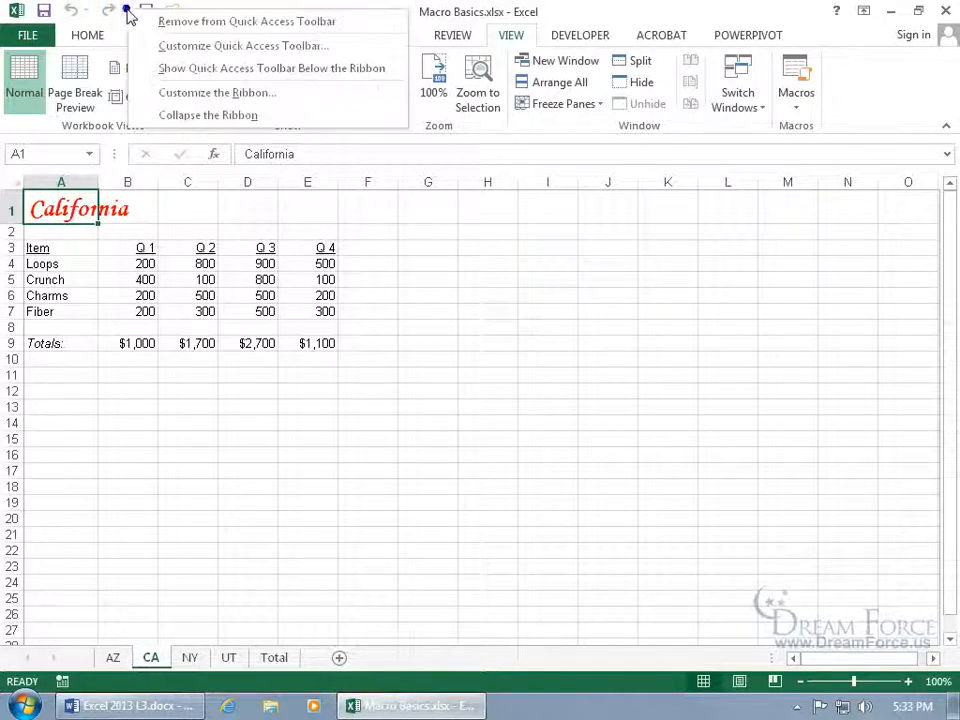
click(183, 46)
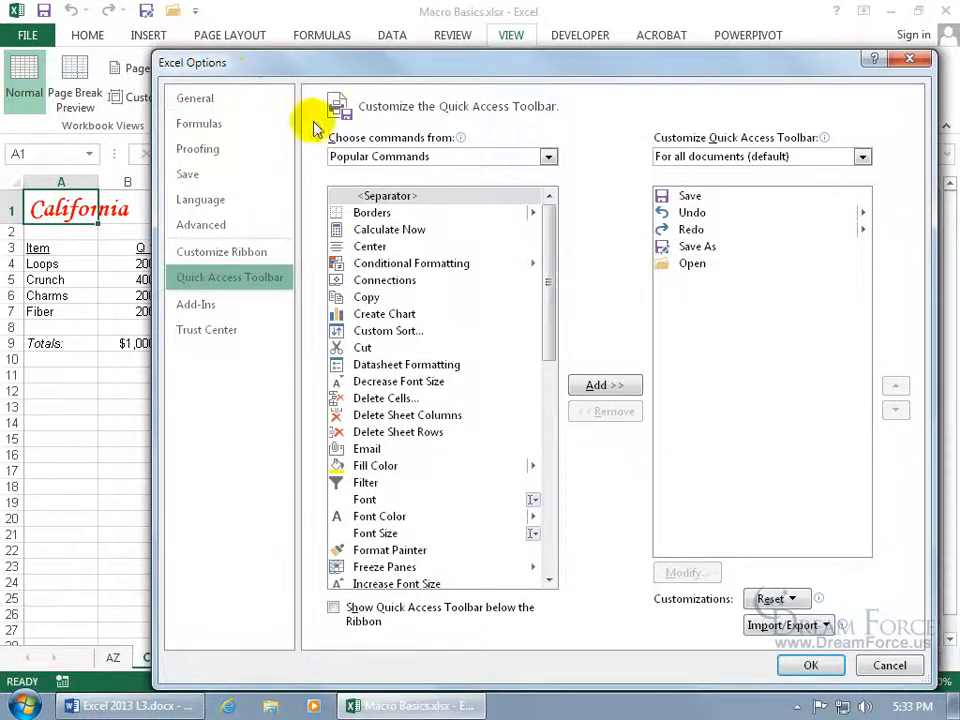
click(488, 158)
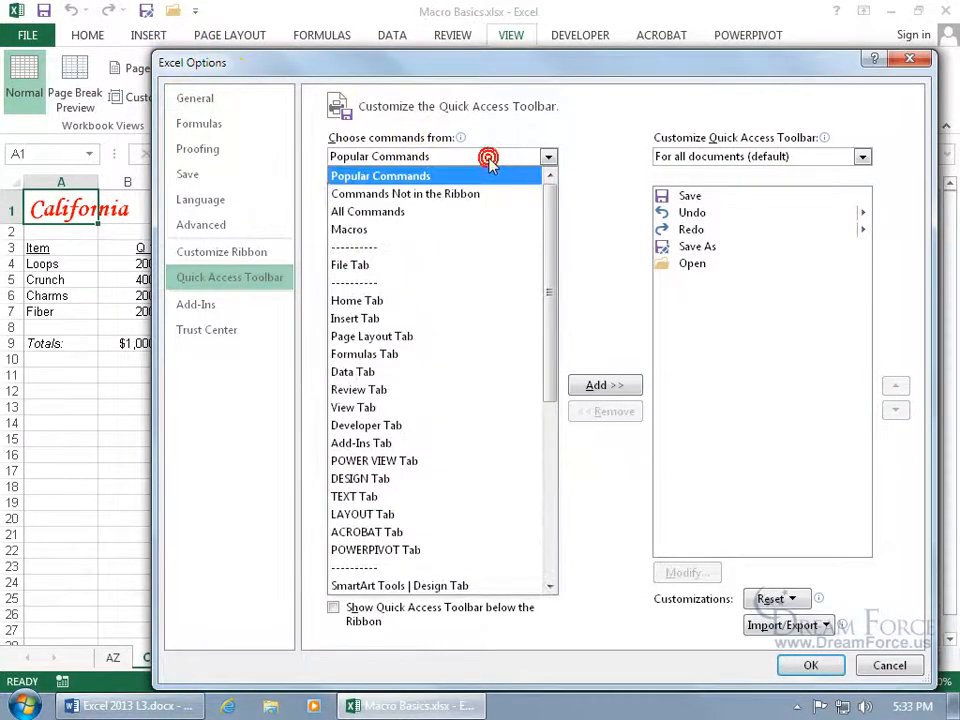
click(428, 229)
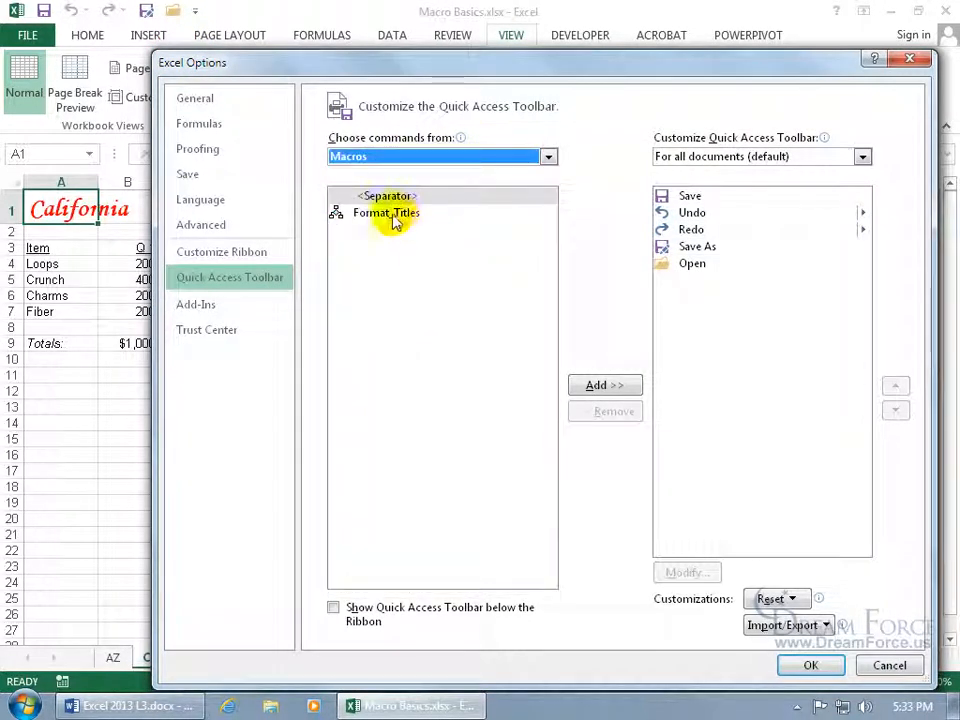
click(396, 214)
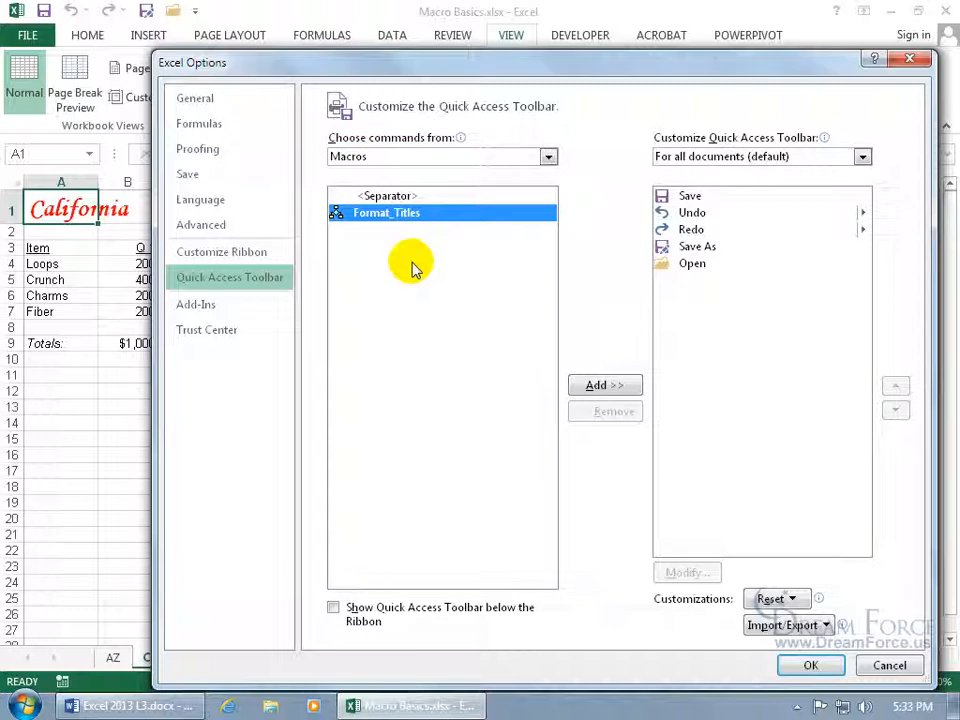
double_click(392, 216)
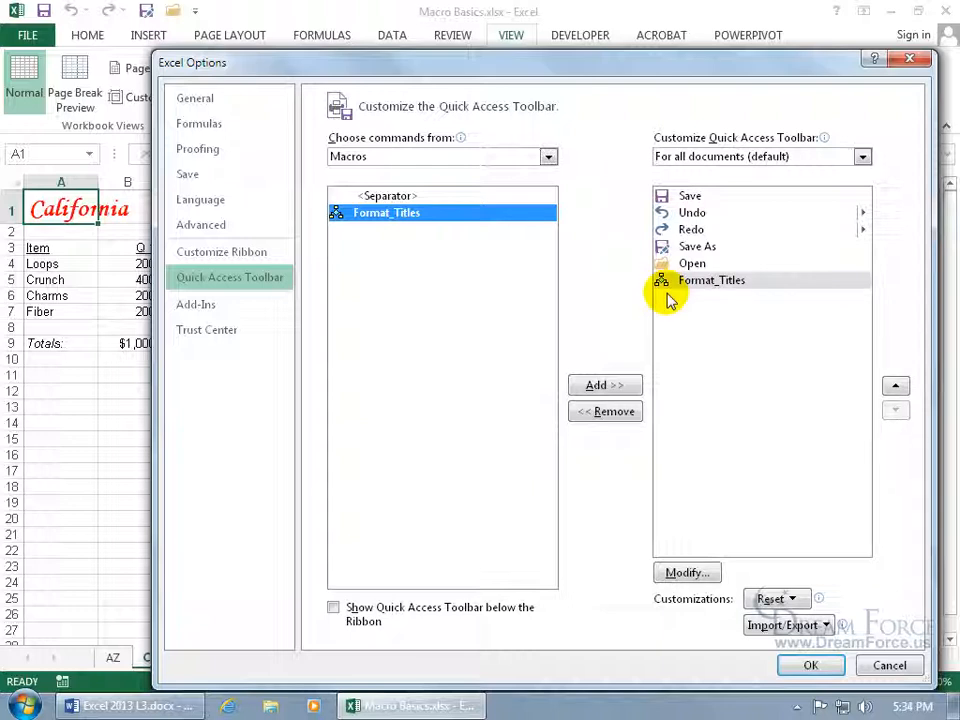
Give the macro button a smiley icon and the name 'To format titles of worksheets'.
click(704, 283)
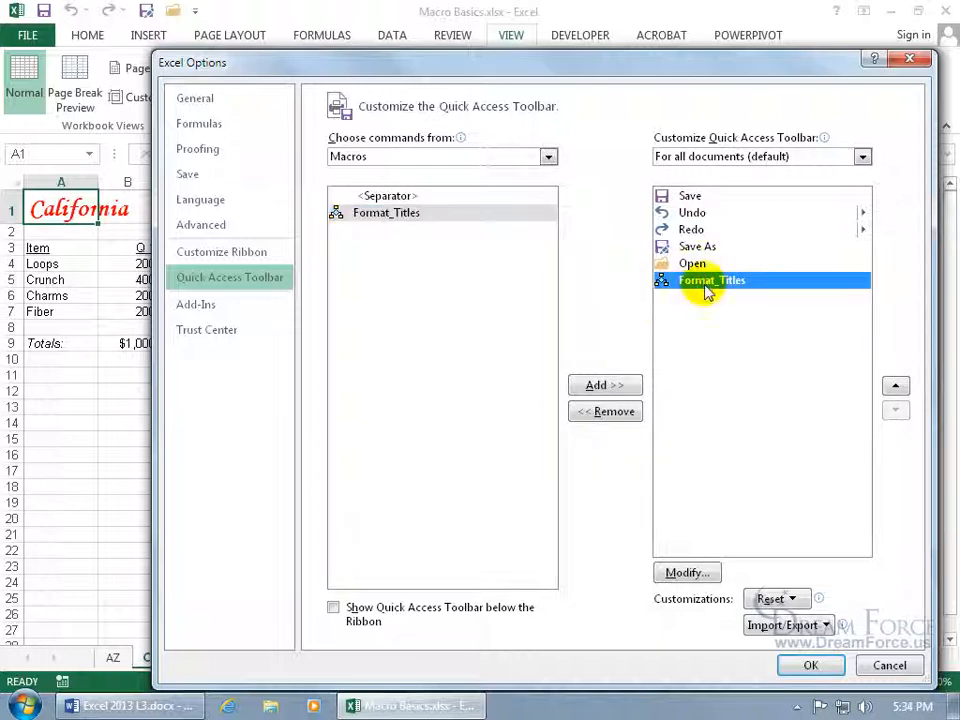
click(689, 571)
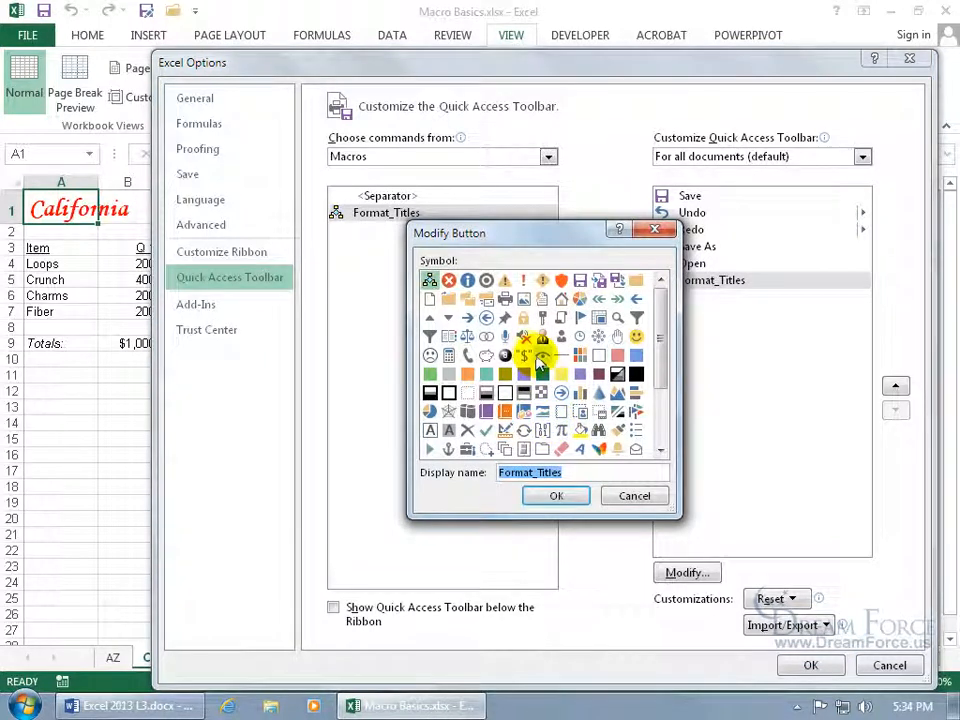
click(636, 336)
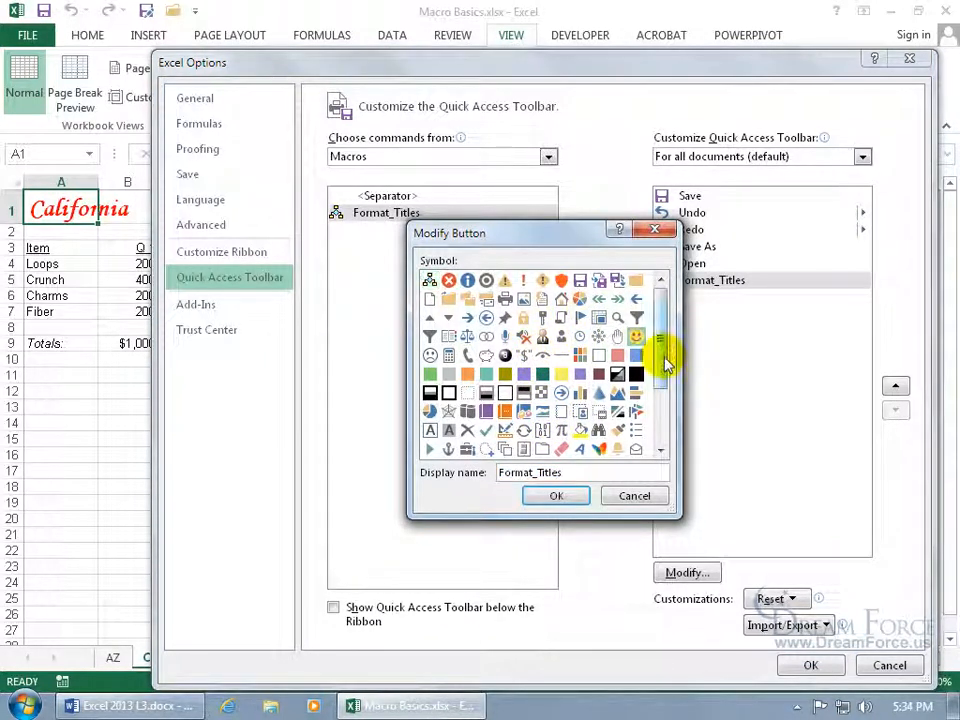
double_click(571, 473)
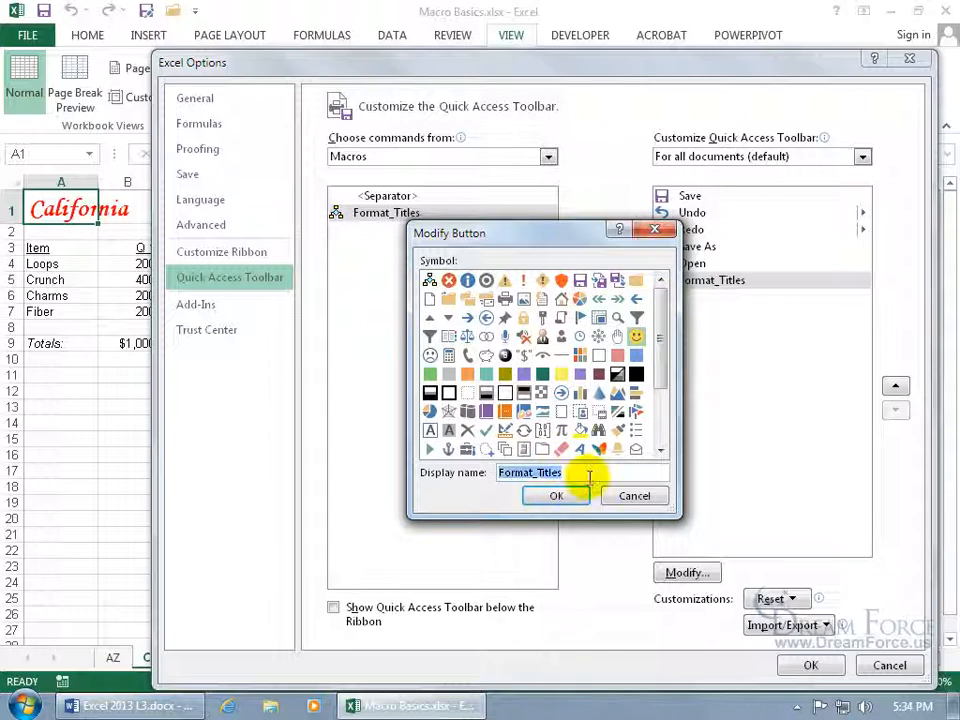
text(To format titles of worksheets)
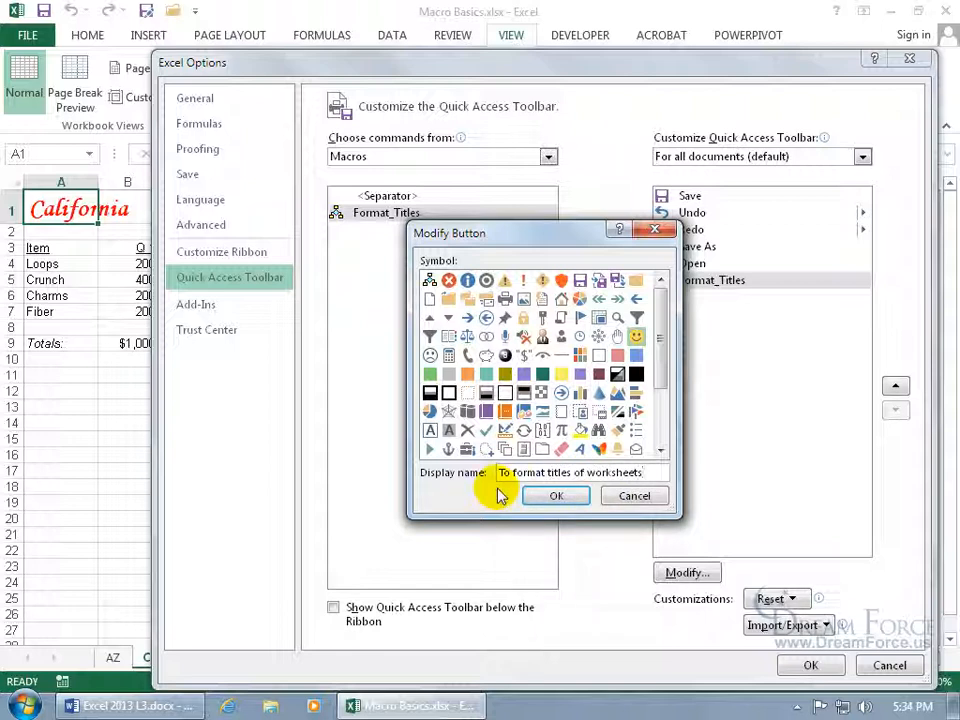
click(543, 497)
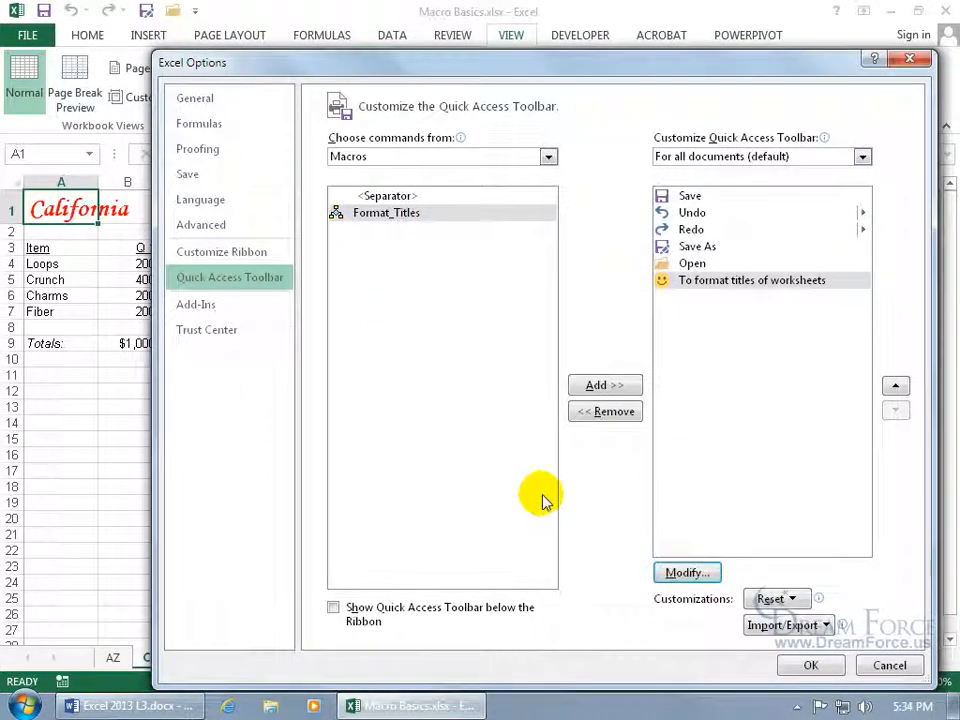
click(808, 666)
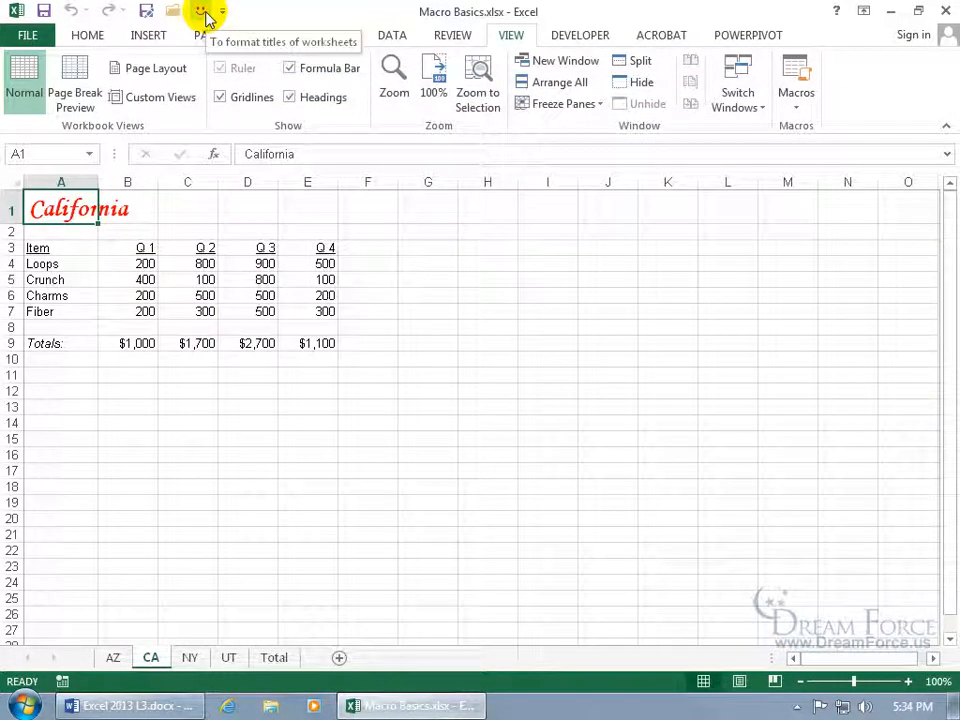
On the NY sheet, select the New York title in A1 and run the macro's toolbar button.
click(190, 658)
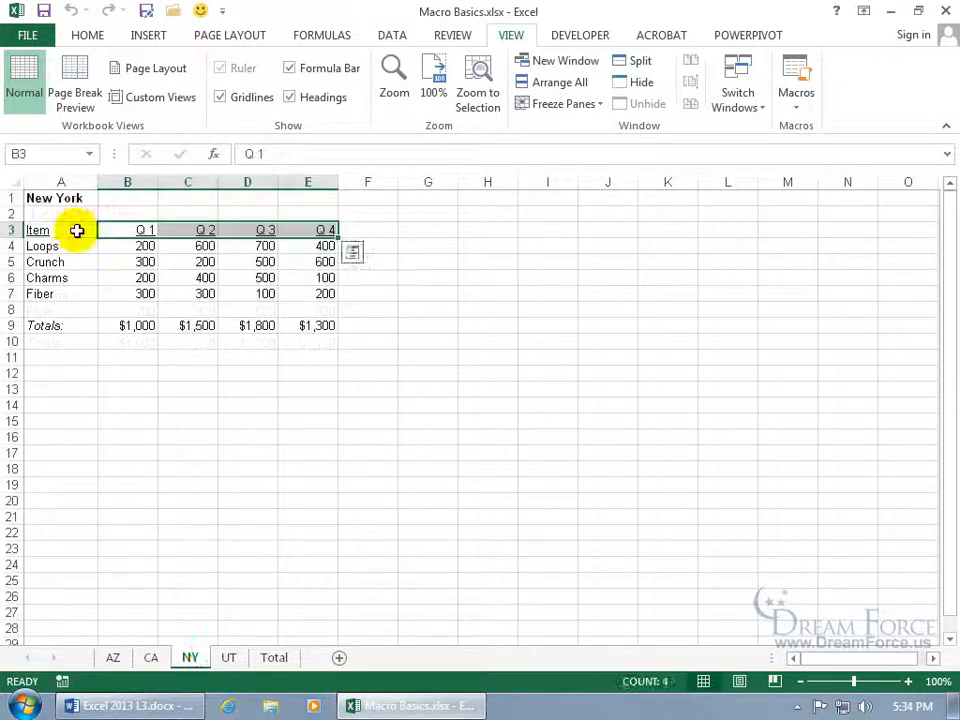
click(62, 197)
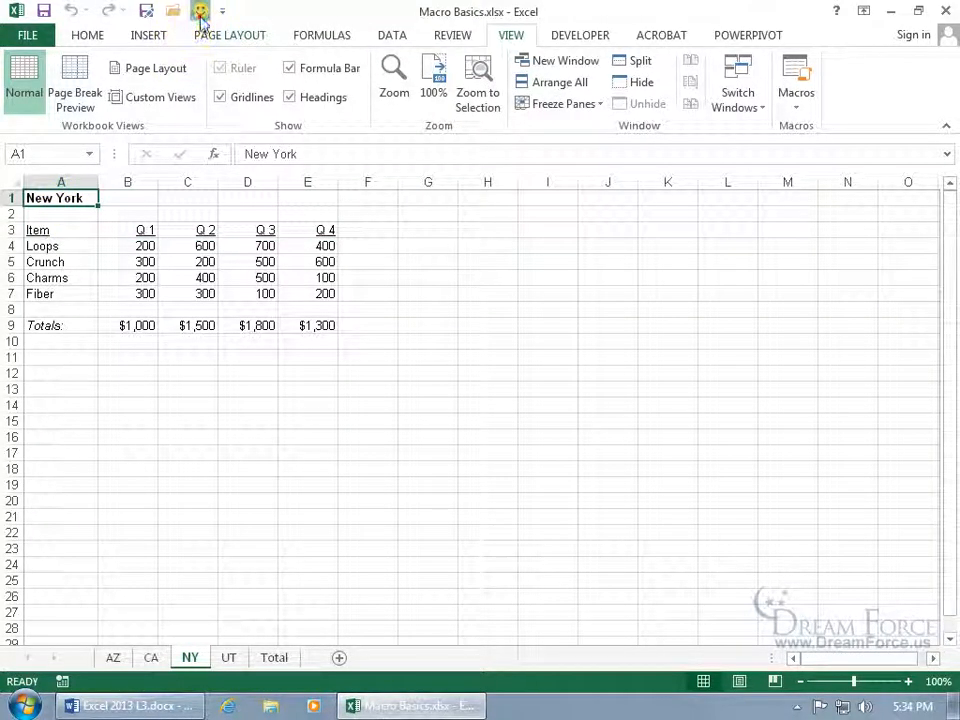
click(201, 12)
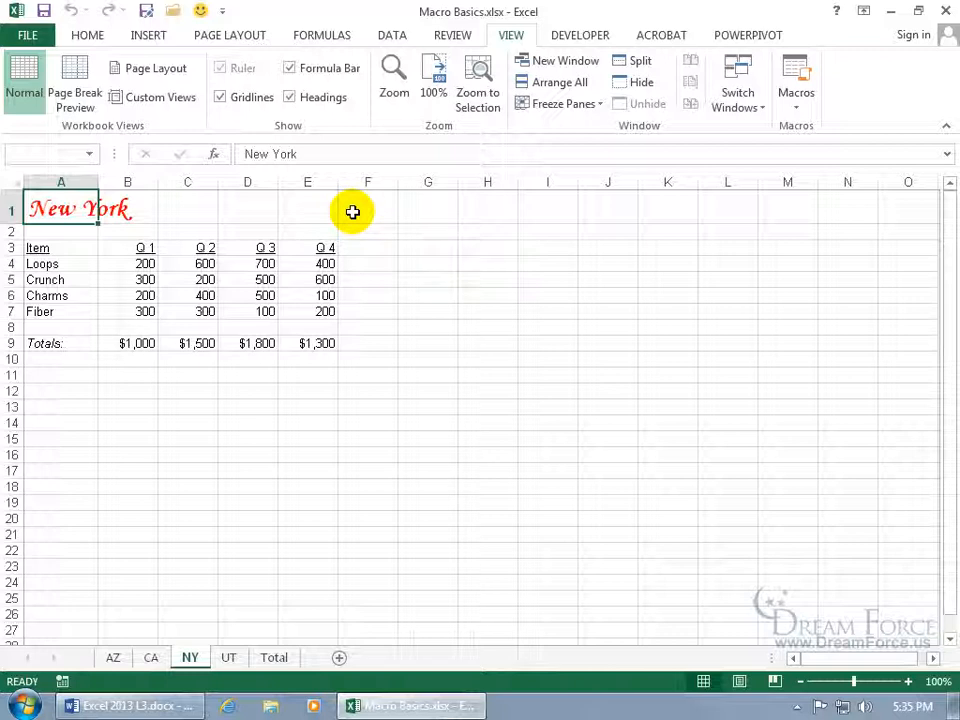
Save the workbook, declining the macro-free format so Save As opens.
click(44, 11)
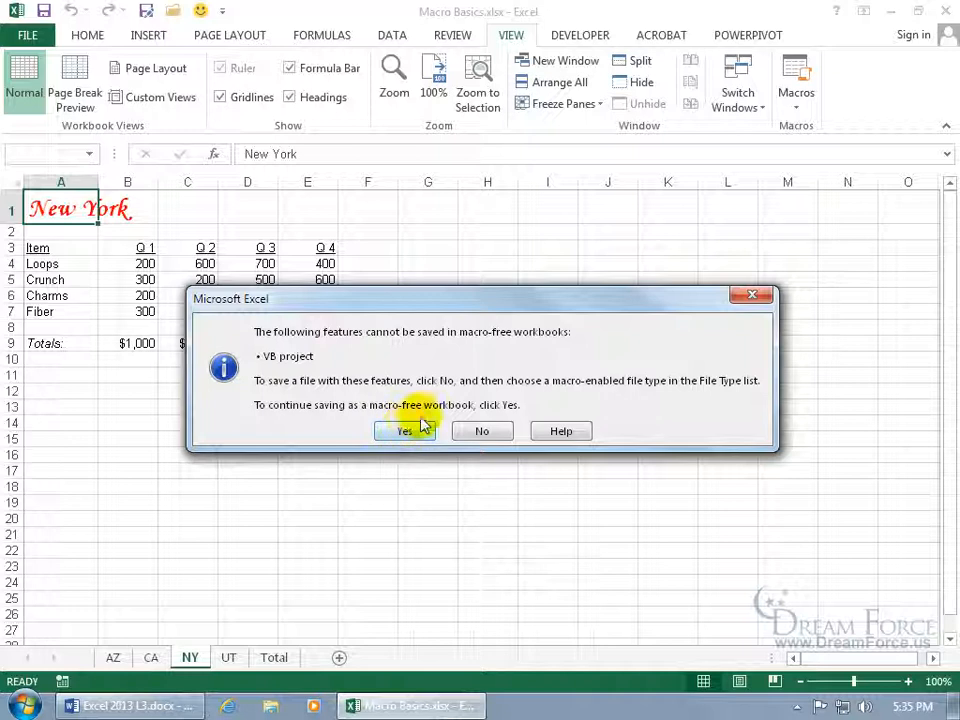
click(485, 432)
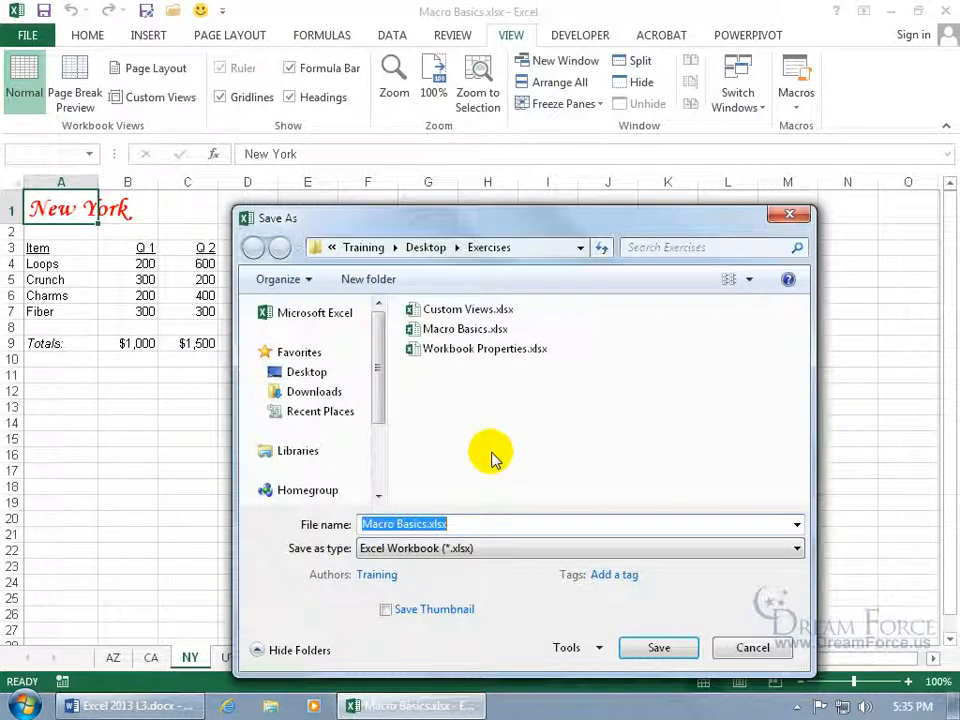
Choose Excel Macro-Enabled Workbook on the Desktop, then cancel the save at the personal-information warning.
click(447, 553)
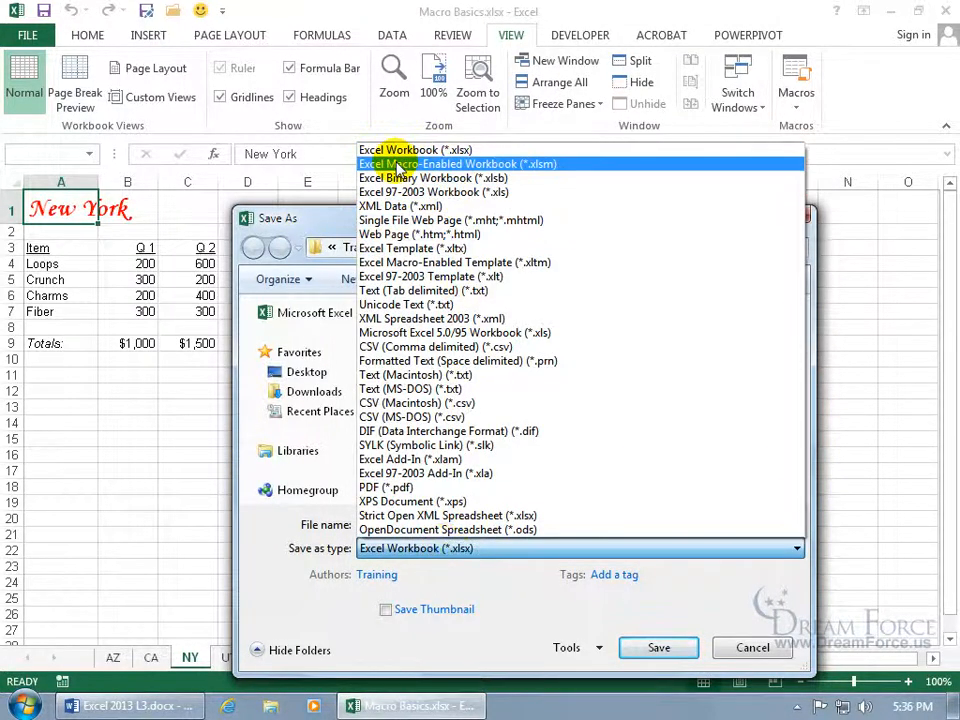
click(500, 165)
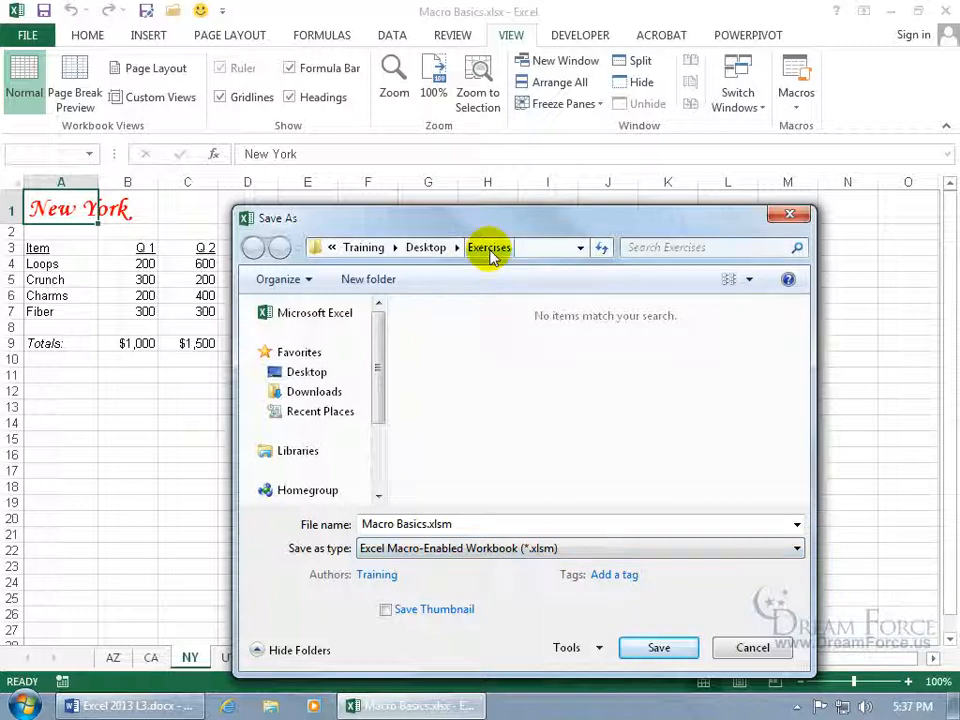
click(305, 373)
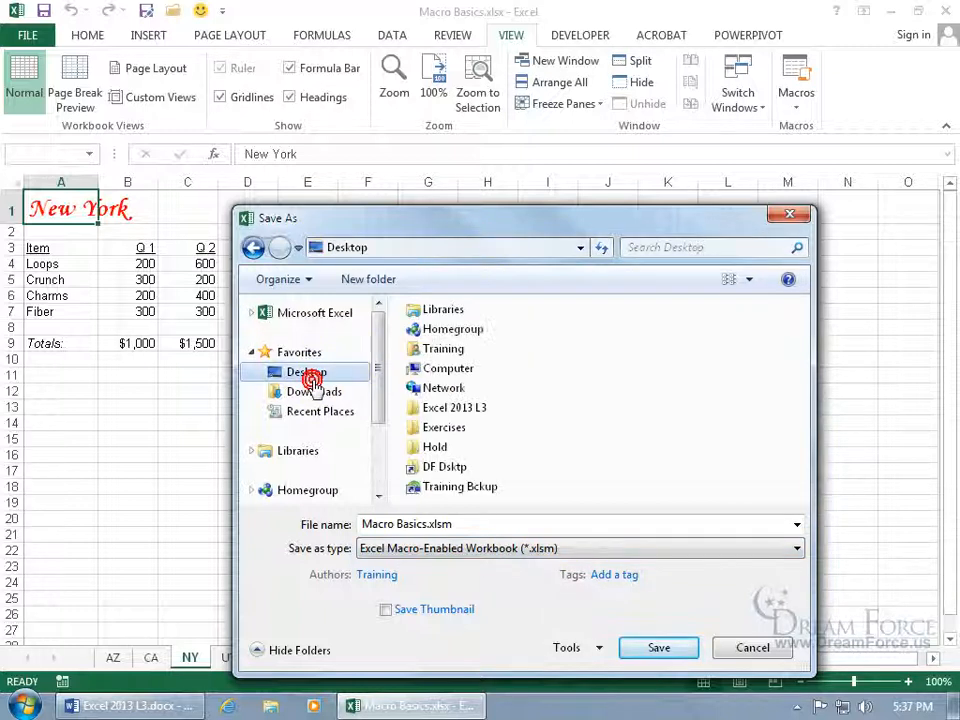
click(655, 648)
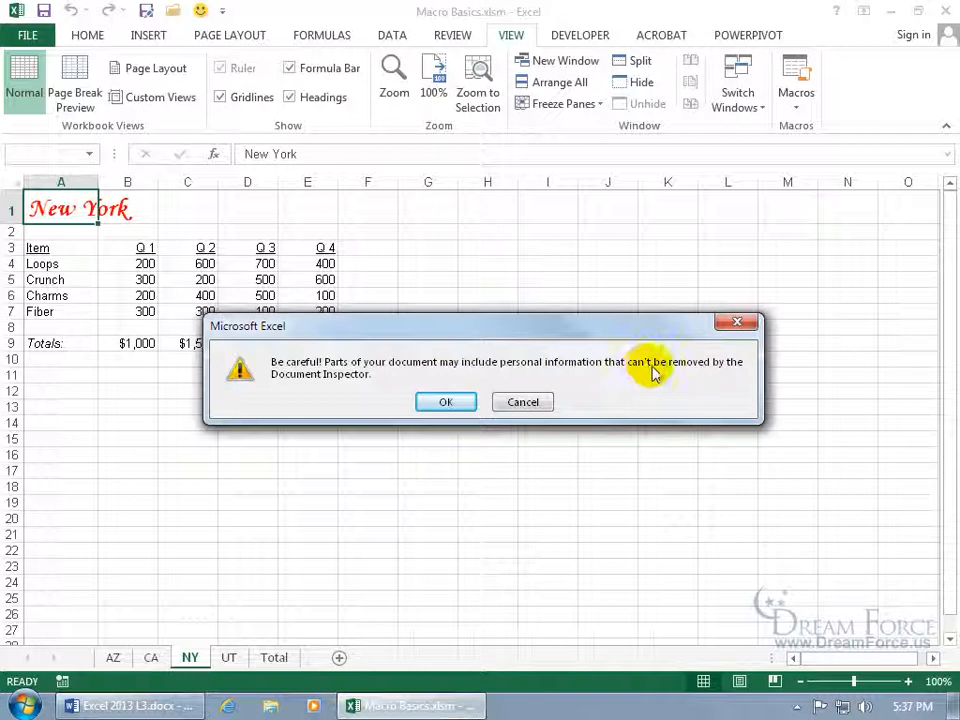
click(509, 401)
click(491, 402)
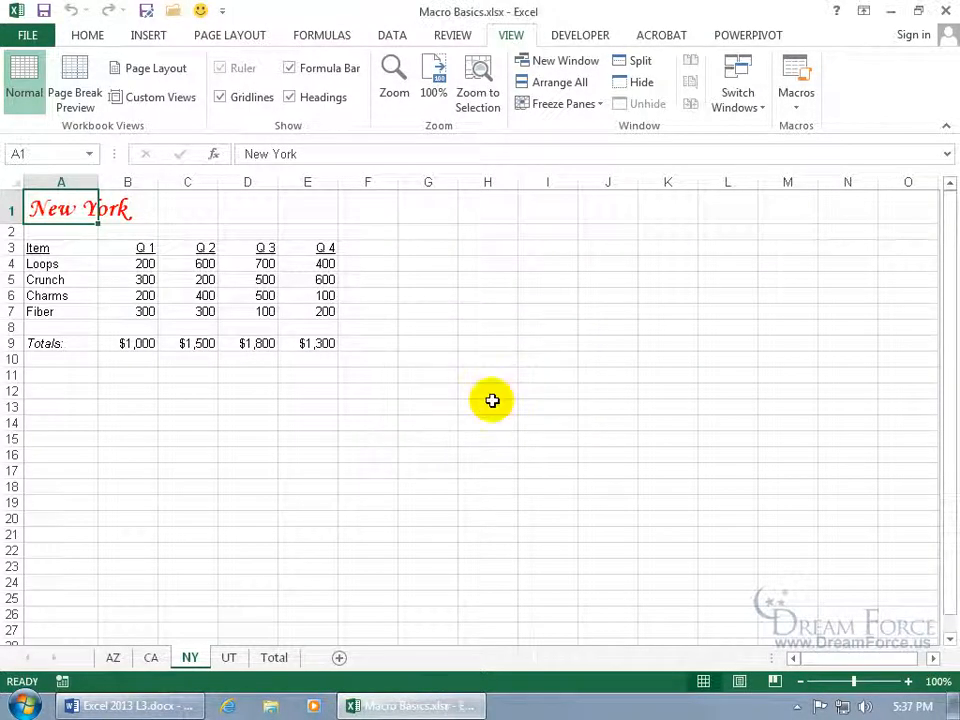
Run Check for Issues > Inspect Document from the Info page and agree to save first.
click(42, 35)
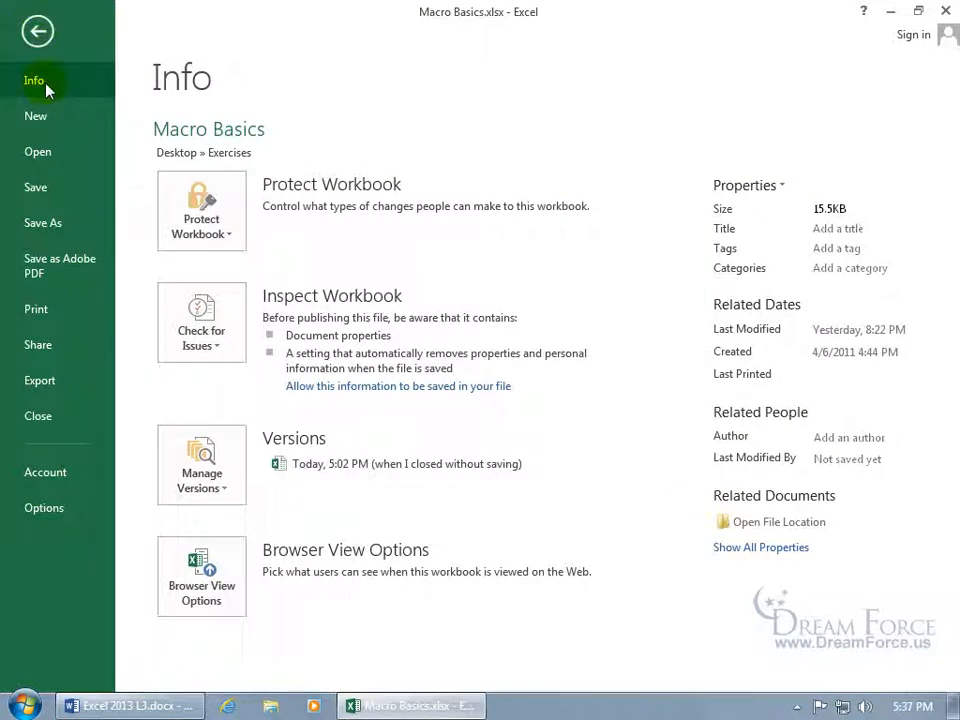
click(196, 330)
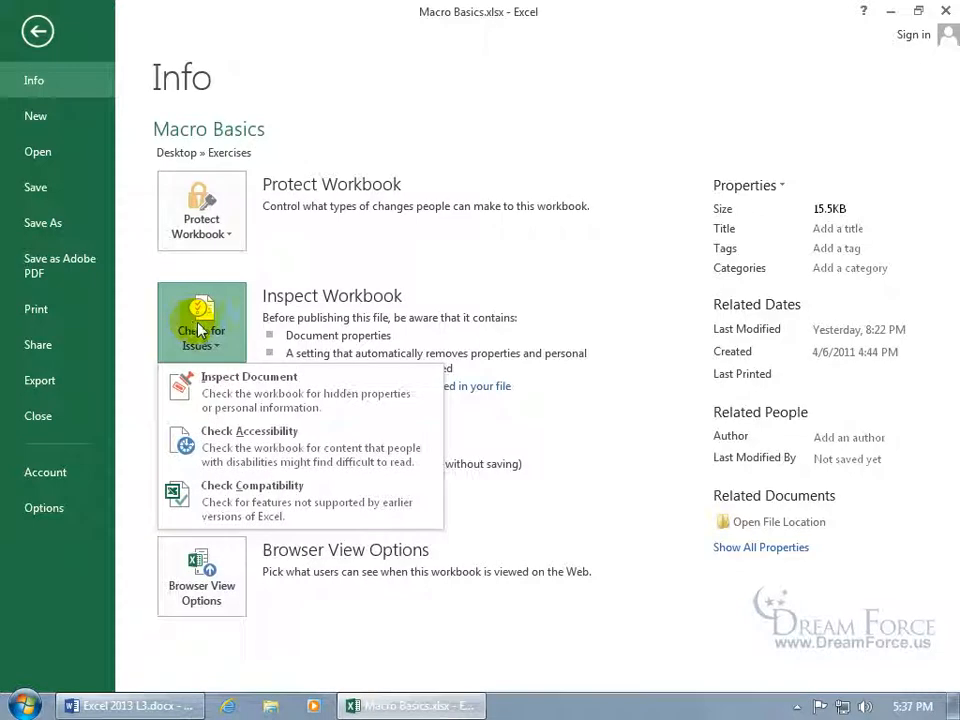
click(250, 378)
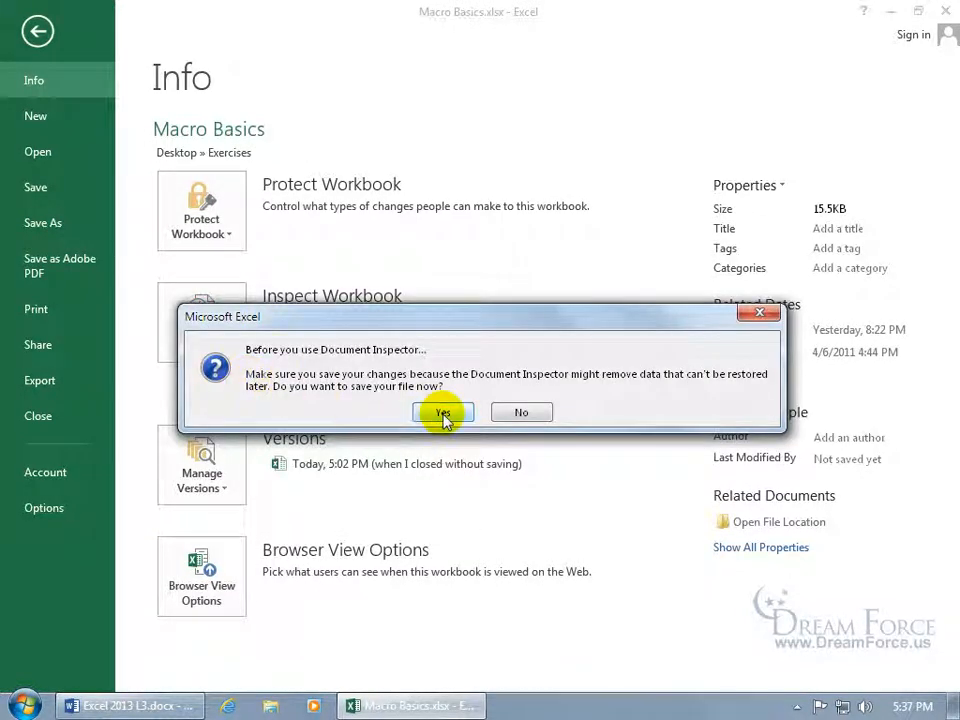
click(443, 414)
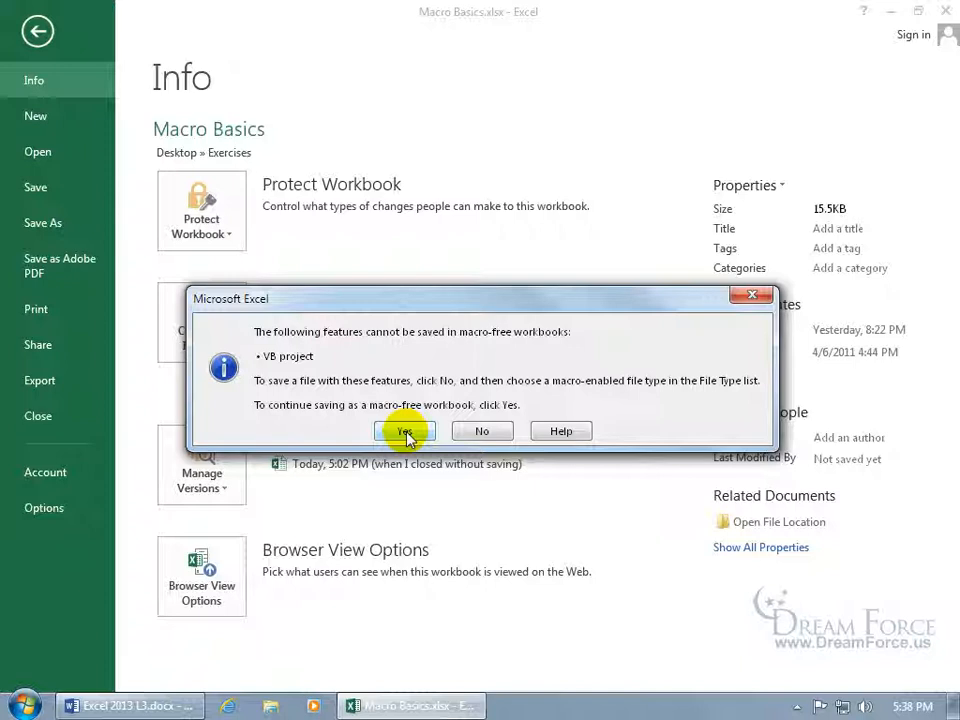
Save the workbook to the Desktop as Excel Macro-Enabled Workbook Macro Basics.xlsm and accept the warning.
click(485, 436)
click(476, 548)
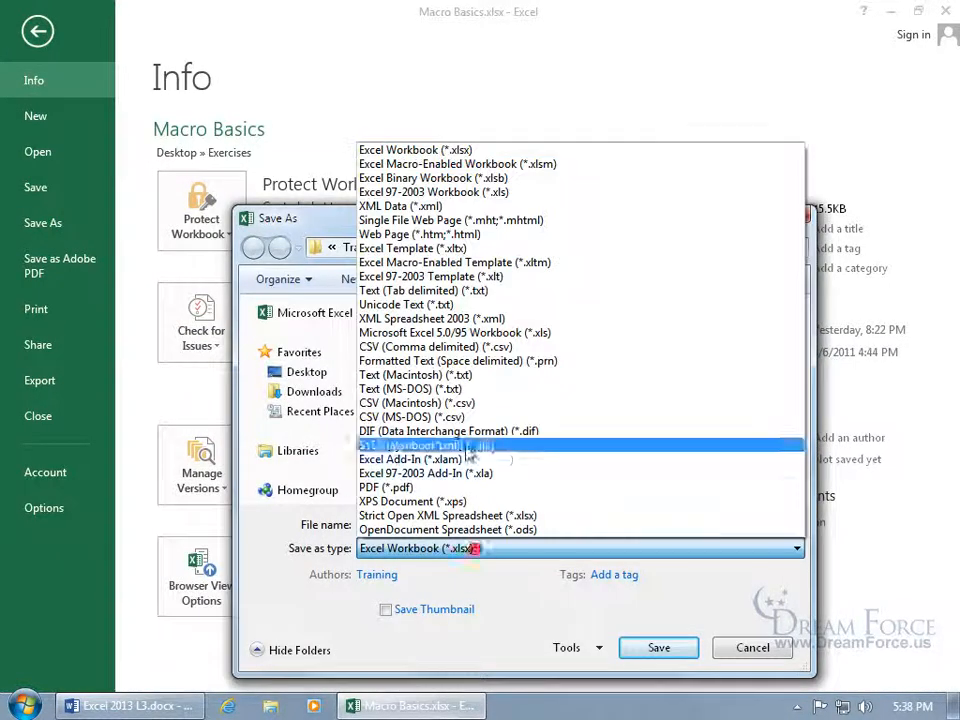
click(495, 163)
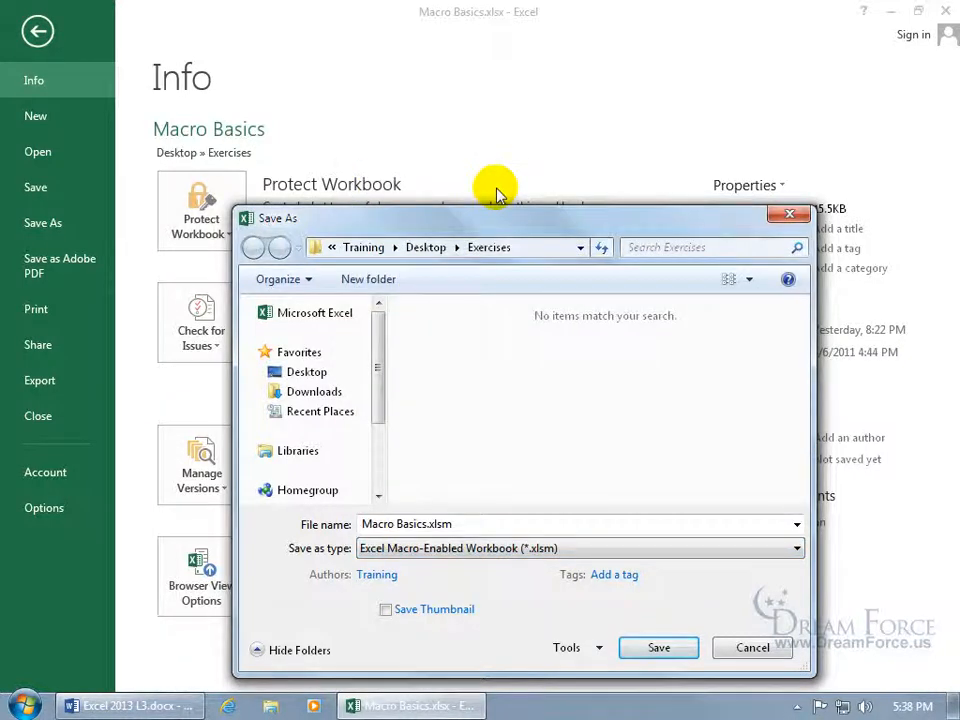
click(318, 369)
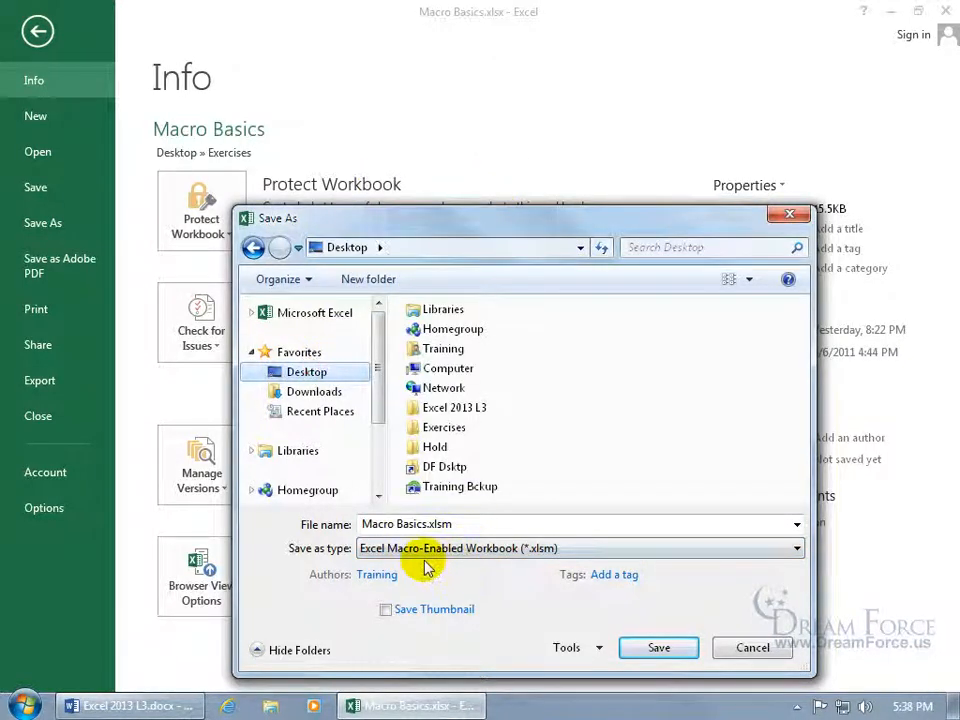
click(652, 645)
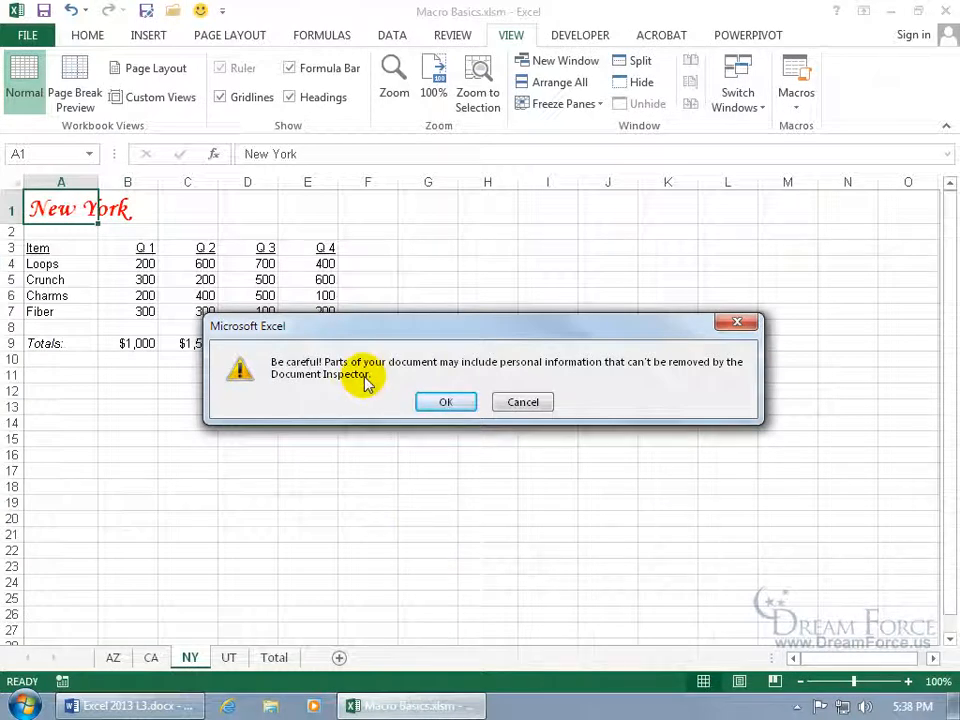
click(440, 403)
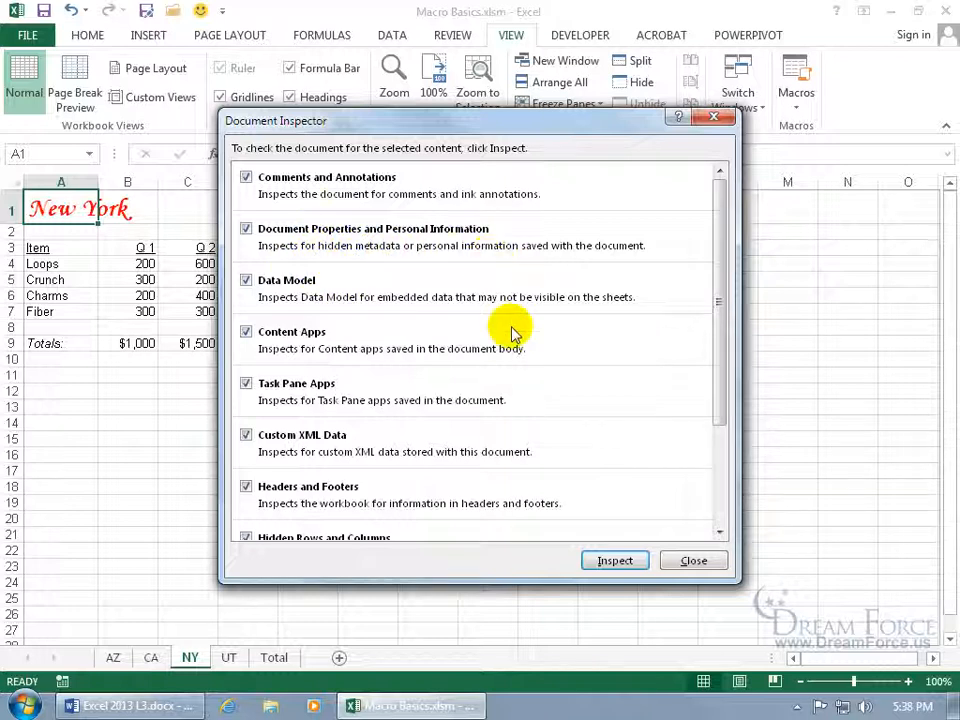
Inspect the workbook, remove all Document Properties and Personal Information, and close the inspector.
click(610, 561)
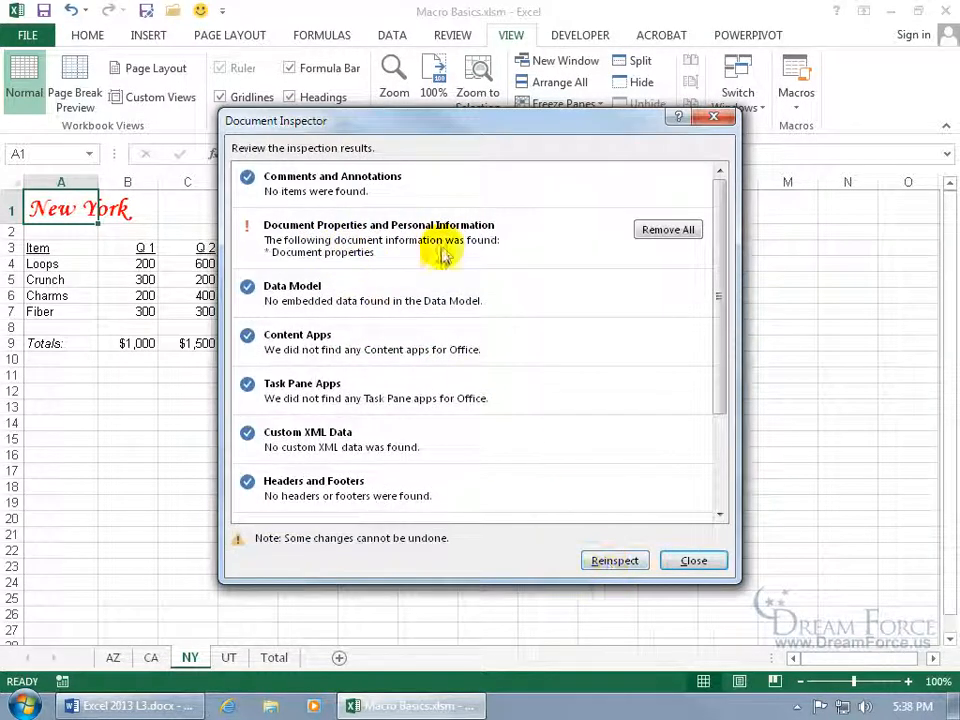
click(660, 232)
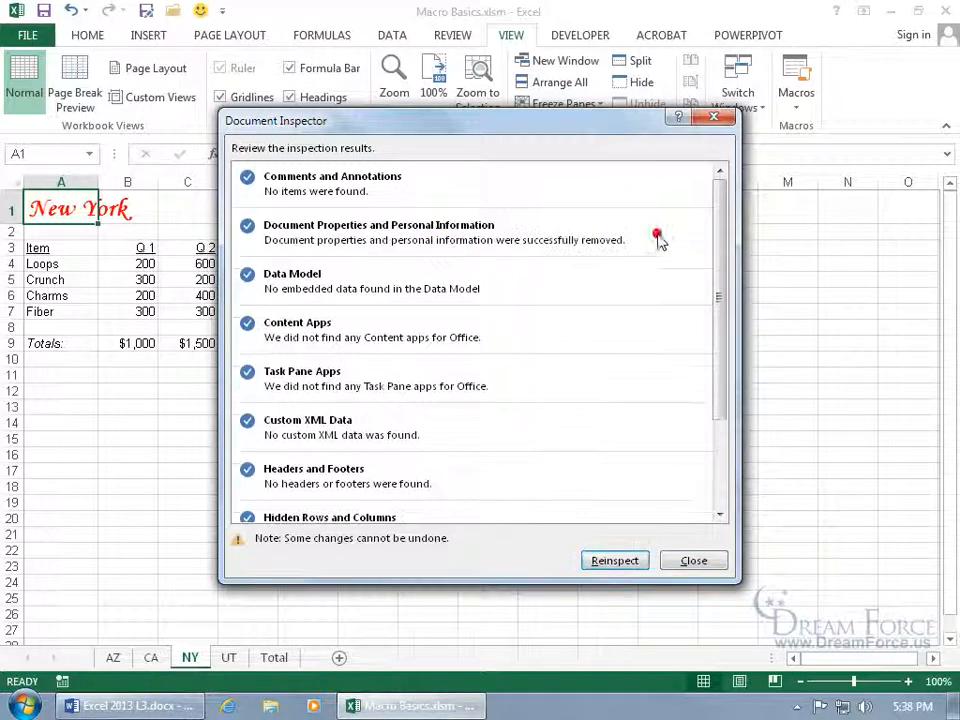
click(690, 561)
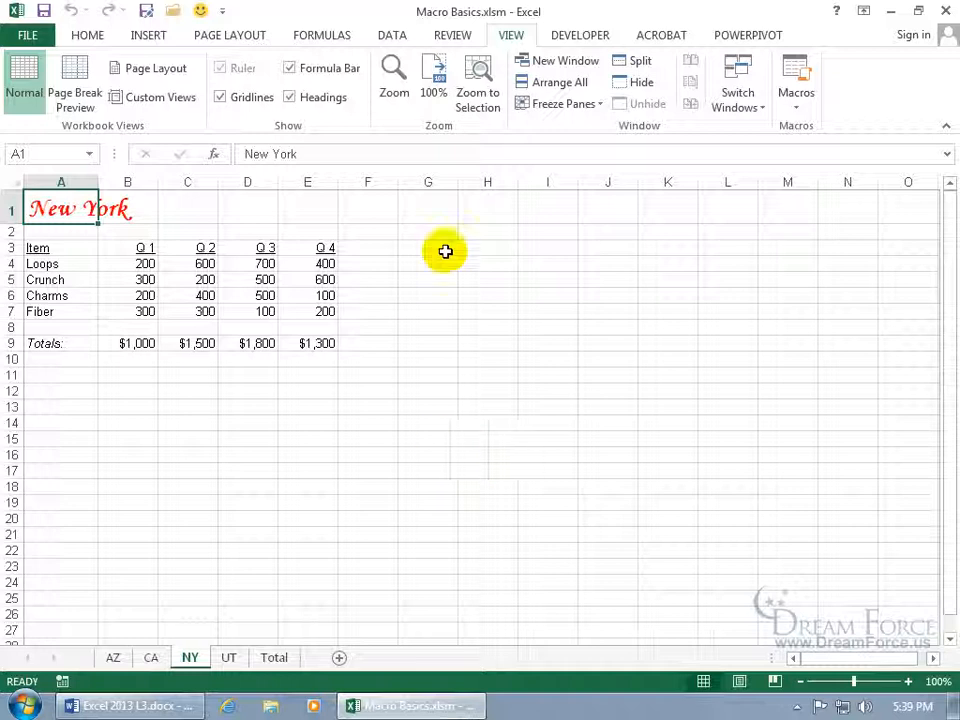
Close Excel, saving changes to Macro Basics.xlsm and accepting the inspector warning.
click(945, 11)
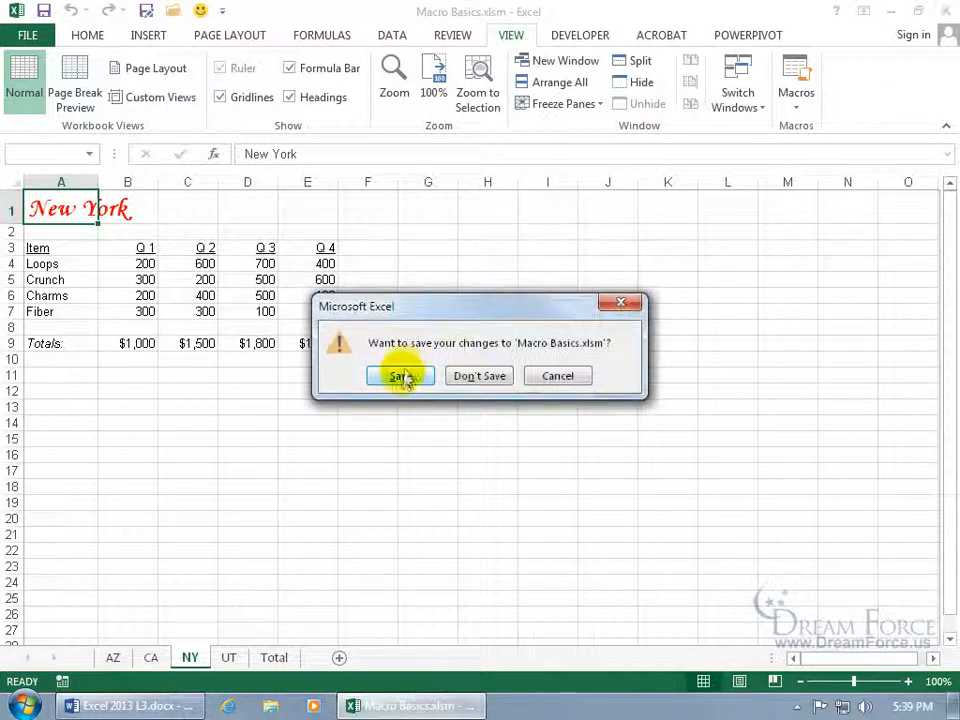
click(398, 376)
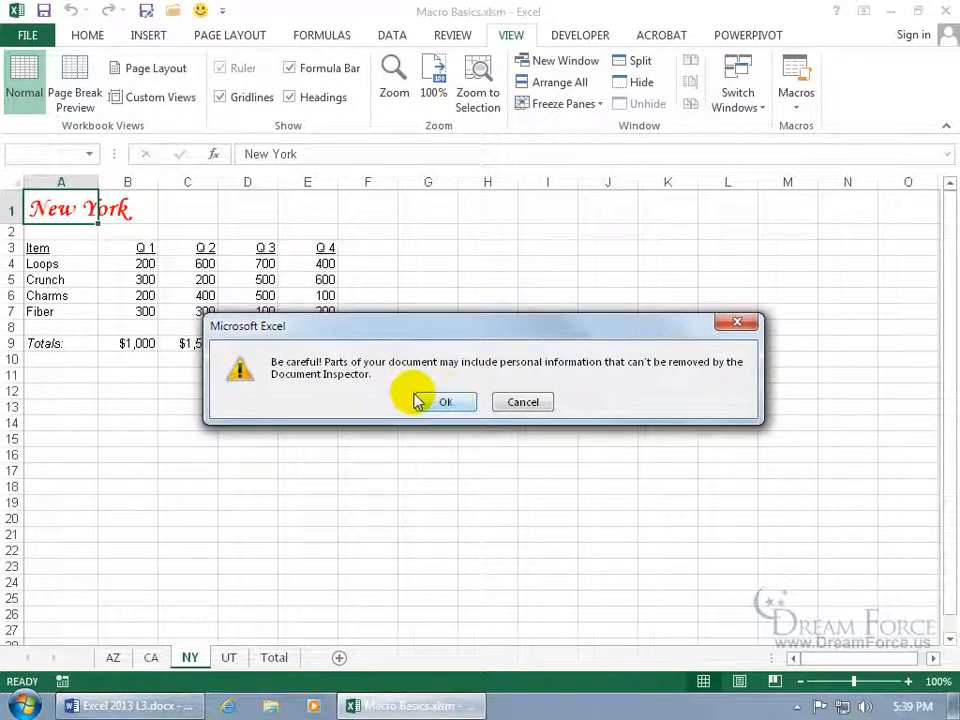
click(449, 403)
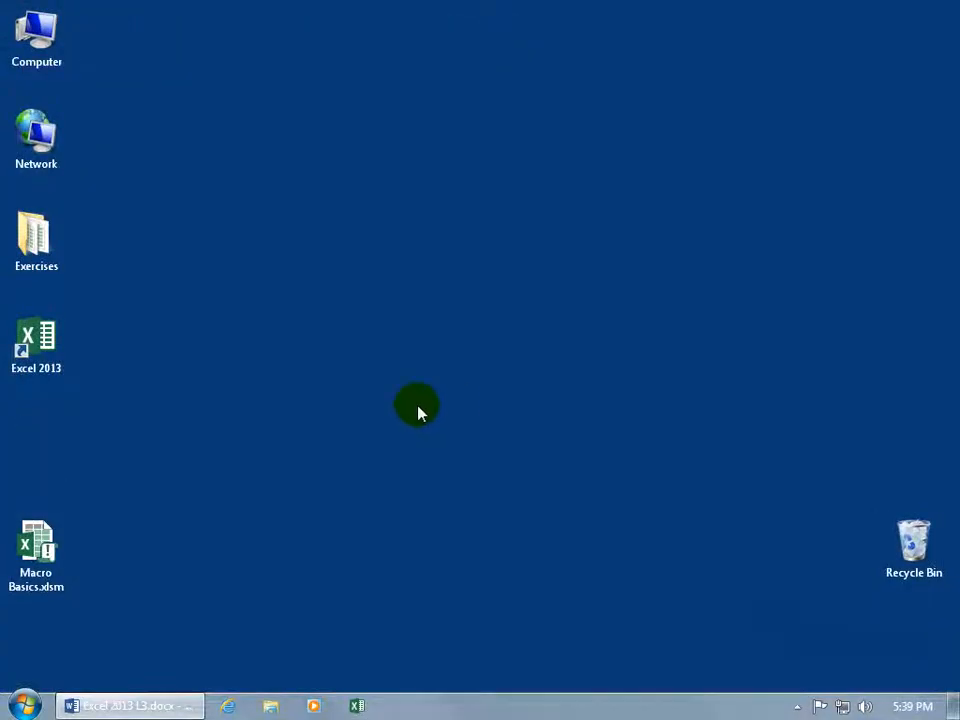
Move the Macro Basics.xlsm icon to the desktop centre and open Exercises with medium icons.
click(52, 562)
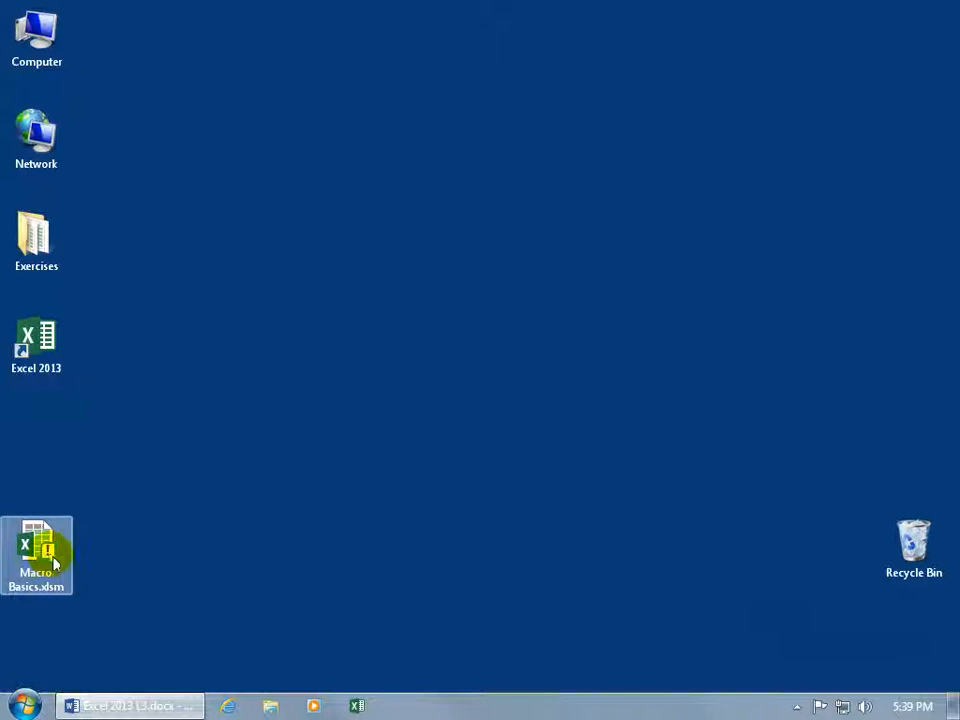
drag(52, 562, 697, 307)
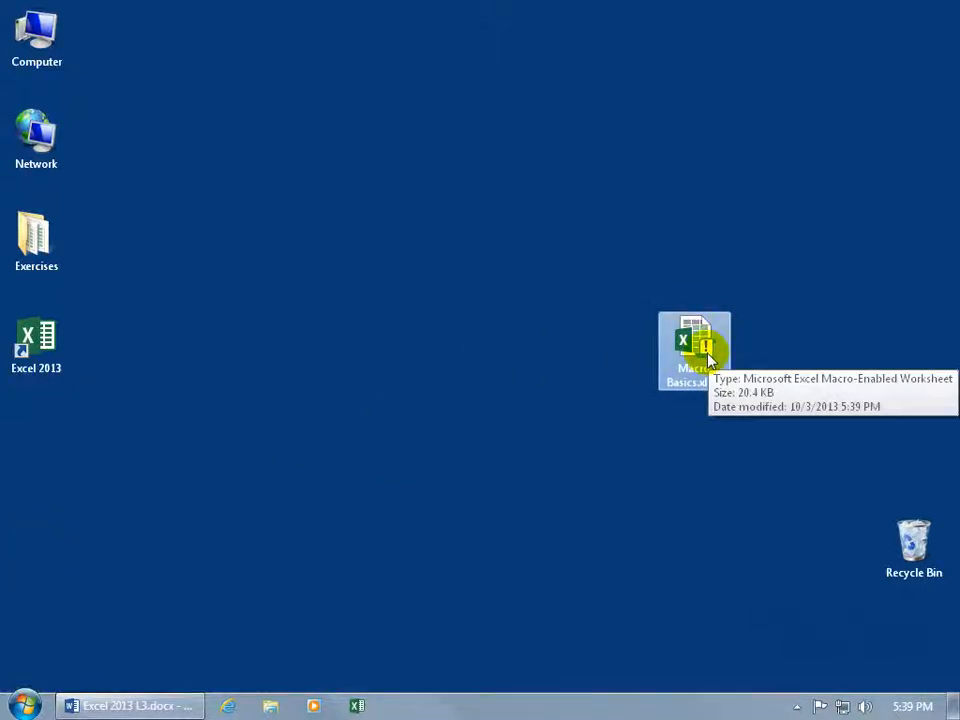
double_click(40, 243)
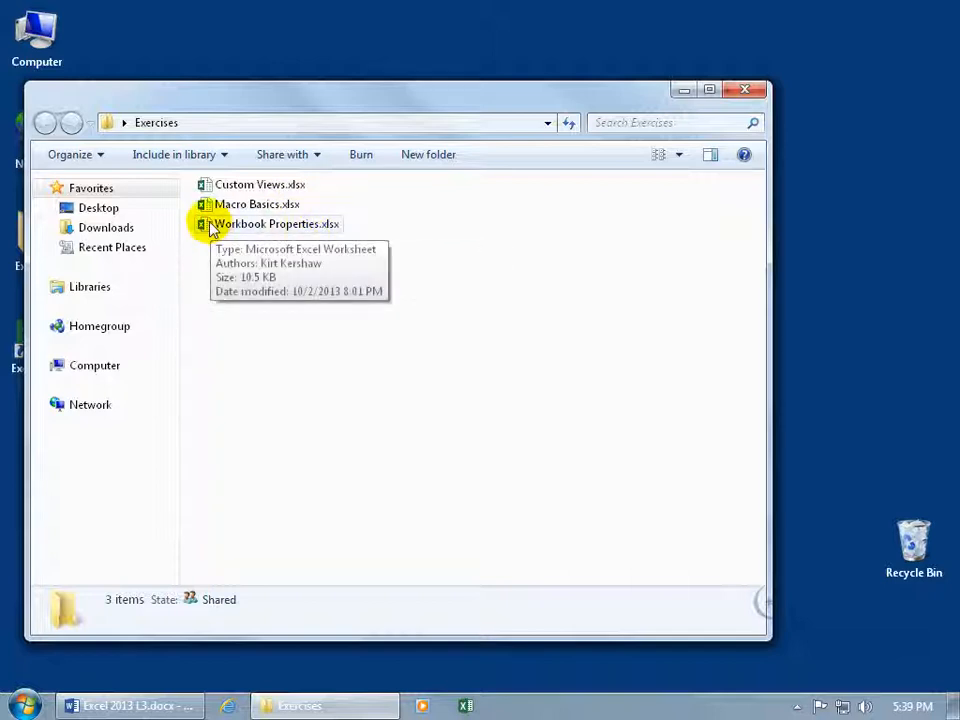
click(679, 155)
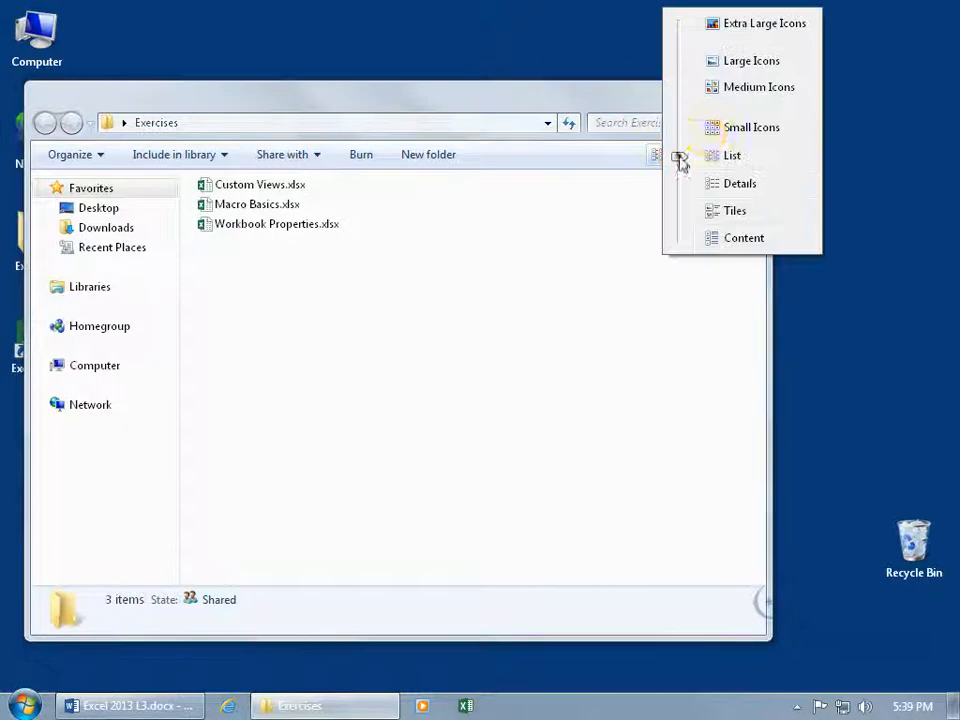
click(735, 89)
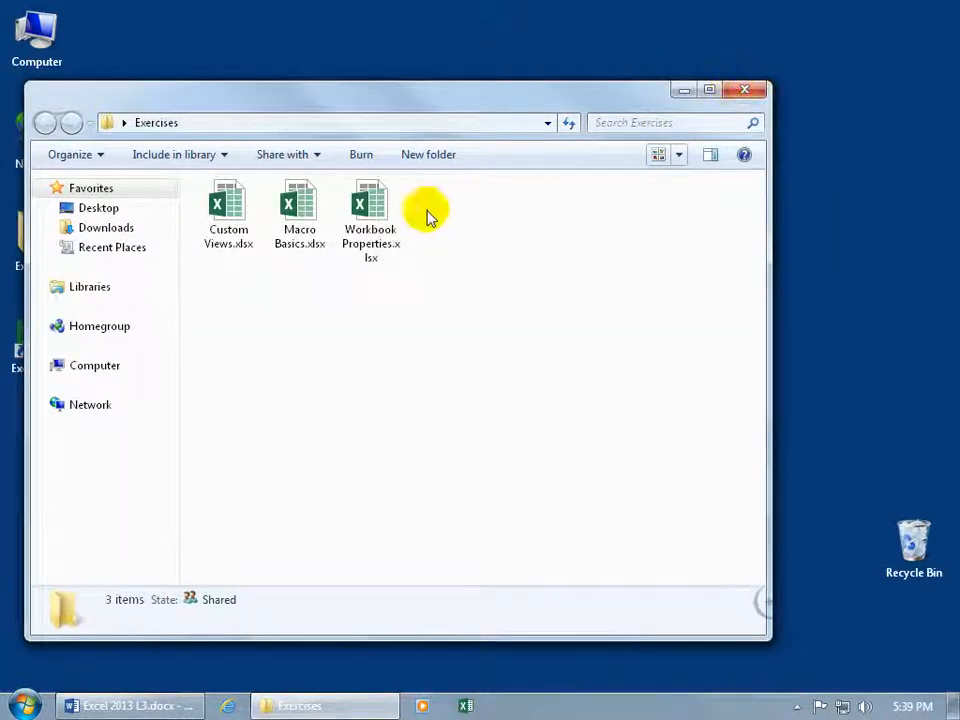
Move the Exercises window aside and select Macro Basics.xlsm on the desktop.
drag(420, 105, 699, 445)
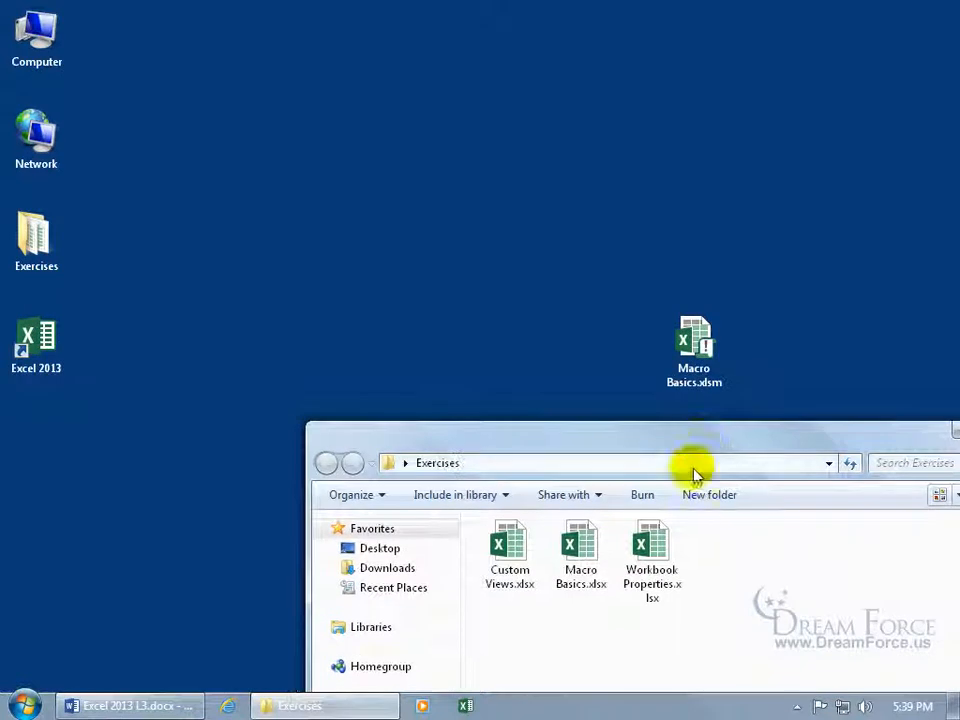
click(703, 378)
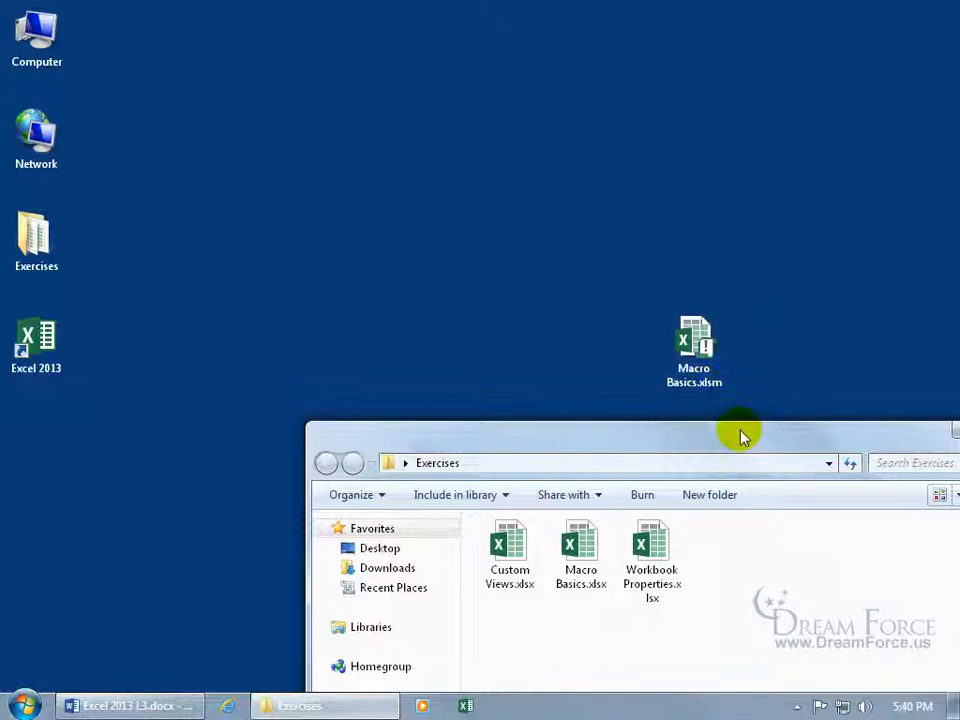
drag(741, 426, 669, 431)
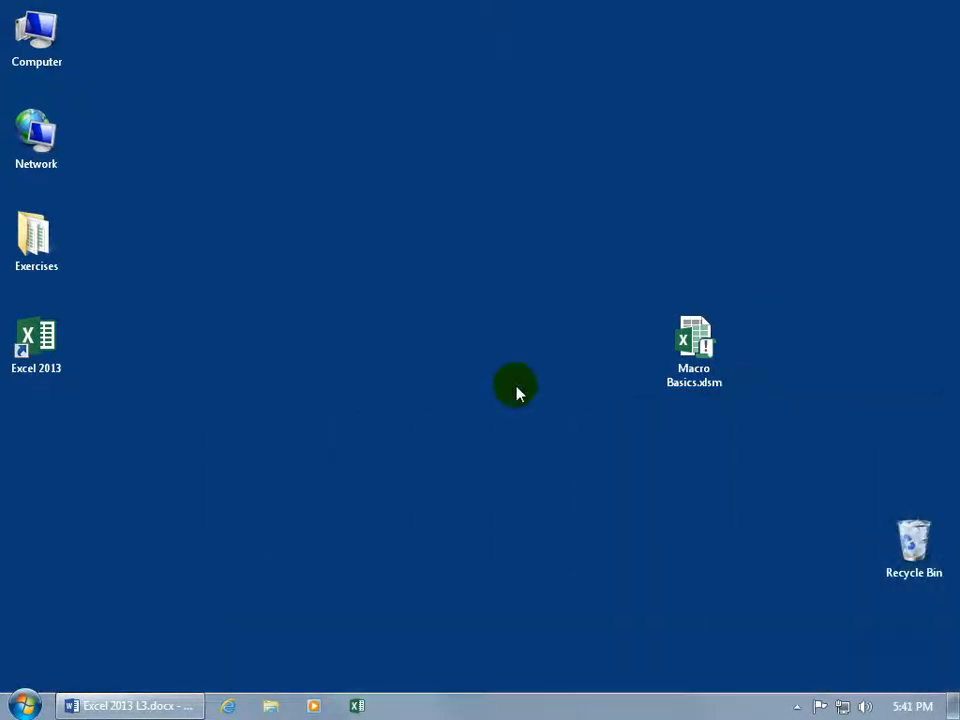
click(696, 352)
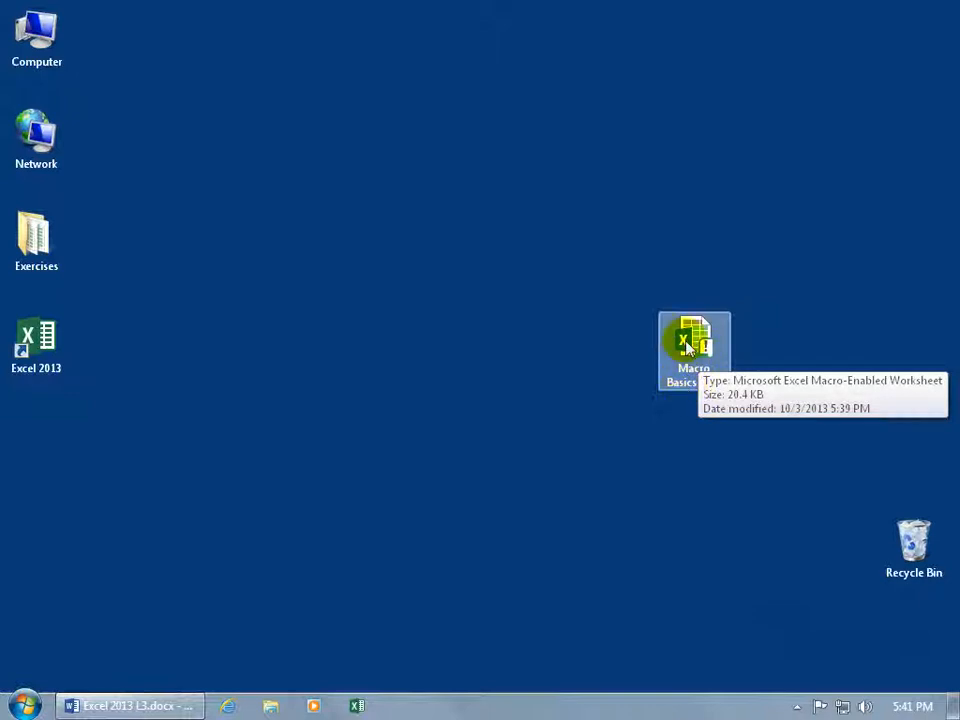
Open Macro Basics.xlsm from the desktop and enable its macro content.
double_click(686, 354)
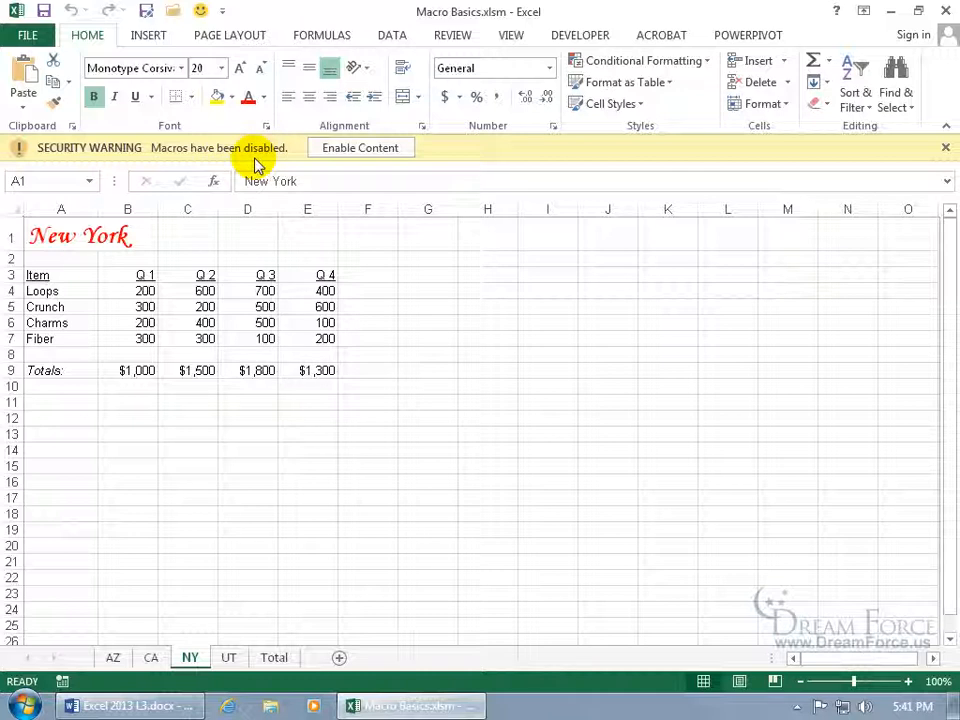
click(362, 149)
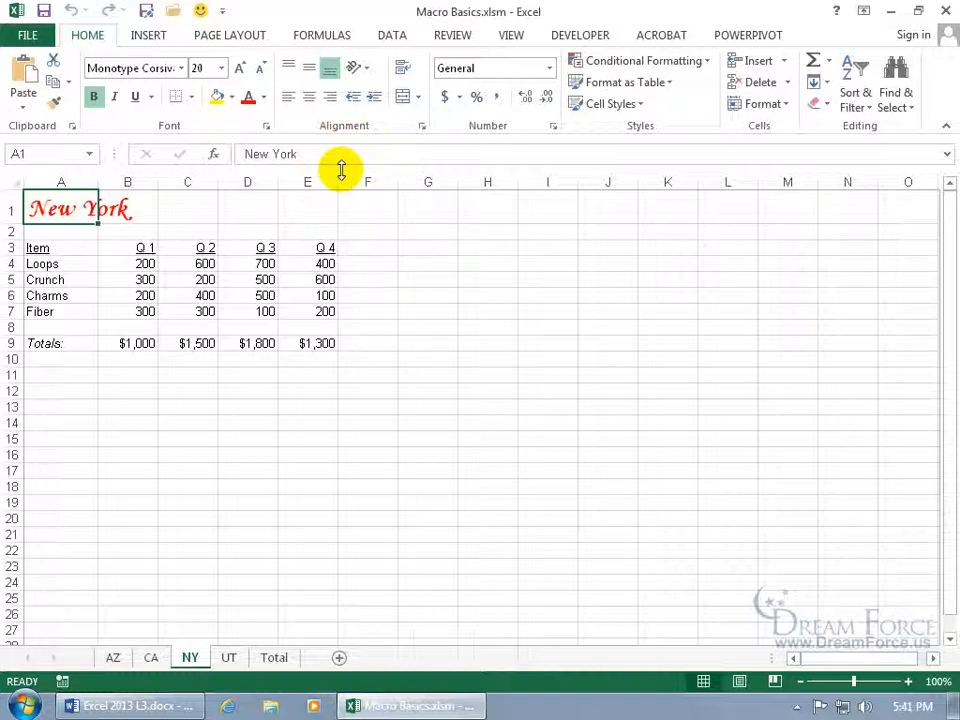
View the Macro Settings page in the Trust Center via File > Options.
click(28, 36)
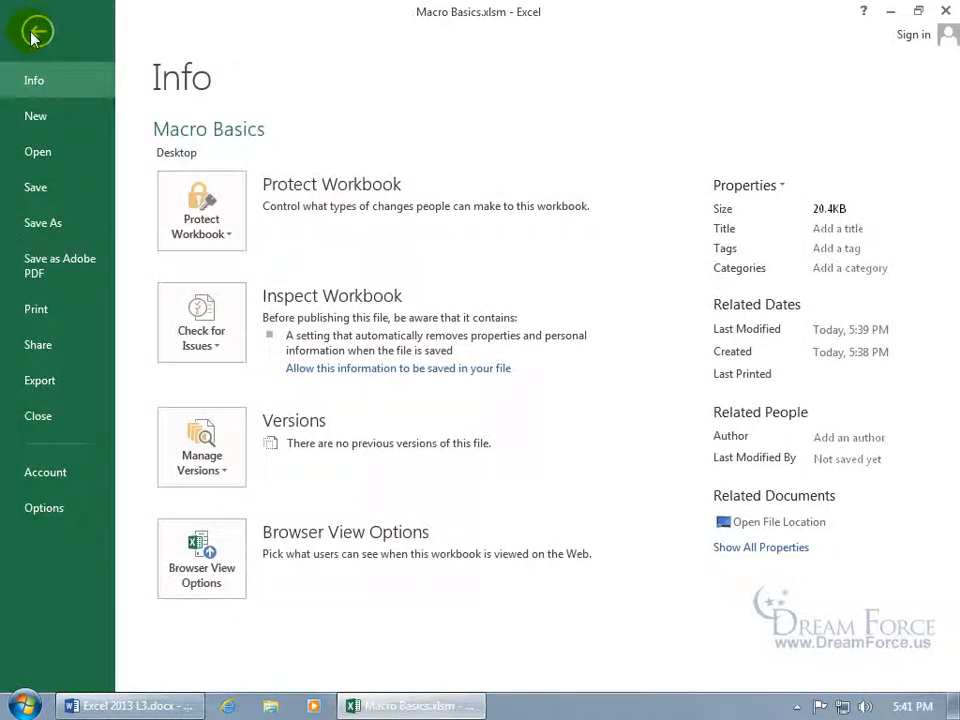
click(72, 502)
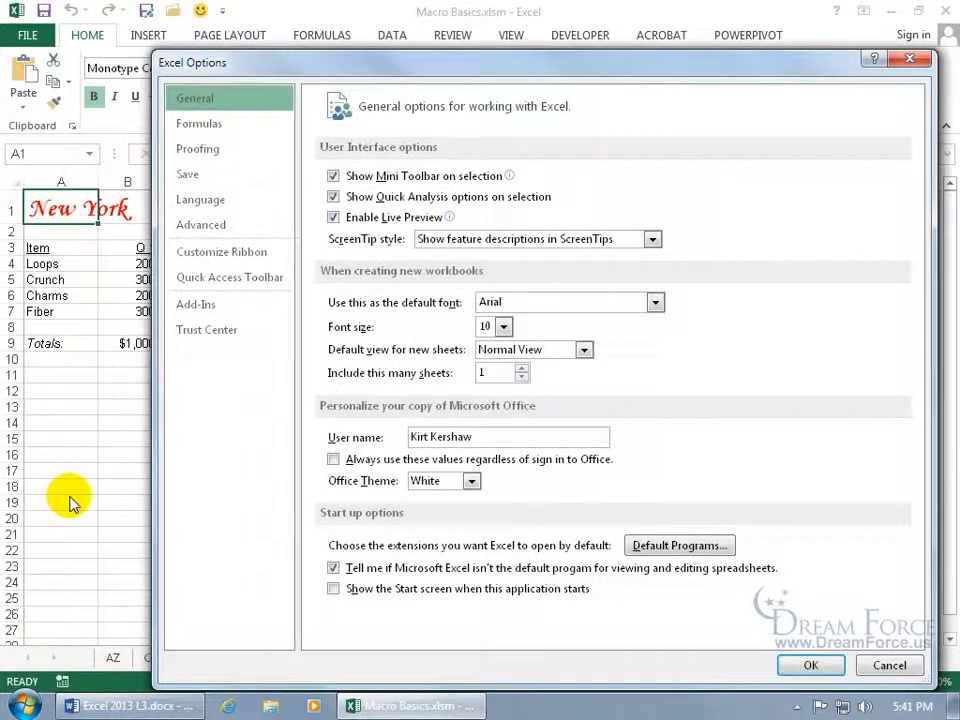
click(216, 334)
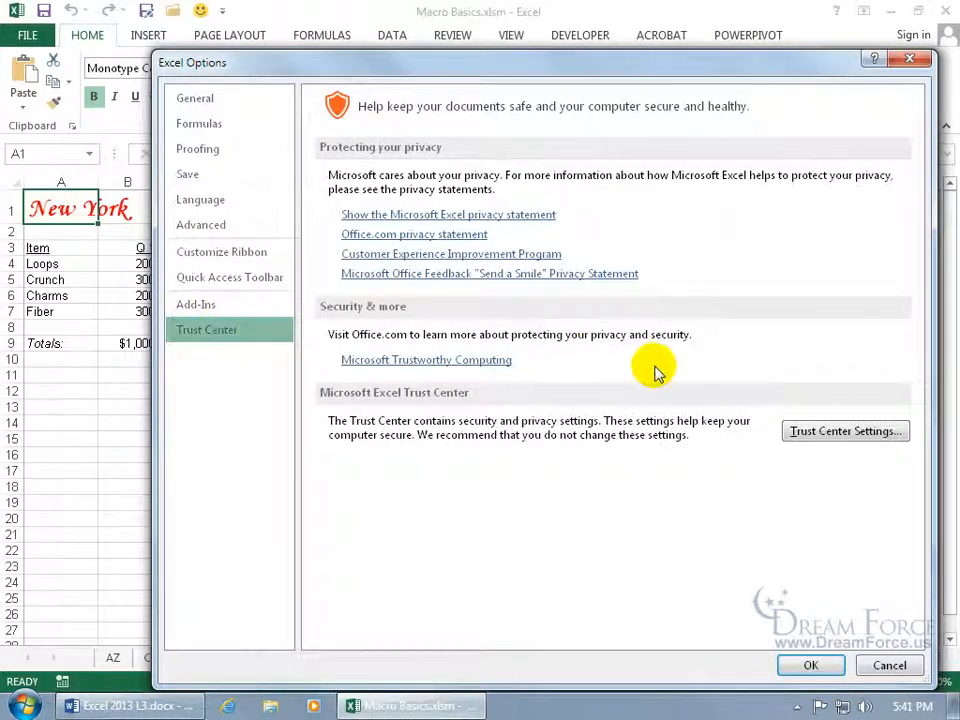
click(812, 430)
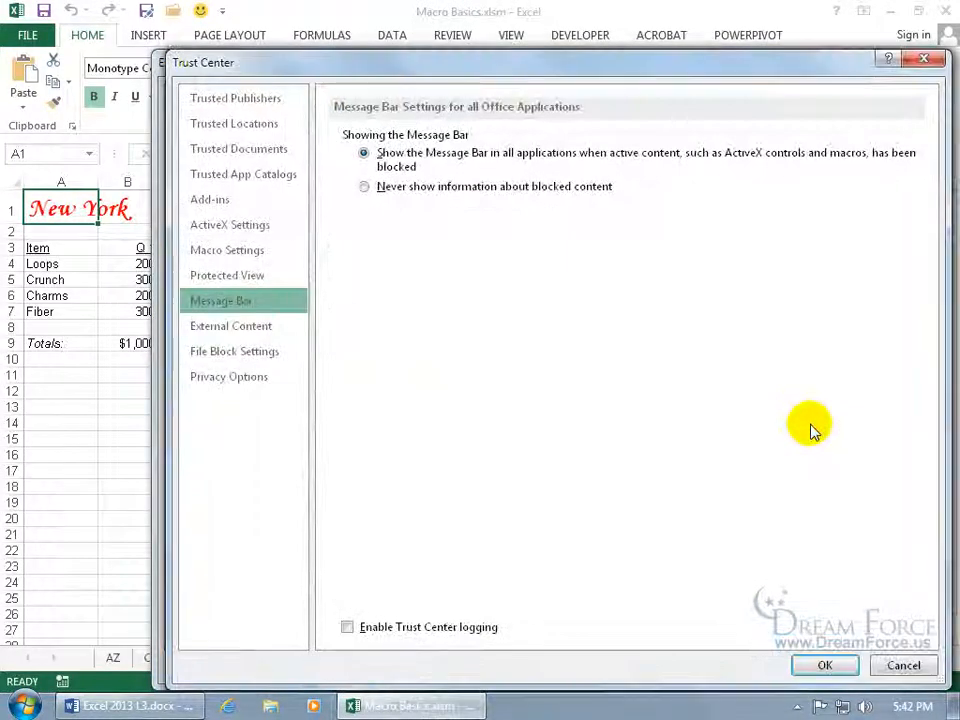
click(255, 258)
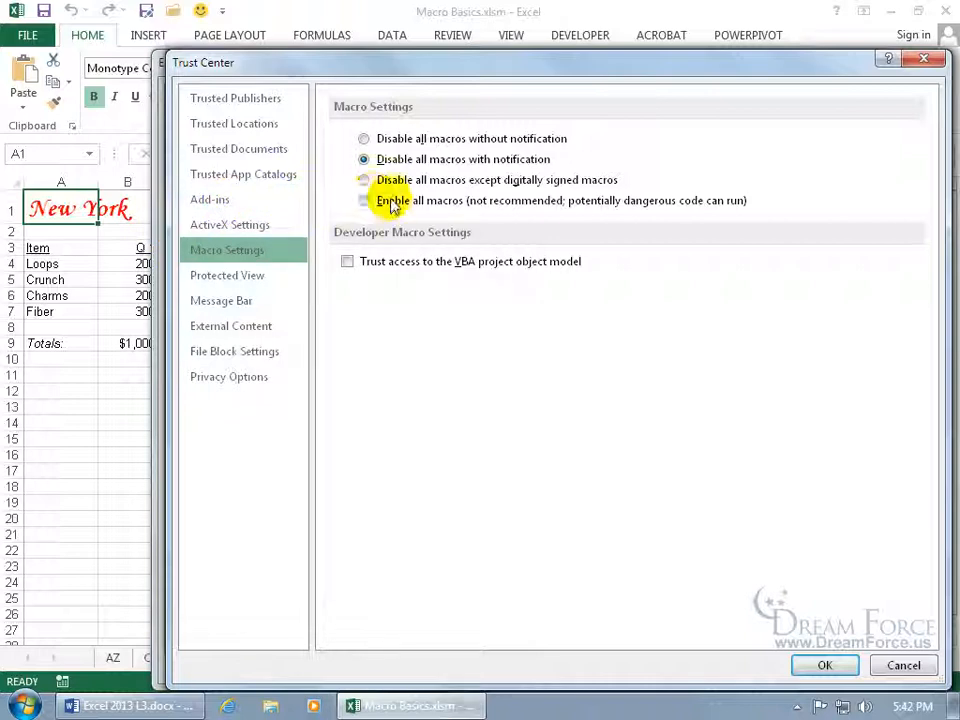
Cancel out of Trust Center and Options unchanged, then close Excel.
click(904, 665)
click(889, 666)
click(945, 11)
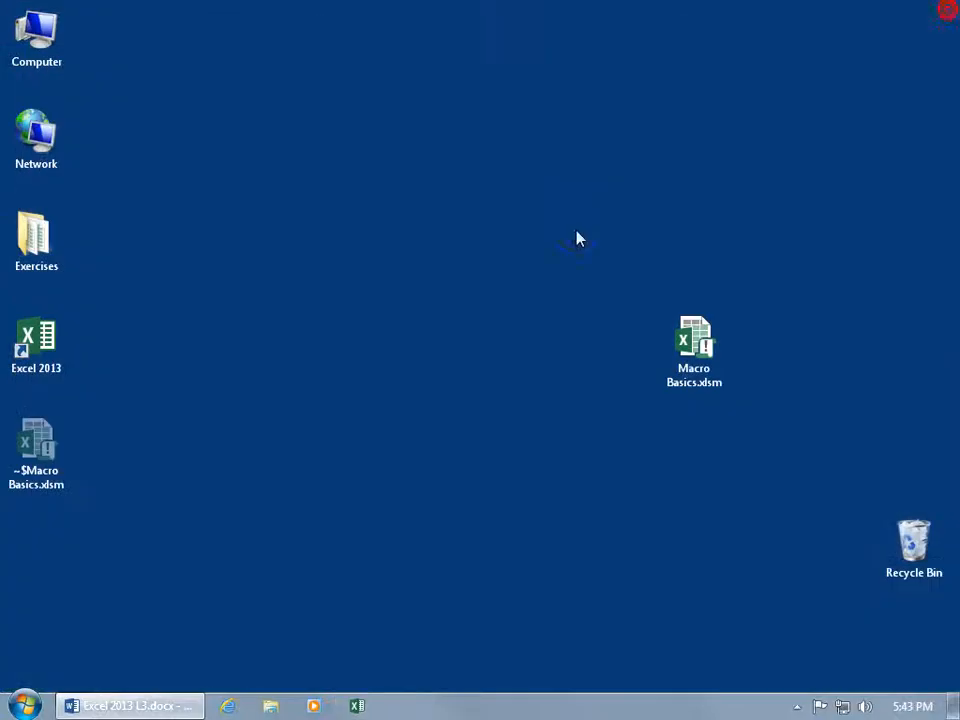
Reopen Macro Basics.xlsx from the Excel taskbar icon's Recent jump list.
right_click(357, 706)
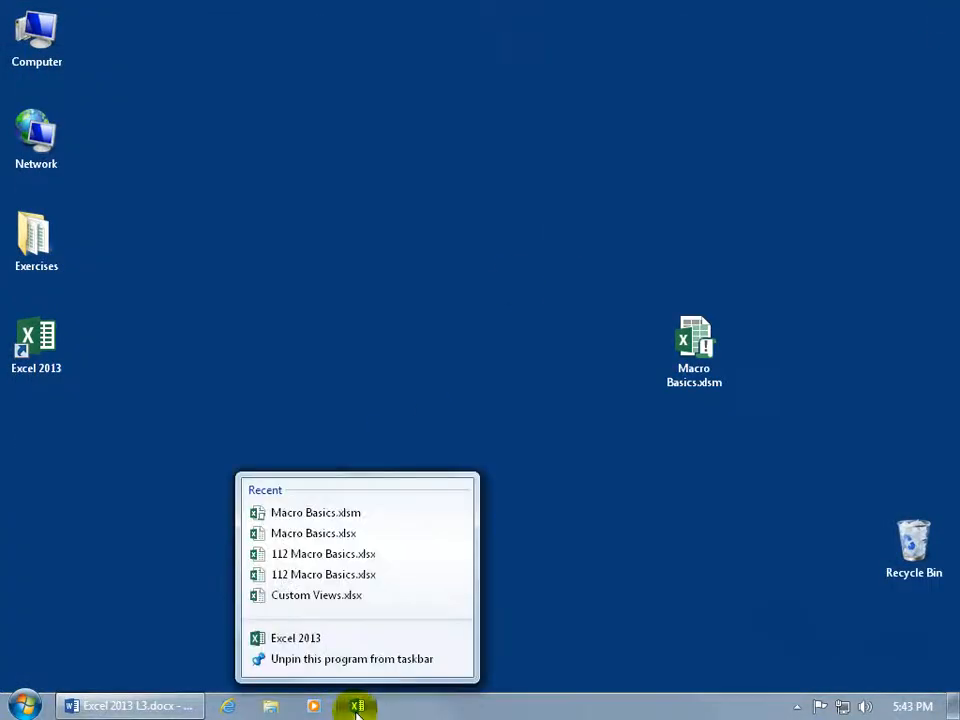
click(329, 537)
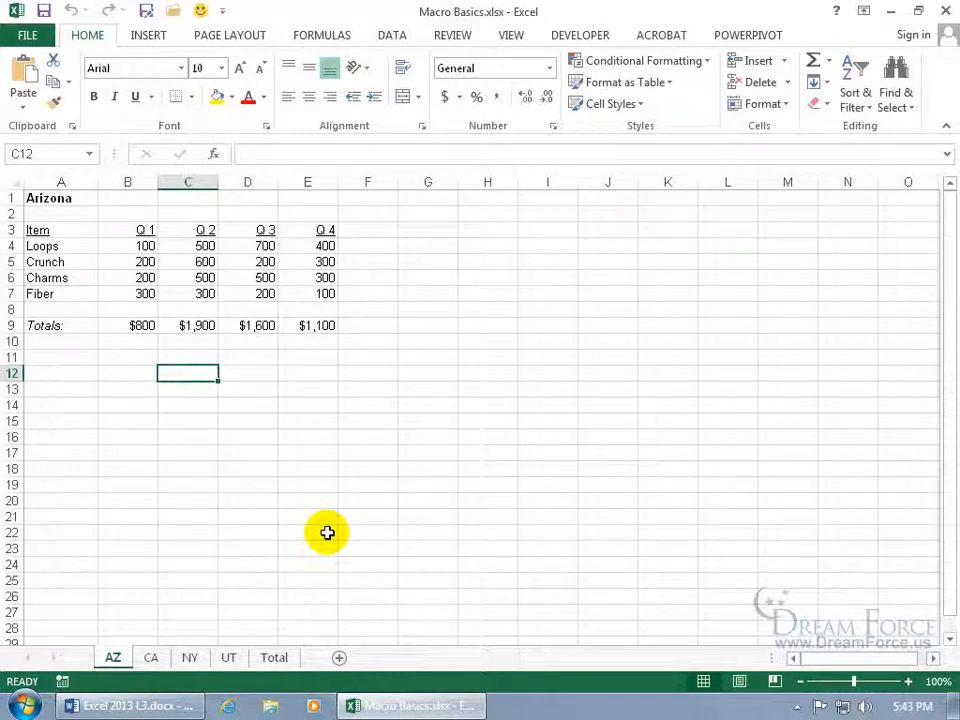
Look at the macro list under View > Macros and cancel without running anything.
click(512, 37)
click(796, 78)
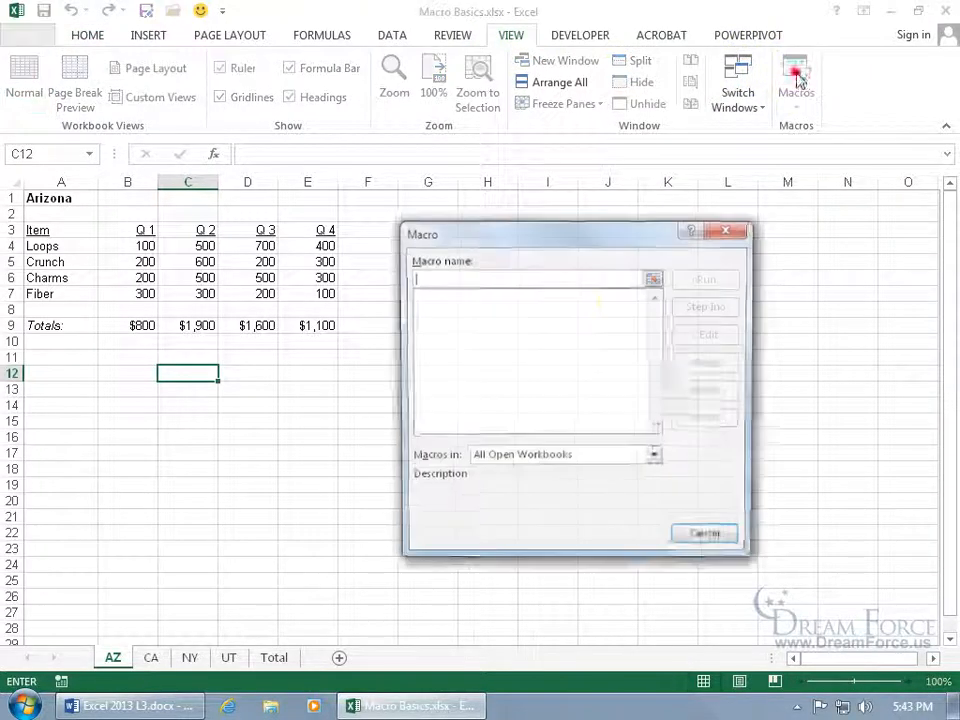
click(706, 540)
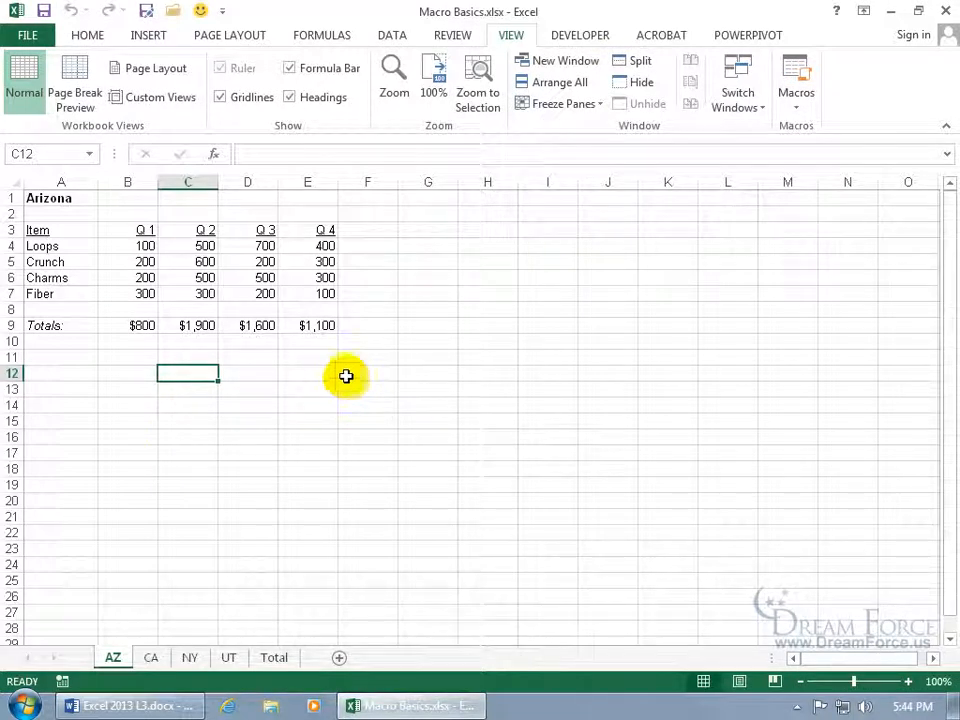
Remove the failing Format_Titles button from the Quick Access Toolbar, then select Arizona title cell A1.
click(200, 11)
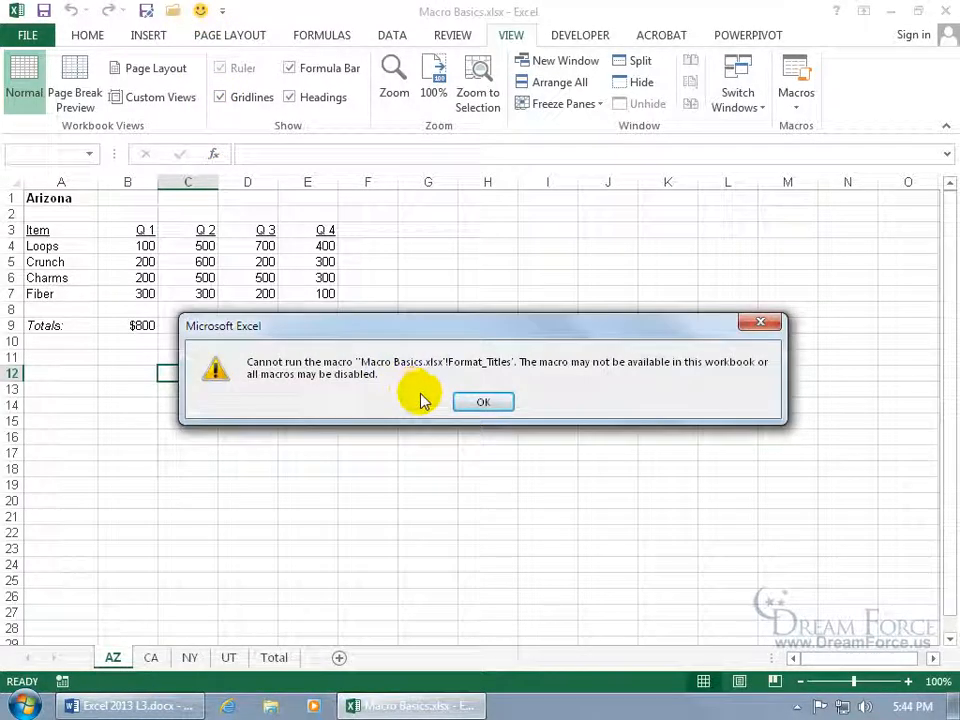
click(481, 402)
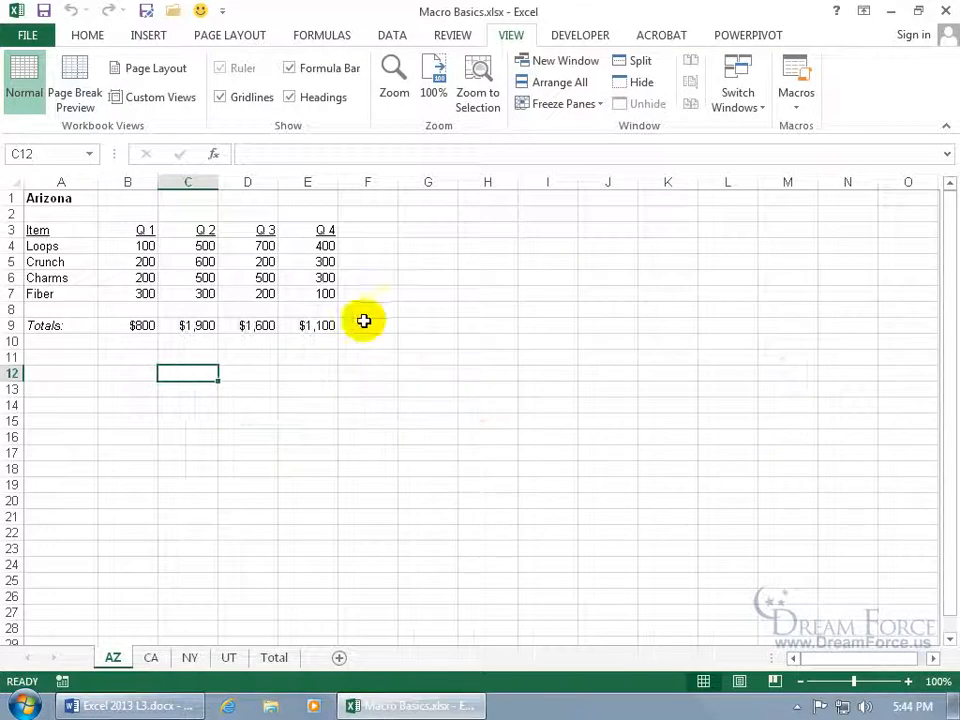
right_click(200, 12)
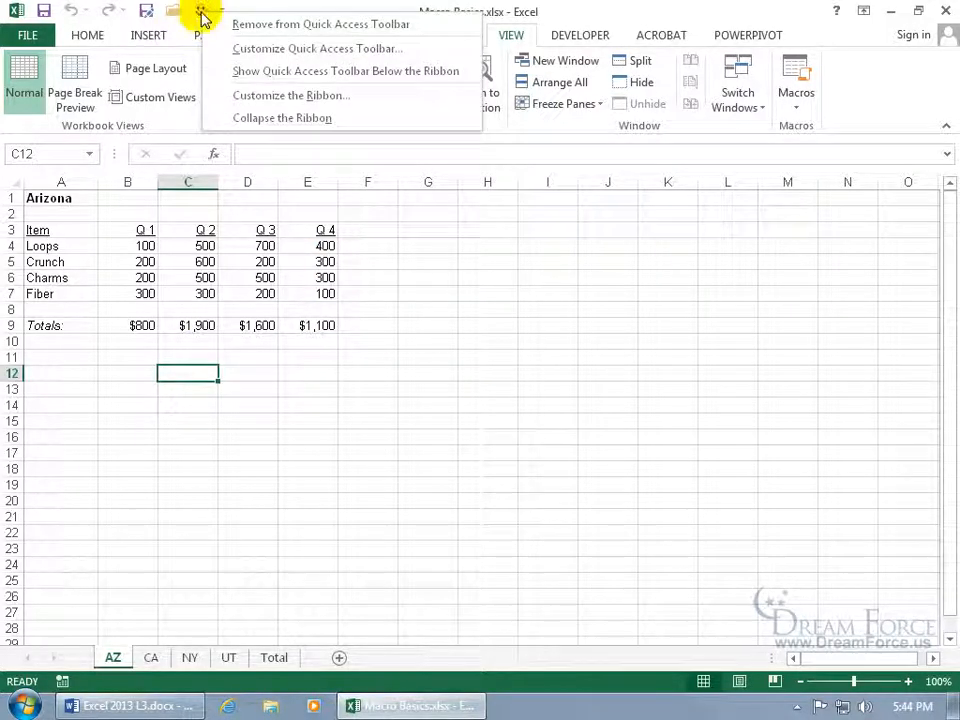
click(222, 24)
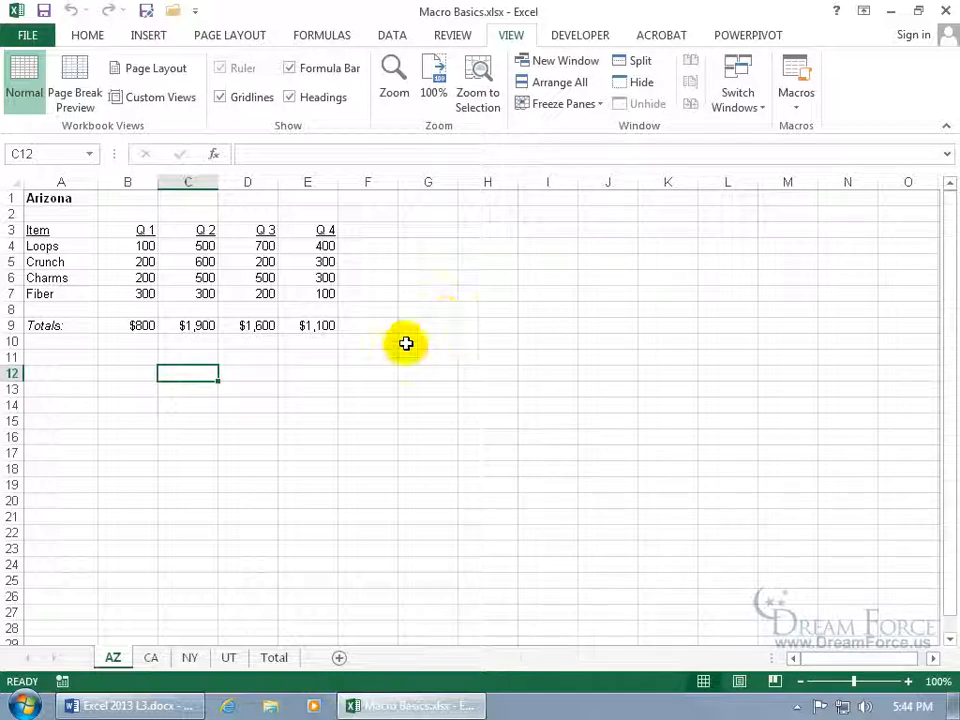
click(48, 198)
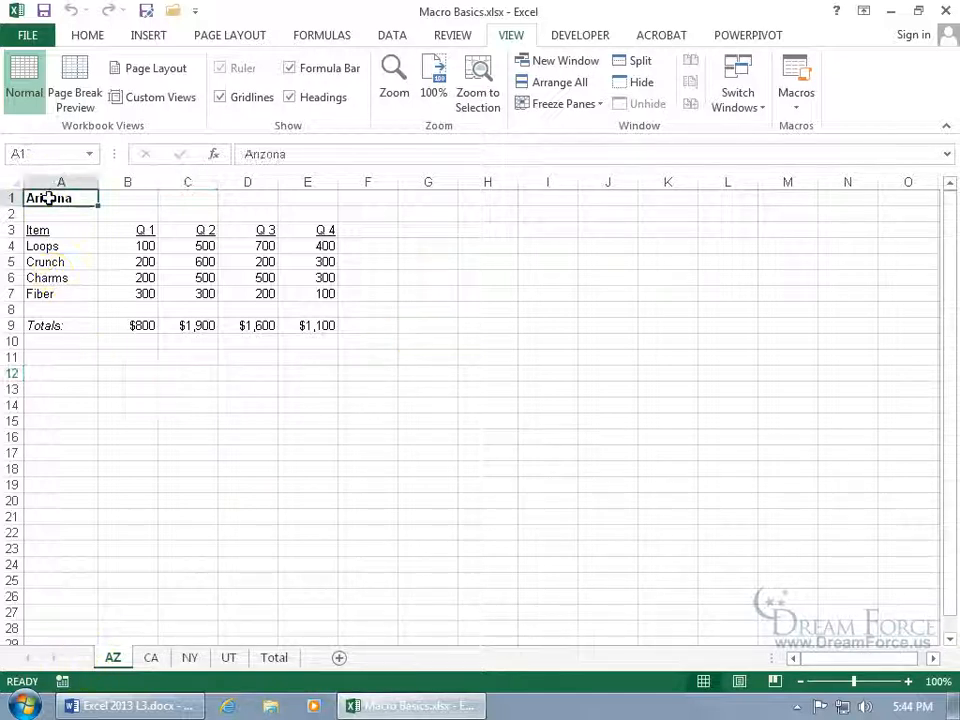
Start recording a macro named Format with shortcut Ctrl+Shift+M, stored in Personal Macro Workbook.
click(62, 681)
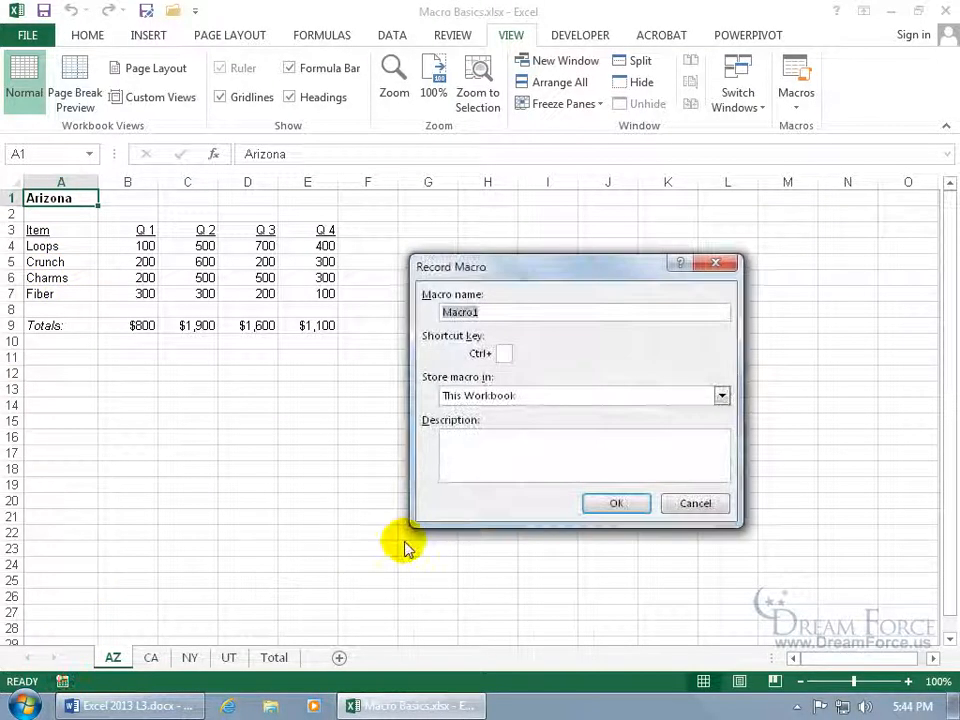
text(Format)
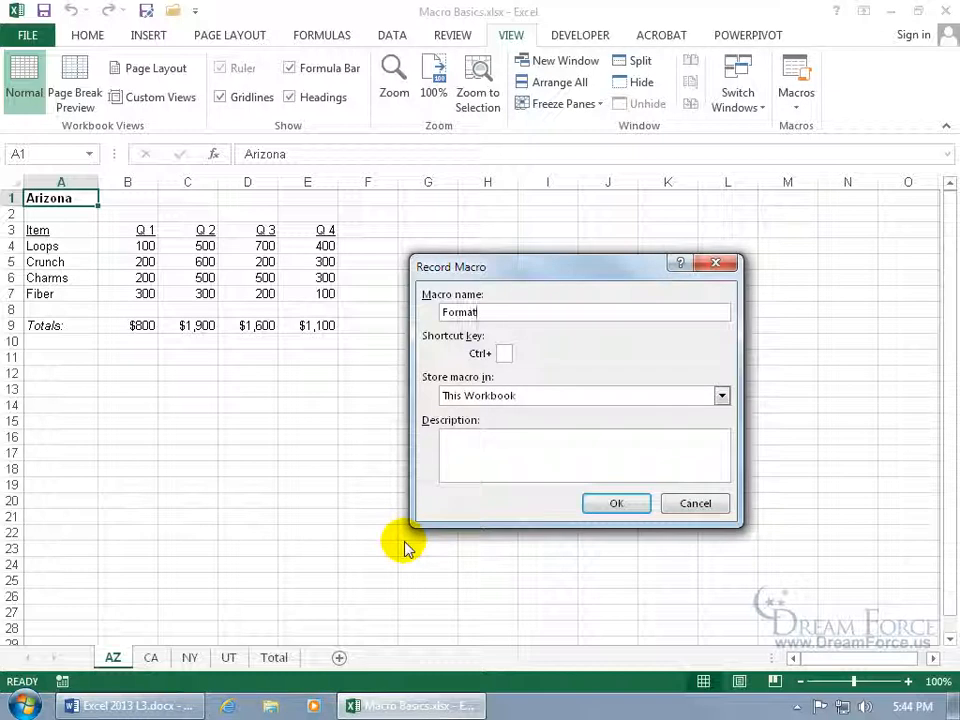
click(505, 353)
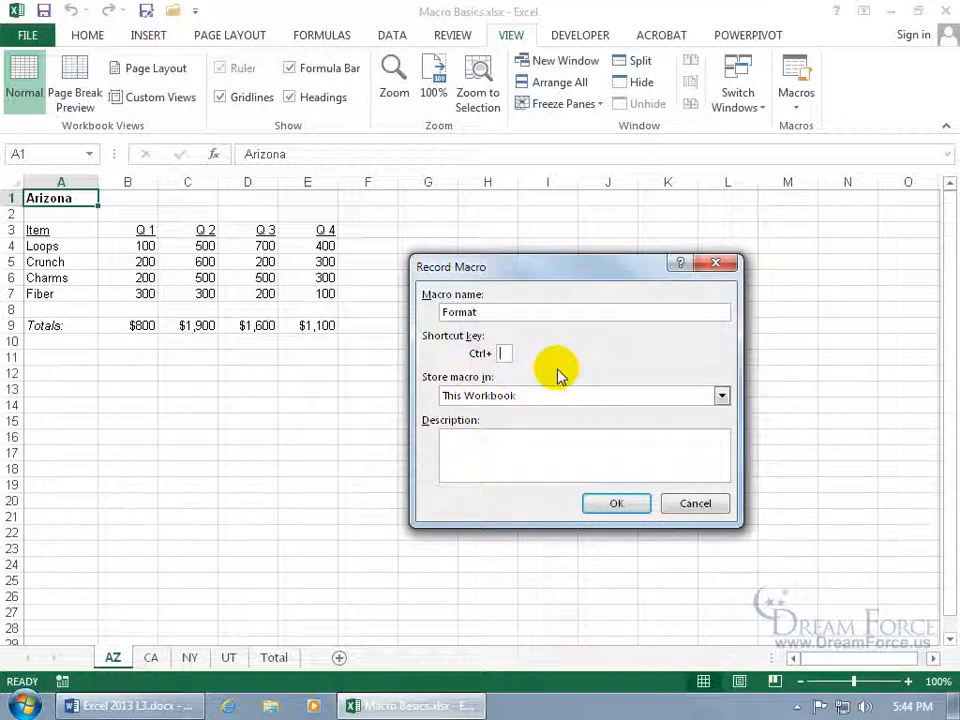
key(shift+m)
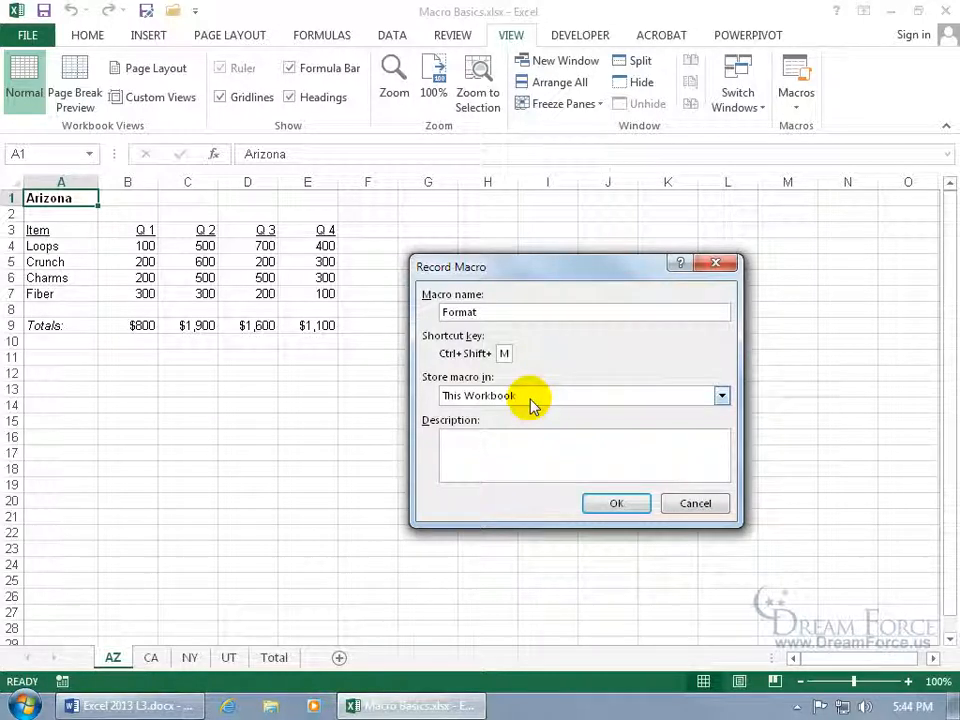
click(529, 397)
click(577, 414)
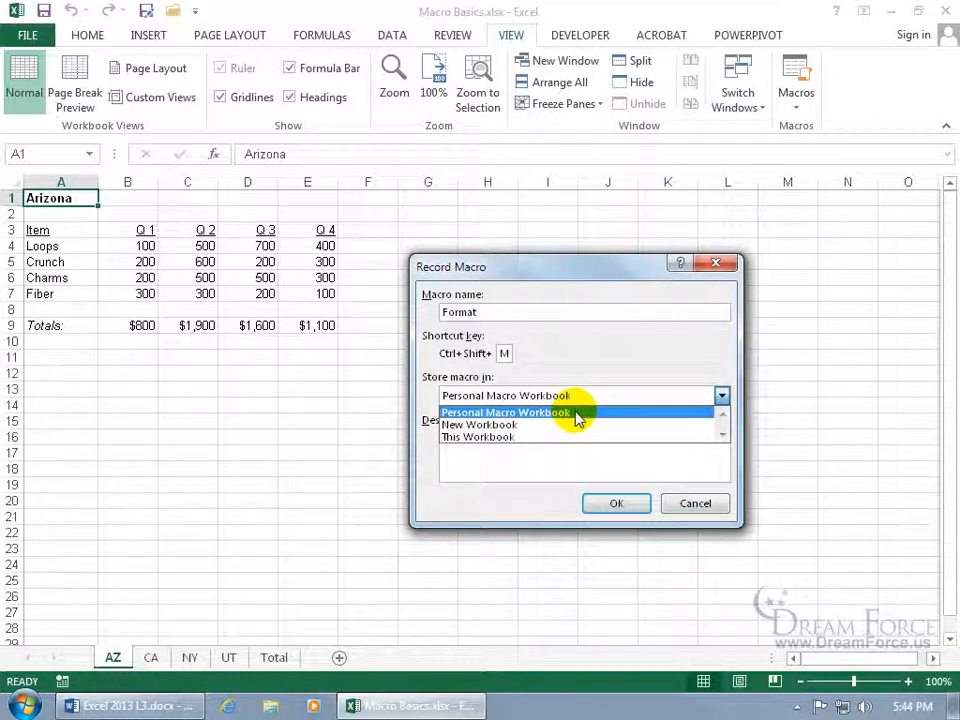
click(575, 410)
click(617, 501)
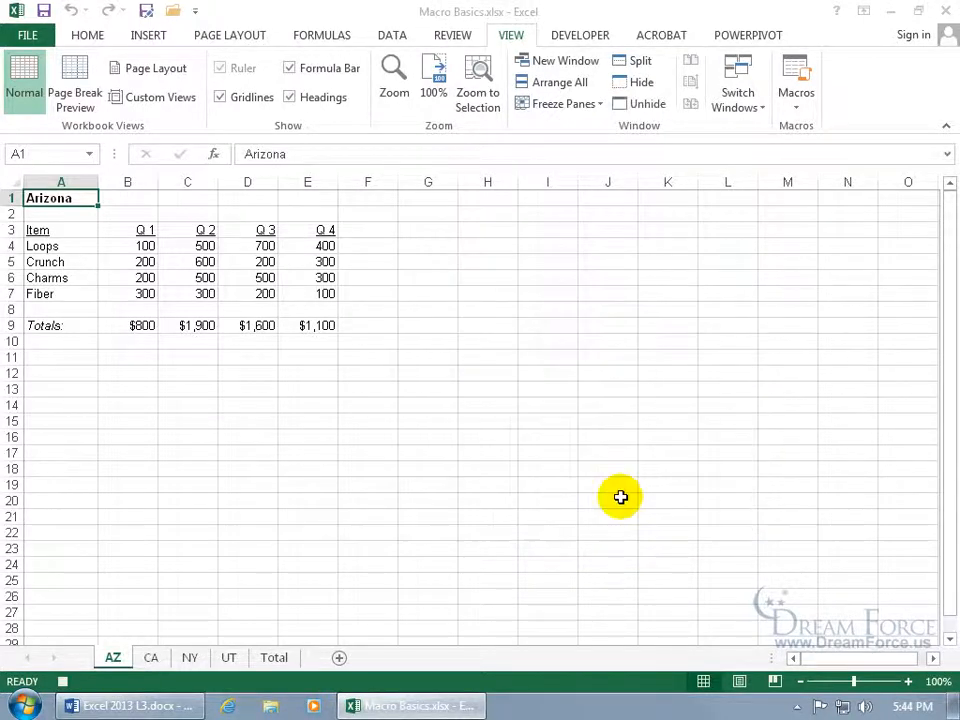
Make the Arizona title red and 20 pt.
click(87, 38)
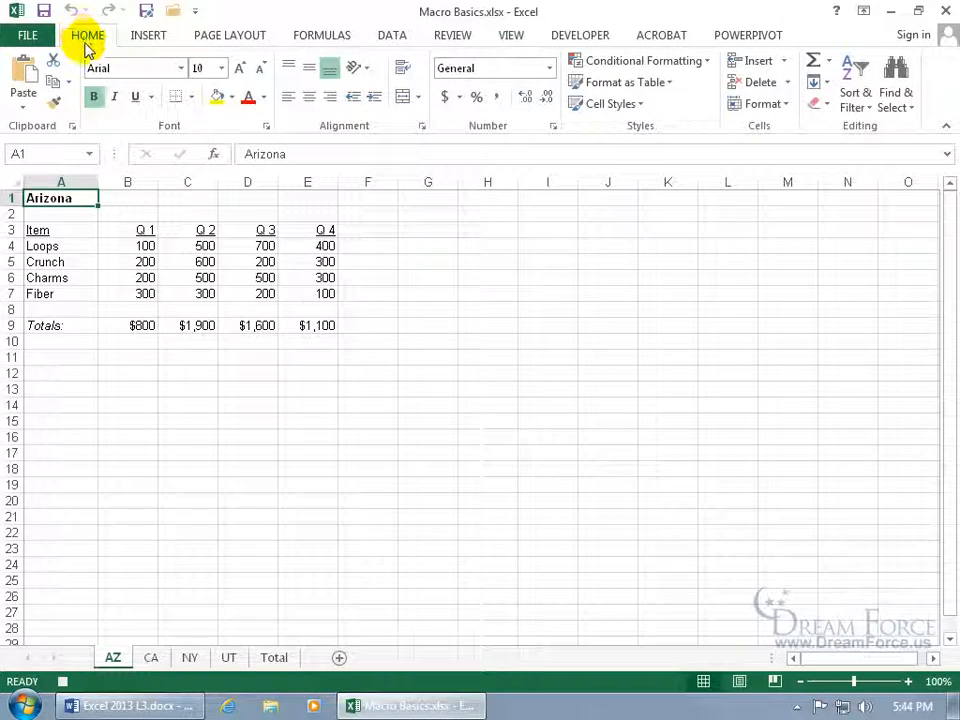
click(246, 96)
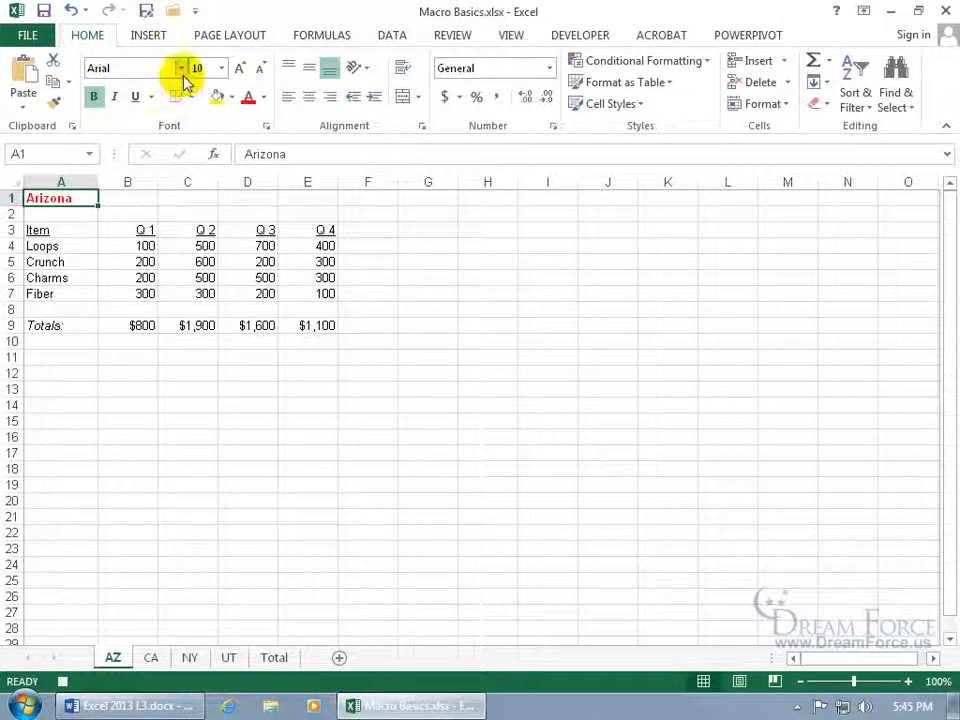
click(223, 68)
click(212, 240)
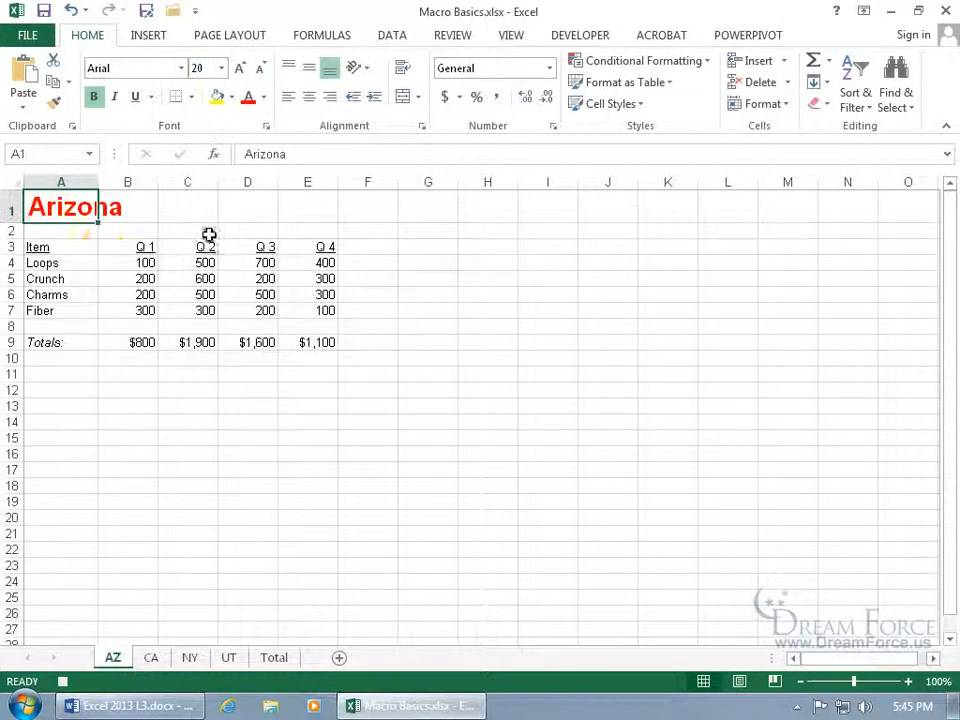
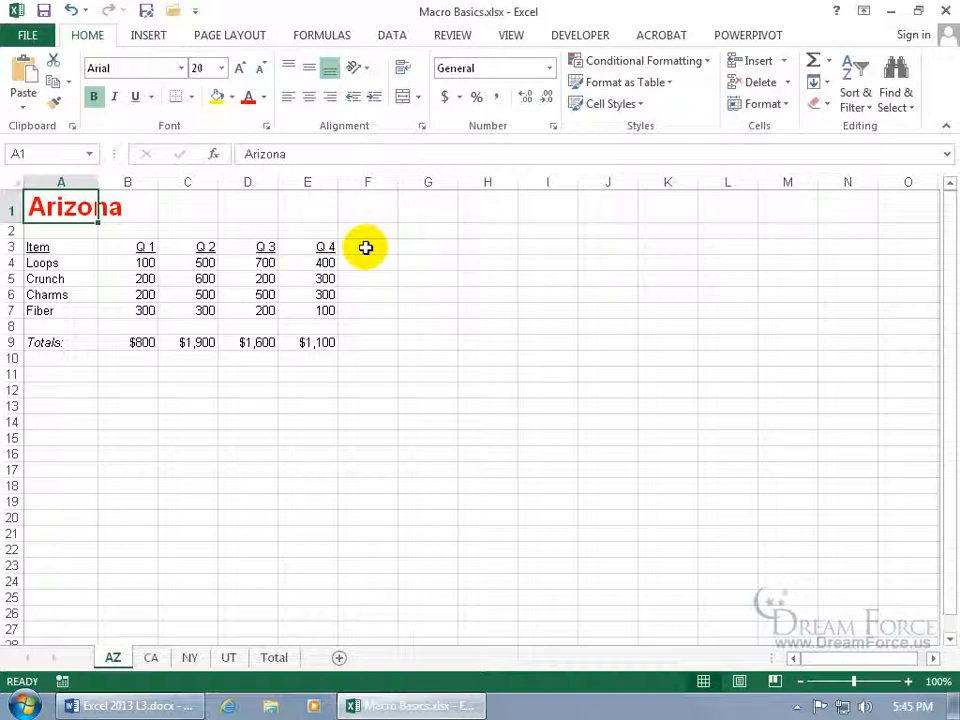
Look over the list of available macros without running any.
click(511, 36)
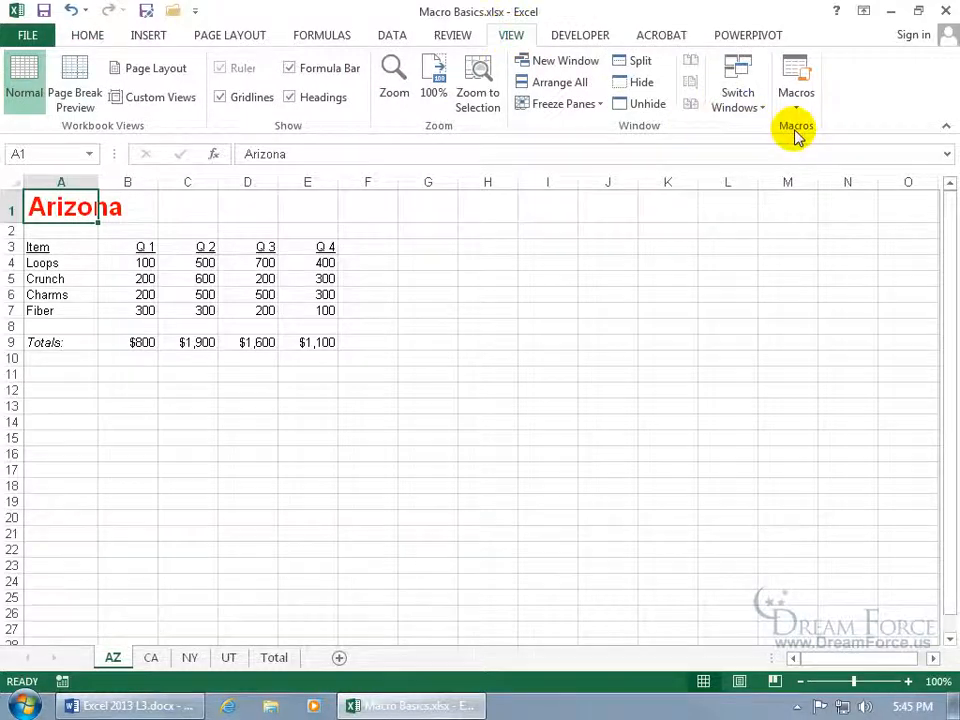
click(796, 86)
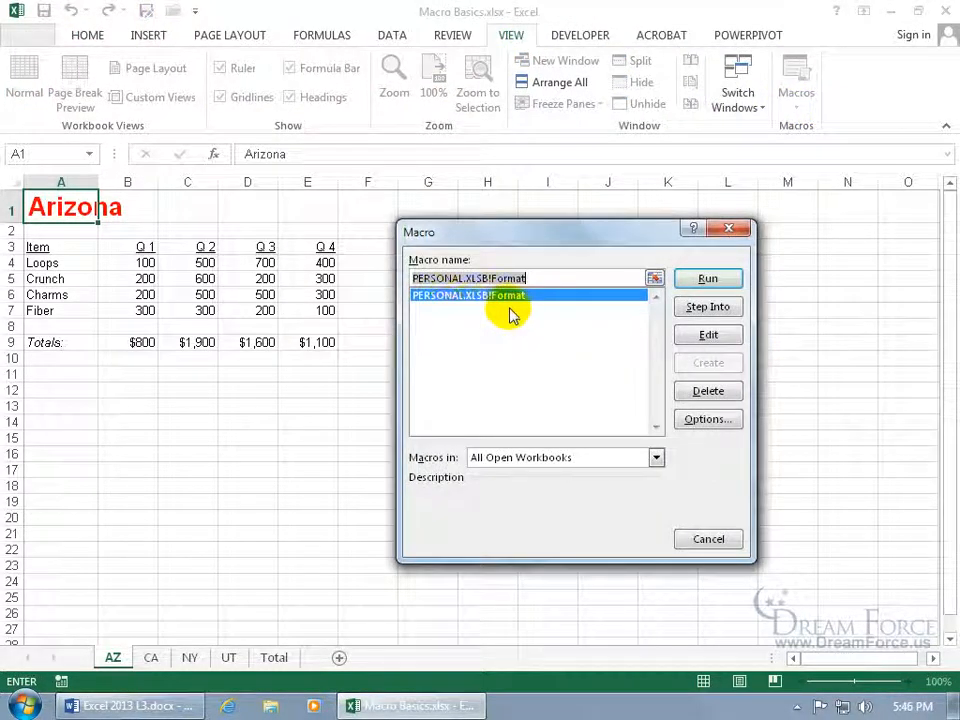
click(709, 540)
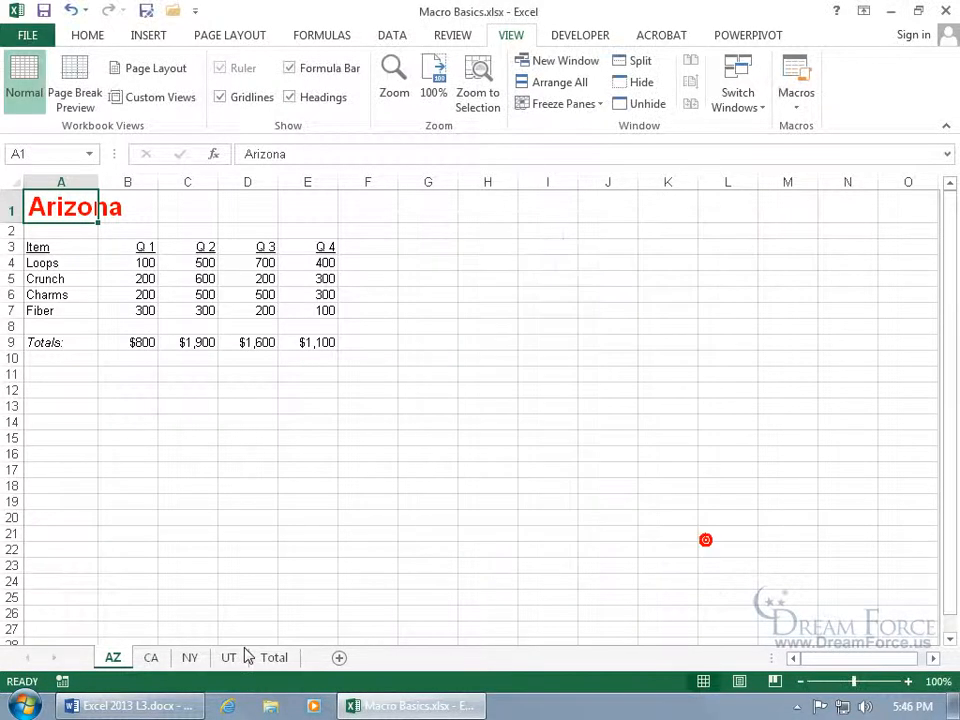
Run the Format macro with Ctrl+Shift+T on the CA sheet's California title in A1.
click(151, 660)
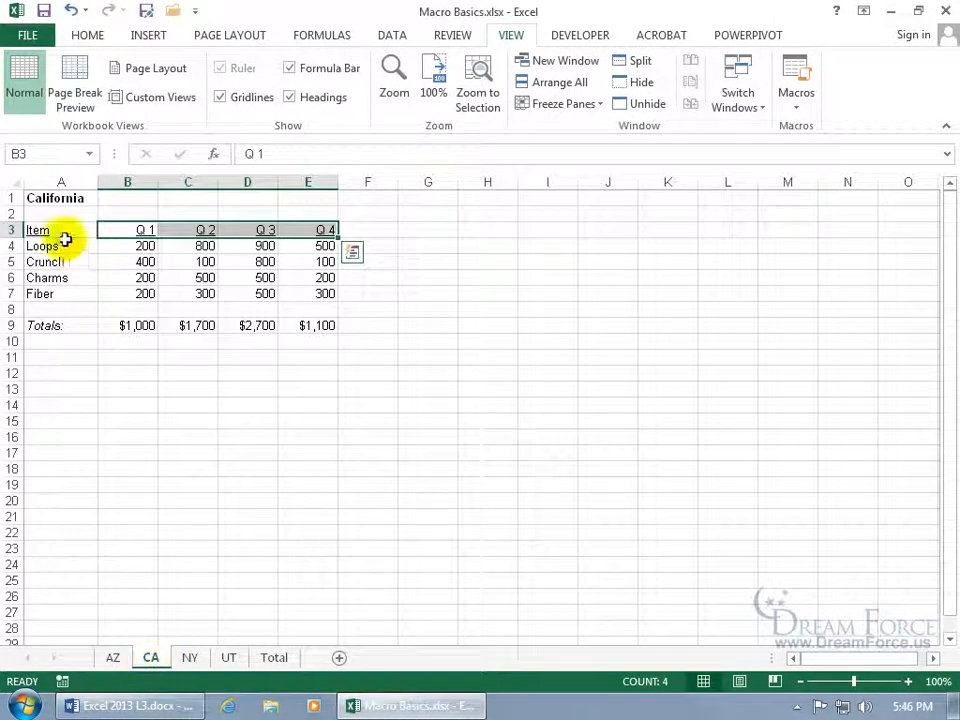
click(57, 199)
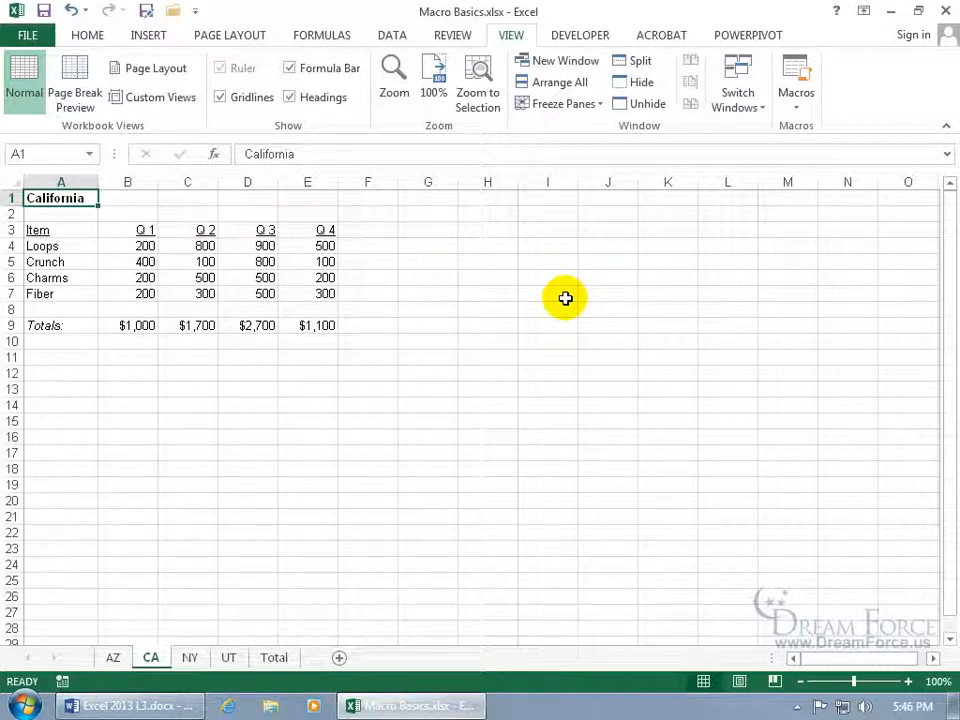
key(ctrl+shift+t)
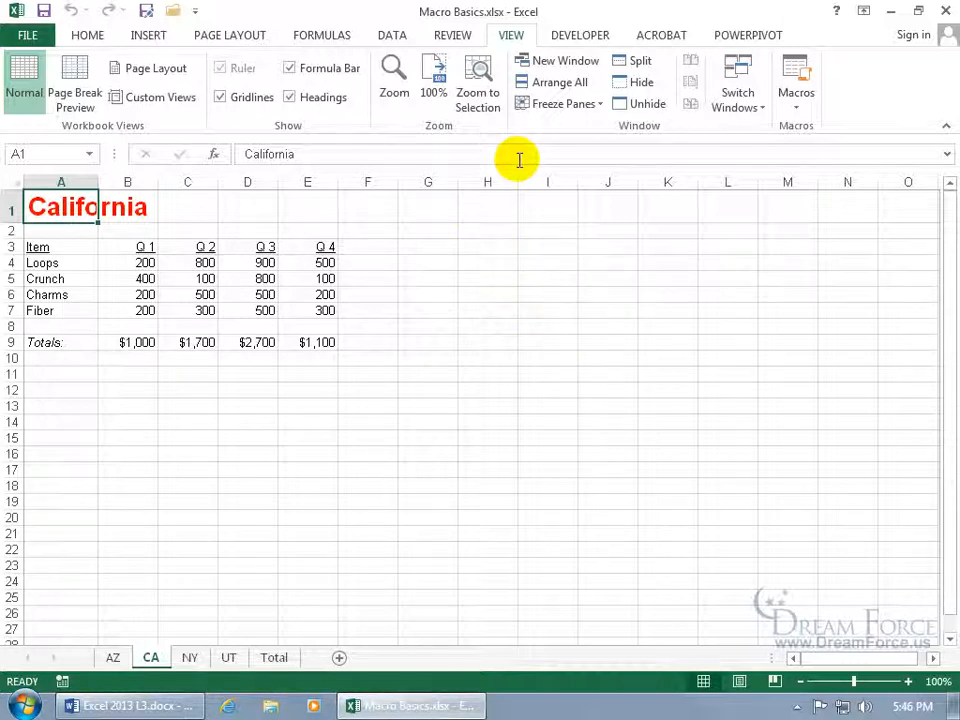
Unhide PERSONAL.XLSB, then close it and Macro Basics.xlsx, saving both when prompted.
click(647, 106)
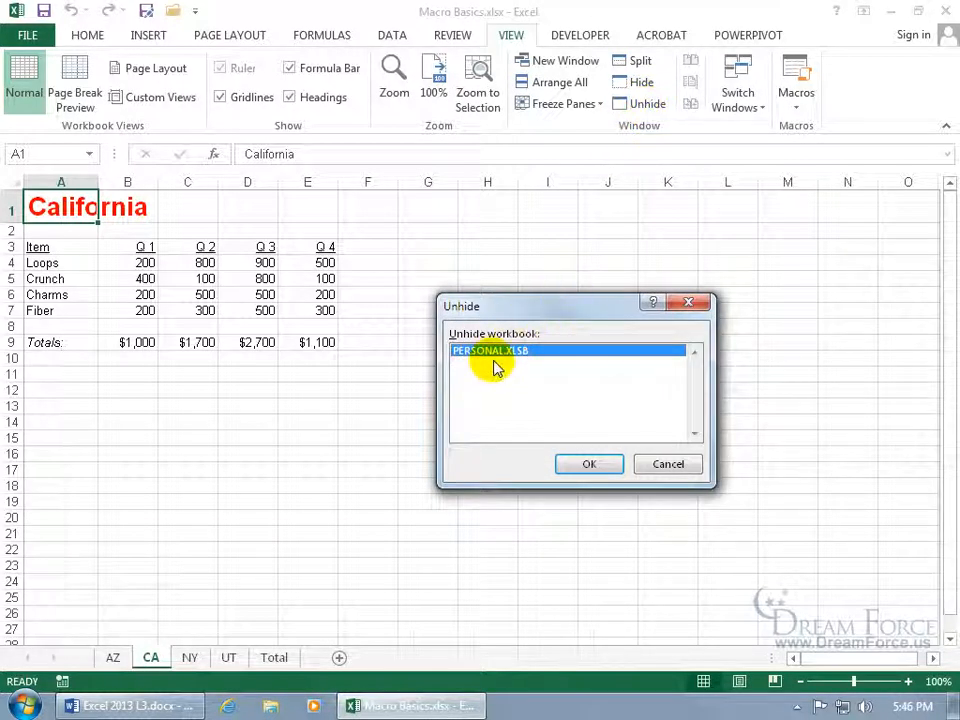
click(578, 463)
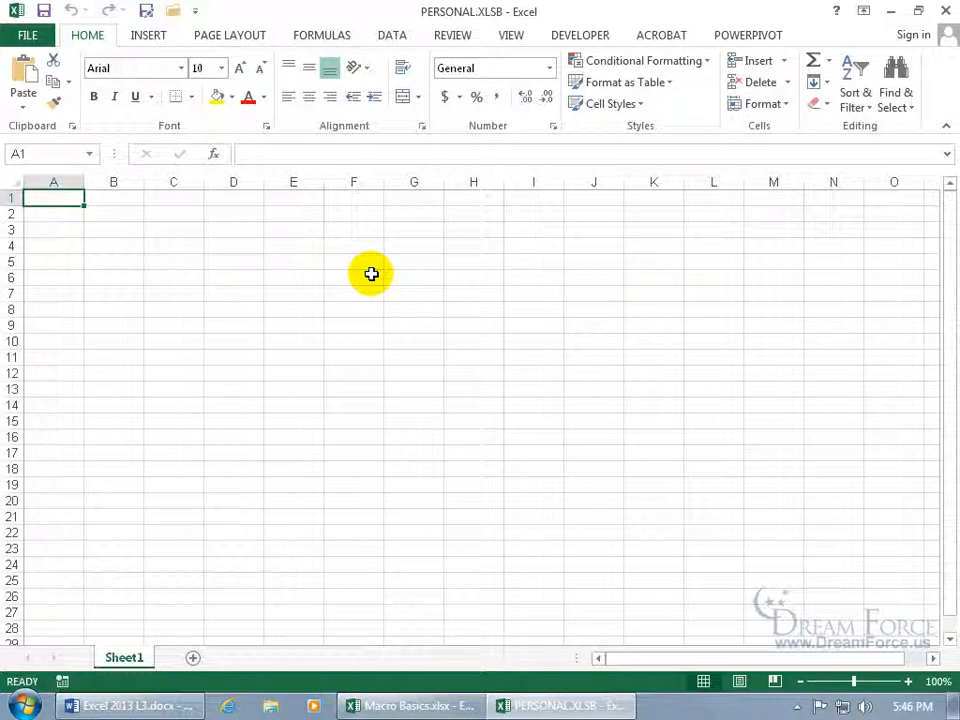
click(944, 11)
click(400, 375)
click(948, 10)
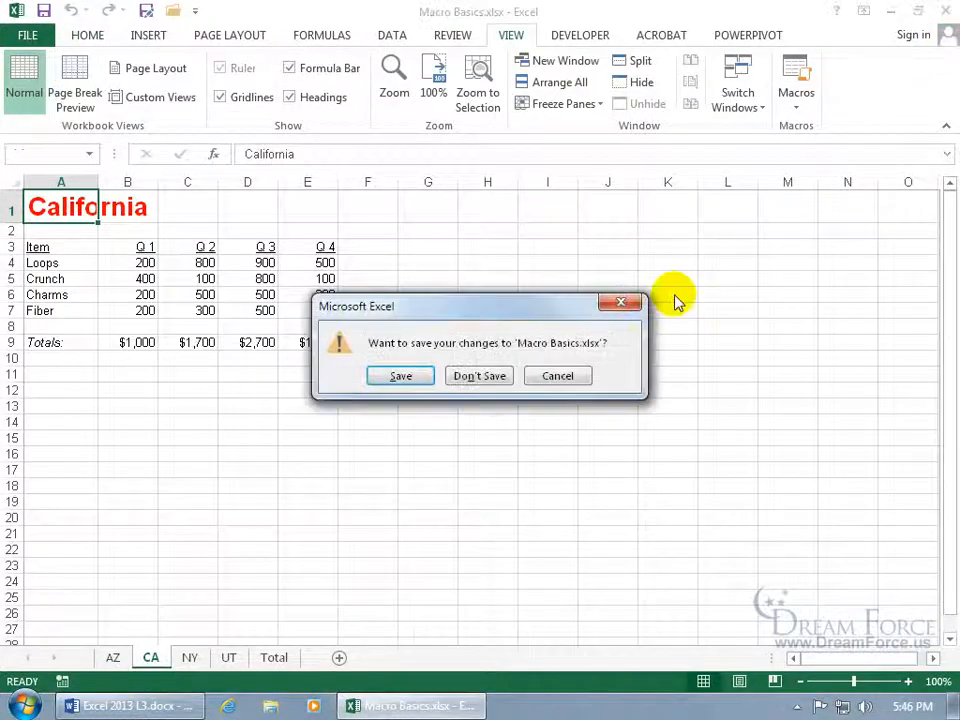
click(402, 377)
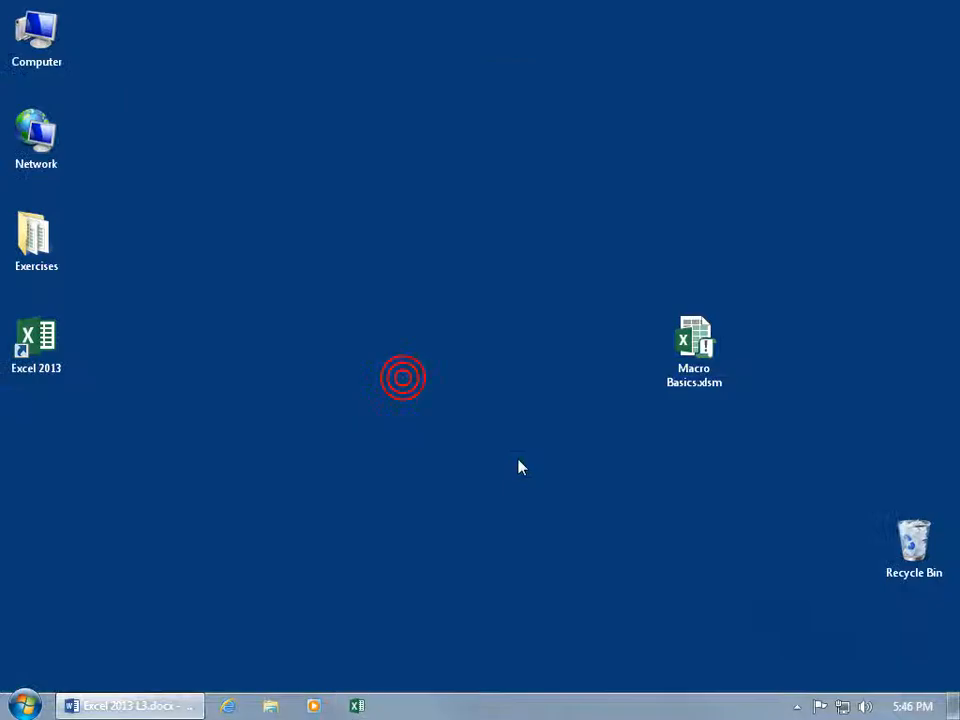
Relaunch Excel from the taskbar, open a blank Book1 and close it.
right_click(356, 705)
click(296, 638)
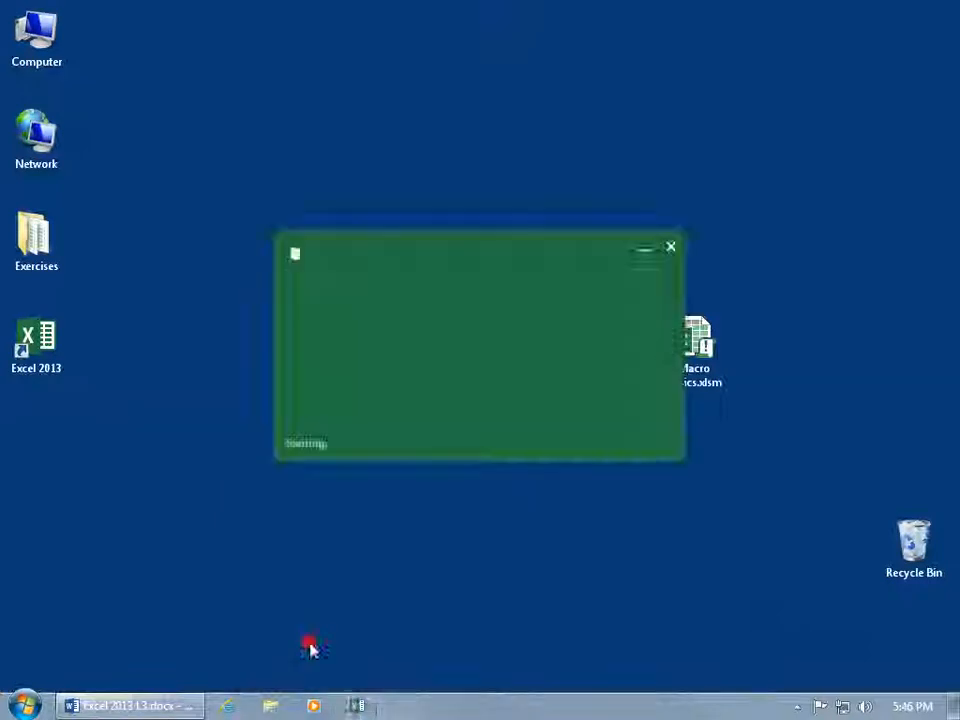
click(380, 705)
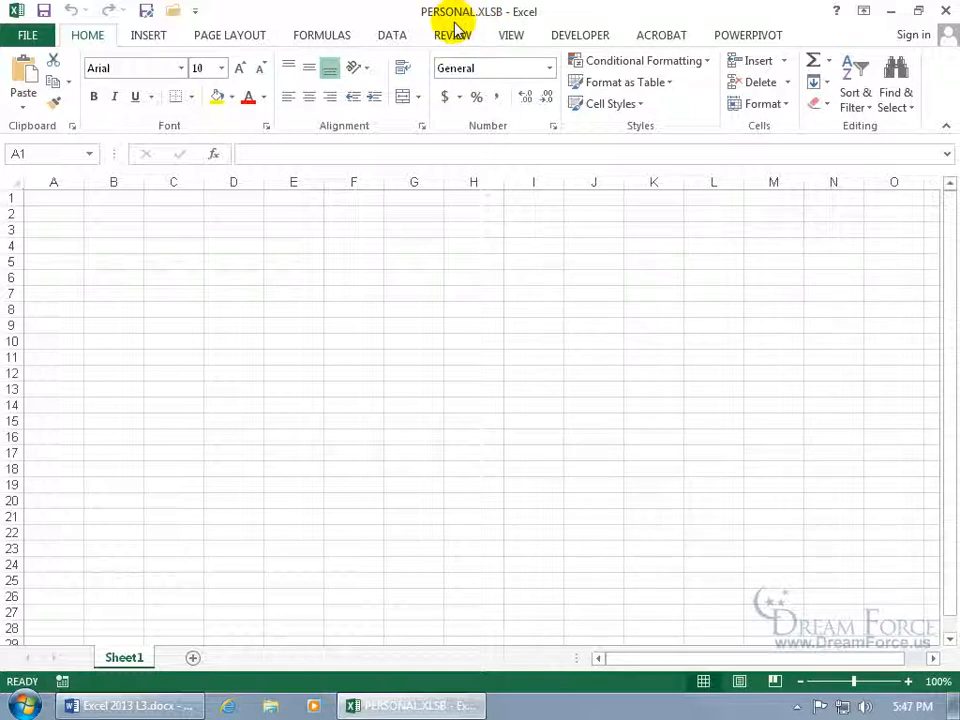
right_click(418, 706)
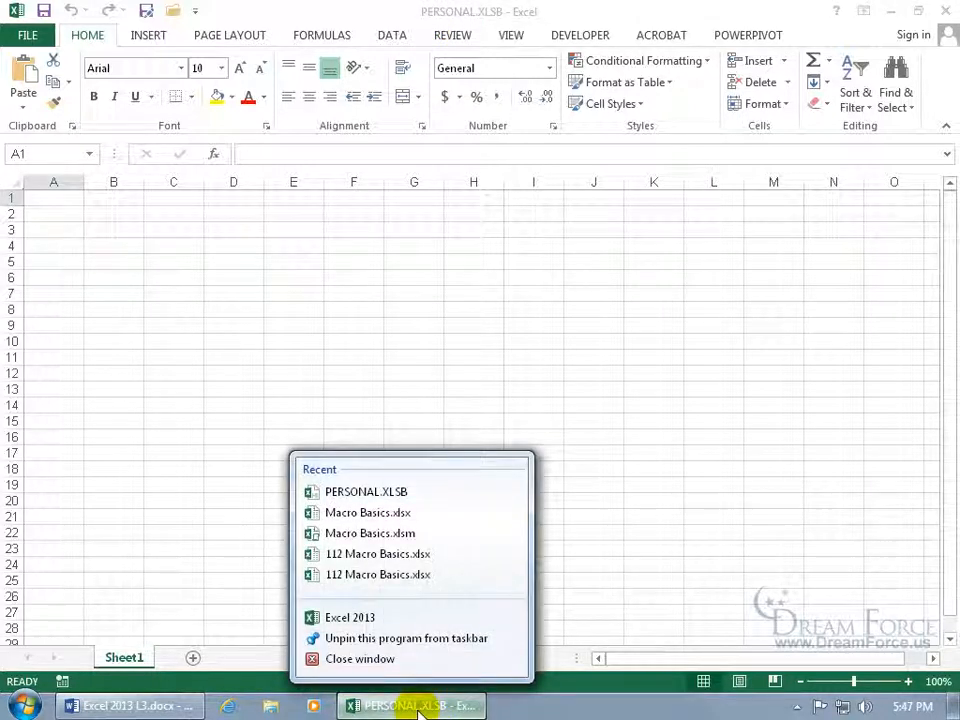
click(386, 618)
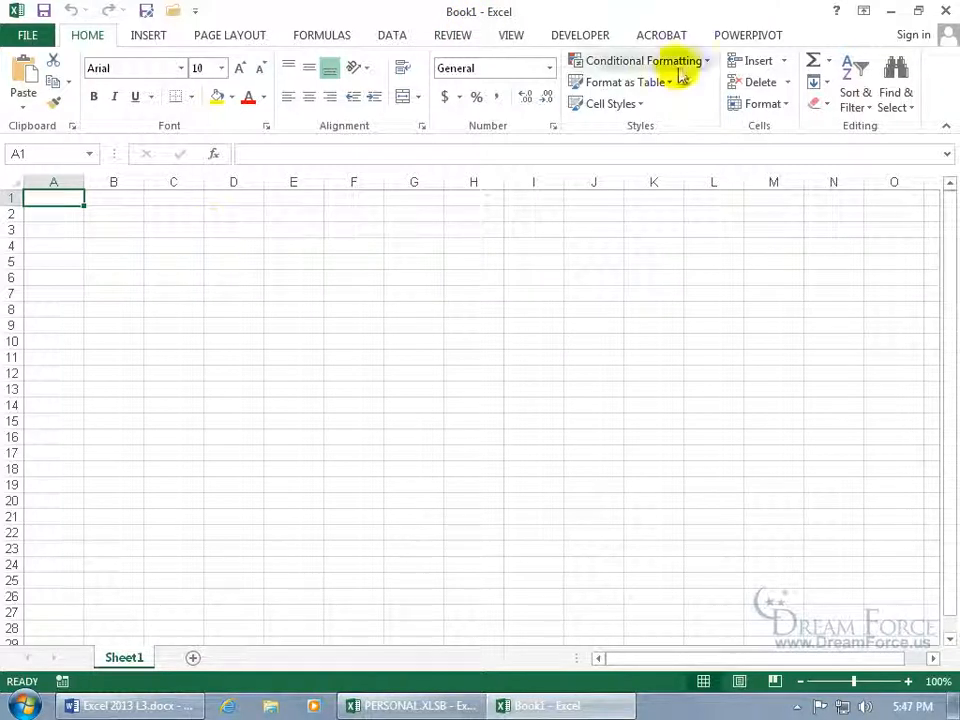
click(947, 15)
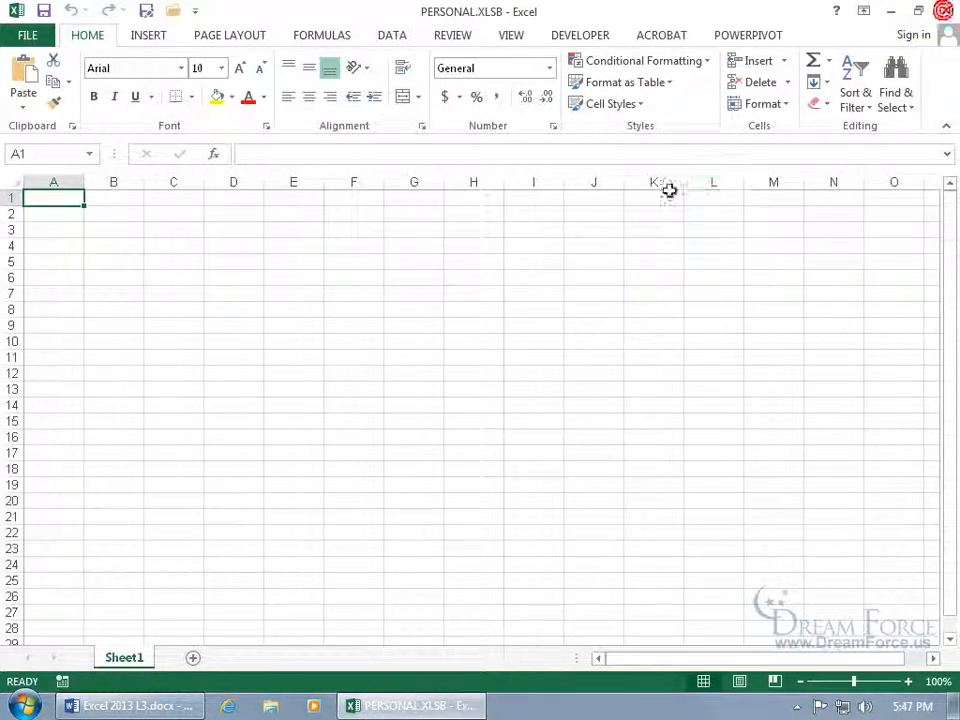
Hide PERSONAL.XLSB again and save that change as Excel closes.
click(508, 36)
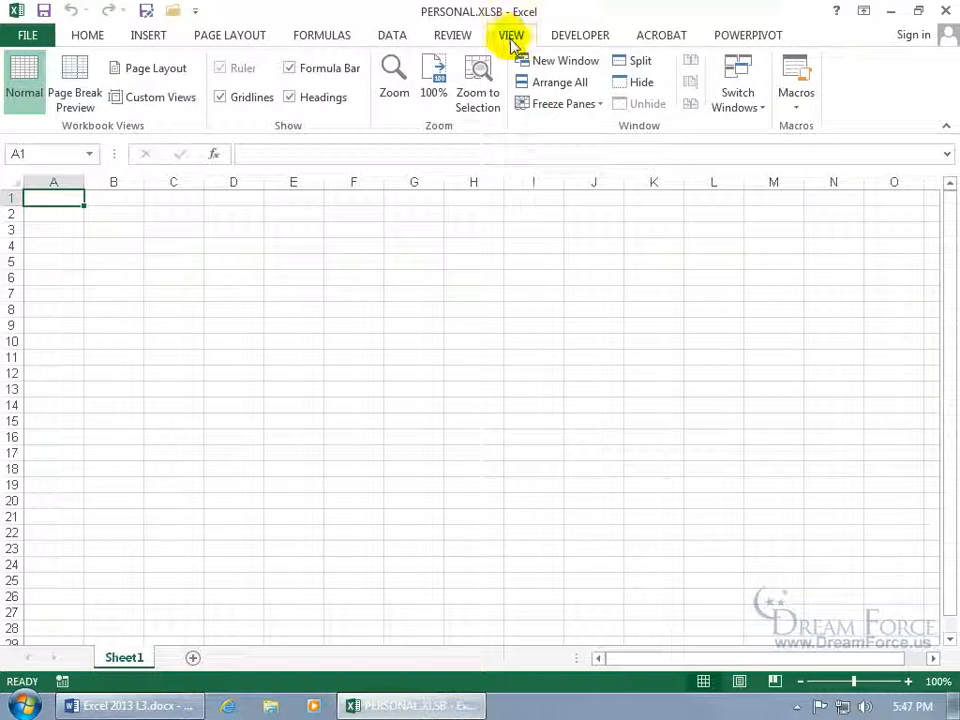
click(637, 88)
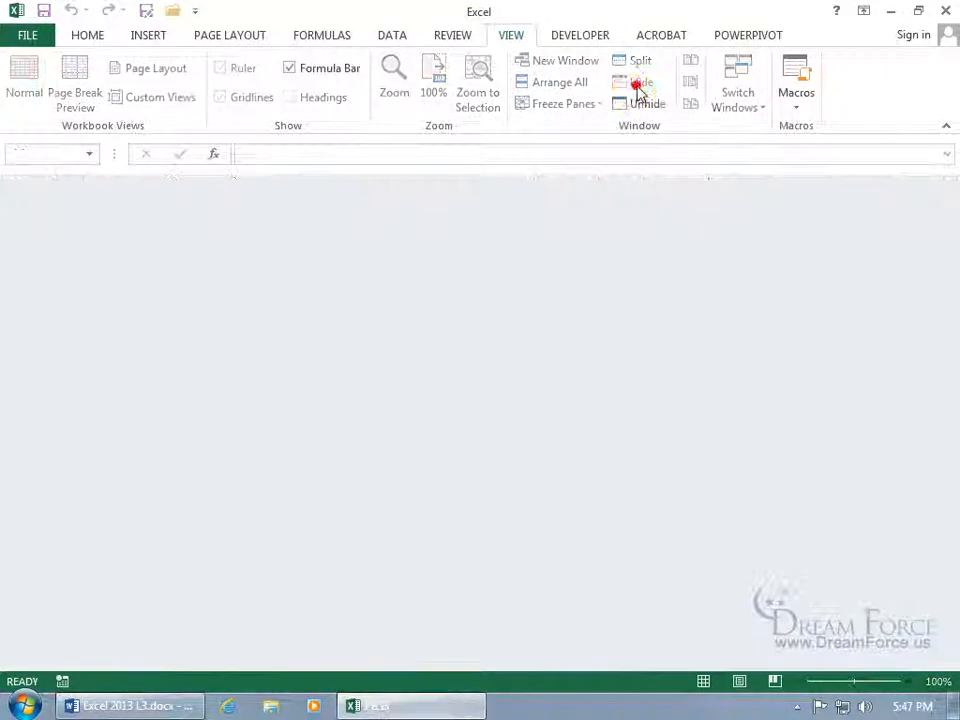
click(945, 10)
click(401, 391)
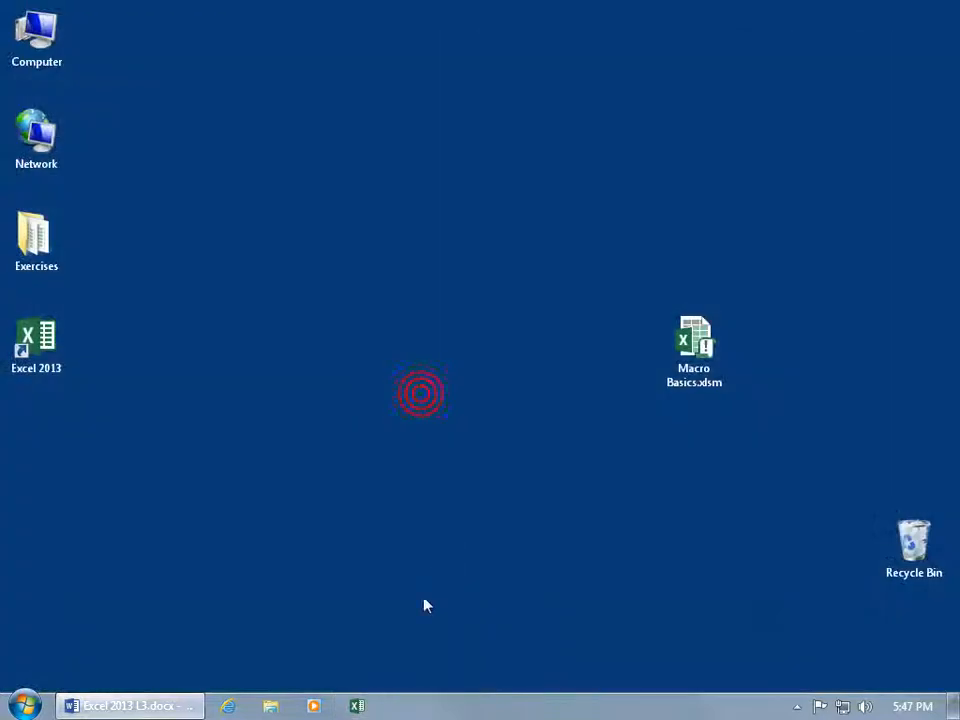
Relaunch Excel with a blank workbook and check which workbooks are hidden.
right_click(357, 706)
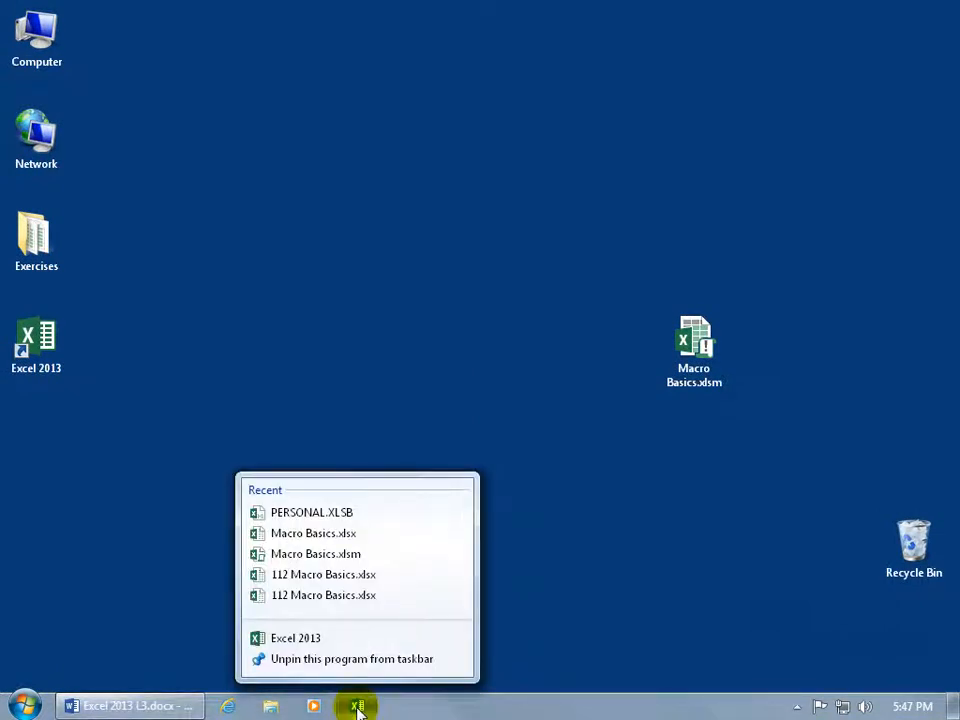
click(296, 640)
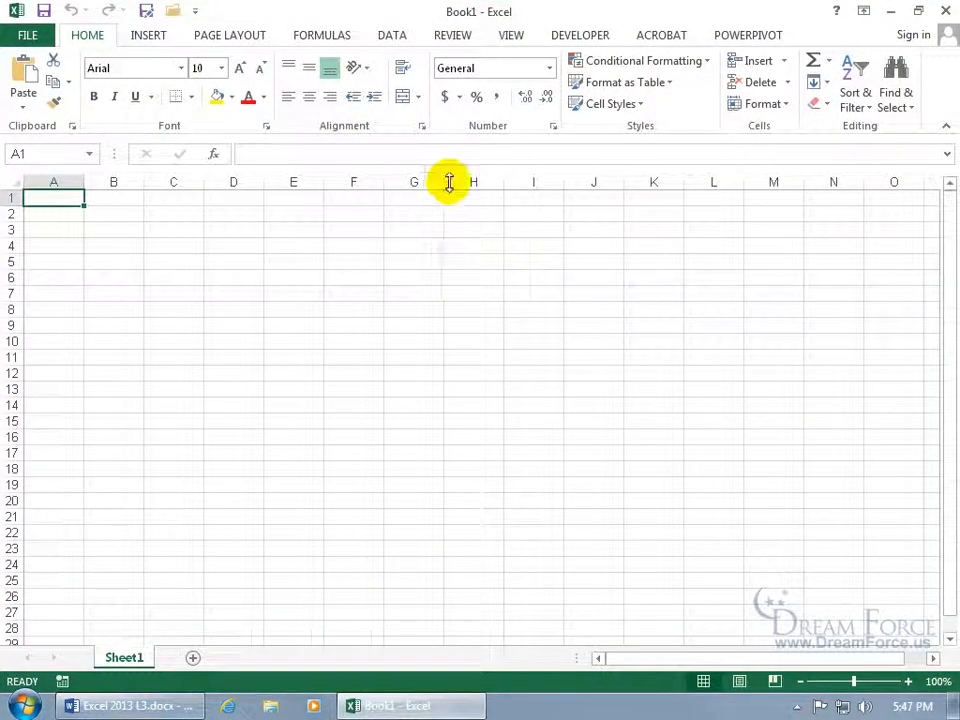
click(512, 37)
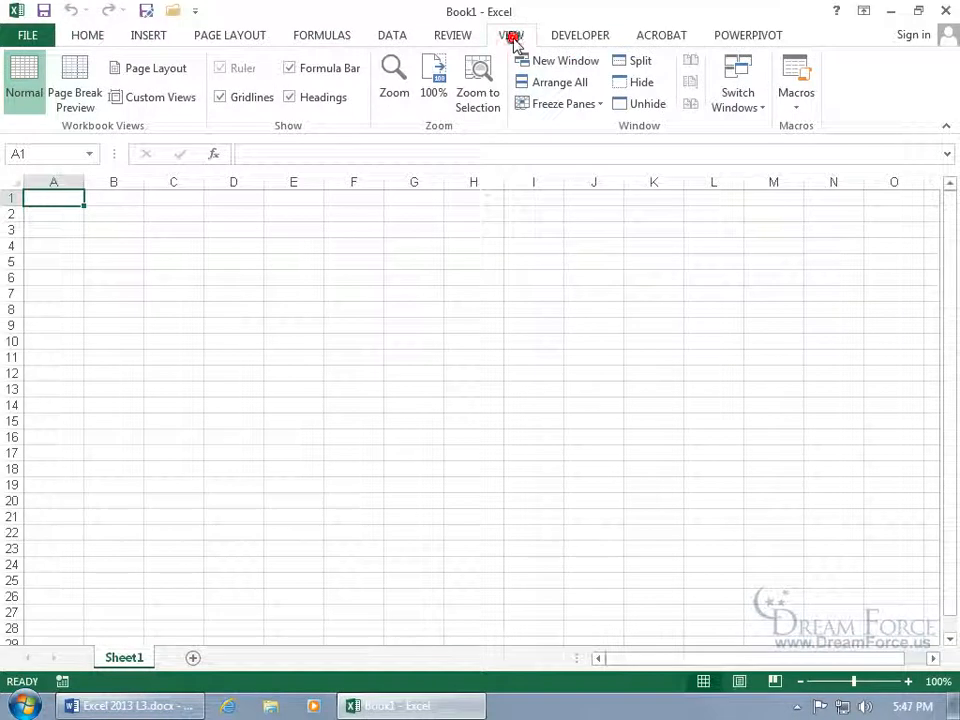
click(637, 108)
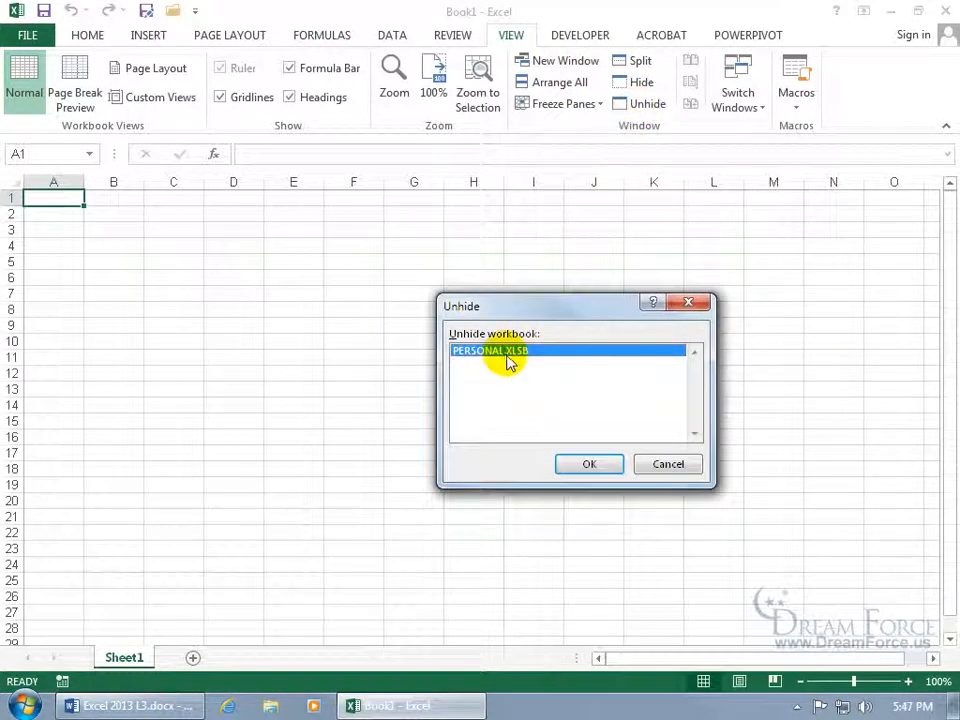
click(664, 466)
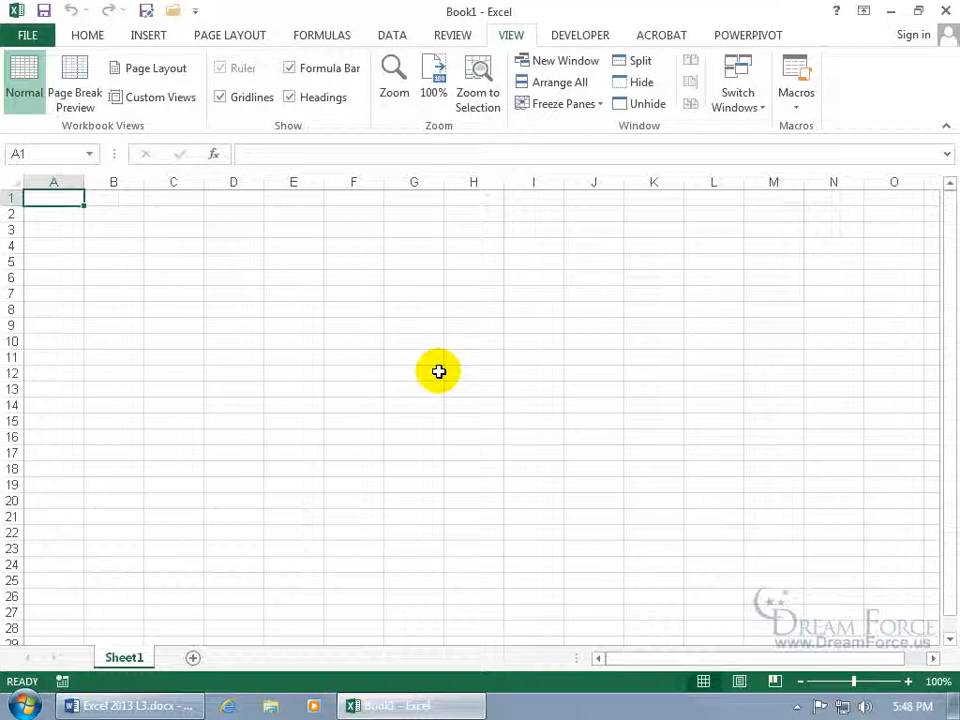
Unhide PERSONAL.XLSB, review its macro list, then close it without saving.
click(636, 106)
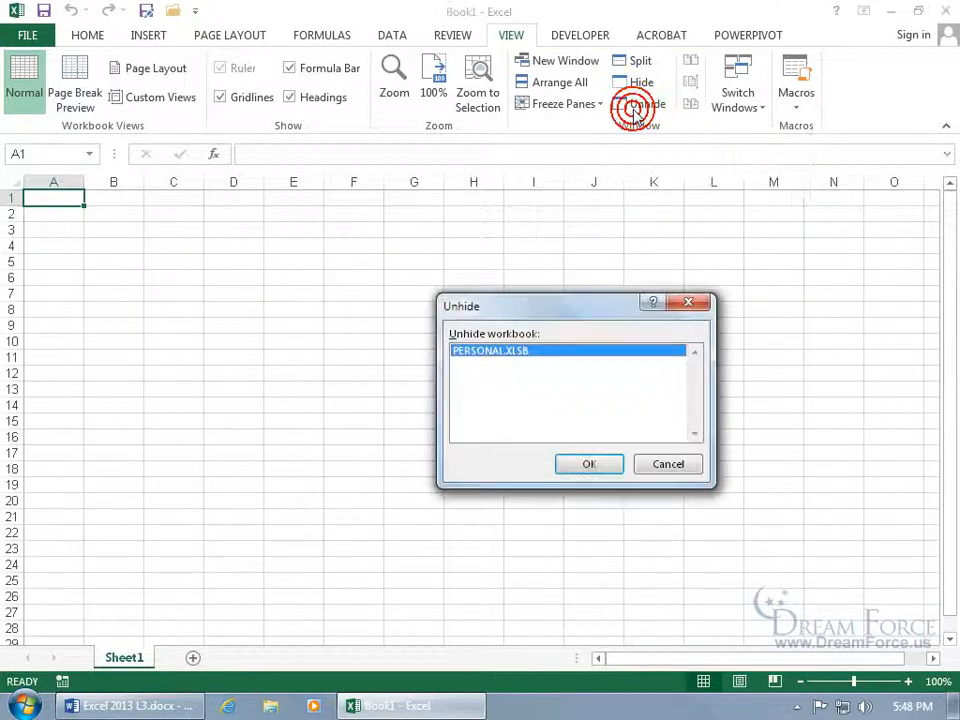
click(561, 460)
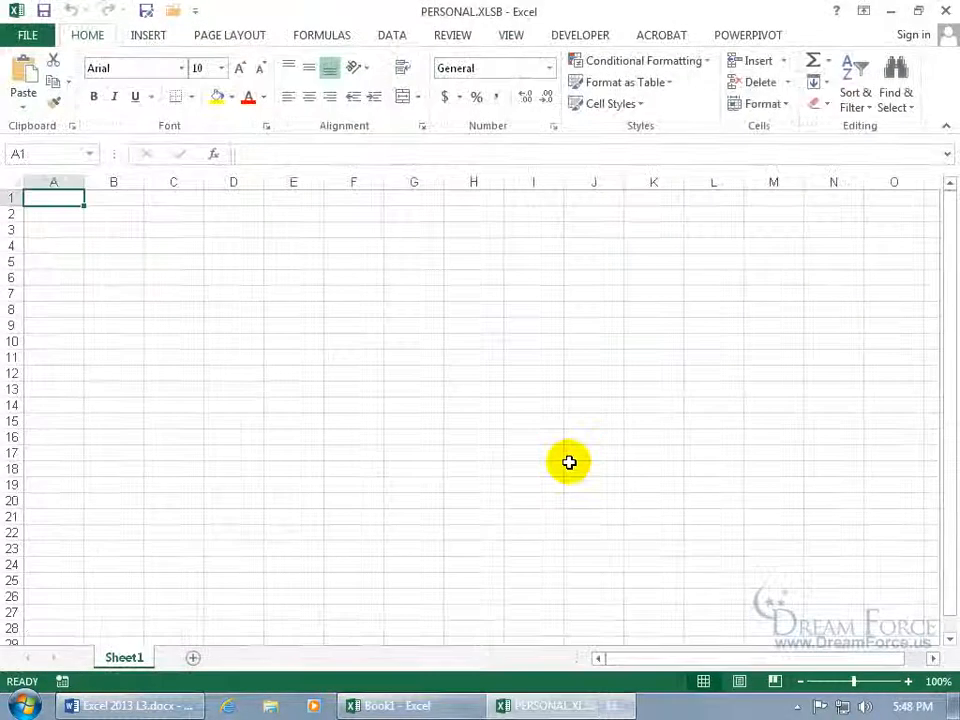
click(507, 37)
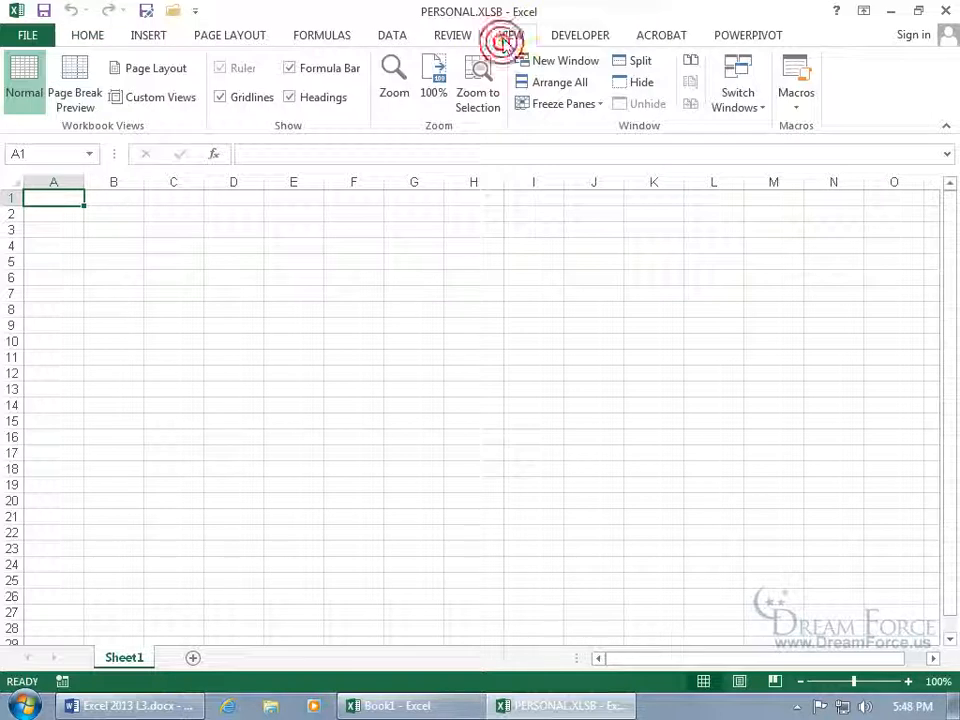
click(801, 78)
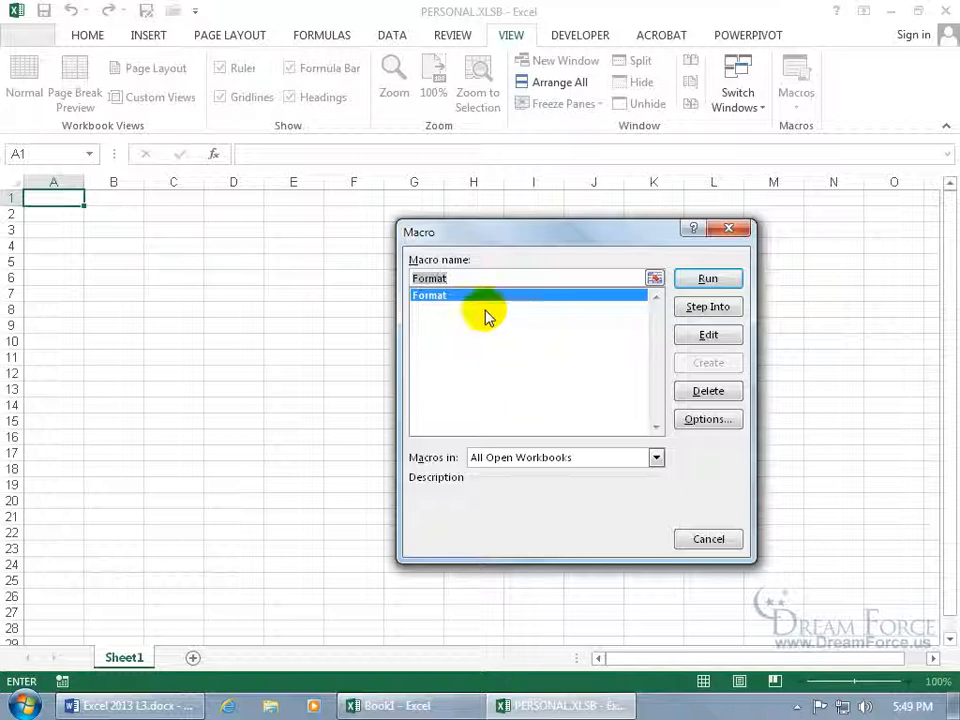
click(684, 540)
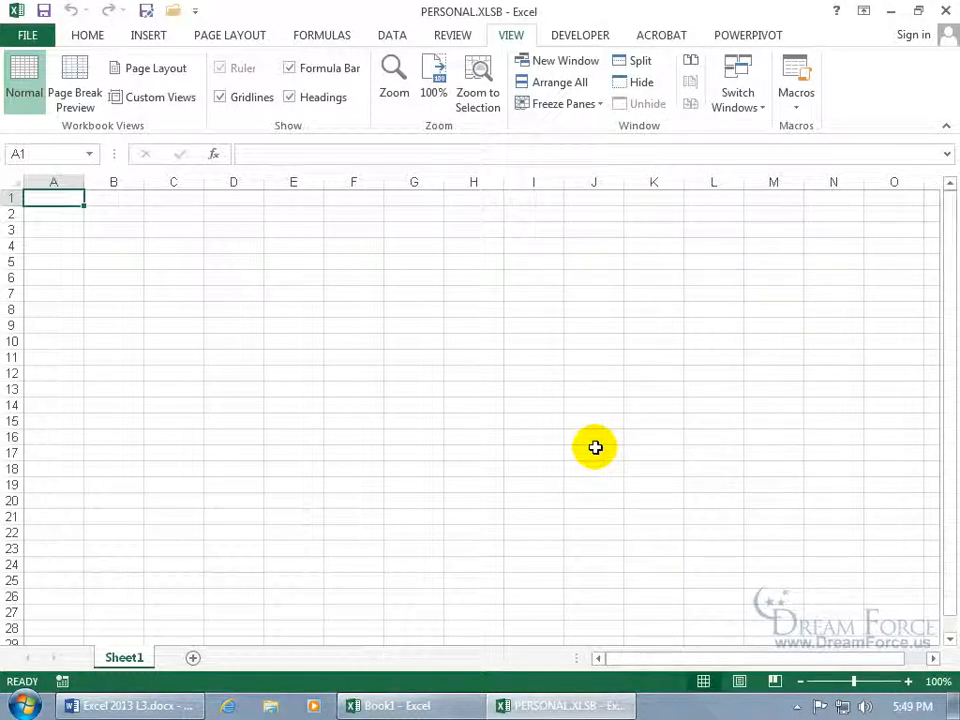
click(945, 10)
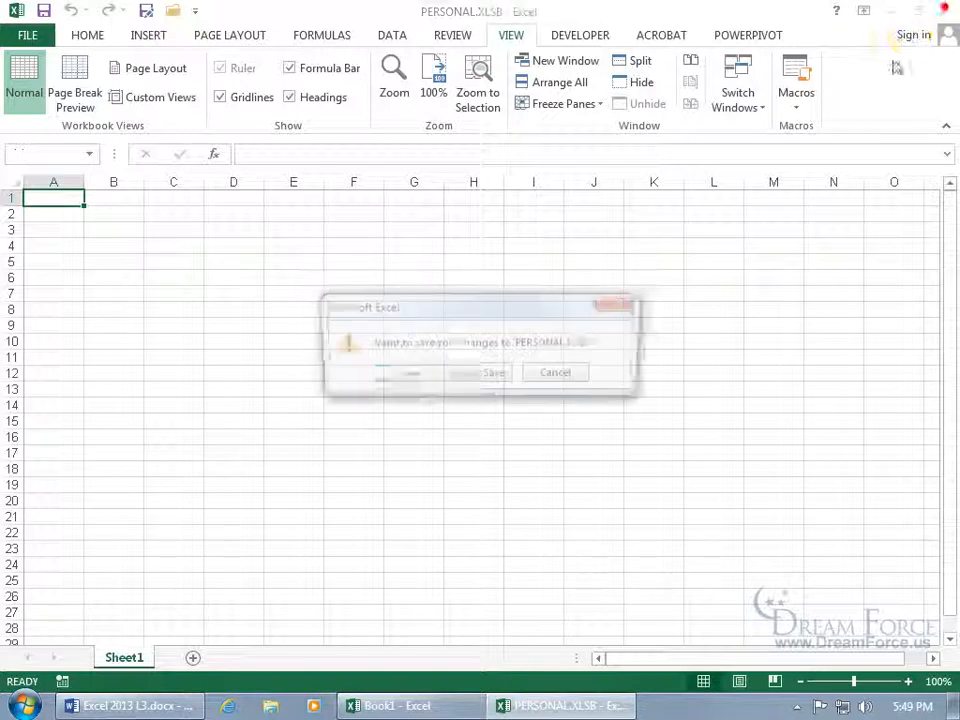
click(482, 375)
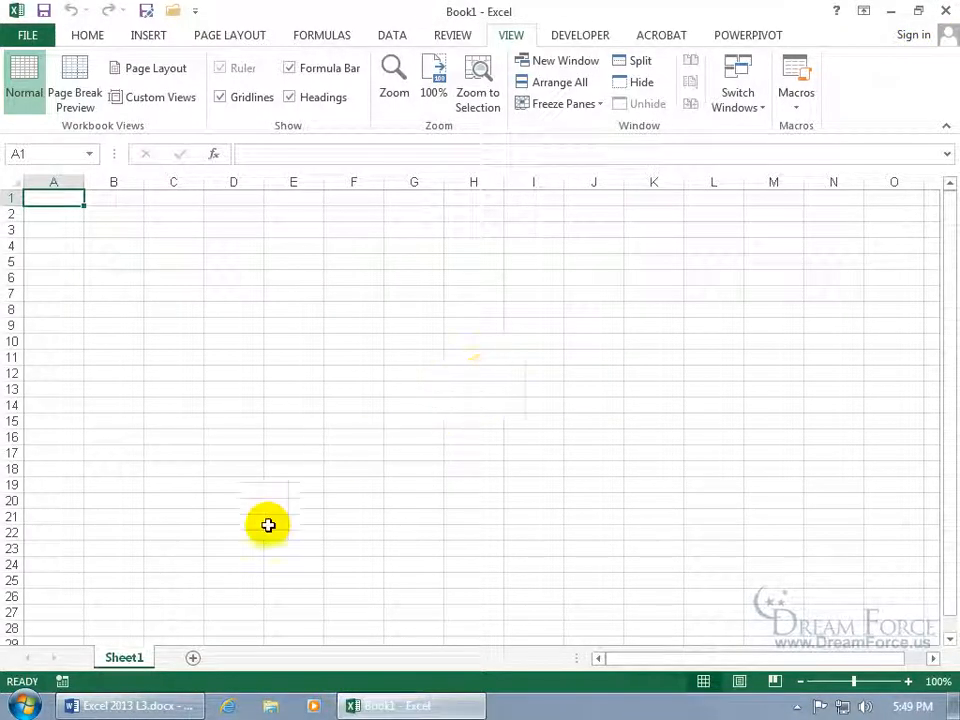
Browse from Computer to C:\Users\Training and show Explorer's menu bar.
click(22, 705)
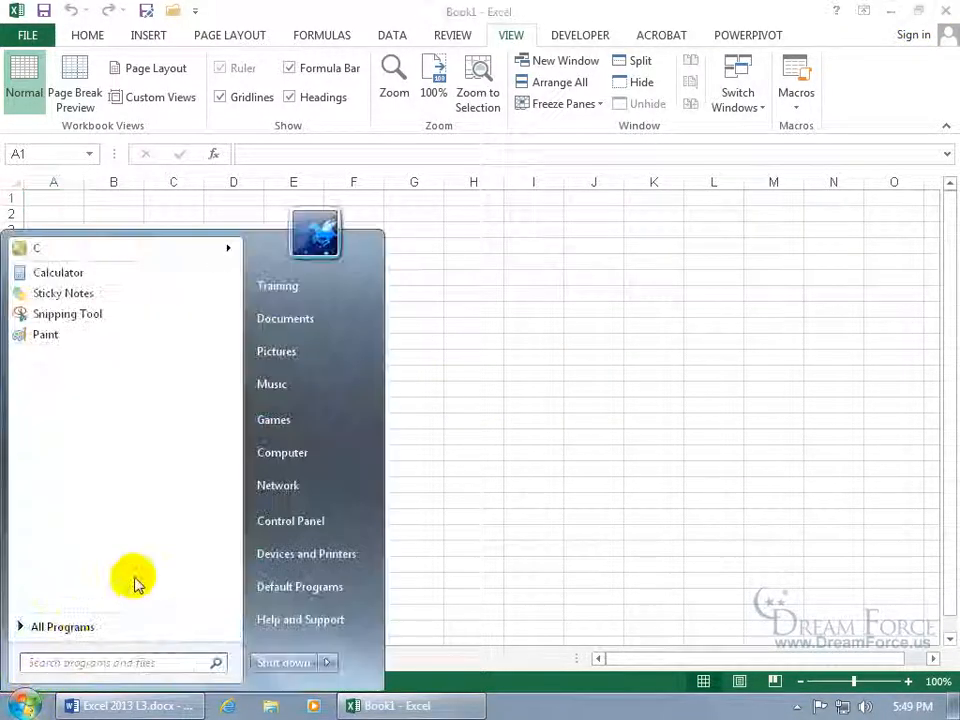
click(266, 454)
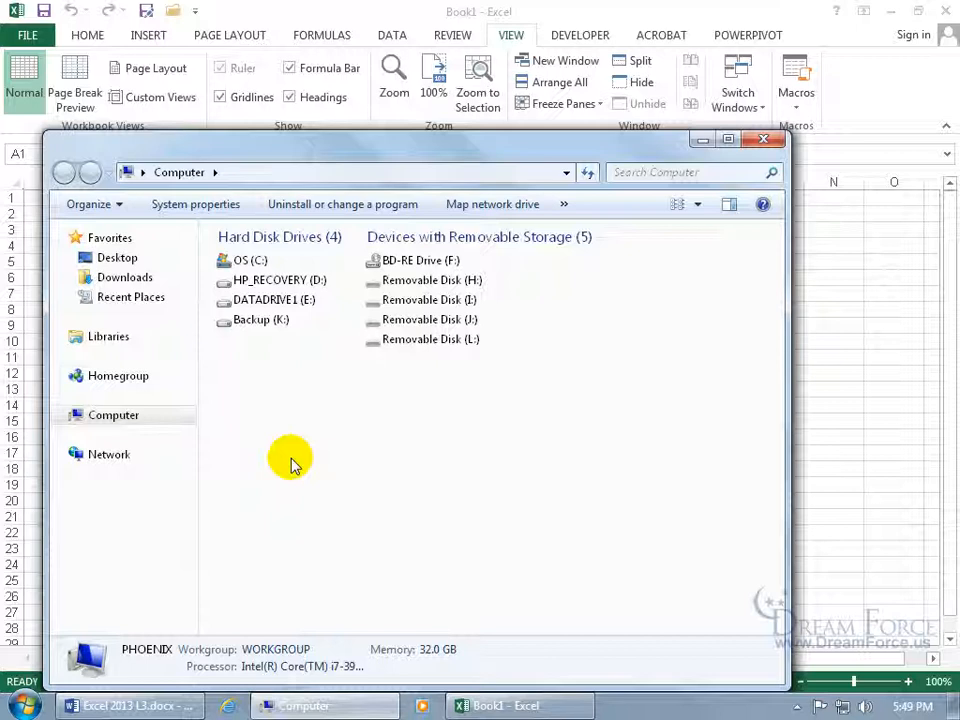
click(250, 262)
double_click(250, 262)
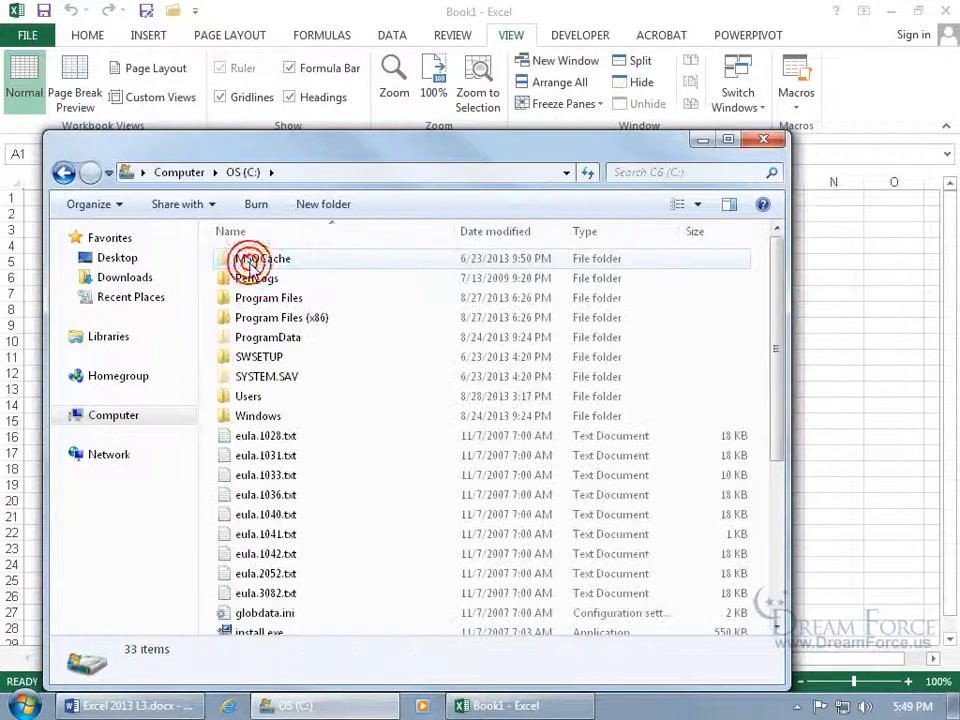
double_click(249, 400)
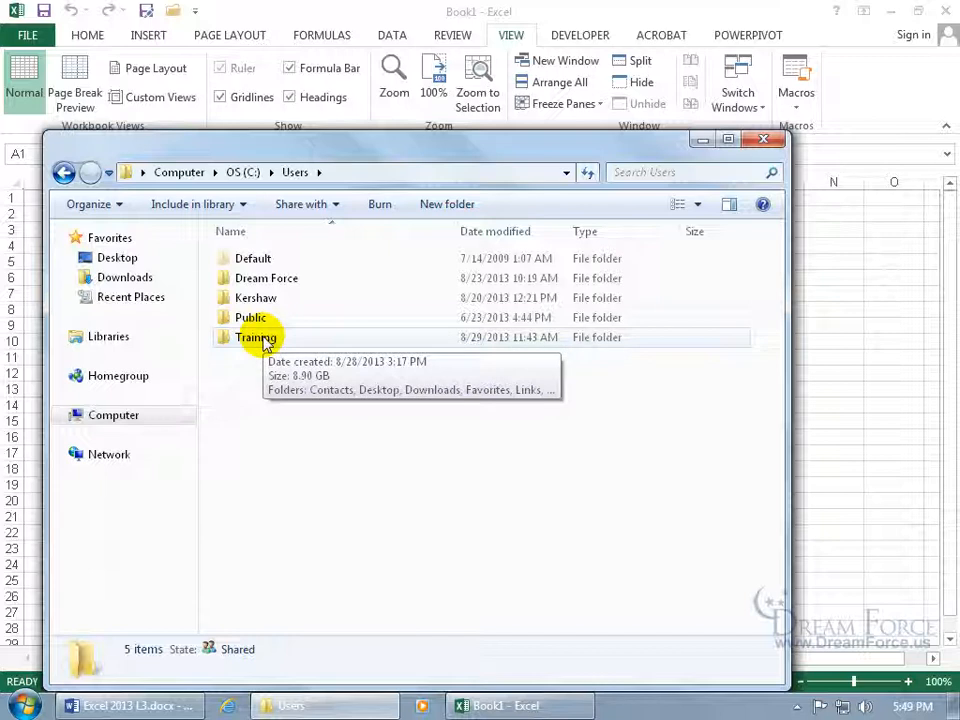
double_click(265, 340)
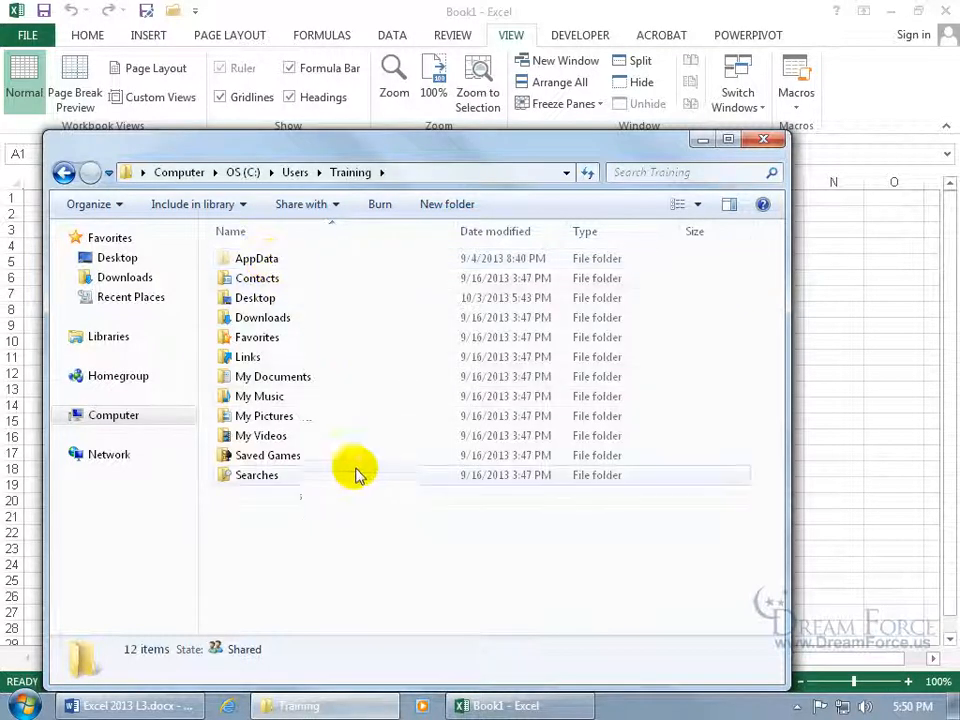
key(alt)
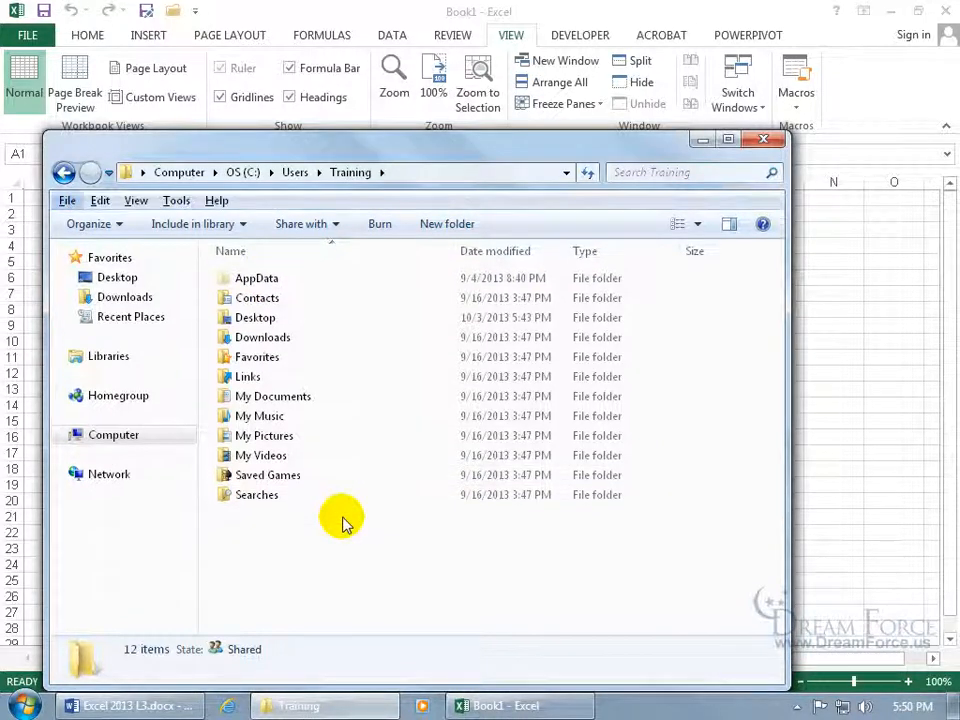
click(175, 202)
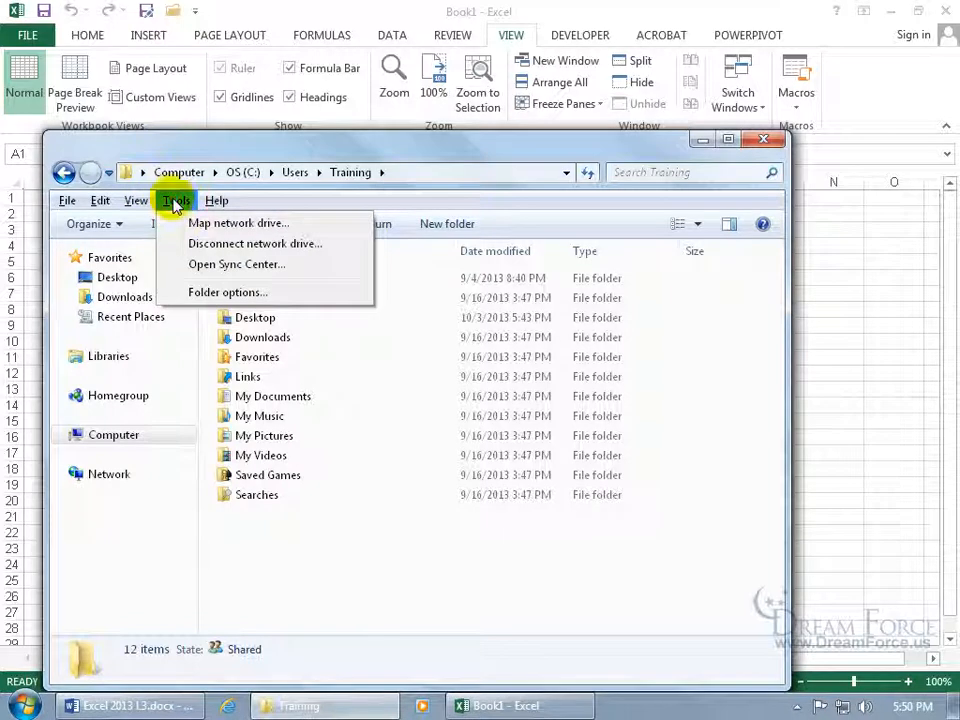
click(205, 291)
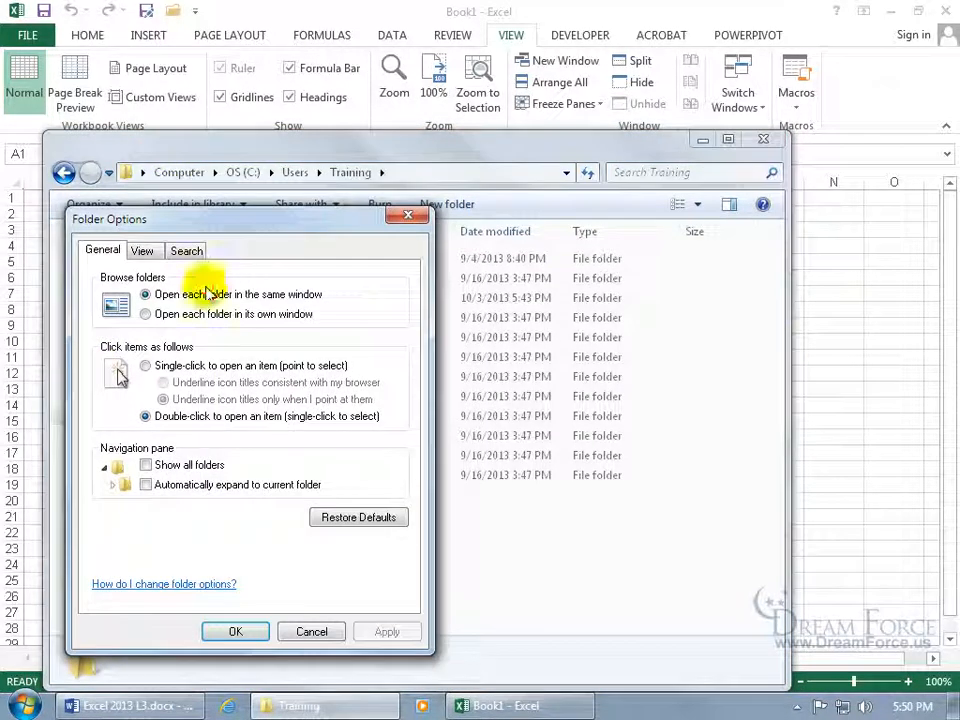
click(145, 252)
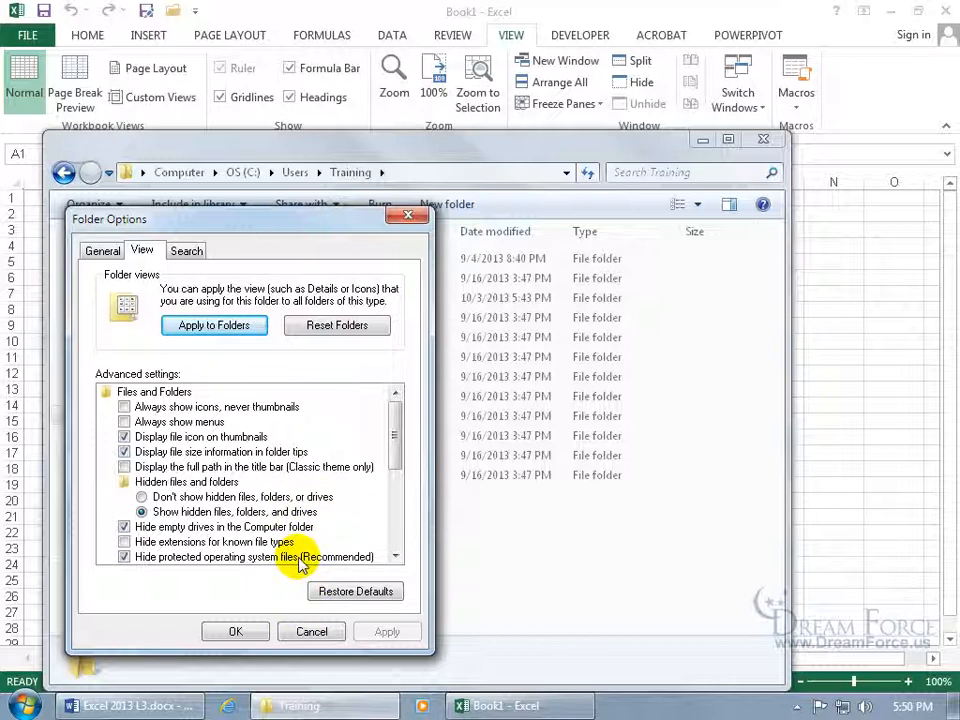
click(311, 630)
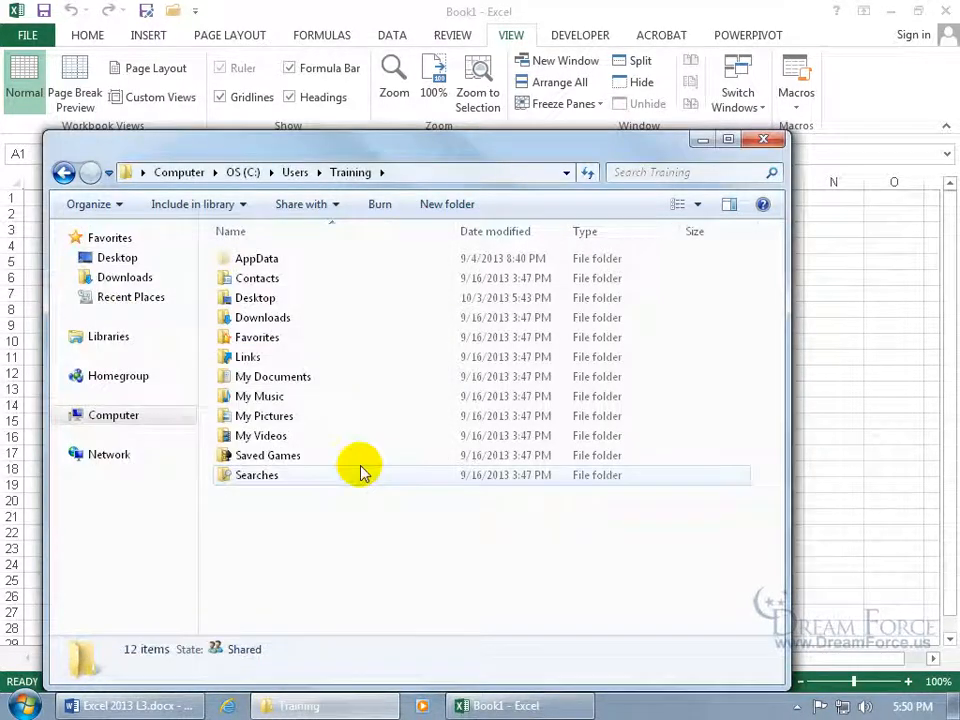
Navigate to AppData\Roaming\Microsoft\Excel\XLSTART.
double_click(264, 264)
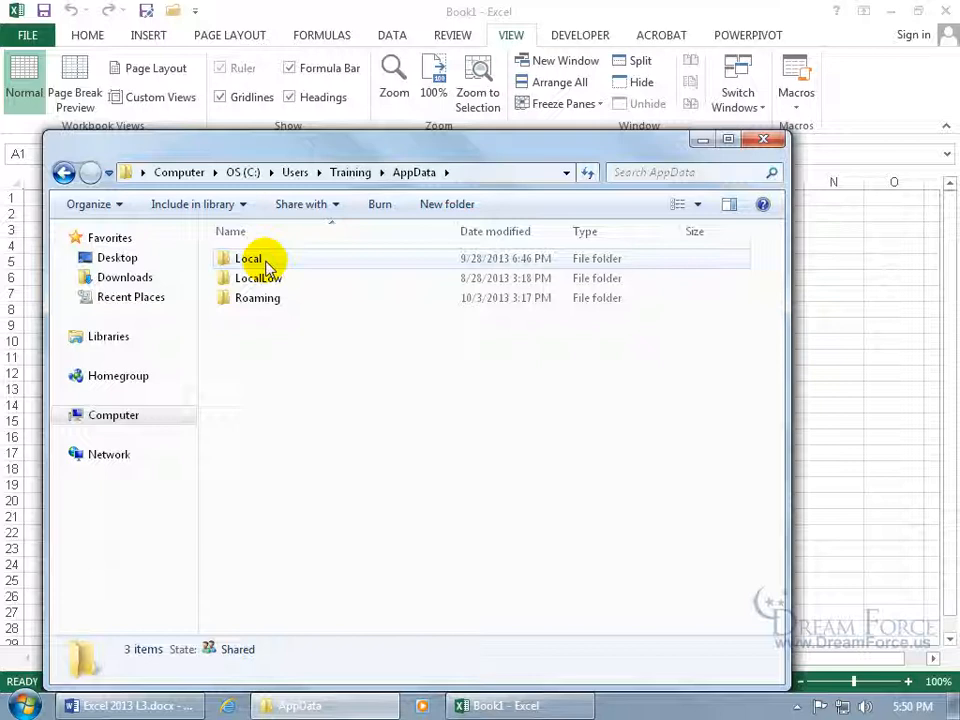
double_click(266, 298)
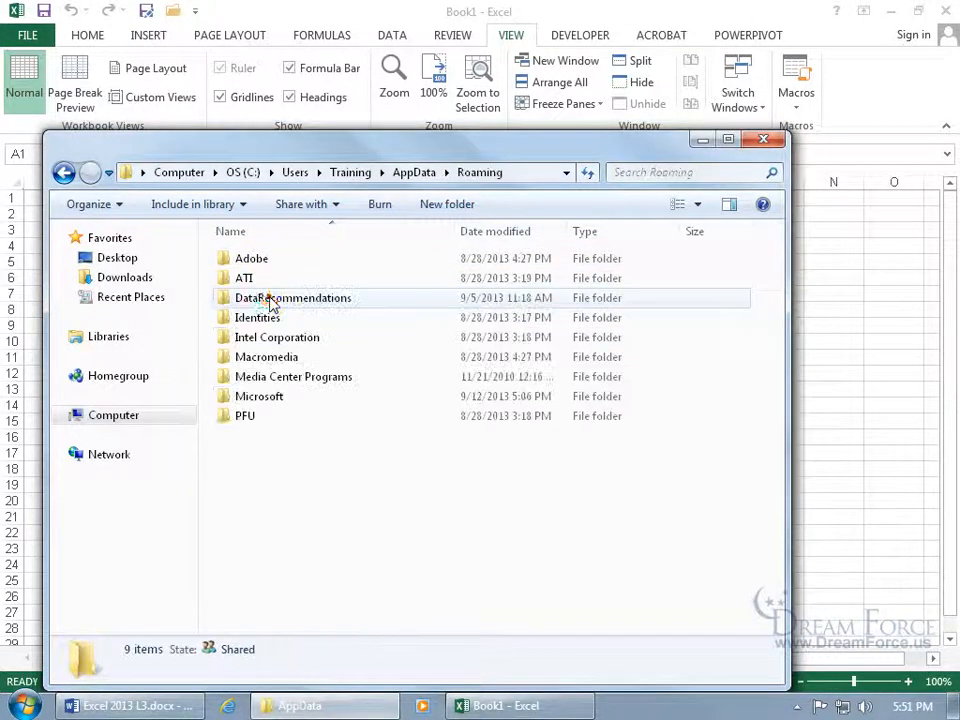
double_click(259, 397)
click(263, 363)
double_click(263, 360)
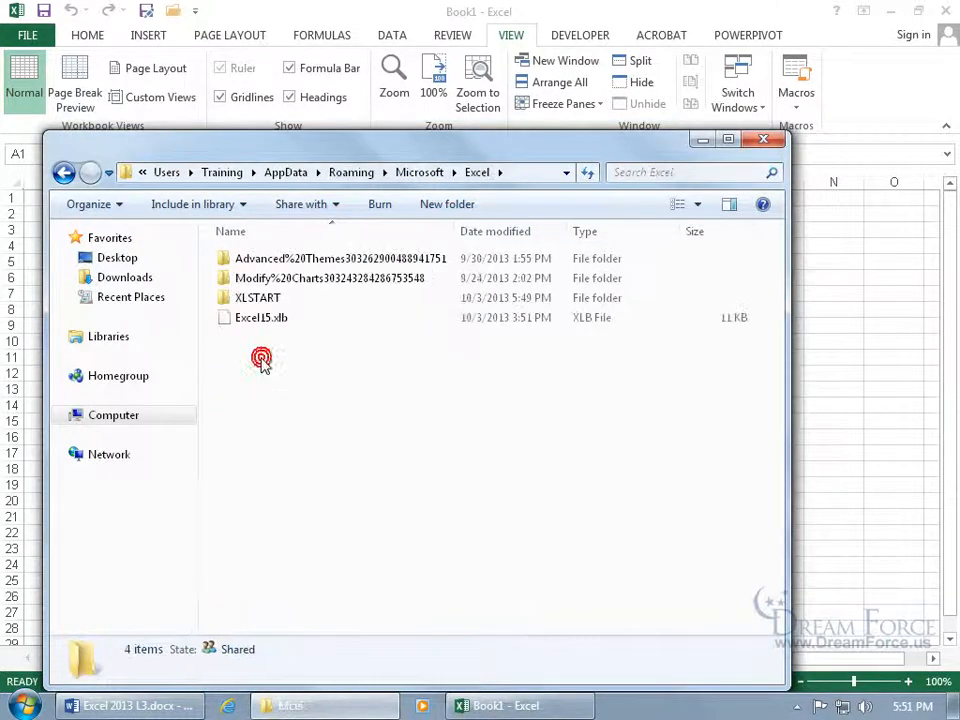
double_click(258, 303)
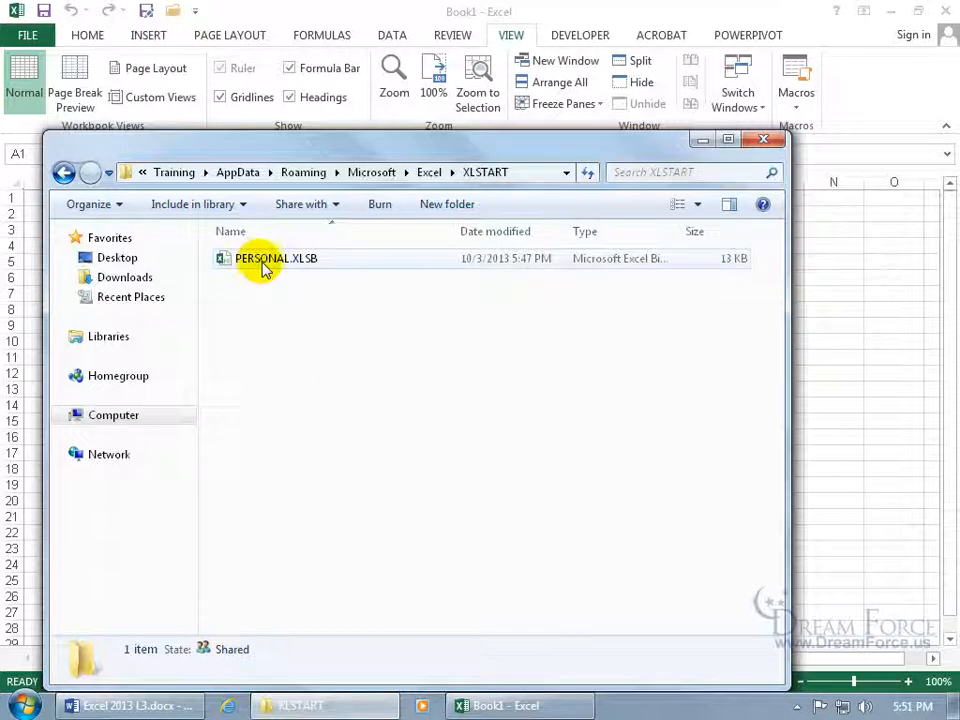
Delete PERSONAL.XLSB to the Recycle Bin and close the folder window.
click(264, 264)
right_click(265, 265)
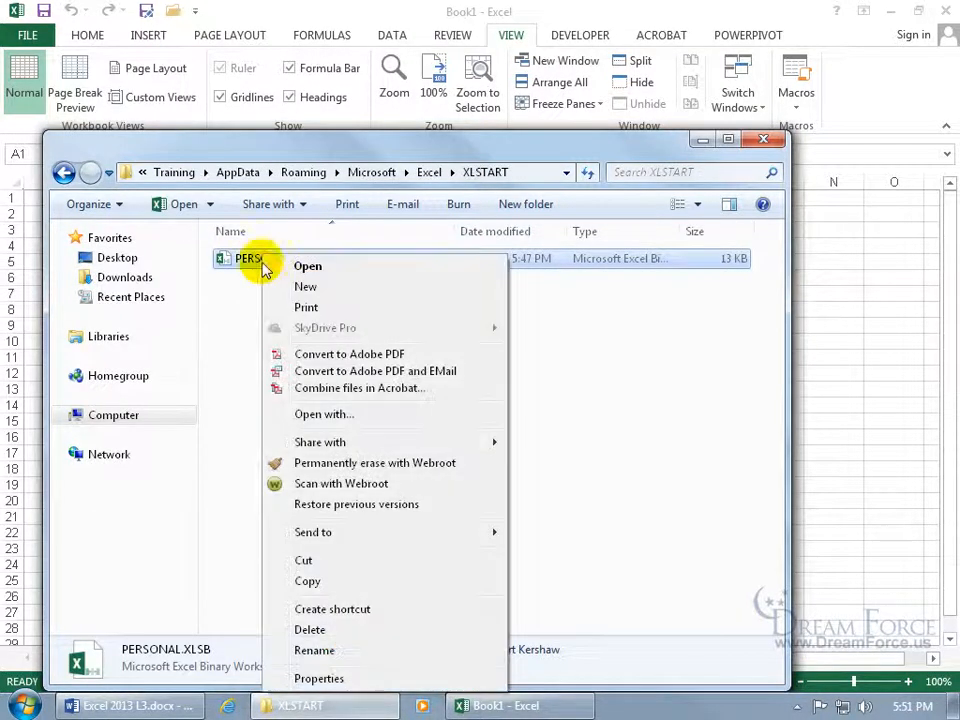
click(309, 630)
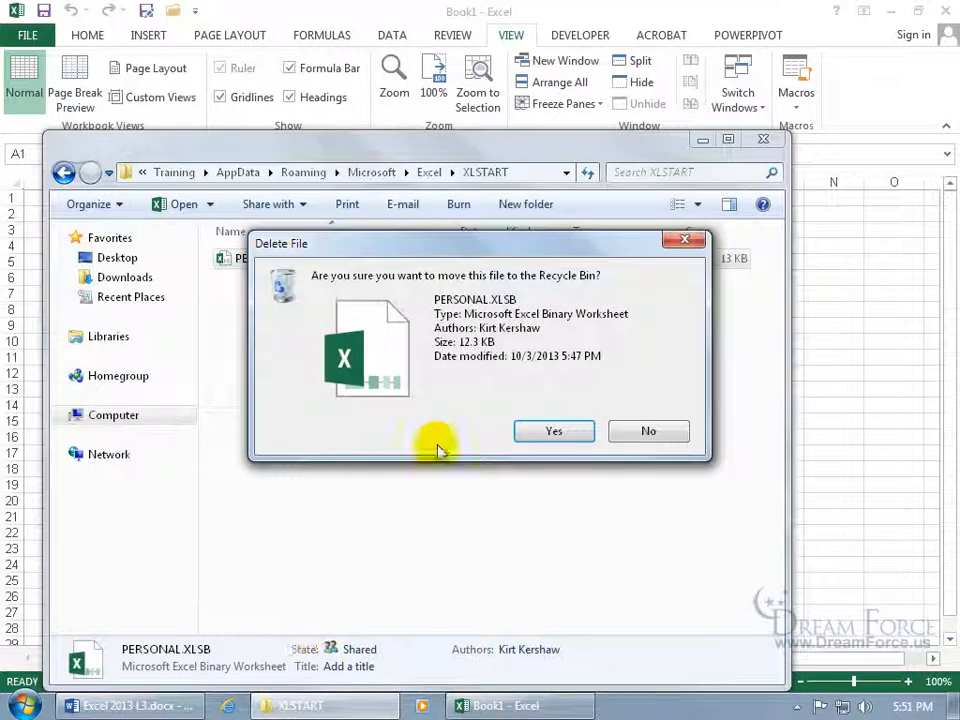
click(552, 430)
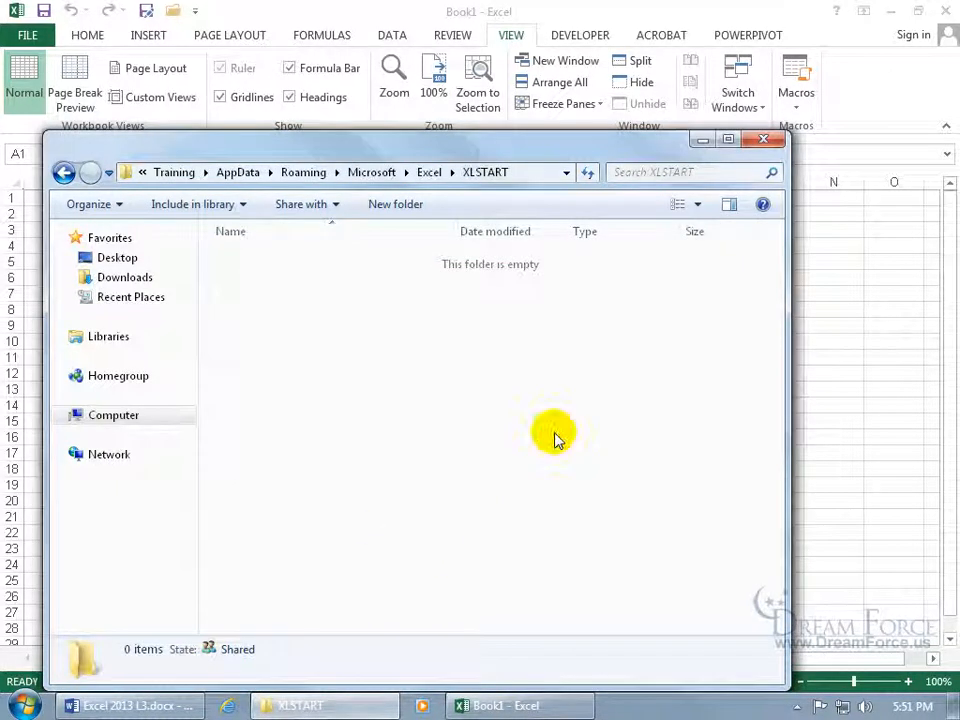
click(763, 139)
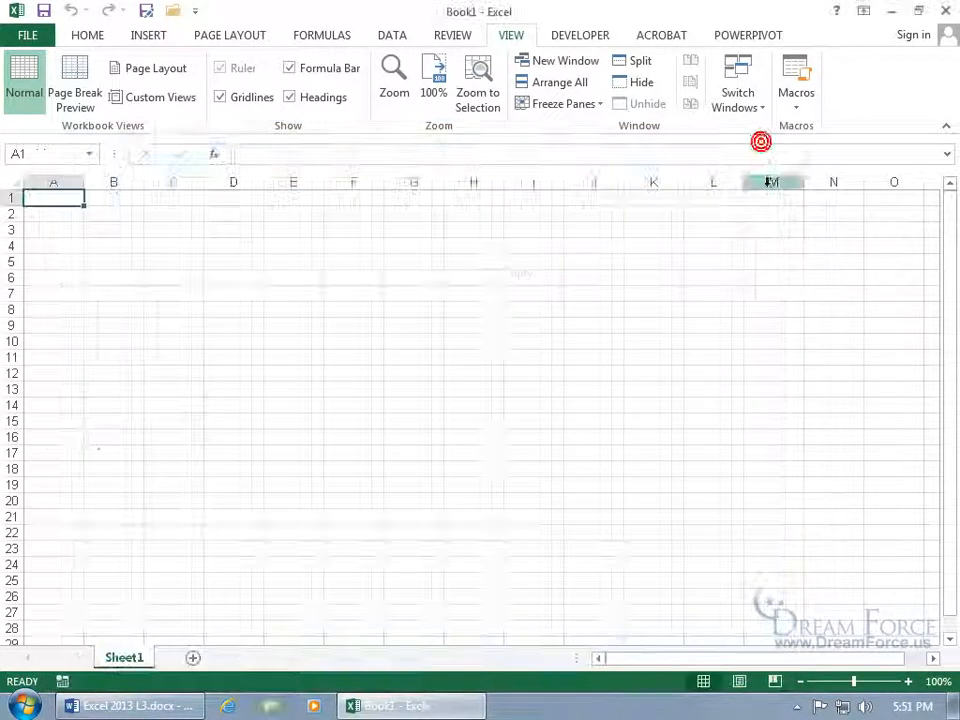
Quit Excel and relaunch Excel 2013 from the taskbar to a fresh Book1.
click(948, 10)
right_click(362, 704)
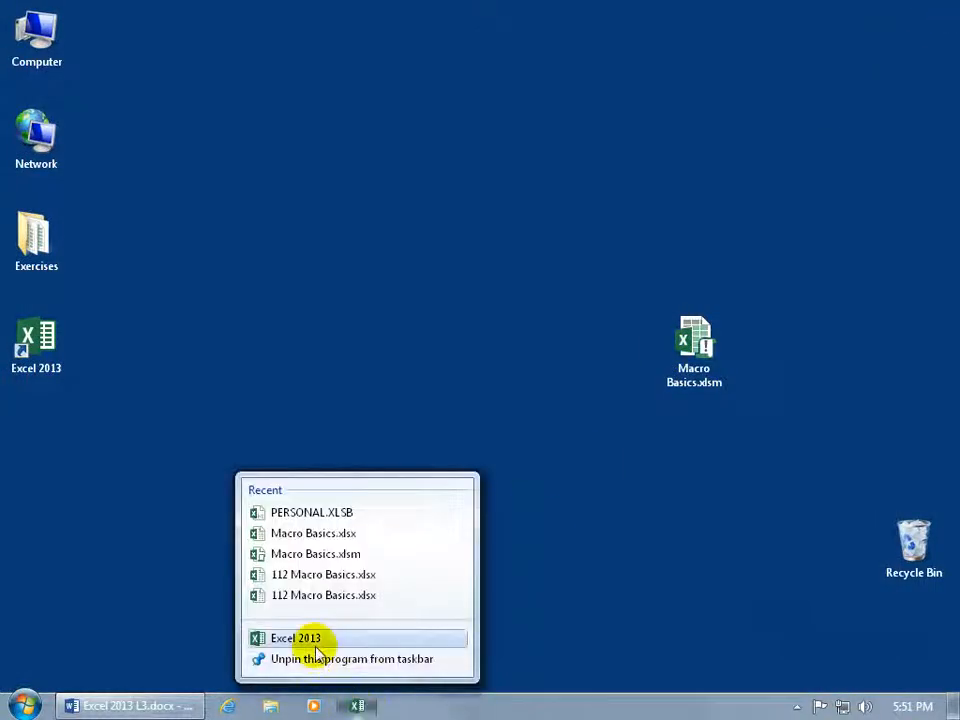
click(316, 648)
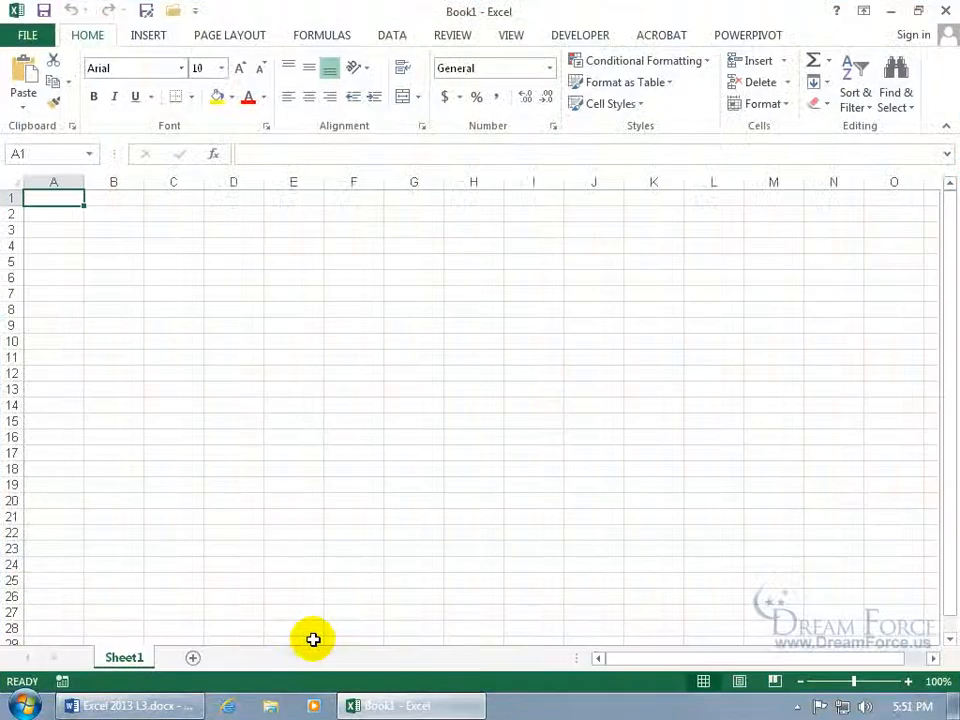
click(513, 38)
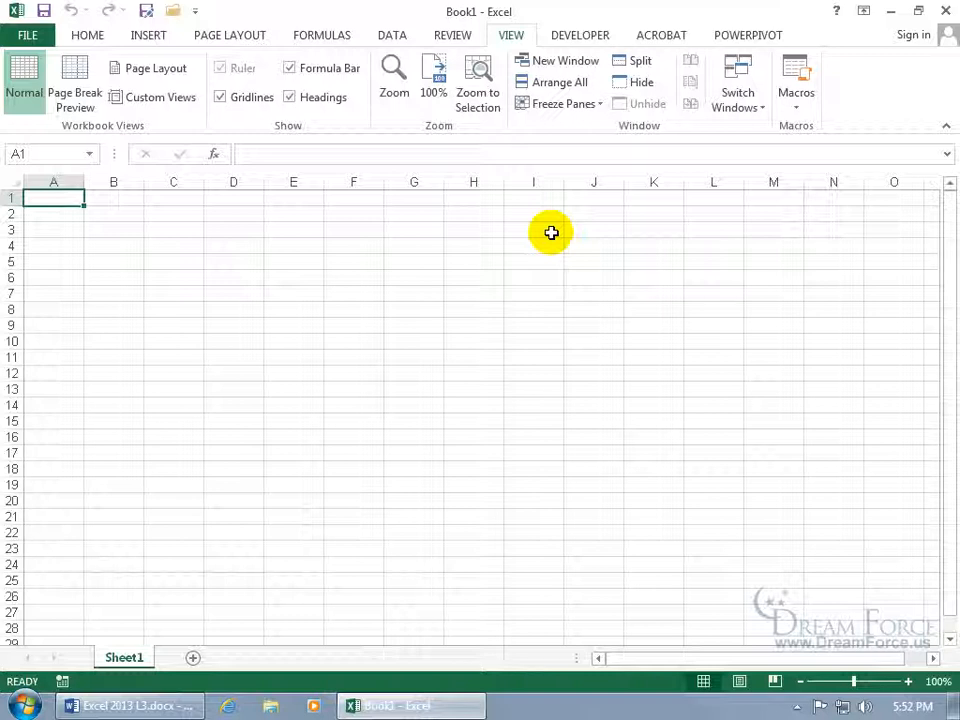
Save Book1 as 'Empty Macro Workbook' in Excel Macro-Enabled Workbook (*.xlsm) format.
click(146, 11)
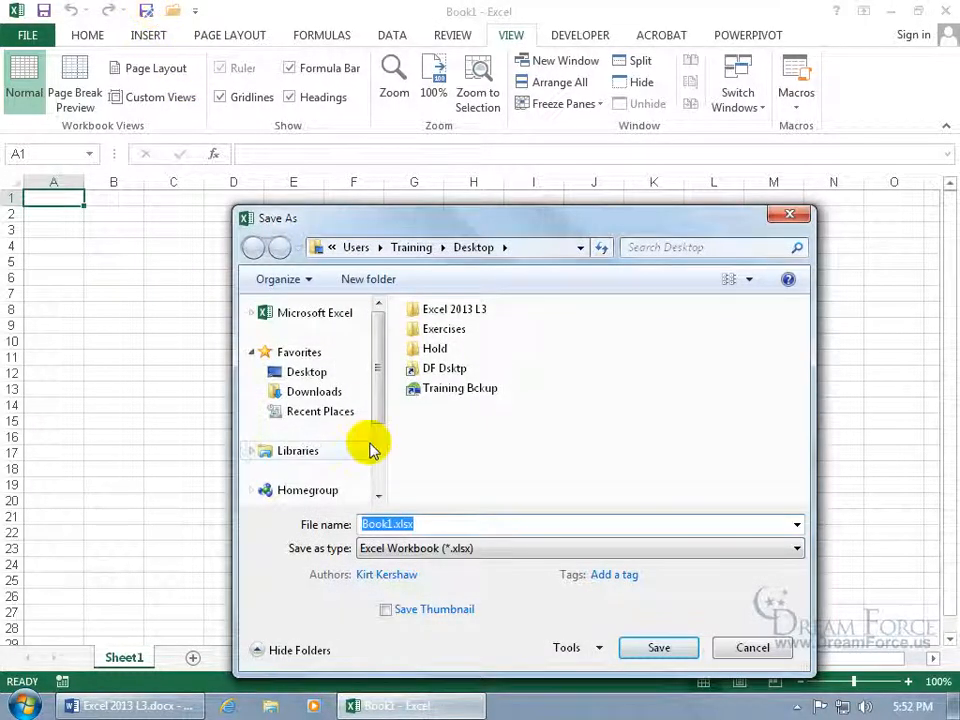
click(416, 548)
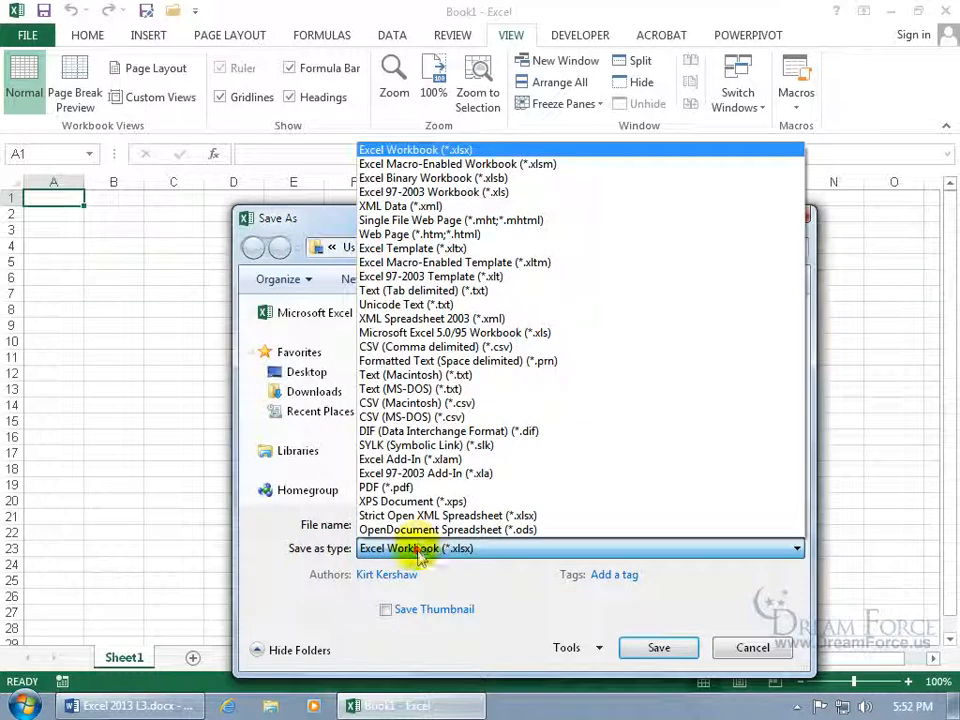
click(440, 164)
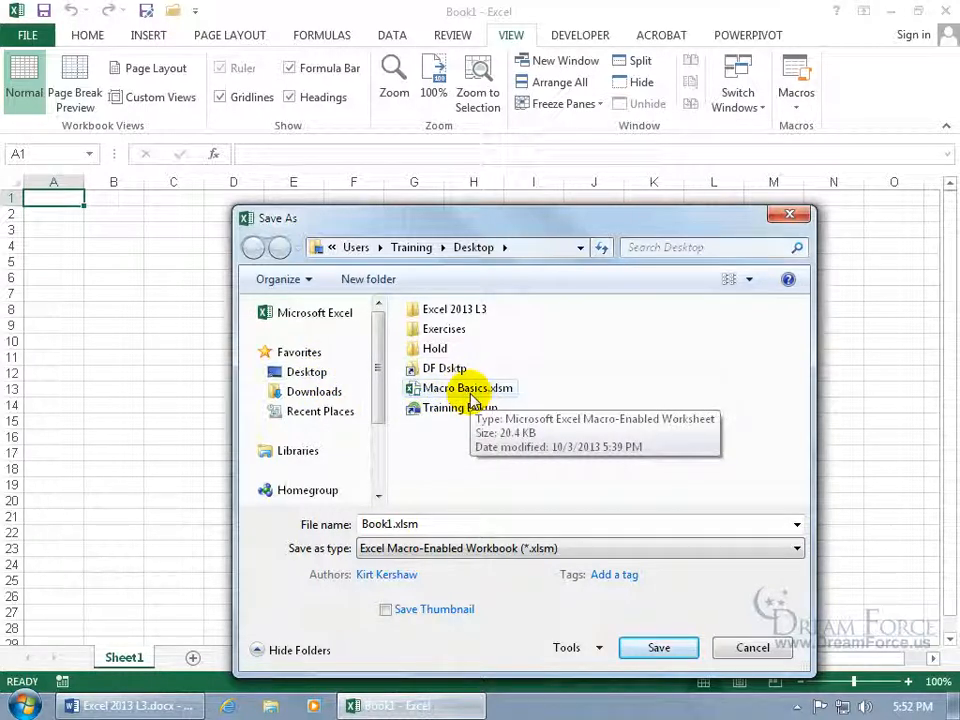
click(435, 524)
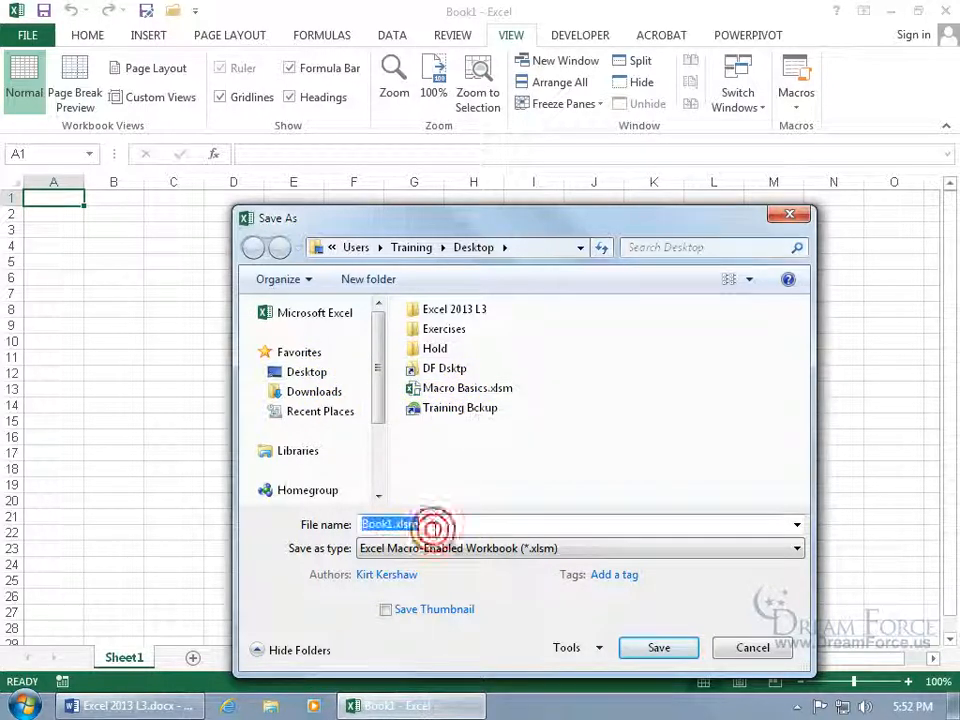
text(Empty Mac)
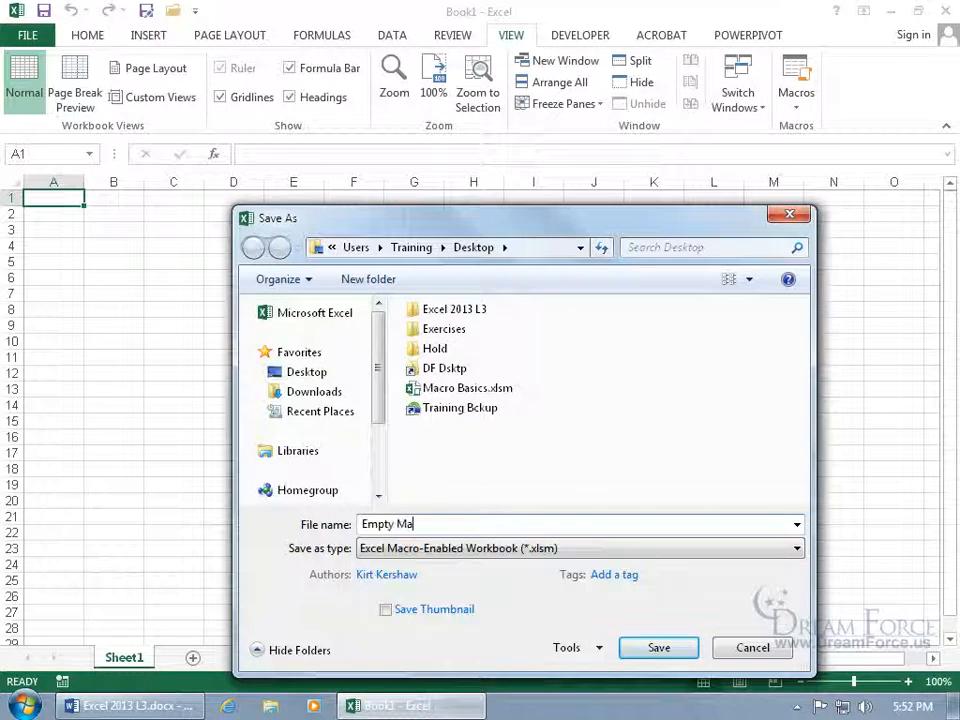
text(ro Workbook)
click(661, 652)
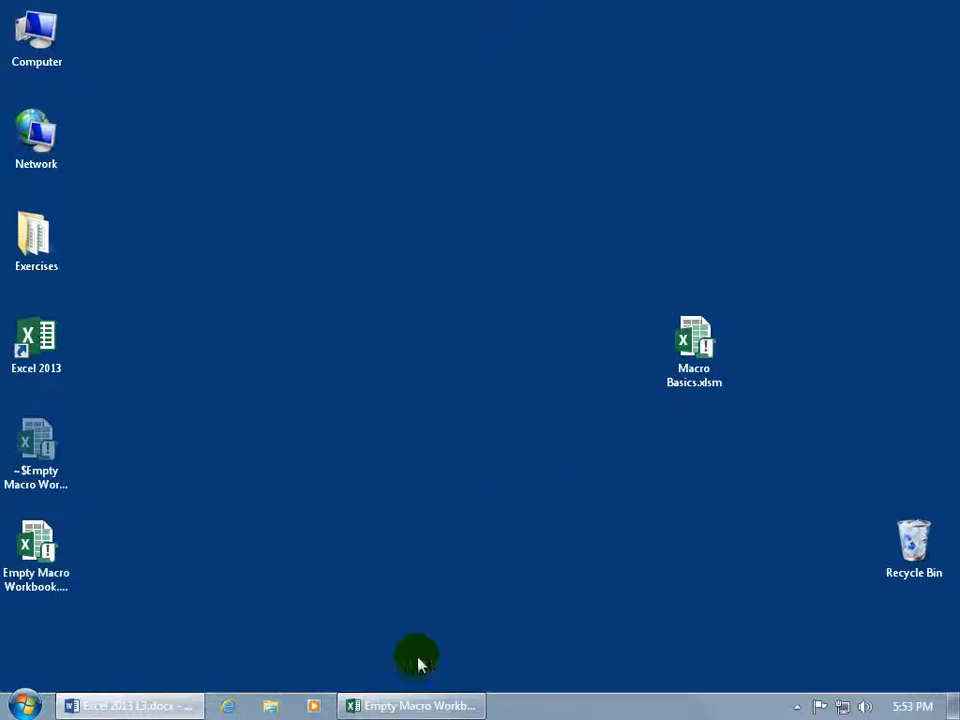
Open Macro Basics.xlsm from this computer through the Browse dialog.
click(403, 706)
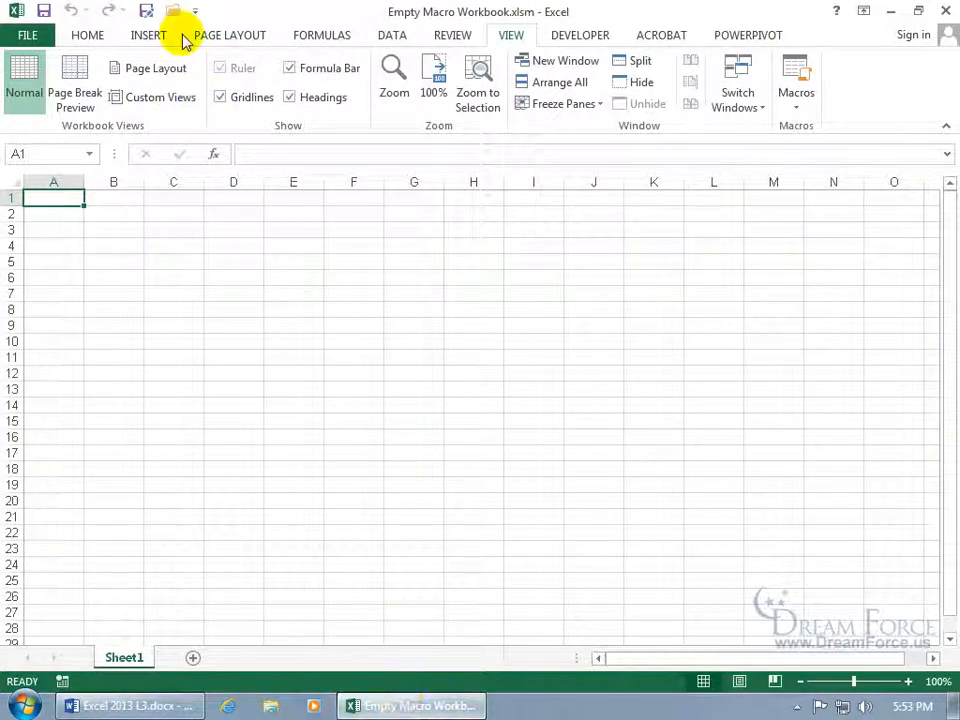
click(30, 38)
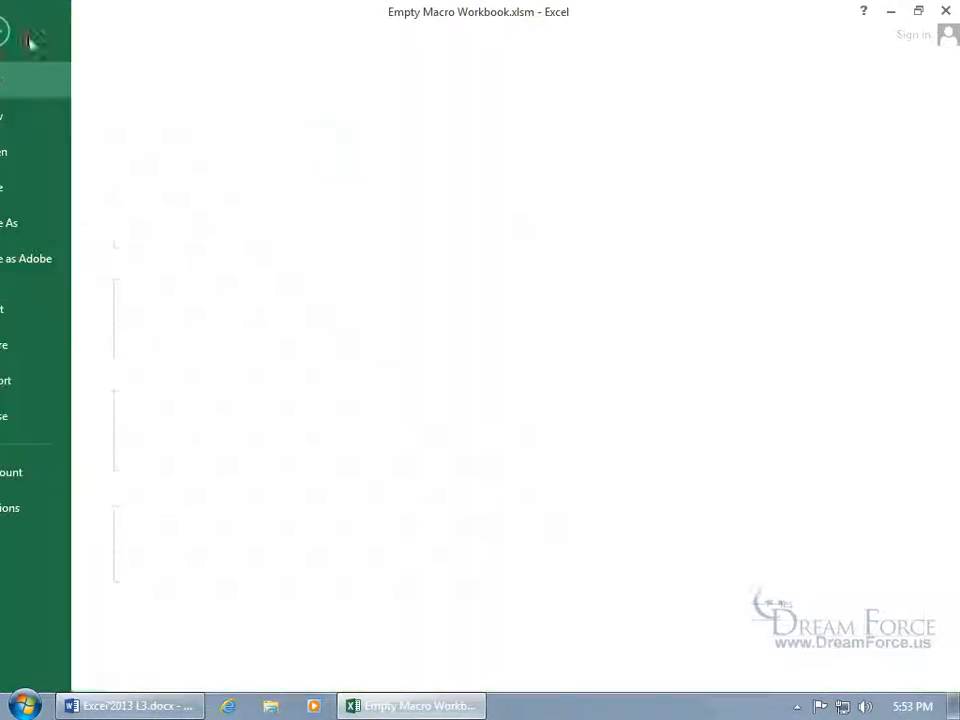
click(37, 151)
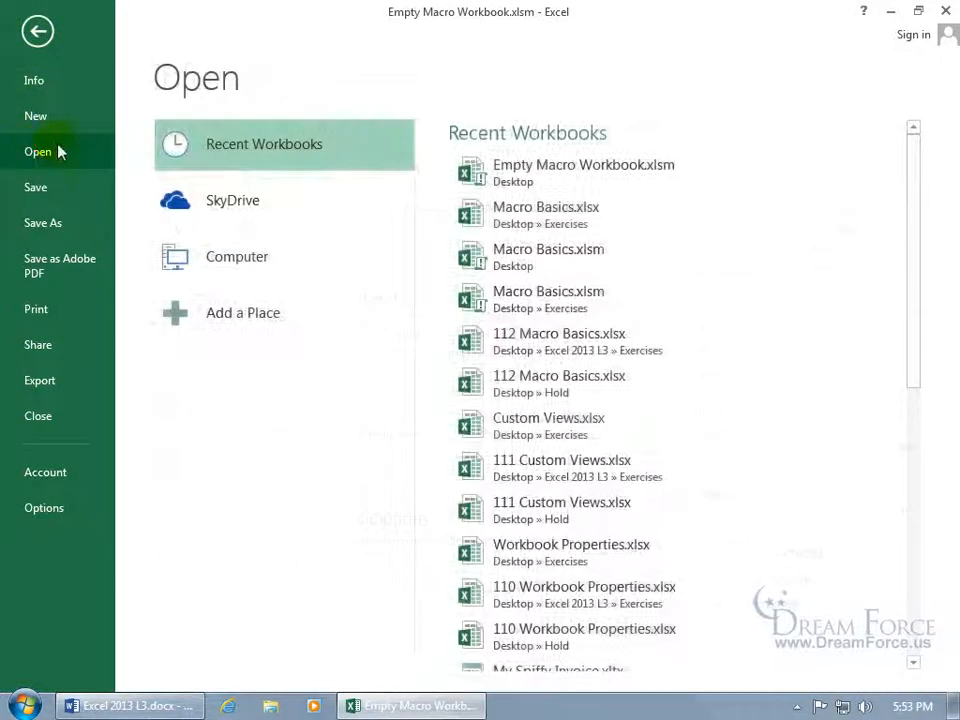
click(214, 255)
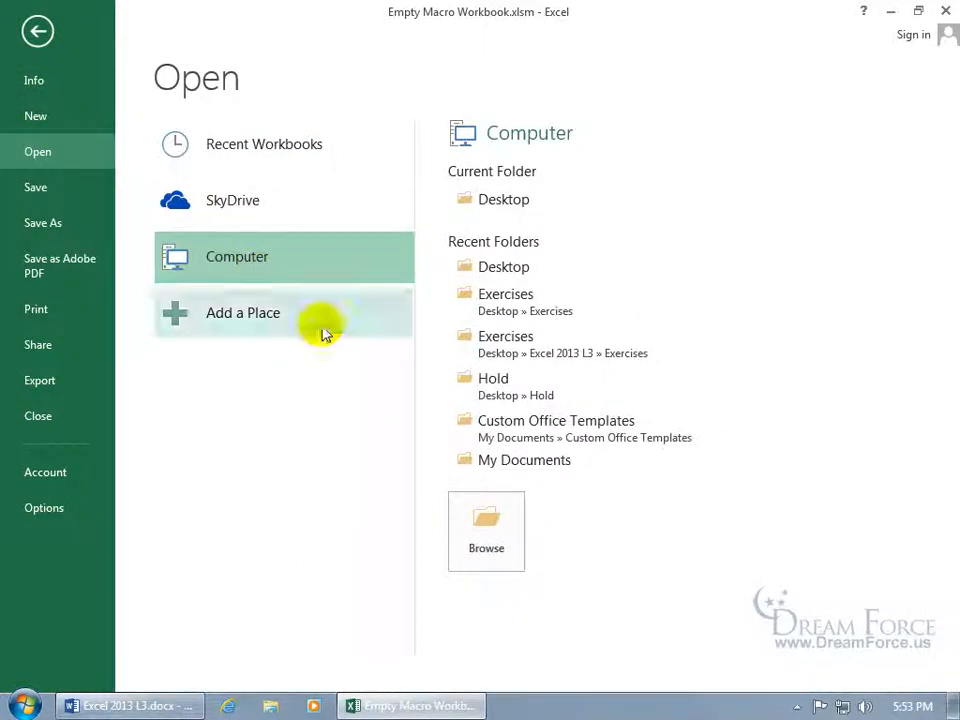
click(487, 522)
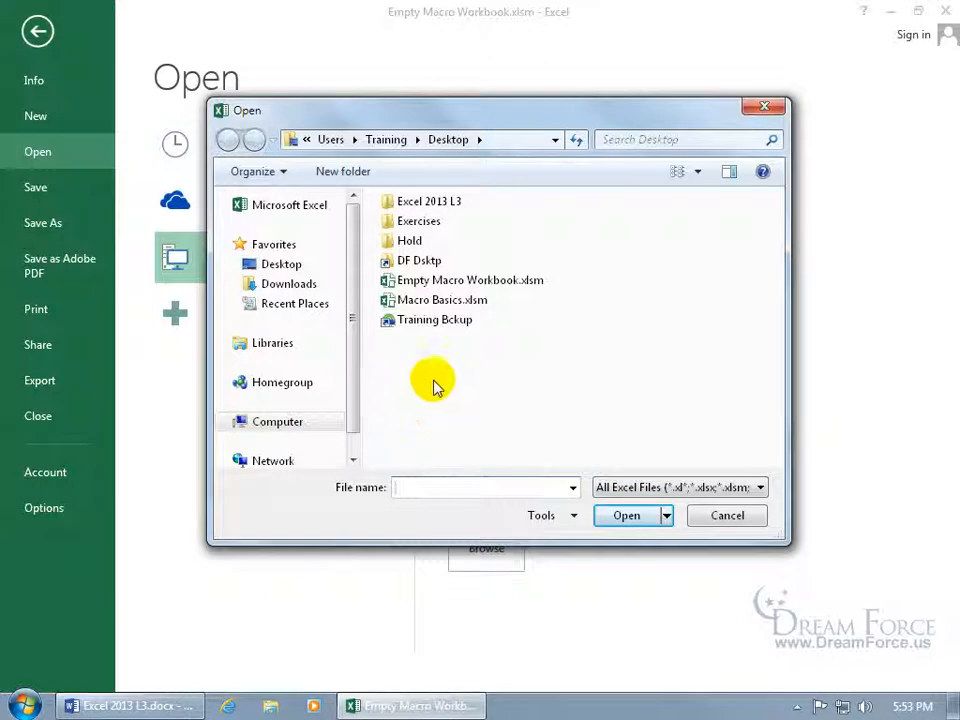
double_click(418, 302)
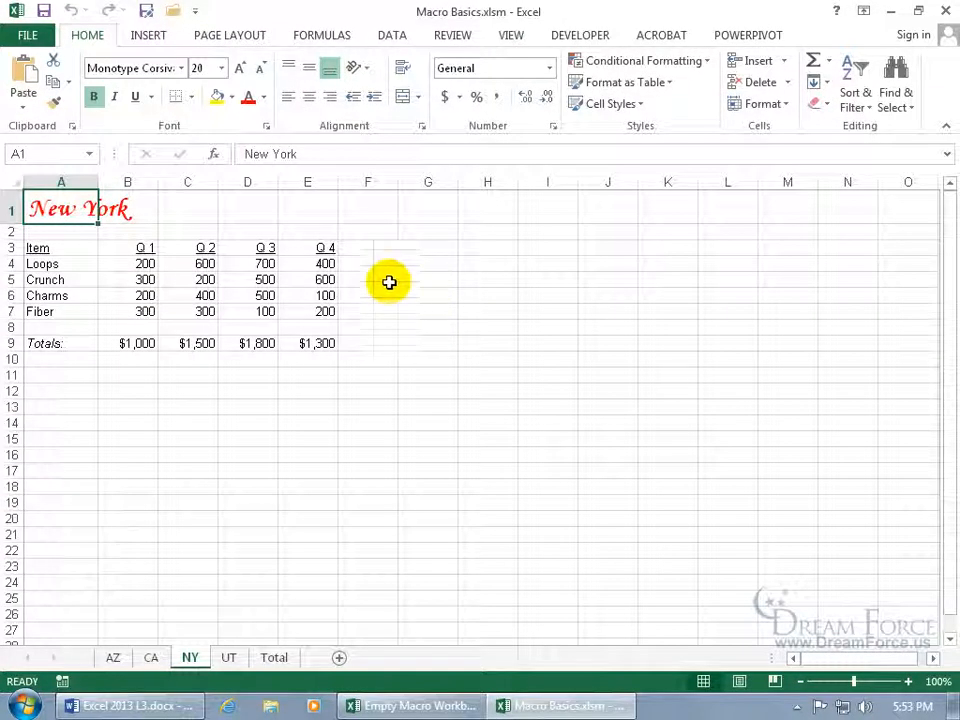
Open the Format_Titles macro's code for editing in the VBA editor.
click(511, 36)
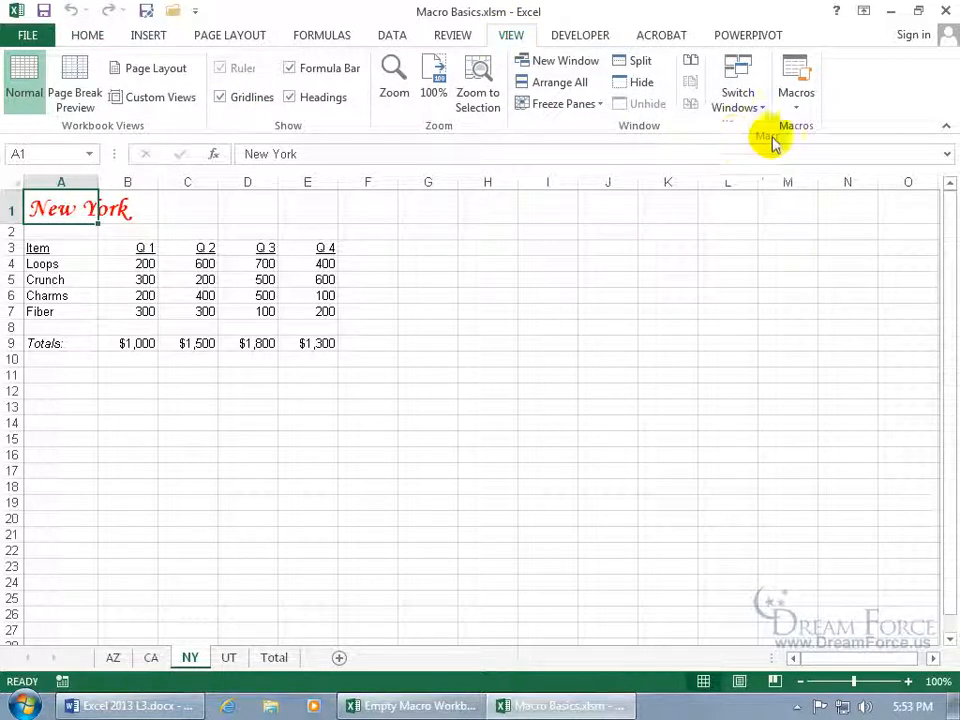
click(795, 78)
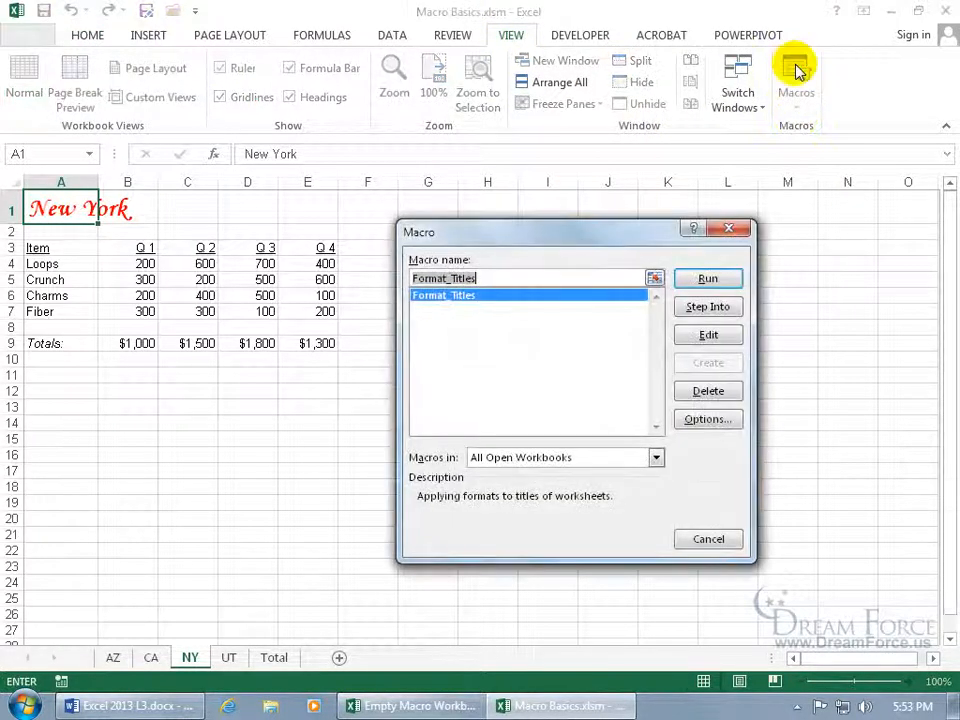
click(706, 337)
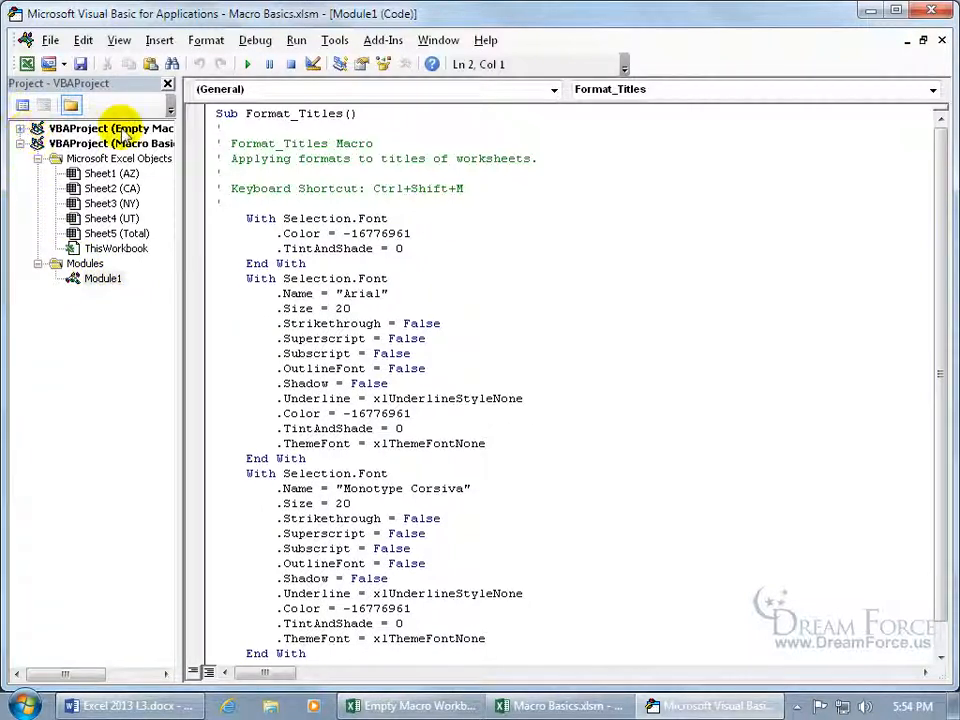
Expand the Empty Macro Workbook project in the Project Explorer.
click(120, 129)
click(97, 143)
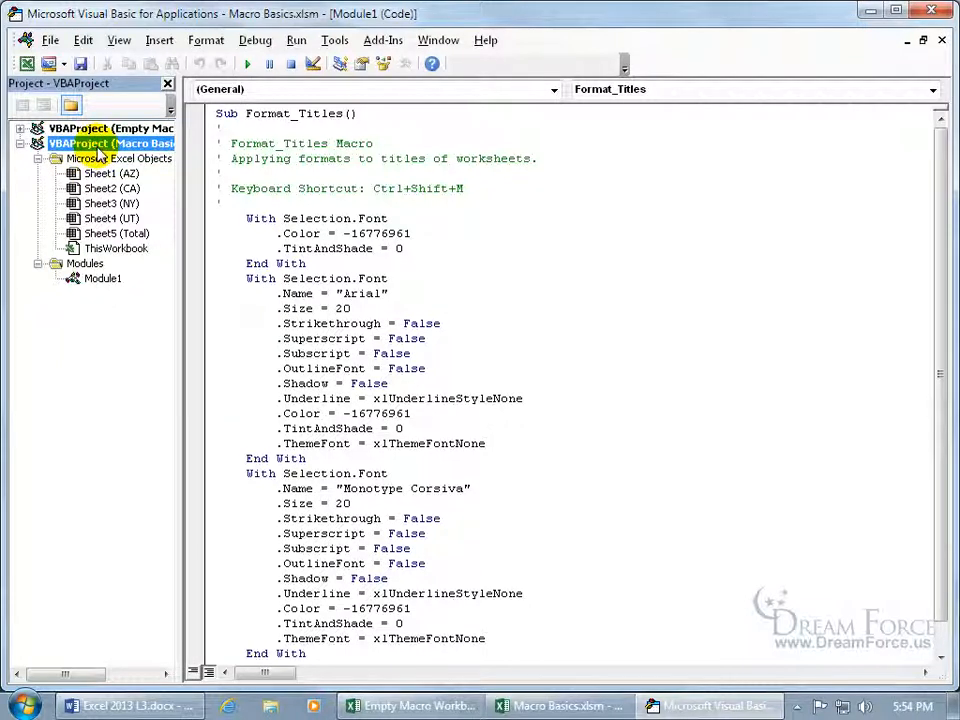
click(20, 129)
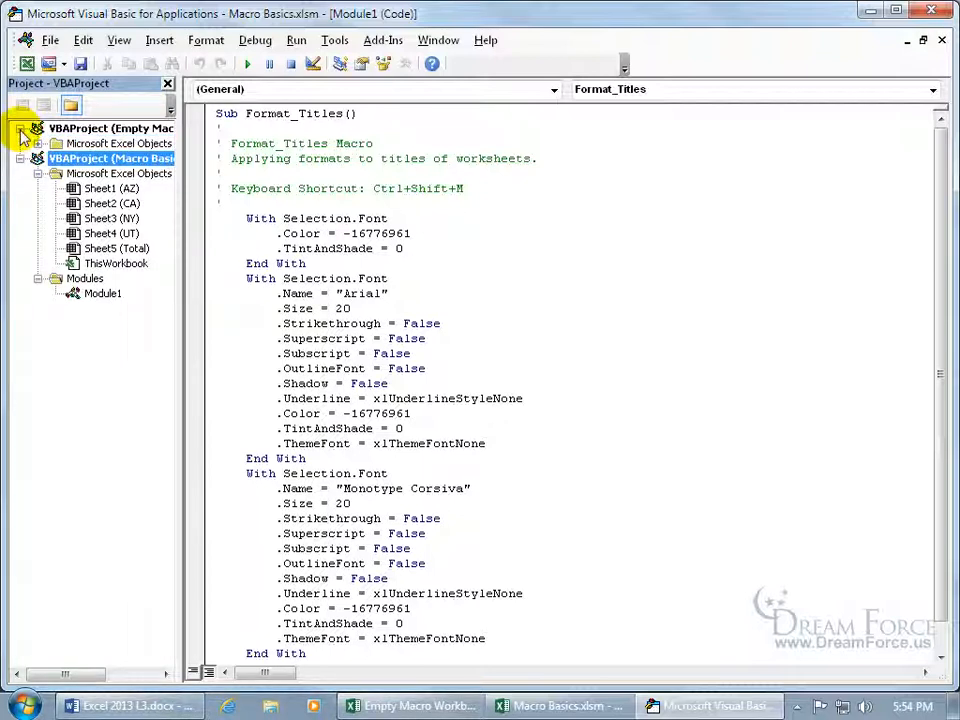
click(37, 143)
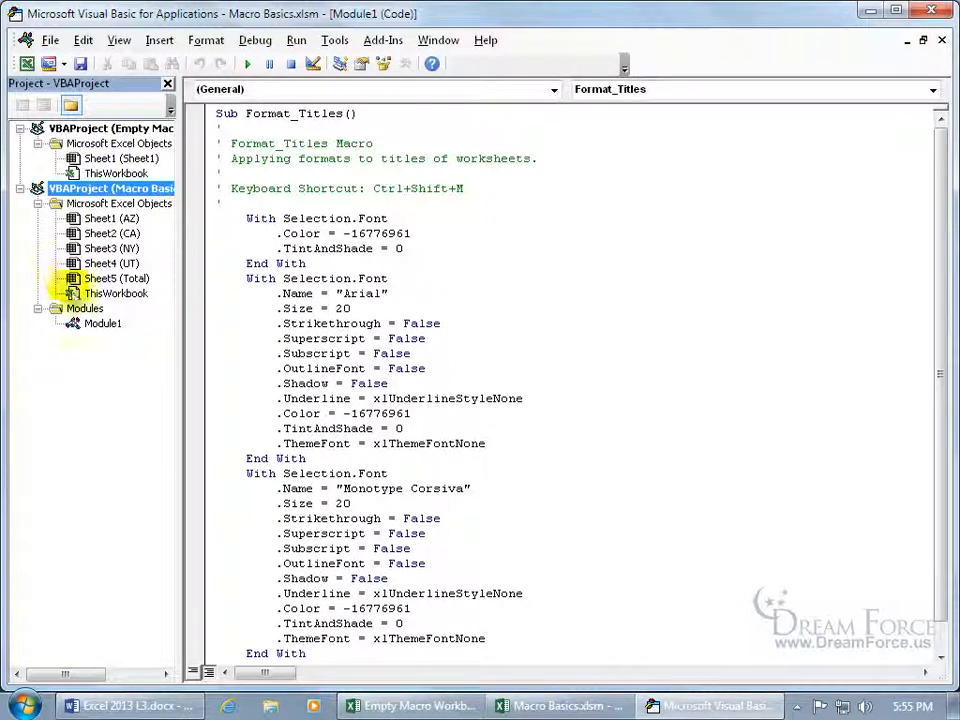
Drag Module1 into Empty Macro Workbook, then close the editor and return to Excel.
drag(101, 323, 90, 148)
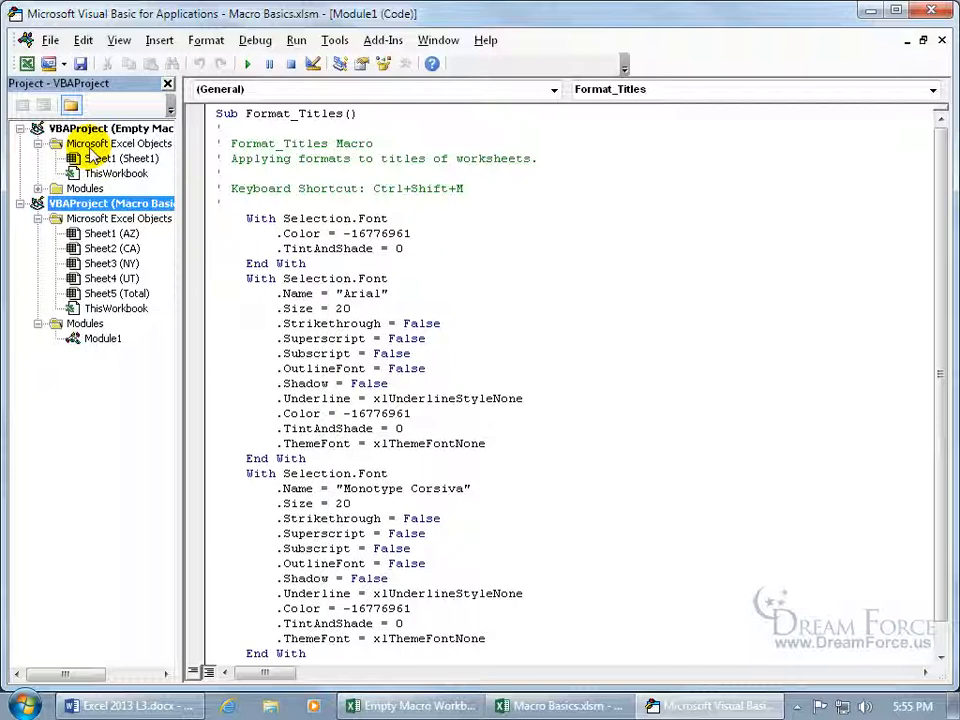
click(38, 189)
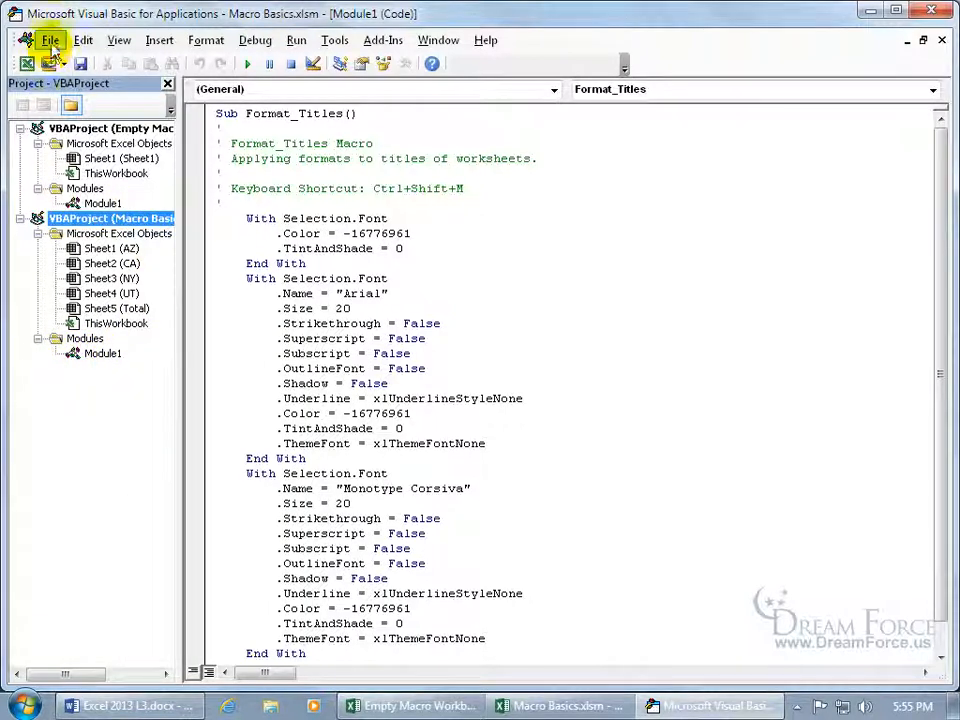
click(50, 41)
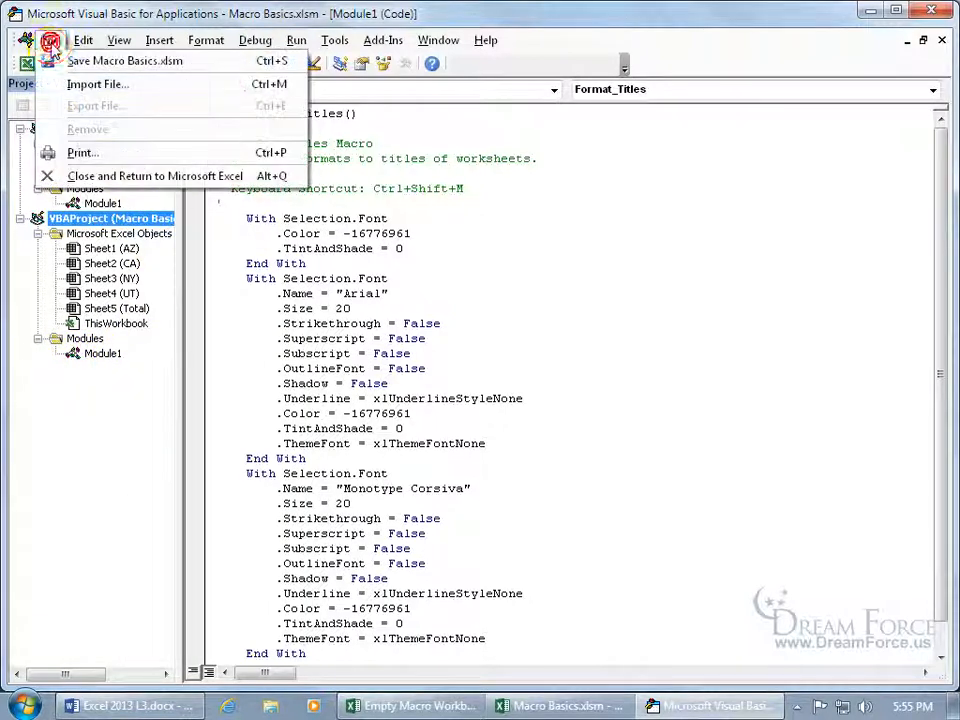
click(74, 175)
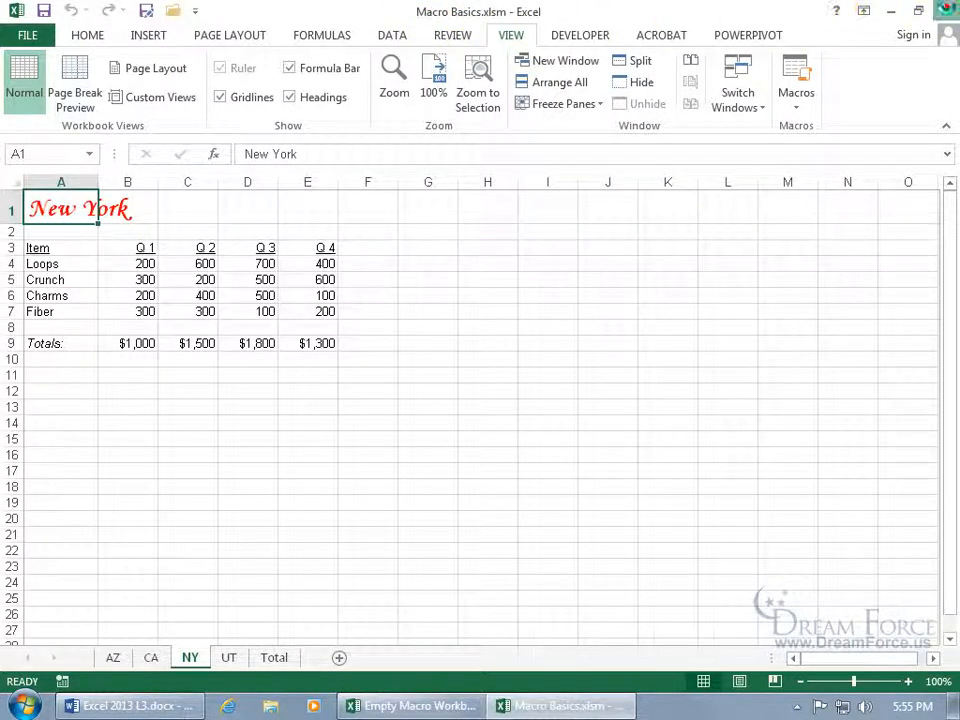
Close Macro Basics.xlsm and enter 'text' in cell A1 of Empty Macro Workbook.
click(948, 12)
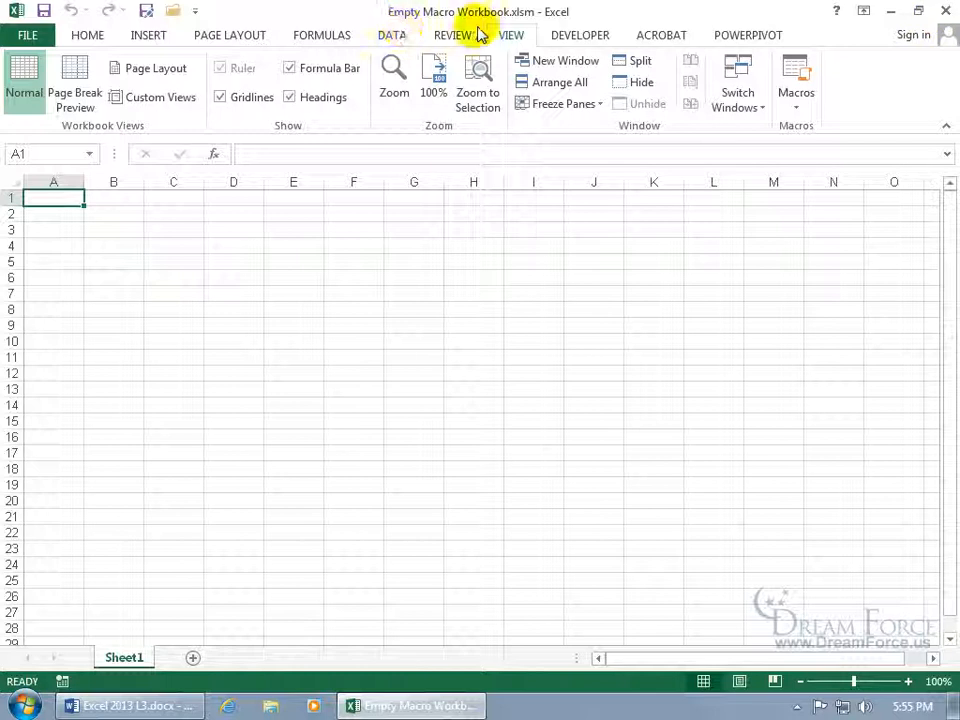
text(text)
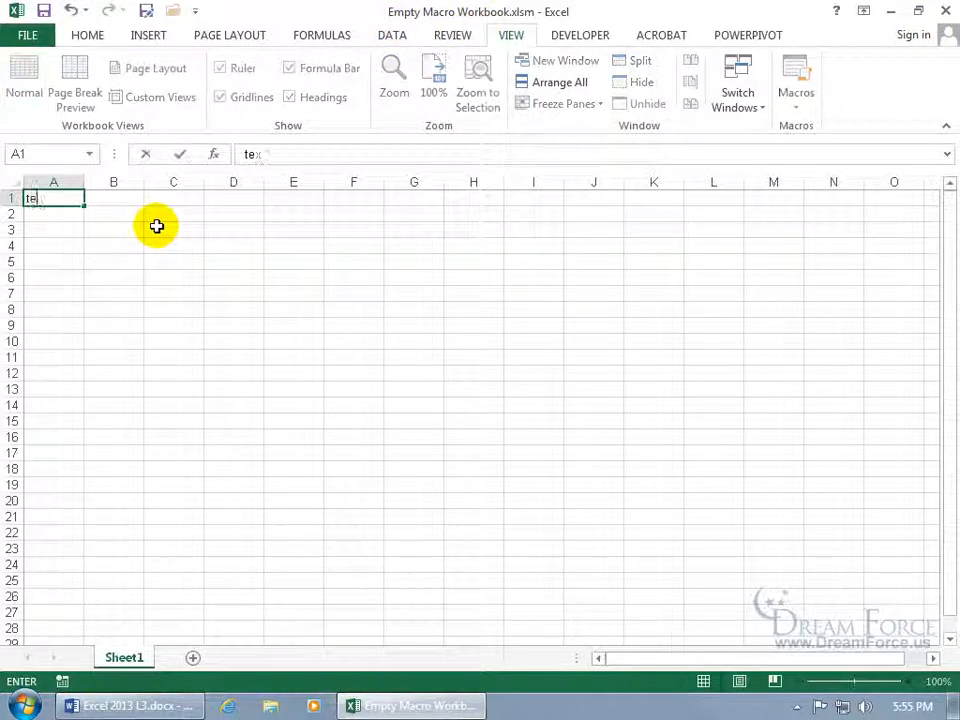
key(Return)
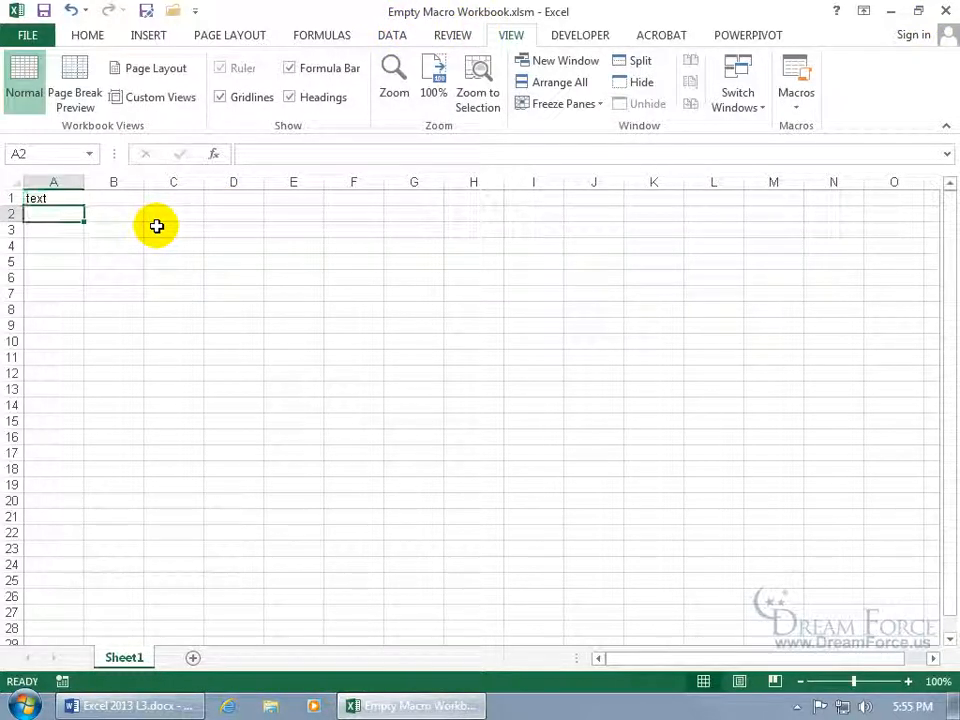
Apply Format_Titles to A1 with Ctrl+Shift+F, turning it large and red, then check the Macros list.
click(73, 198)
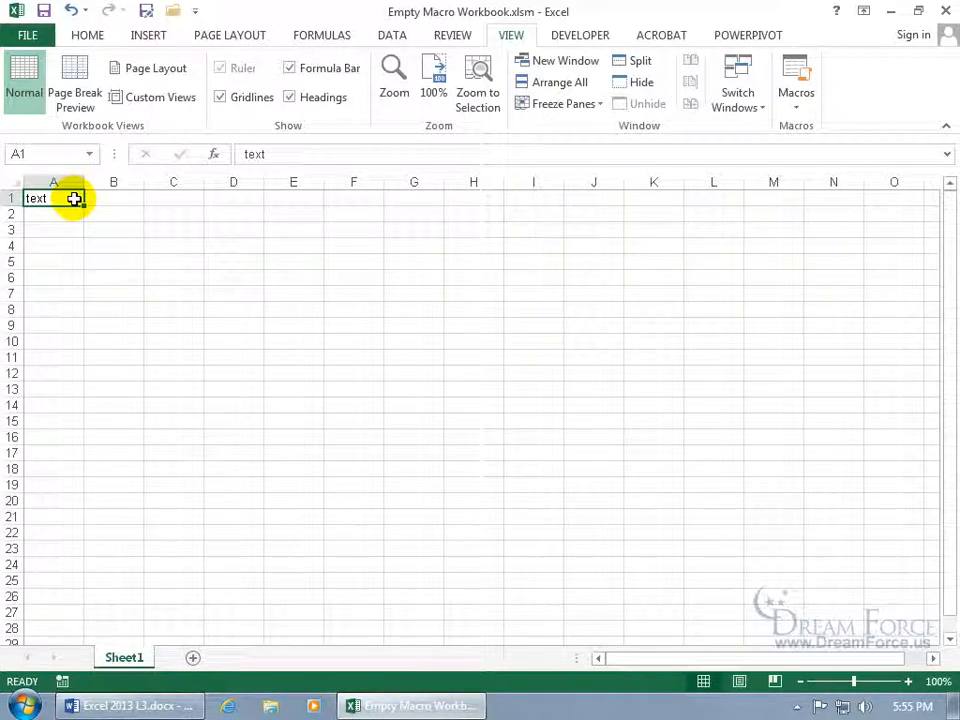
key(ctrl+shift+f)
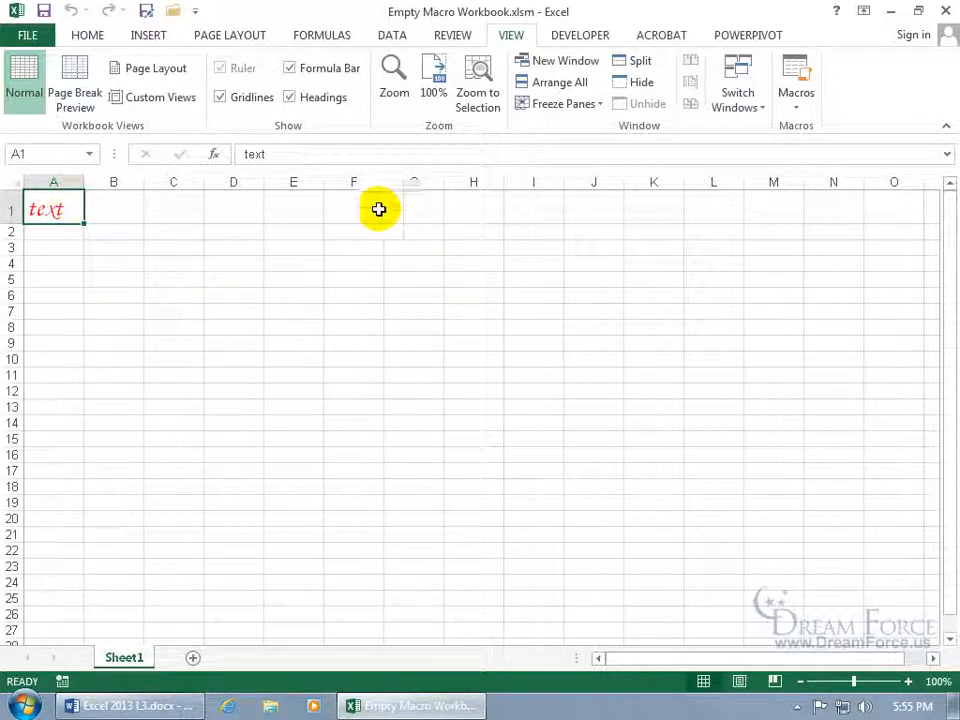
click(797, 75)
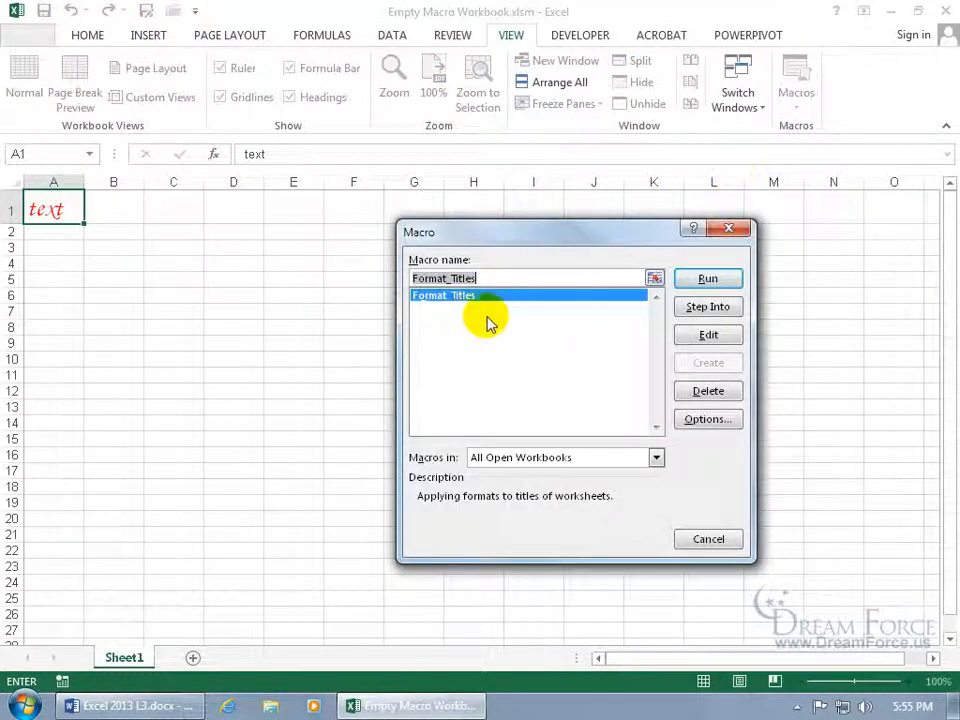